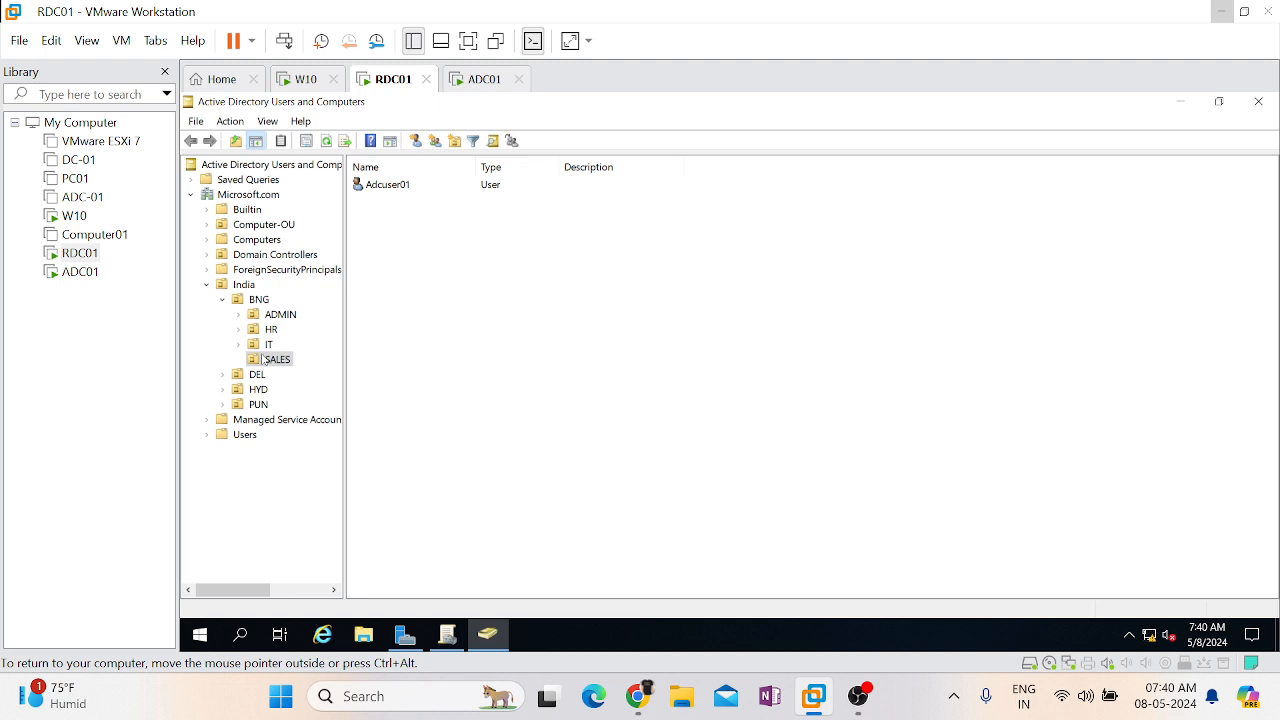
Switch to Group Policy Management, expand BNG and review the BNG-GPO-WP link's scope
left_click(257, 360)
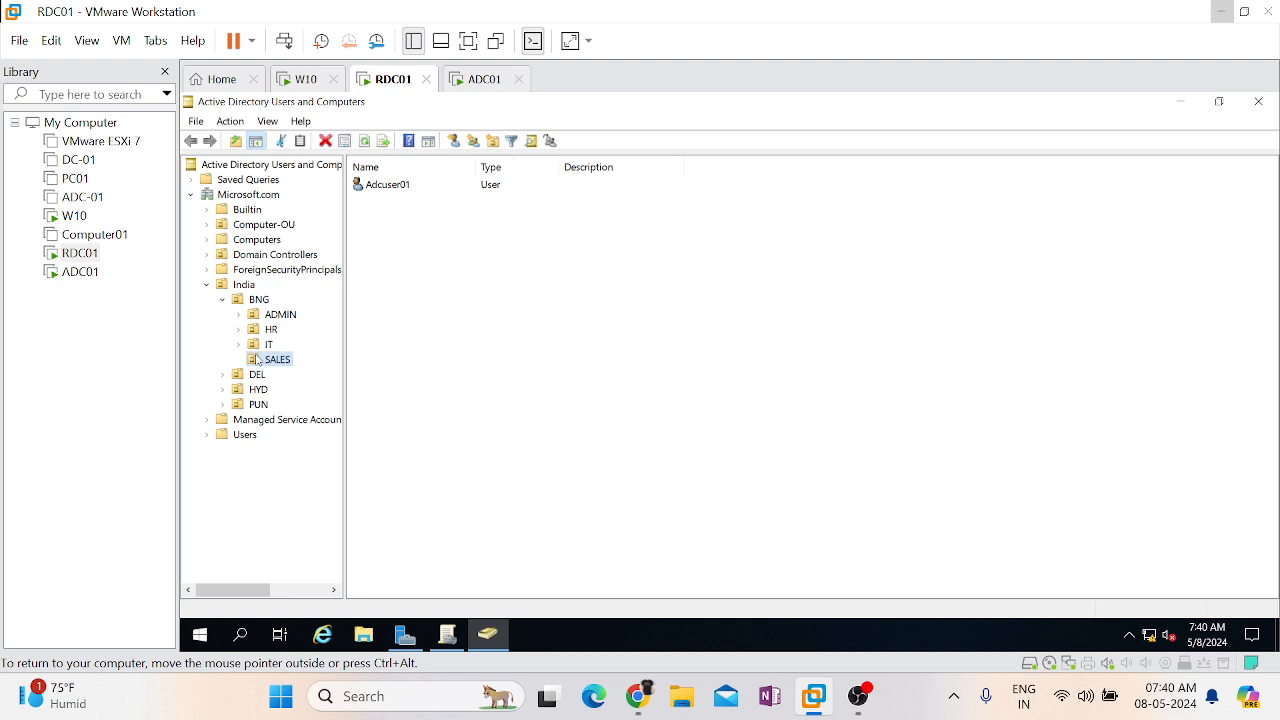
mouse_move(435, 630)
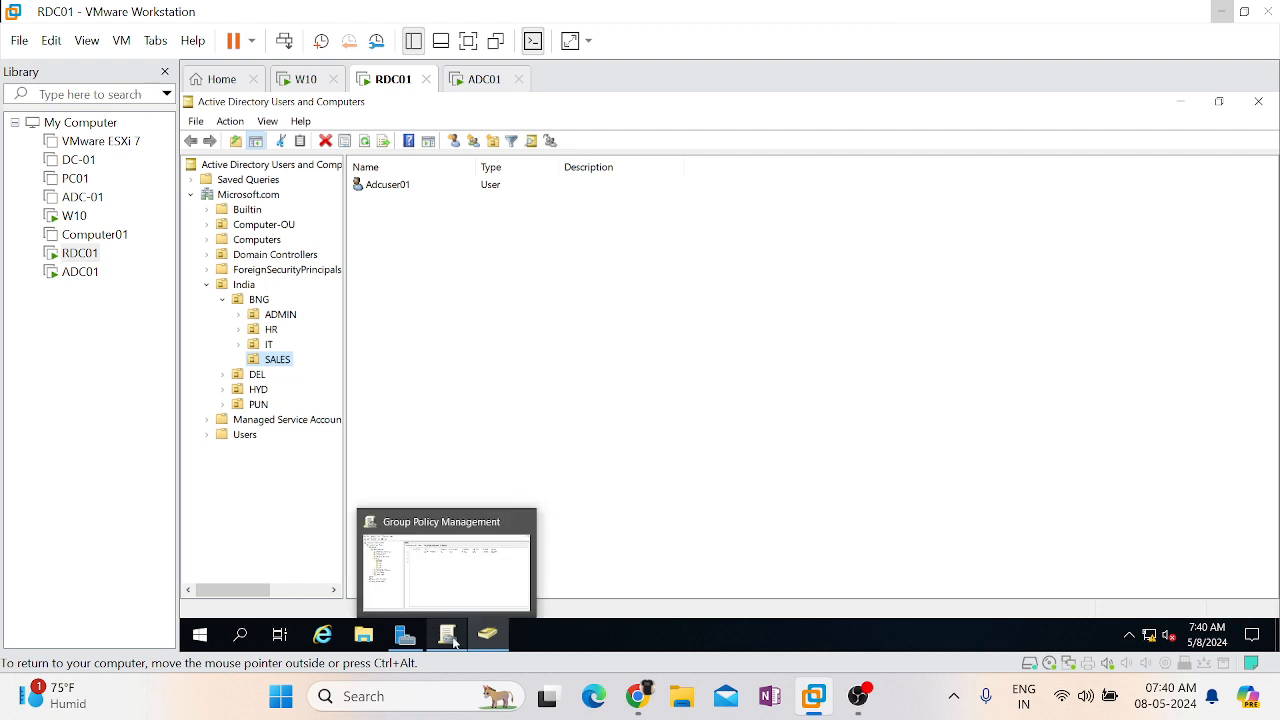
left_click(466, 581)
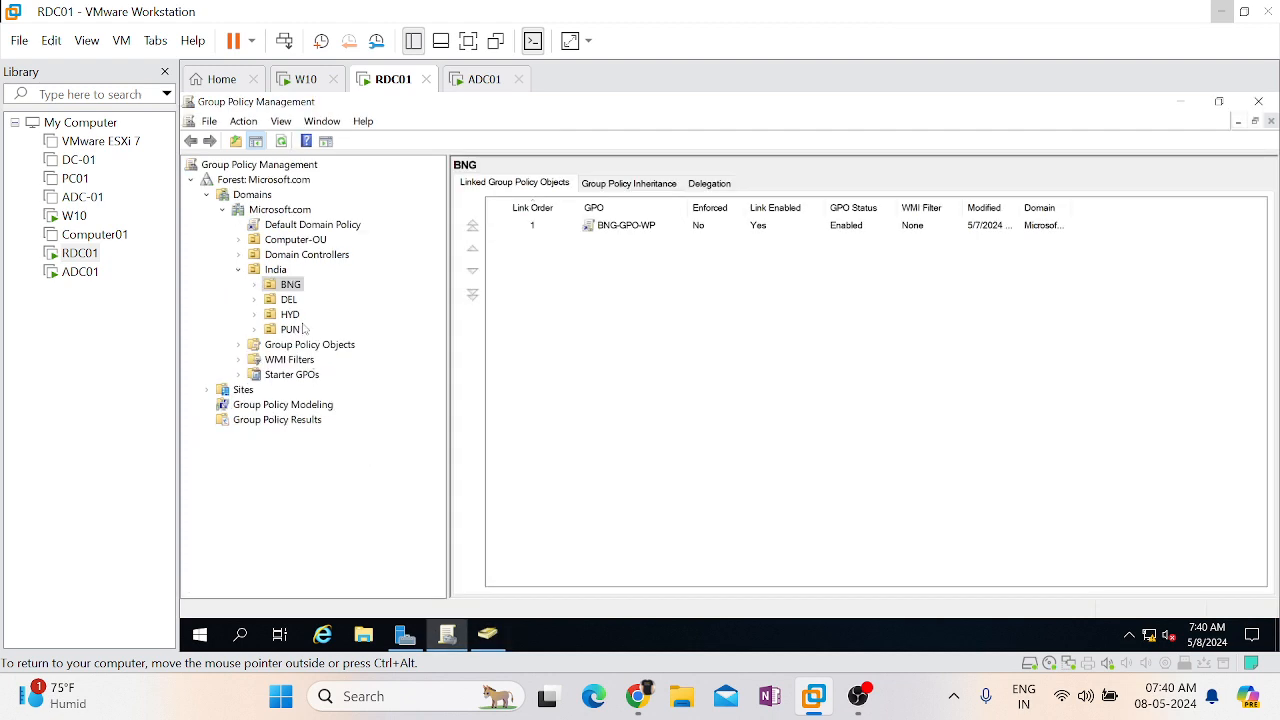
left_click(612, 228)
left_click(253, 285)
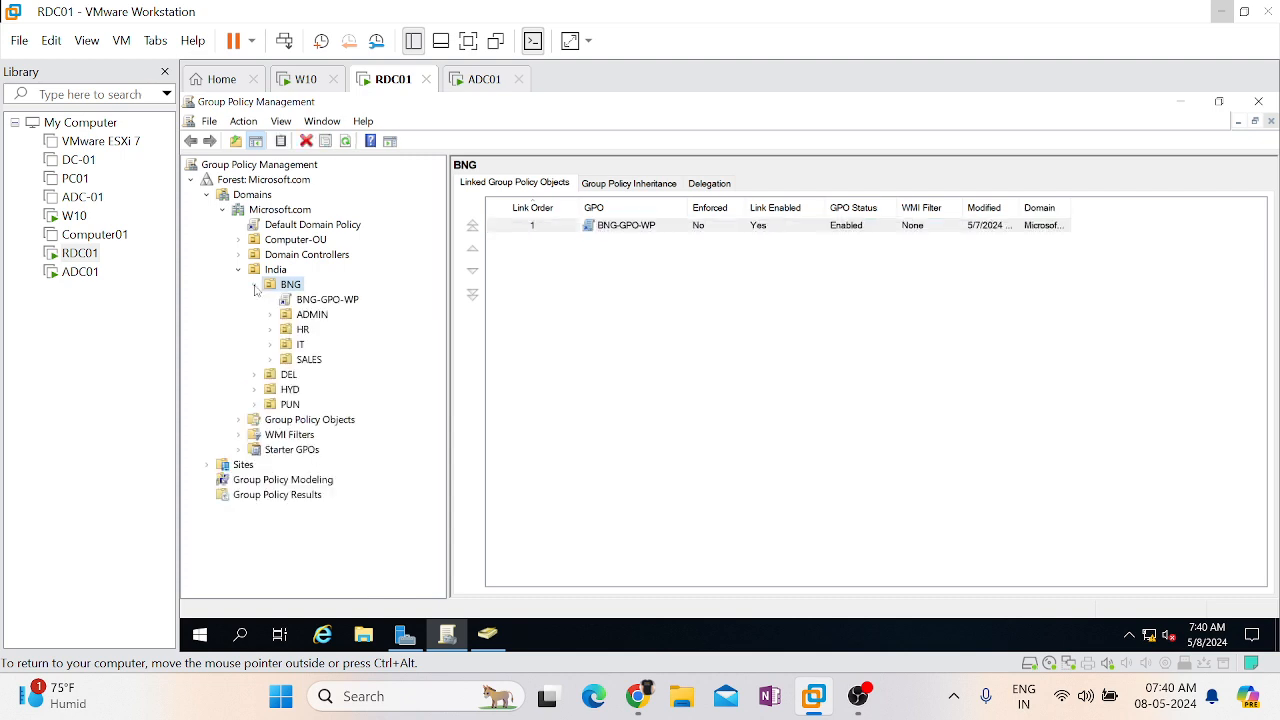
left_click(322, 300)
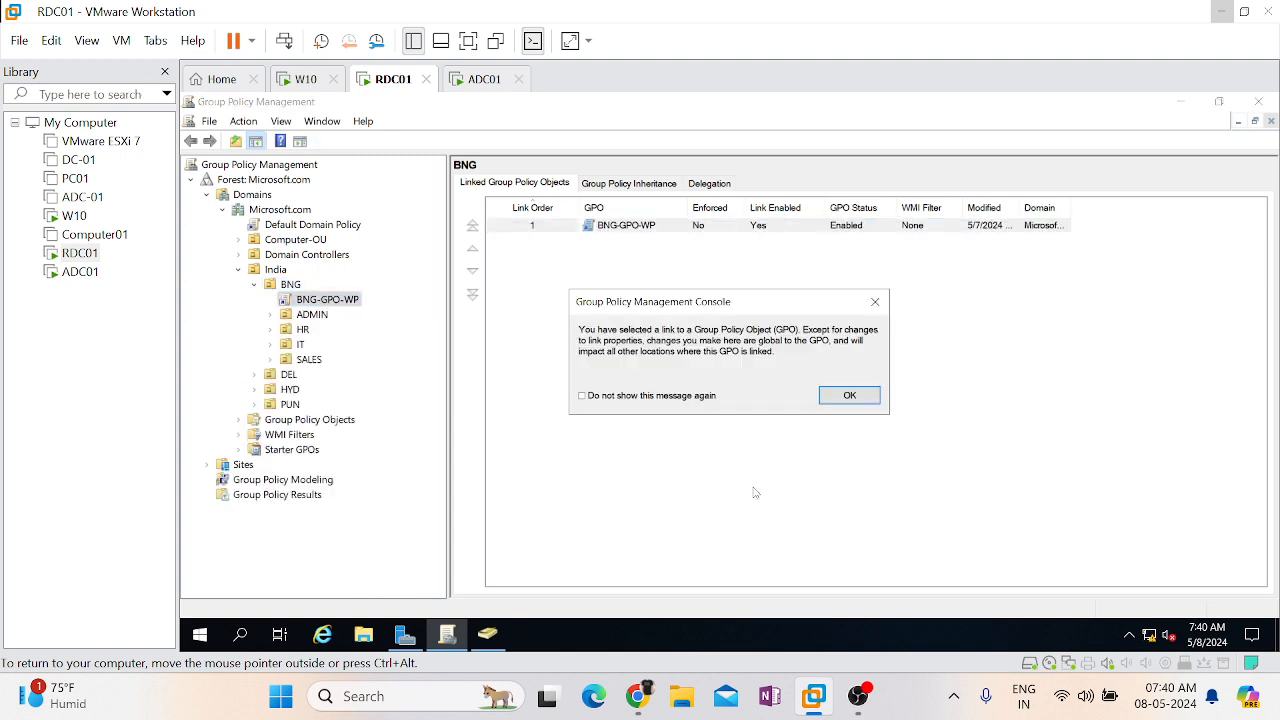
left_click(849, 395)
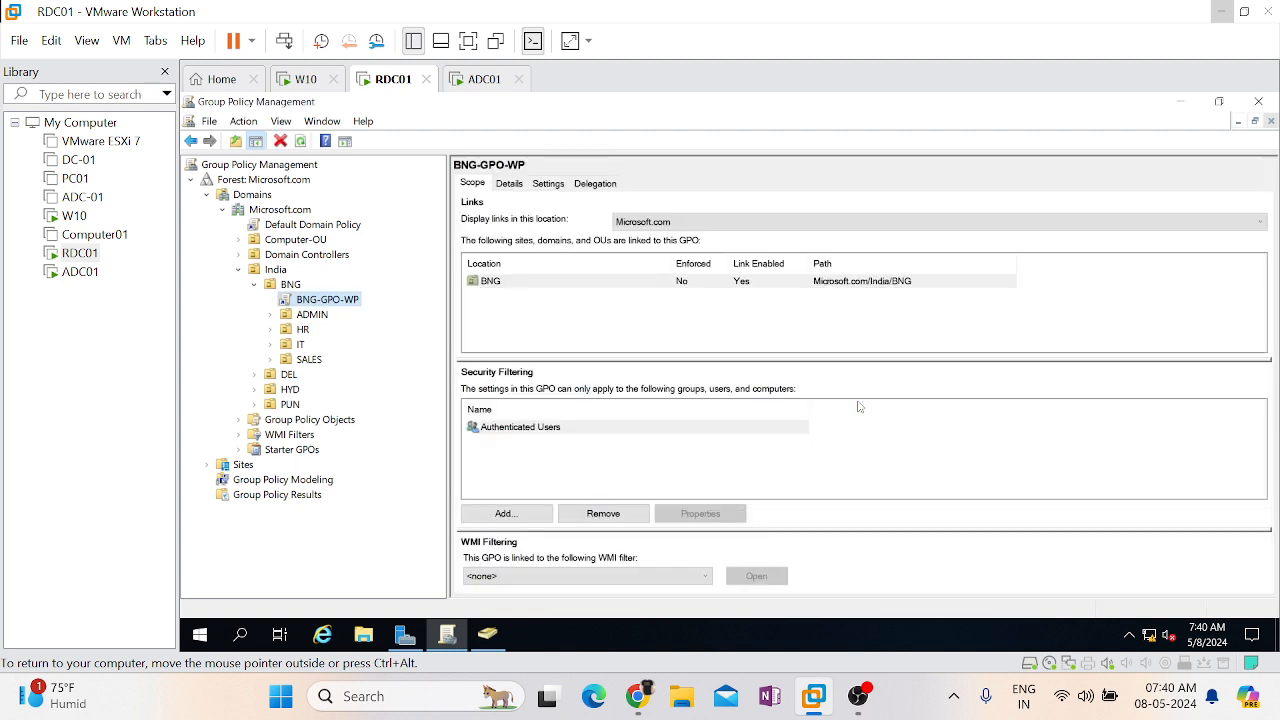
View BNG's Group Policy Inheritance: BNG-GPO-WP at precedence 1, then Default Domain Policy
left_click(289, 285)
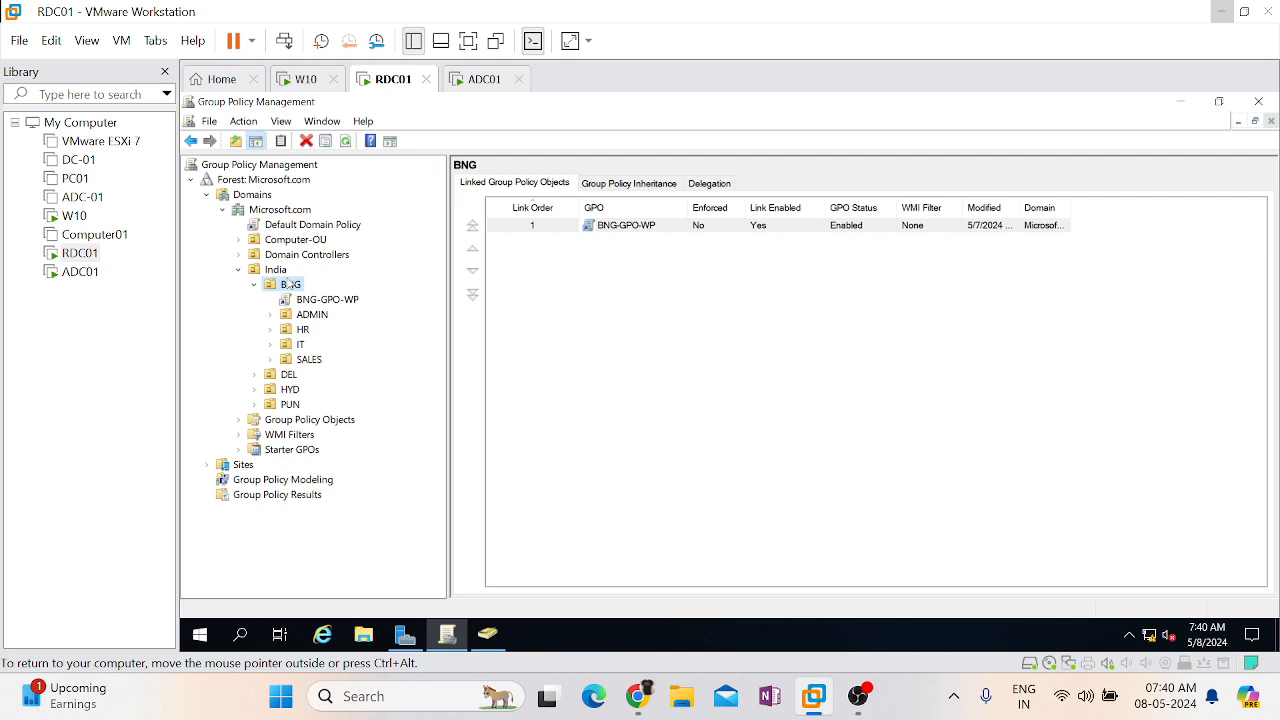
left_click(657, 185)
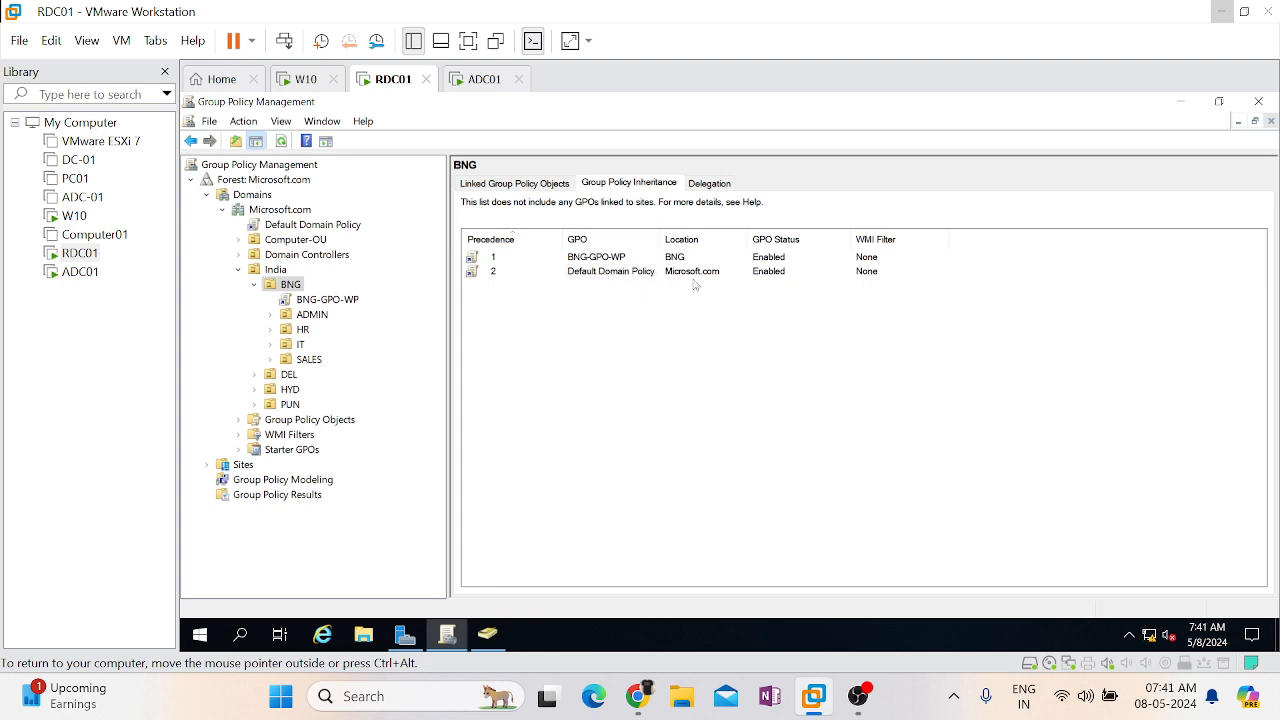
left_click(262, 208)
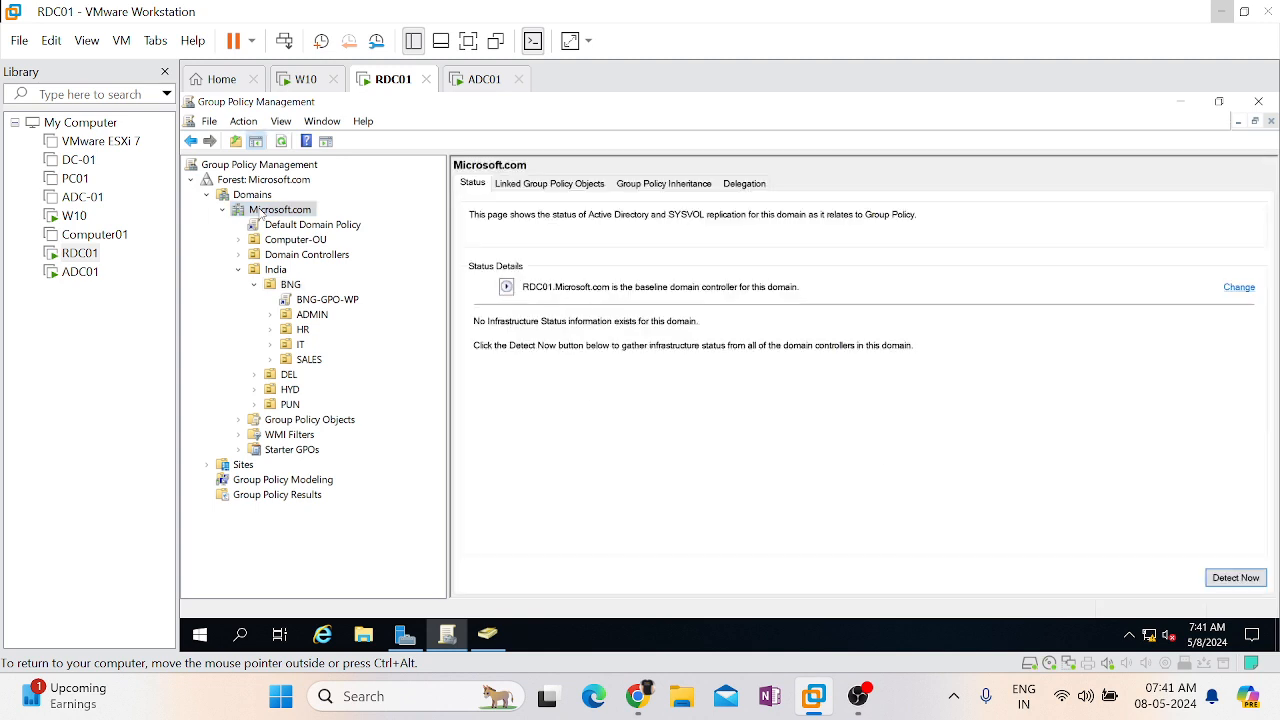
left_click(291, 285)
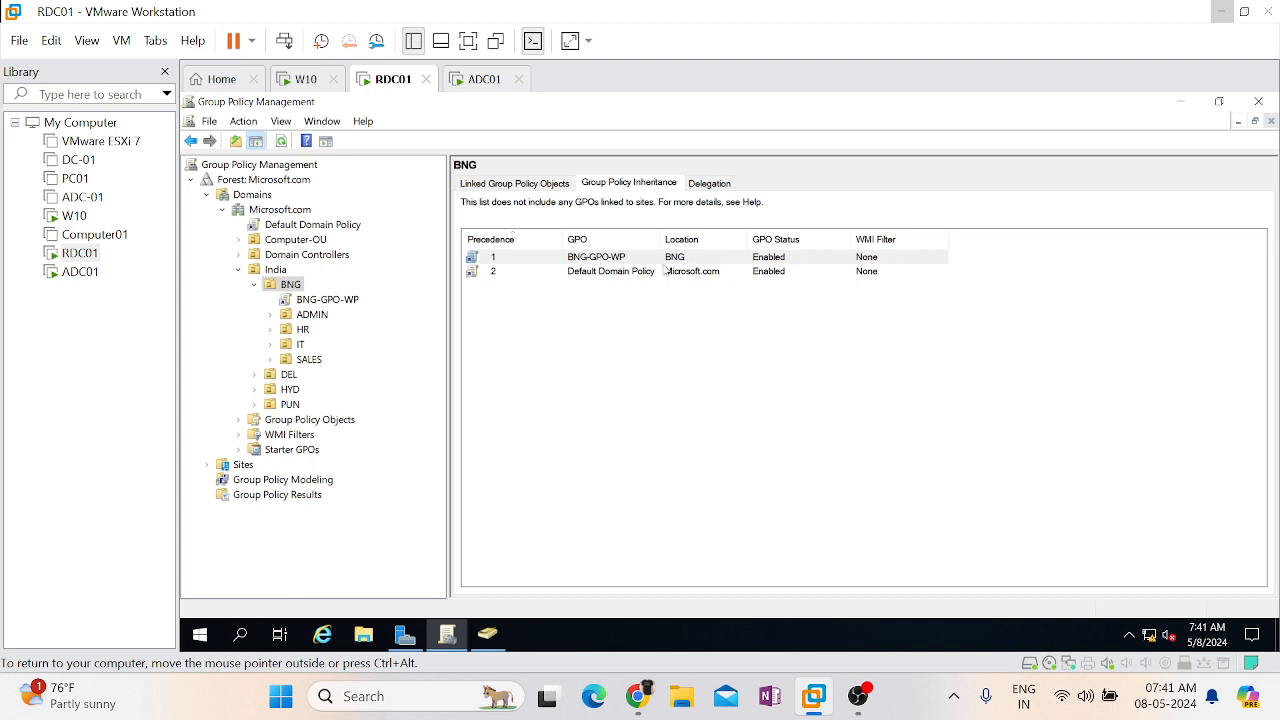
left_click(269, 344)
Expand the IT OU and list its linked GPOs, showing only IT-GPO-WP
left_click(285, 345)
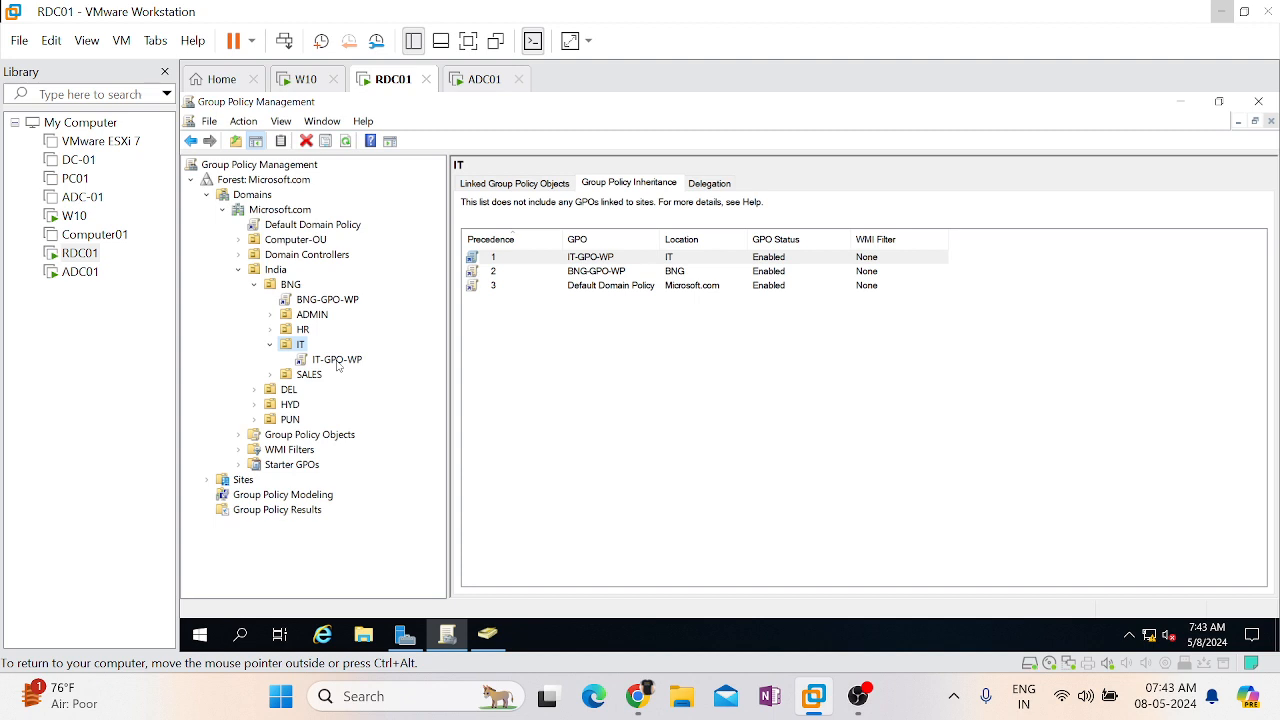
left_click(492, 186)
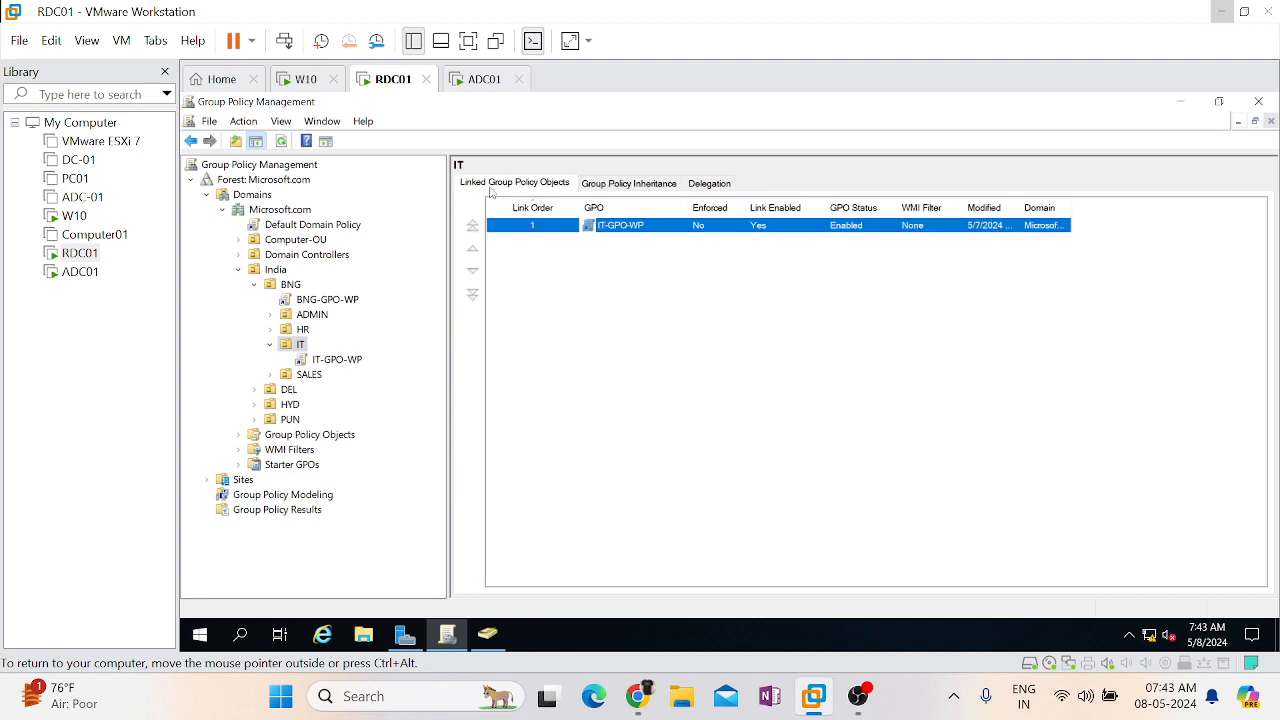
left_click(660, 482)
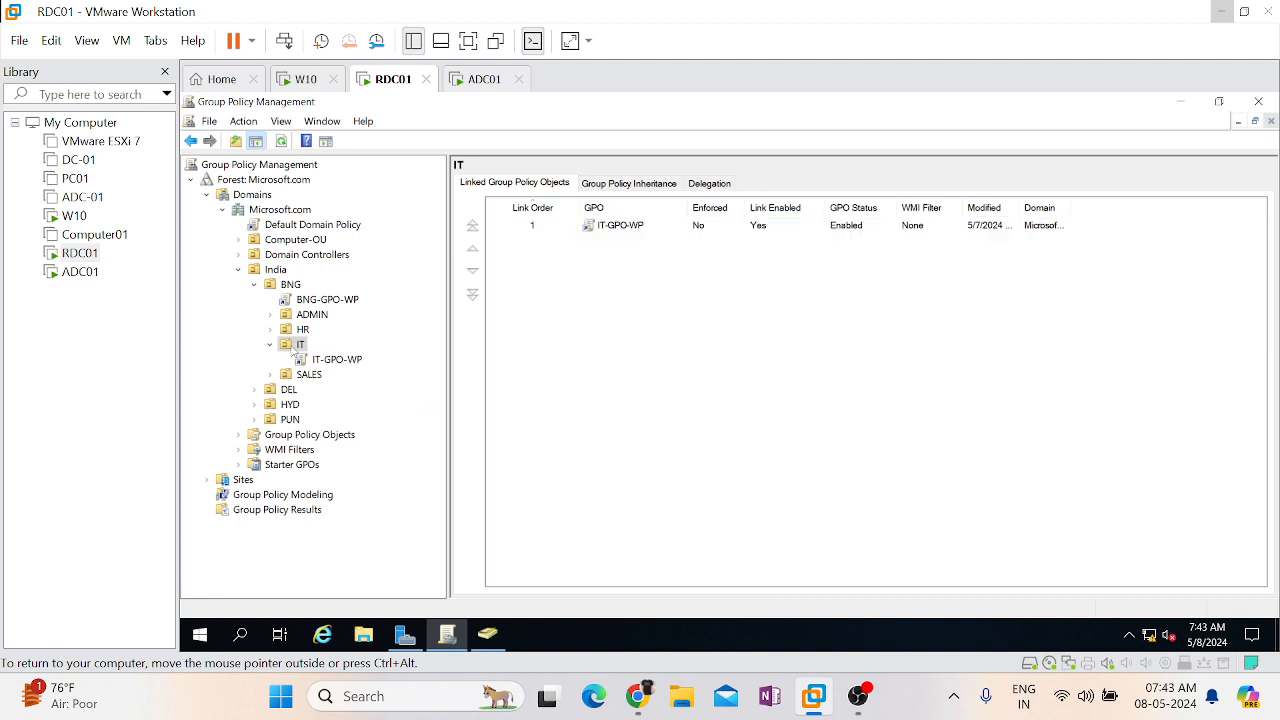
Create a GPO linked to the IT OU, named IT-Generic-WP-GPO, and confirm it
right_click(292, 348)
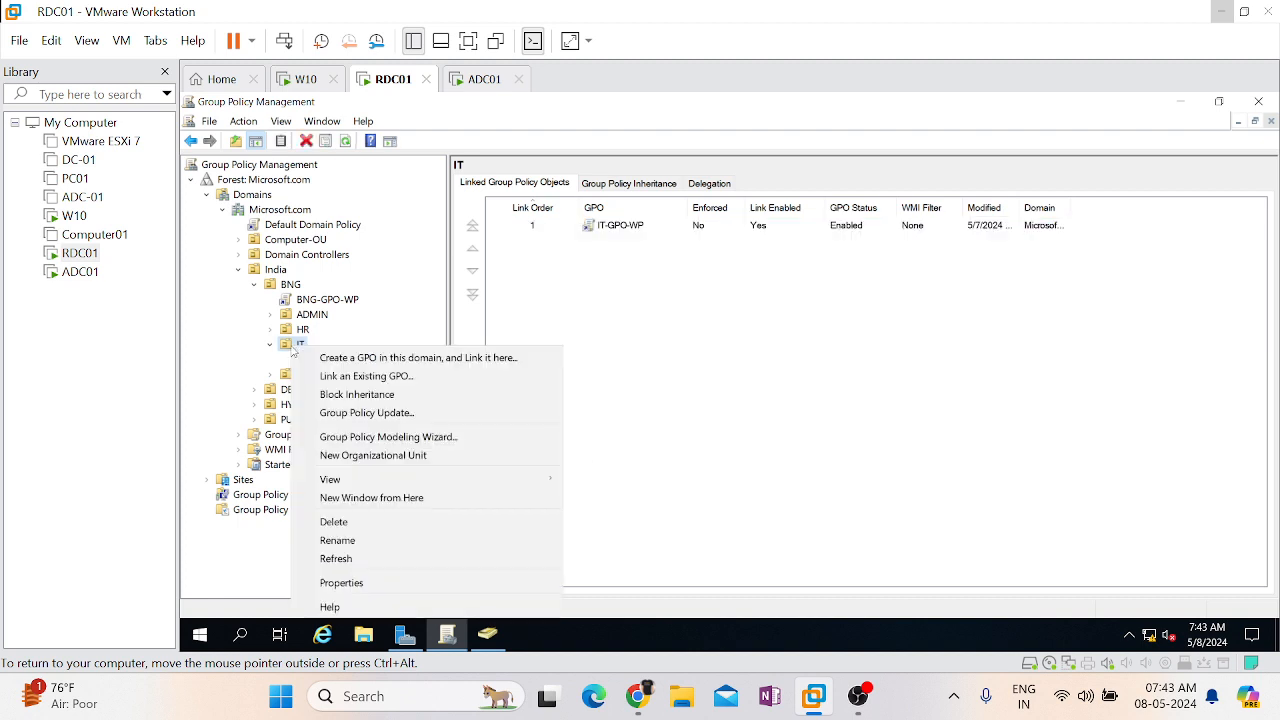
left_click(362, 360)
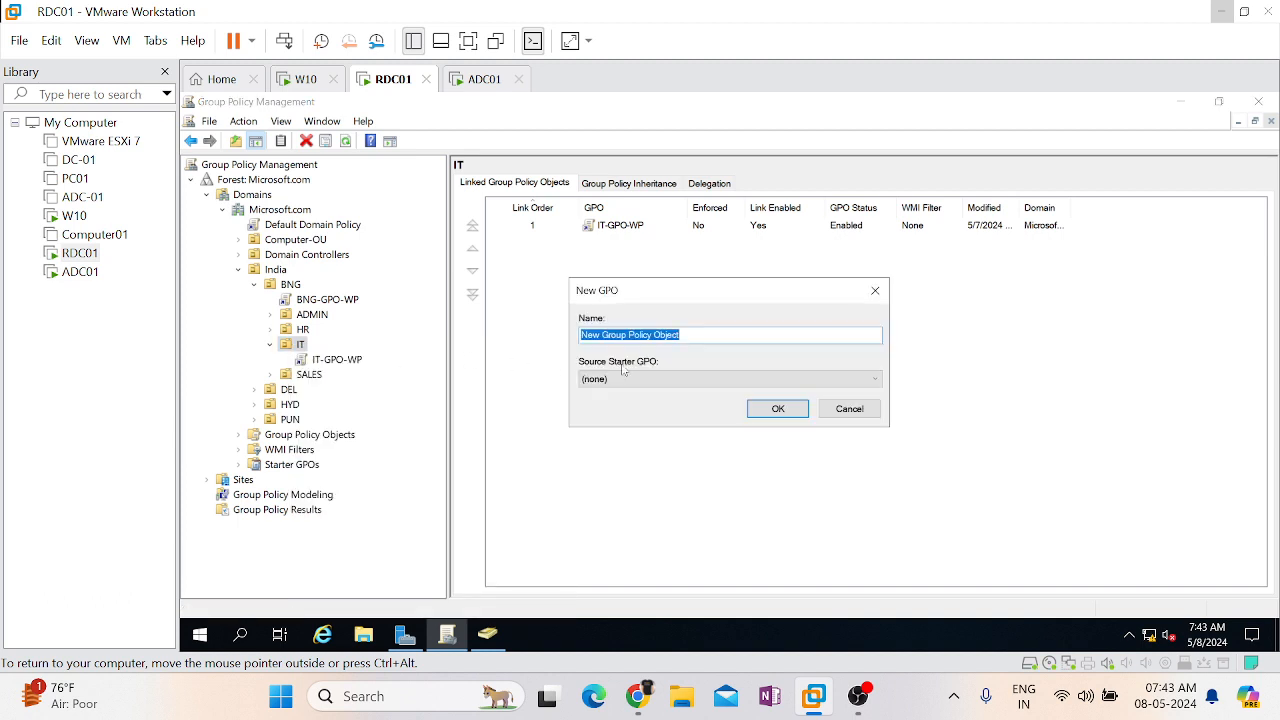
type("IT")
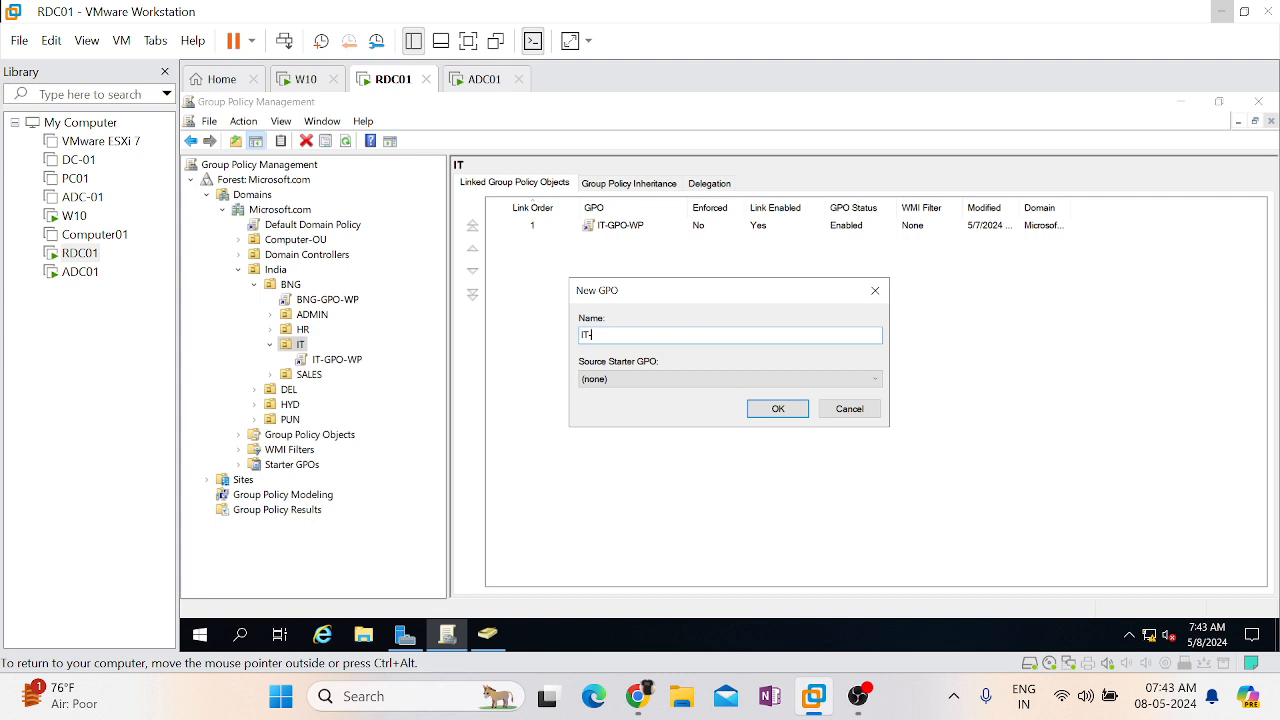
type("-Generic-WP-GPO")
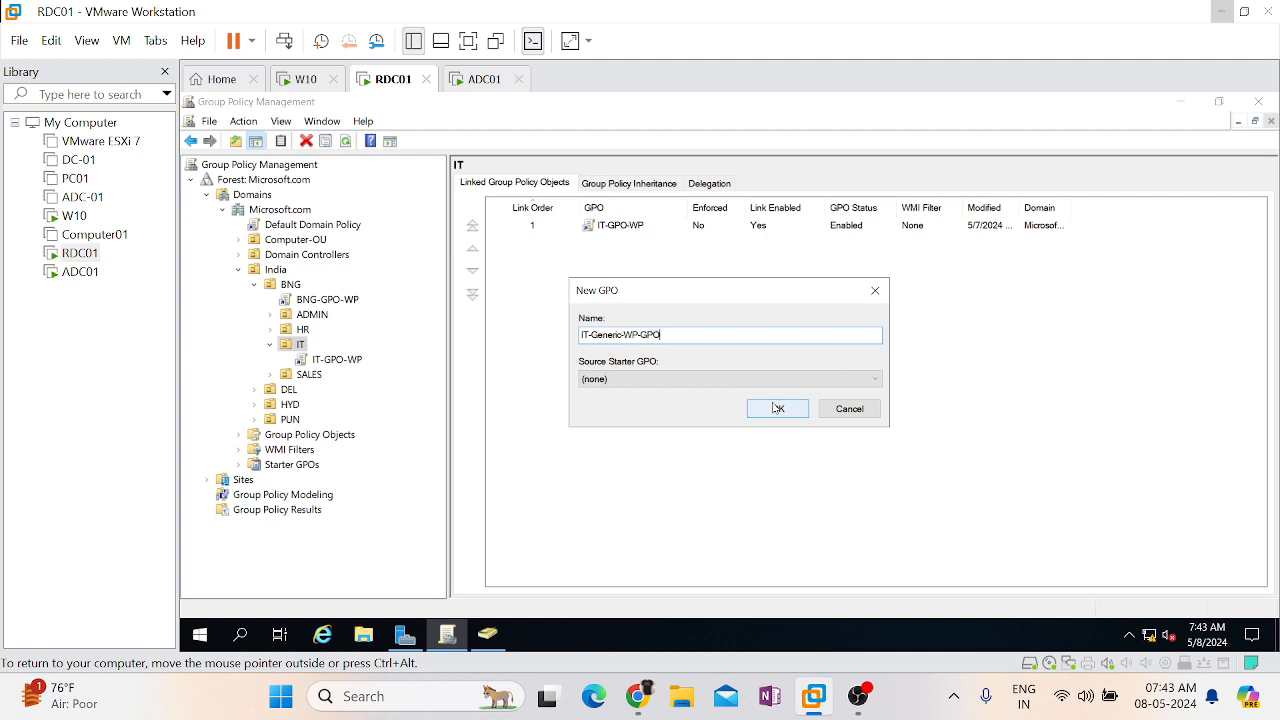
left_click(777, 408)
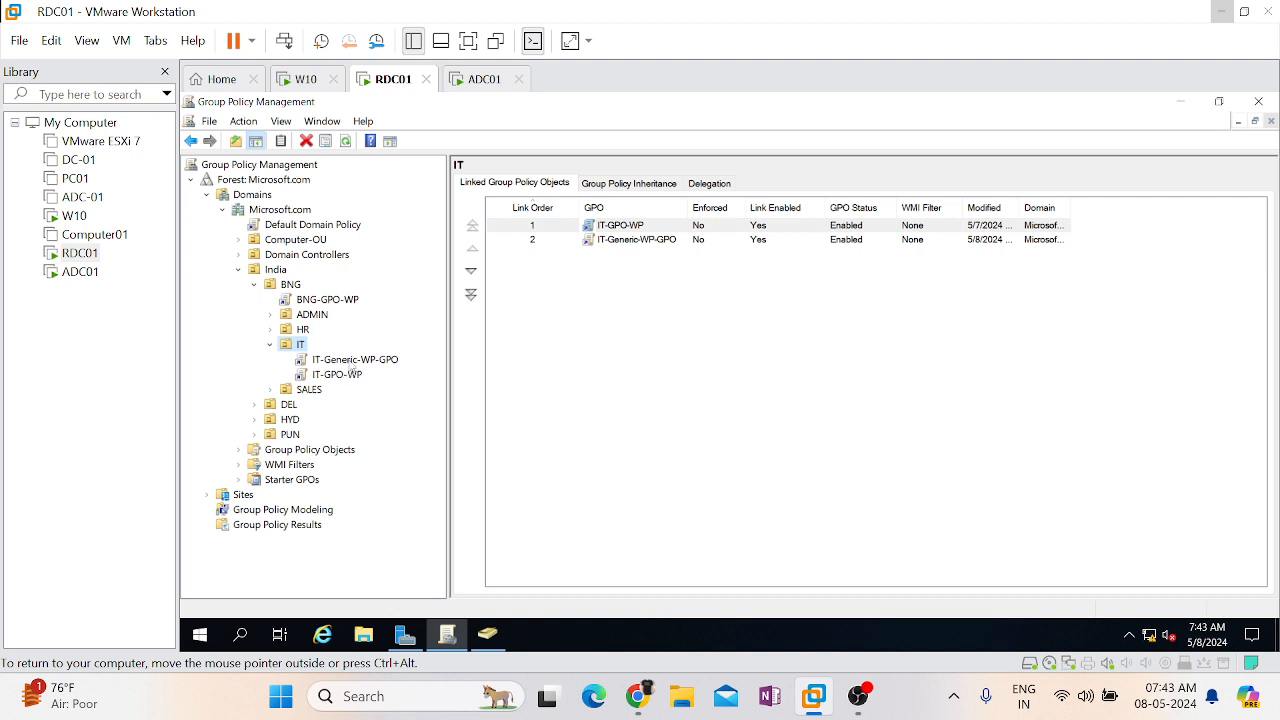
left_click(352, 364)
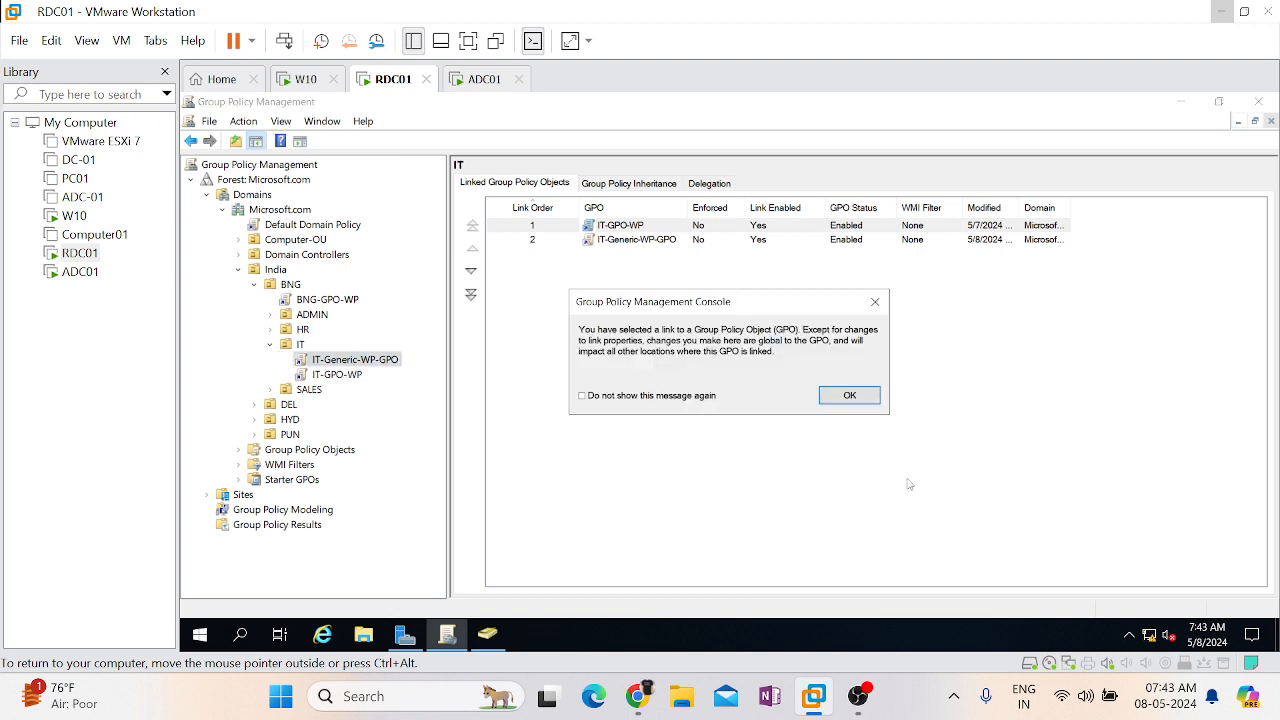
left_click(865, 399)
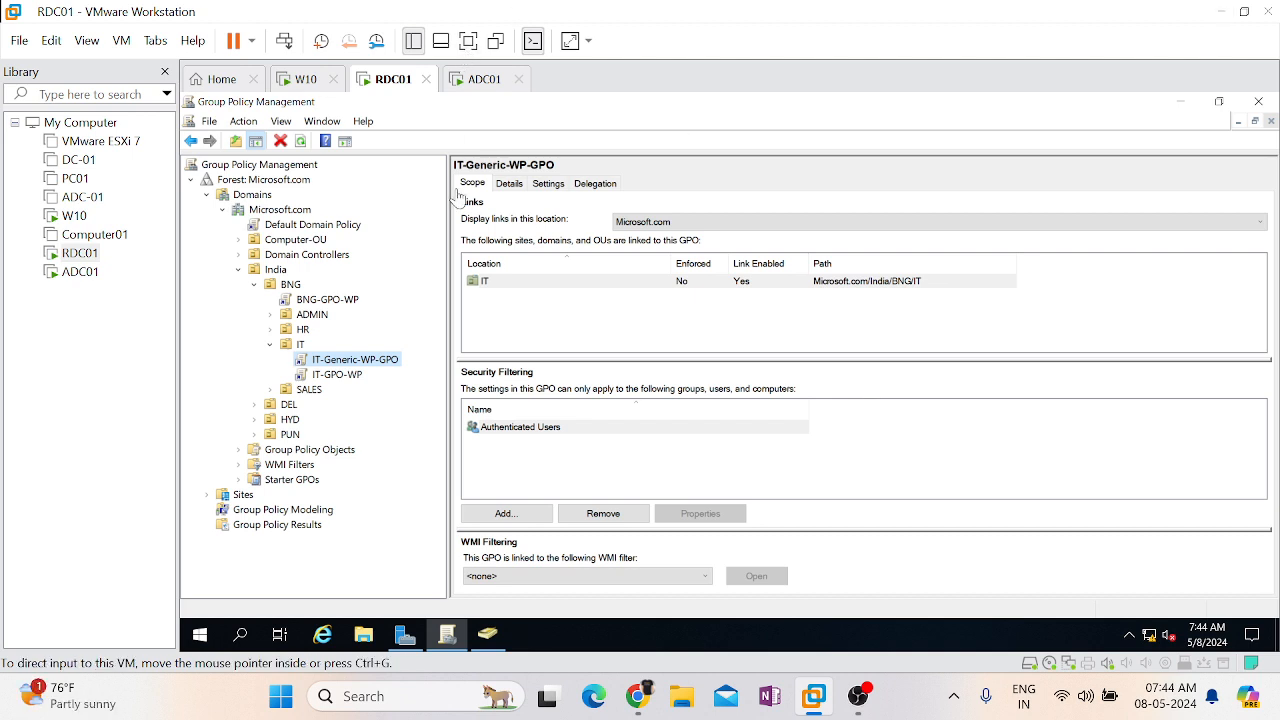
left_click(299, 344)
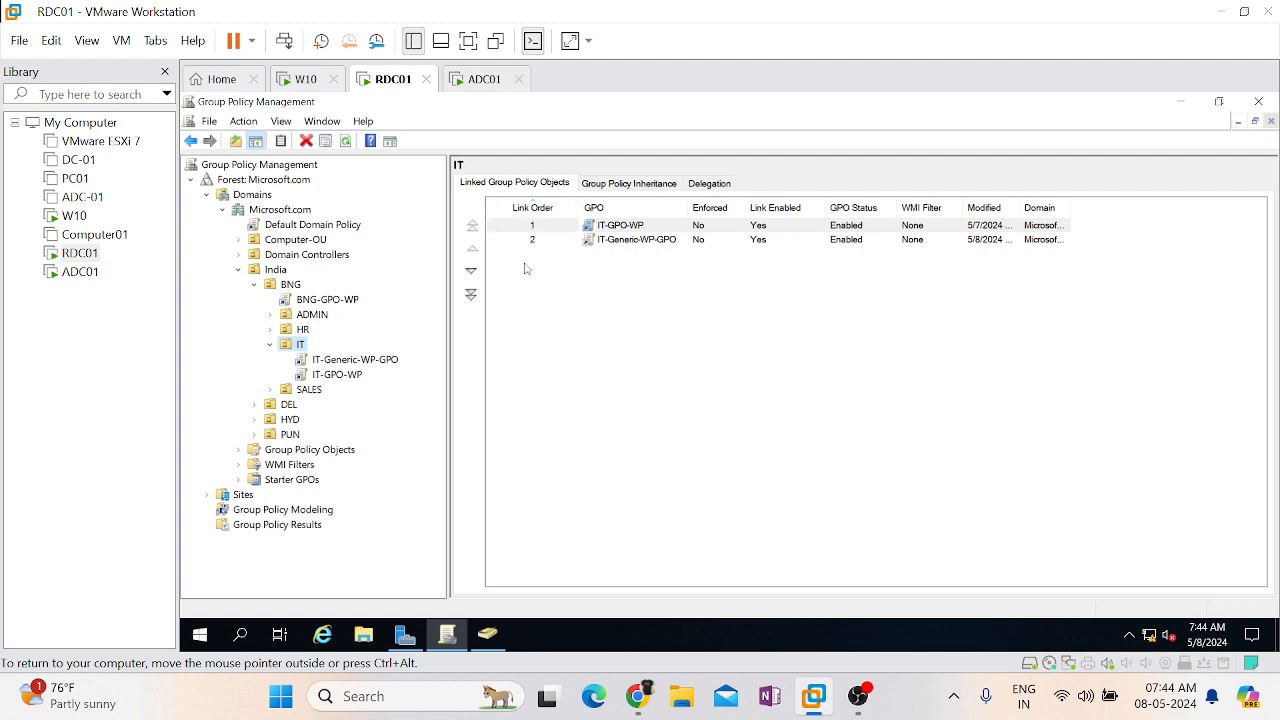
left_click(559, 308)
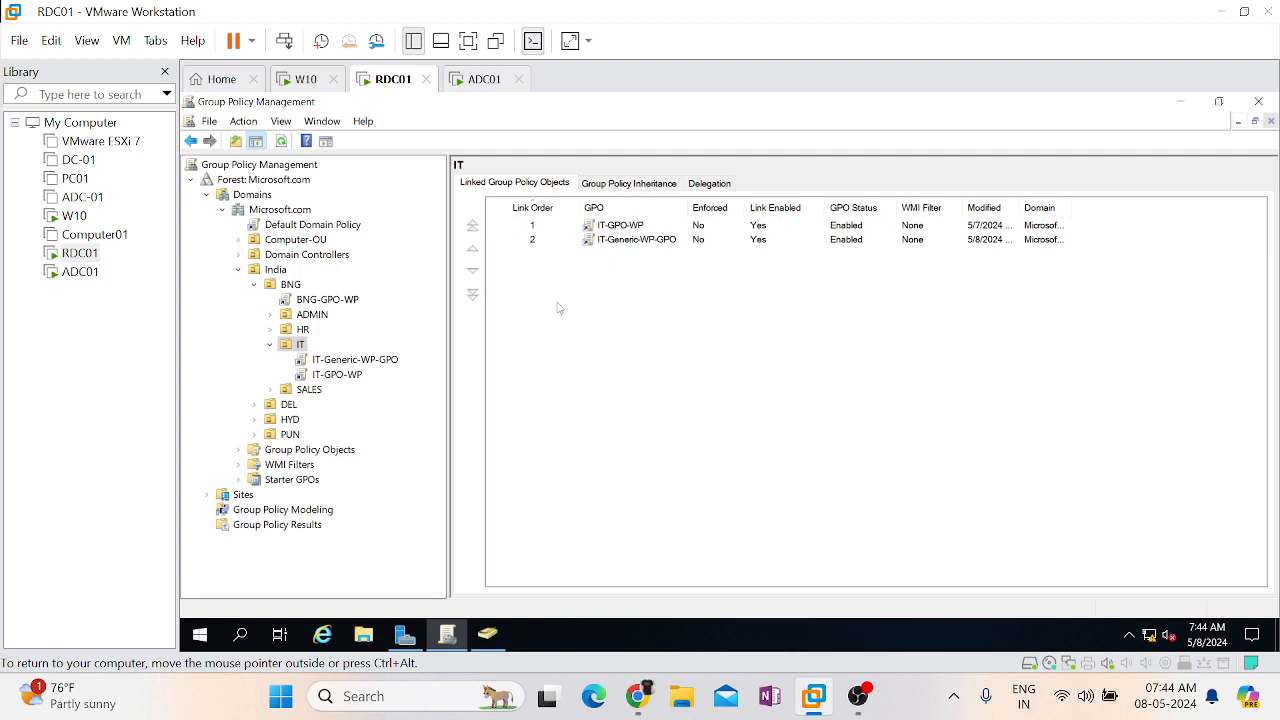
left_click(620, 245)
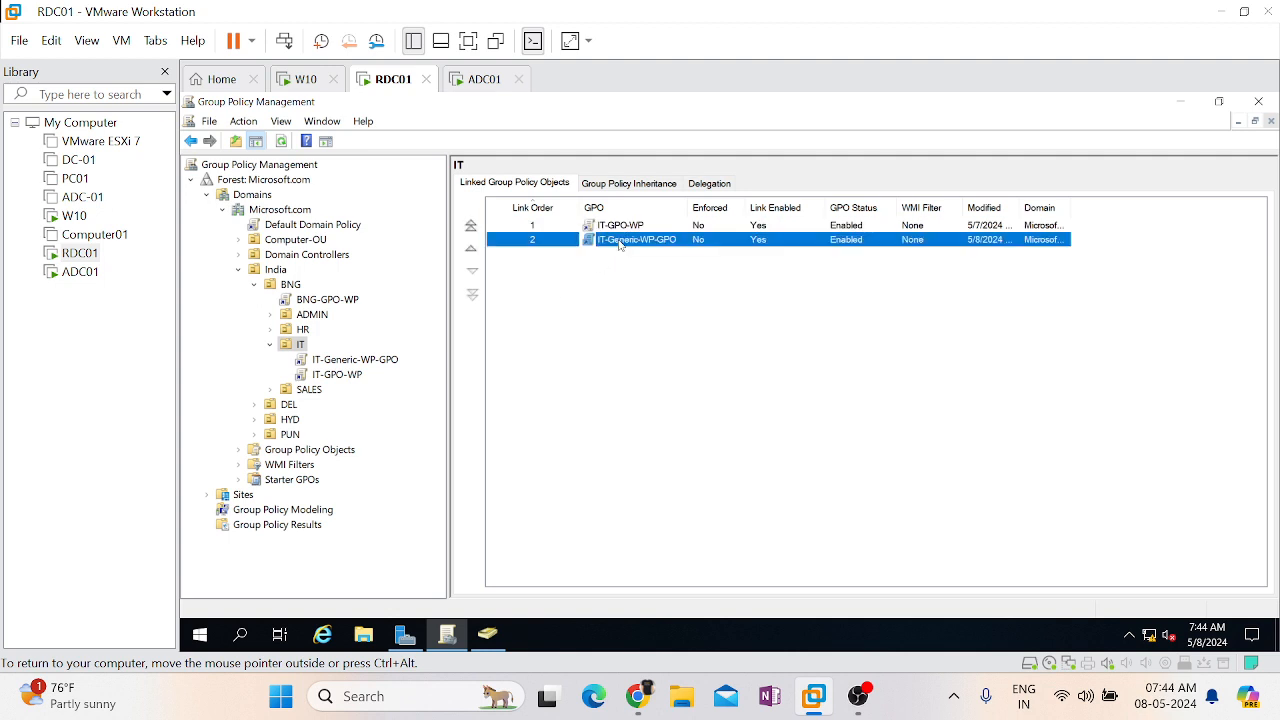
Move IT-Generic-WP-GPO up to link order 1 above IT-GPO-WP, then select it in the tree
left_click(472, 251)
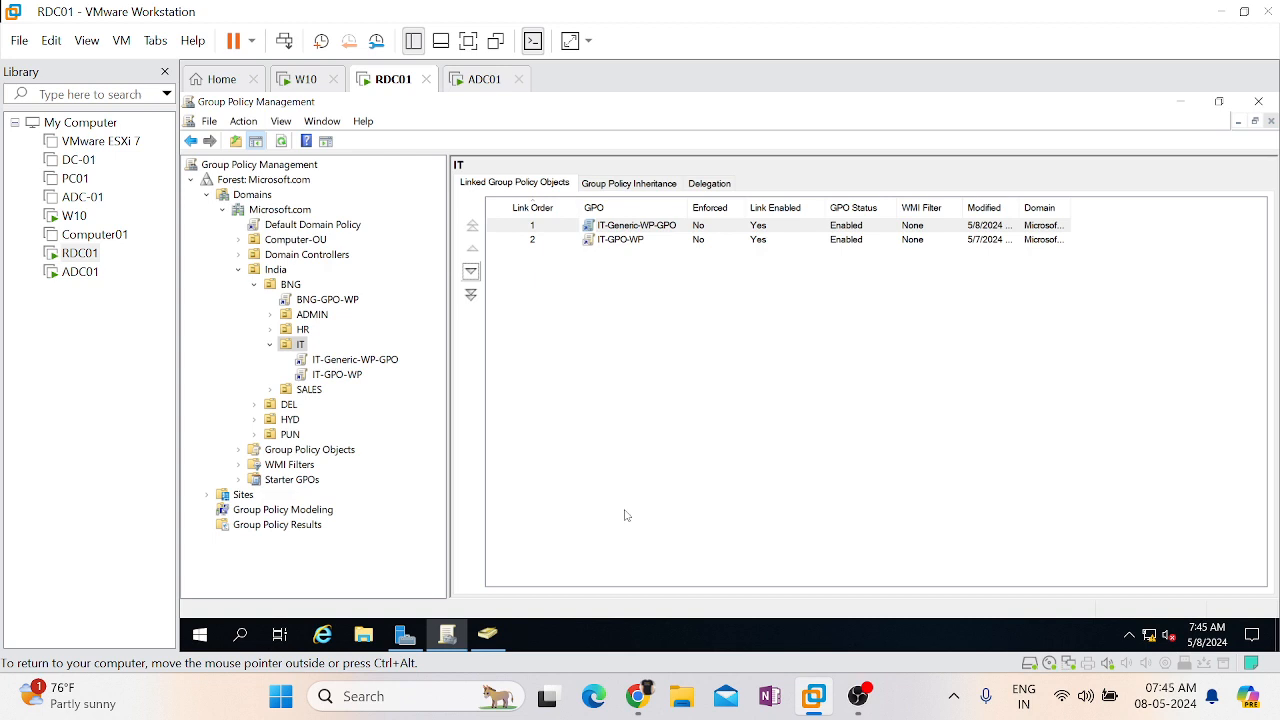
left_click(530, 242)
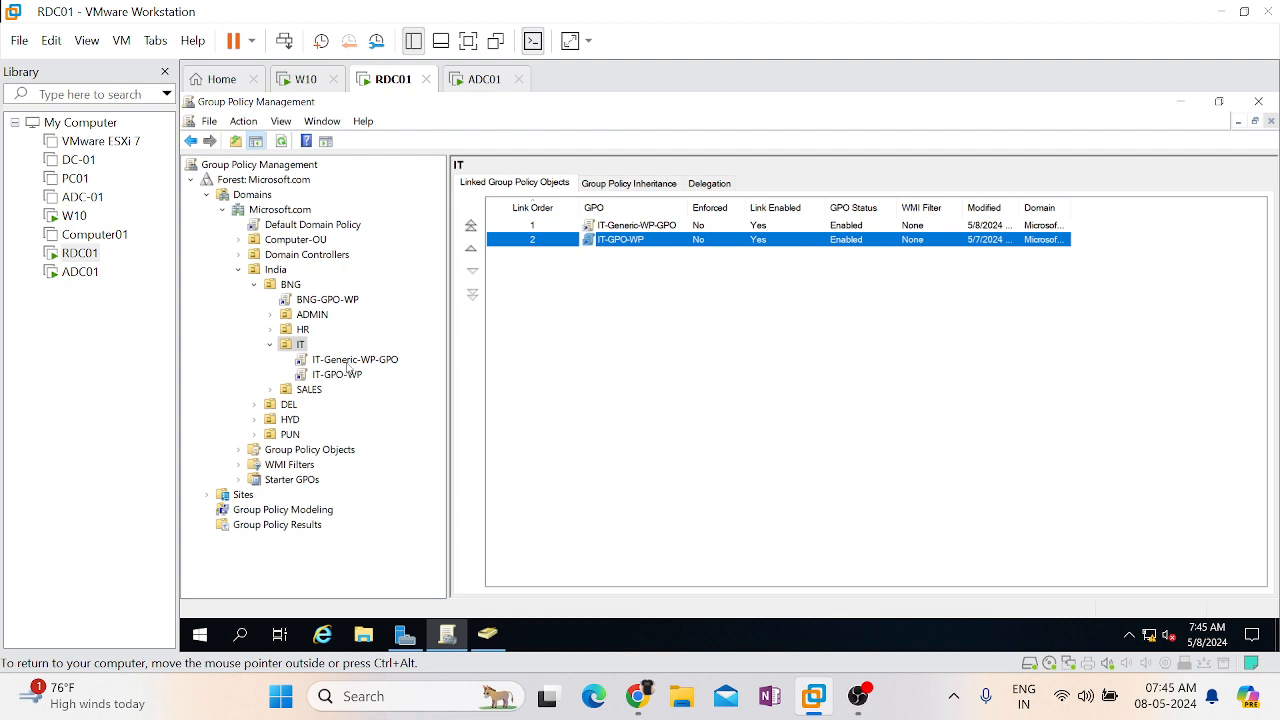
left_click(347, 362)
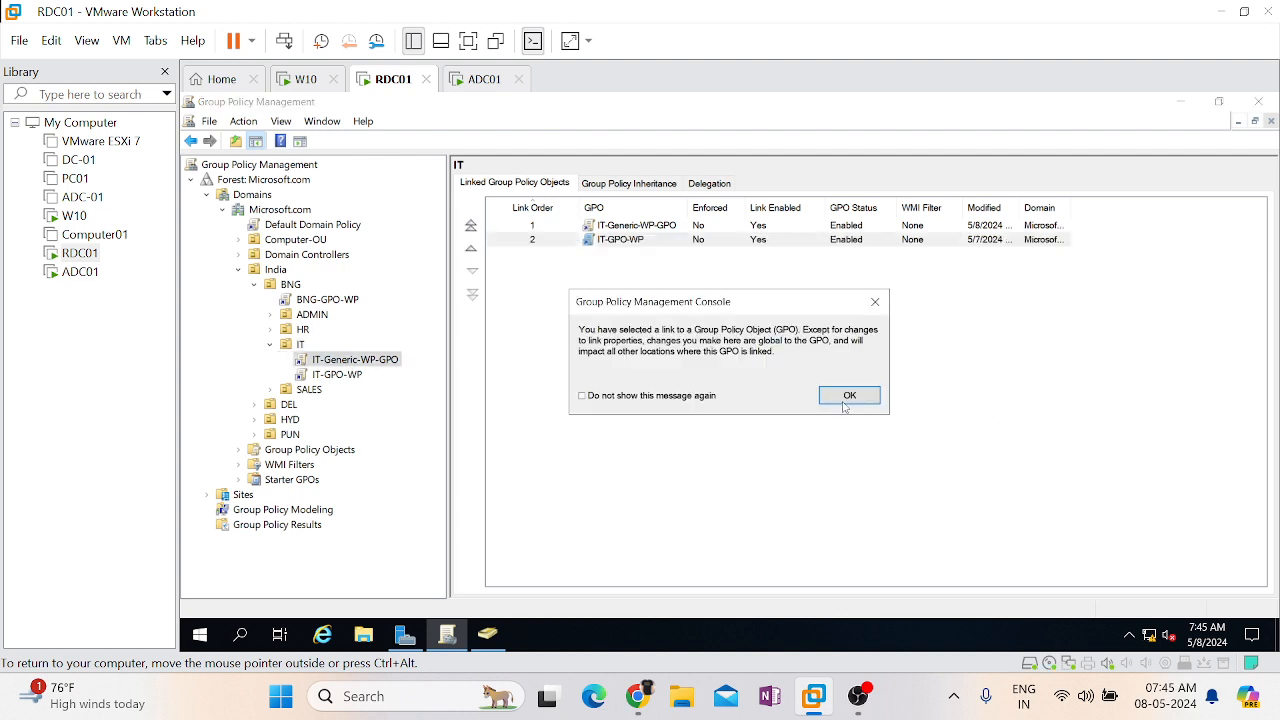
Dismiss the linked-GPO notice and open IT-Generic-WP-GPO in the Group Policy Management Editor
left_click(845, 396)
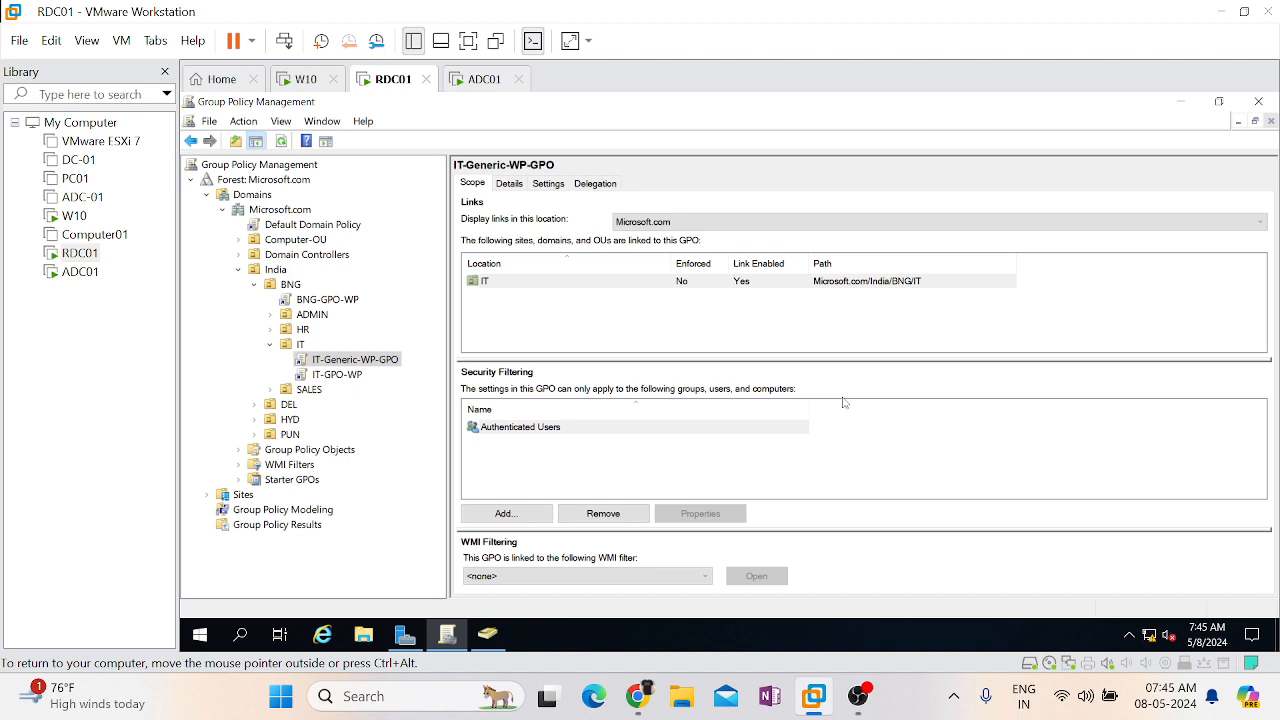
right_click(362, 365)
left_click(398, 371)
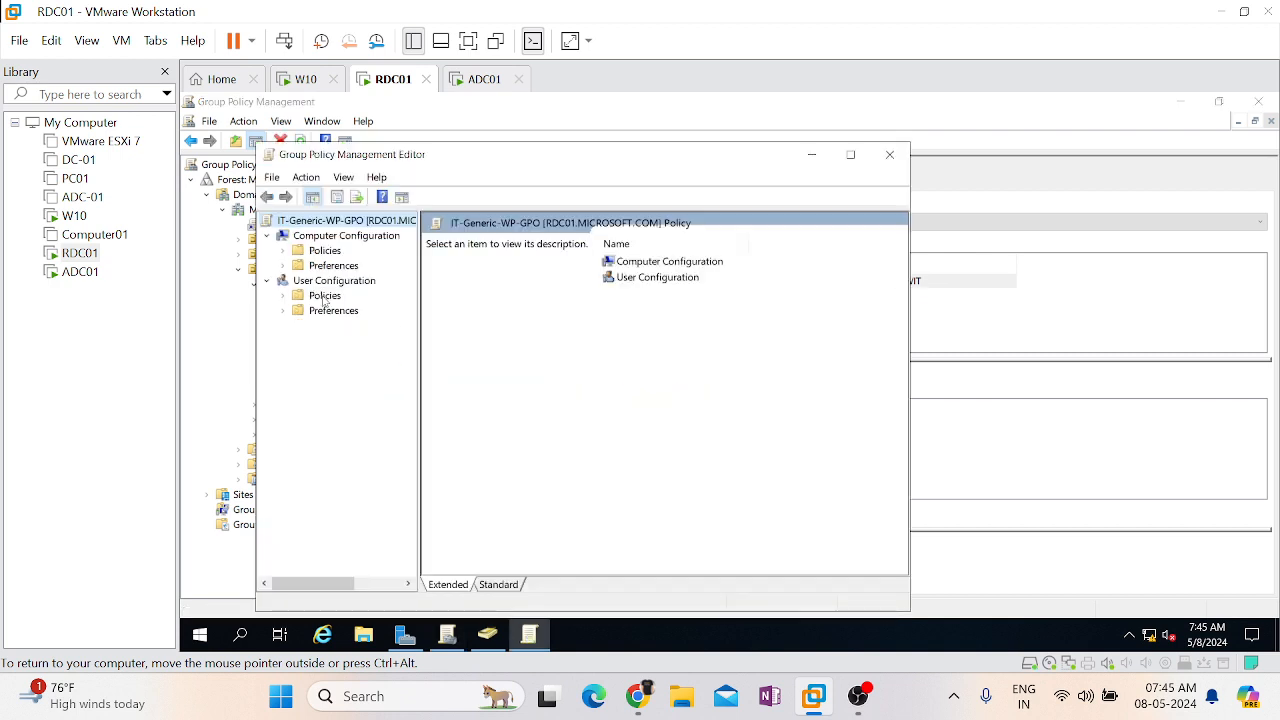
Navigate to User Configuration > Administrative Templates > Desktop and open the Desktop Wallpaper policy
double_click(324, 296)
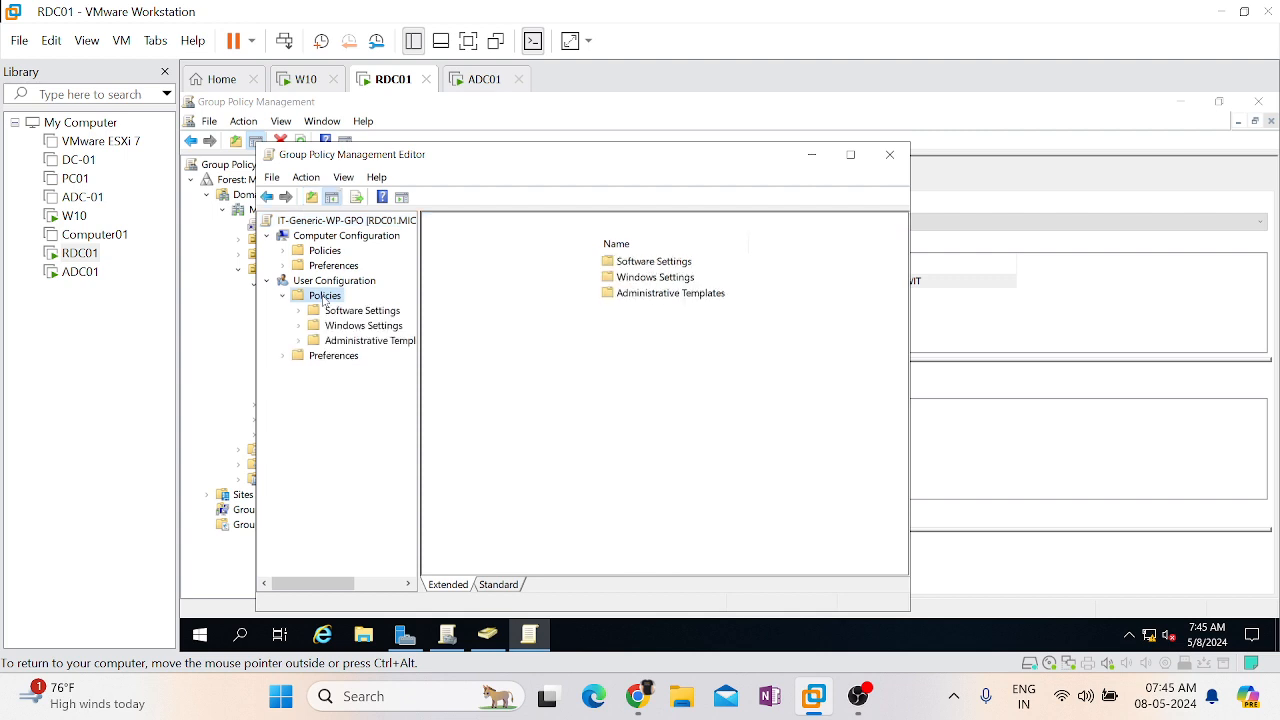
double_click(358, 342)
double_click(358, 371)
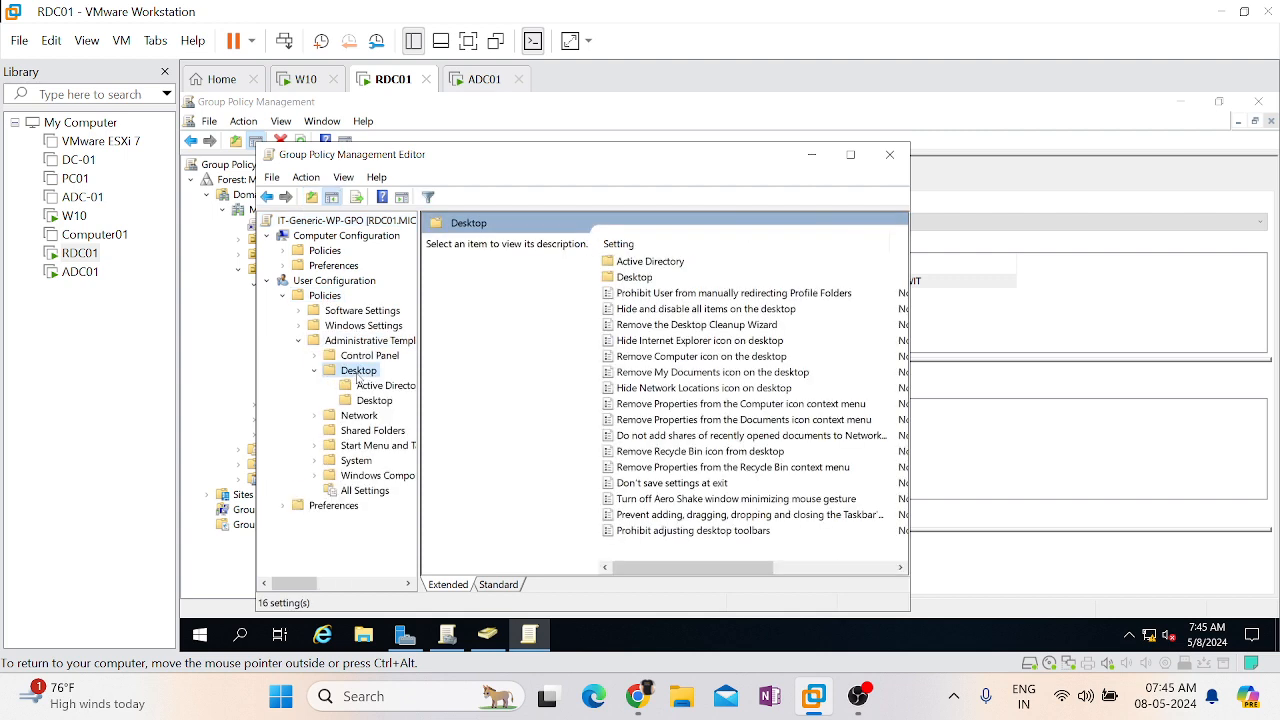
left_click(366, 400)
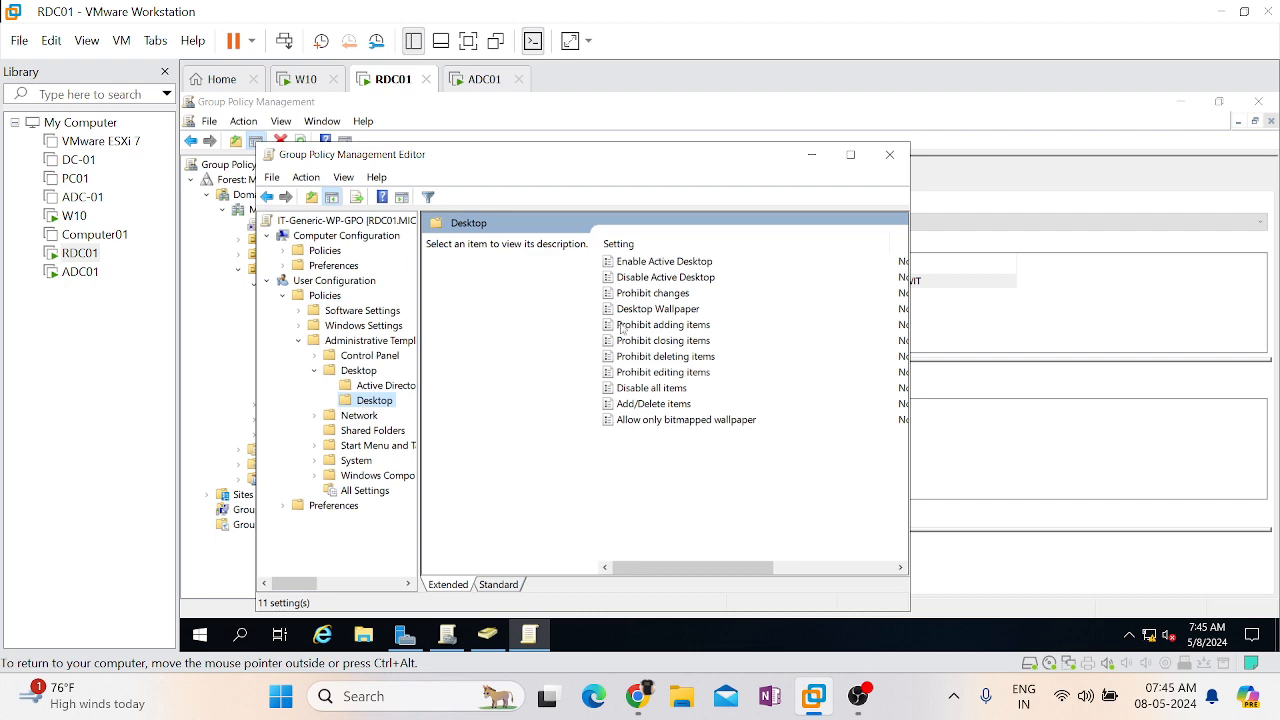
double_click(665, 309)
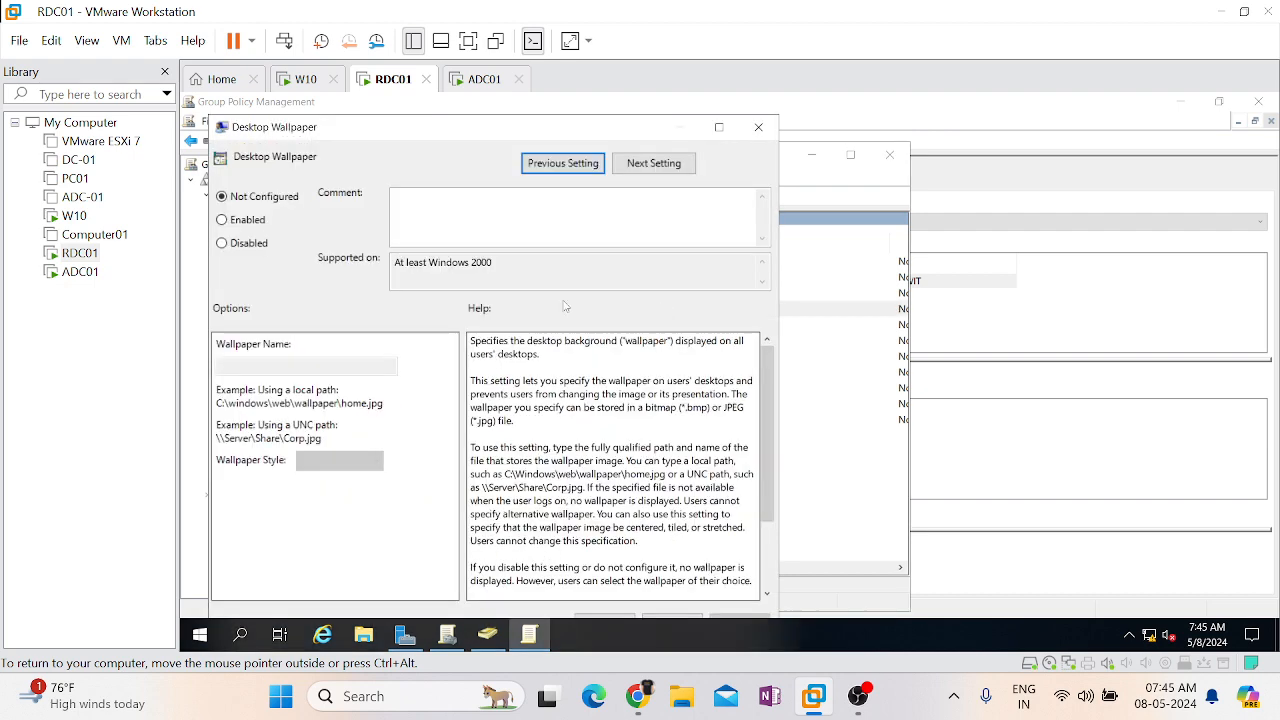
Enable Desktop Wallpaper with name \\test.jpg and style Fit, then apply and save
left_click(222, 220)
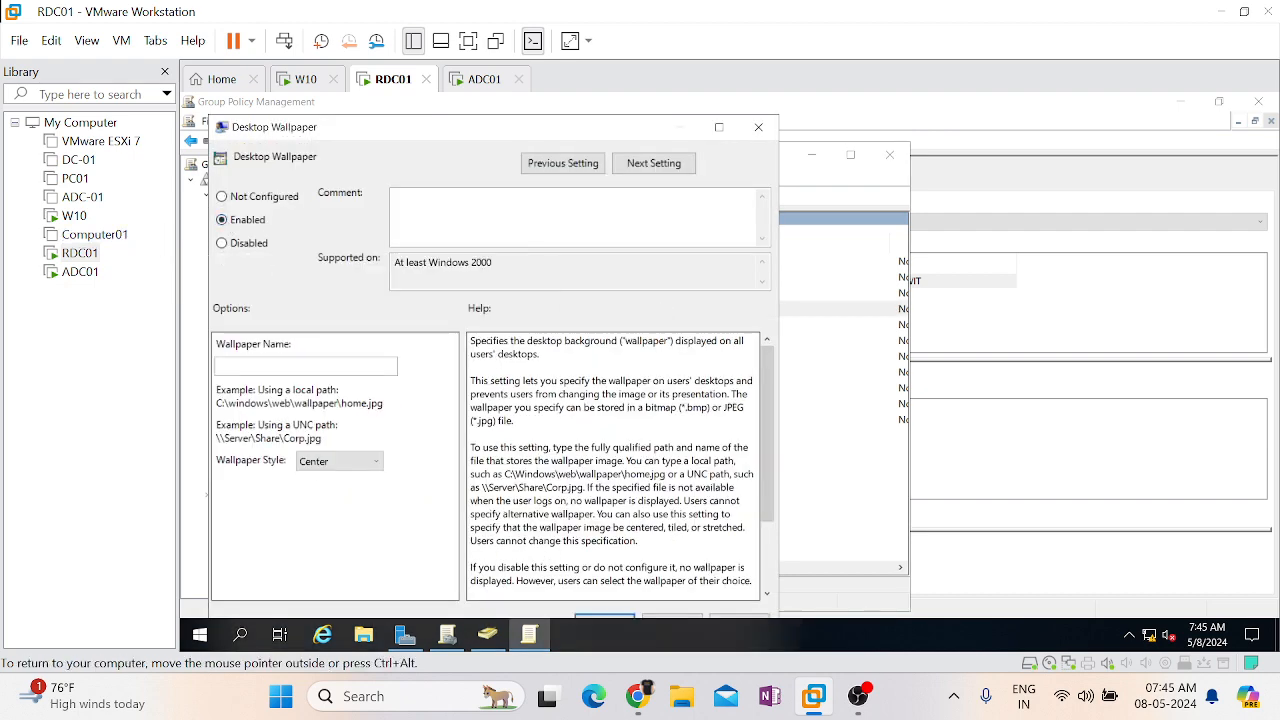
left_click(719, 128)
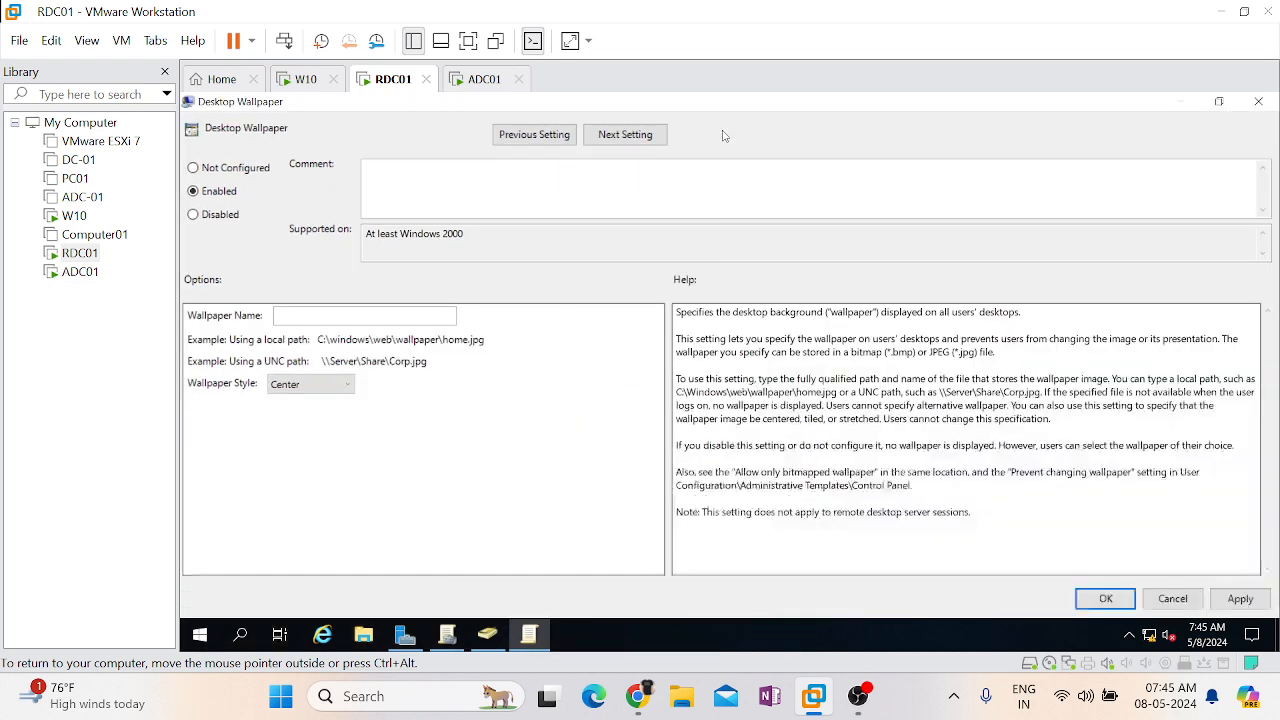
left_click(1255, 604)
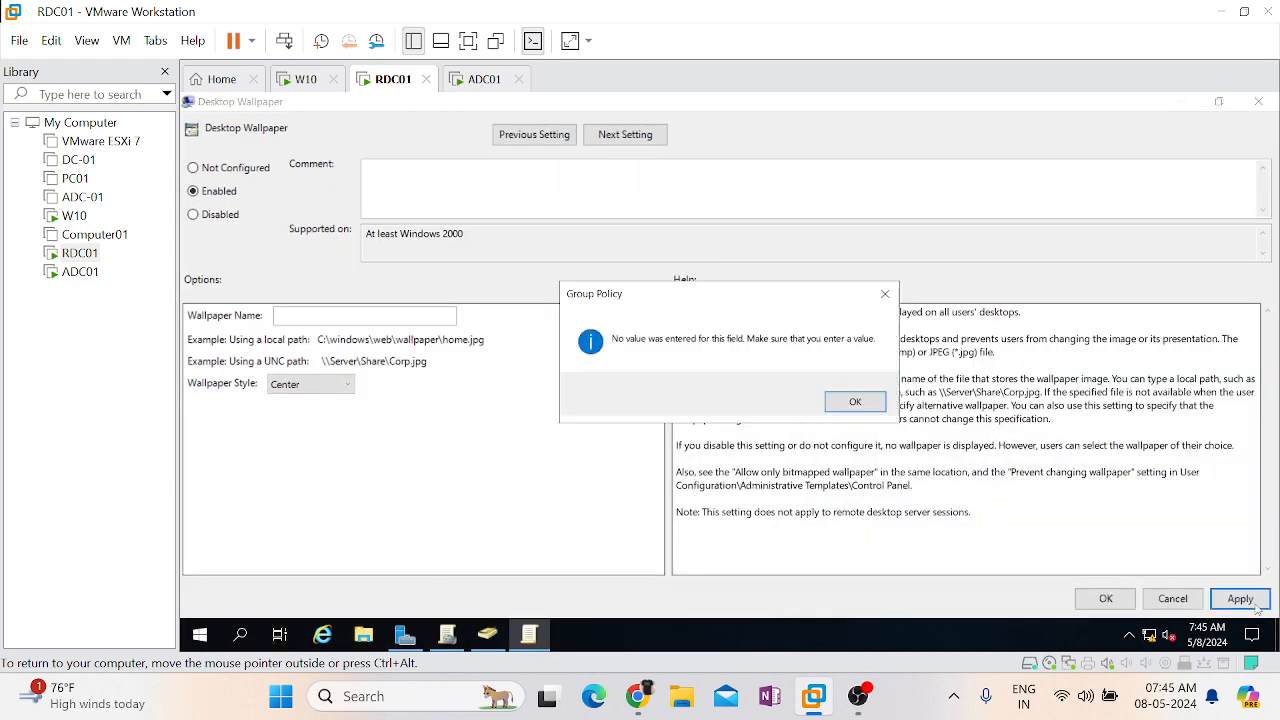
left_click(851, 401)
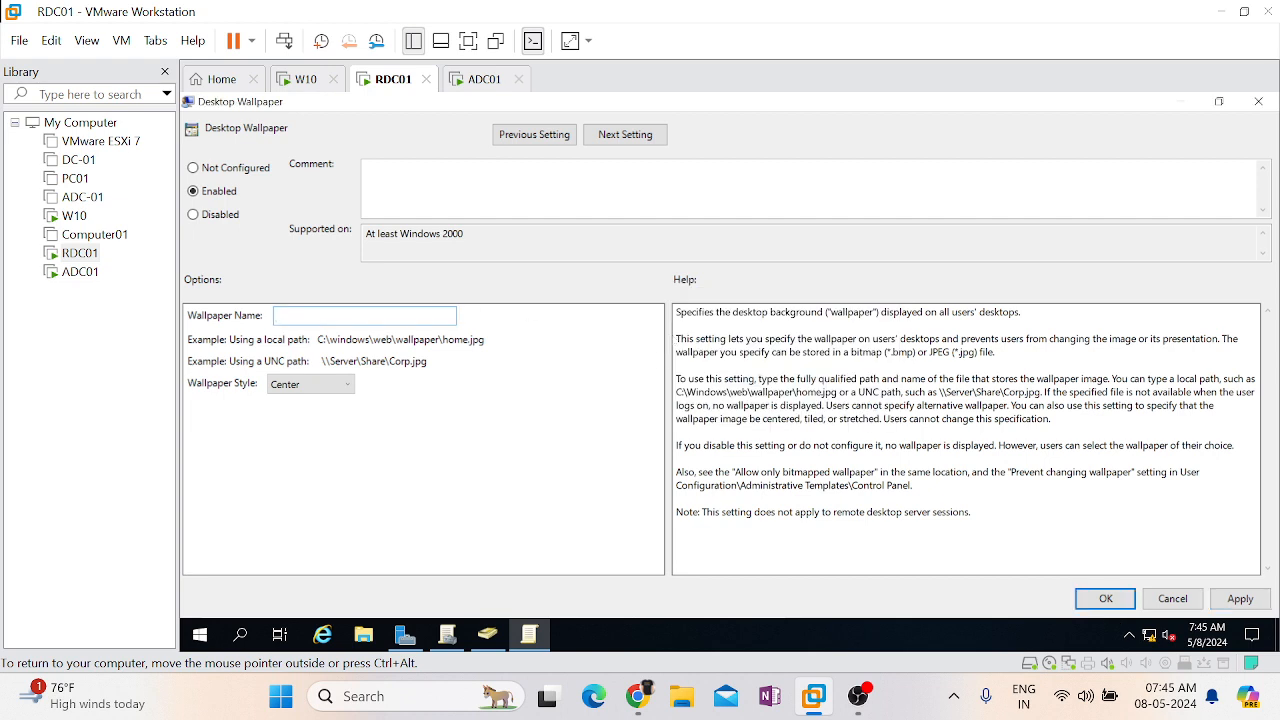
type("\\\\test.jpg")
left_click(313, 394)
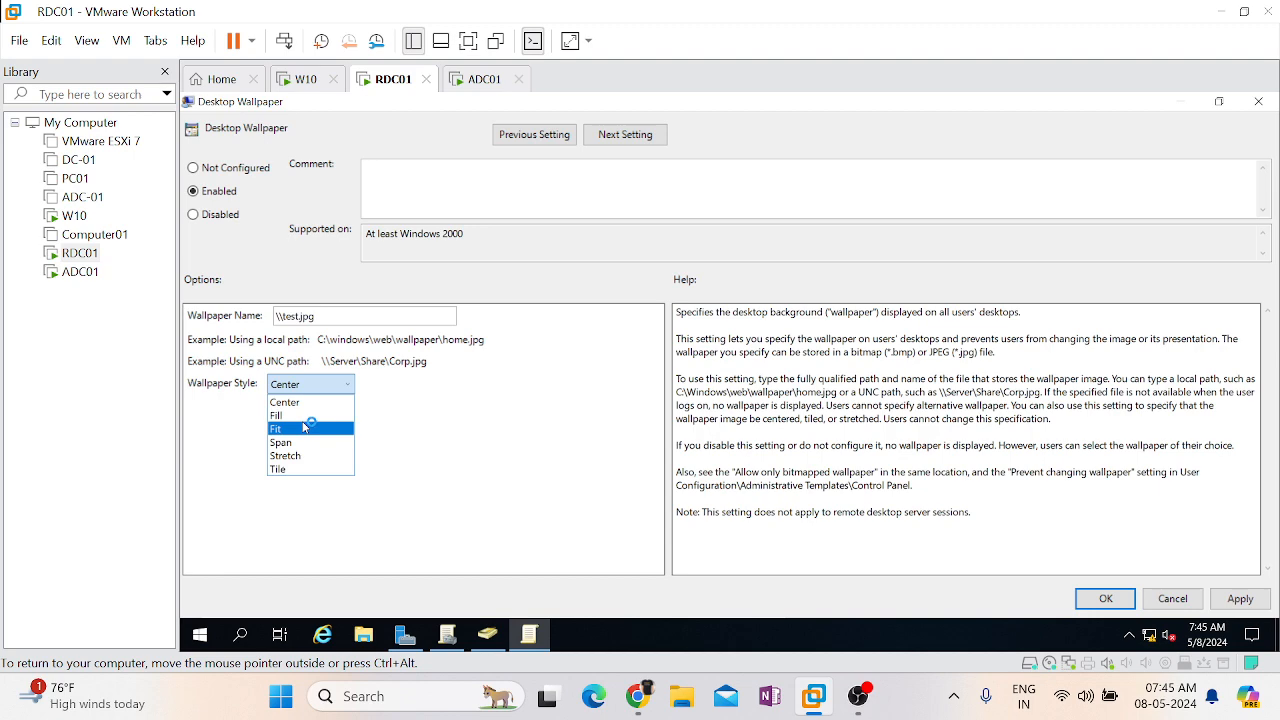
left_click(305, 427)
left_click(1250, 602)
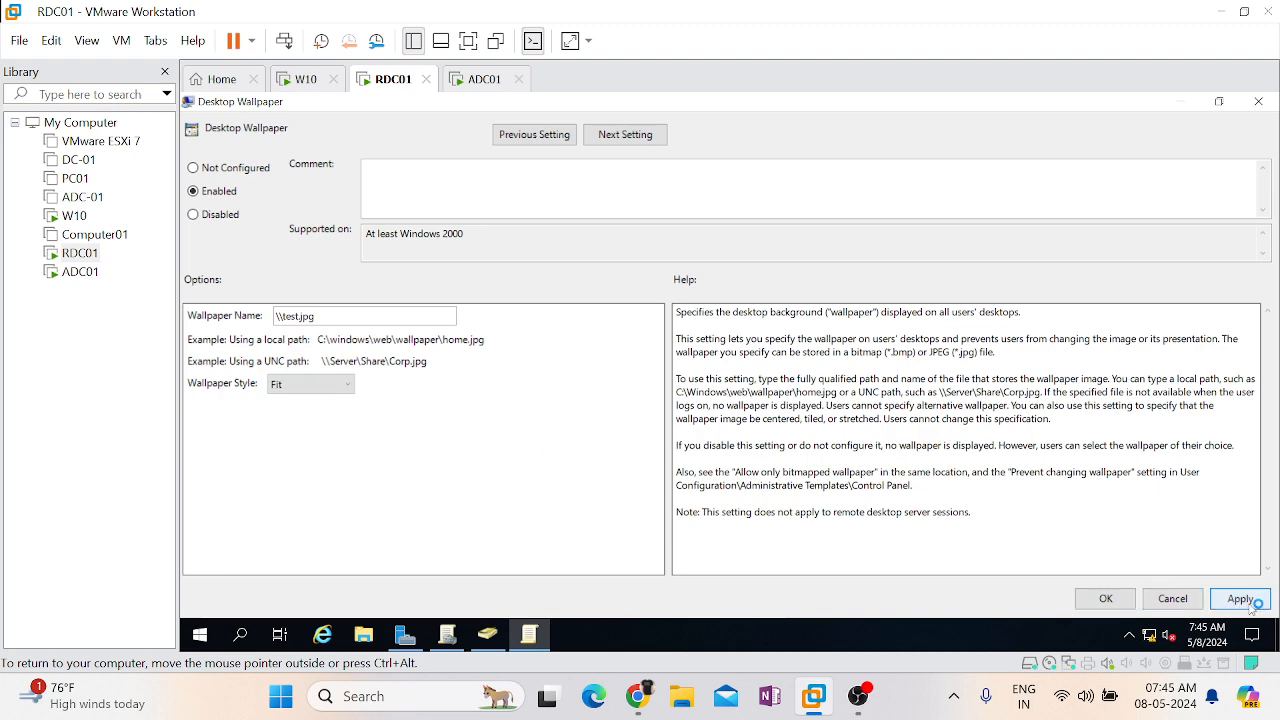
left_click(1122, 605)
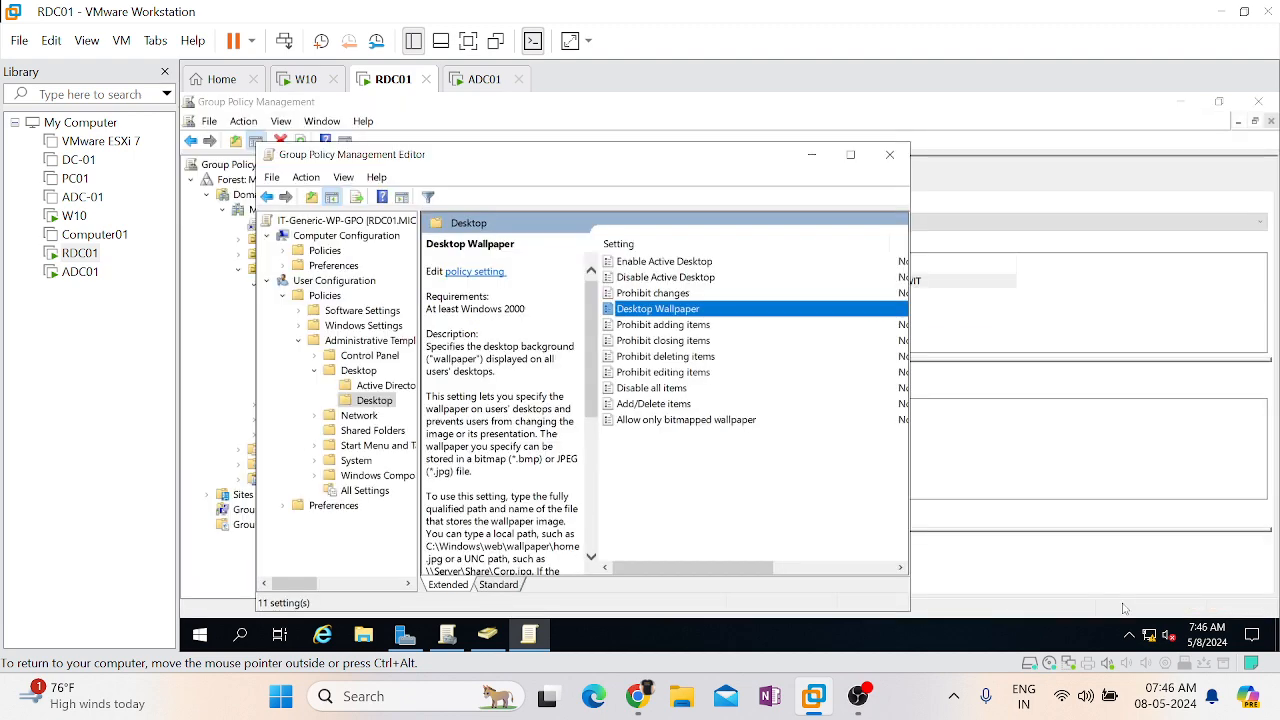
Close the policy editor and sign in to the W10 VM using Ctrl+Alt+Del and the account password
left_click(889, 156)
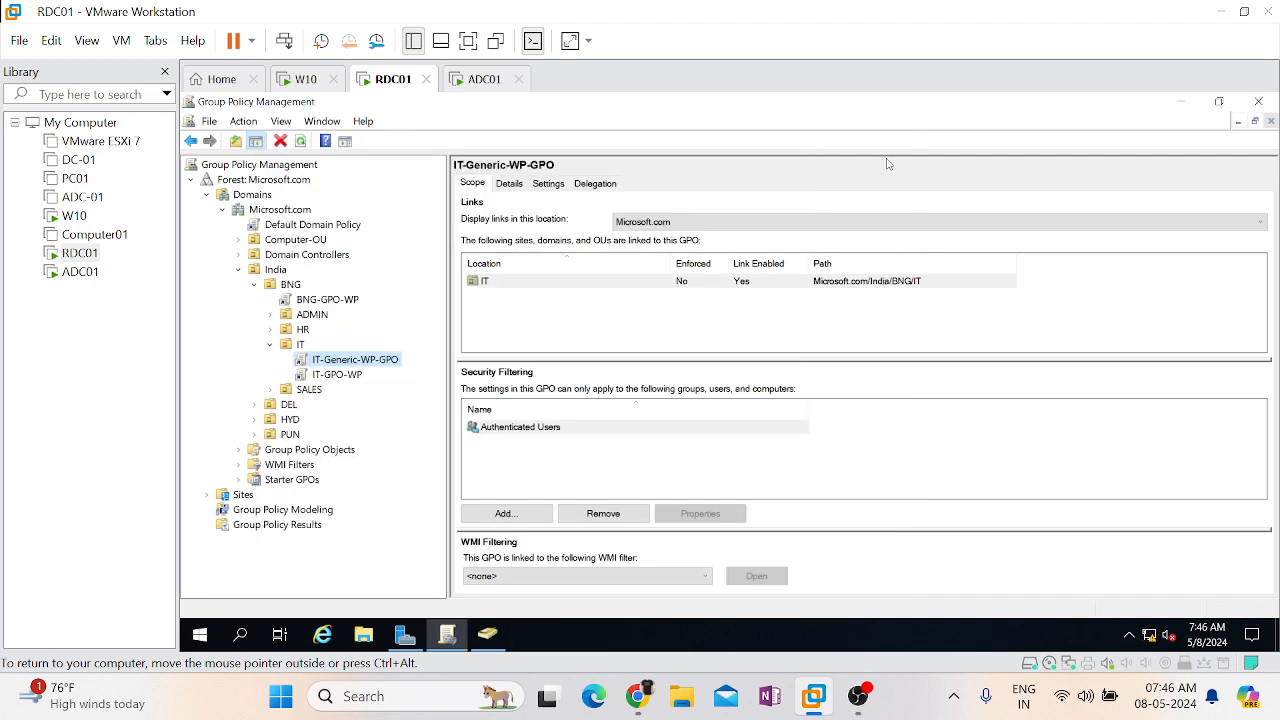
left_click(303, 80)
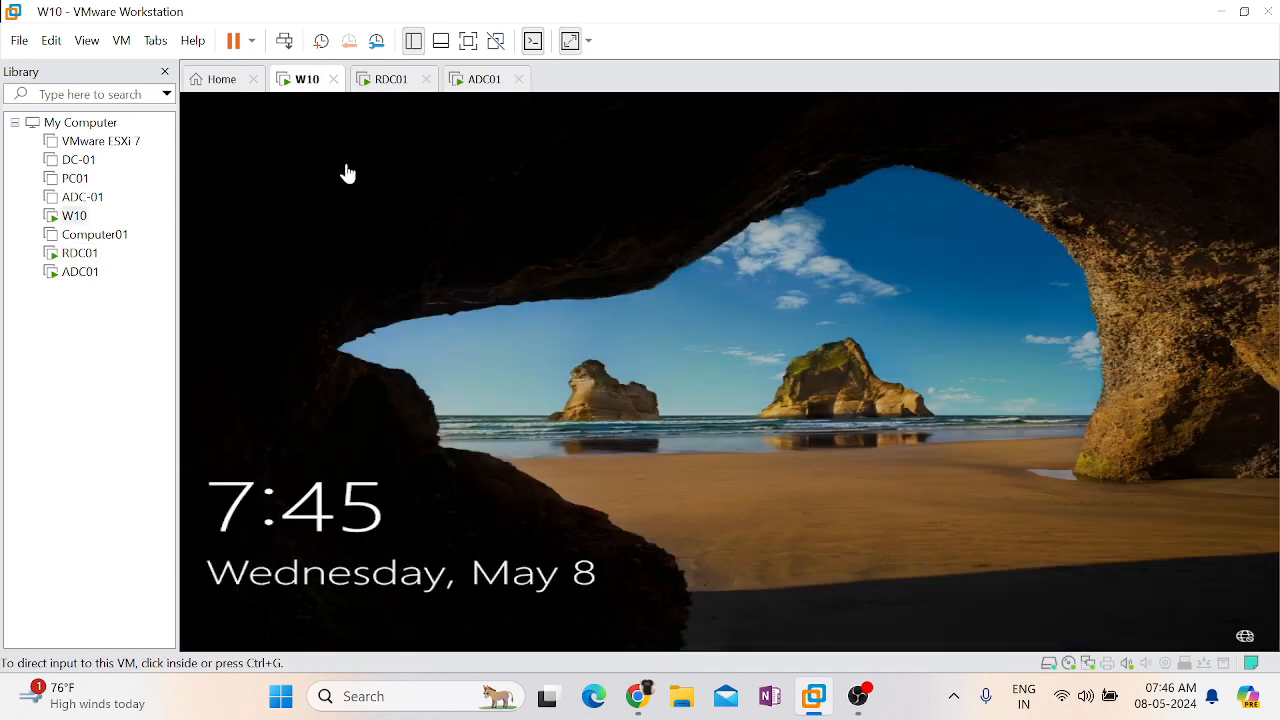
right_click(309, 90)
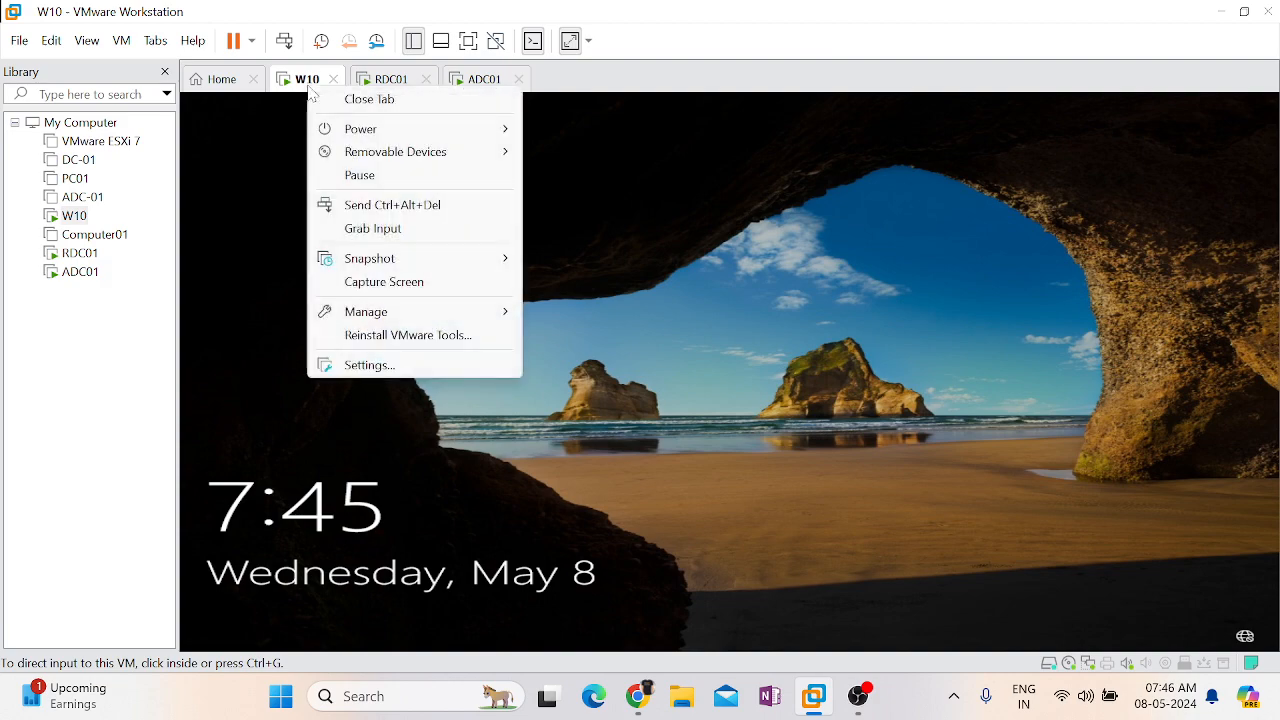
left_click(362, 207)
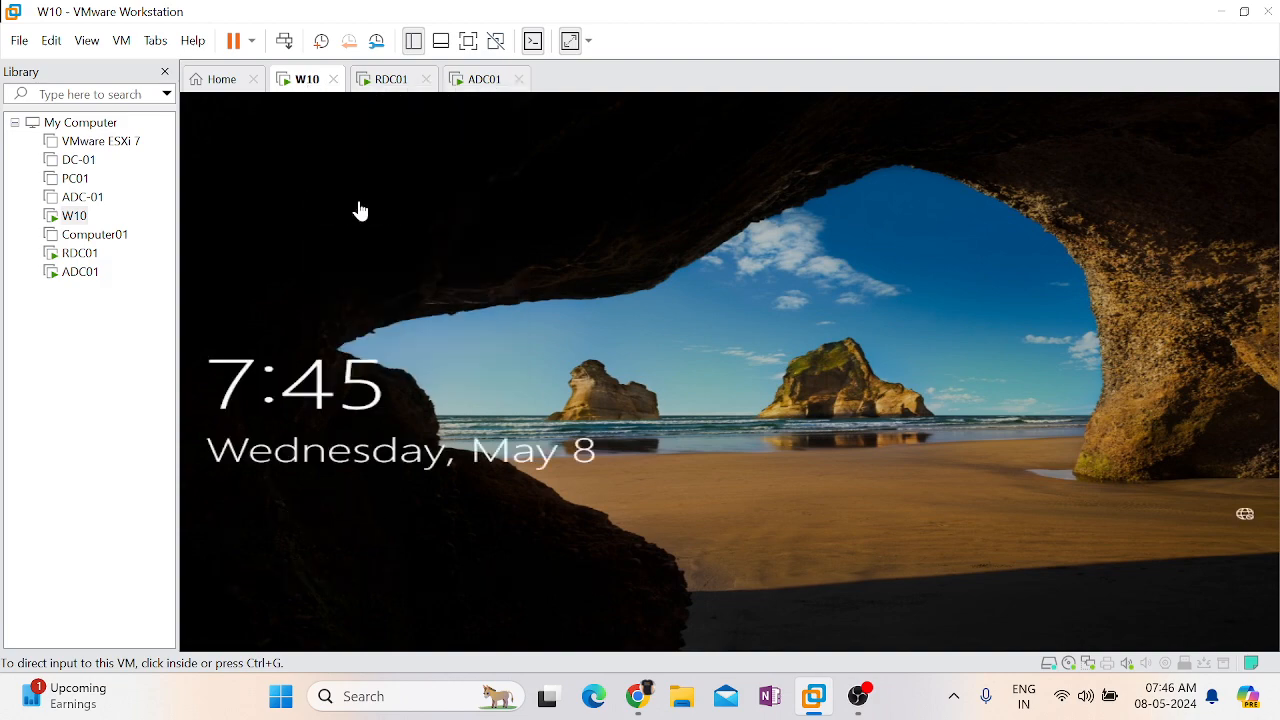
left_click(669, 452)
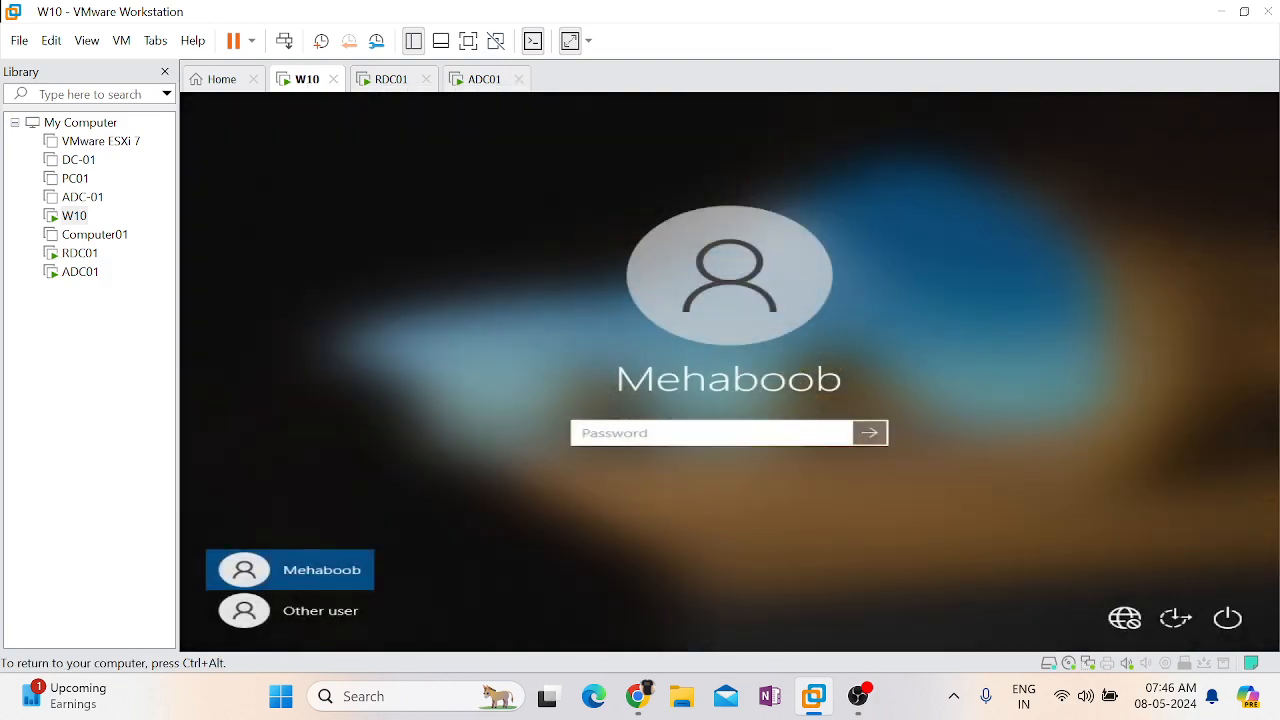
type("•••••••••••••")
key("Return")
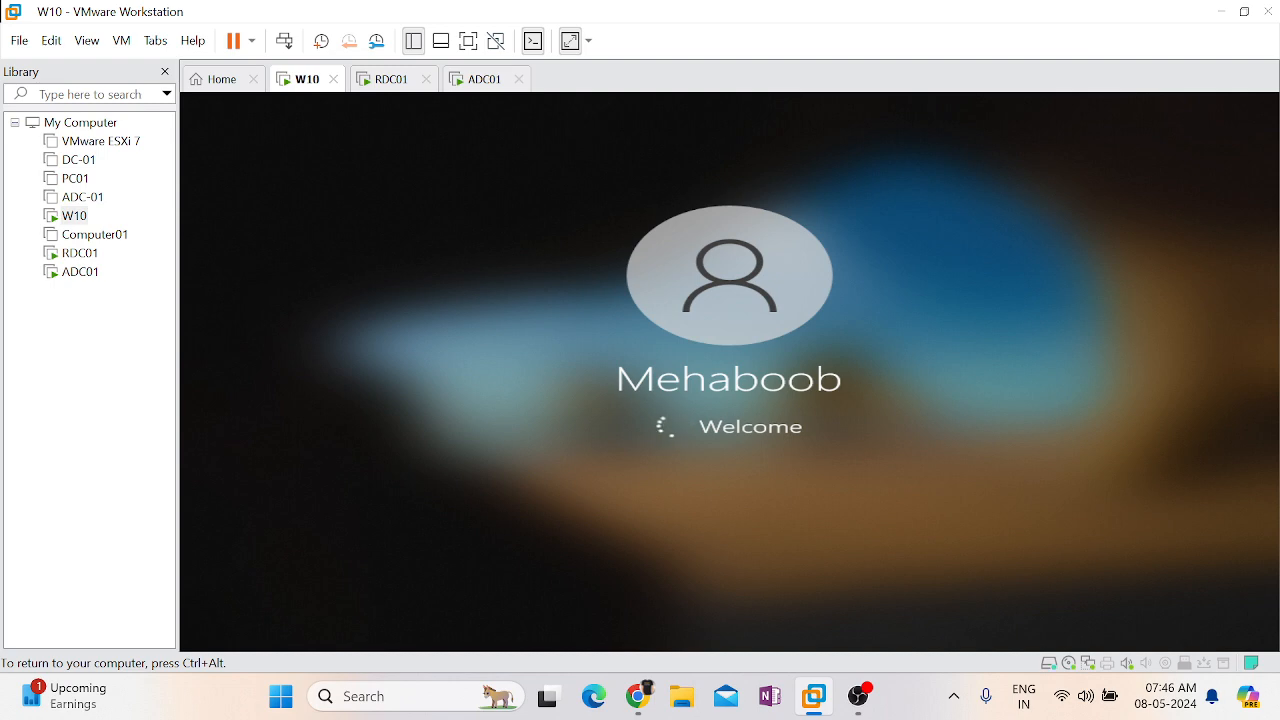
Release input from the VM and switch W10 to full screen
key("ctrl+alt")
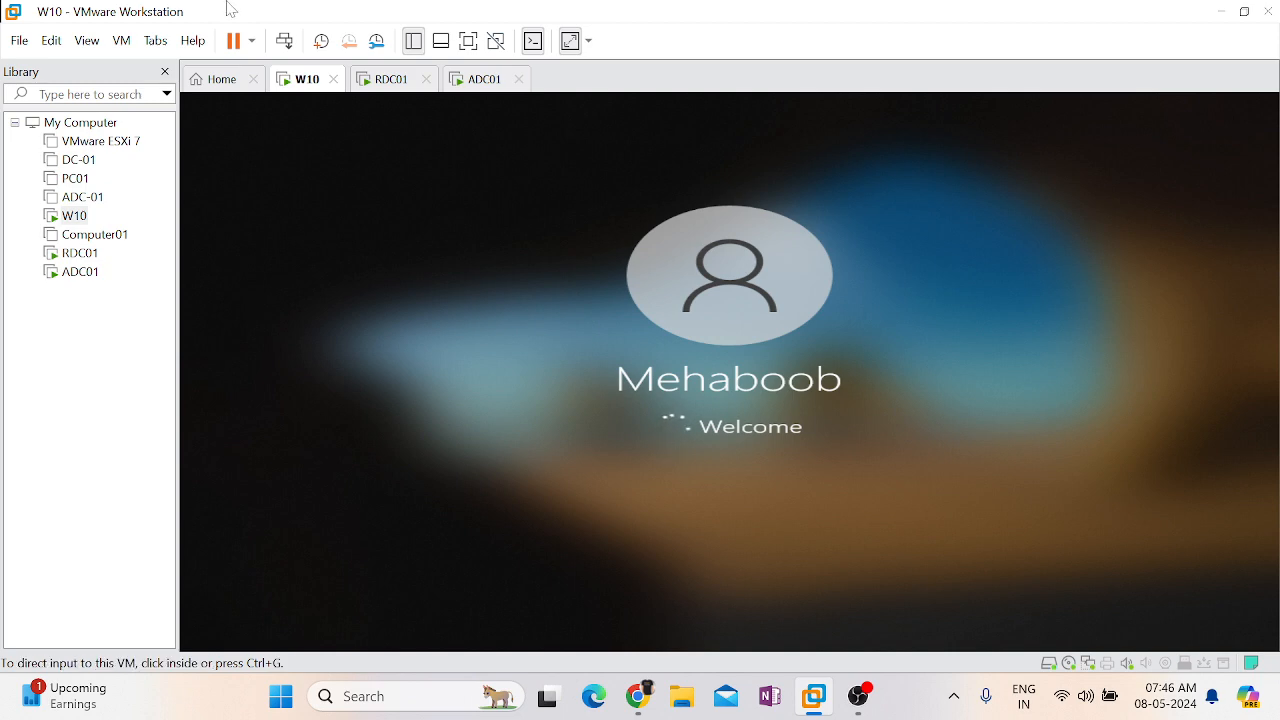
left_click(496, 40)
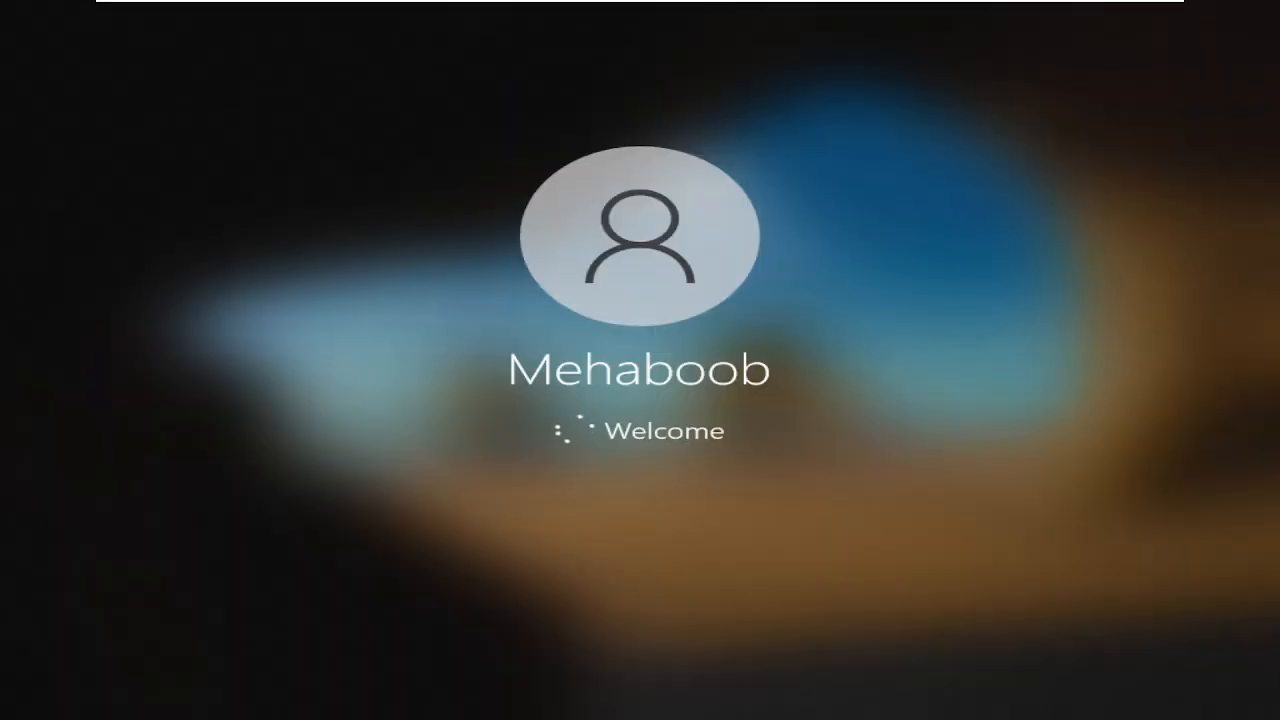
mouse_move(546, 6)
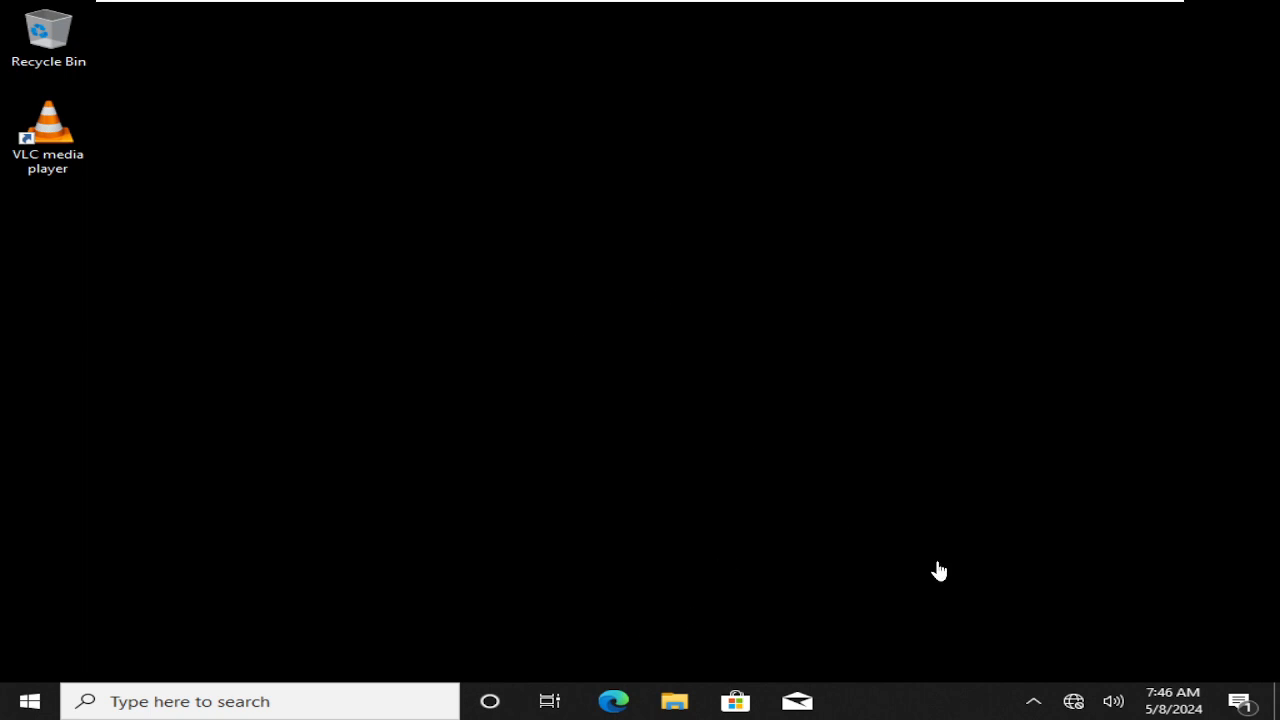
On RDC01, select IT-Generic-WP-GPO in IT's linked list and move it down to order 2
mouse_move(900, 6)
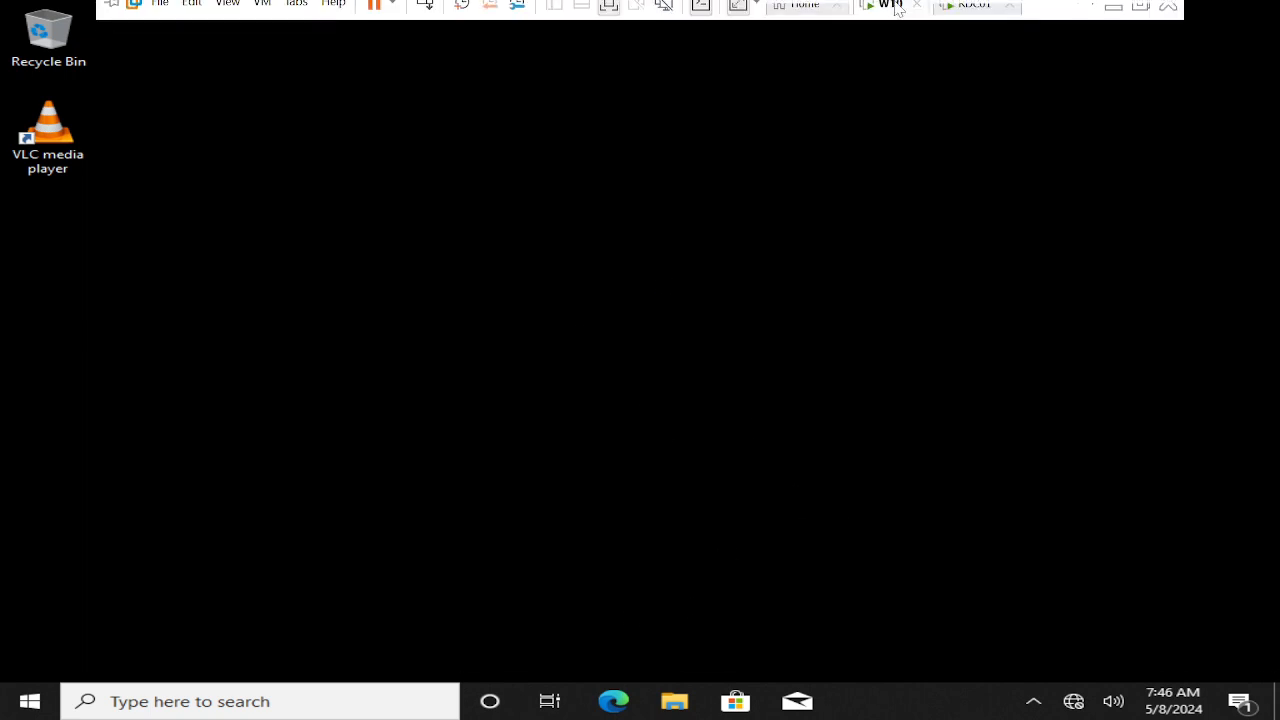
left_click(986, 24)
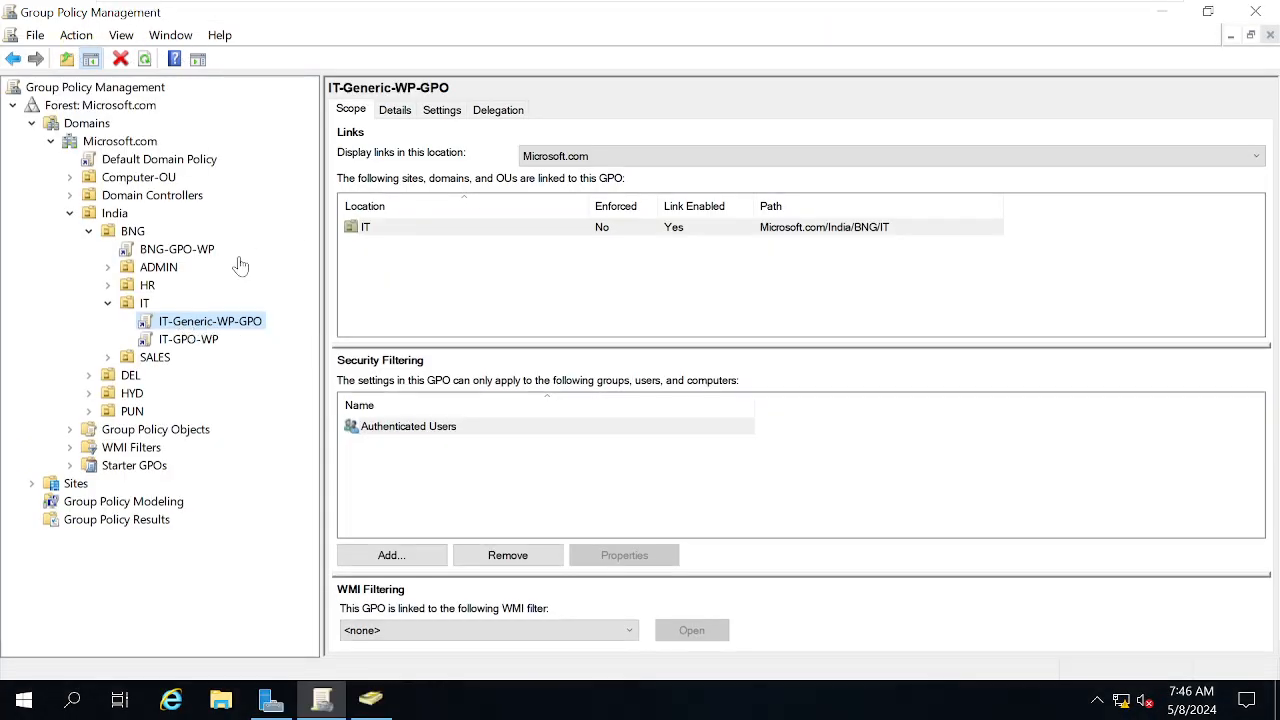
left_click(144, 303)
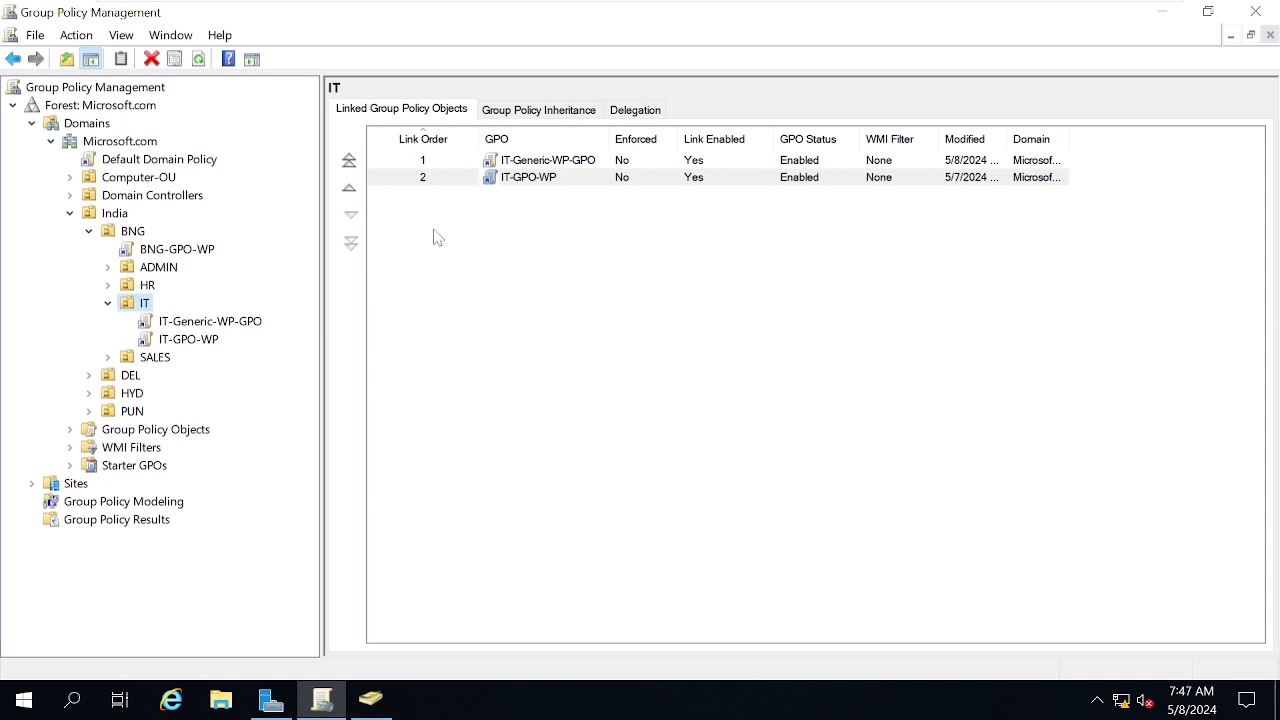
left_click(556, 164)
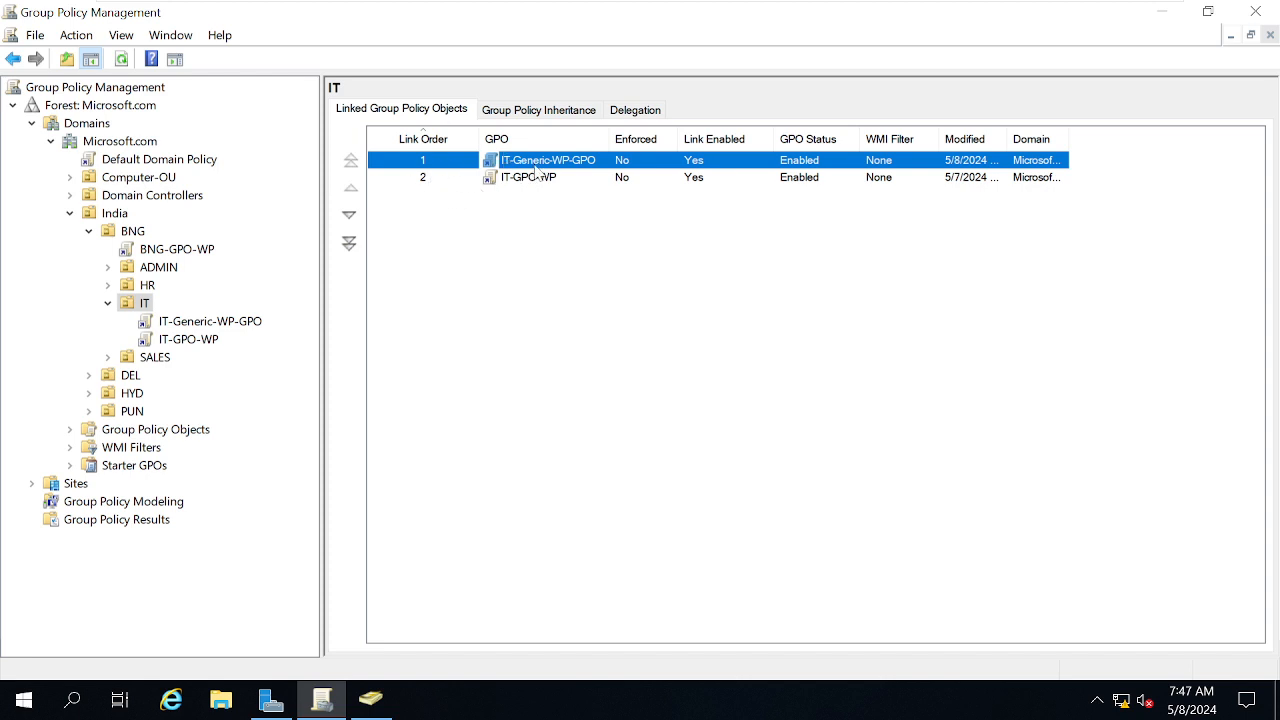
left_click(350, 217)
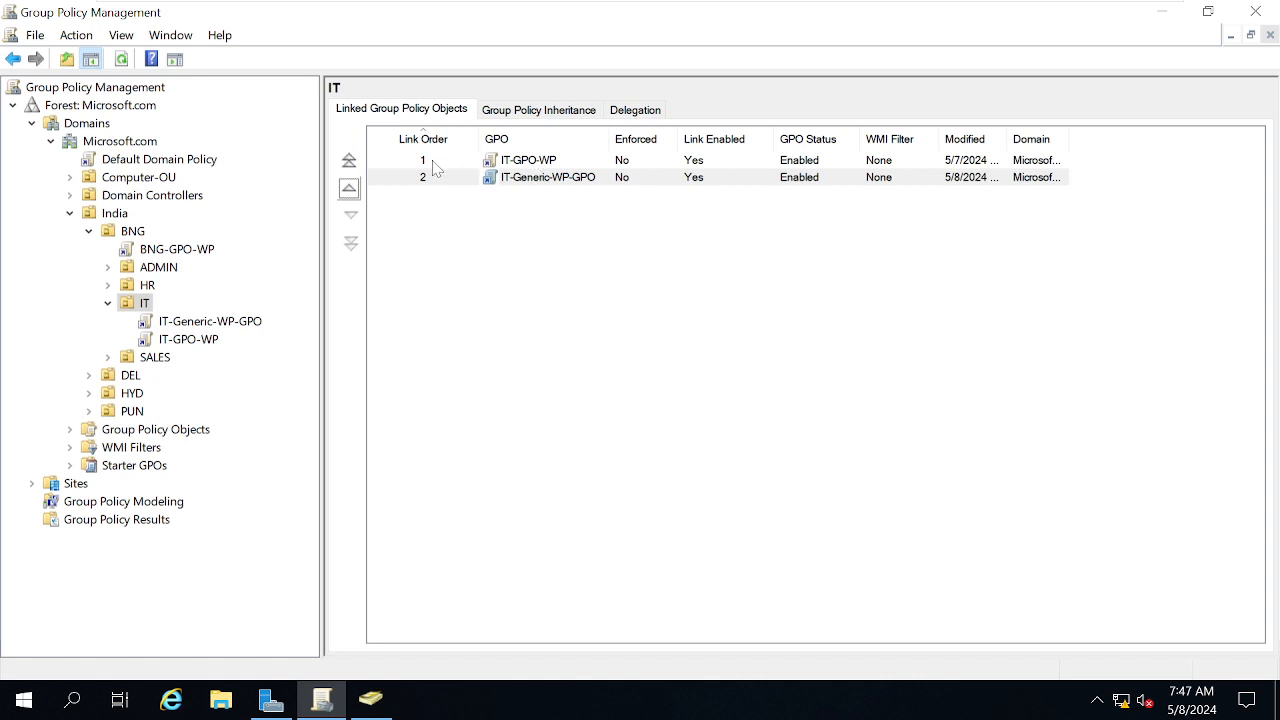
left_click(568, 612)
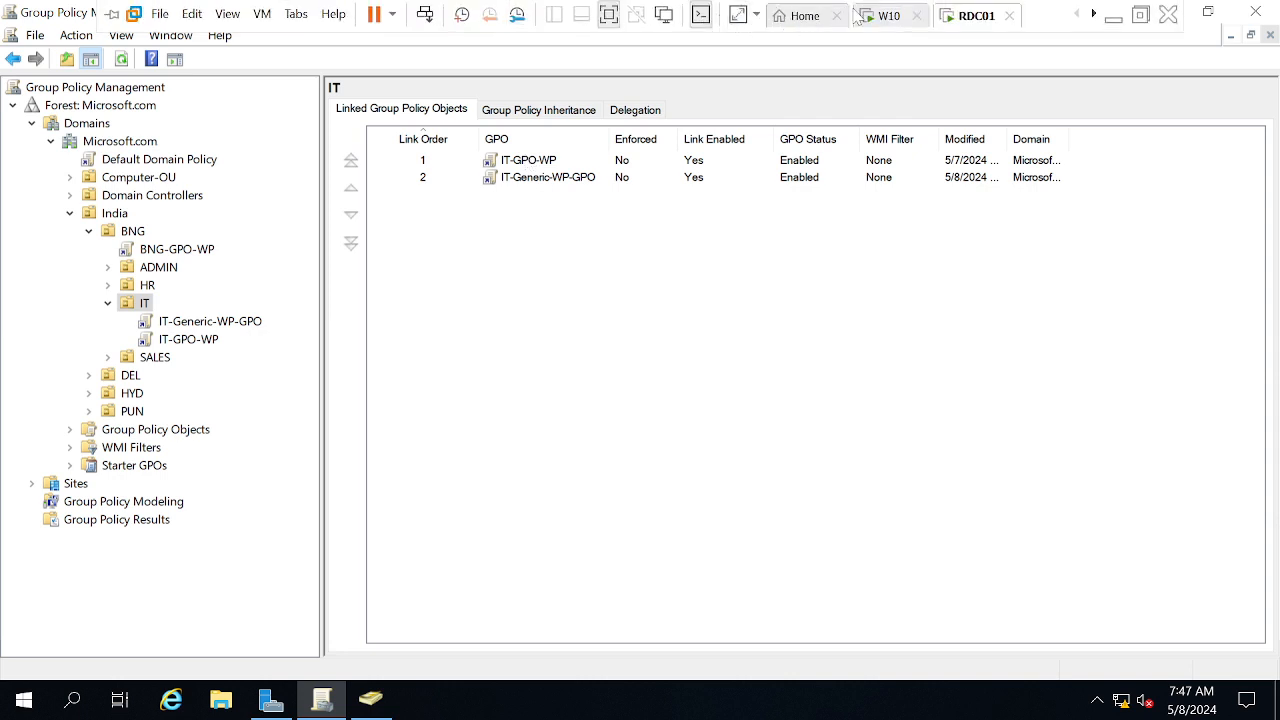
On W10, open a command prompt via Win+R and run gpupdate /force
left_click(878, 16)
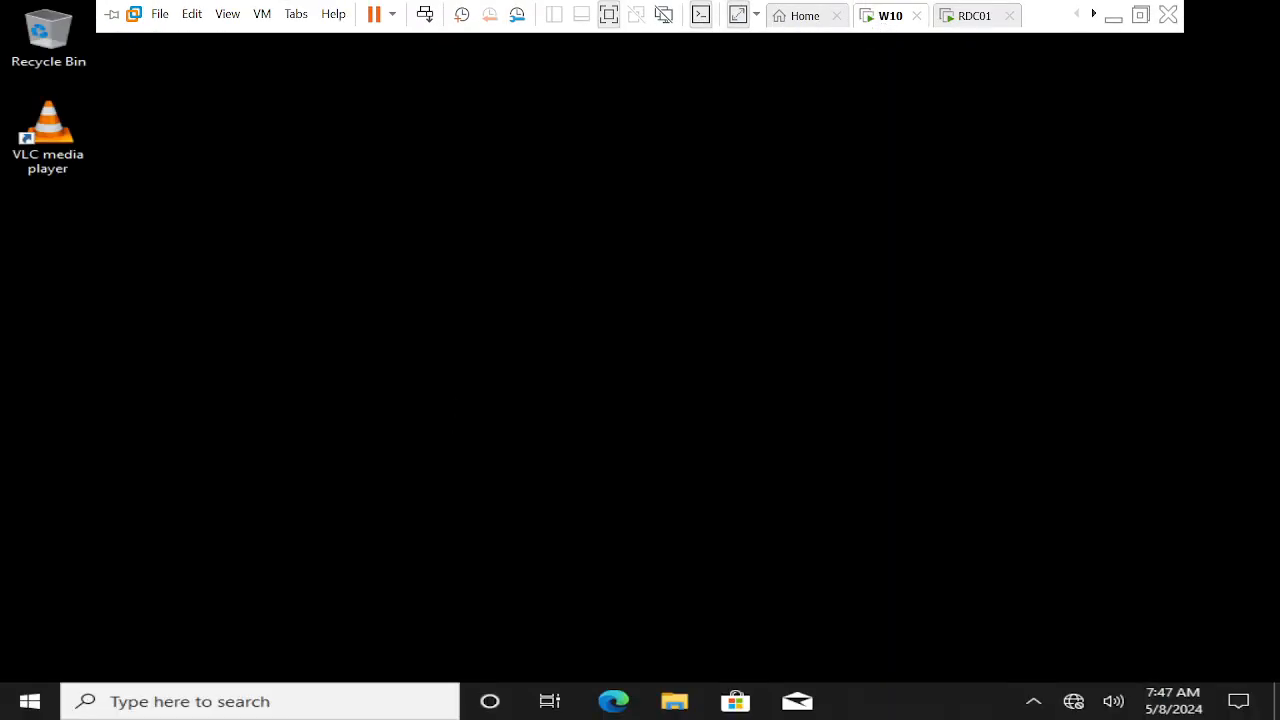
key("super+r")
key("Return")
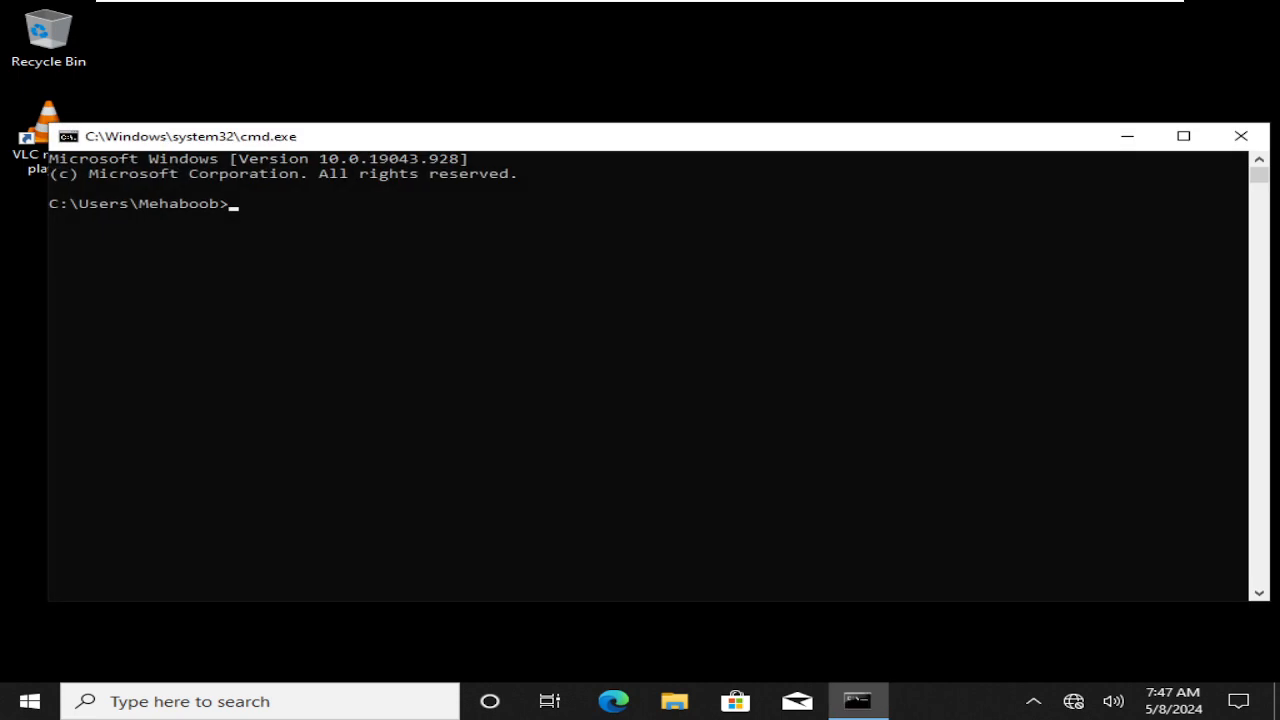
type("gpupdate /force")
key("Return")
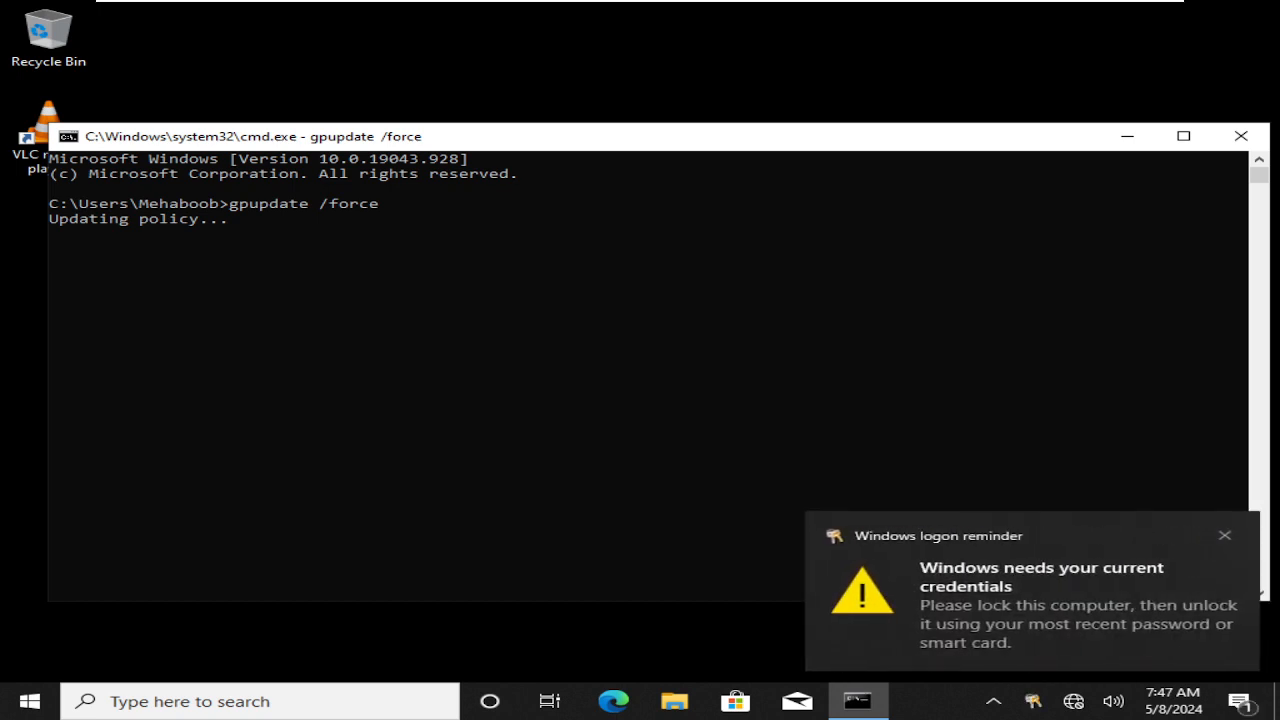
left_click(1226, 538)
left_click(823, 475)
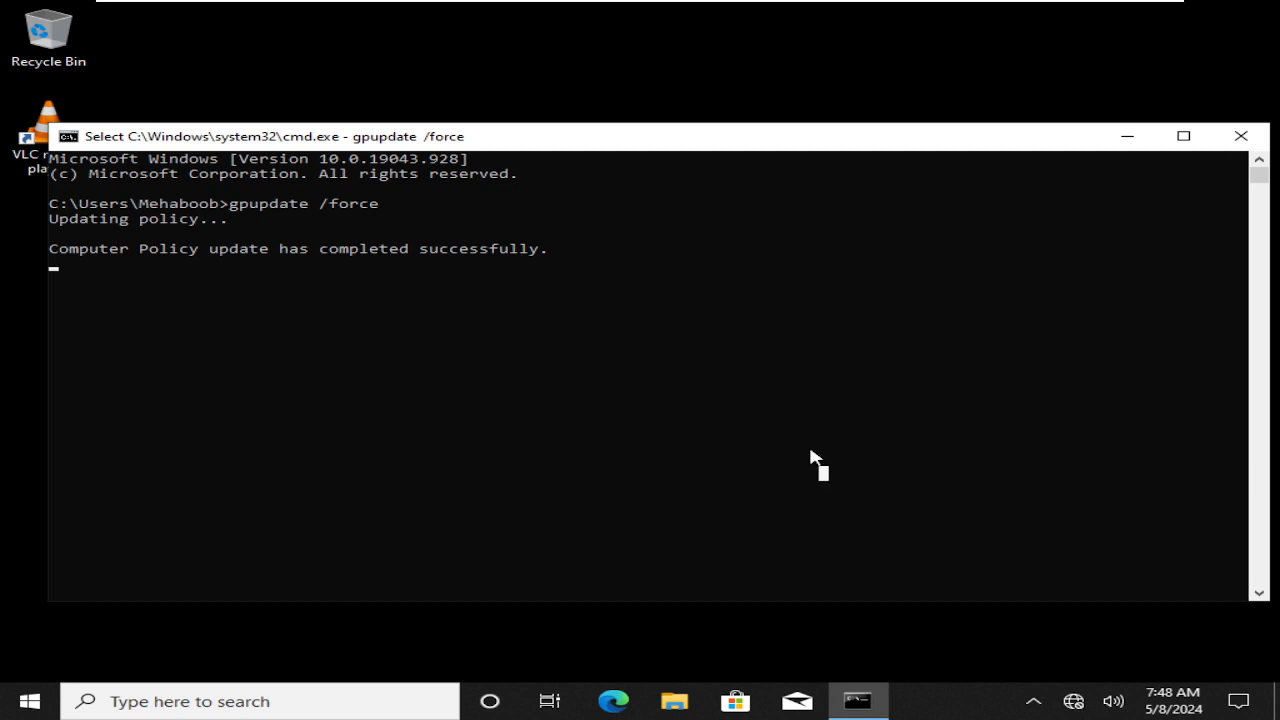
Exit select mode and rerun gpupdate /force; user policy fails without domain connectivity
mouse_move(695, 2)
left_click(745, 455)
key("Escape")
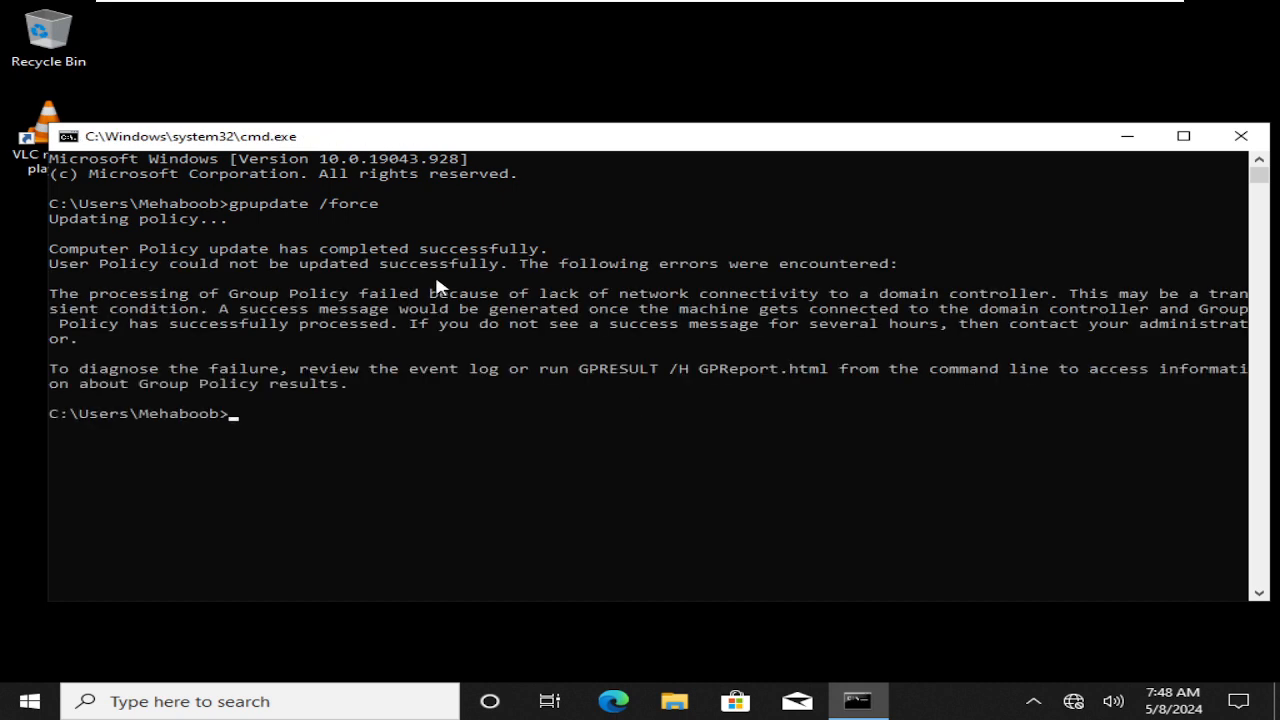
key("Up")
key("Return")
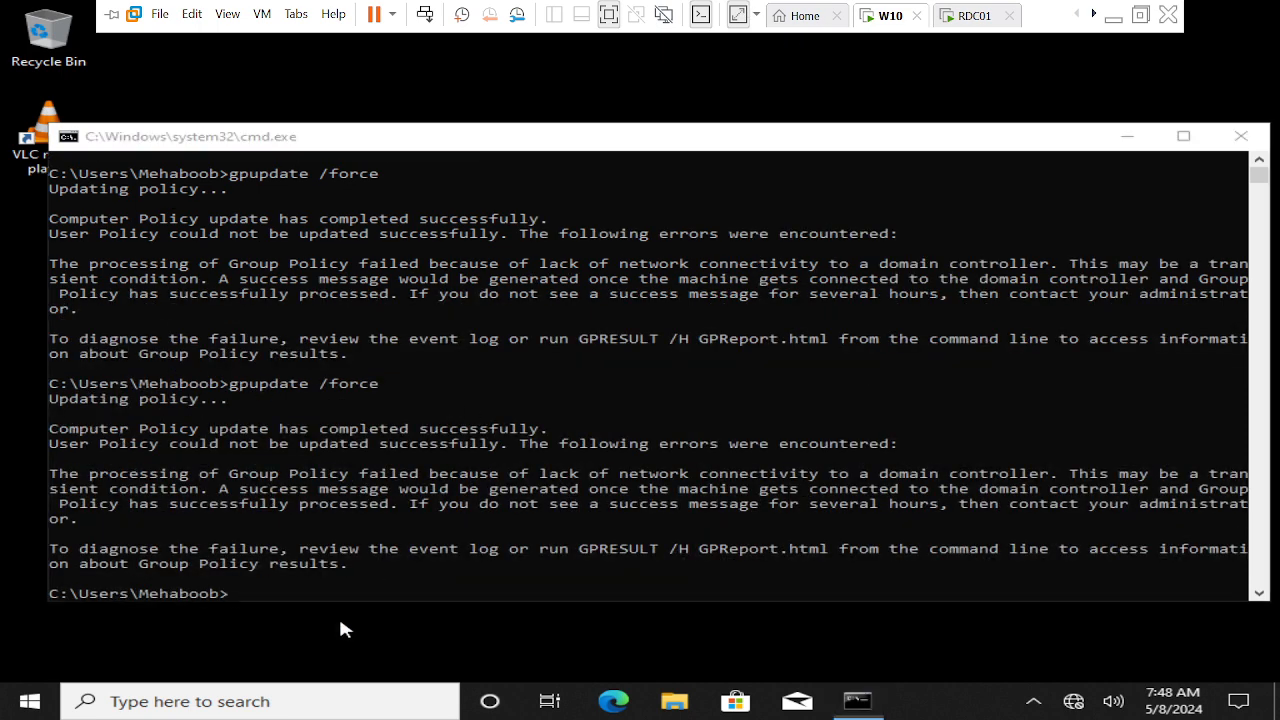
Run logoff to sign out of the W10 session
type("logoff")
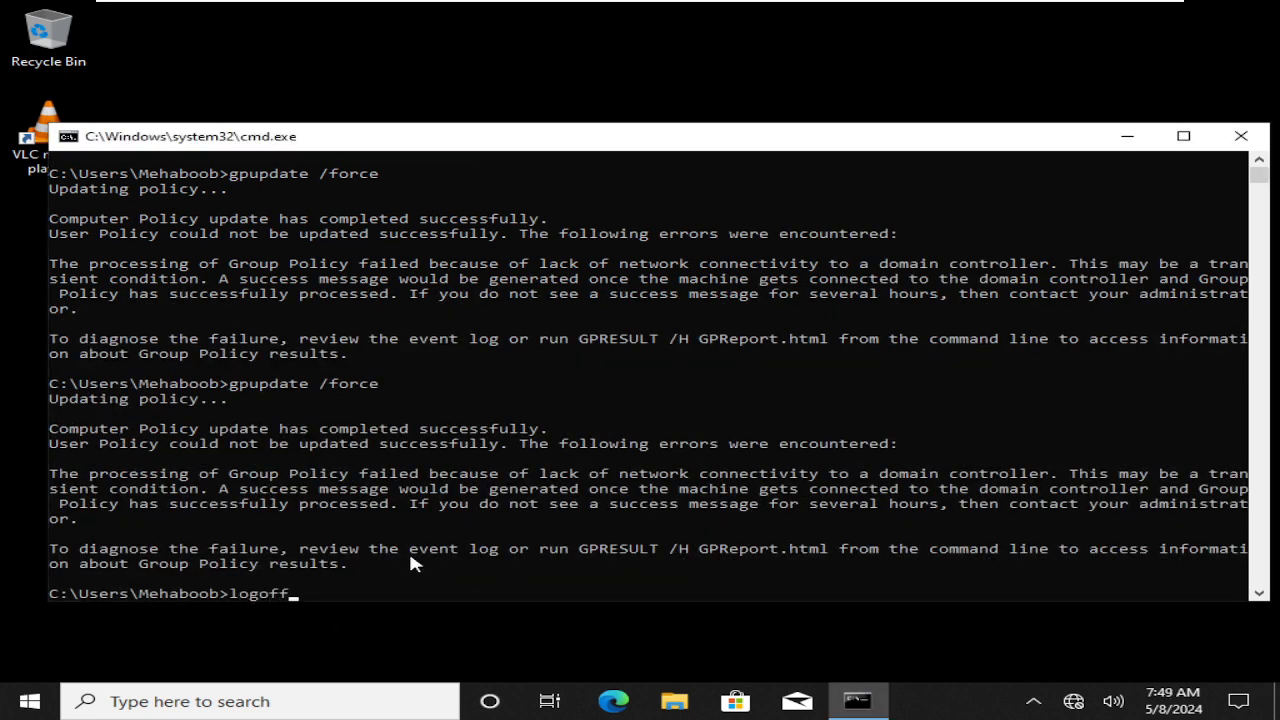
key("Return")
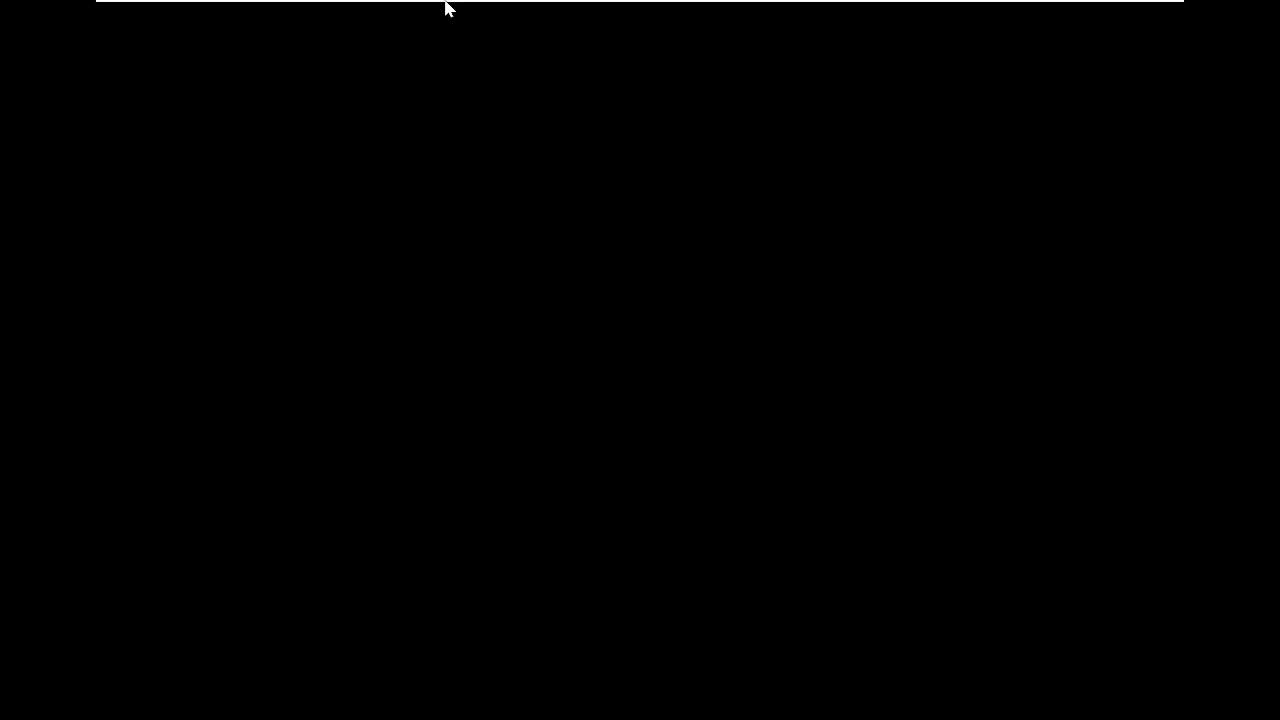
mouse_move(445, 2)
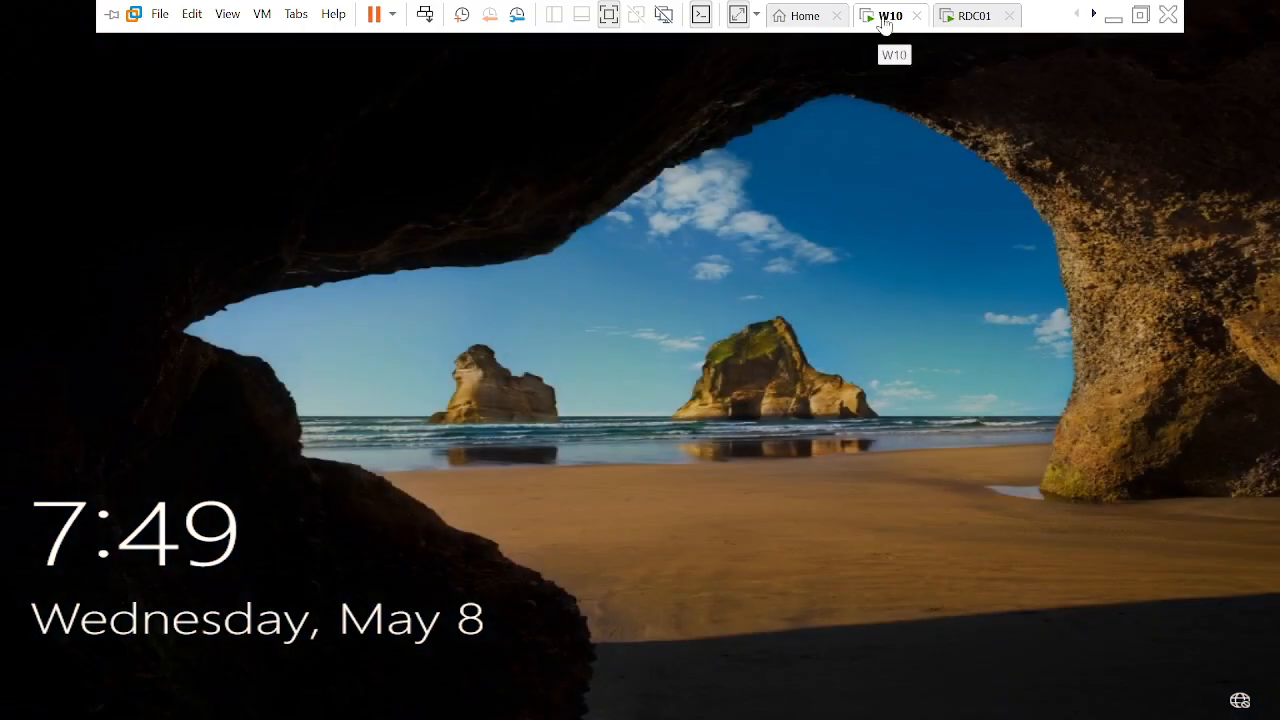
Restart the W10 guest from the tab's Power menu and confirm Restart
right_click(884, 16)
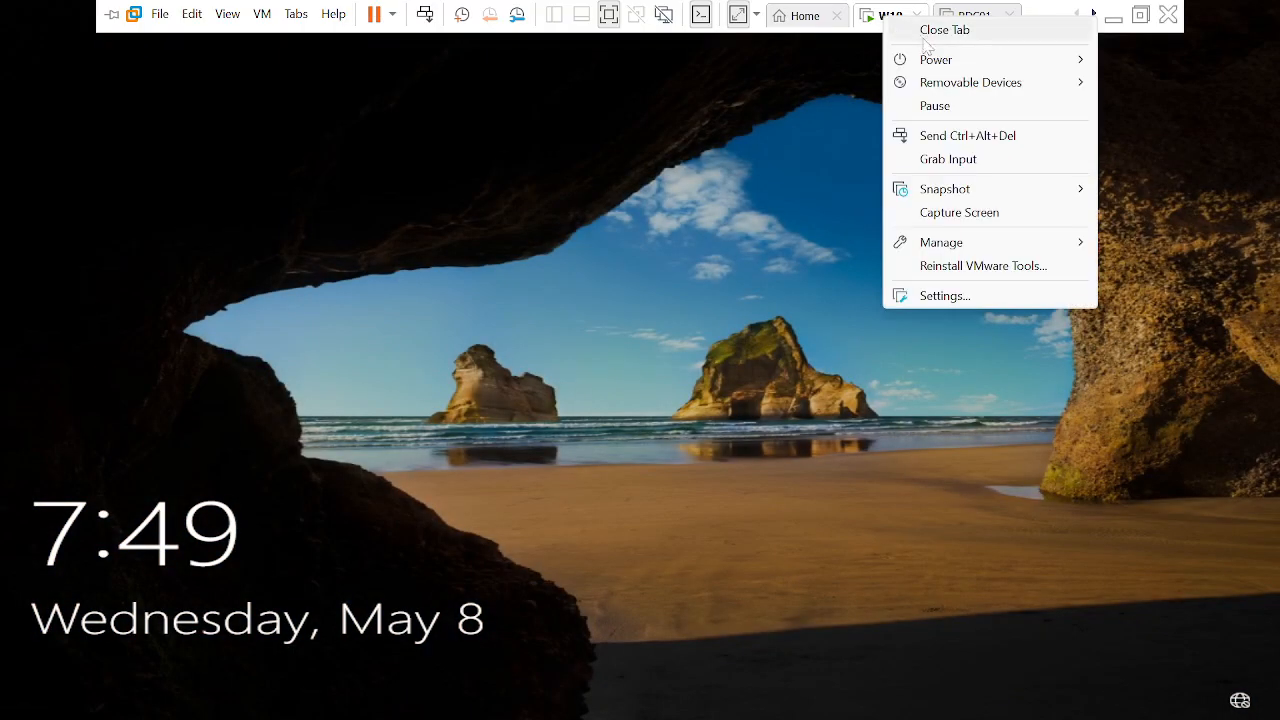
mouse_move(925, 59)
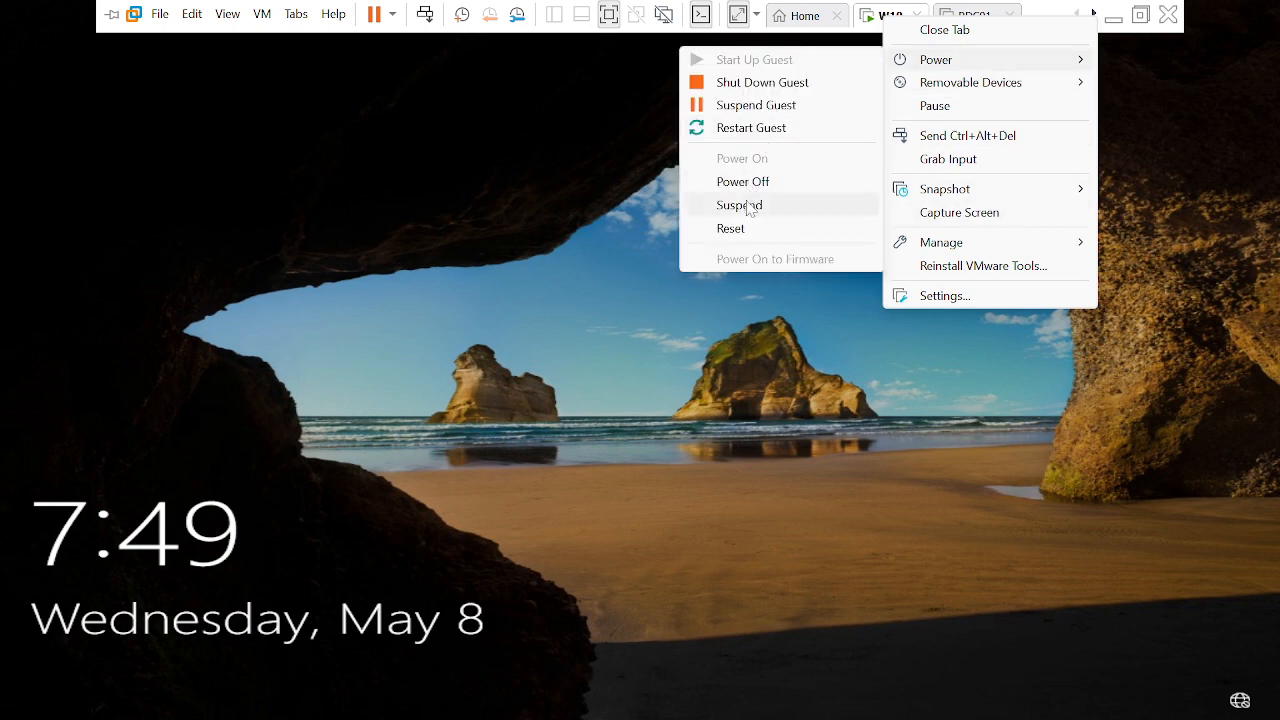
left_click(752, 128)
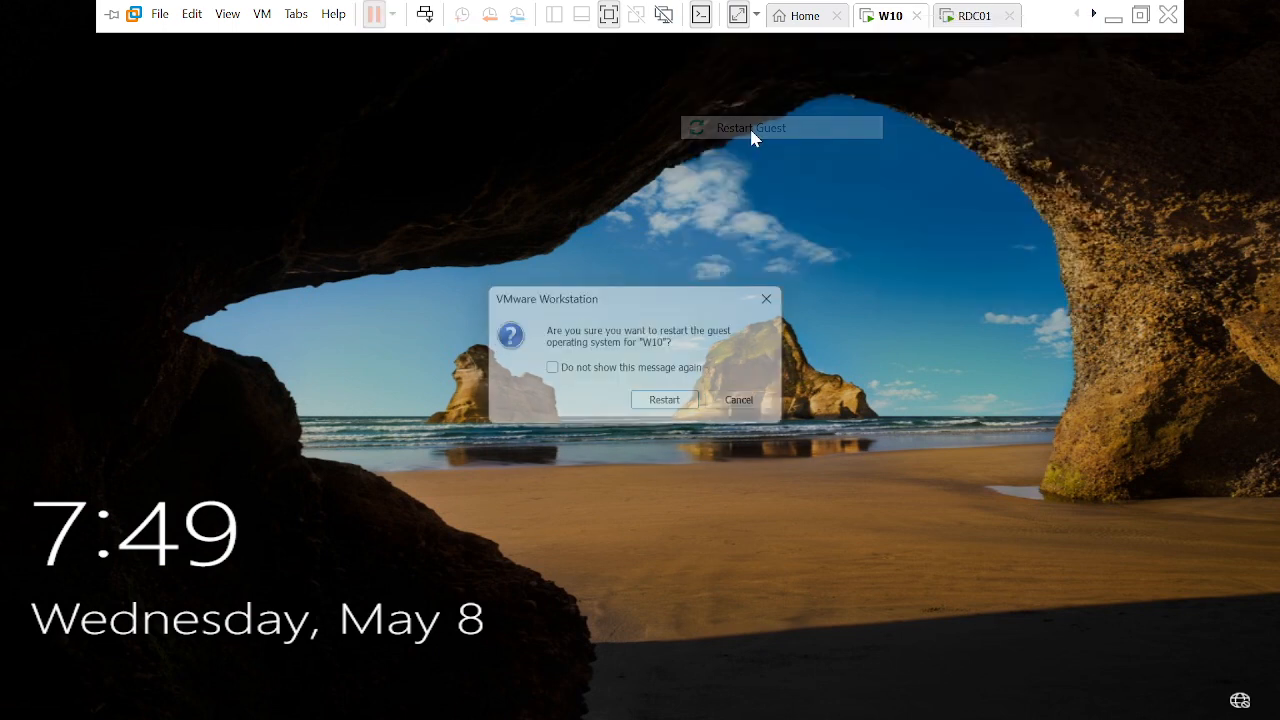
left_click(669, 408)
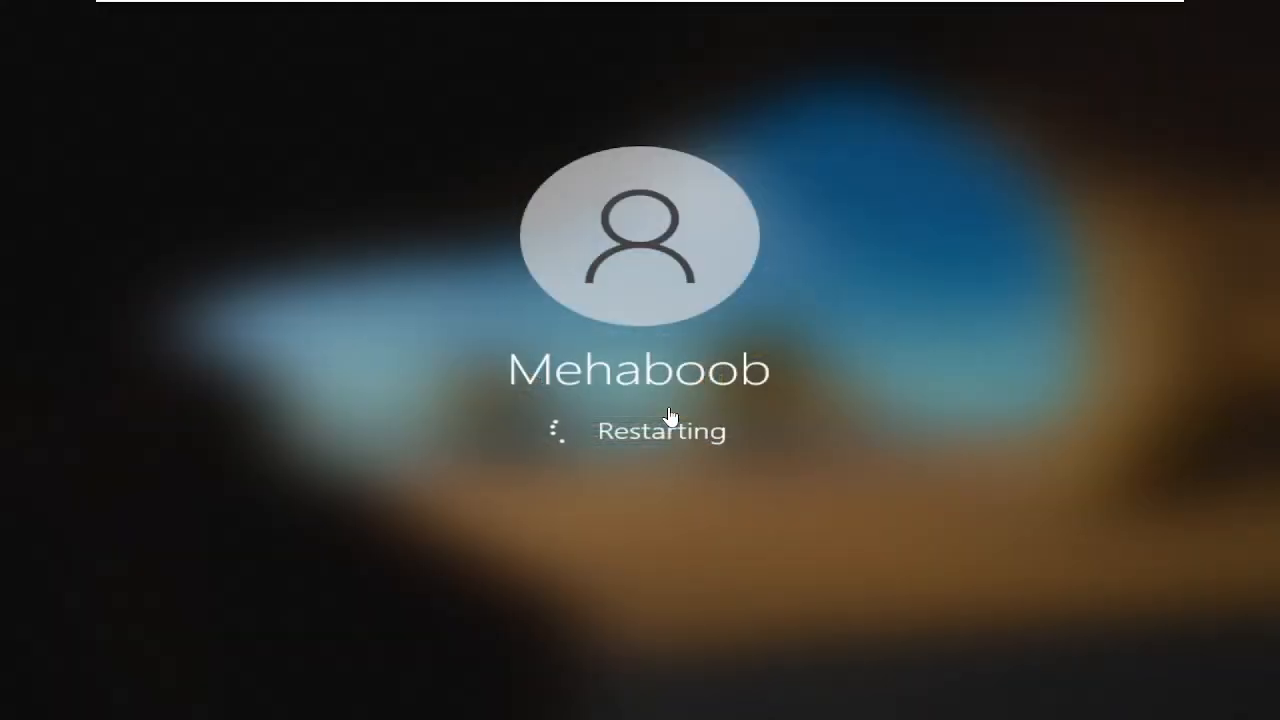
mouse_move(946, 10)
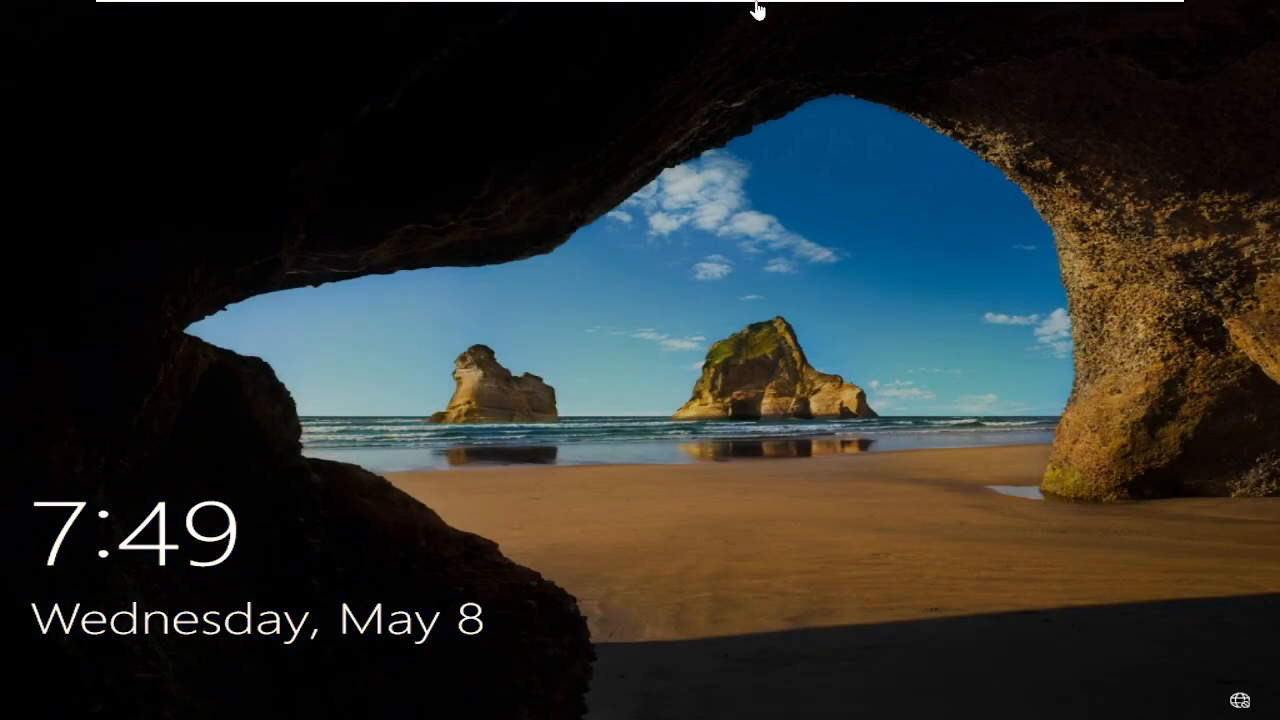
Attempt a W10 sign-in as the domain user and dismiss the logon-time-restriction error
mouse_move(757, 9)
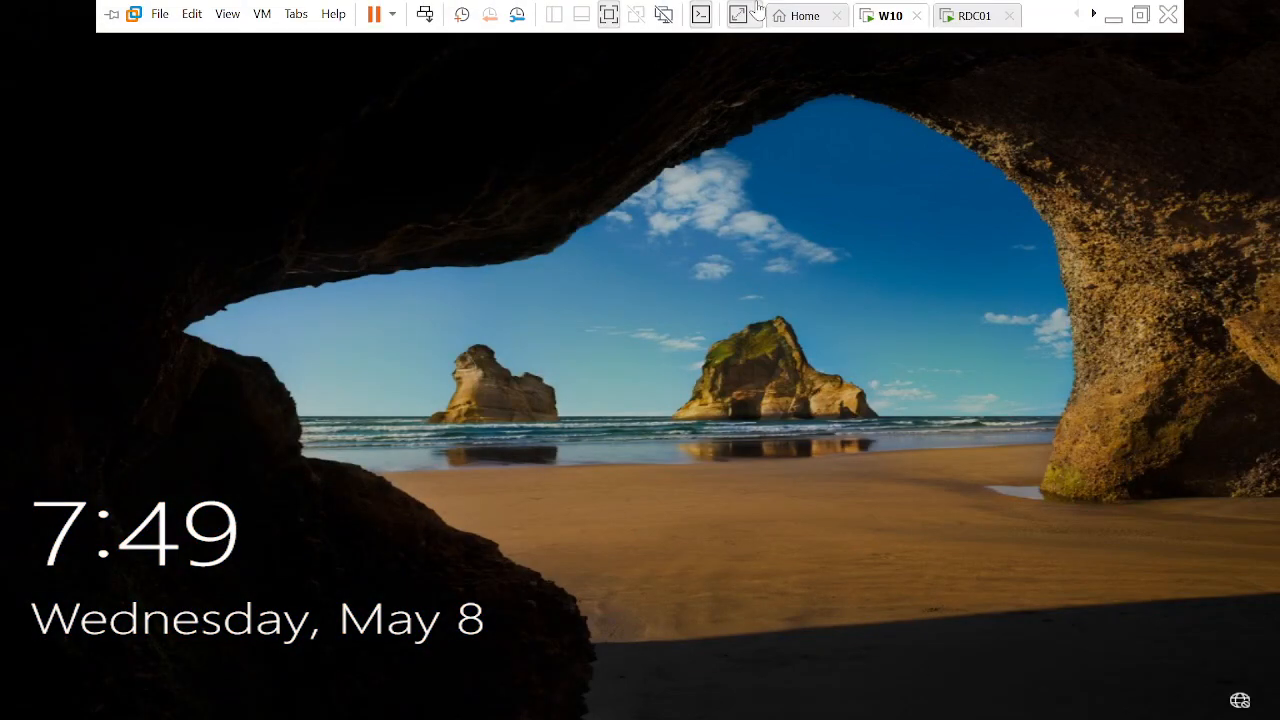
right_click(881, 25)
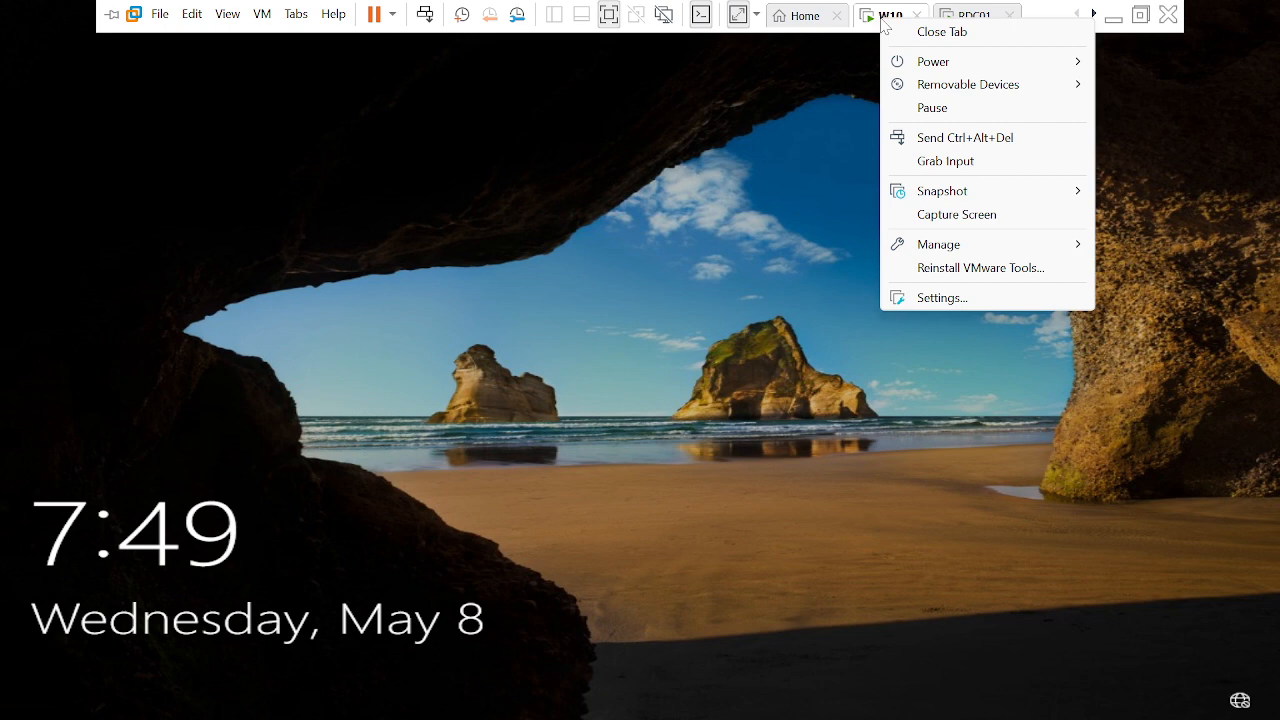
left_click(970, 140)
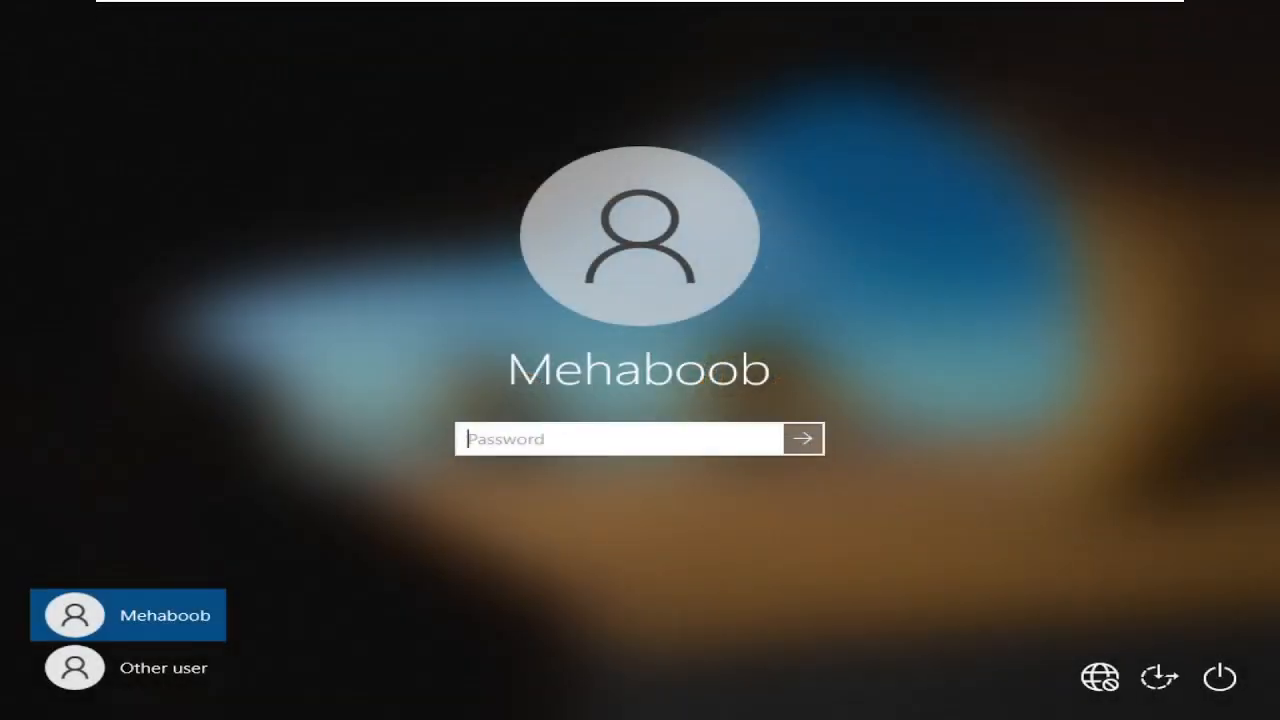
type("**********")
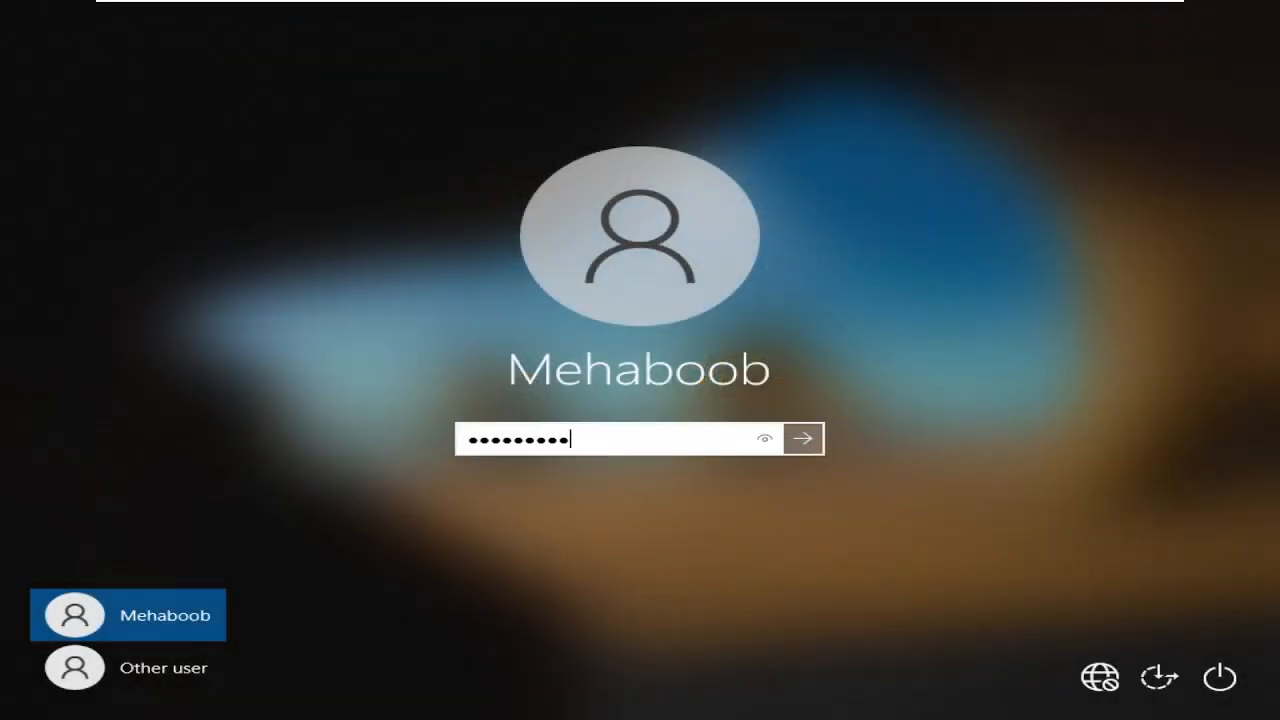
type("****")
key("Return")
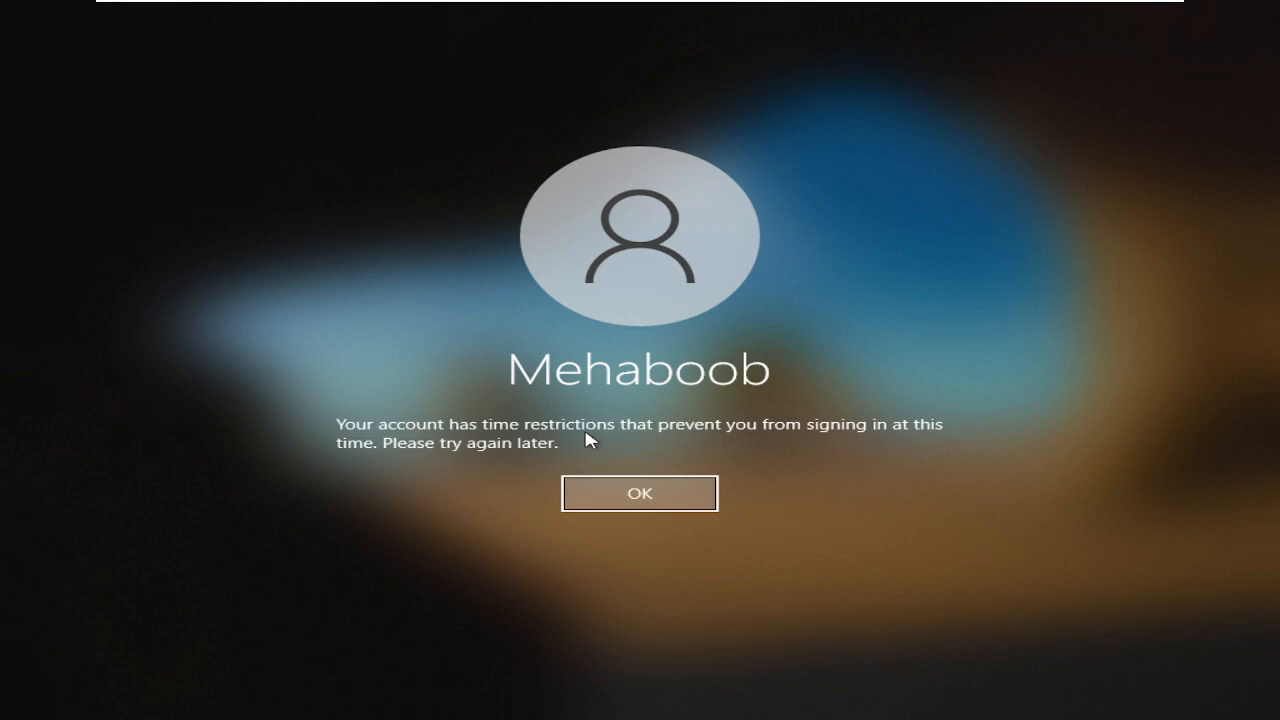
key("Return")
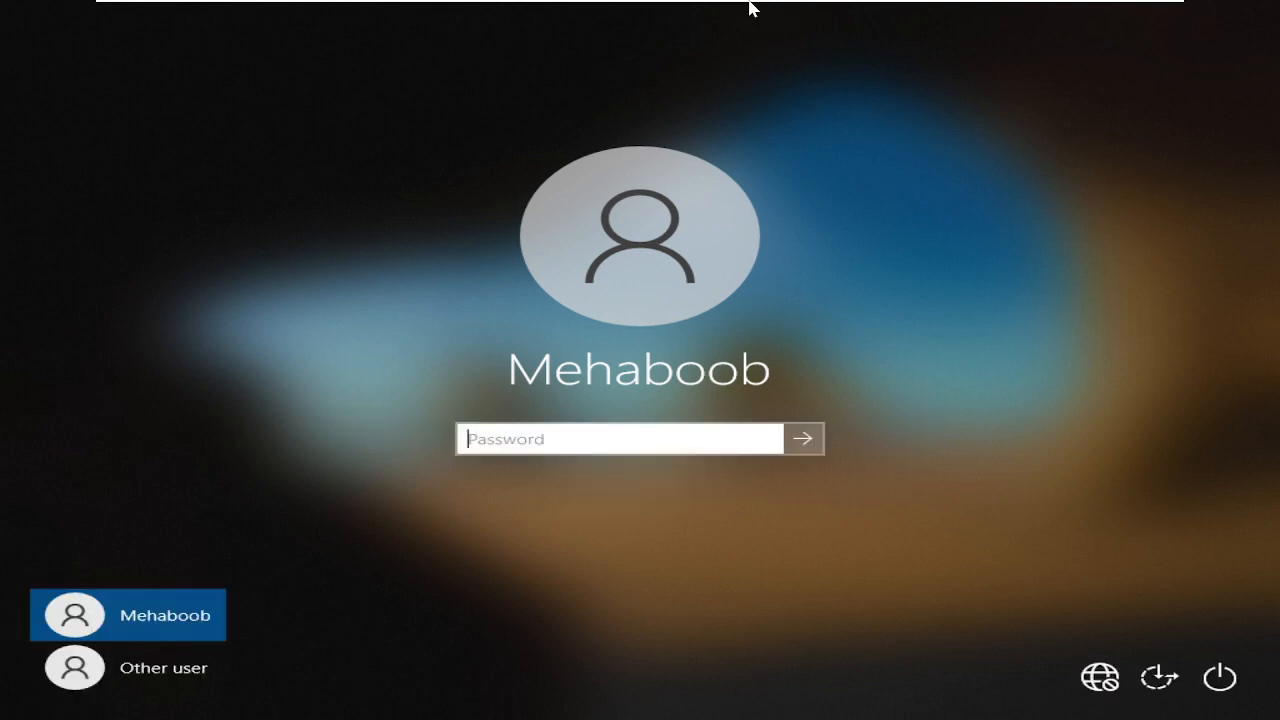
On RDC01, open the IT OU user's Account properties in Active Directory Users and Computers
mouse_move(751, 3)
left_click(950, 24)
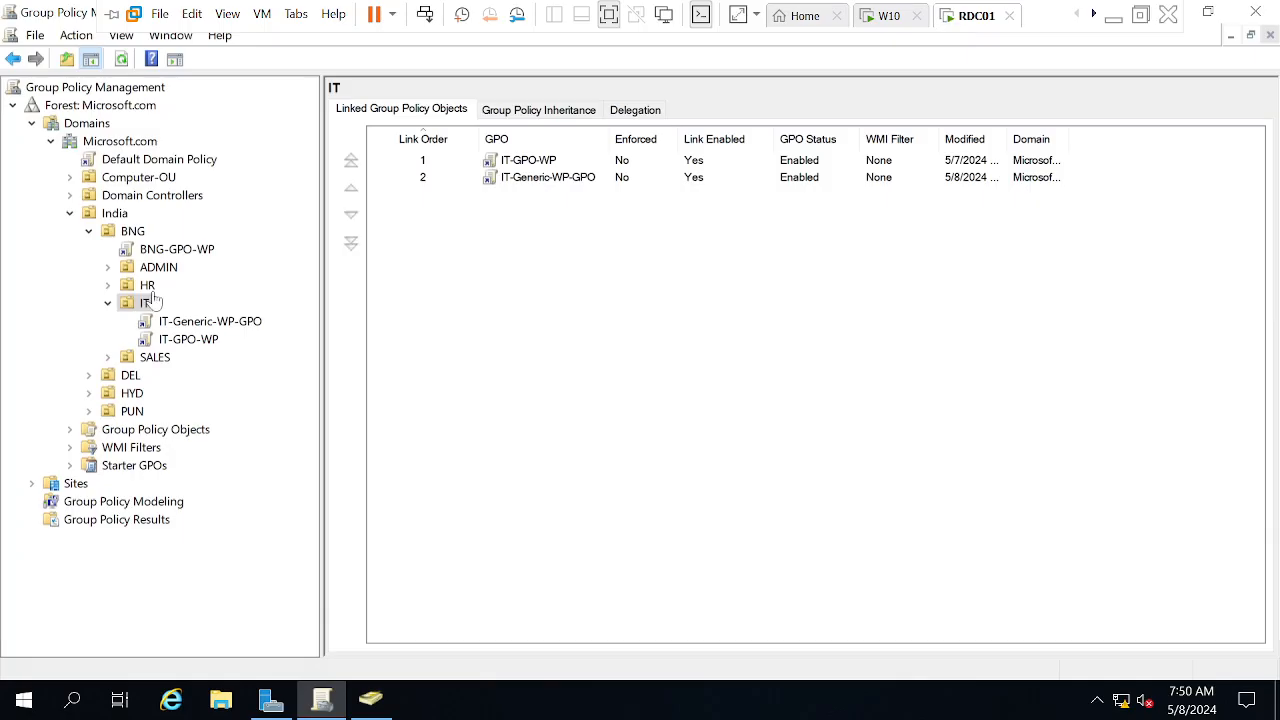
mouse_move(378, 706)
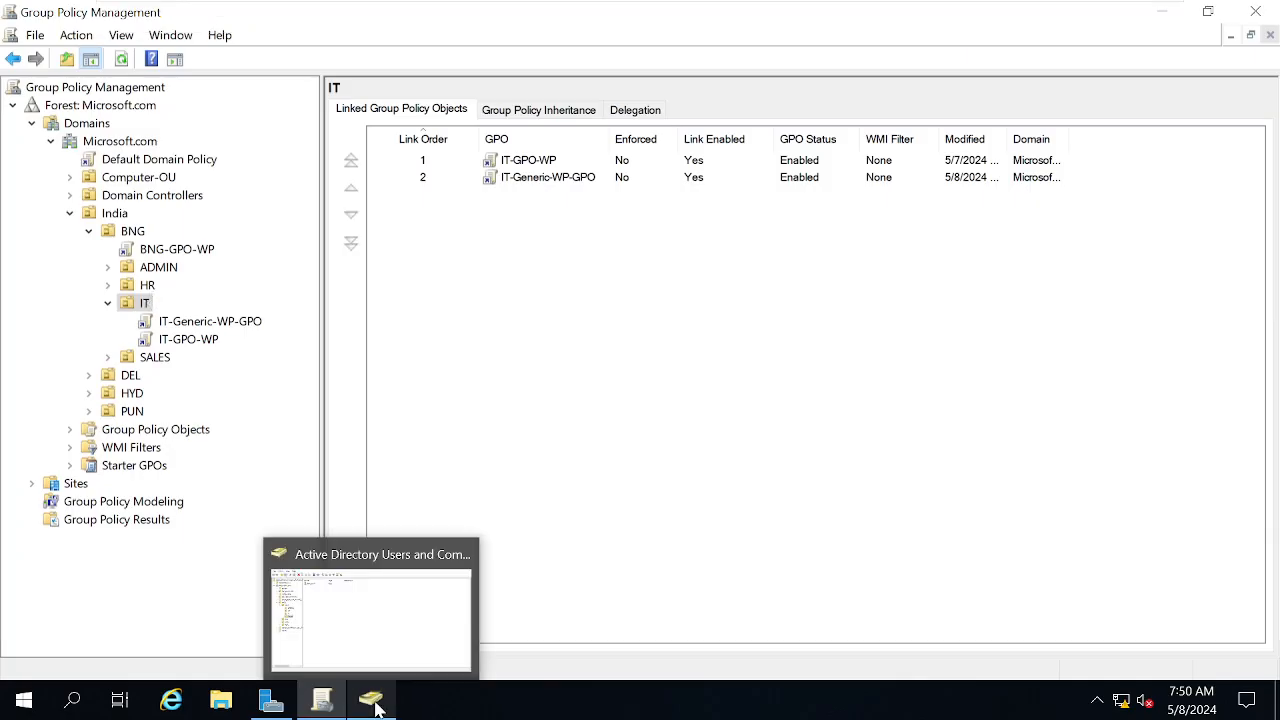
left_click(349, 611)
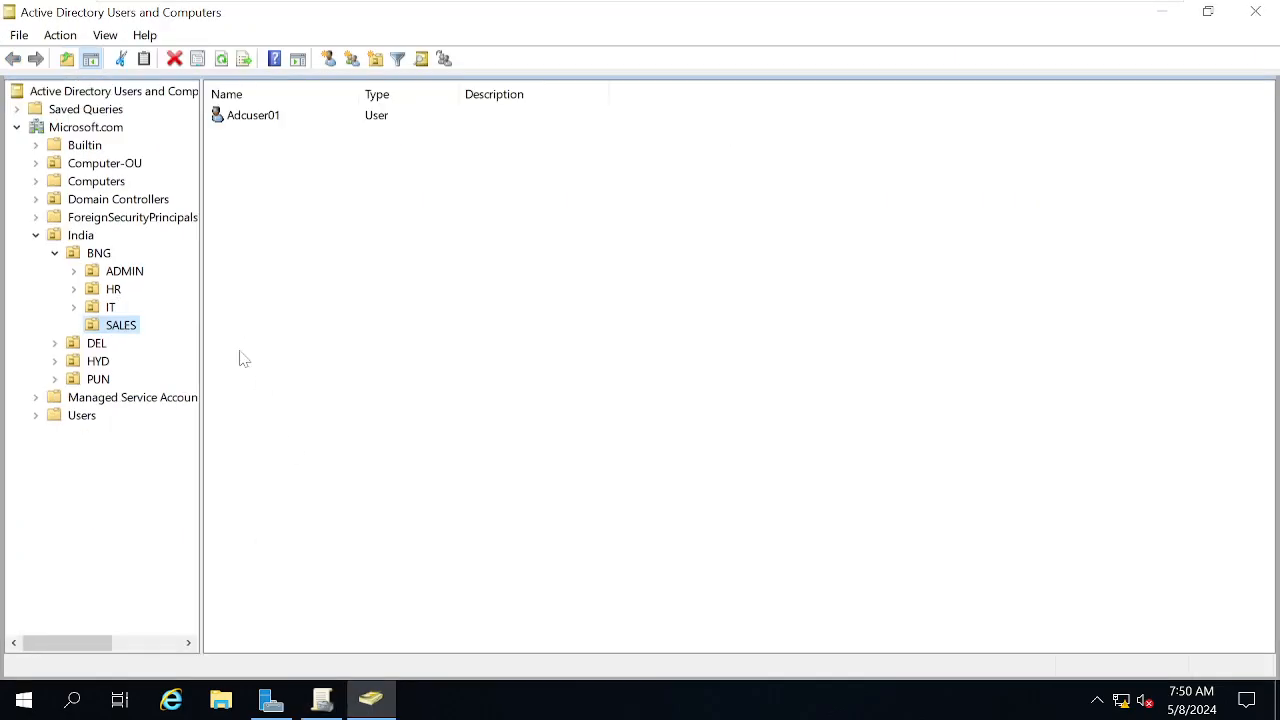
left_click(111, 307)
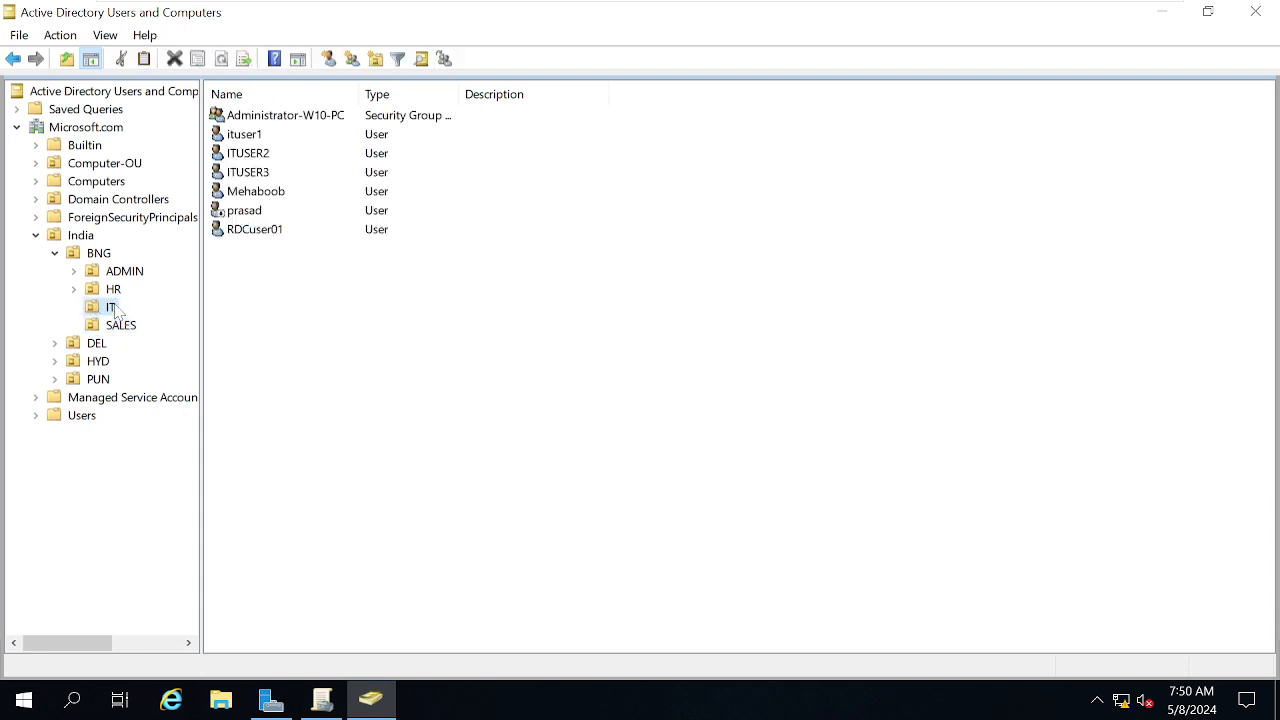
double_click(251, 196)
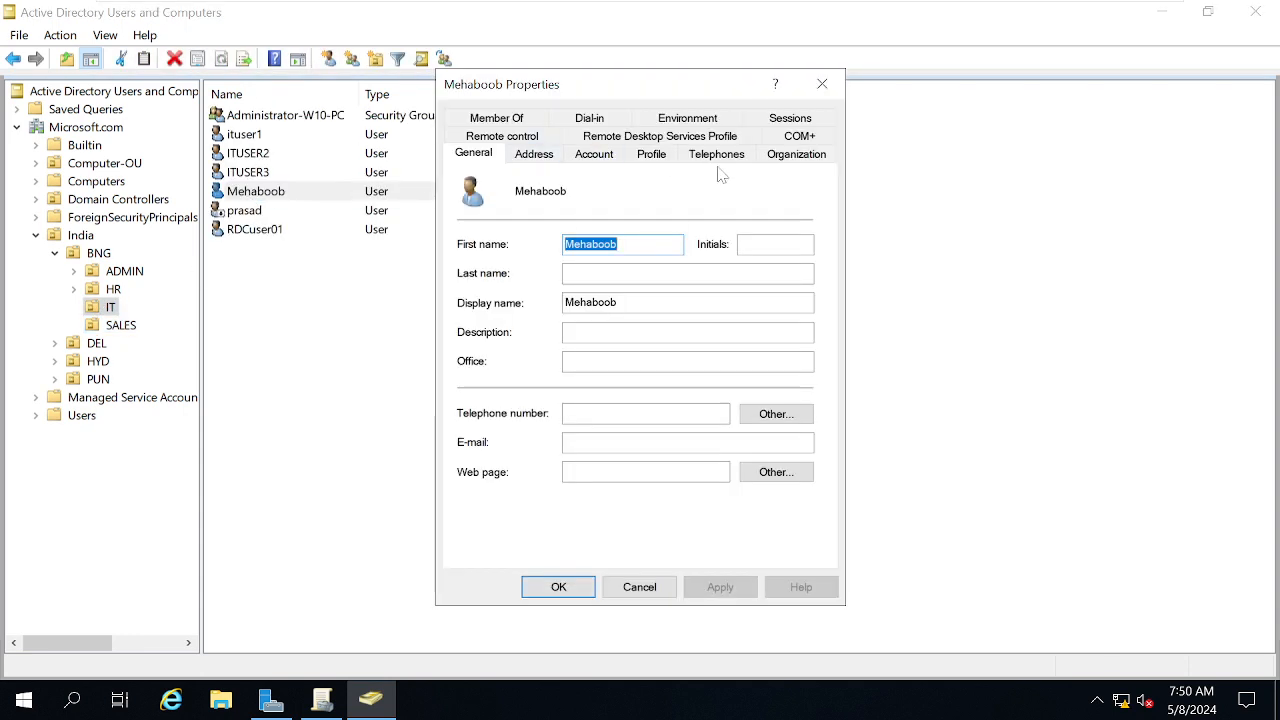
left_click(594, 155)
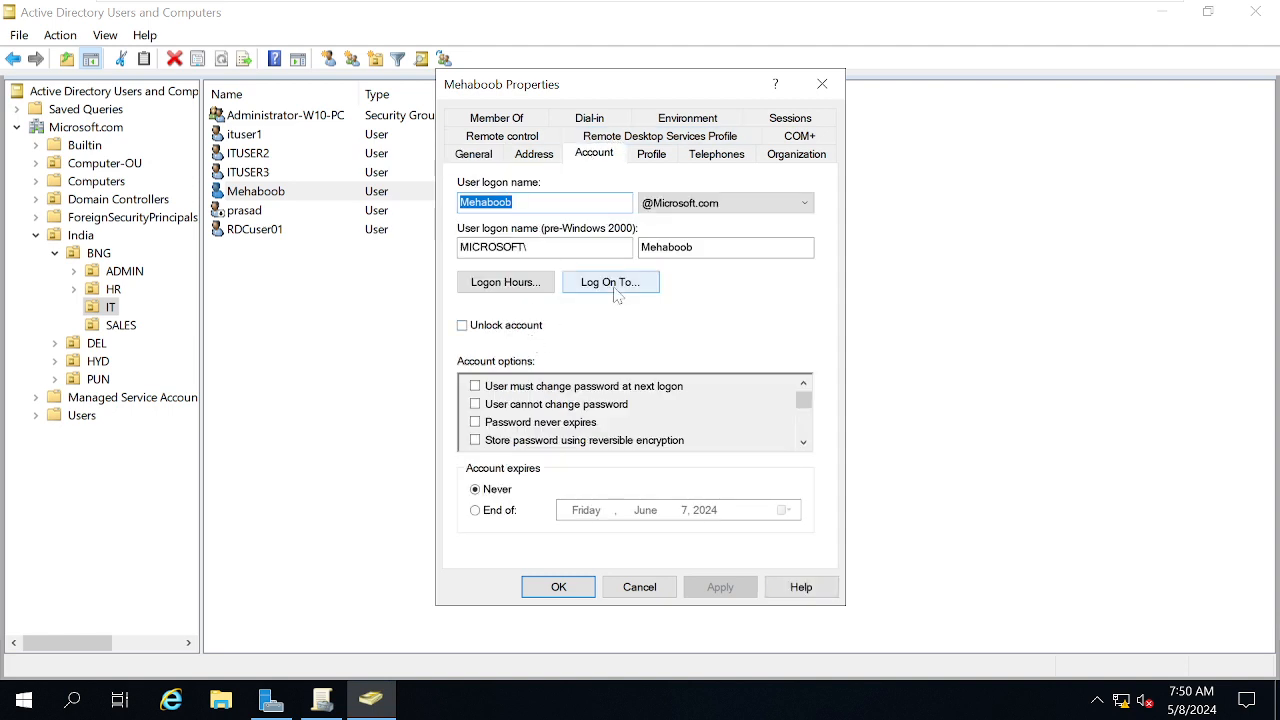
Permit logon on Wednesday from 4 AM to 10 PM, then apply and close
left_click(505, 283)
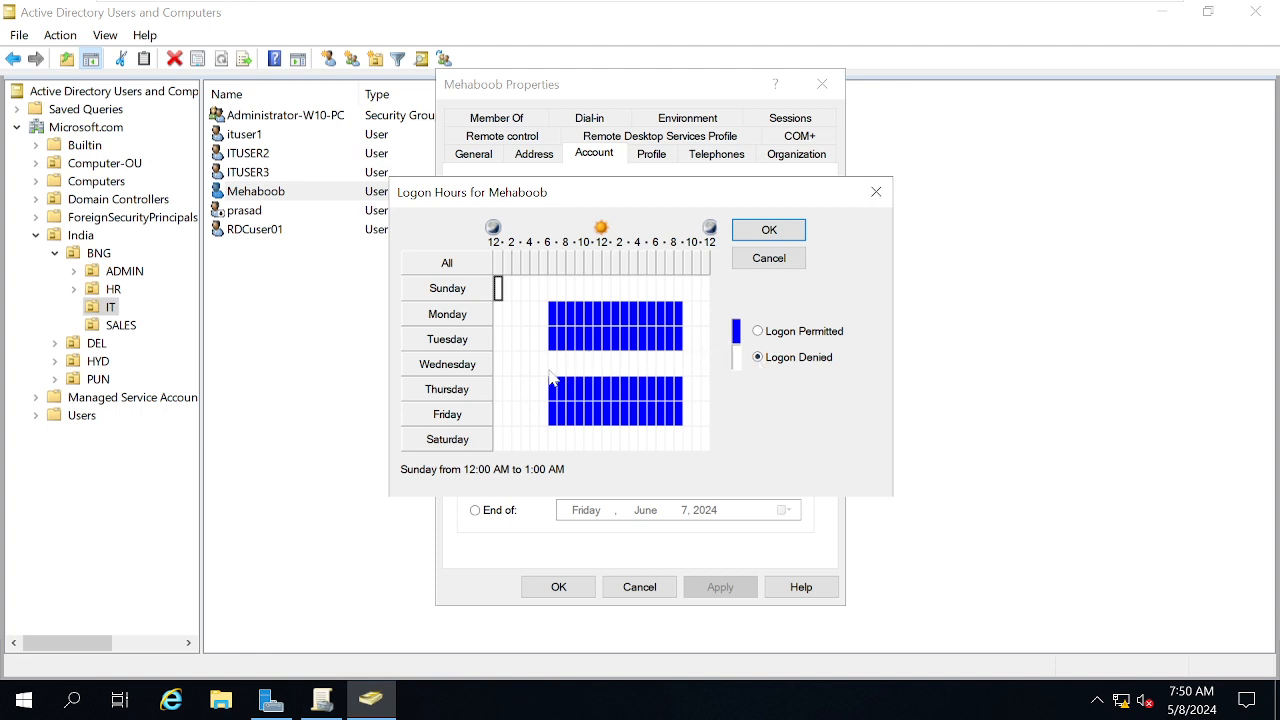
left_click_drag(549, 366, 693, 361)
left_click(790, 337)
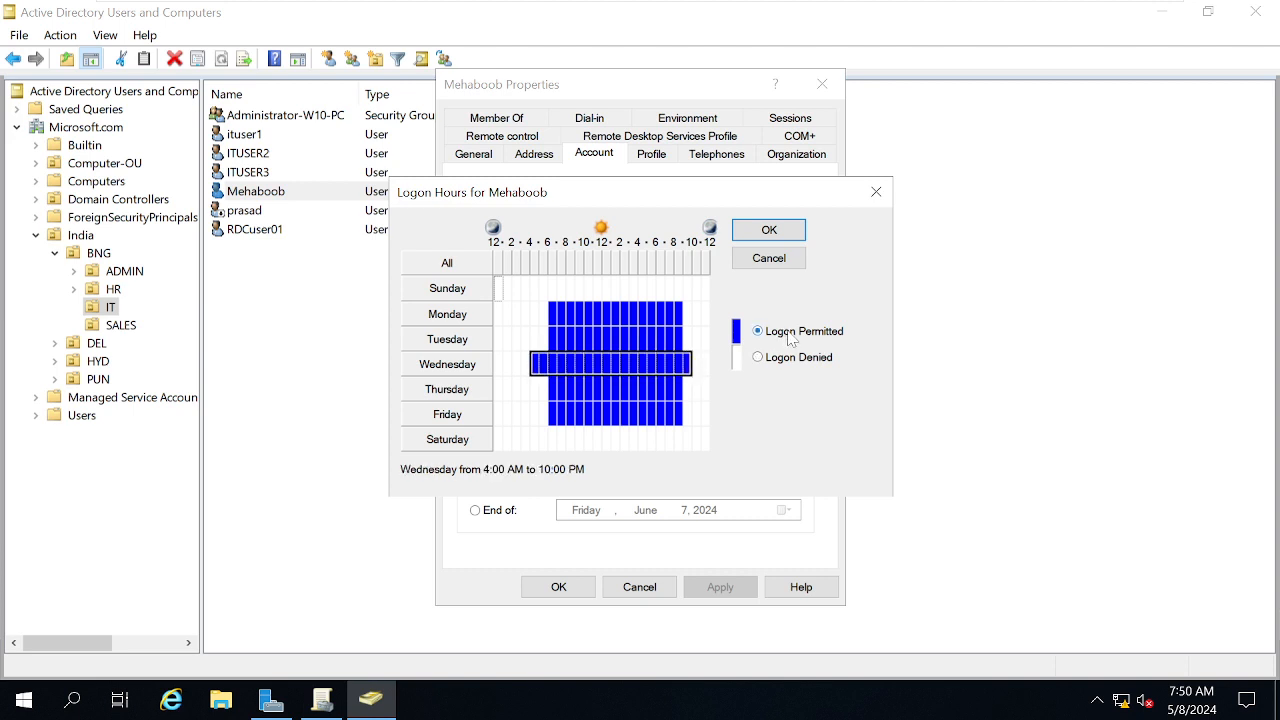
left_click(563, 590)
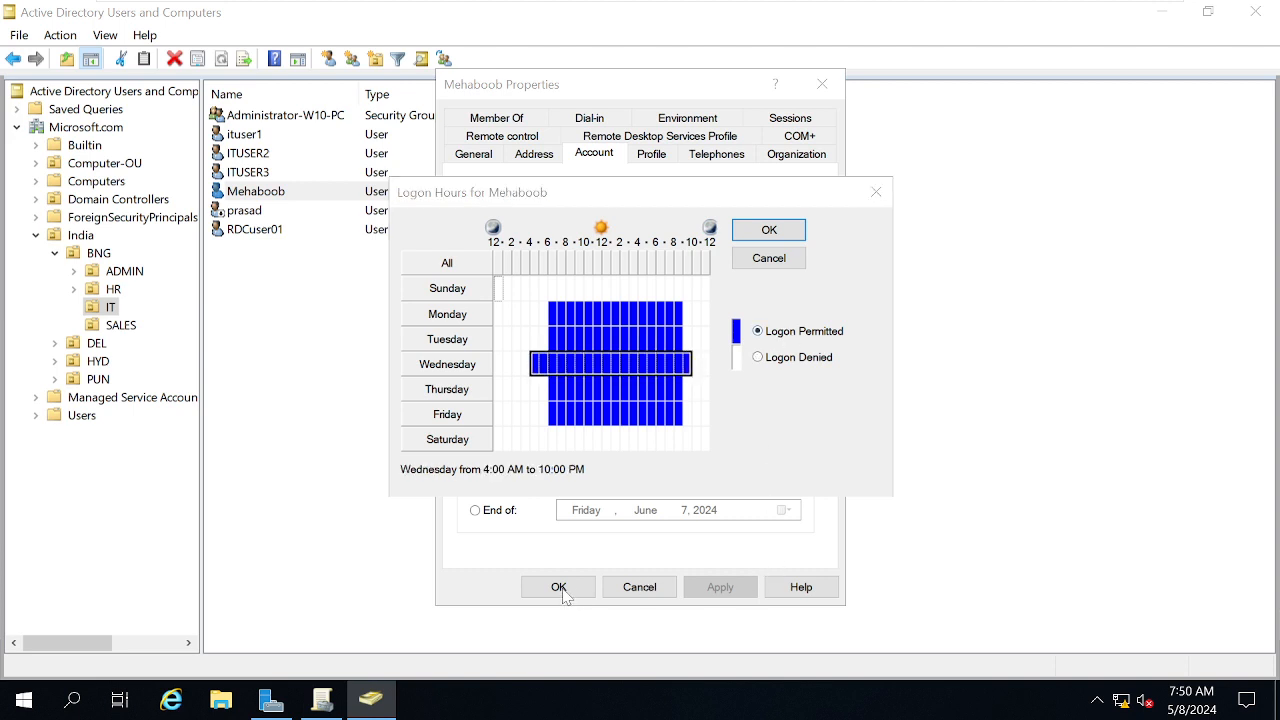
left_click(769, 232)
left_click(719, 587)
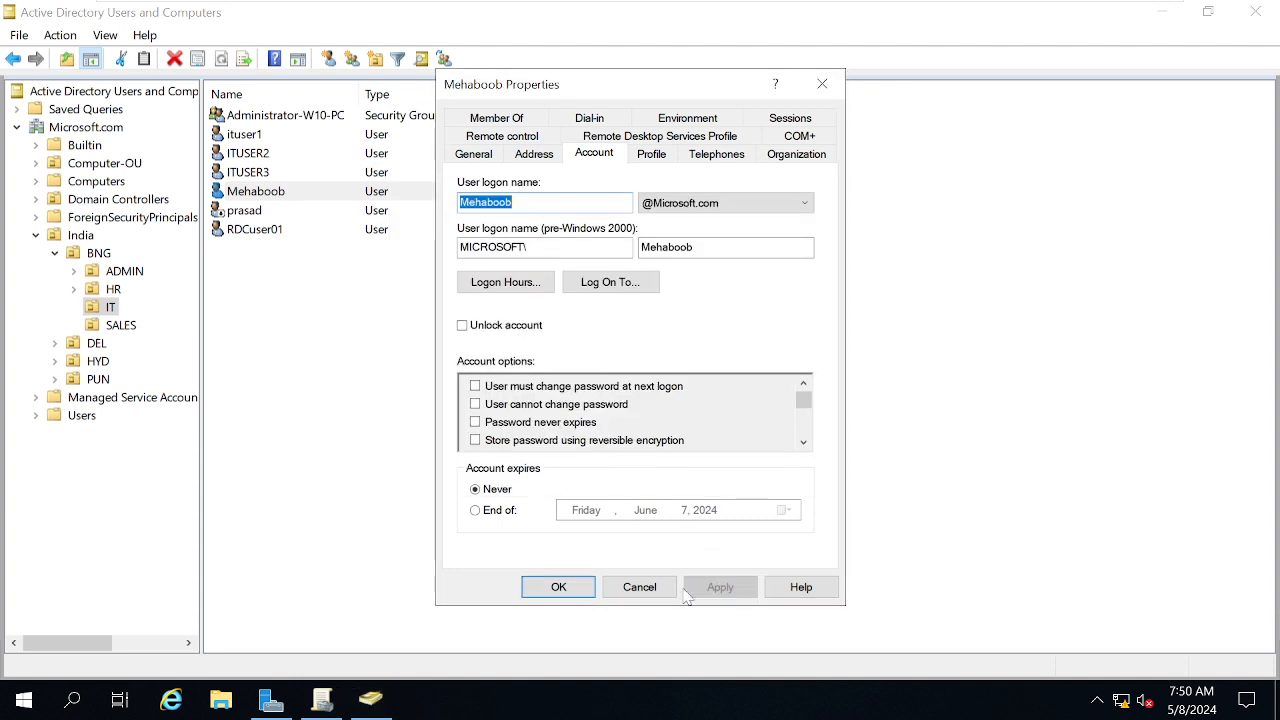
left_click(559, 590)
mouse_move(810, 8)
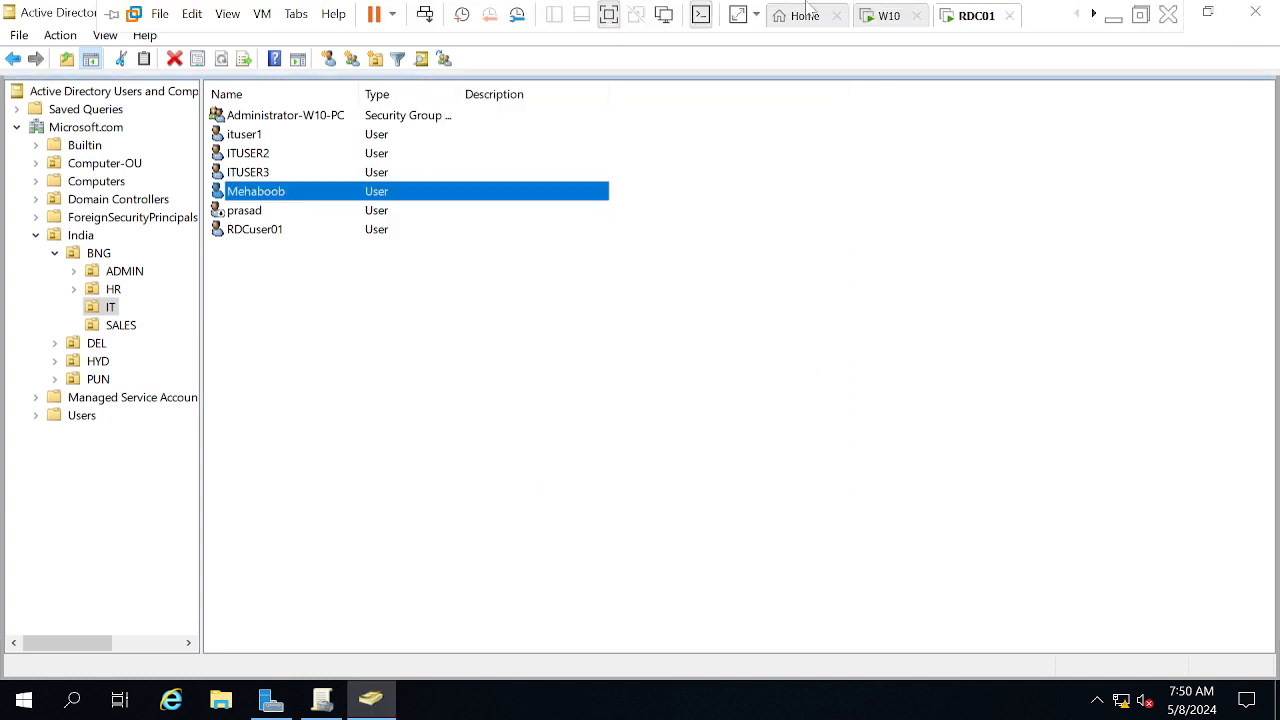
Retry the W10 domain sign-in, dismiss the repeated time-restriction refusal, and return to RDC01
left_click(883, 22)
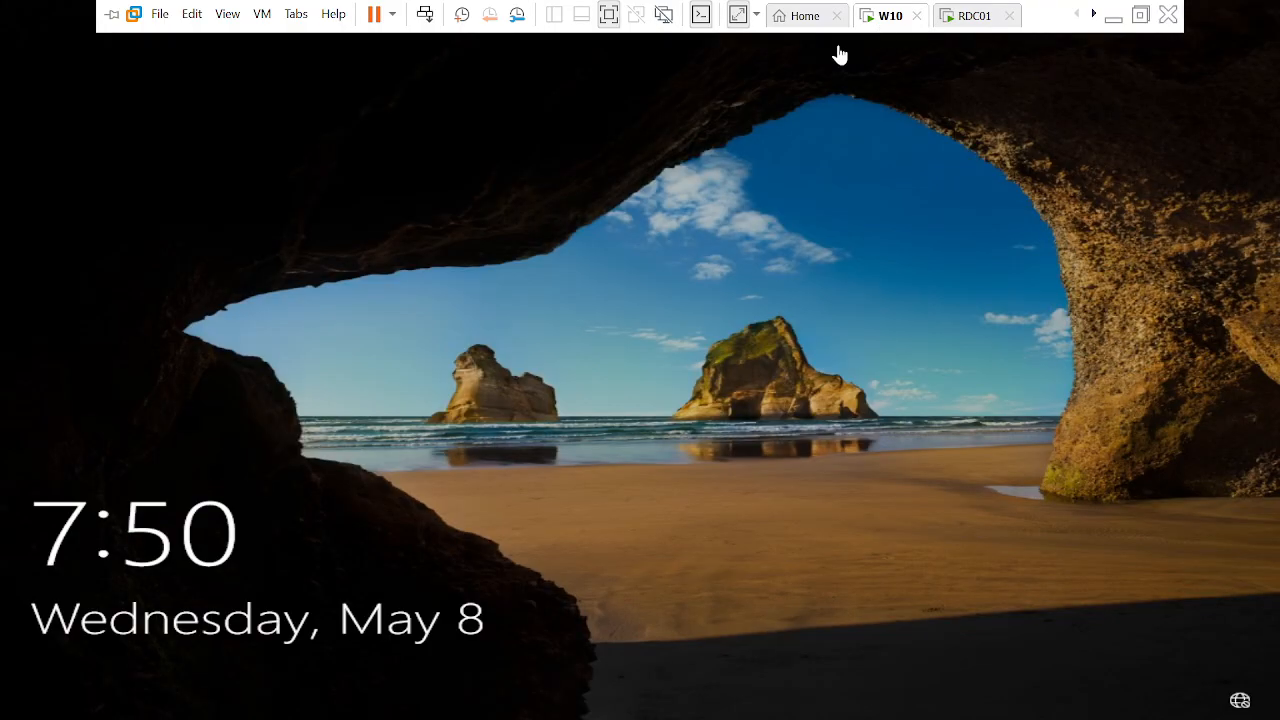
right_click(883, 22)
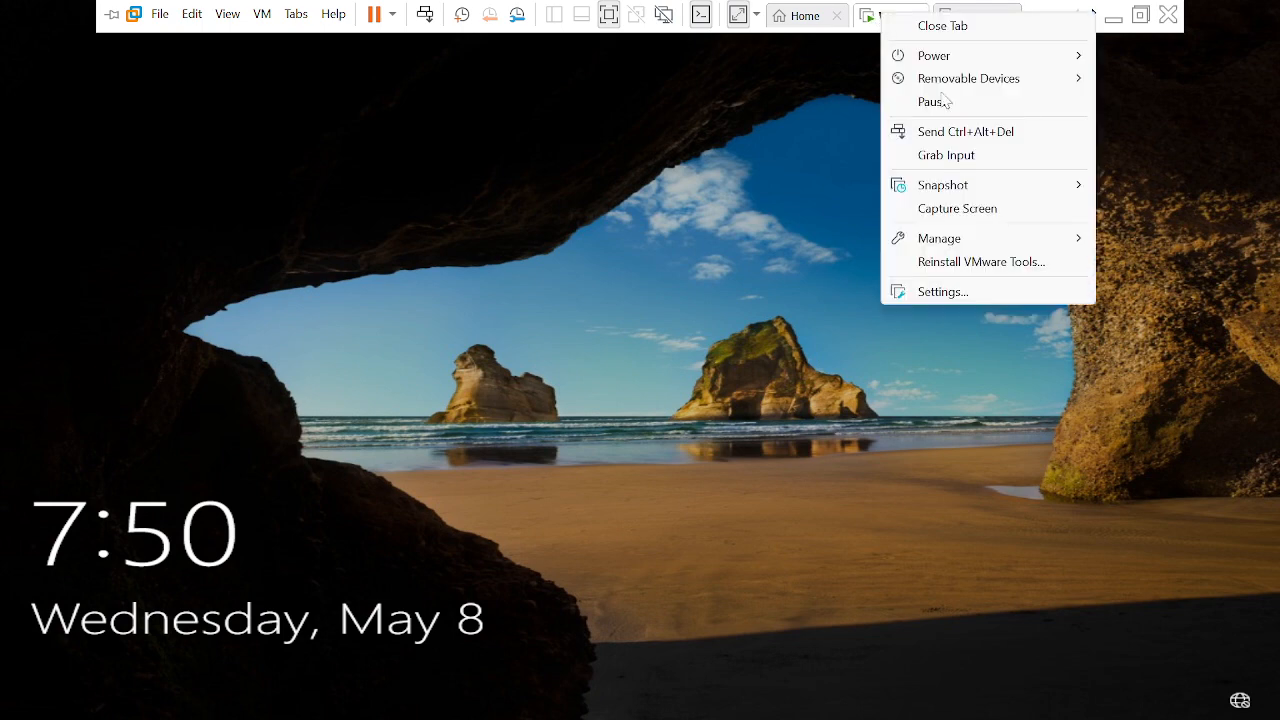
left_click(945, 131)
left_click(582, 451)
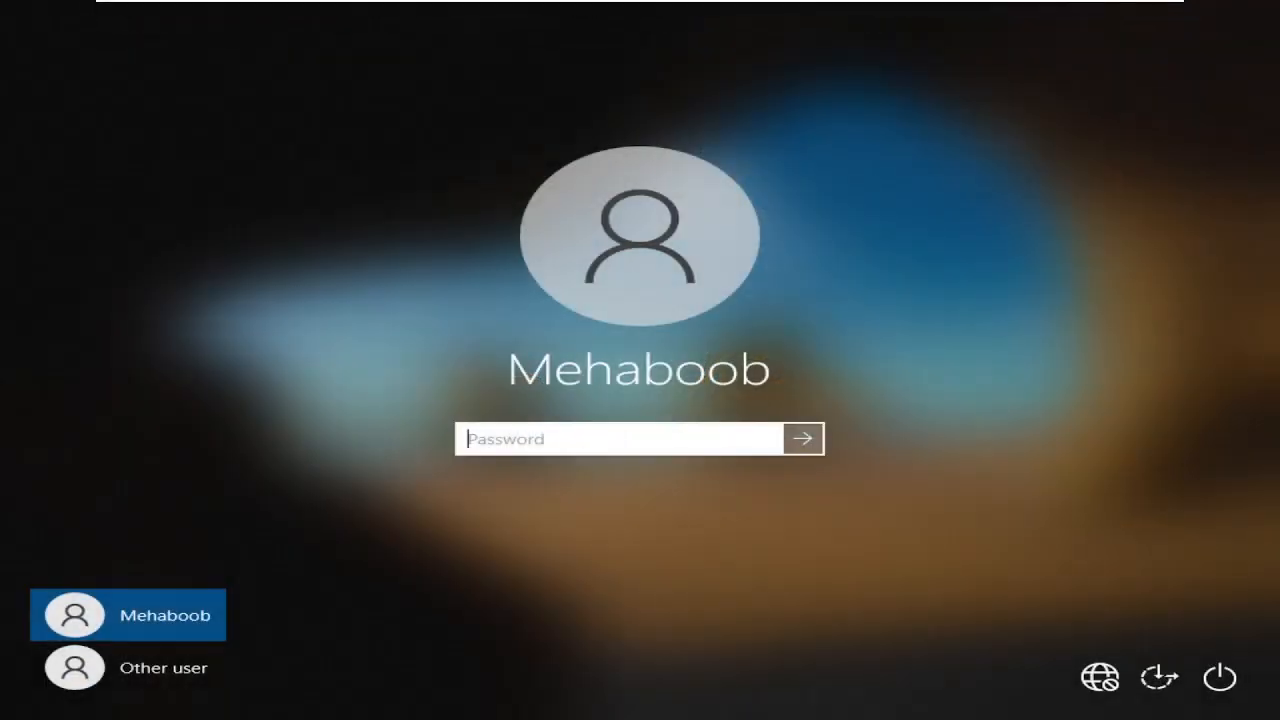
type("*************")
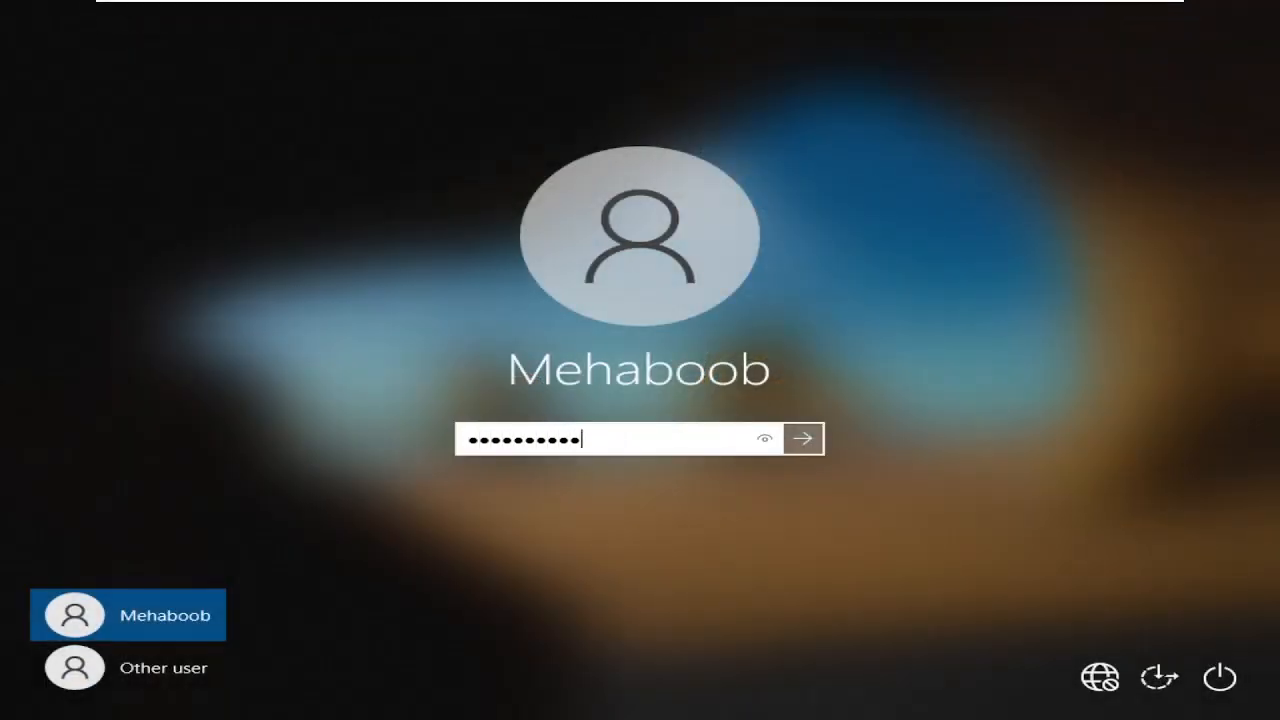
key("Return")
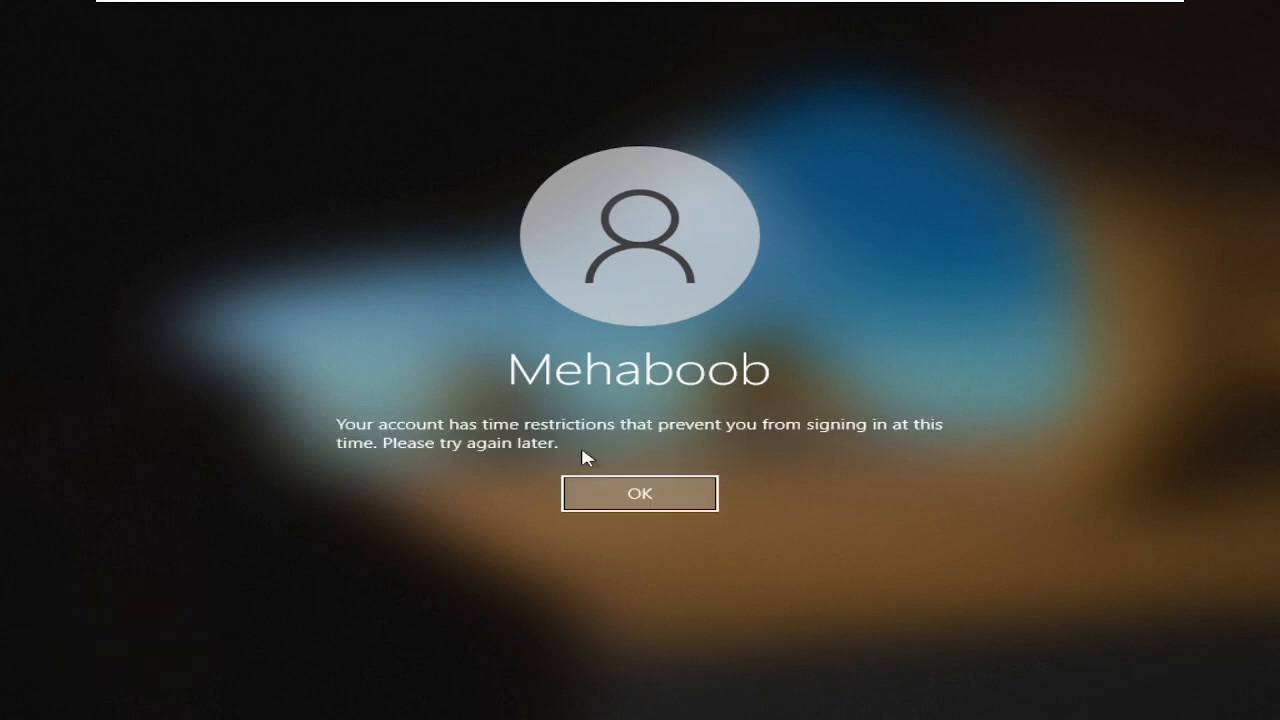
key("Return")
mouse_move(921, 6)
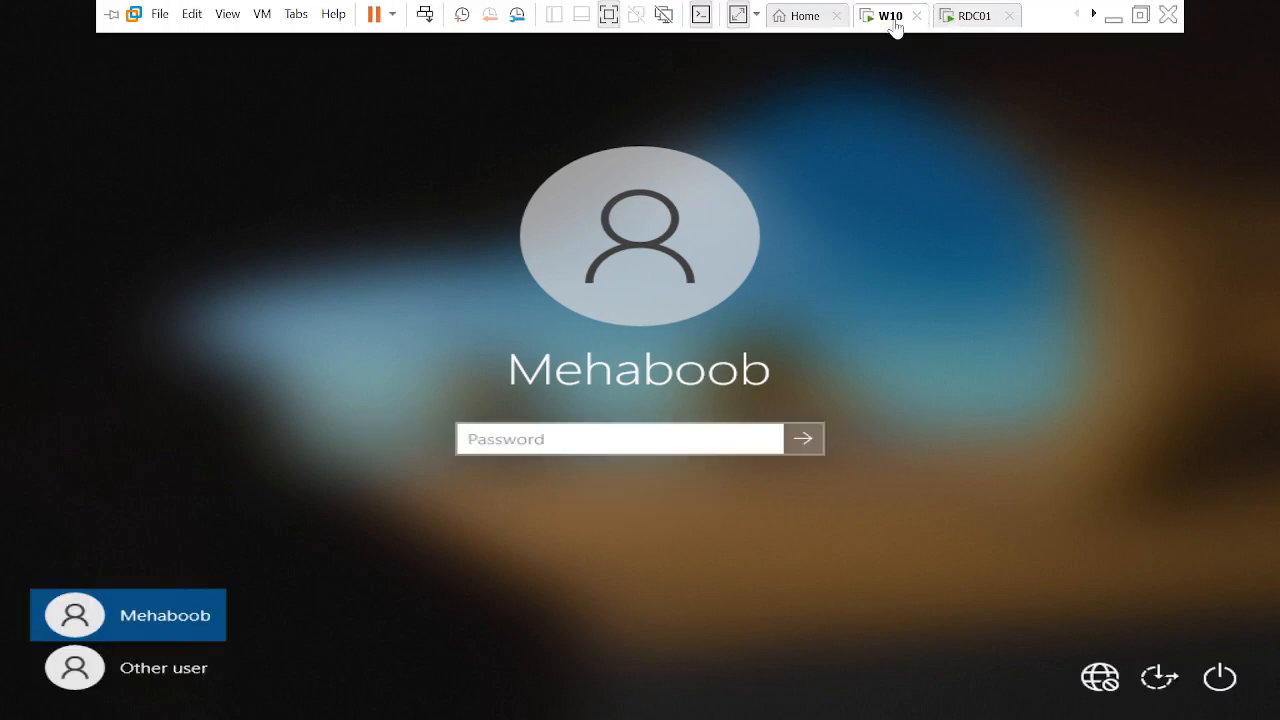
left_click(958, 22)
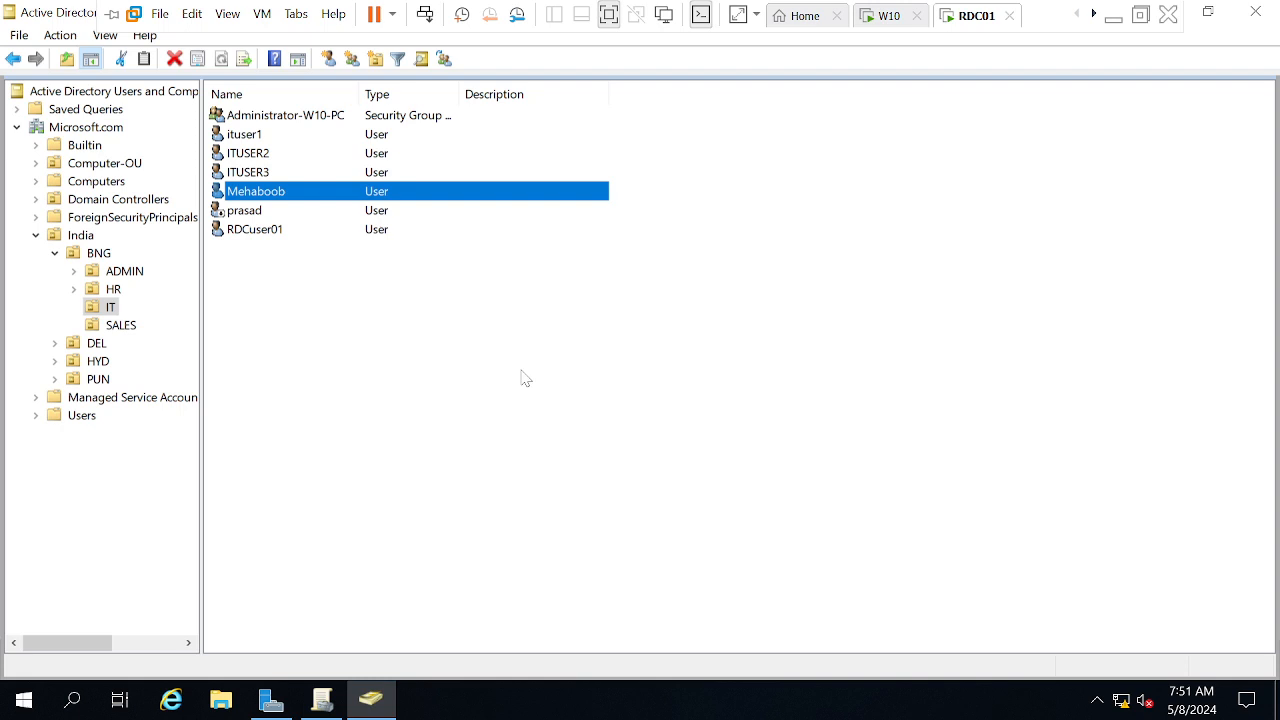
Unlock the IT user's account in its Account properties and apply
left_click(467, 420)
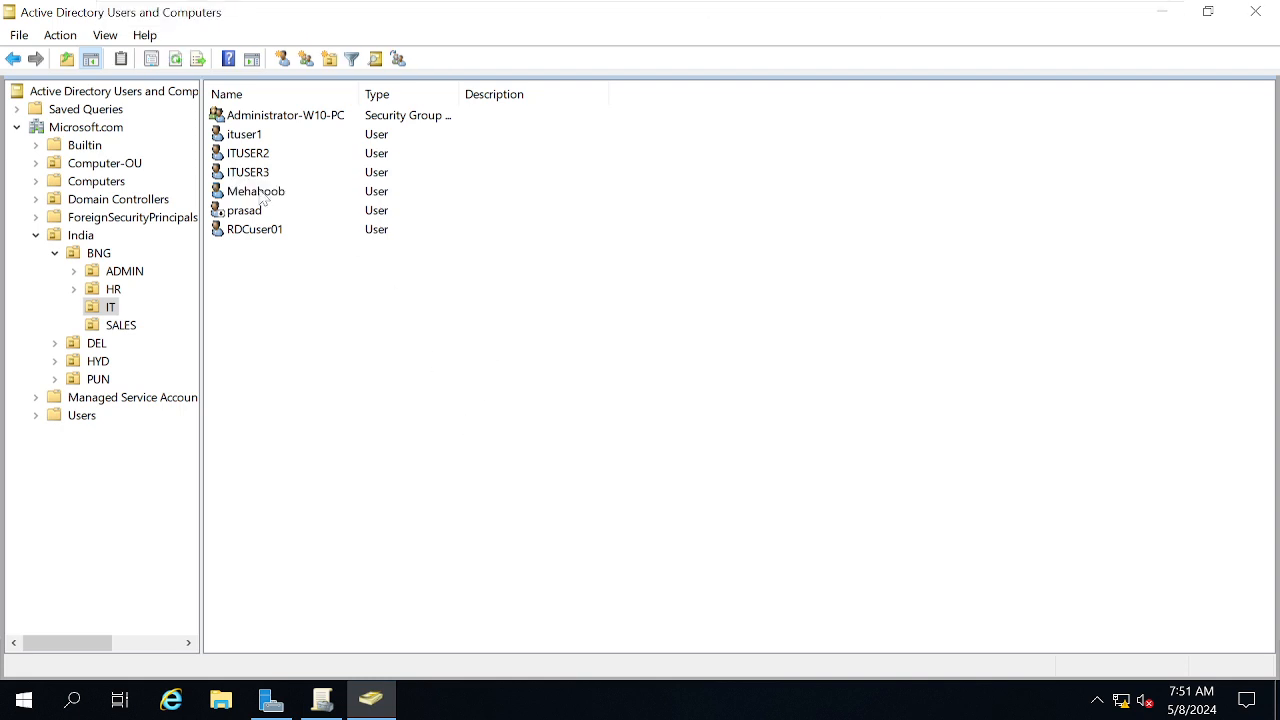
double_click(258, 192)
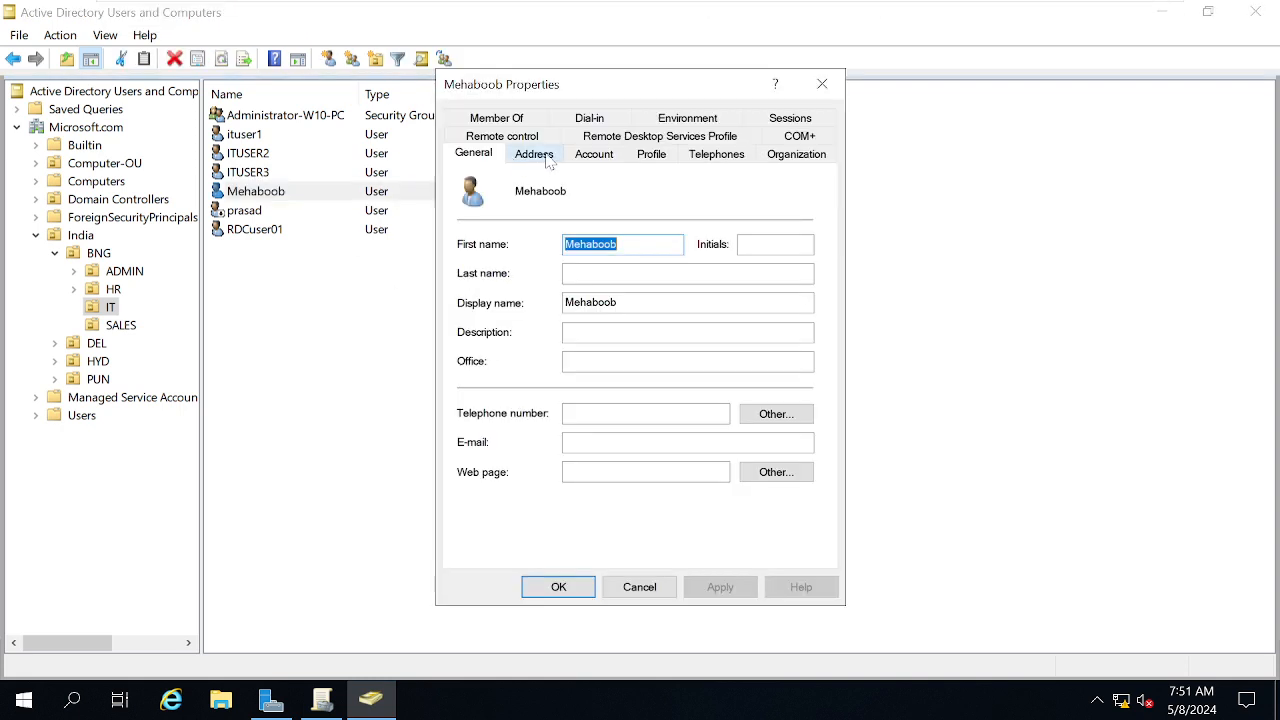
left_click(607, 156)
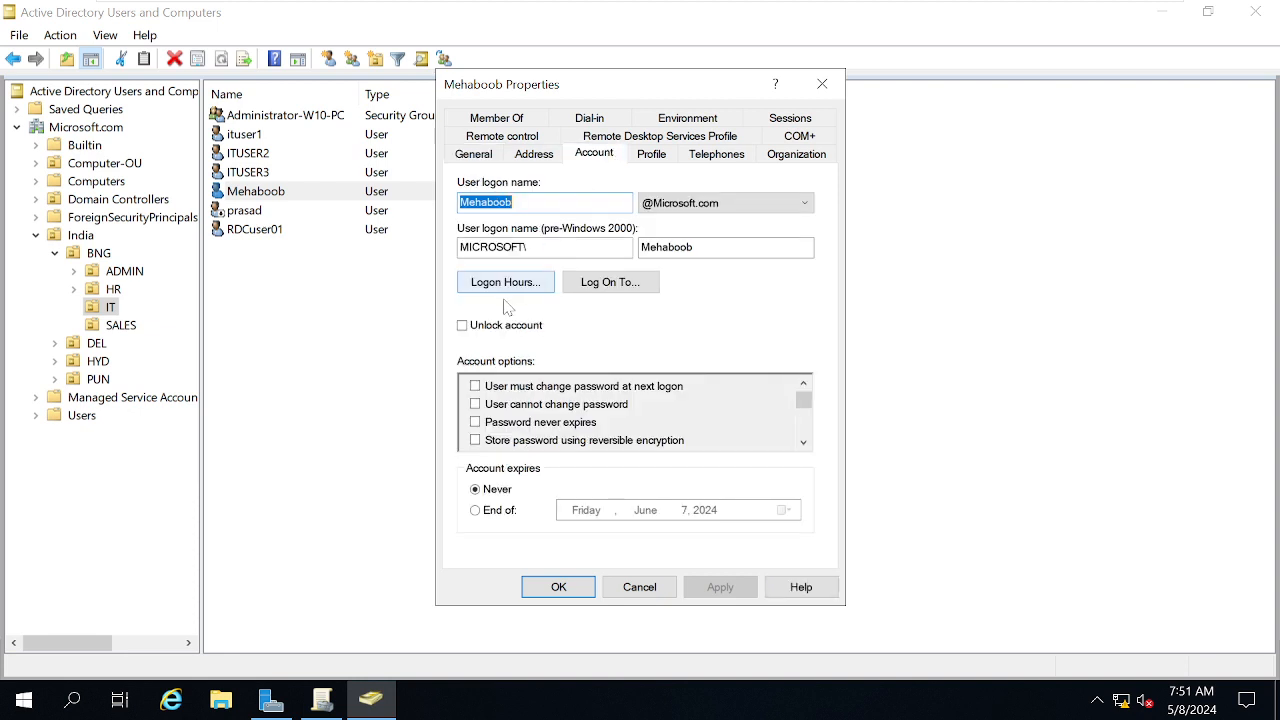
left_click(481, 328)
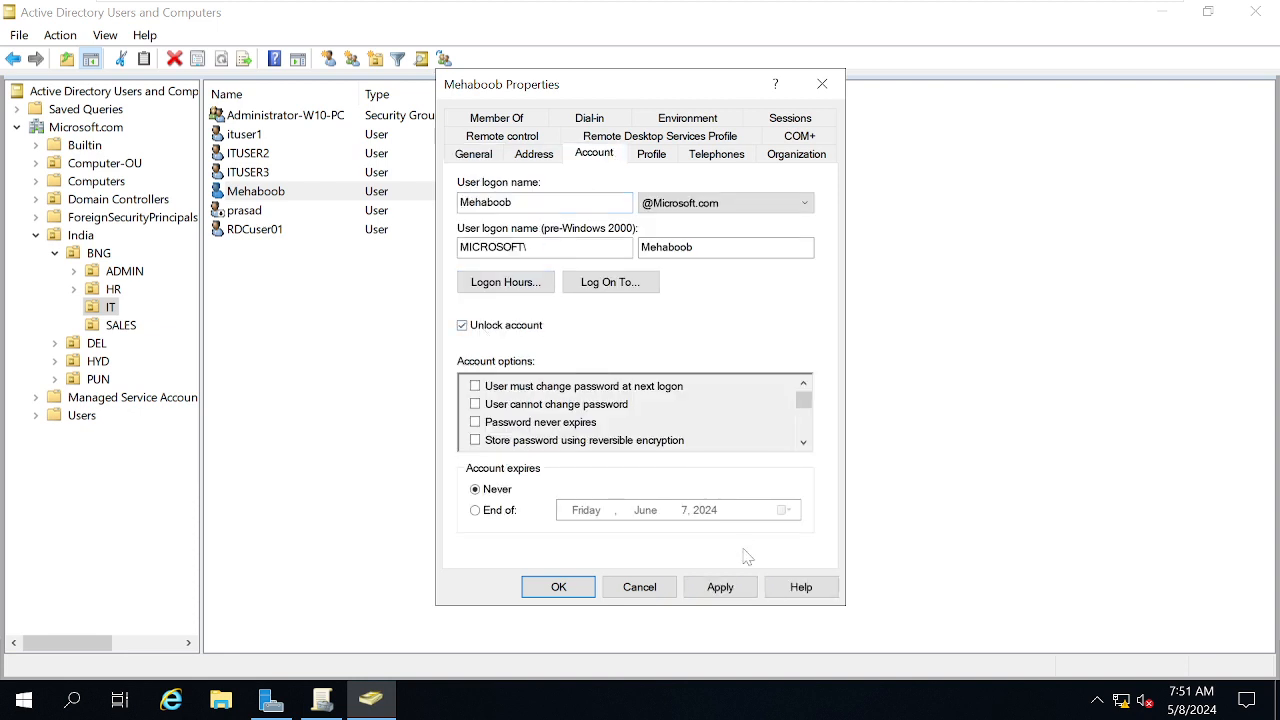
left_click(720, 587)
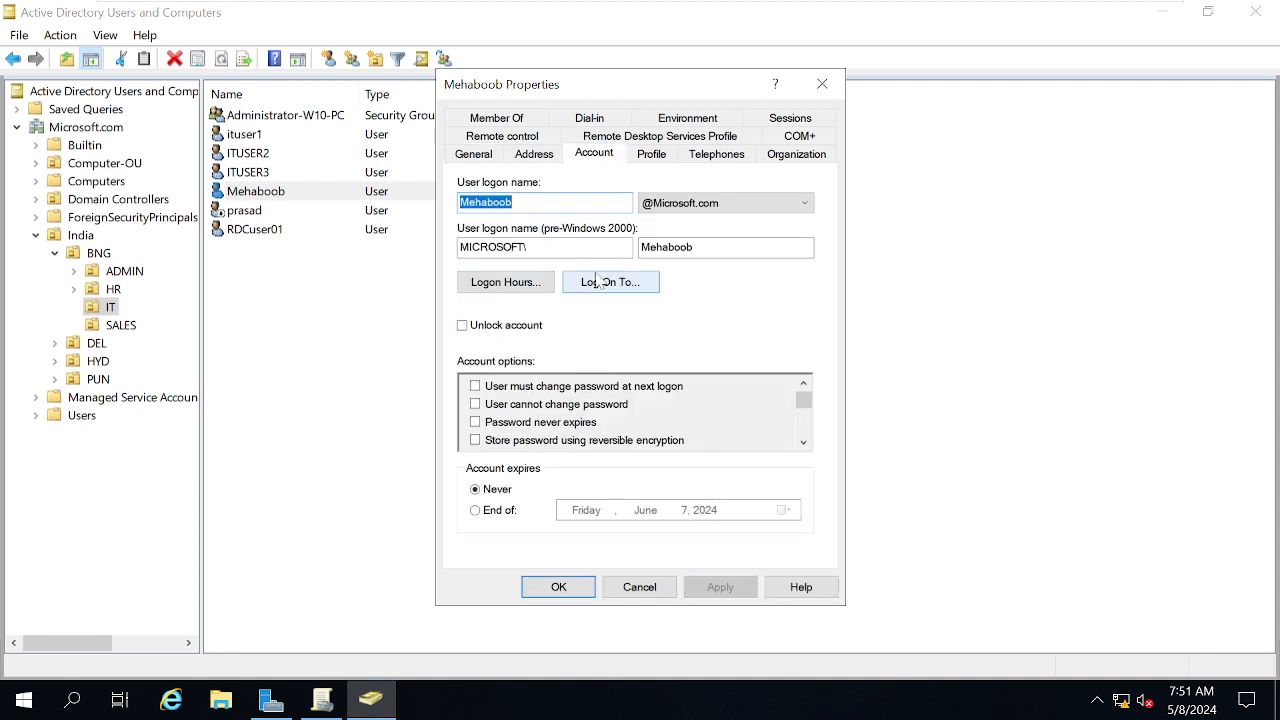
Permit logon Monday to Saturday, 4 AM to 11 PM, and apply
left_click(528, 285)
left_click_drag(533, 317, 697, 441)
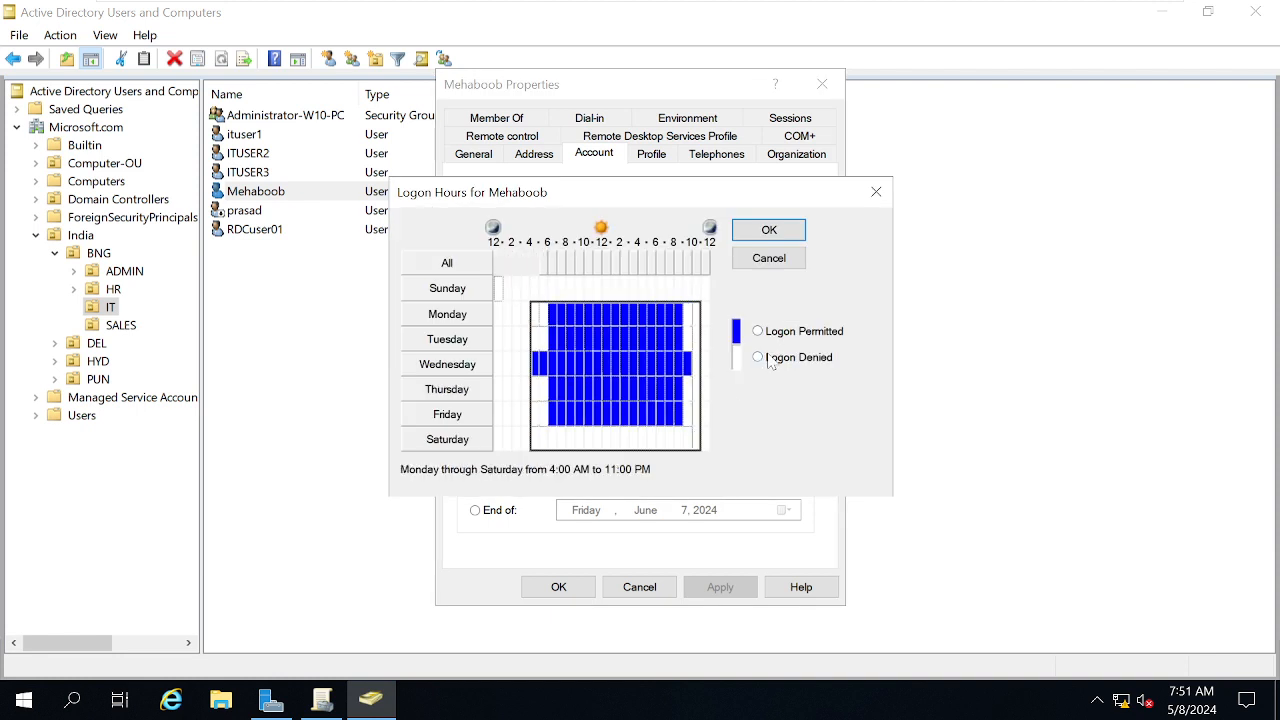
left_click(808, 331)
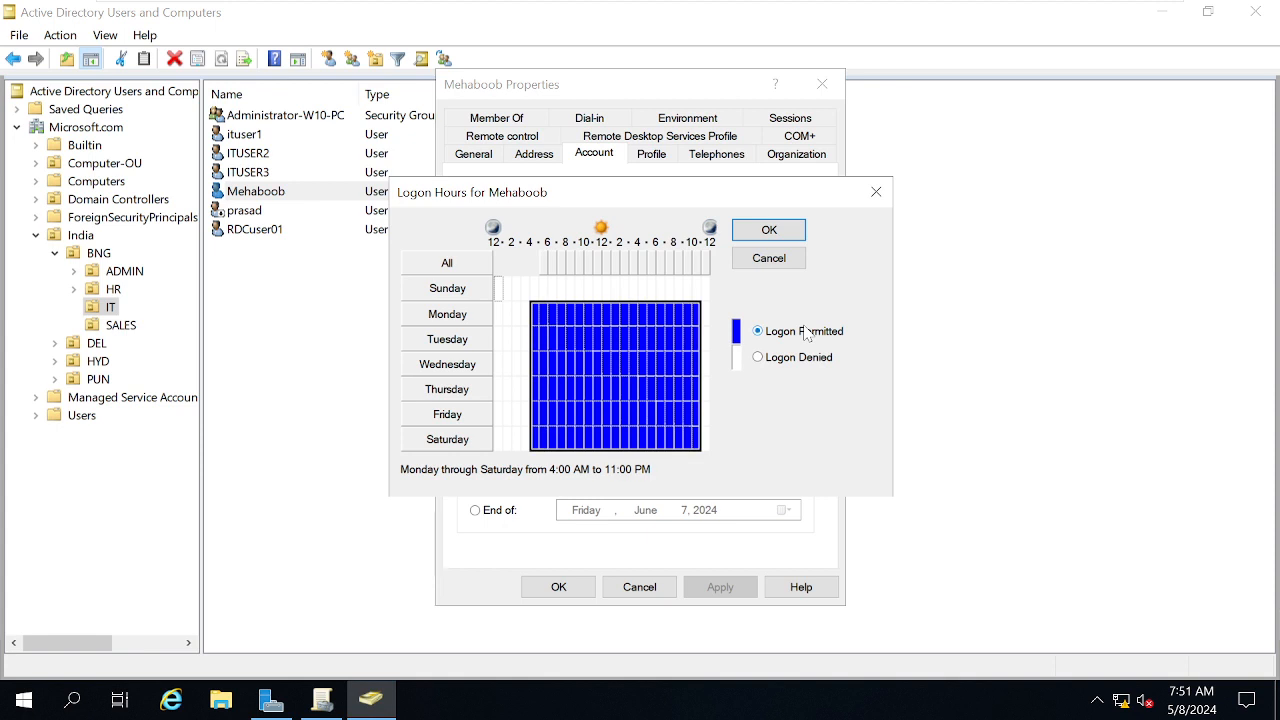
left_click(767, 231)
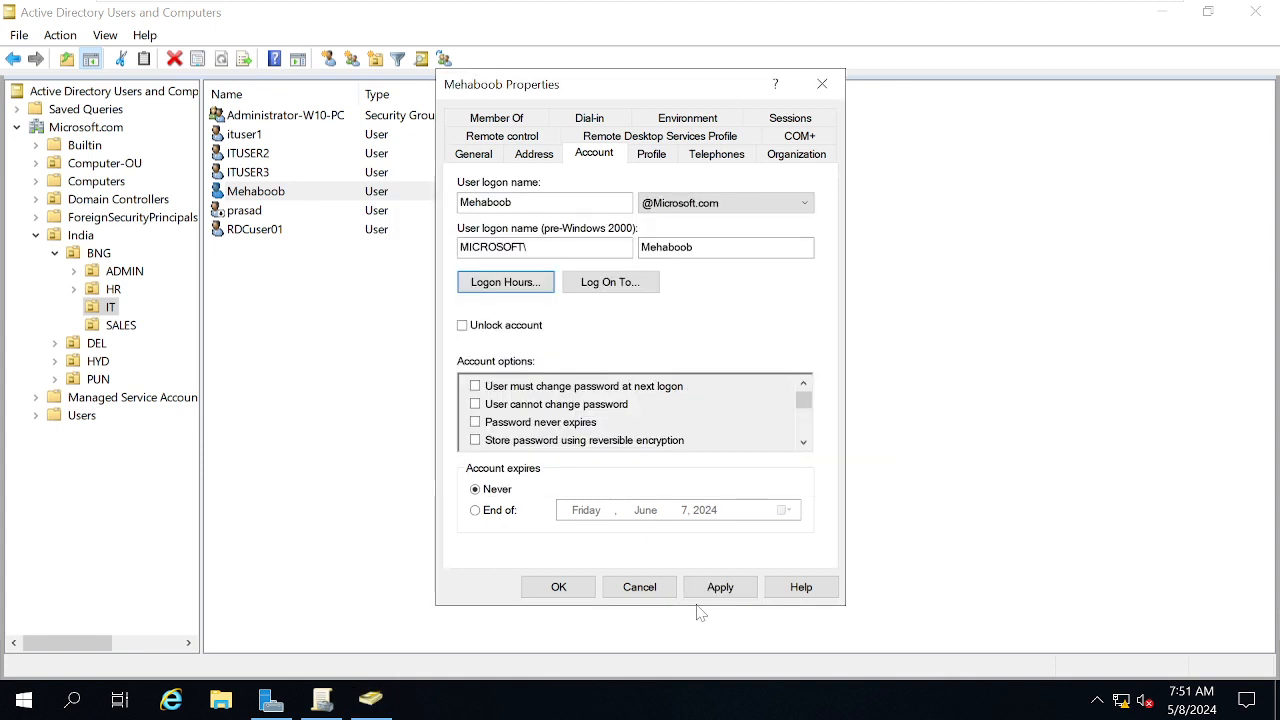
left_click(728, 590)
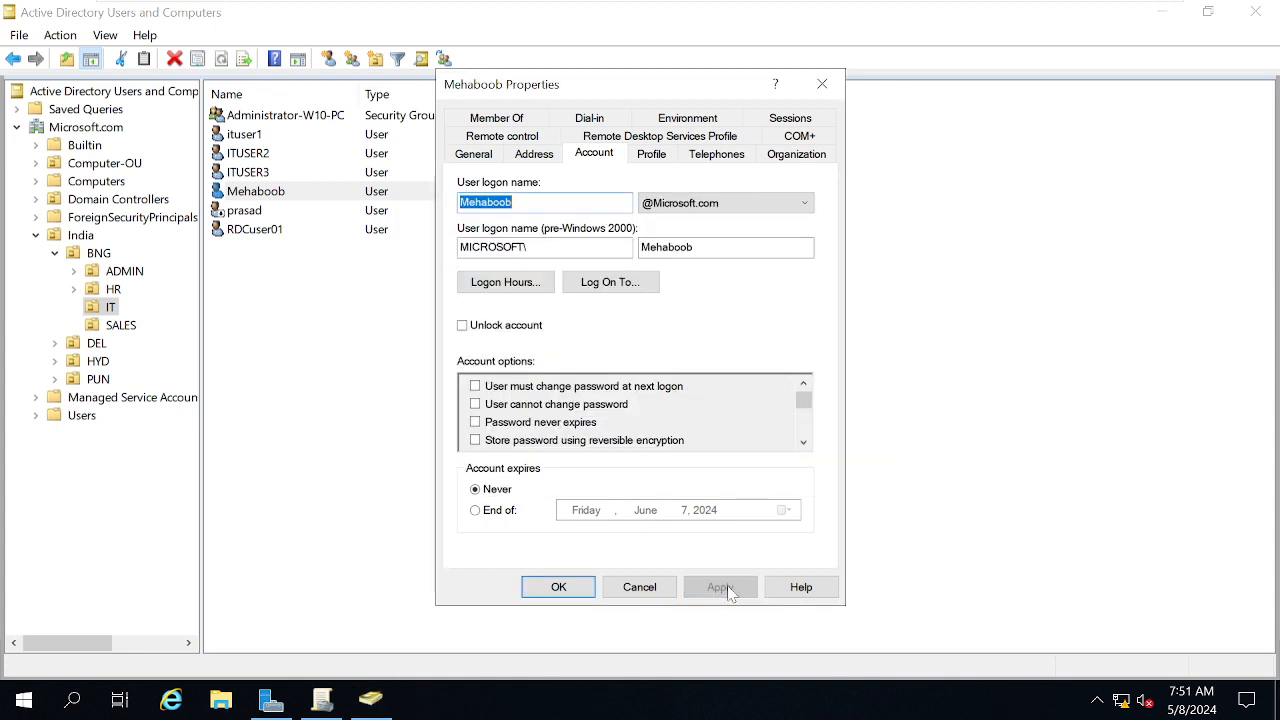
Extend logon permission to every hour of the whole week, then apply and close properties
left_click(487, 288)
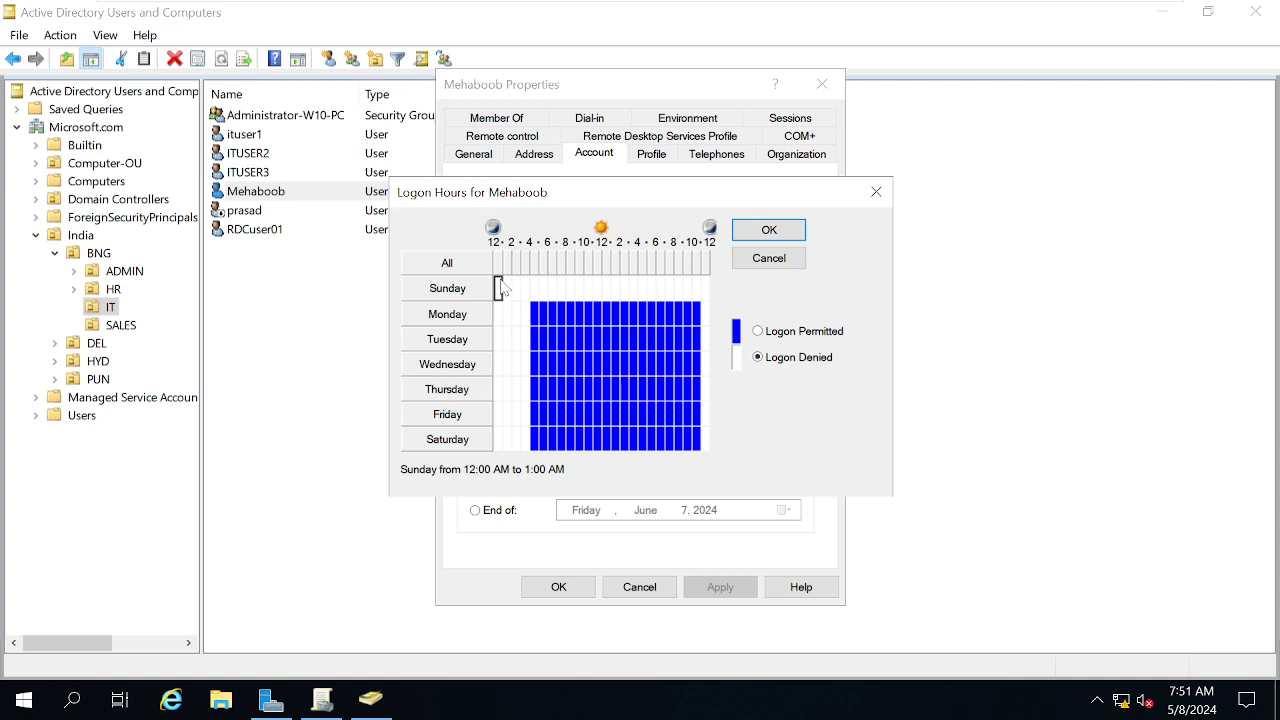
left_click_drag(500, 288, 716, 450)
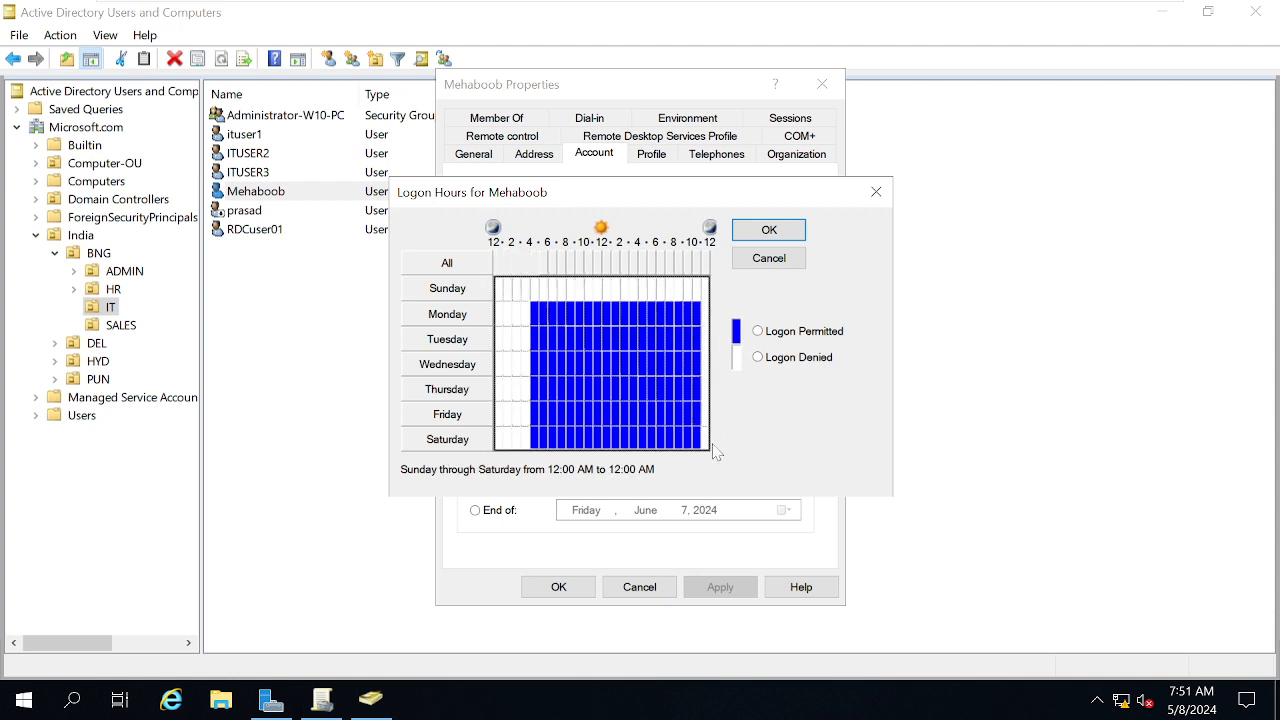
left_click(789, 333)
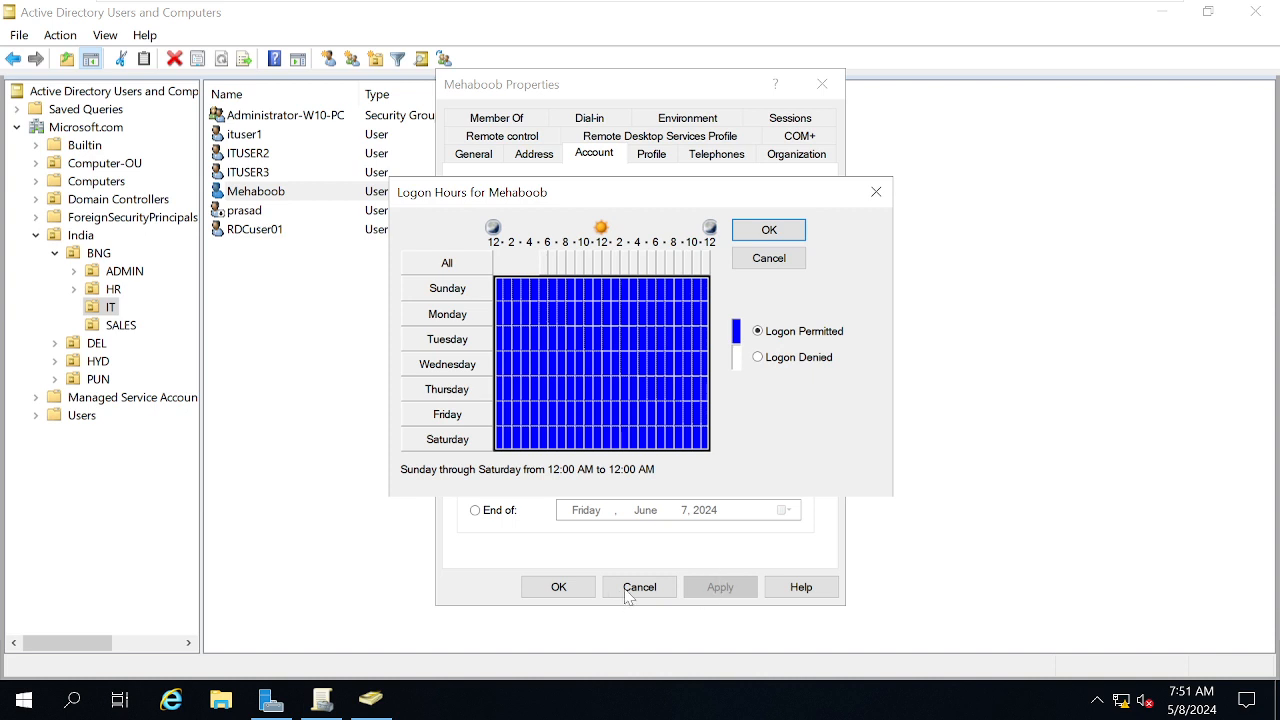
left_click(769, 234)
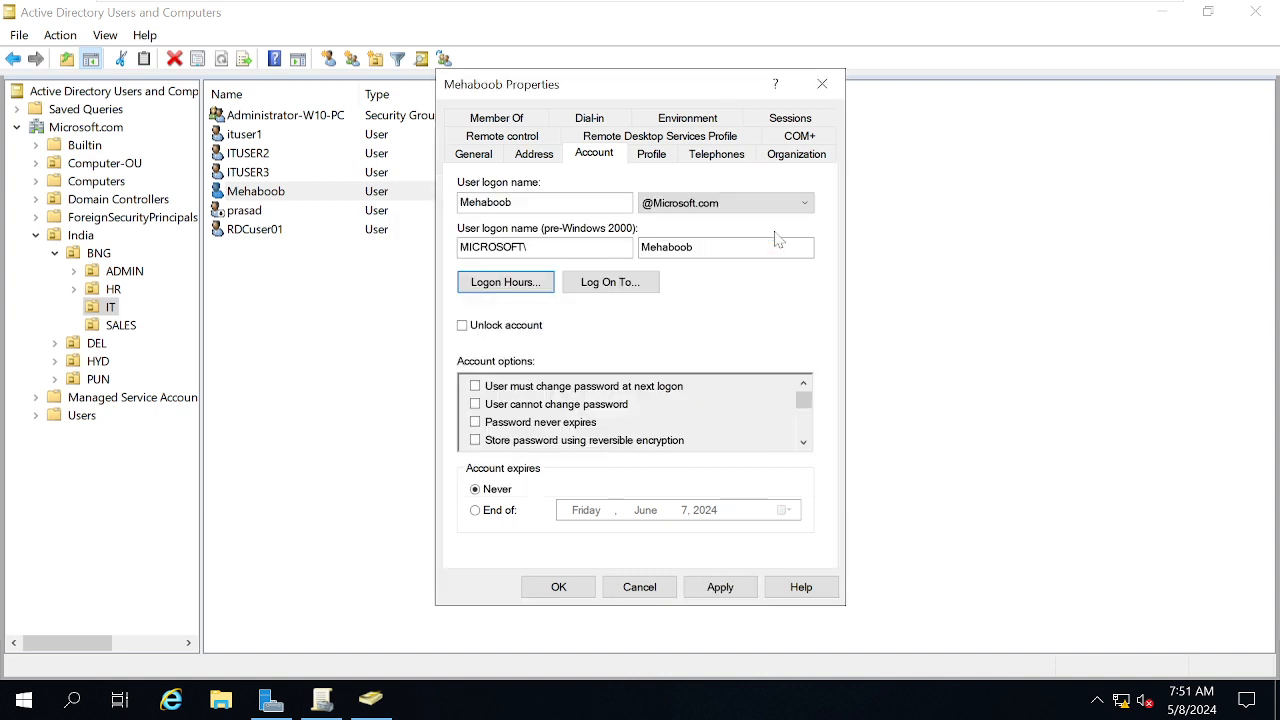
left_click(717, 590)
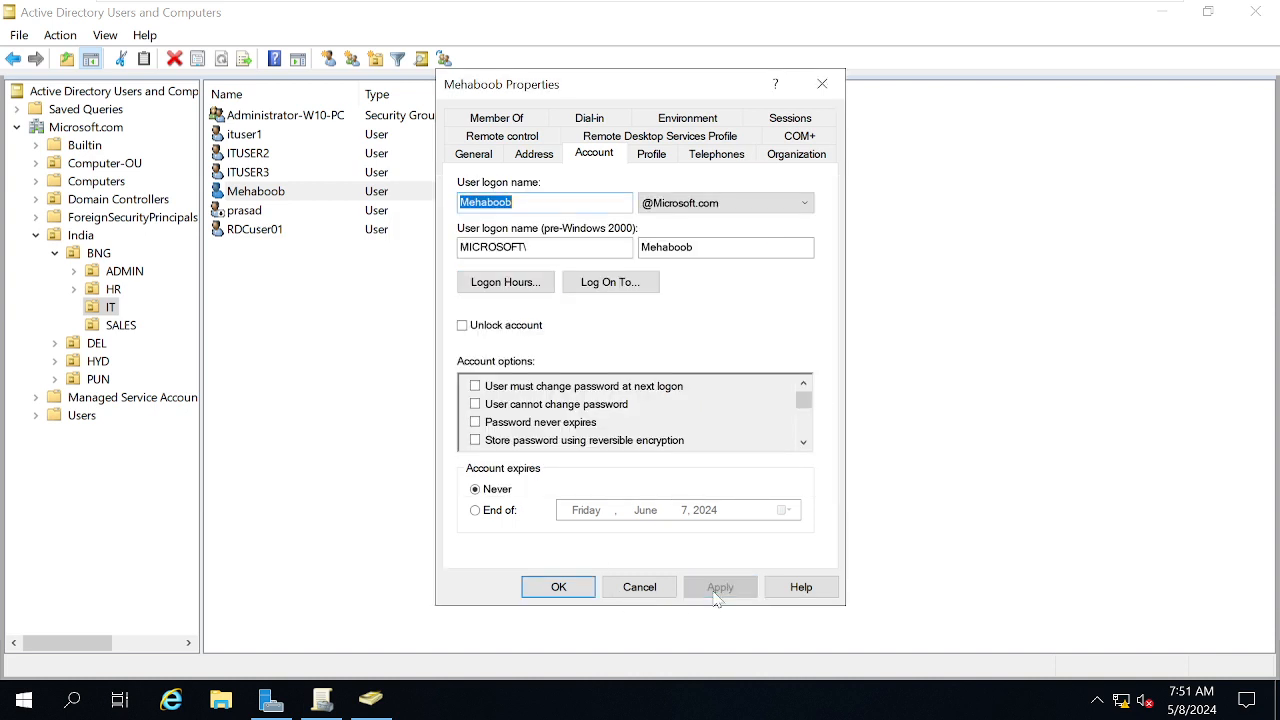
left_click(558, 587)
Sign in to W10 as the IT user, retyping the password after an incorrect-password message
mouse_move(733, 8)
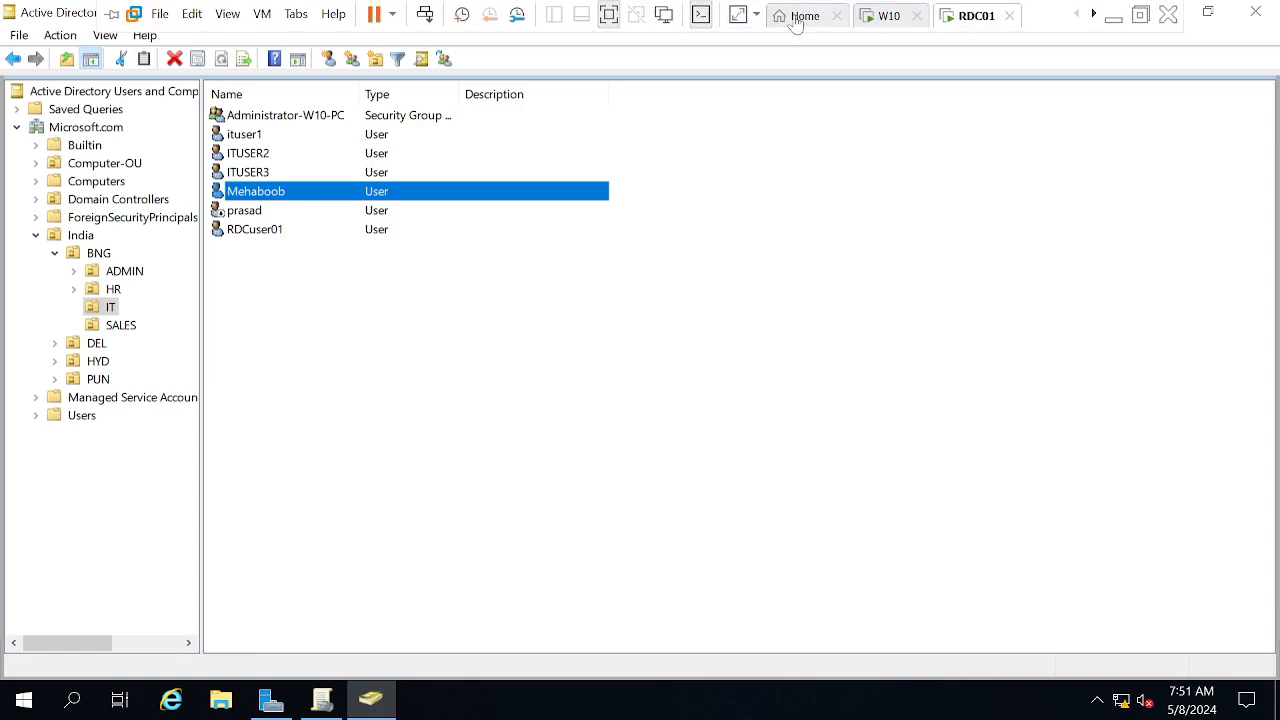
left_click(860, 16)
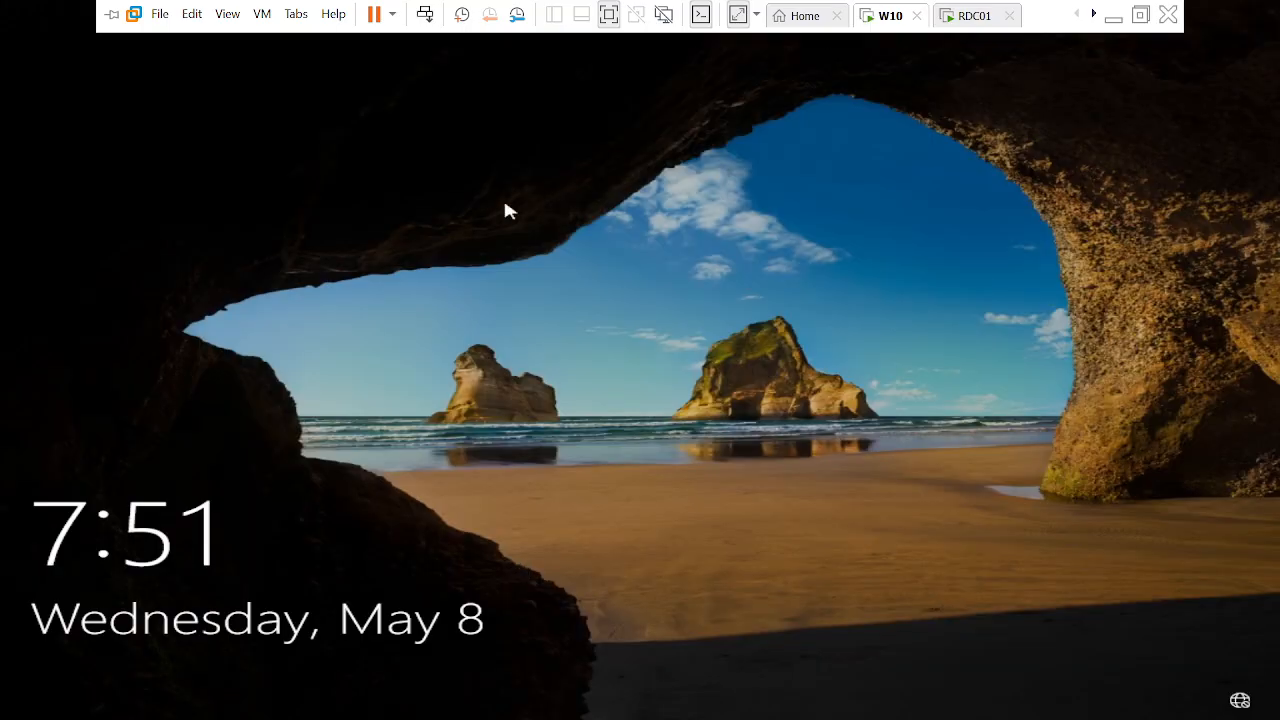
right_click(880, 15)
left_click(935, 134)
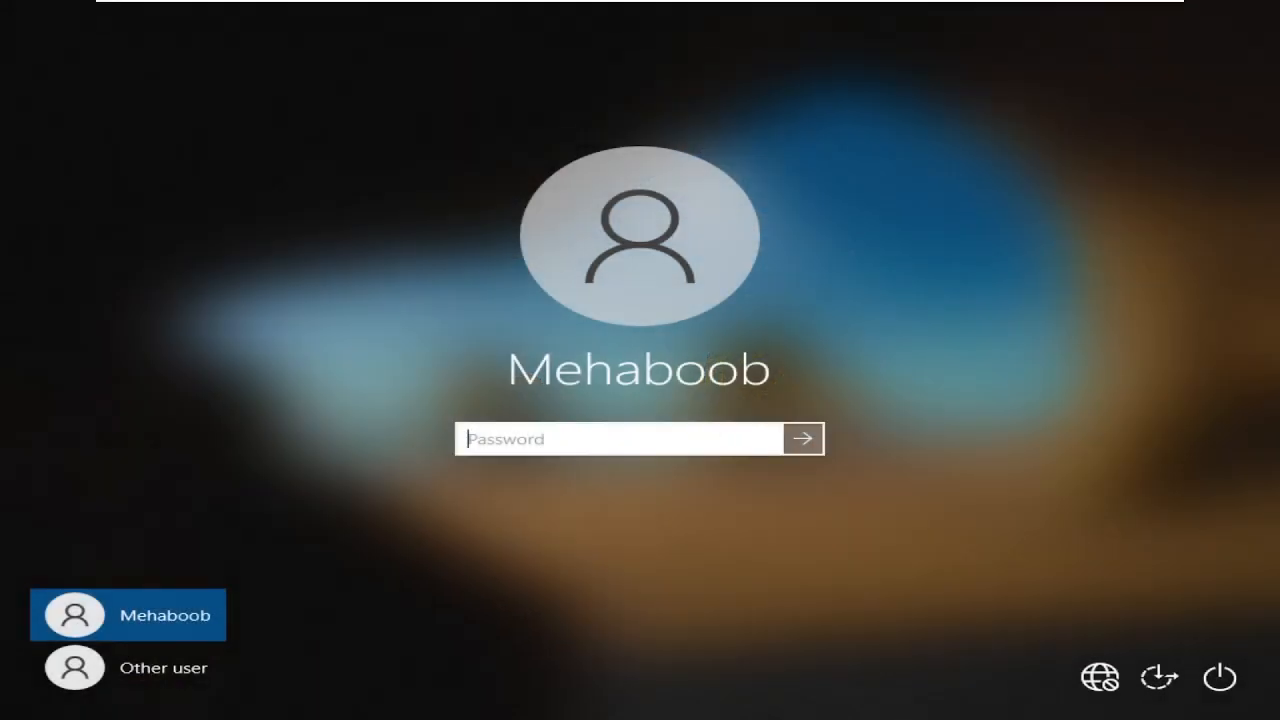
type("•••••••••")
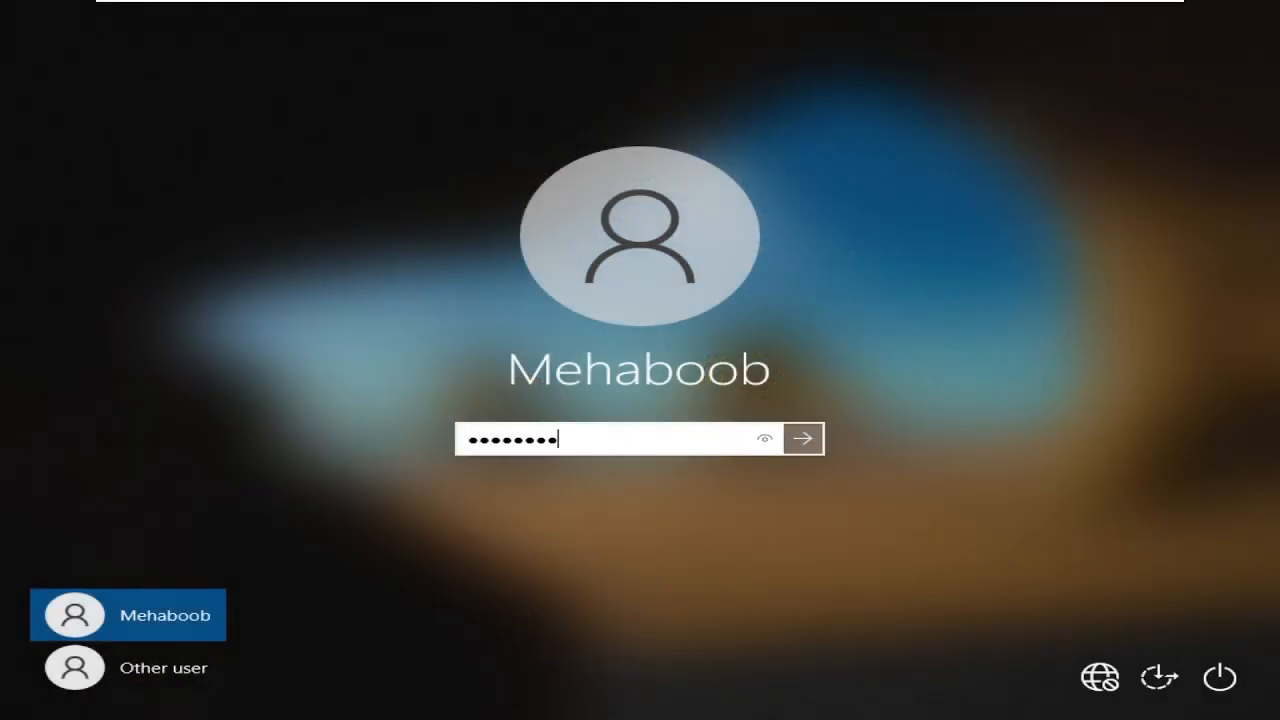
type("•••")
key("Return")
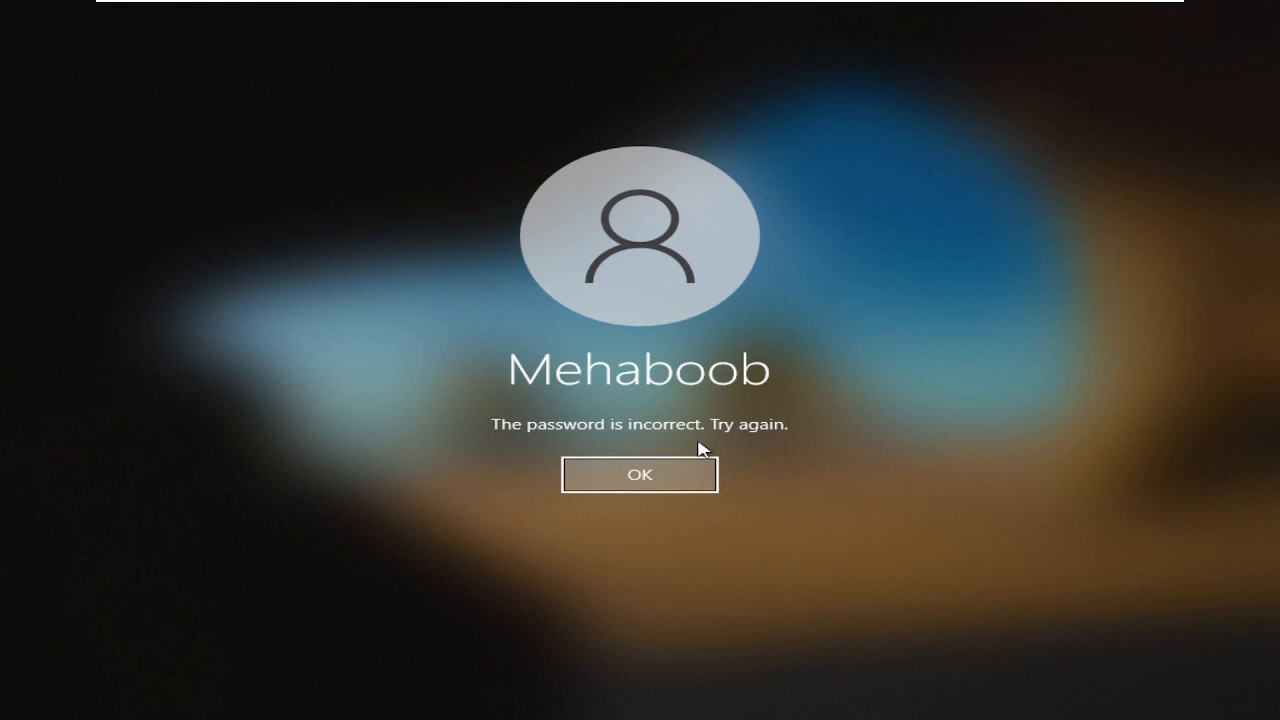
key("Return")
type("••••")
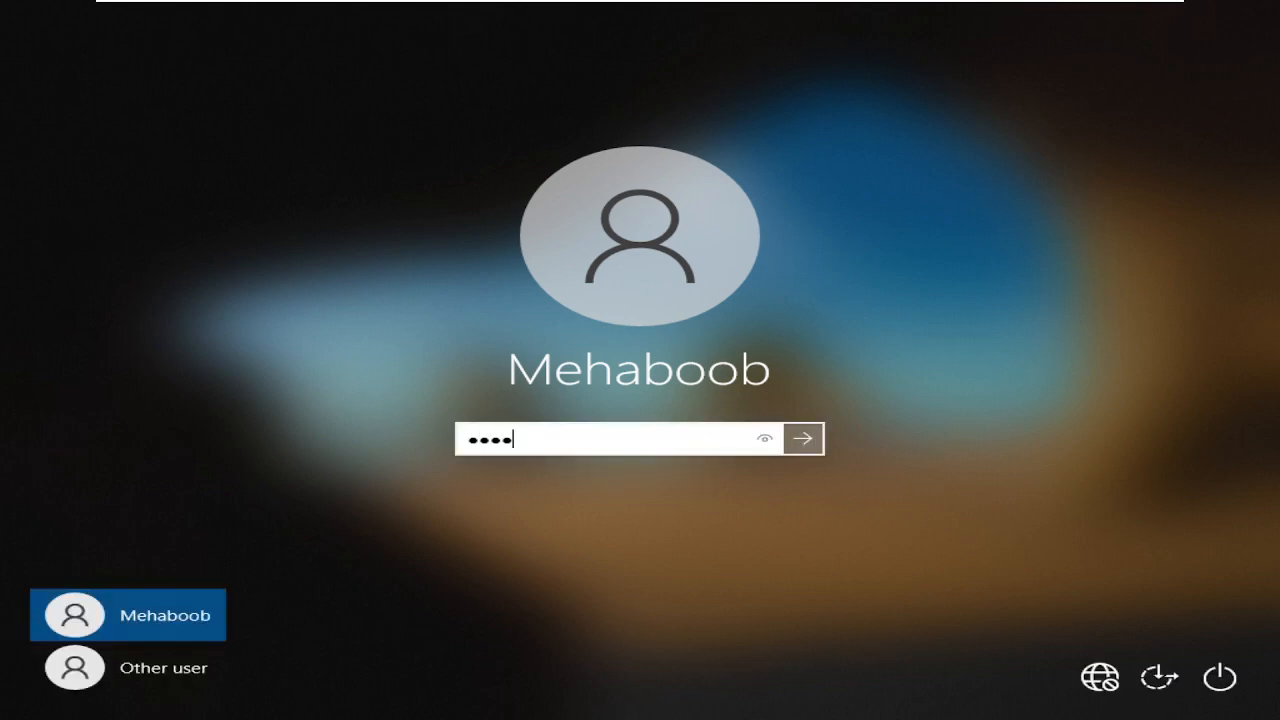
type("•••••••••")
key("Return")
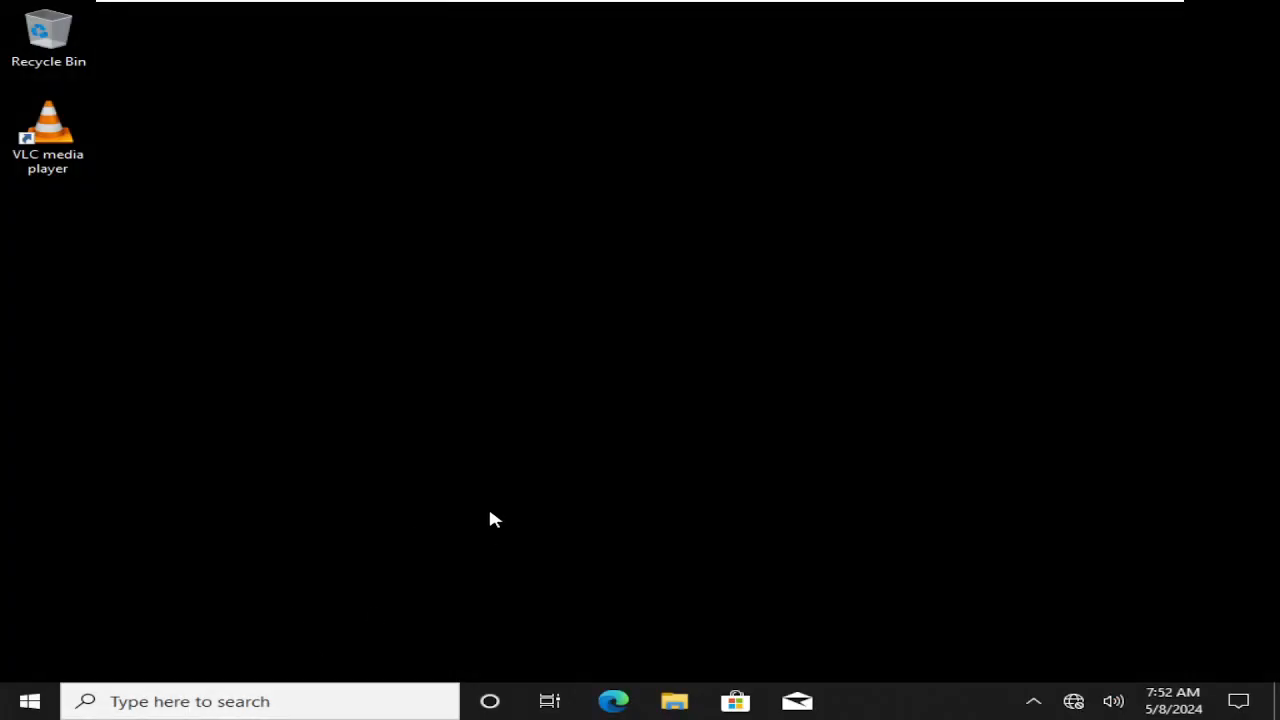
Open a Command Prompt and run gpupdate /force, correcting the 'gpudate' typo
key("super+r")
type("cmd")
key("Return")
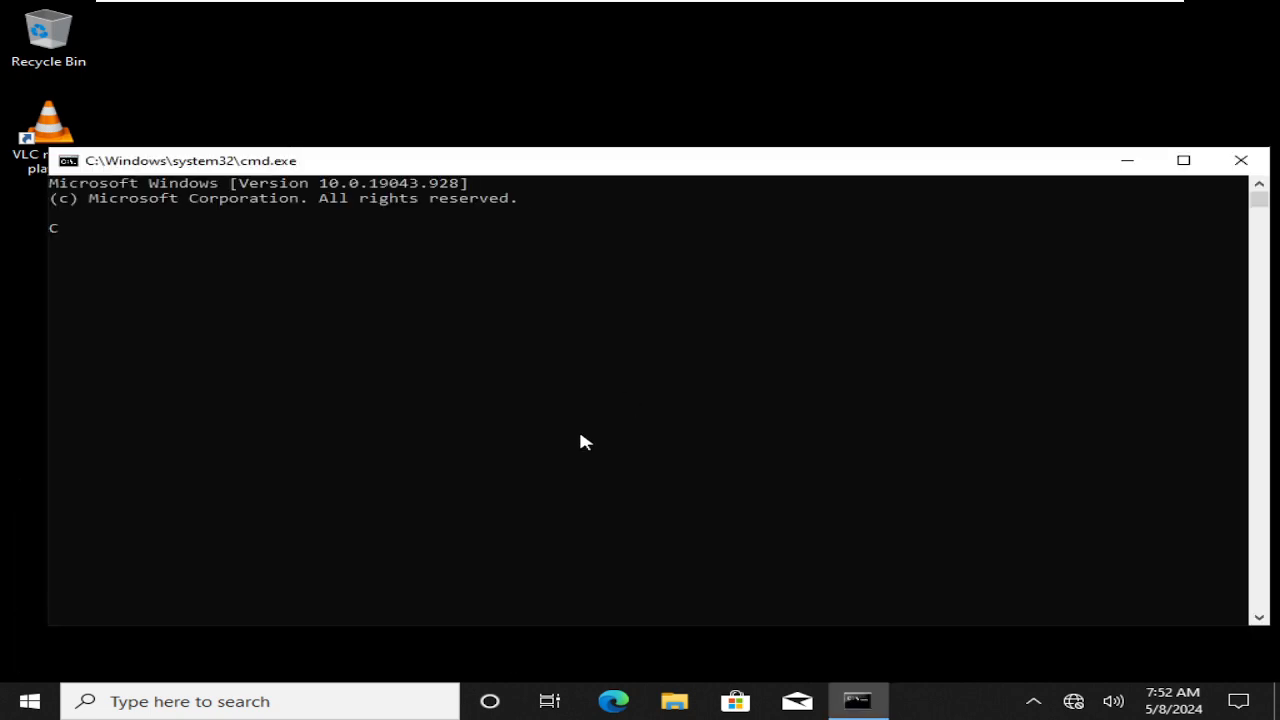
left_click(577, 438)
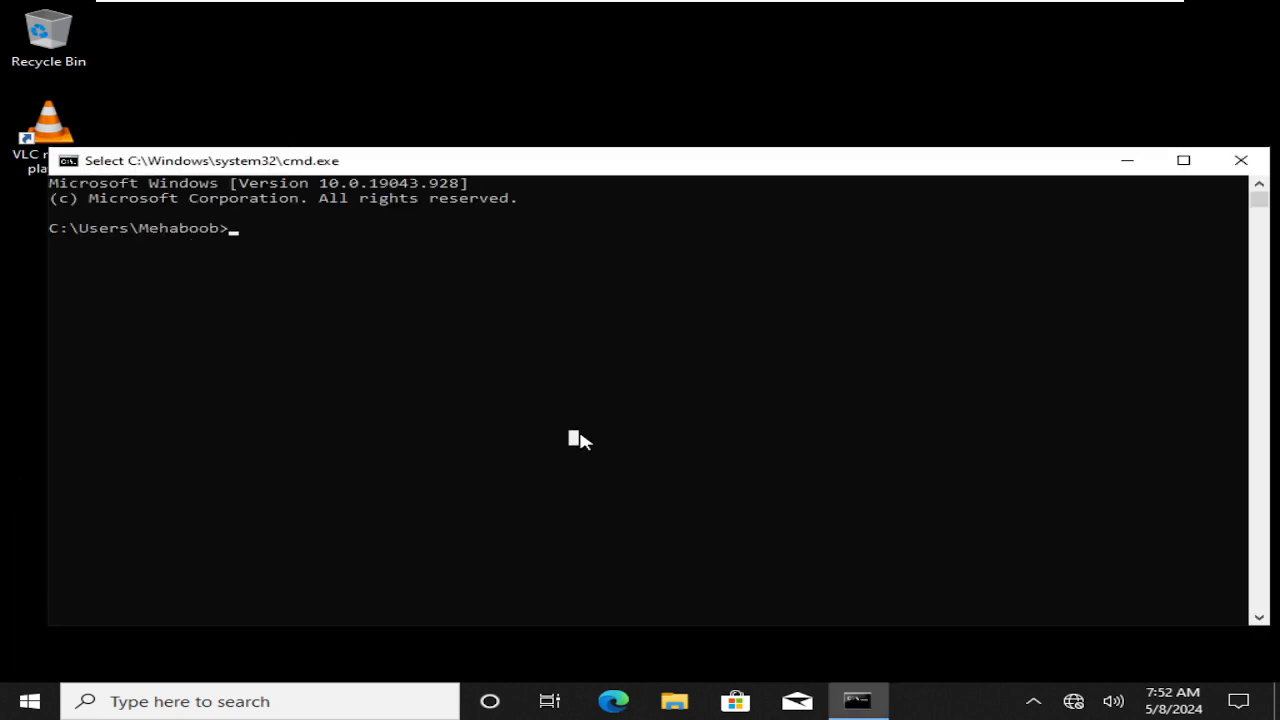
type("gpudat")
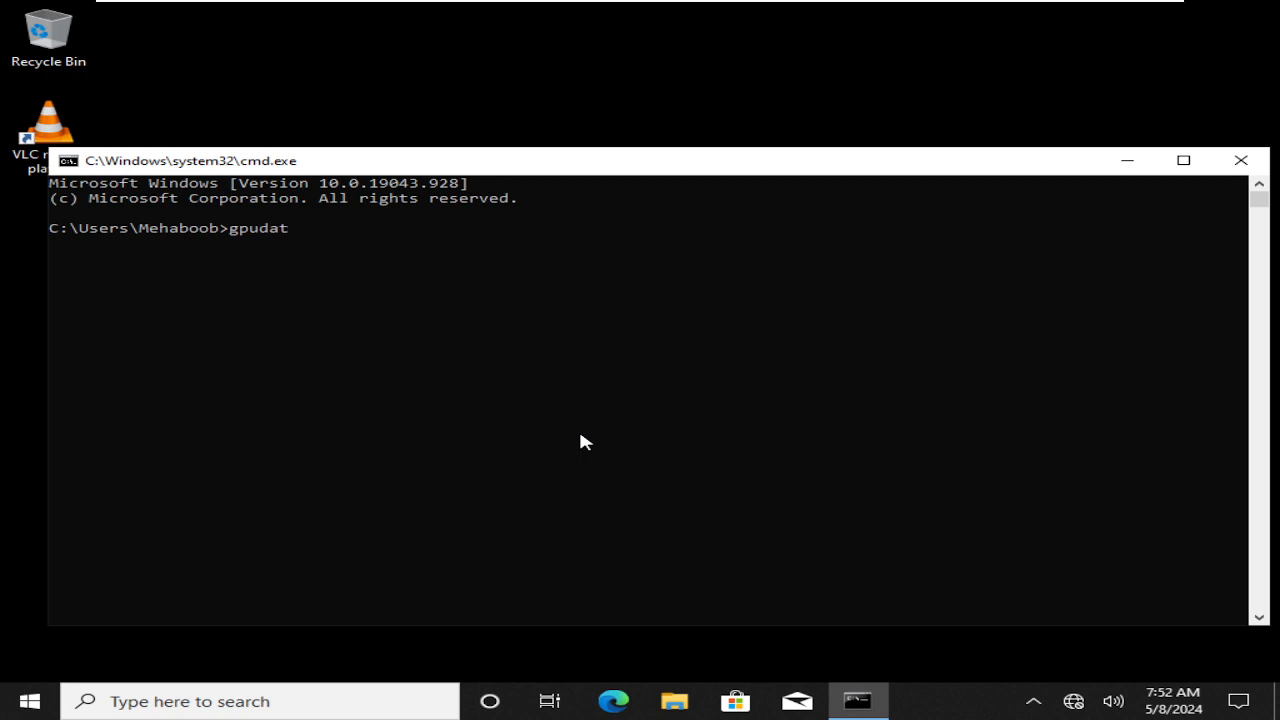
type("e /force")
key("Return")
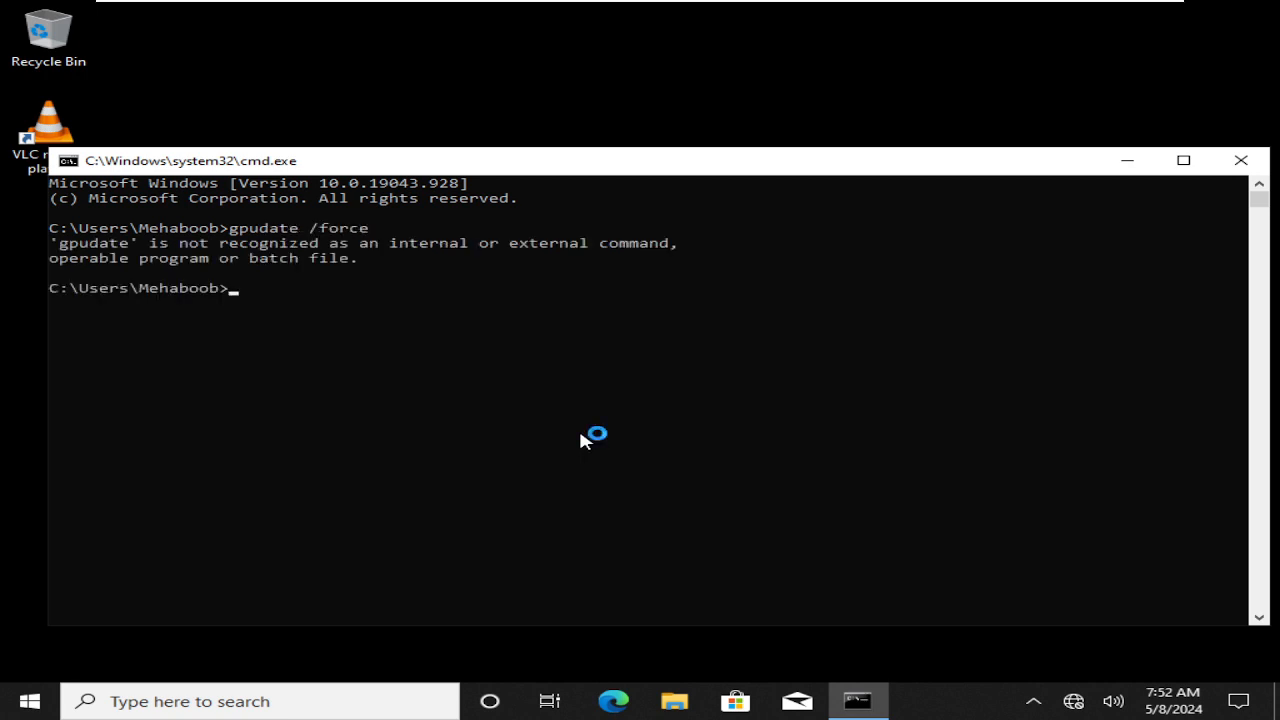
key("Up")
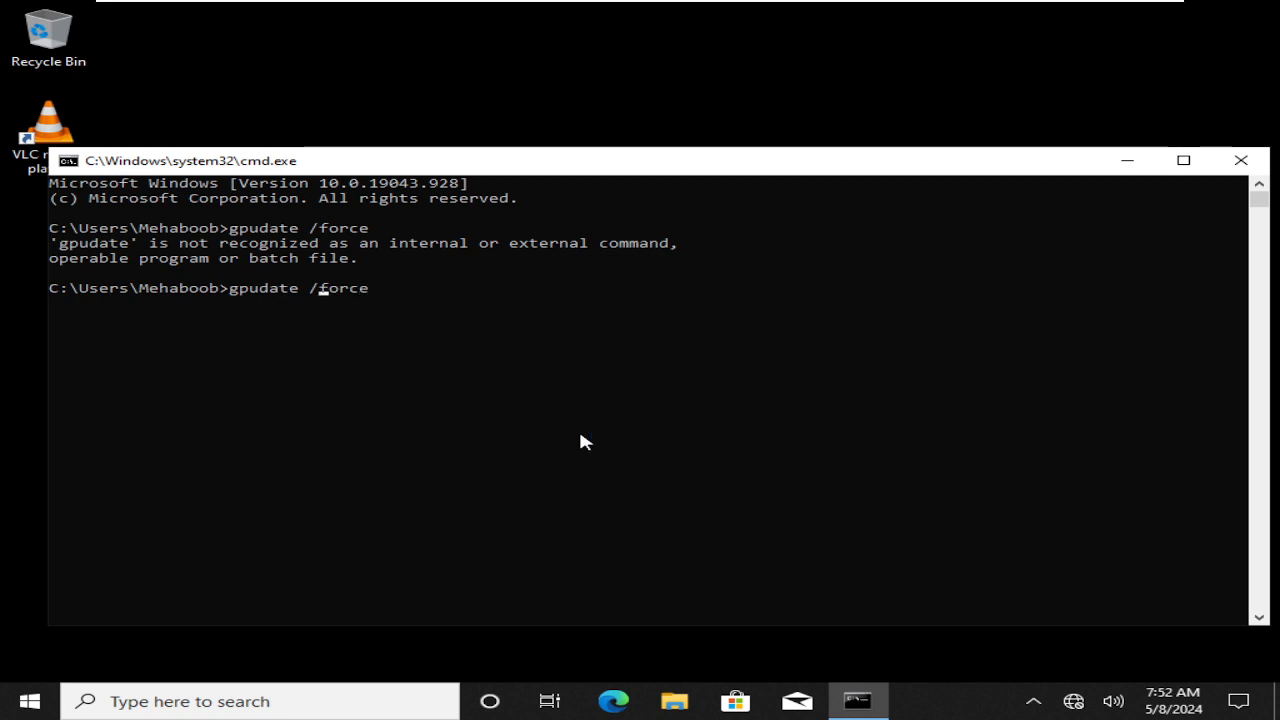
type("p")
key("Return")
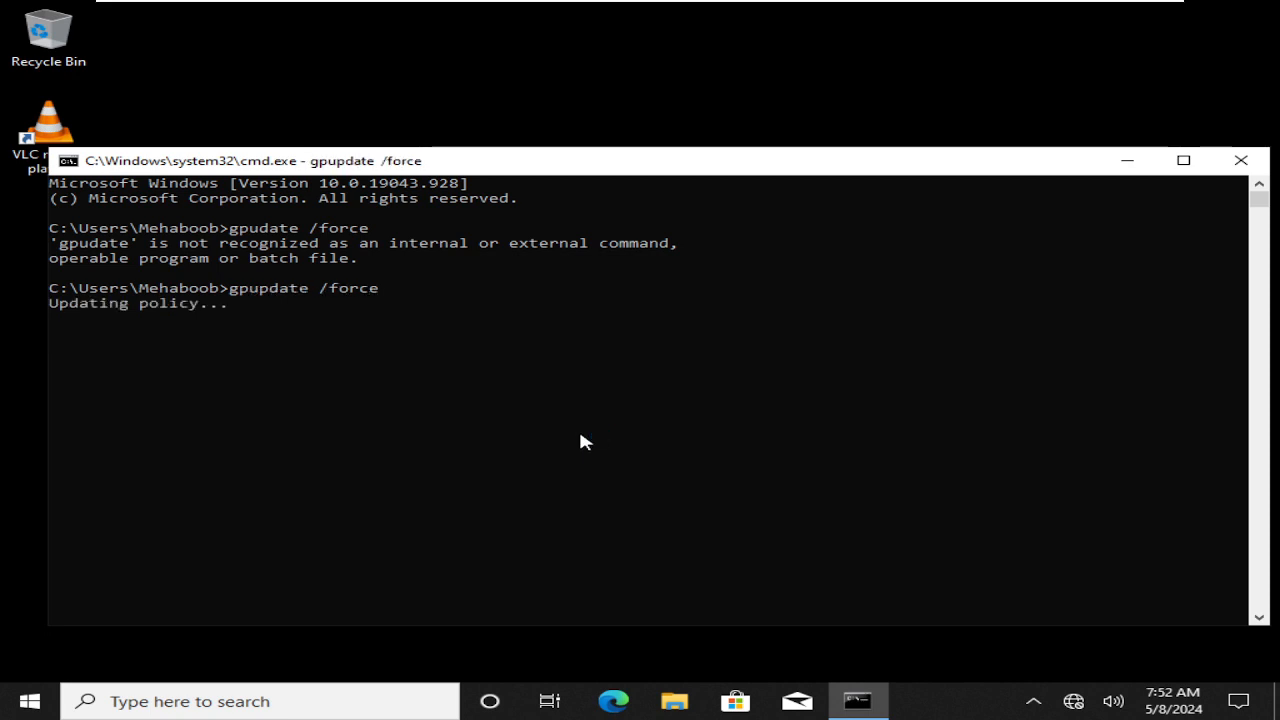
double_click(615, 168)
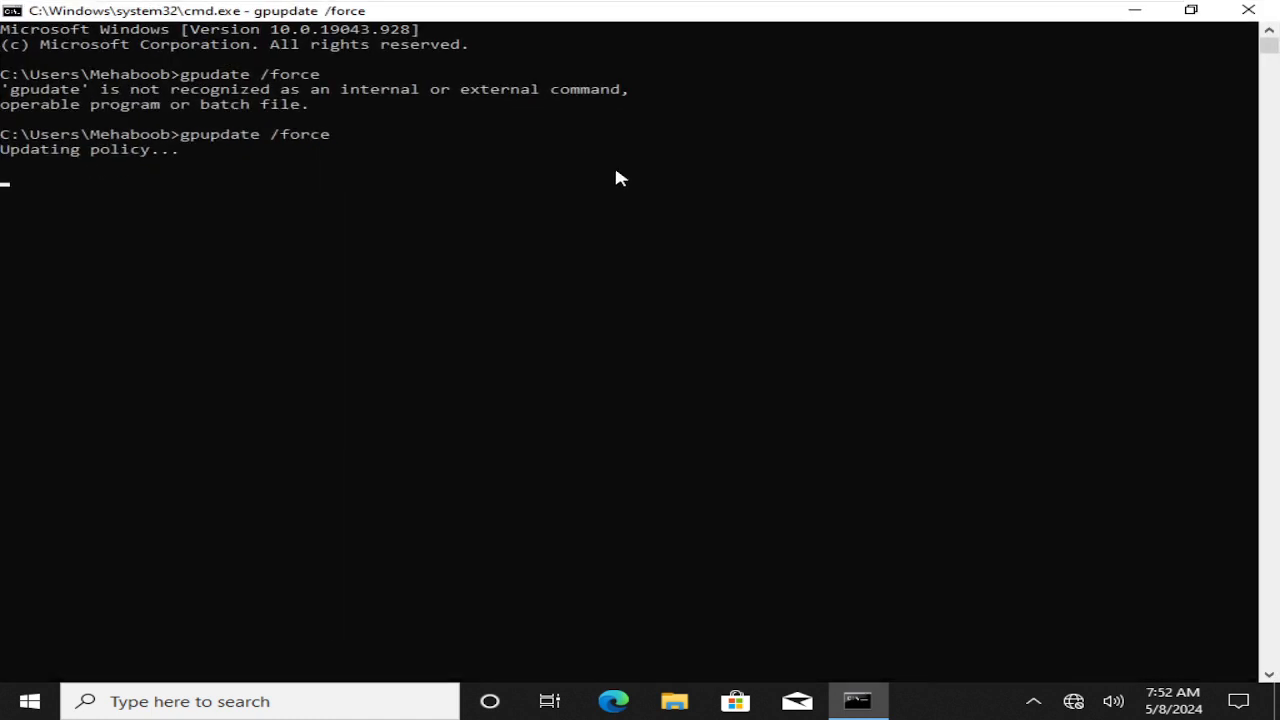
Briefly open and close the \\rdc01 network share, then run logoff to sign out
key("super+r")
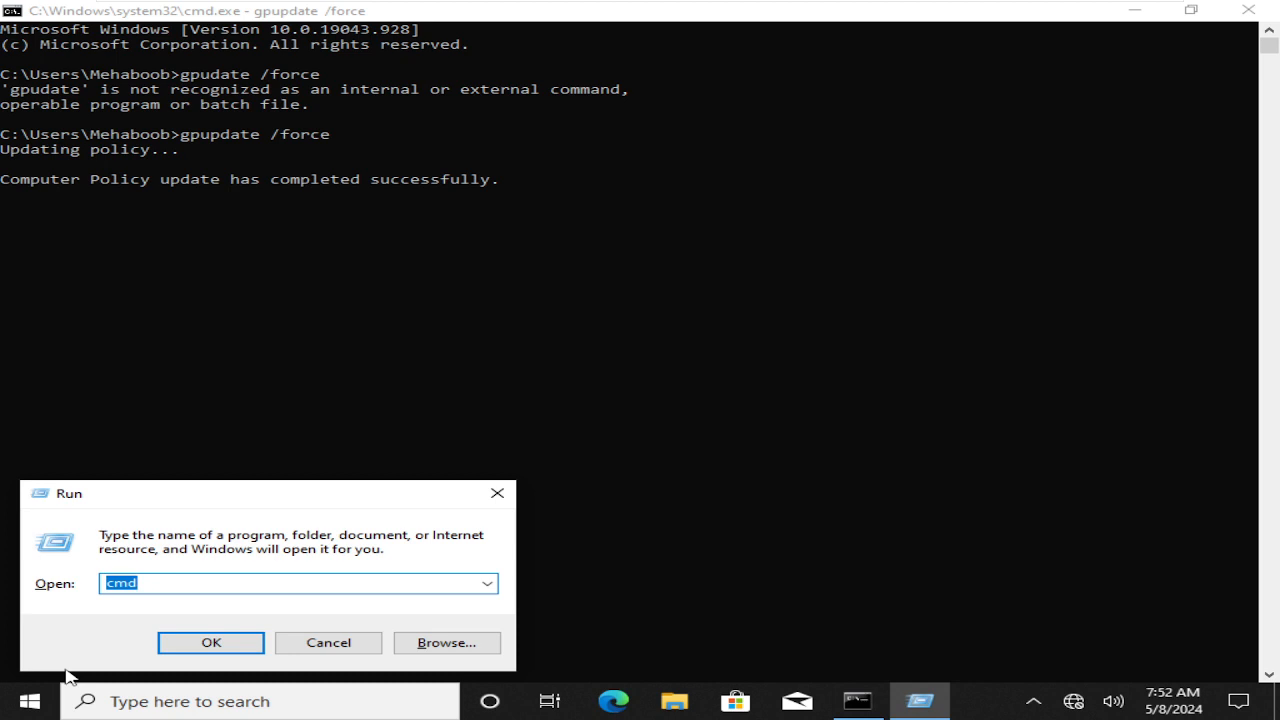
type("\\\\rdc0")
key("Return")
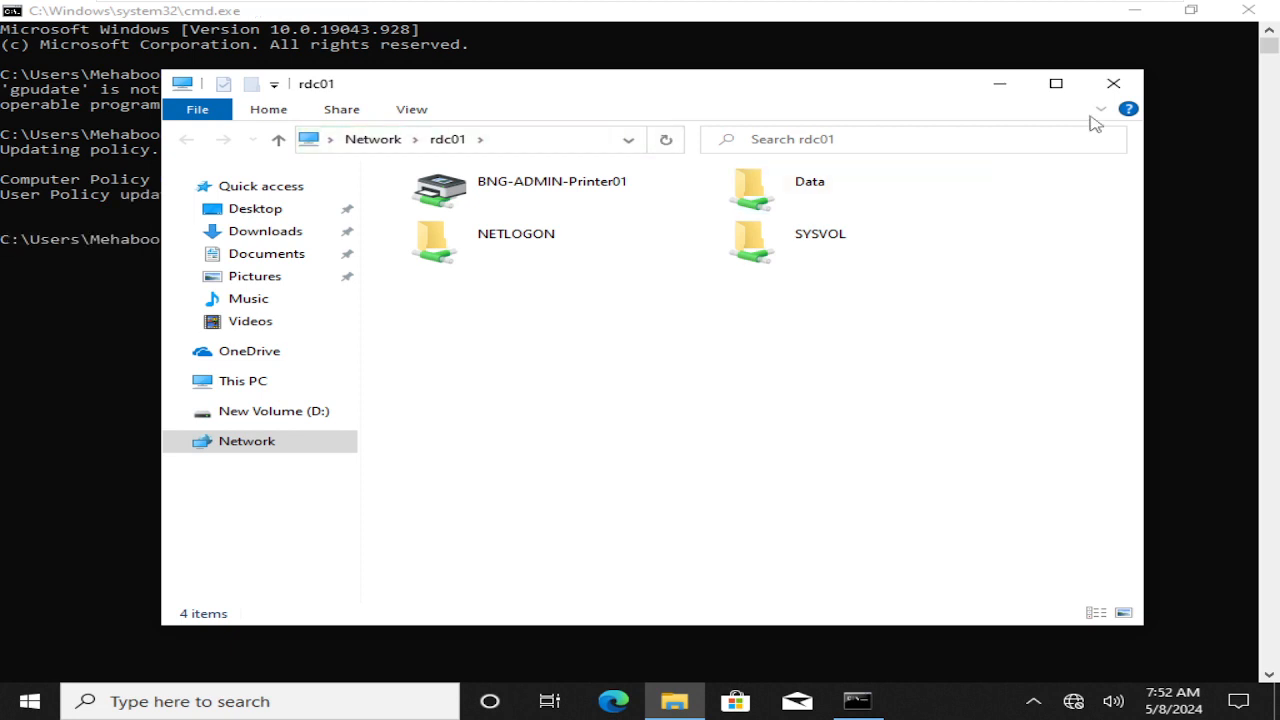
left_click(1113, 84)
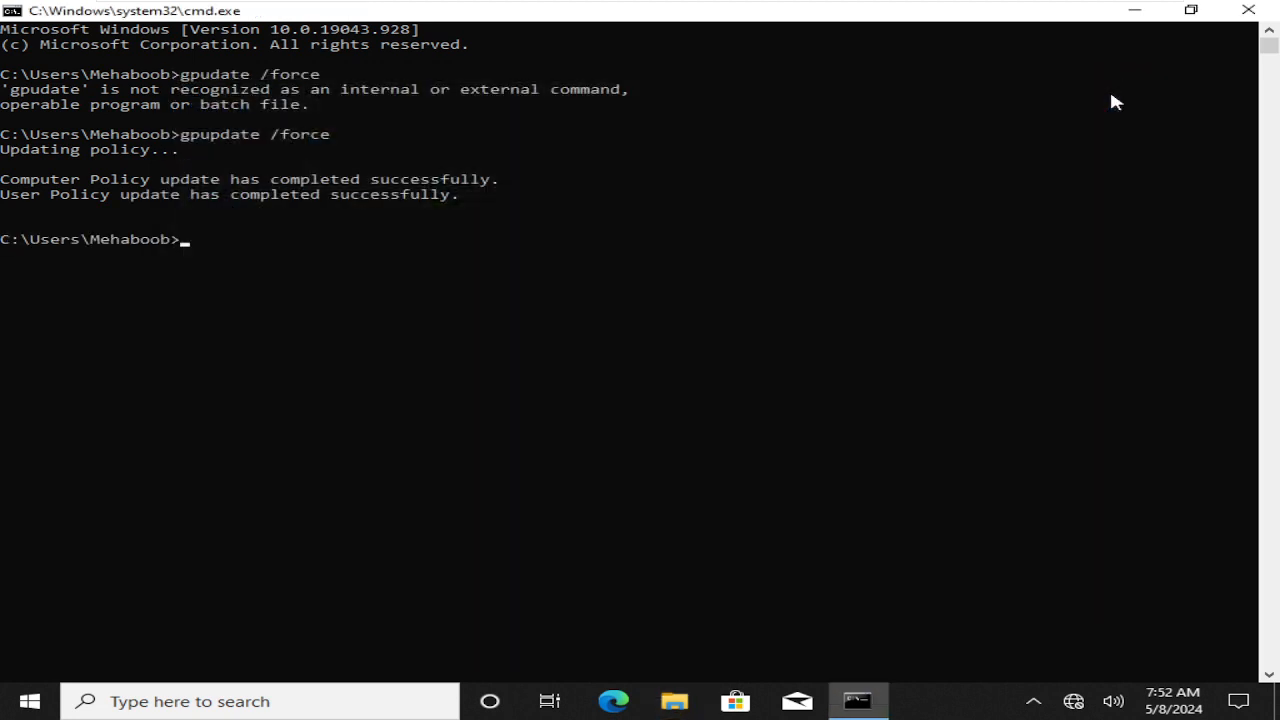
left_click(544, 403)
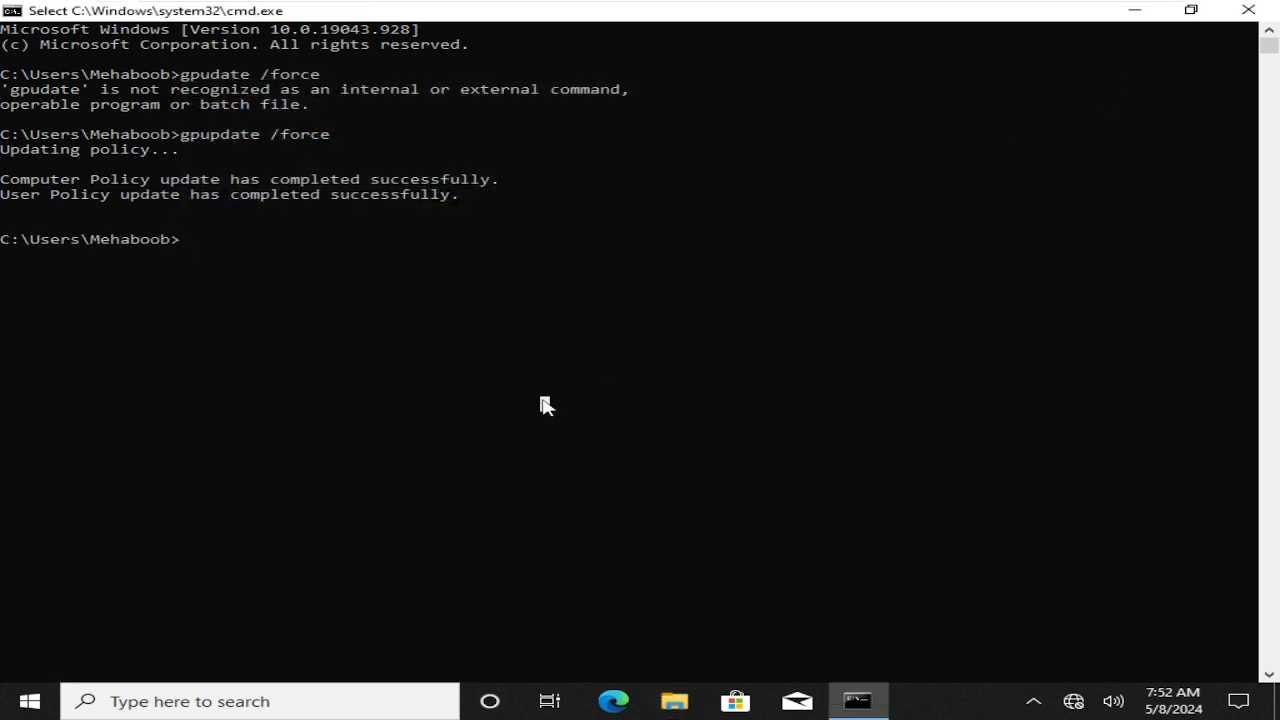
type("logoff")
key("Return")
mouse_move(480, 3)
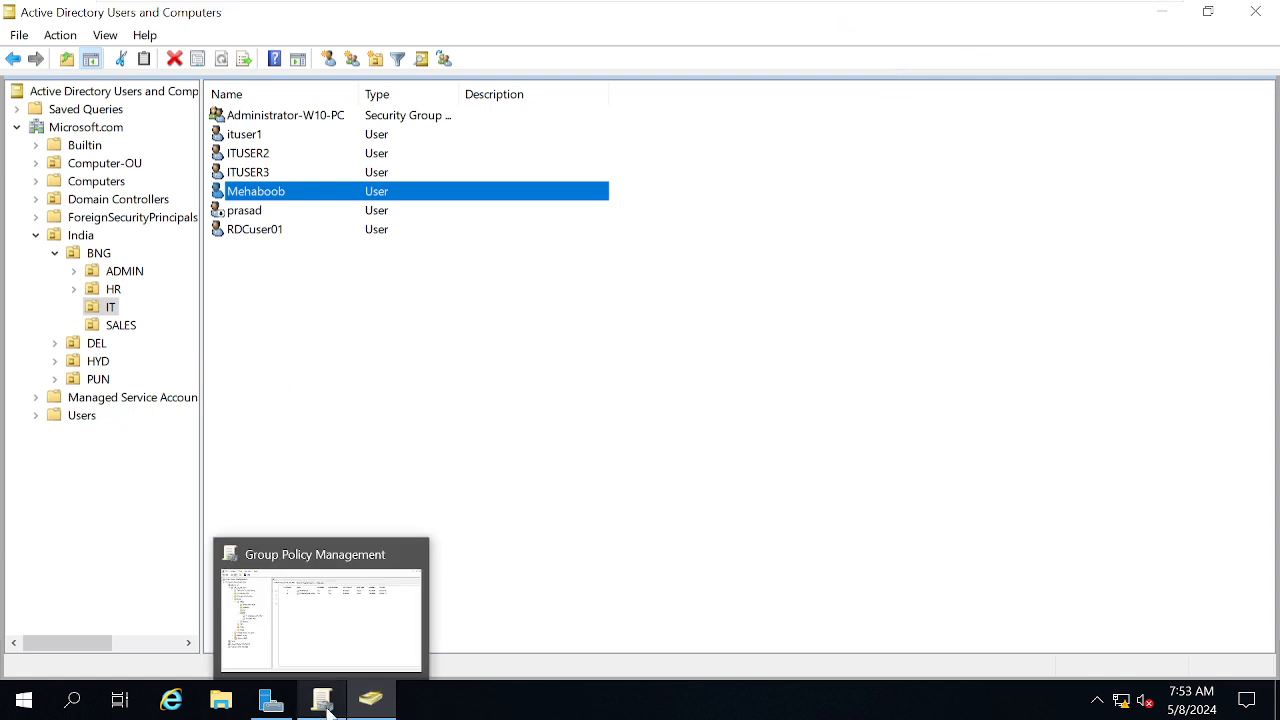
Bring Group Policy Management forward and select the IT-GPO-WP link on the IT OU
left_click(343, 648)
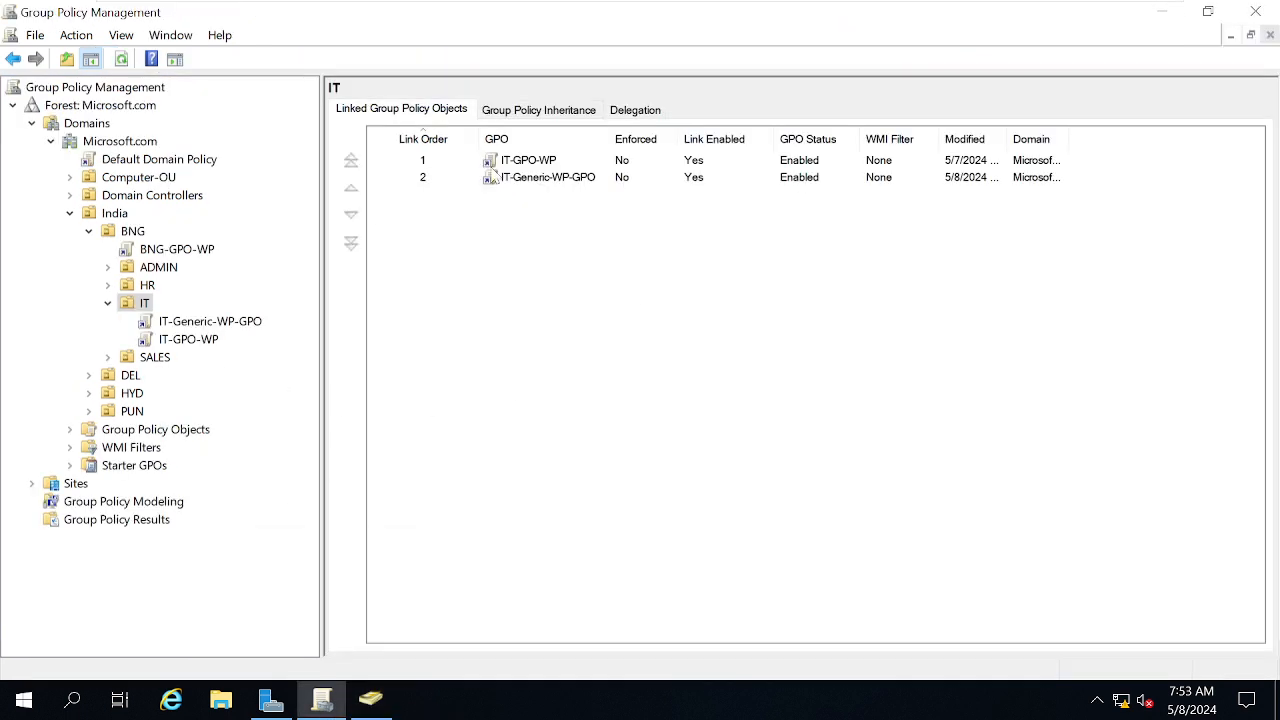
left_click(530, 164)
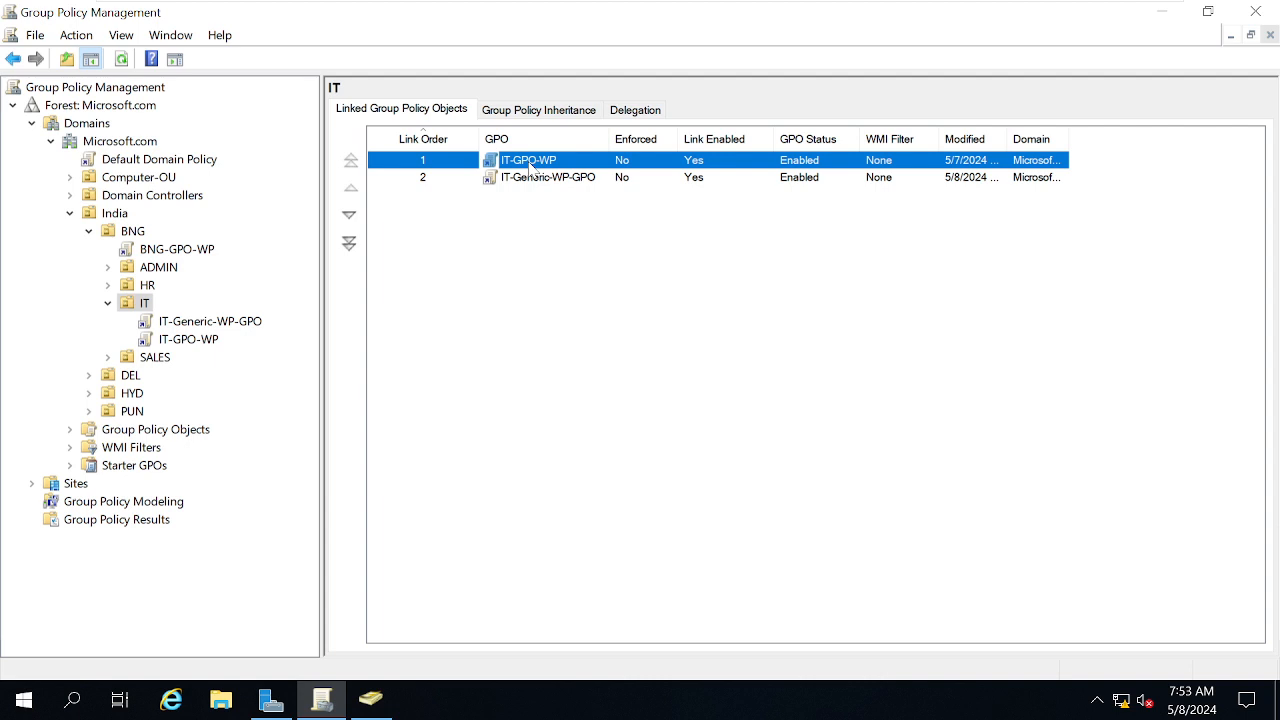
mouse_move(786, 5)
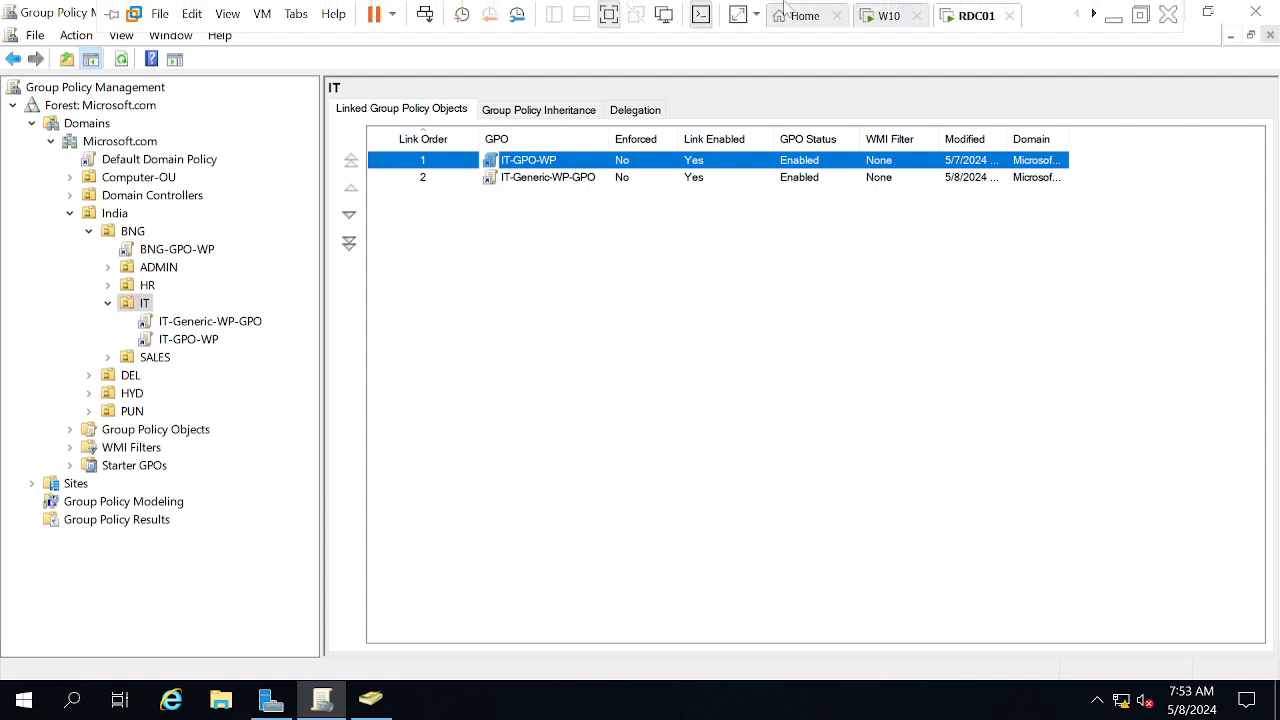
left_click(862, 18)
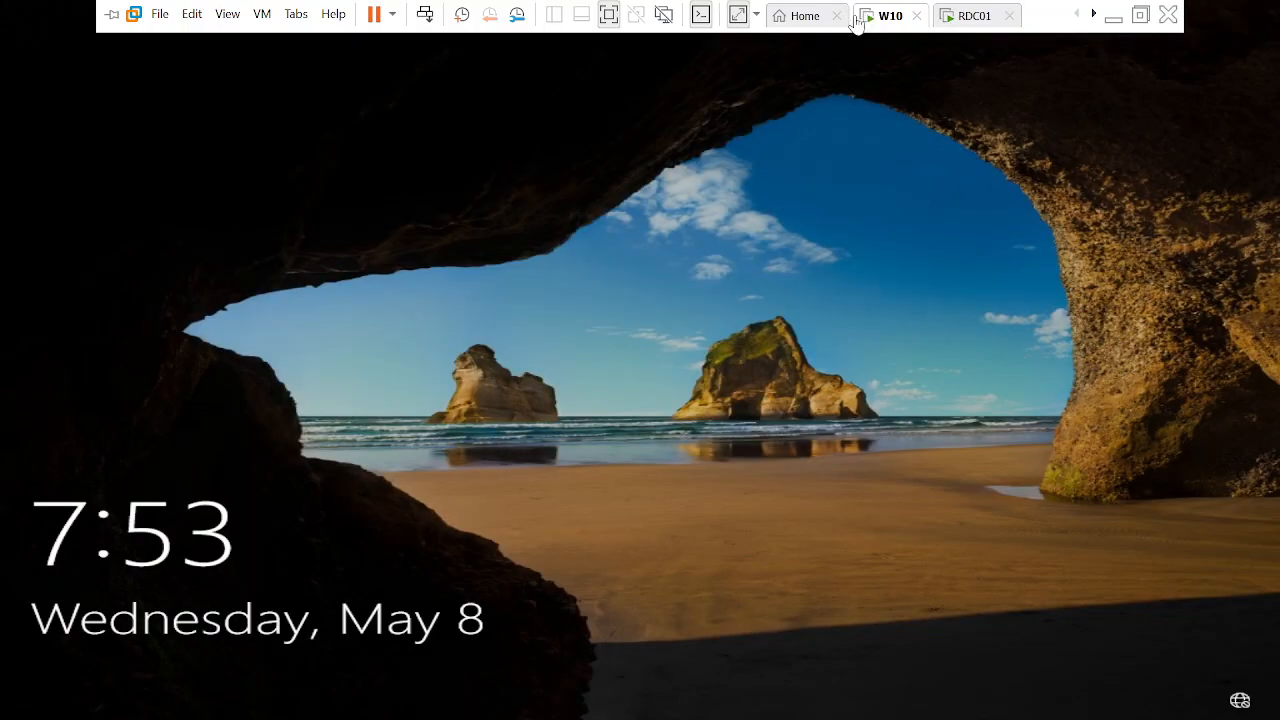
Sign back in to W10 with the user's password via Send Ctrl+Alt+Del
right_click(878, 14)
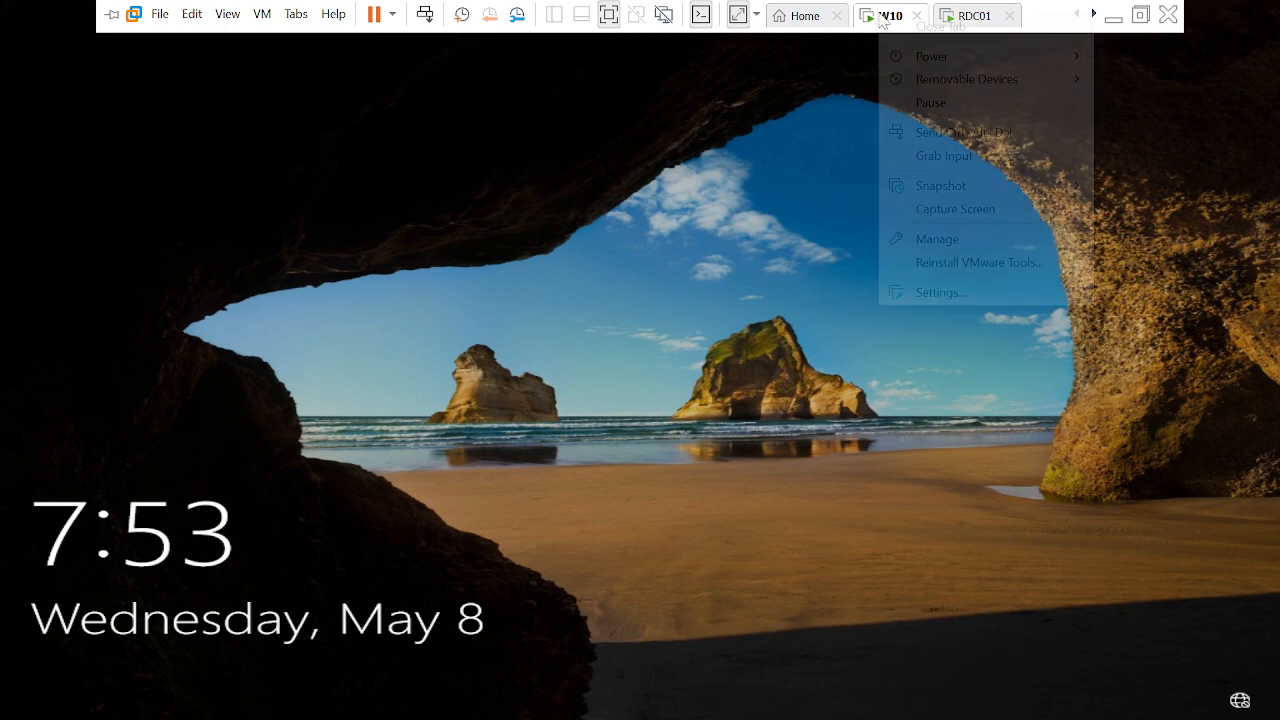
left_click(930, 134)
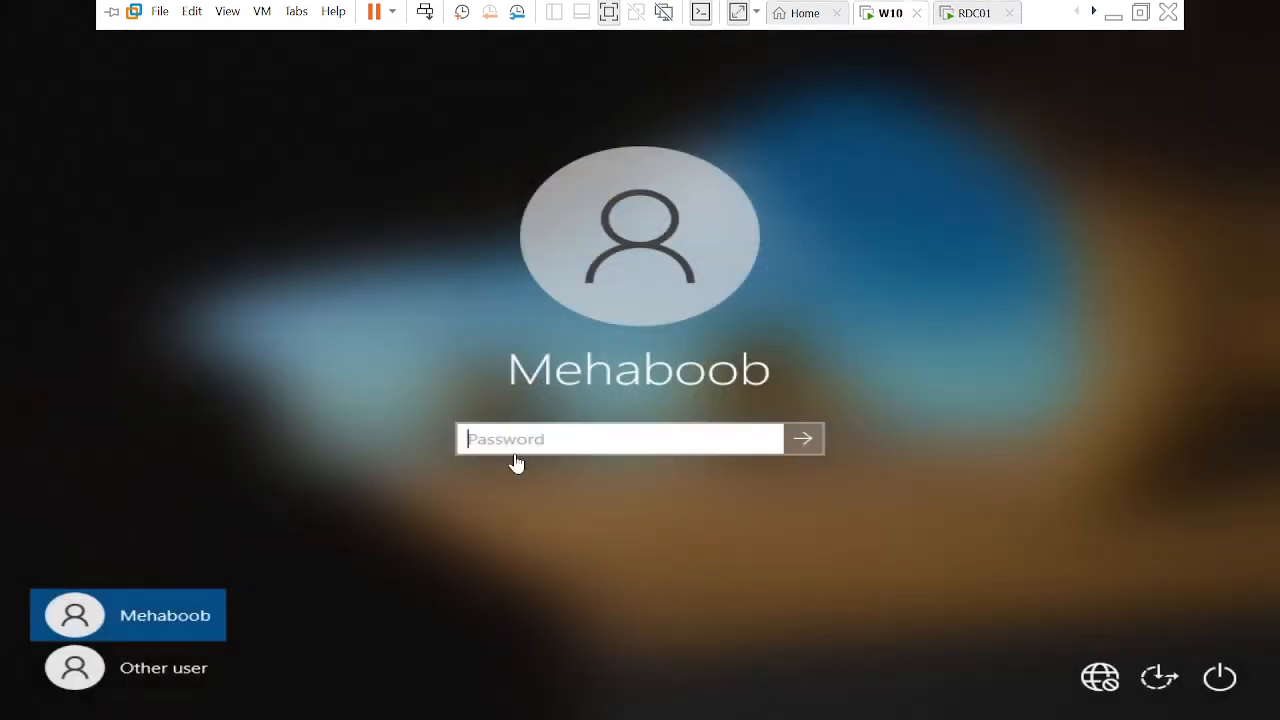
left_click(540, 451)
type("*******")
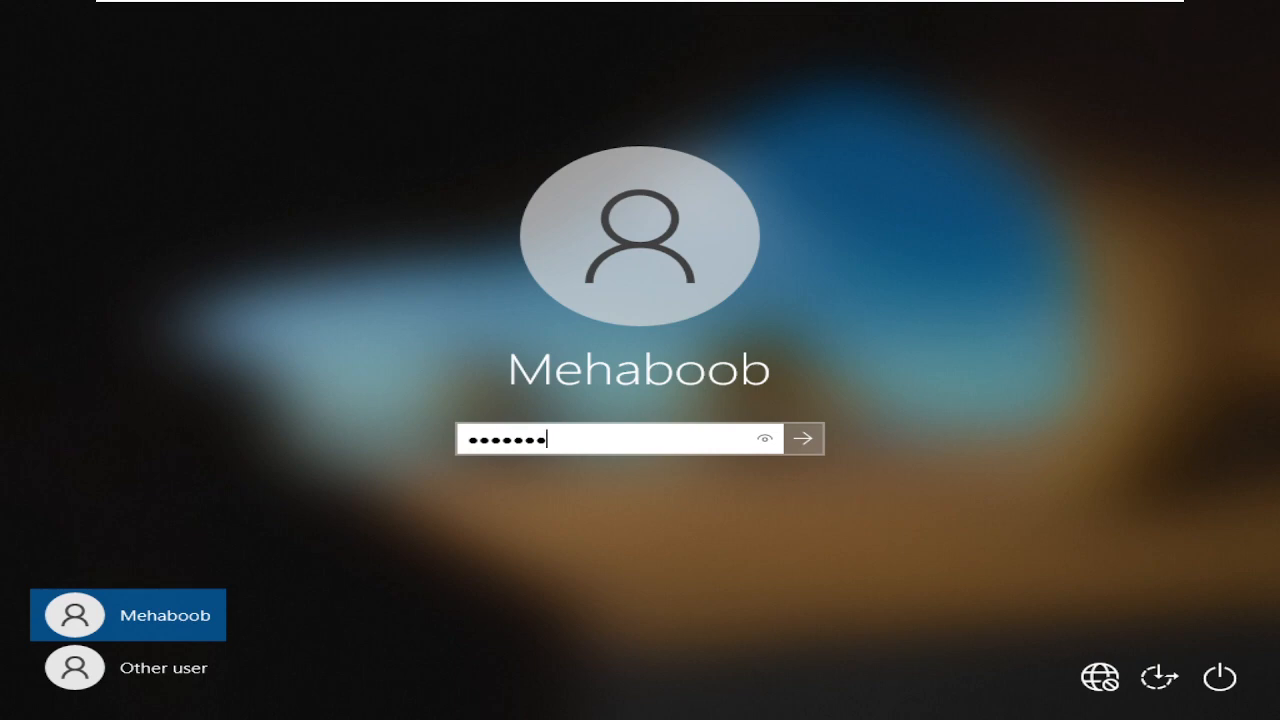
type("*****")
key("Return")
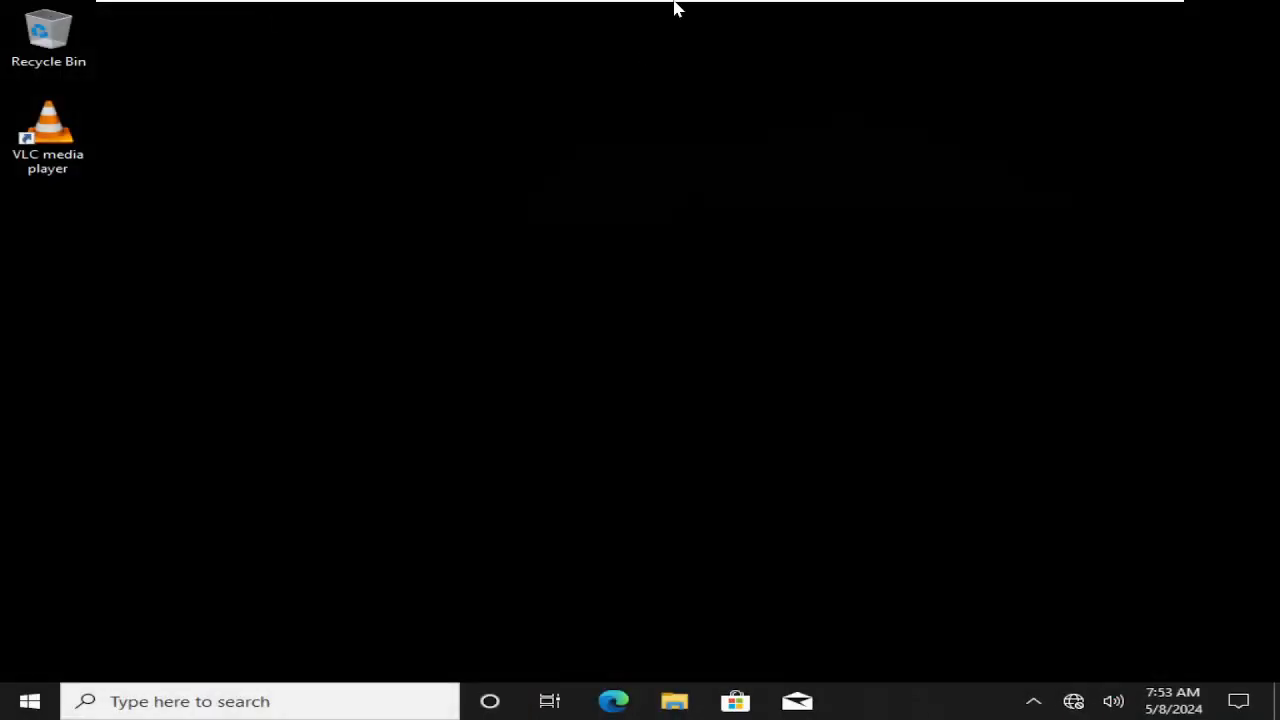
mouse_move(878, 4)
Launch a Command Prompt from the Run box with cmd
key("super+r")
type("cmd")
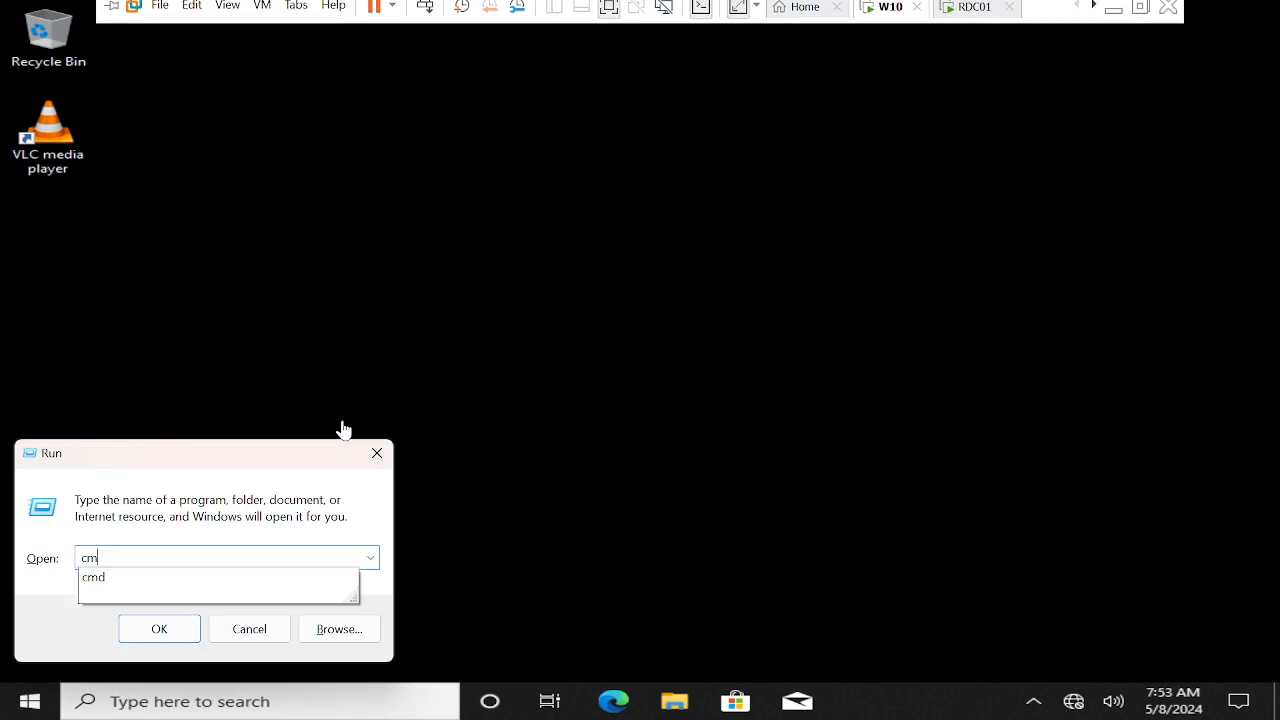
key("Return")
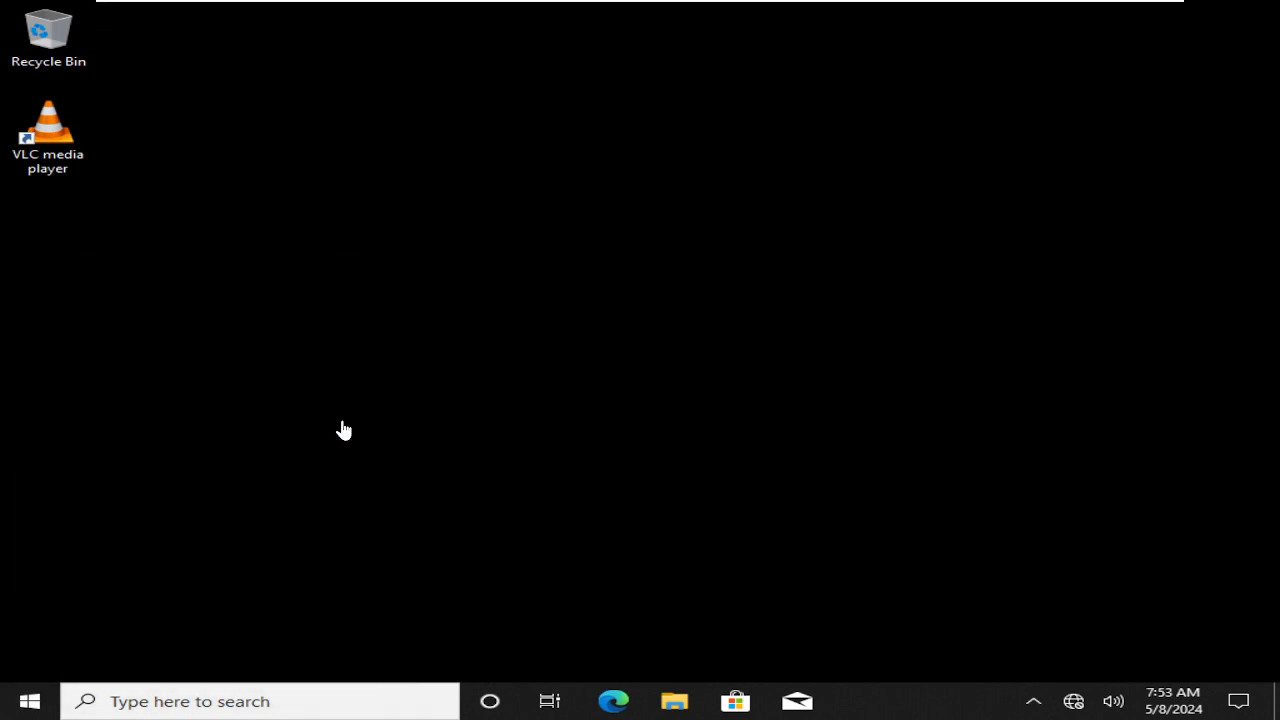
Run rsop, browse User Configuration's Software, Windows and Security Settings, then close without saving
type("r")
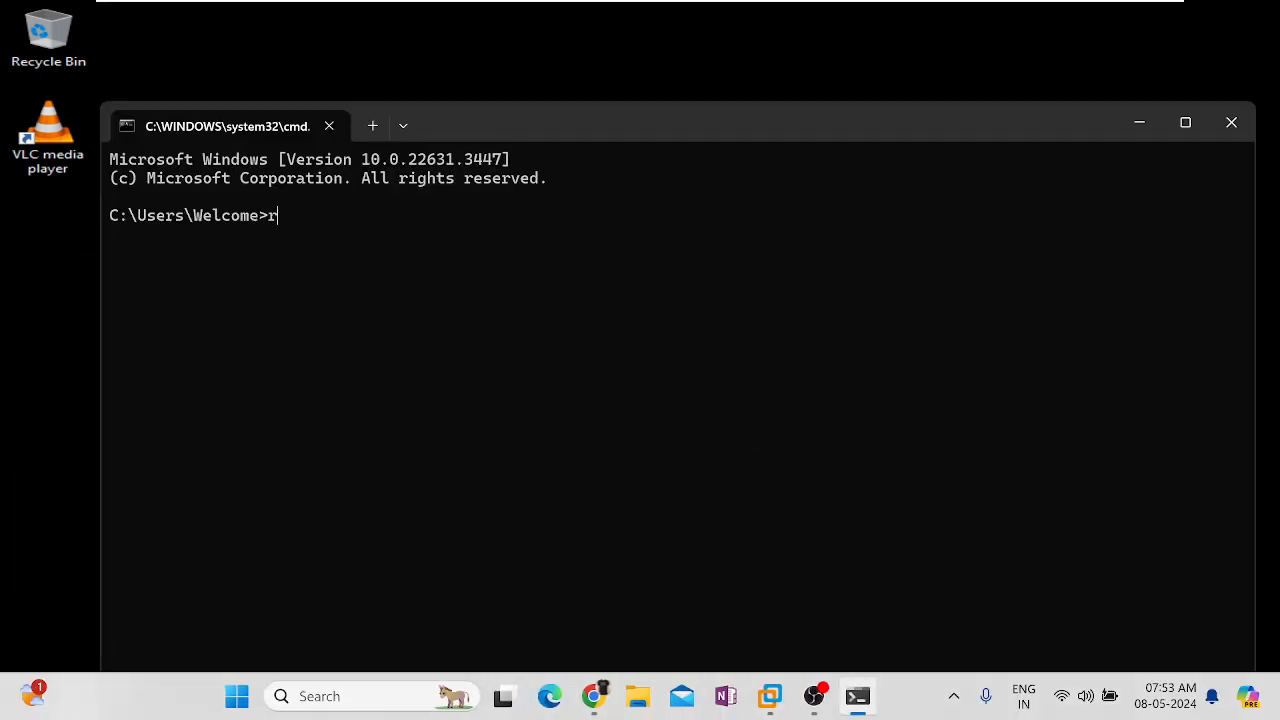
type("sop")
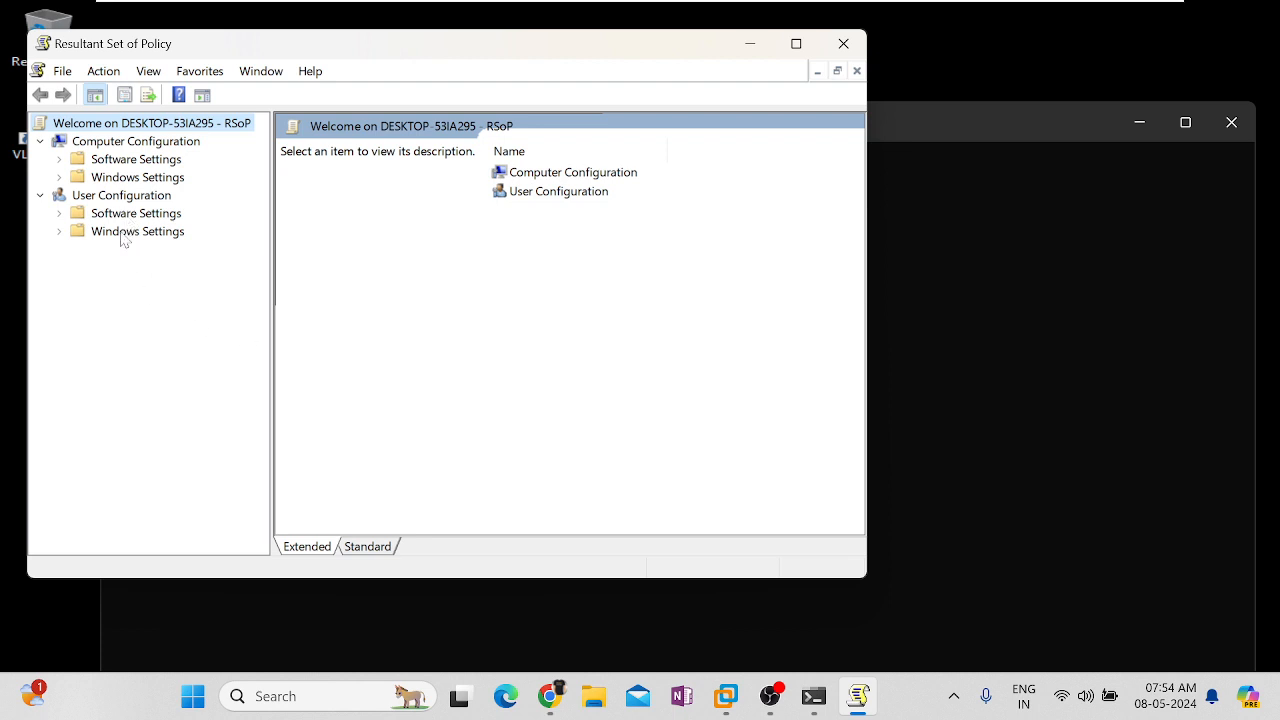
left_click(133, 216)
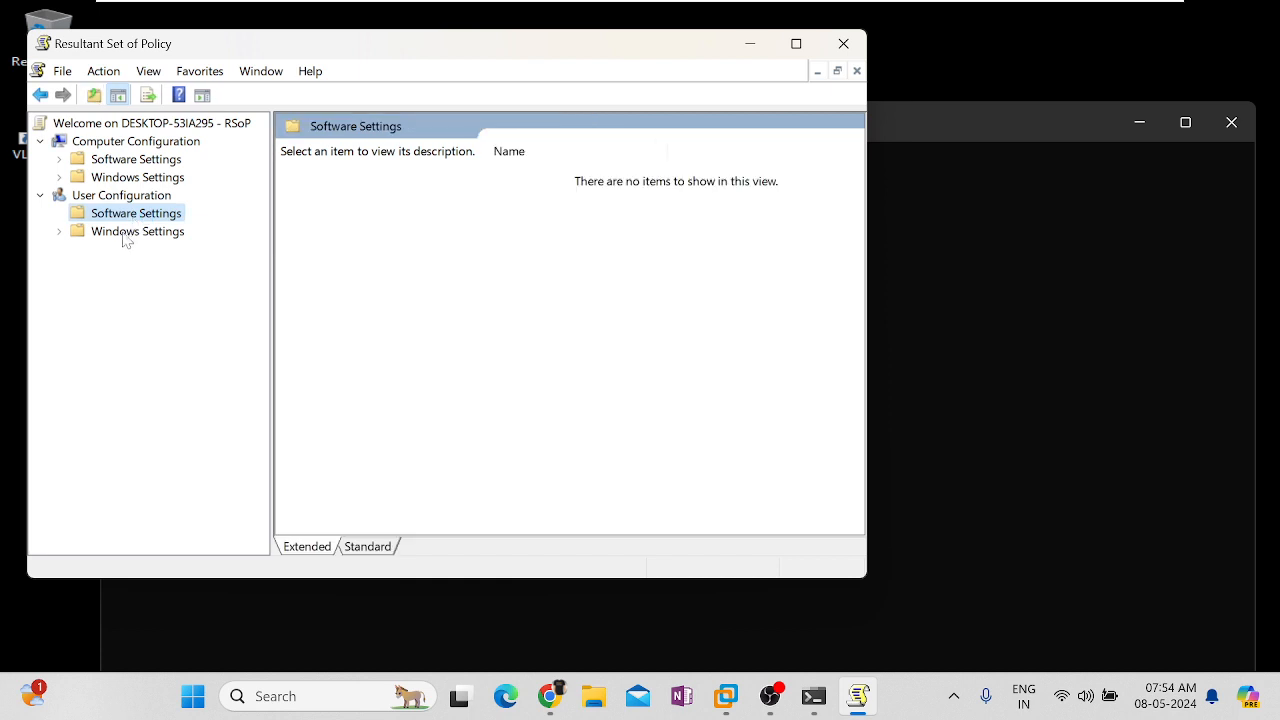
left_click(77, 232)
left_click(77, 232)
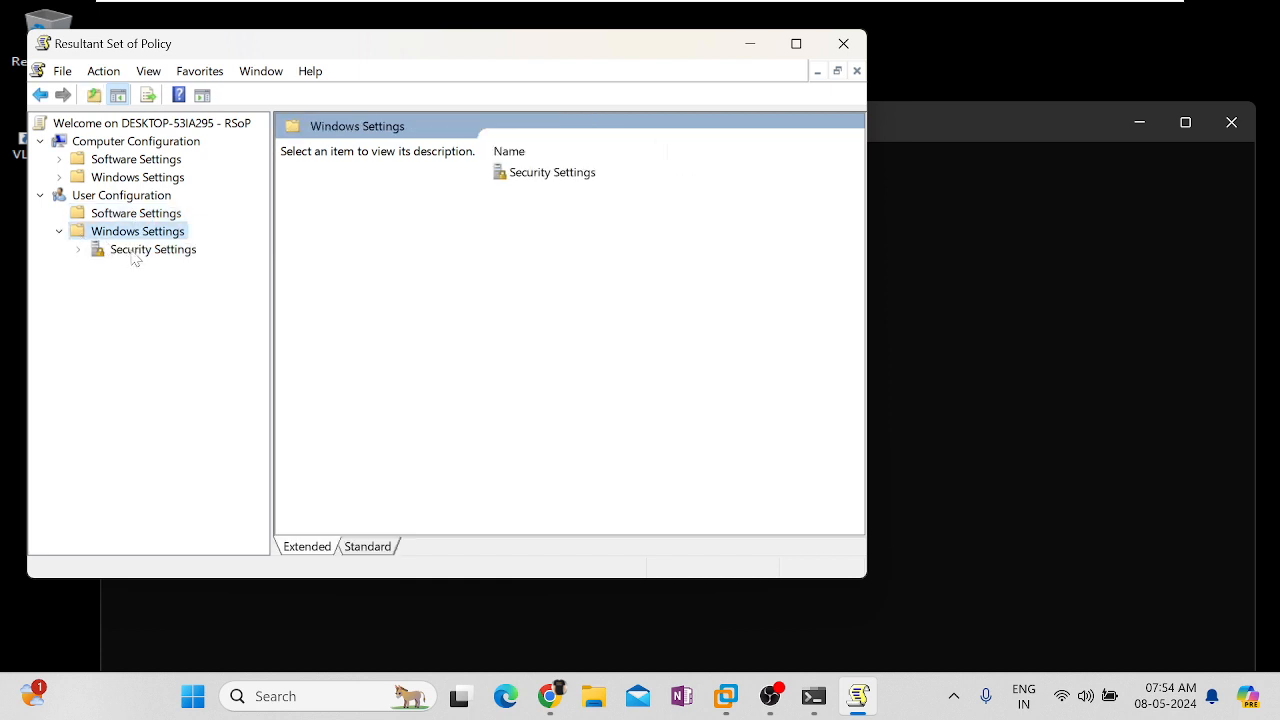
left_click(78, 249)
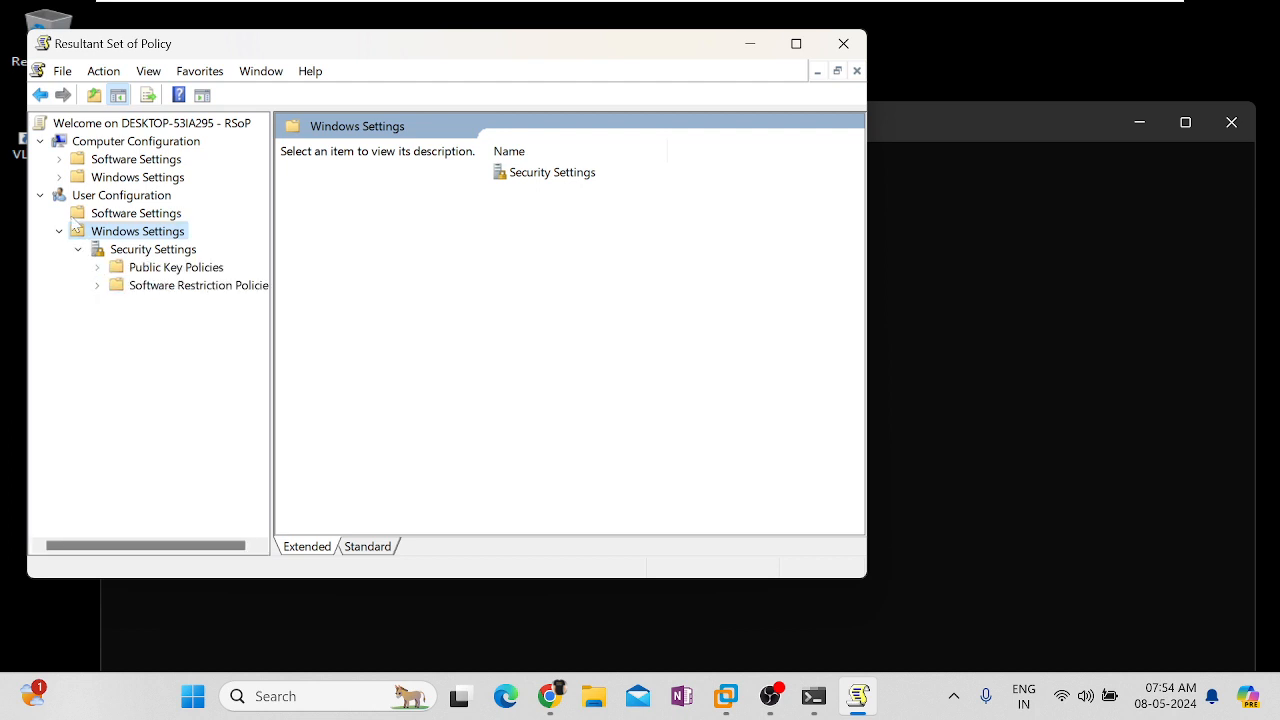
left_click(98, 213)
left_click(112, 196)
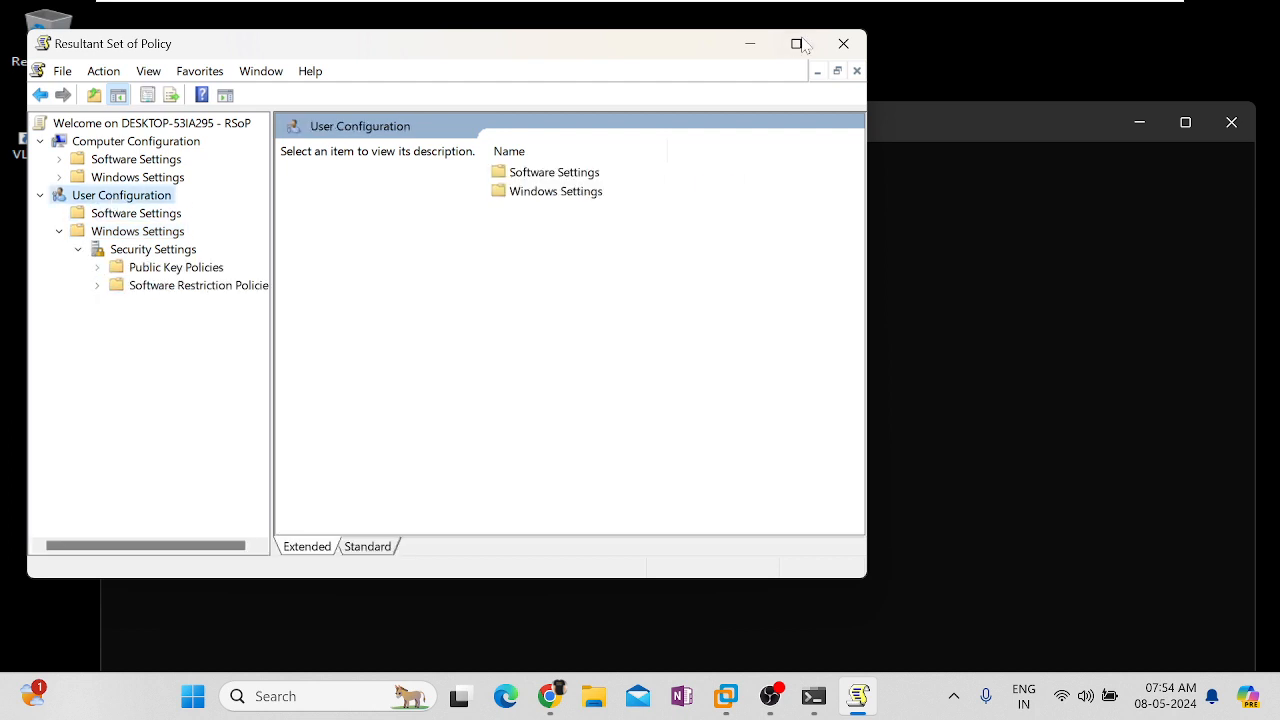
left_click(840, 44)
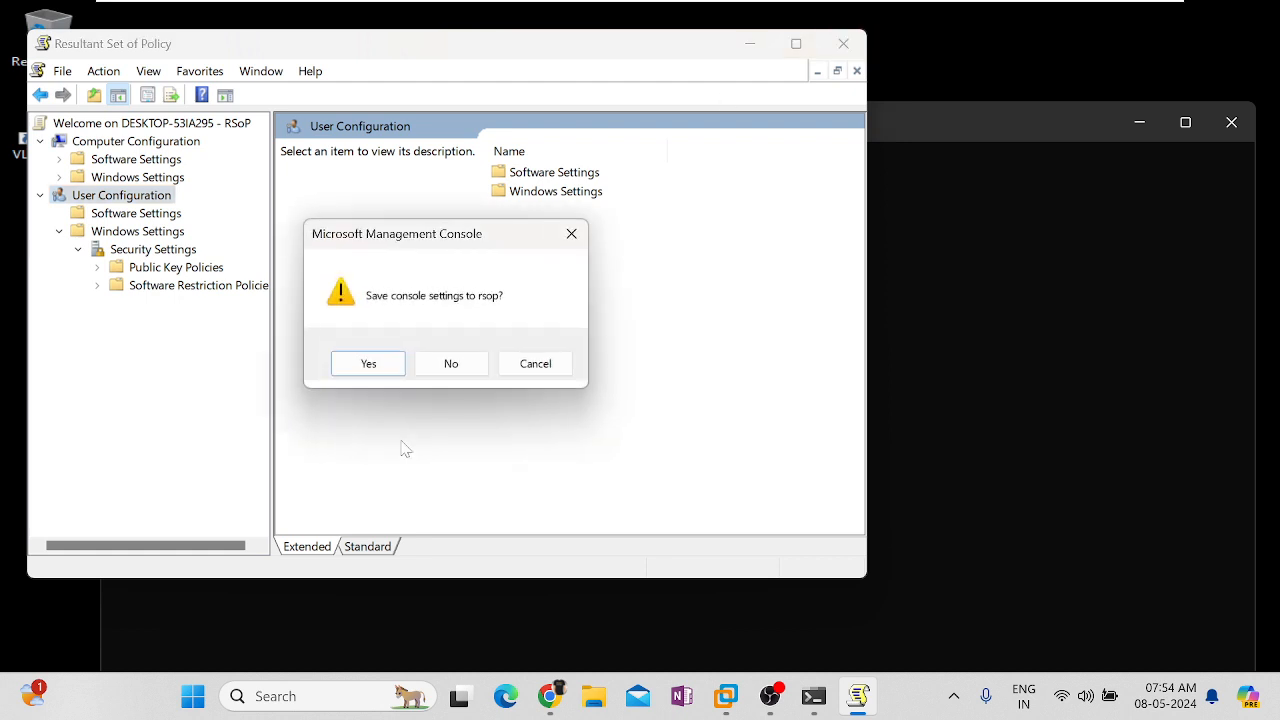
left_click(452, 363)
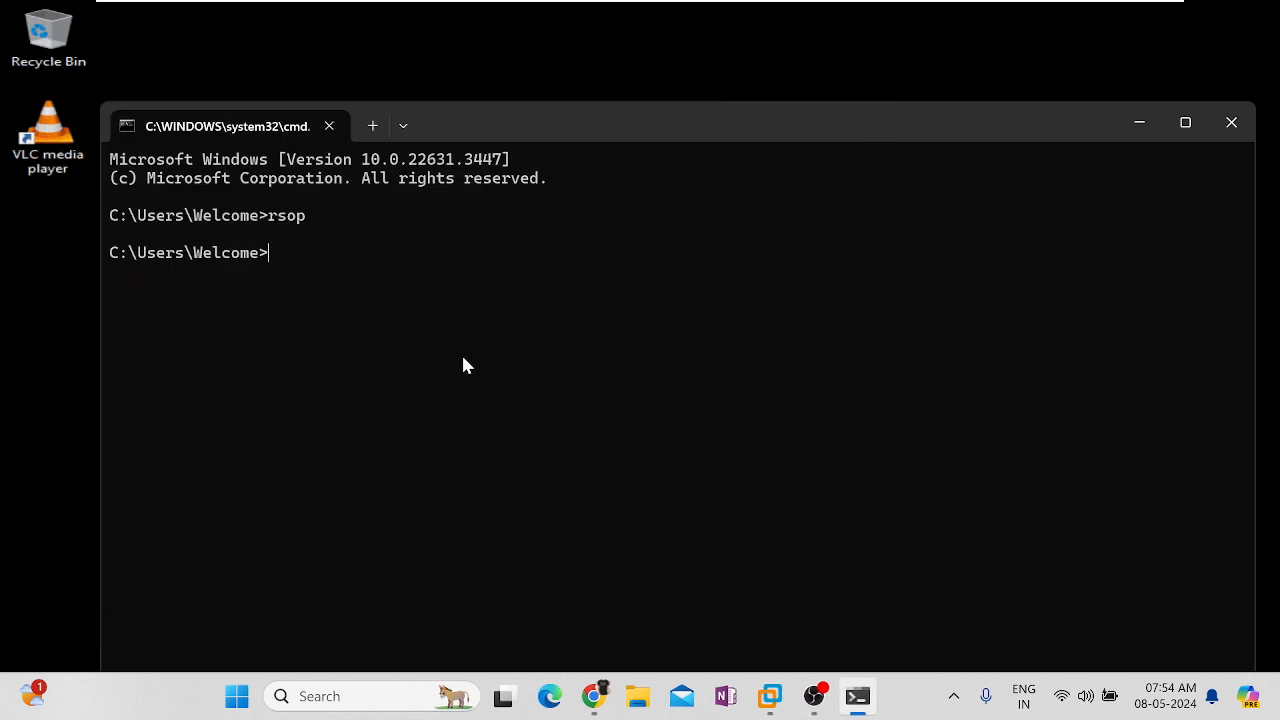
Run gpupdate in the Command Prompt, then switch to the RDC01 server
type("gpupdate")
key("Return")
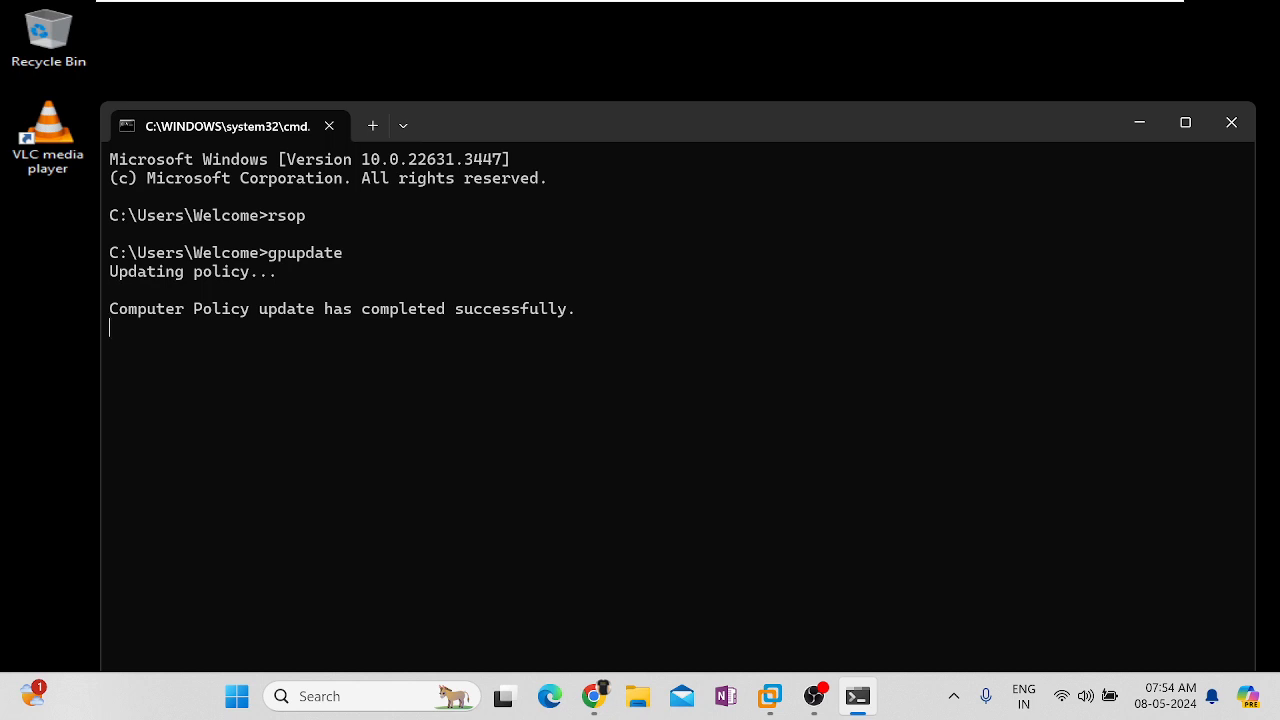
mouse_move(823, 6)
left_click(966, 20)
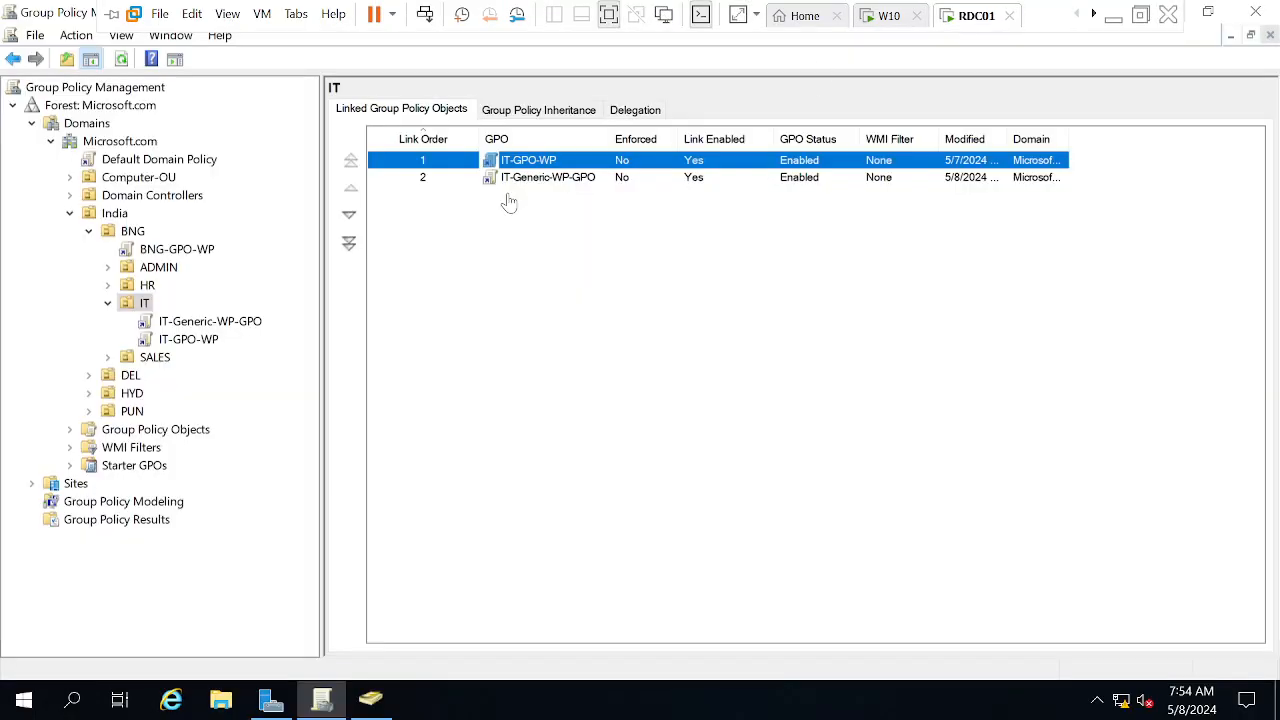
Move the IT-GPO-WP link down so IT-Generic-WP-GPO is link order 1, and refresh
left_click(352, 222)
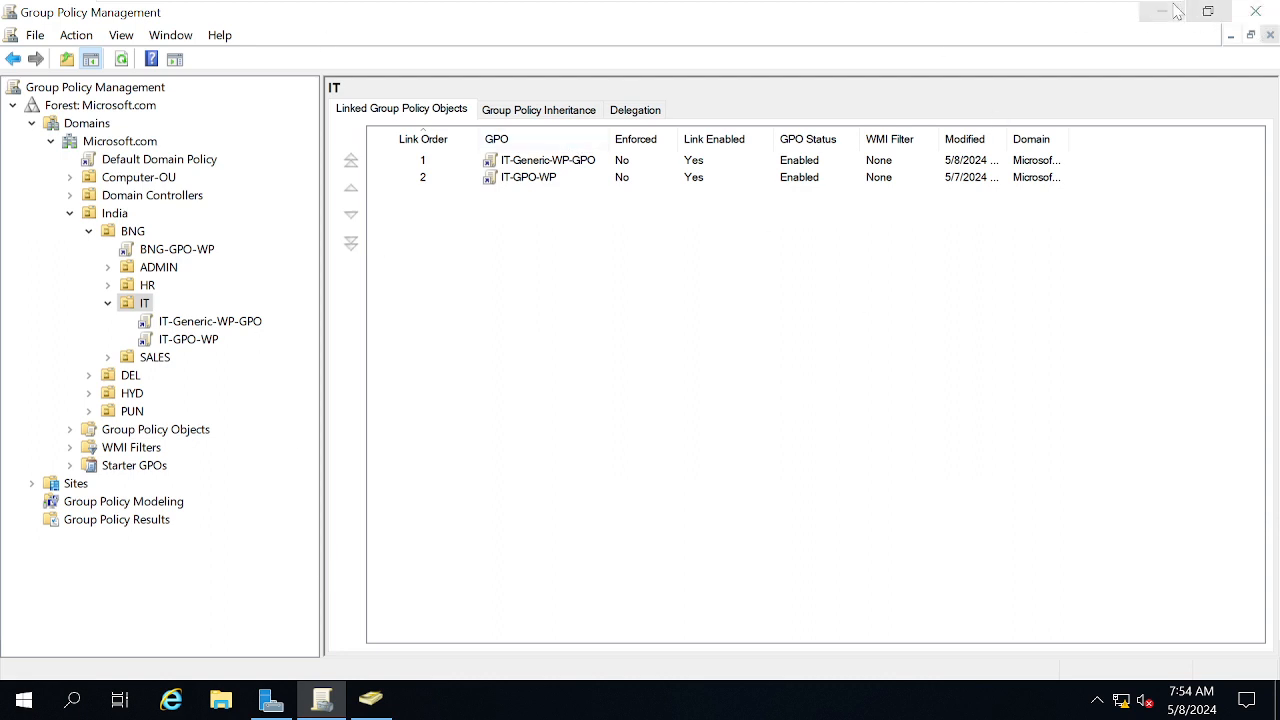
mouse_move(795, 8)
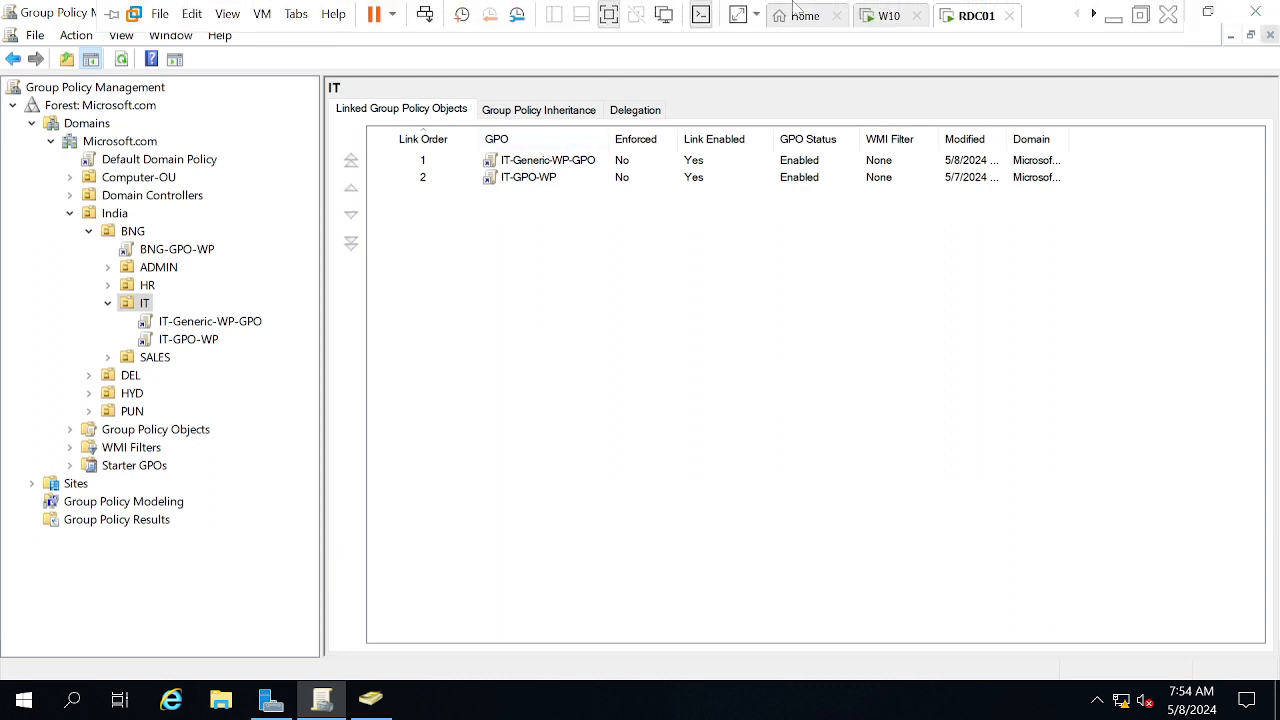
left_click(121, 62)
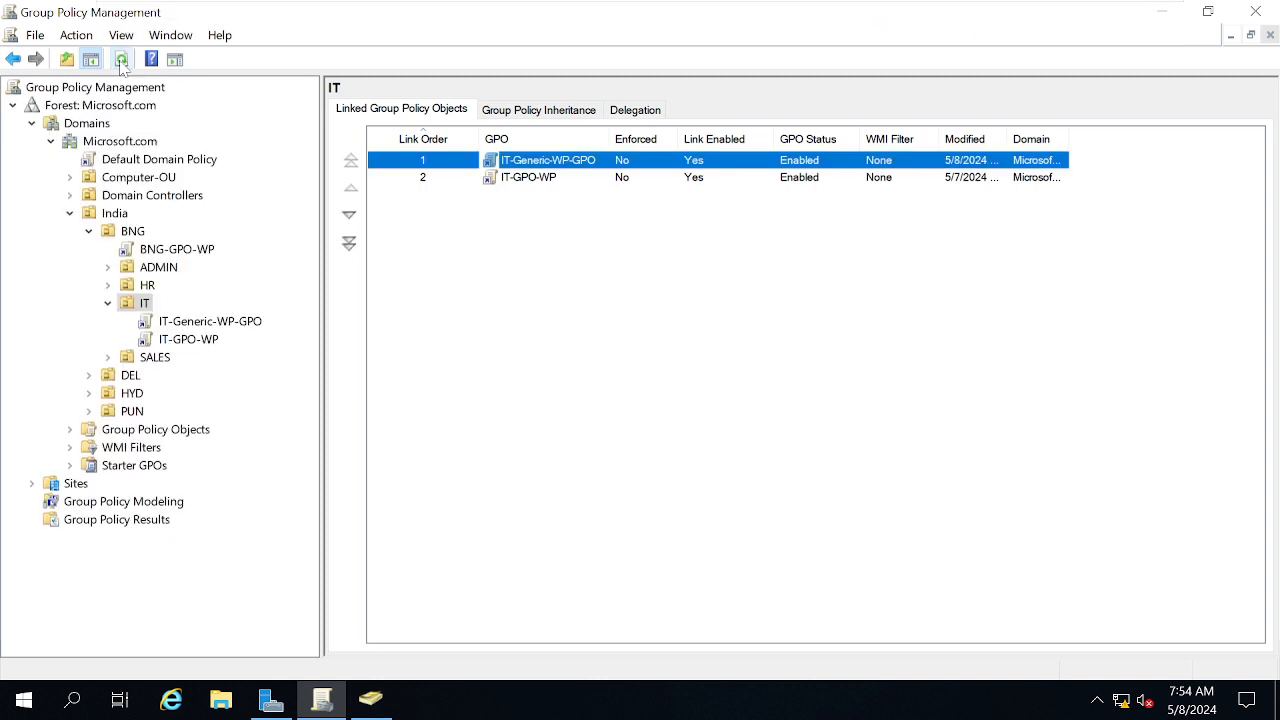
mouse_move(925, 9)
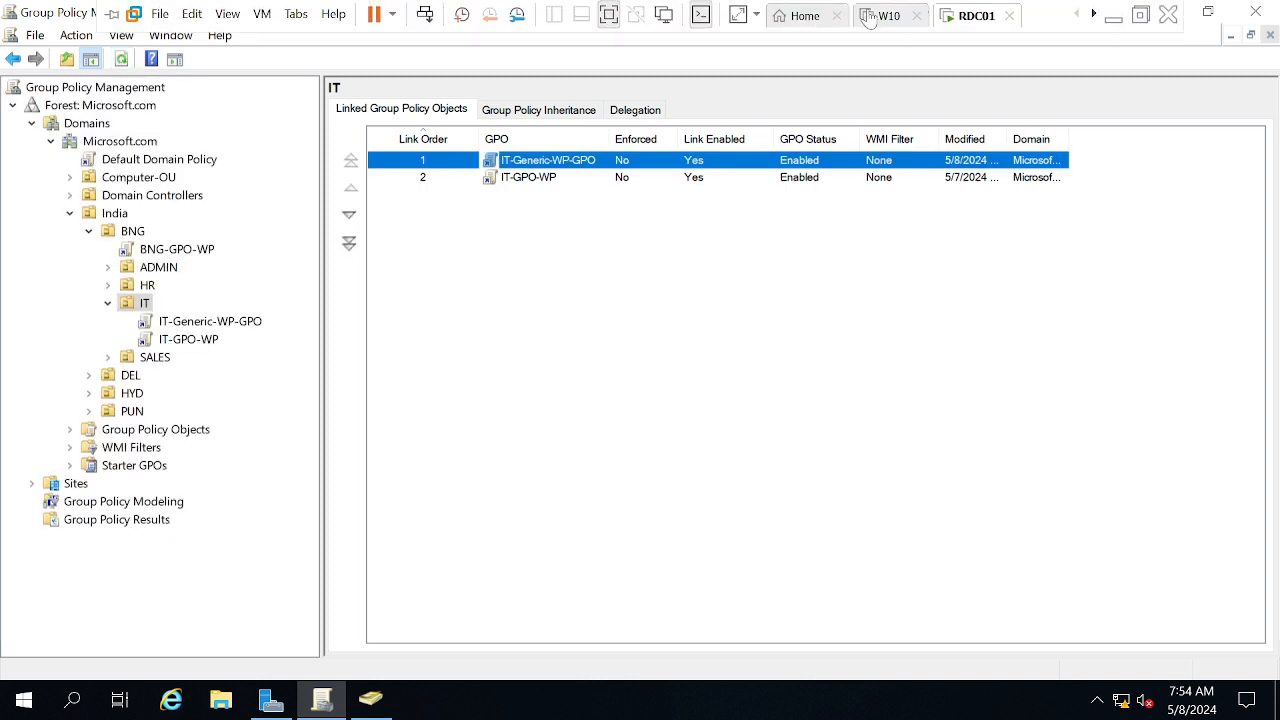
left_click(880, 16)
Open a command prompt on W10 and run gpupdate /force
key("super+r")
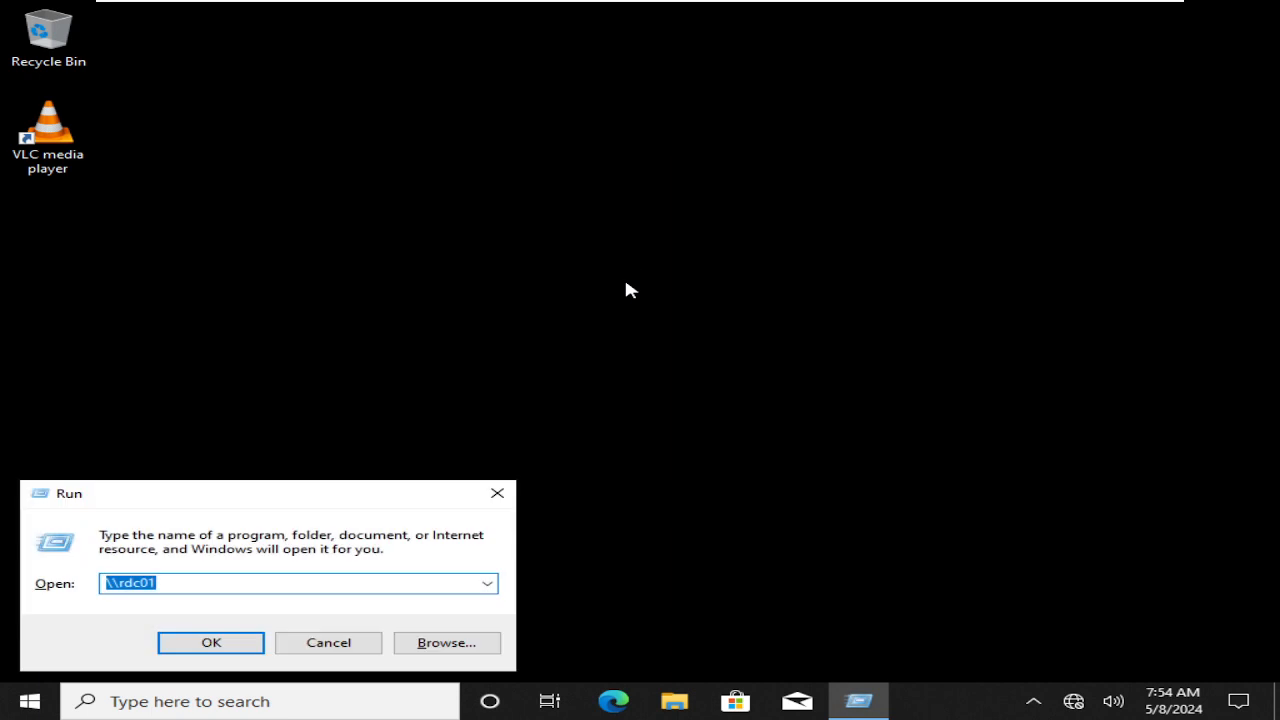
type("cmd")
key("Return")
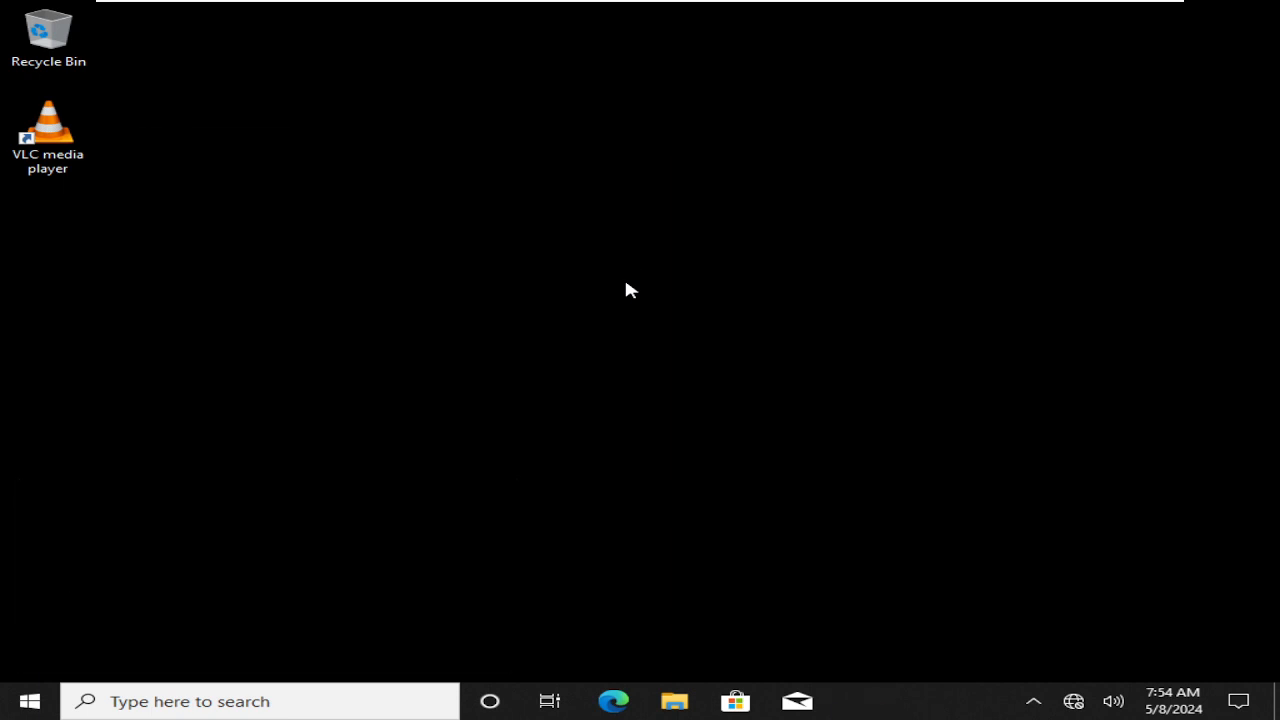
type("gpupdate")
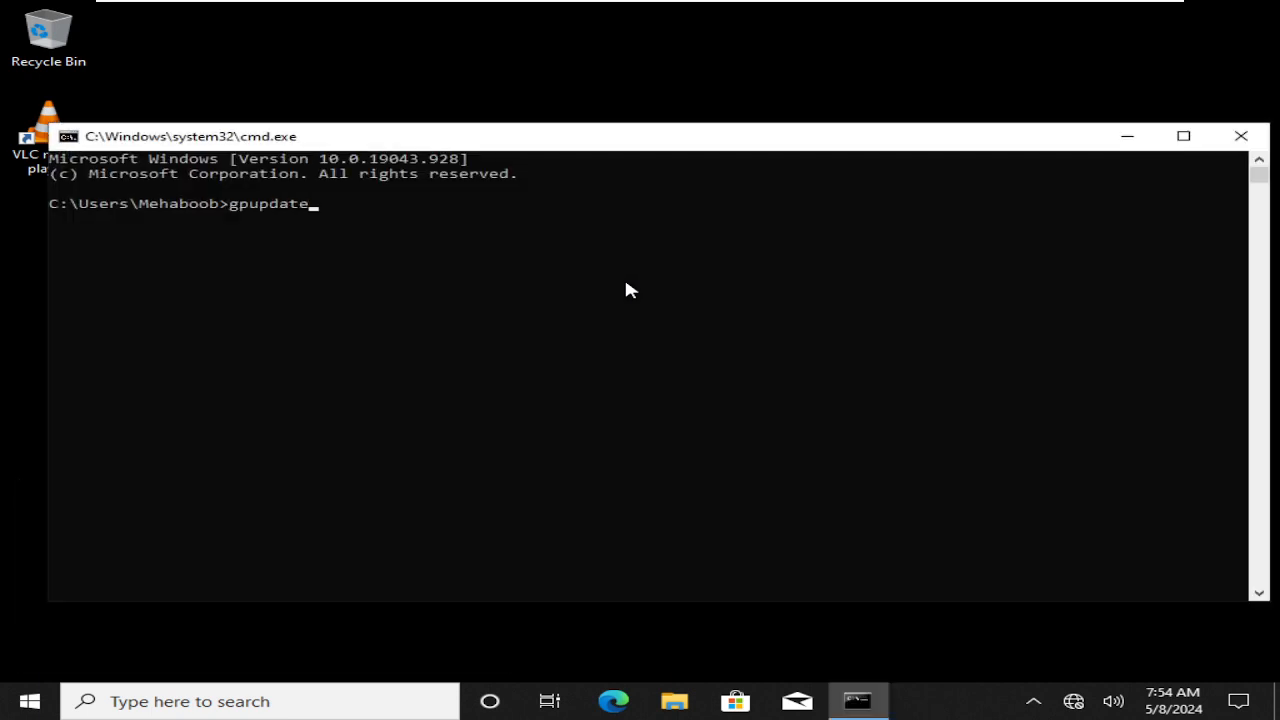
type(" /force")
key("Return")
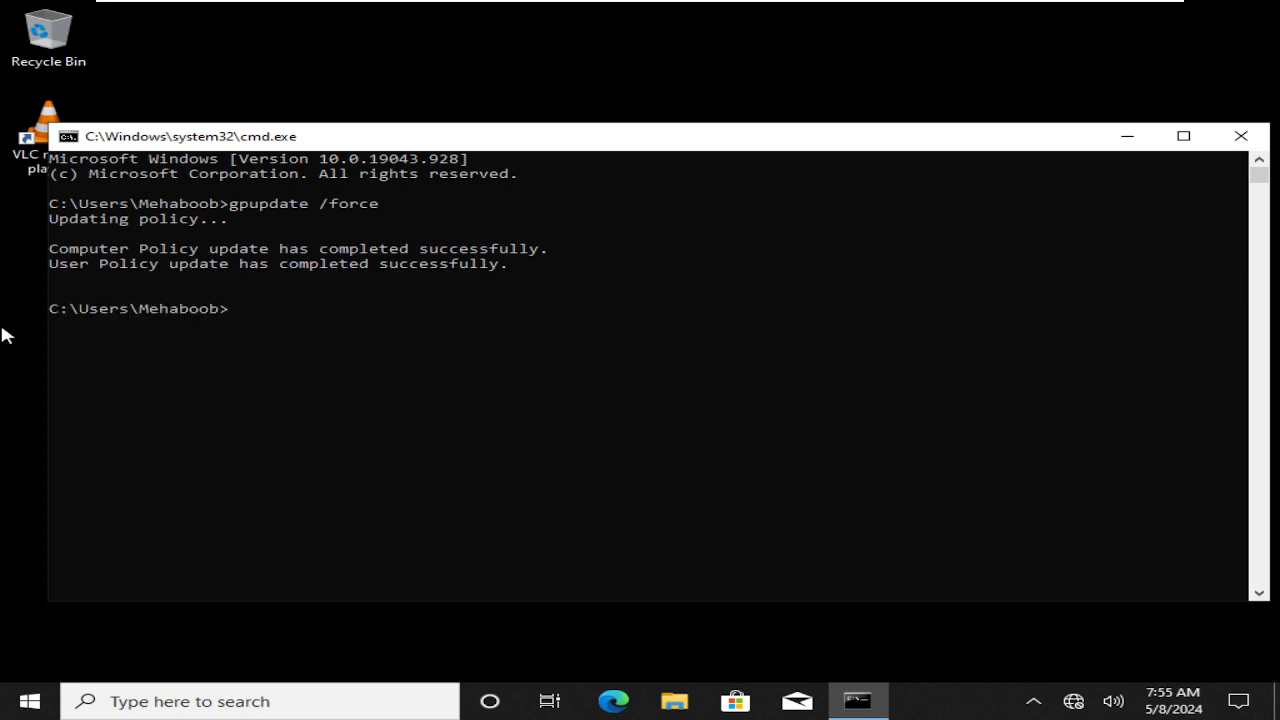
Sign the W10 user out with the logoff command
left_click(483, 415)
type("logoff")
key("Return")
mouse_move(645, 9)
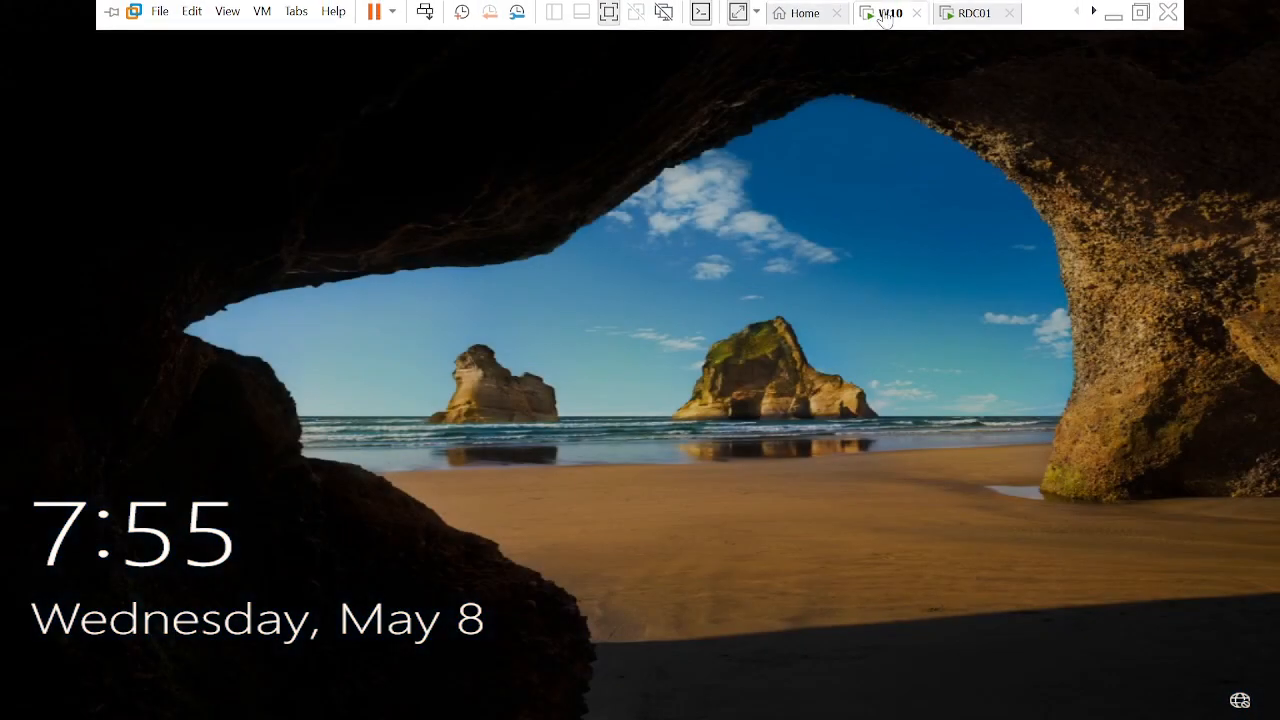
Send Ctrl+Alt+Del to W10 and sign in with the account password to reveal the new wallpaper
right_click(884, 18)
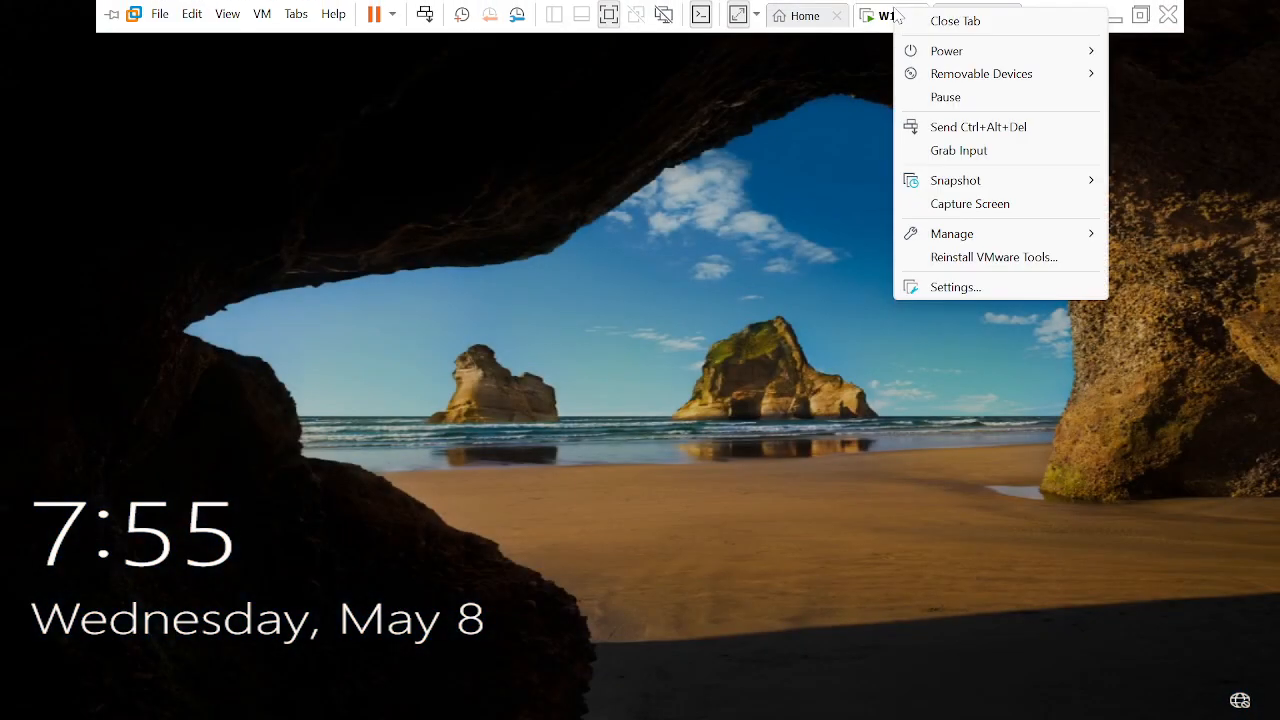
left_click(963, 130)
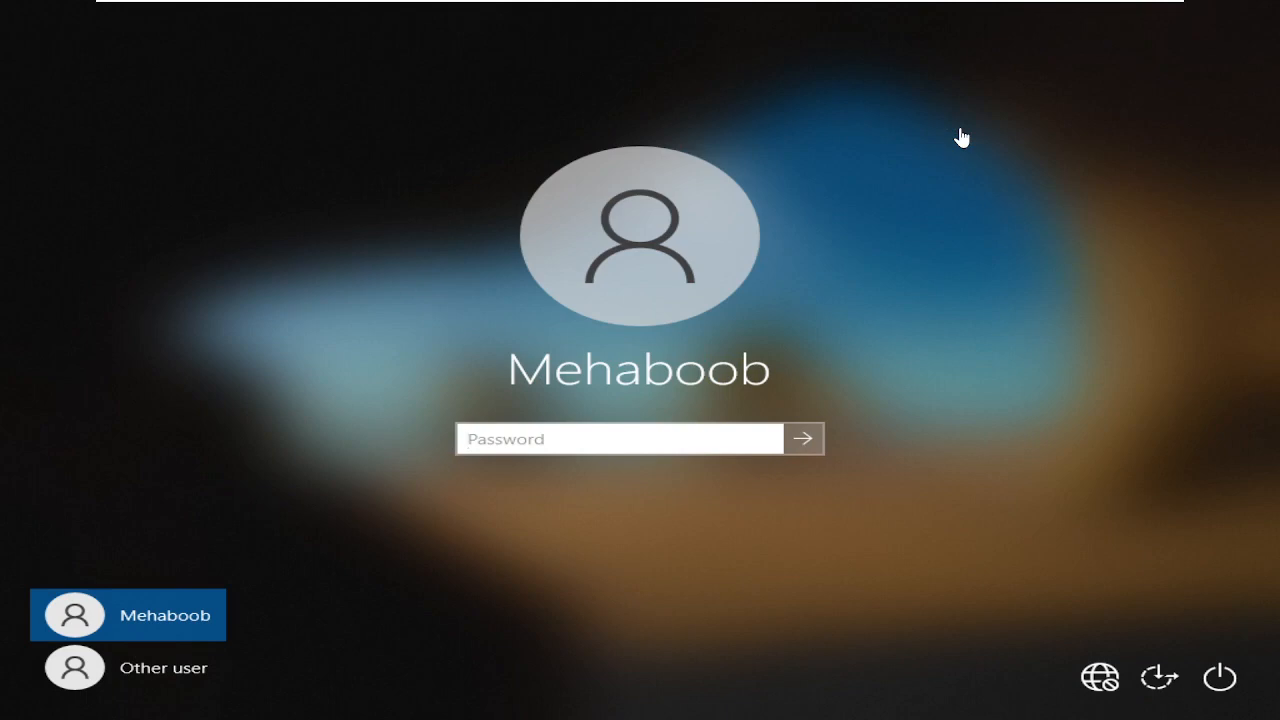
left_click(563, 450)
type("••")
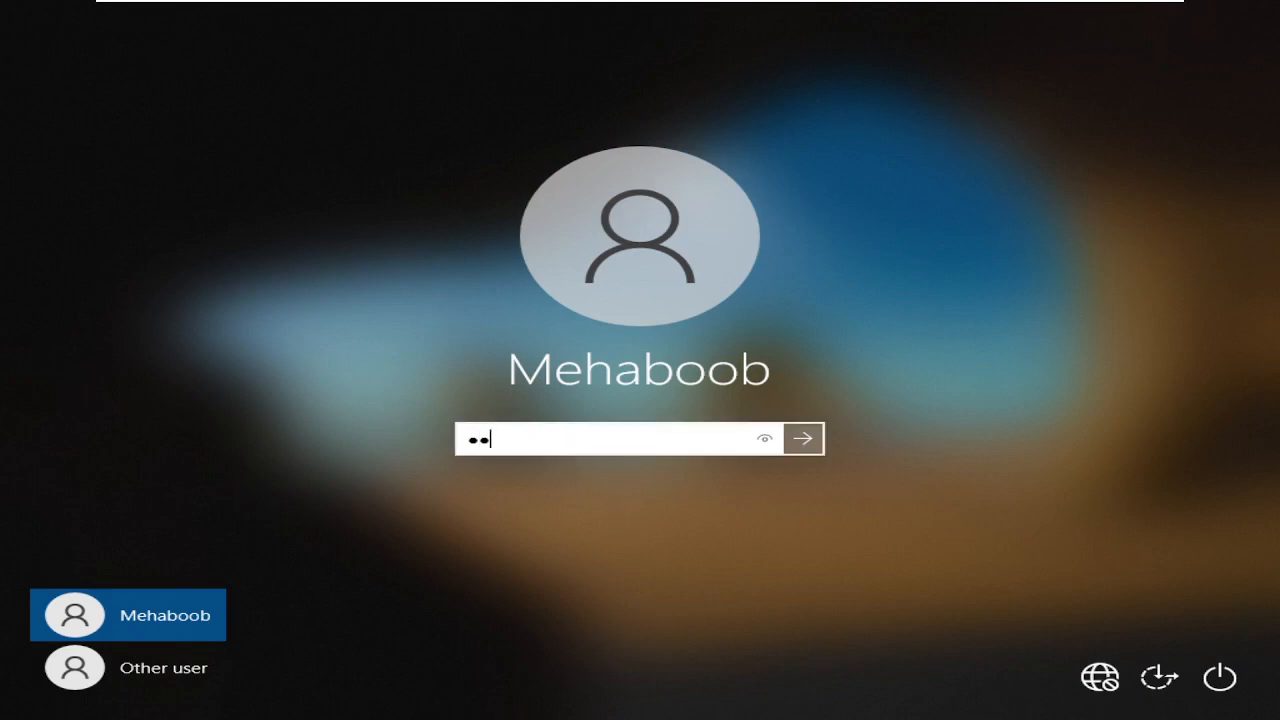
type("••••••••••")
key("Return")
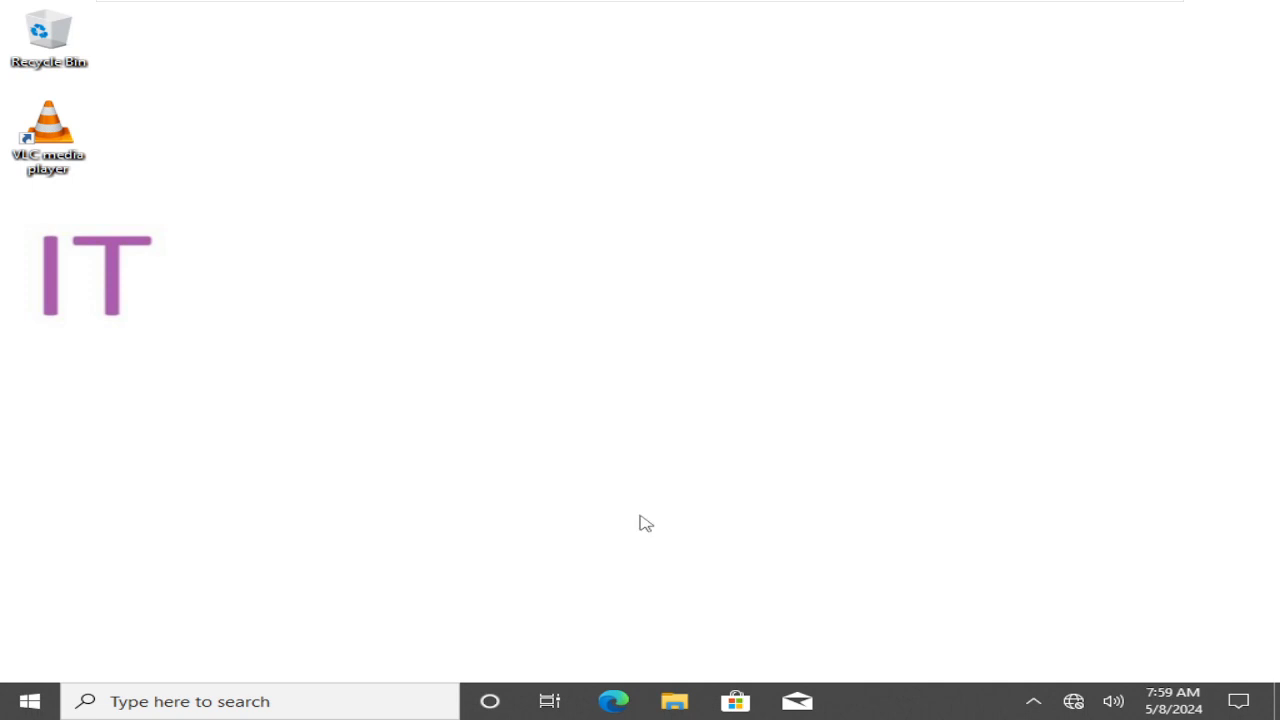
On RDC01, select the IT-Generic-WP-GPO link, dismiss the warning, then minimize VMware
mouse_move(706, 5)
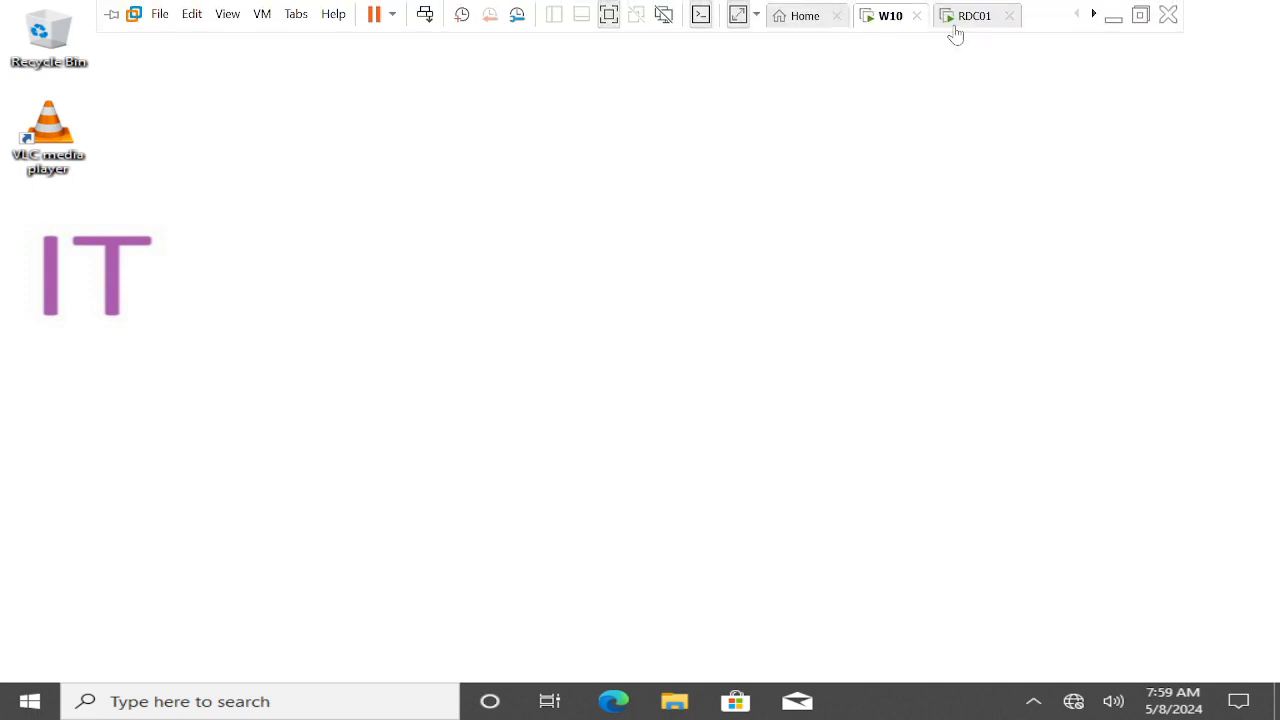
left_click(958, 26)
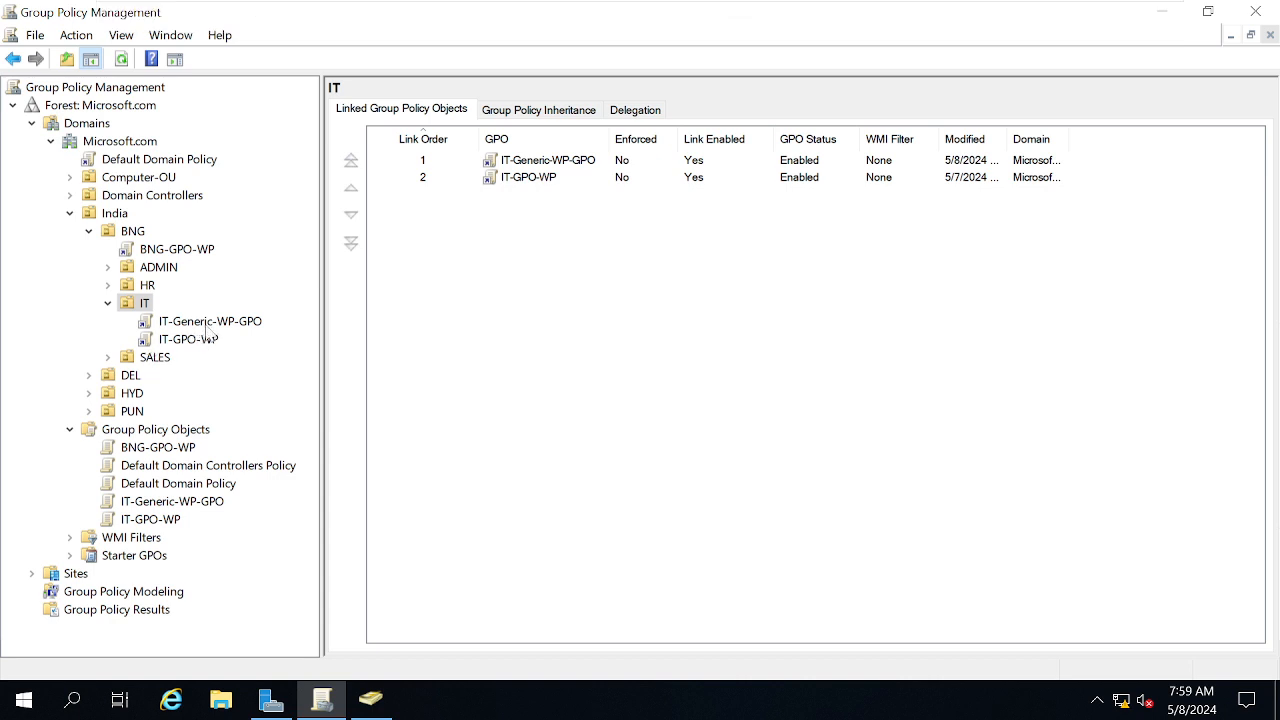
left_click(205, 322)
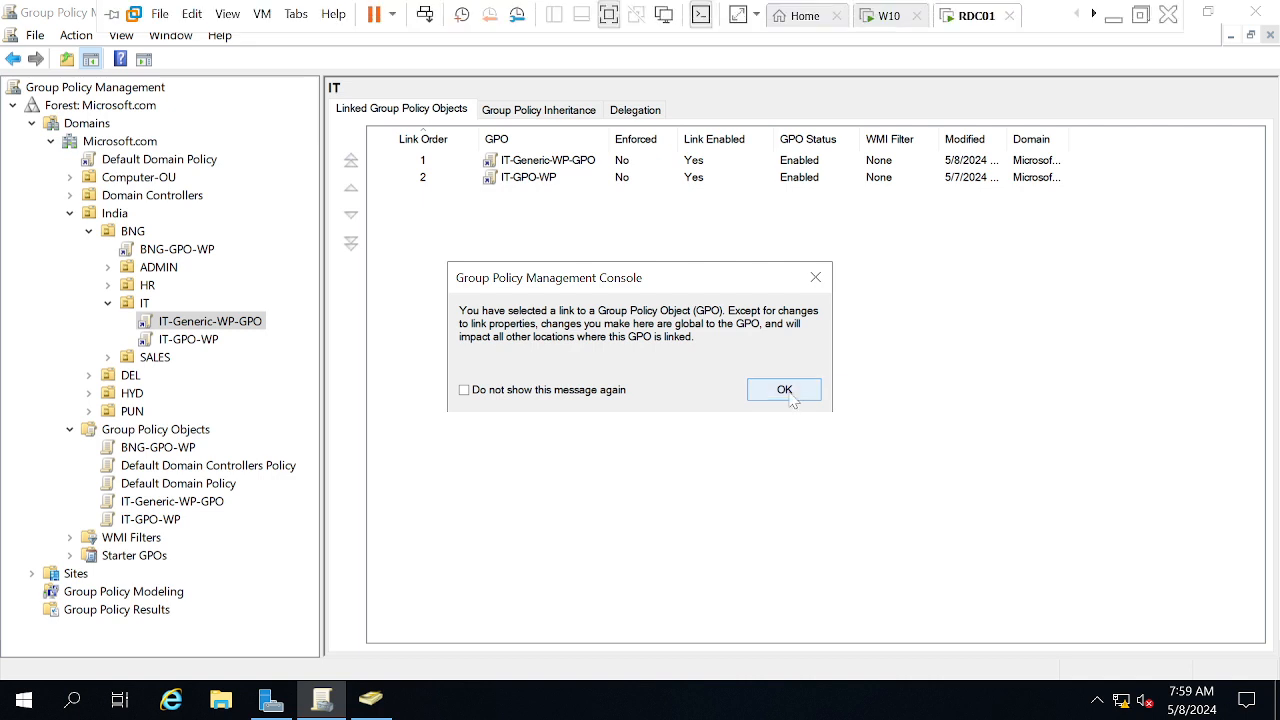
left_click(788, 394)
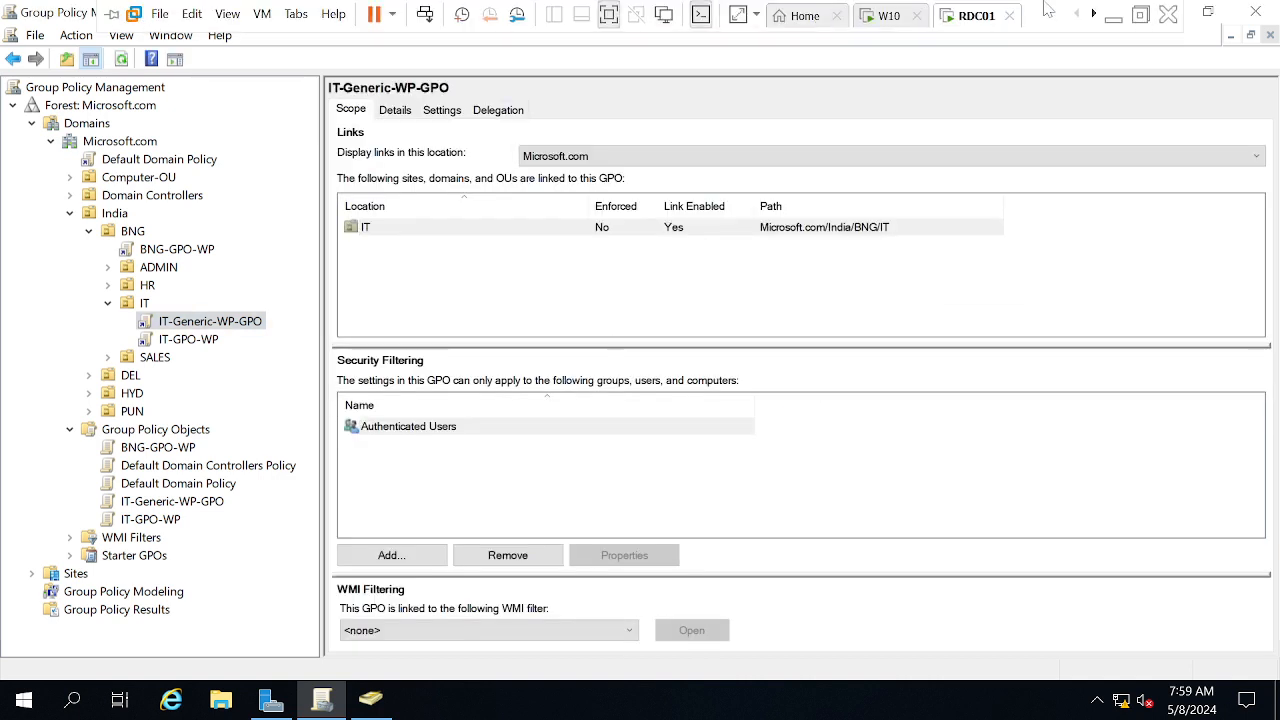
left_click(1113, 16)
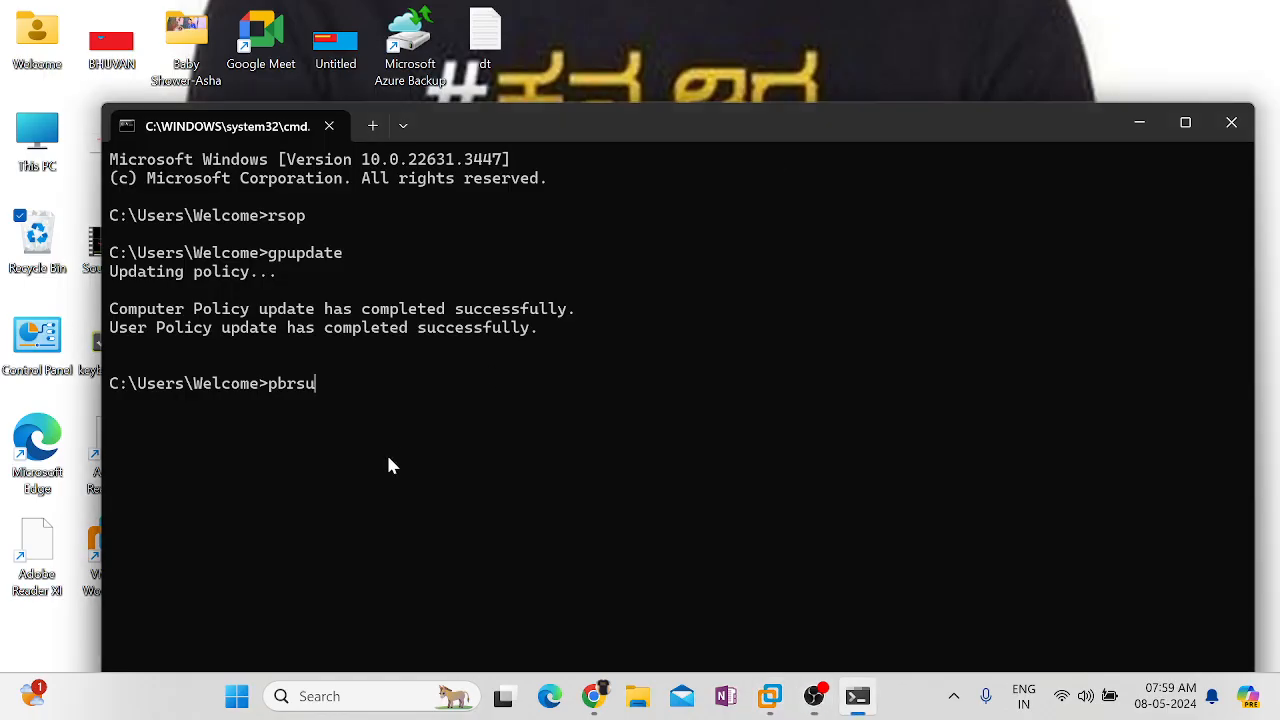
Clear the host command prompt and launch Paint through pbrush in the Run box
key("BackSpace")
key("BackSpace")
key("BackSpace")
key("BackSpace")
key("super+r")
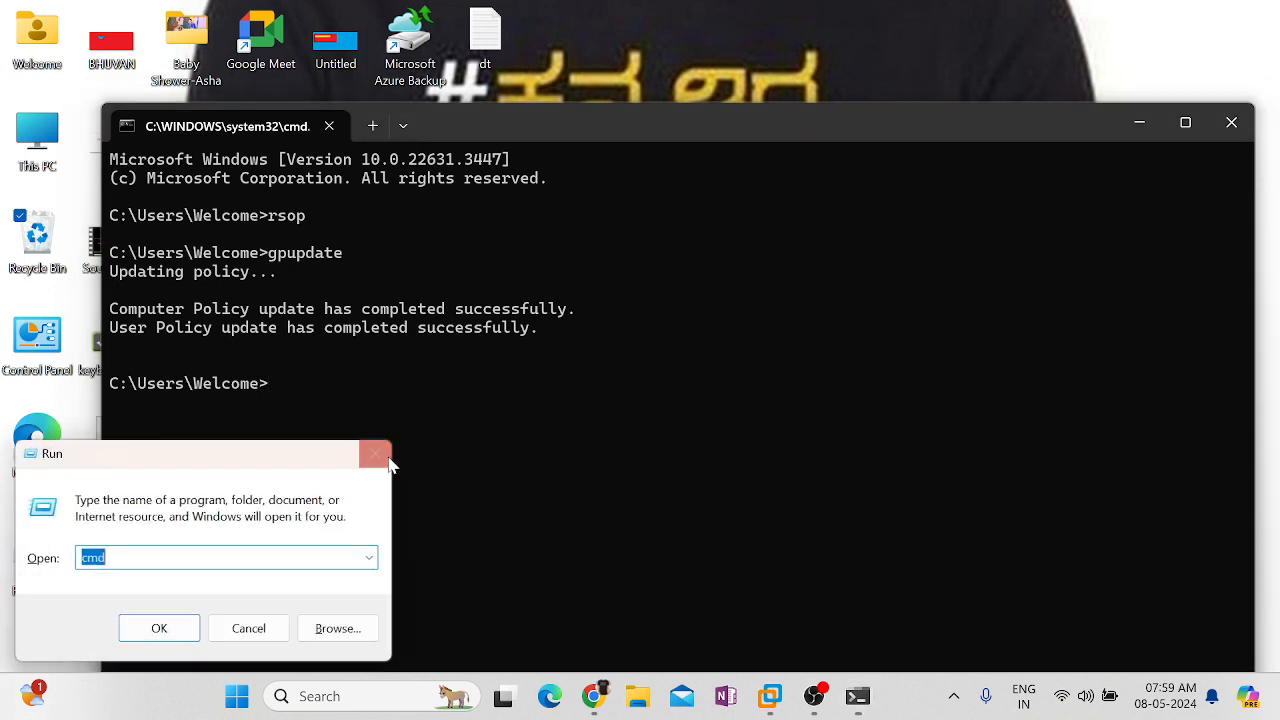
type("pbrsu")
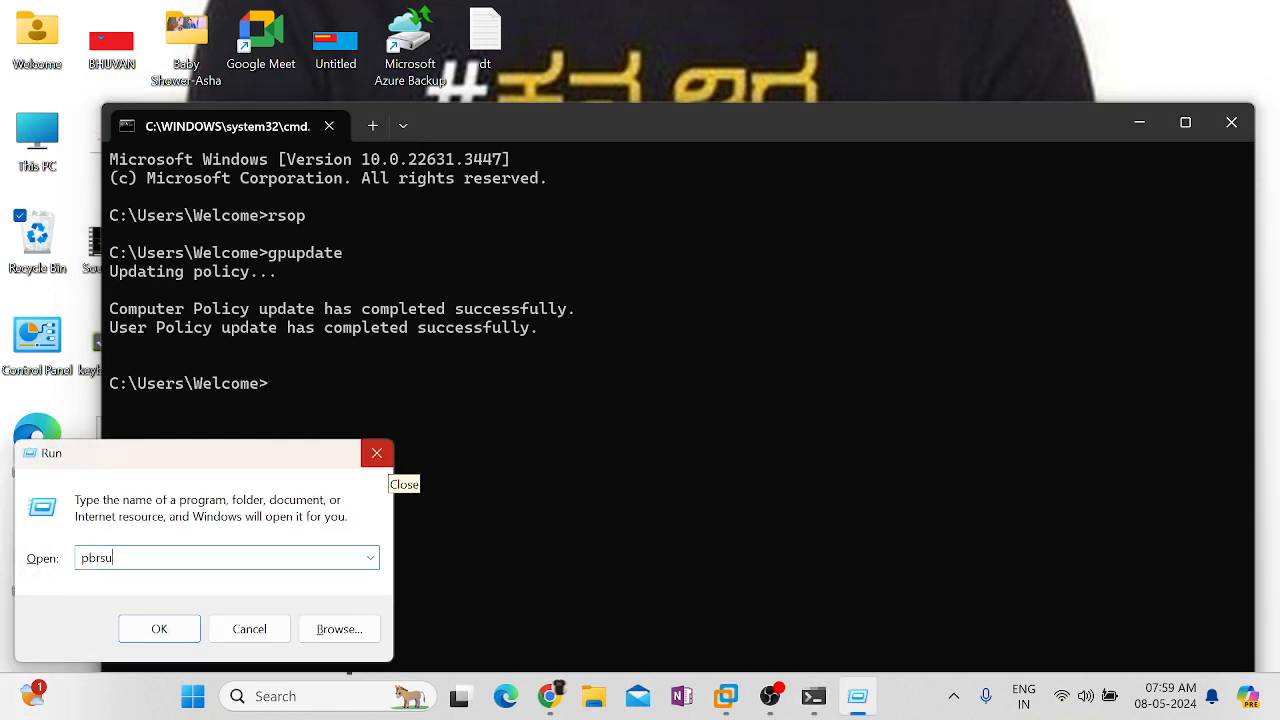
key("BackSpace")
key("BackSpace")
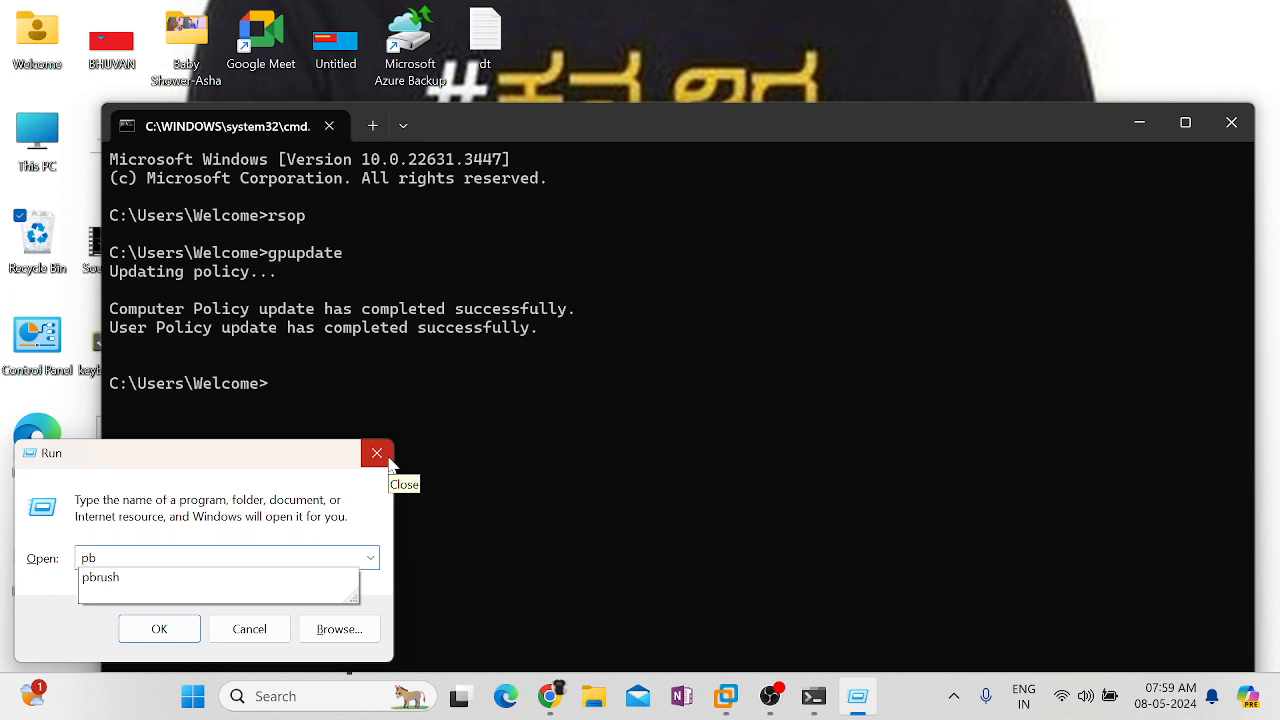
key("Down")
left_click(388, 461)
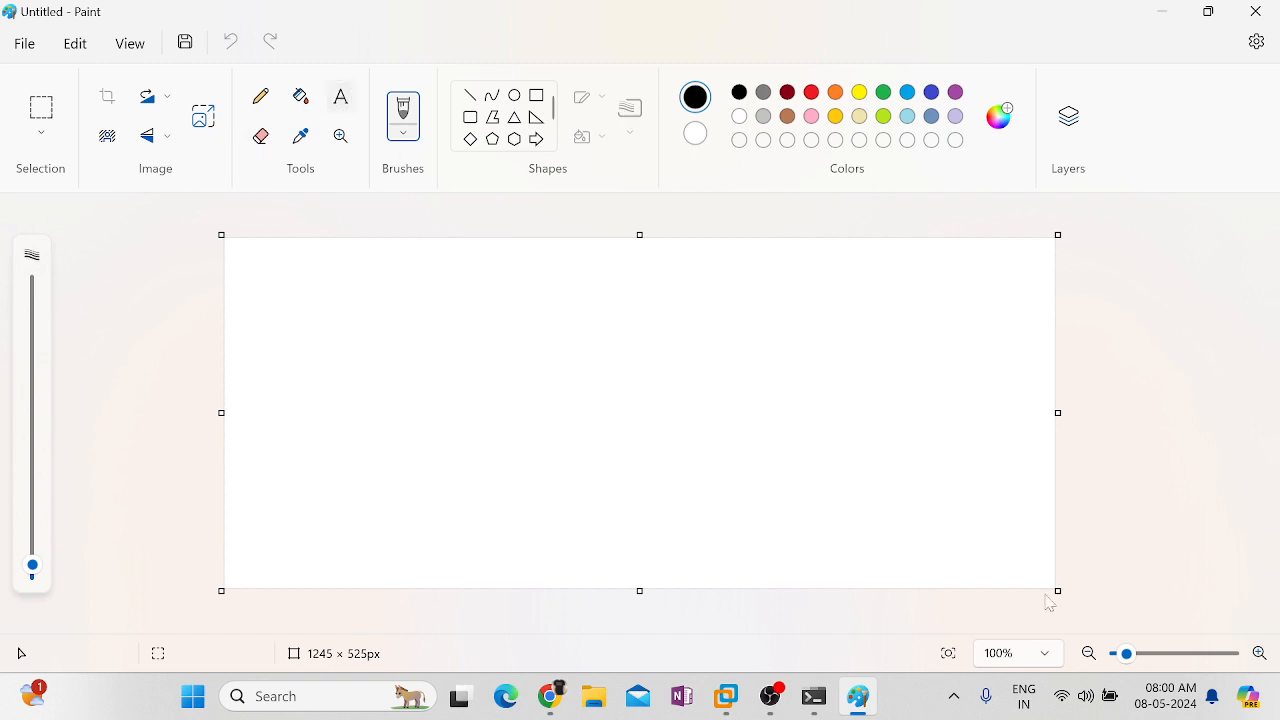
Add the text GENERIC WALL PAPER to the canvas at font size 72
left_click(341, 98)
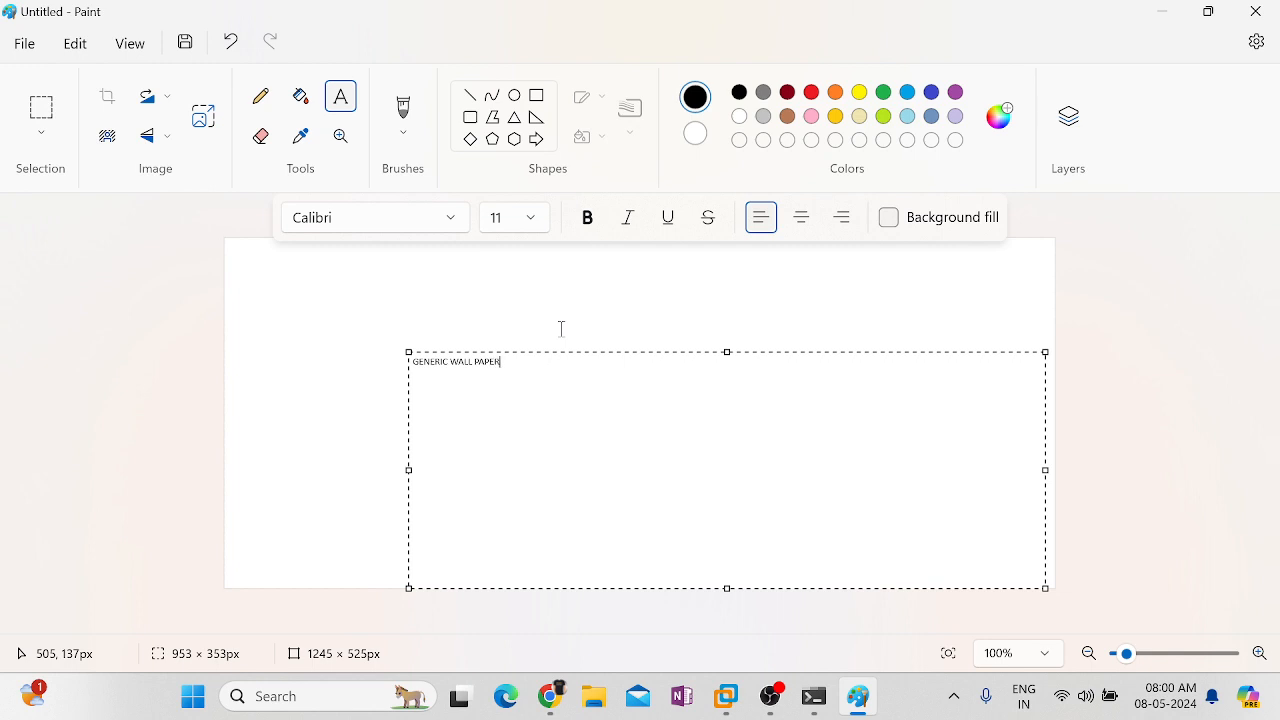
key("ctrl+a")
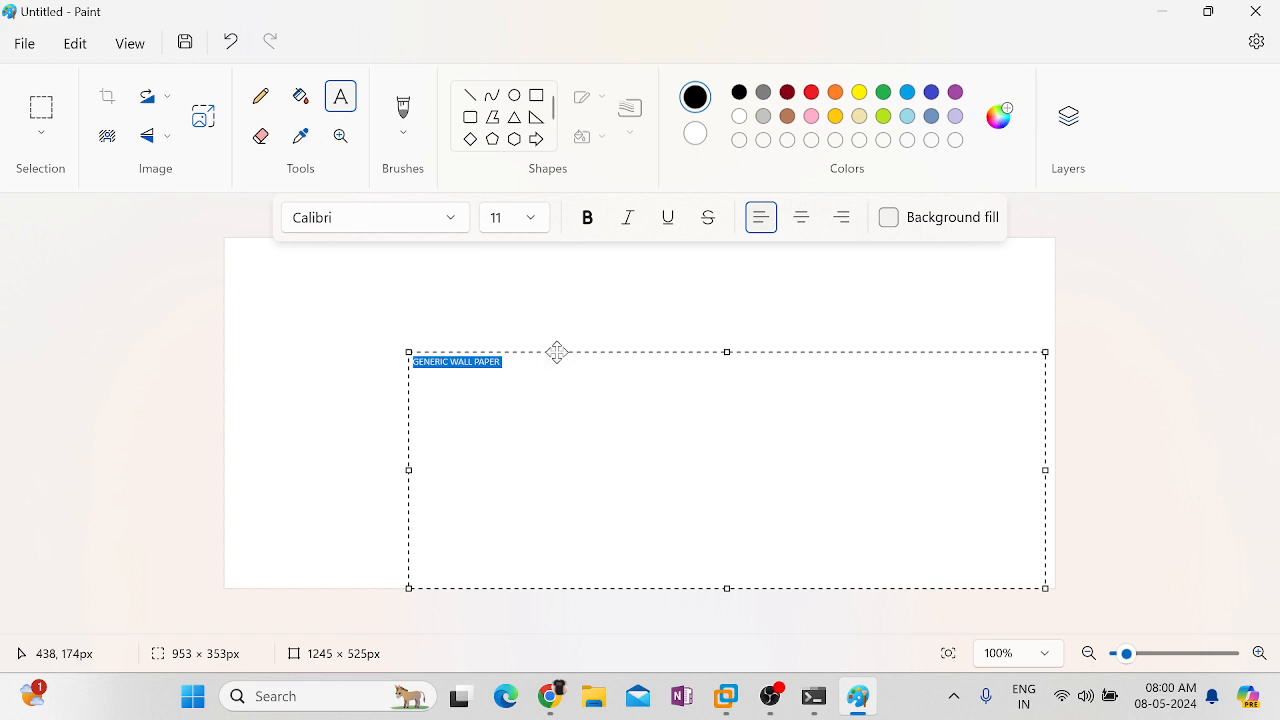
left_click(531, 217)
scroll(550, 436, "down", 3)
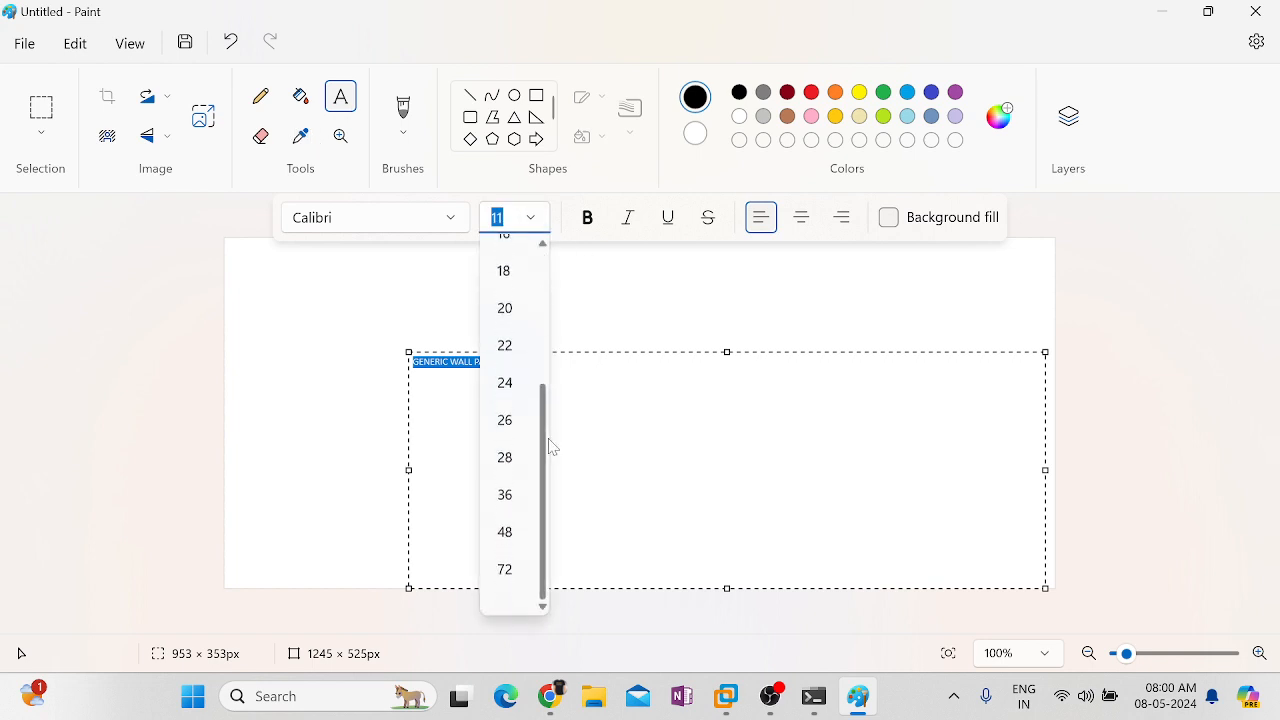
left_click(509, 596)
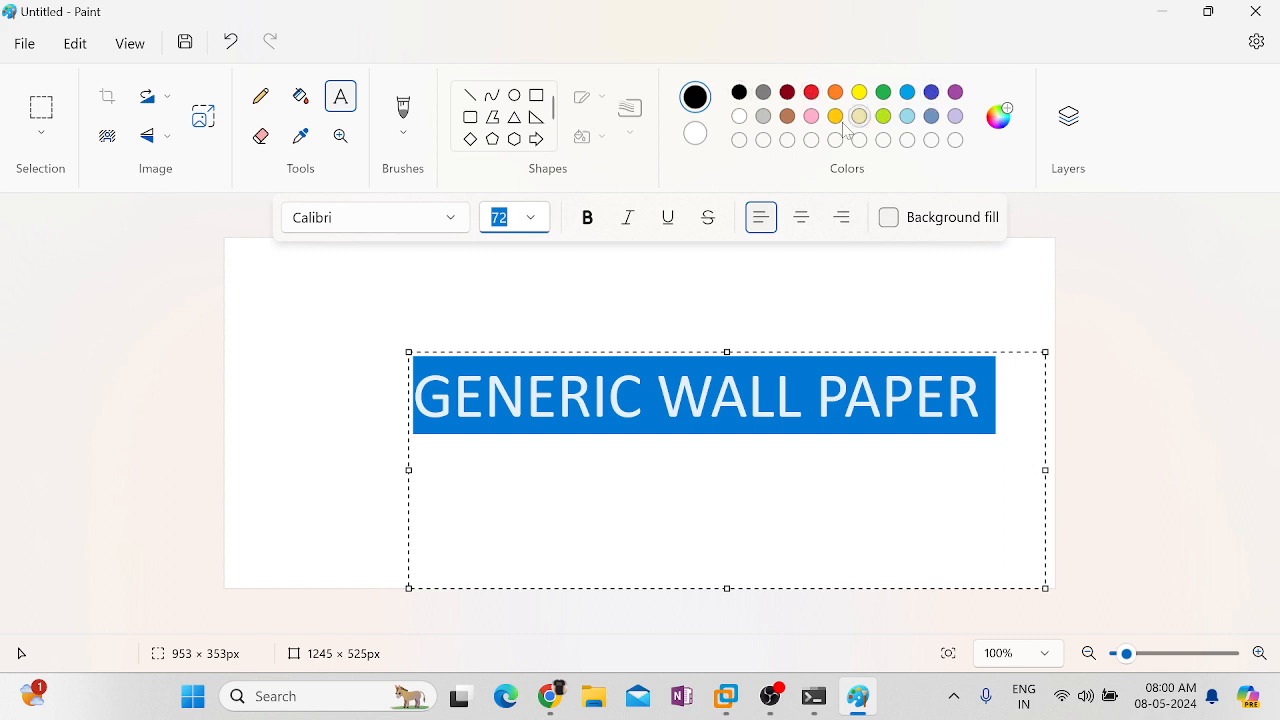
left_click(329, 283)
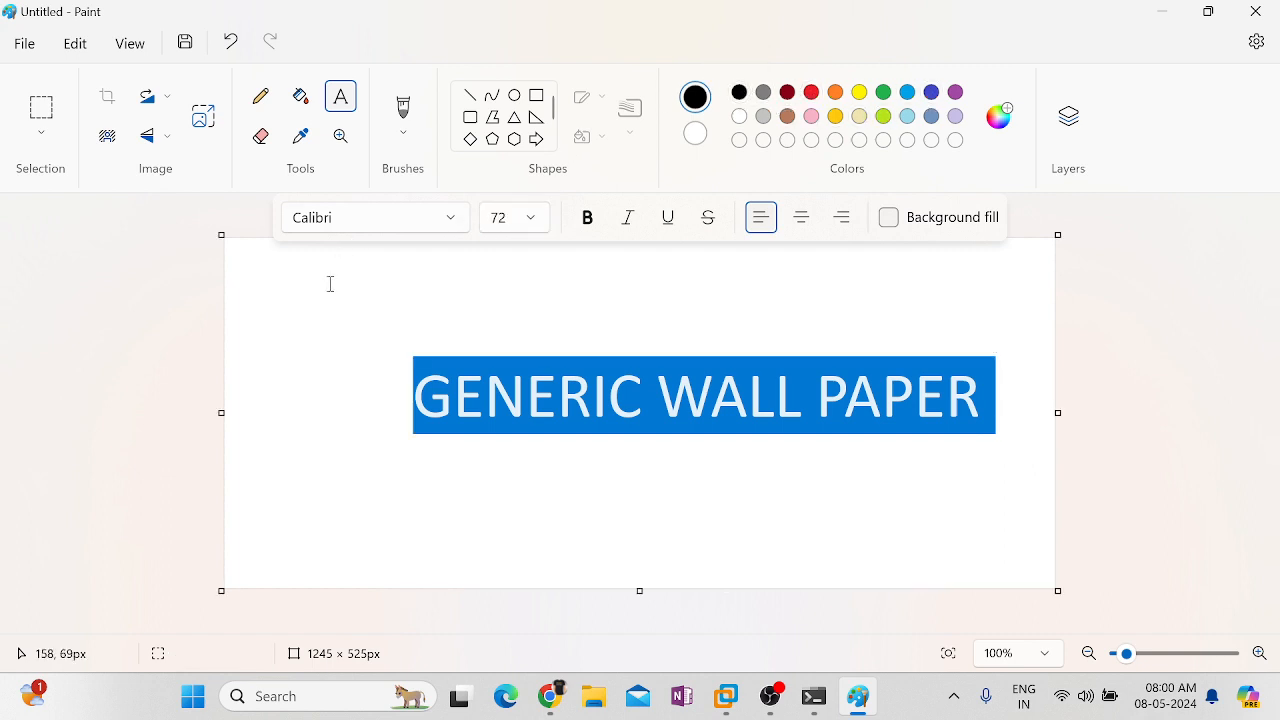
Save the canvas as the JPEG picture Genwp on the Desktop and close Paint
left_click(24, 43)
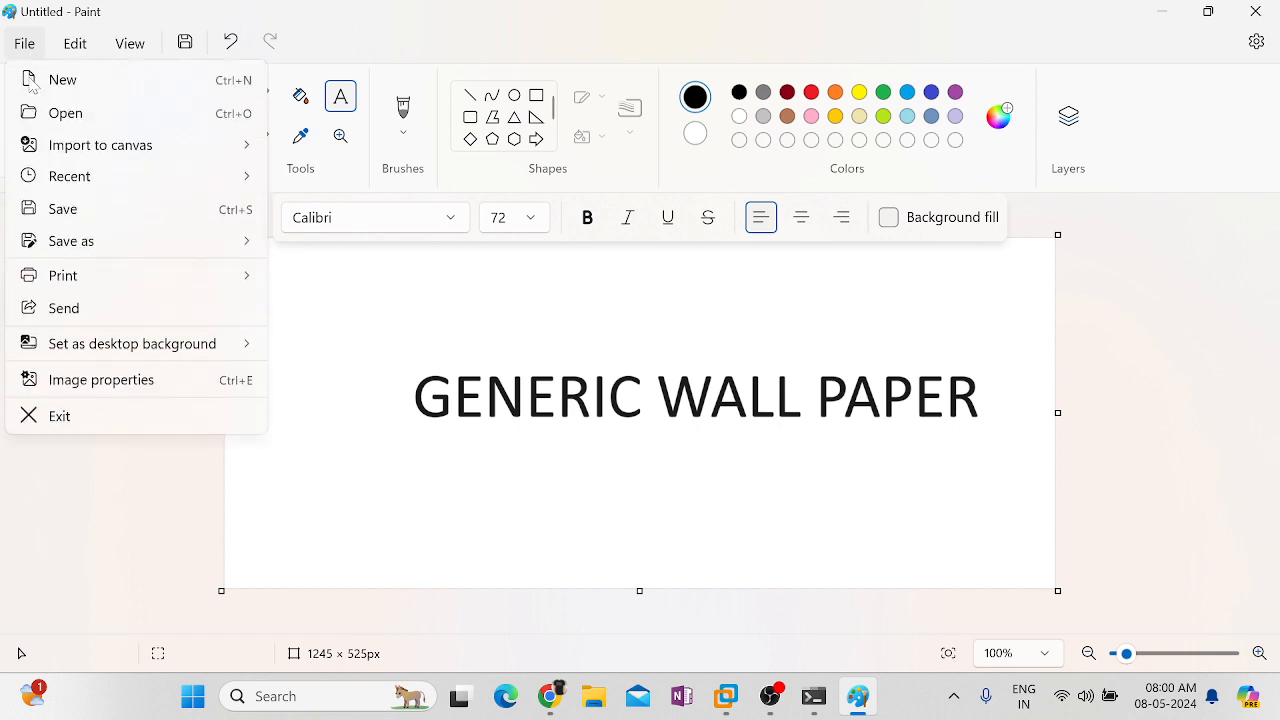
mouse_move(74, 255)
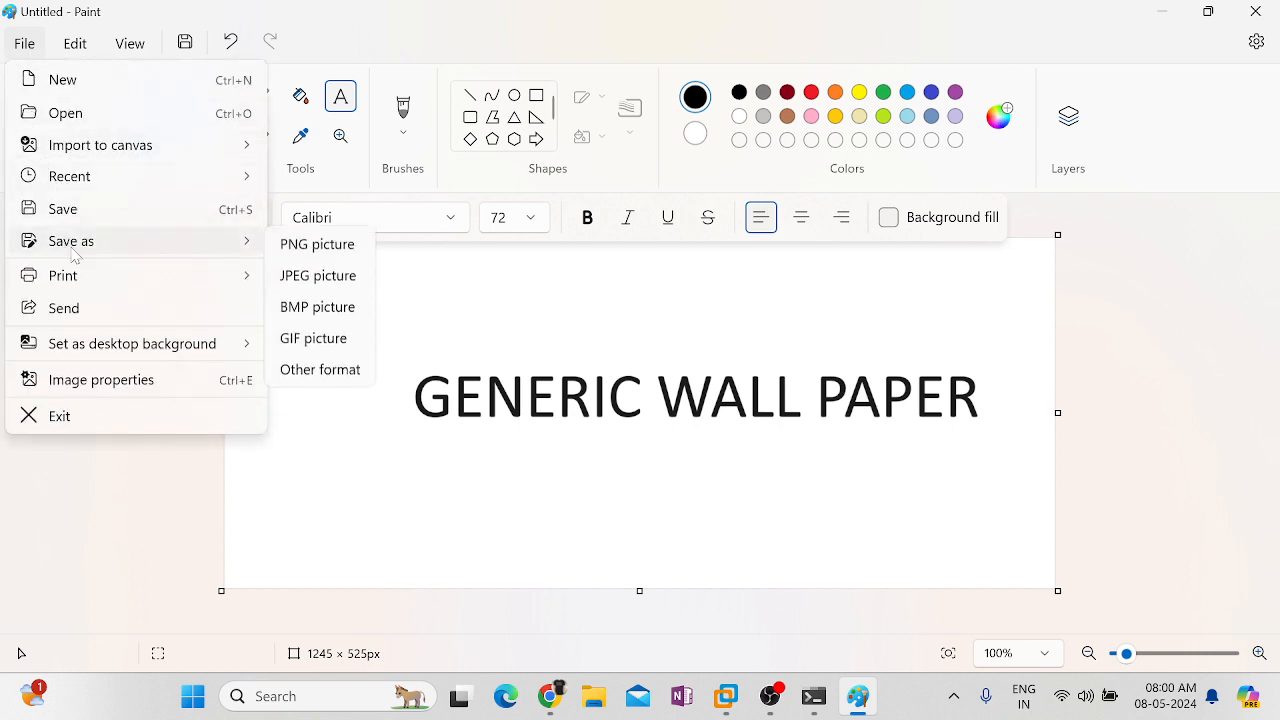
left_click(306, 282)
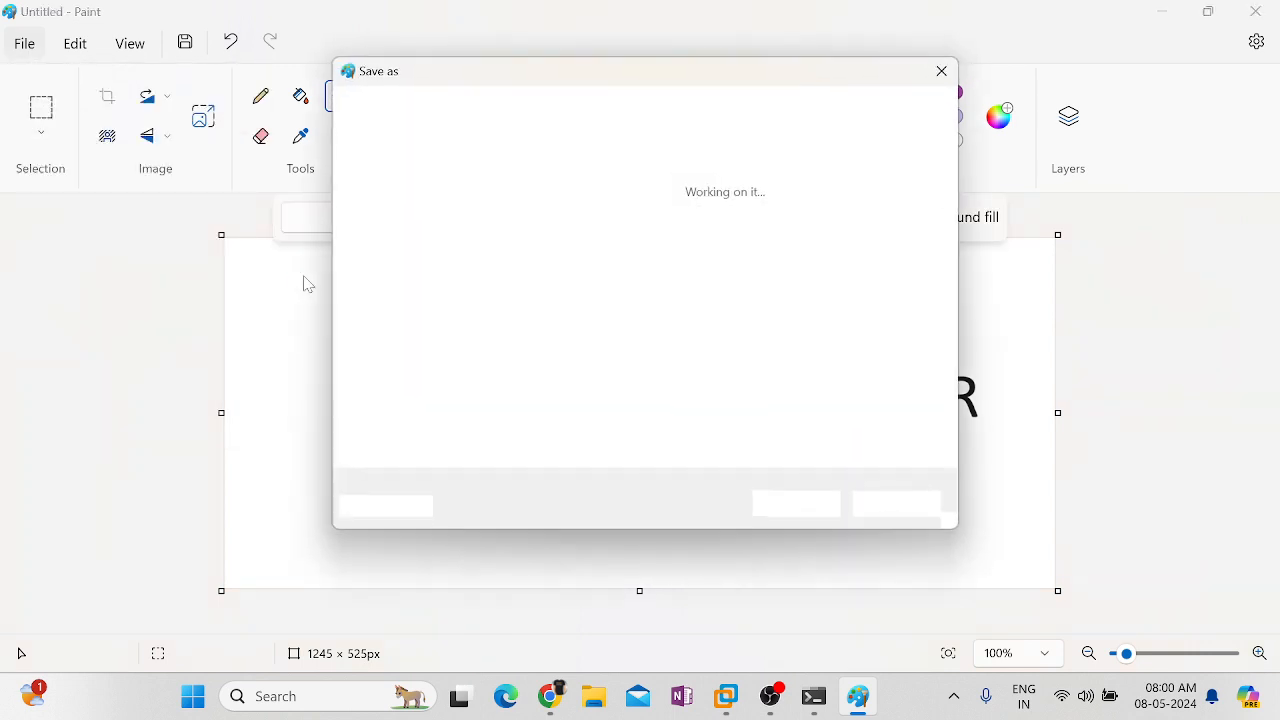
type("Gen")
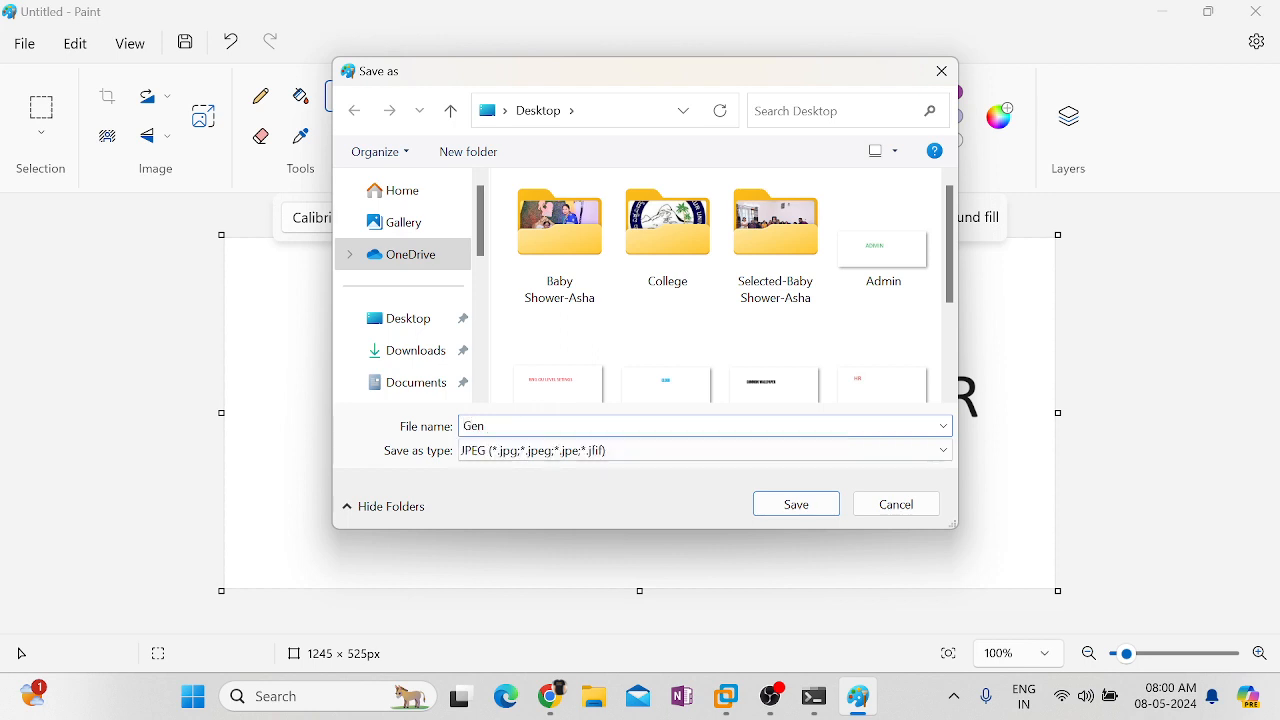
type("wp")
left_click(796, 512)
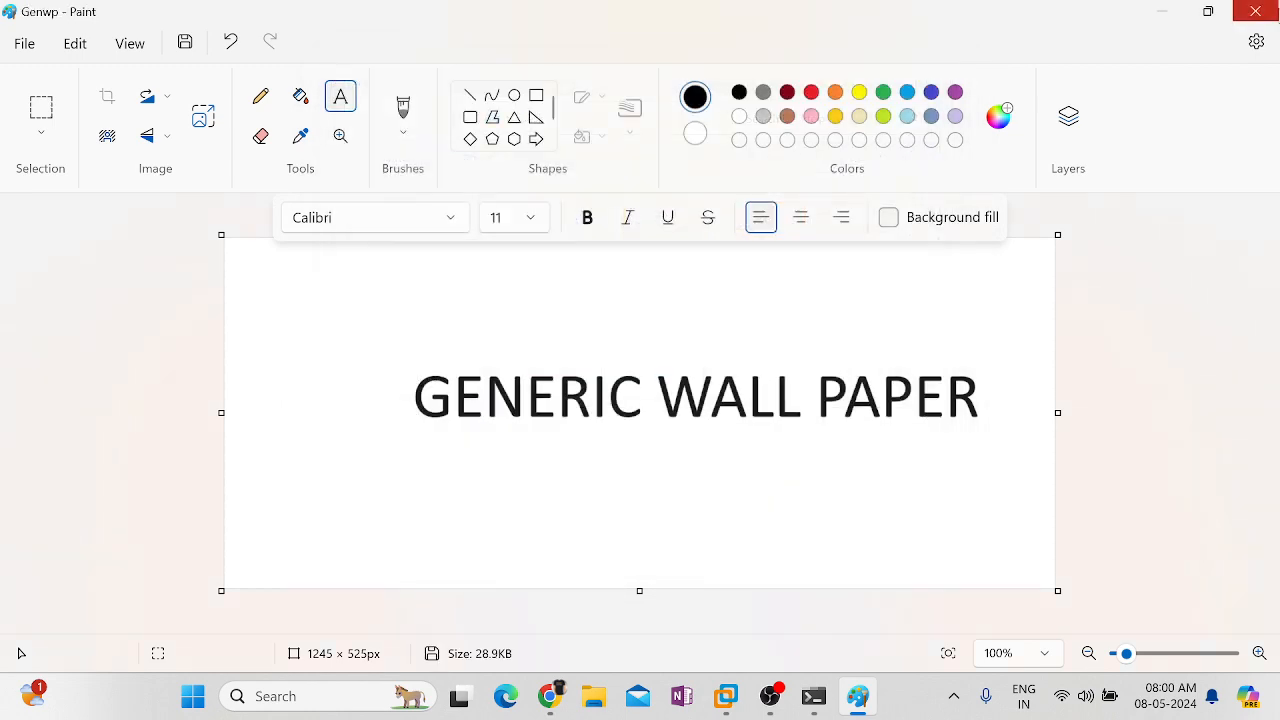
left_click(1255, 11)
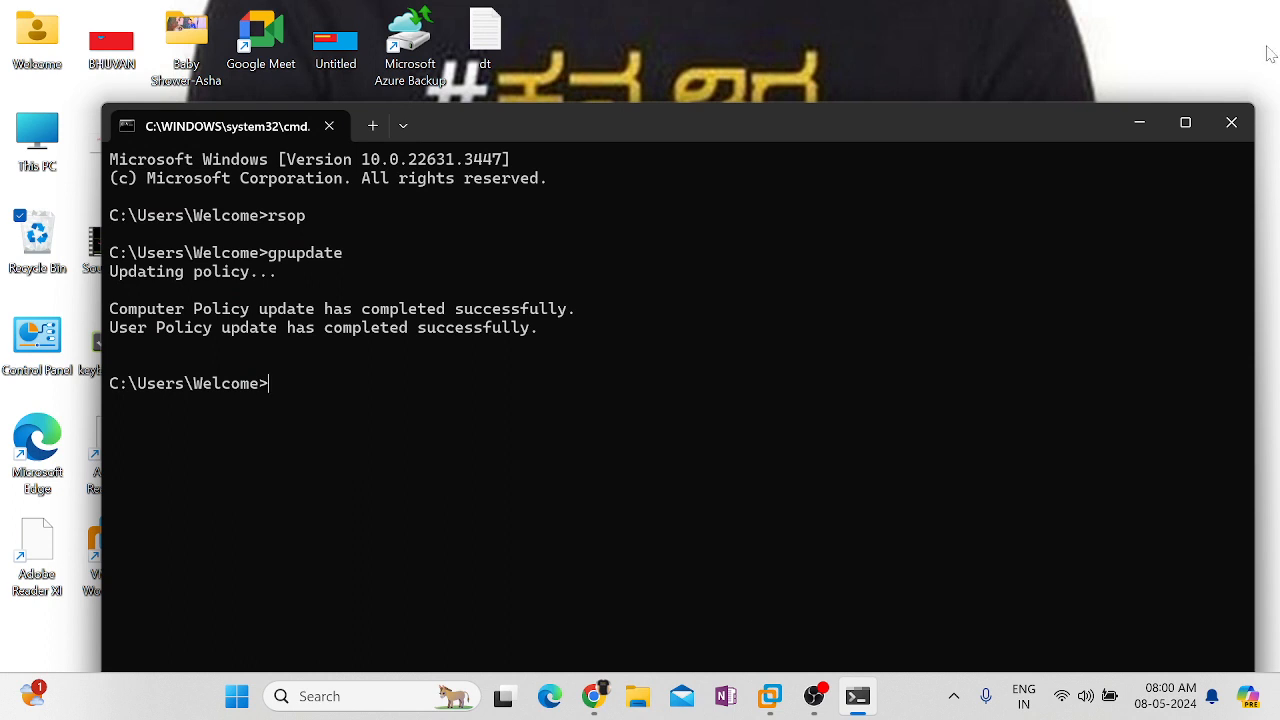
Close the host command prompt, preview the desktop Genwp image, and copy the file
left_click(1238, 136)
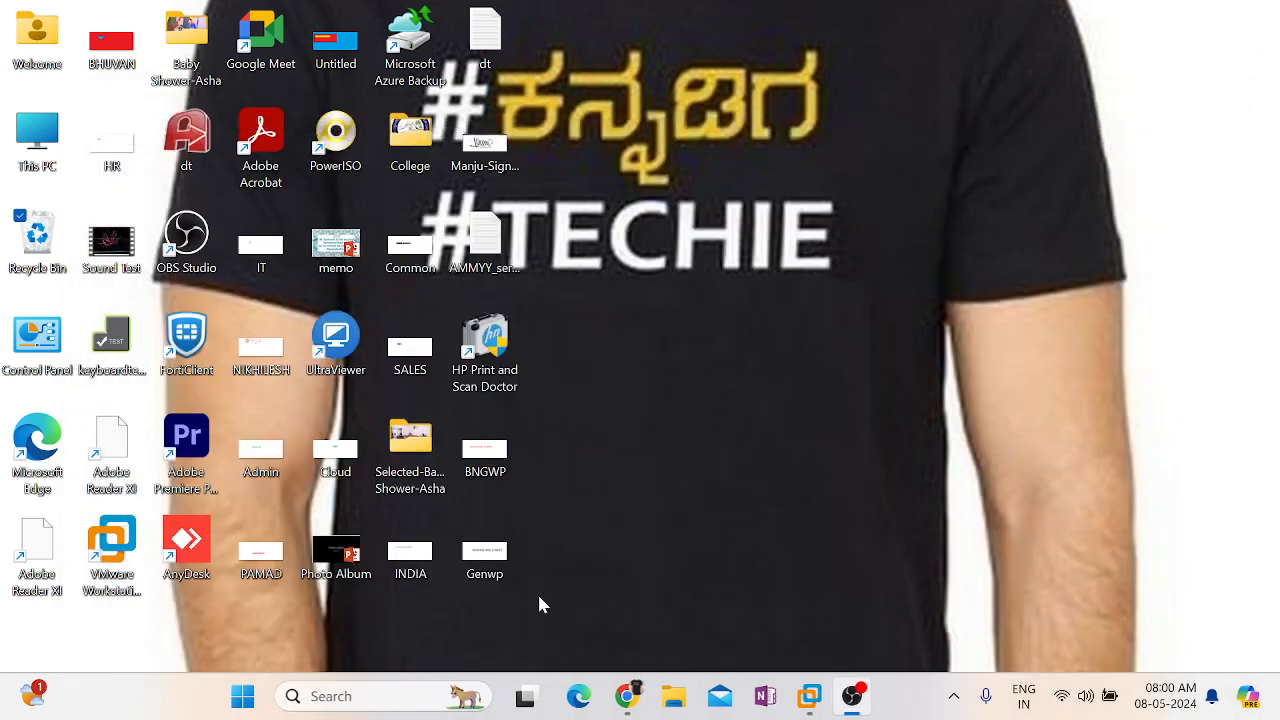
left_click(468, 558)
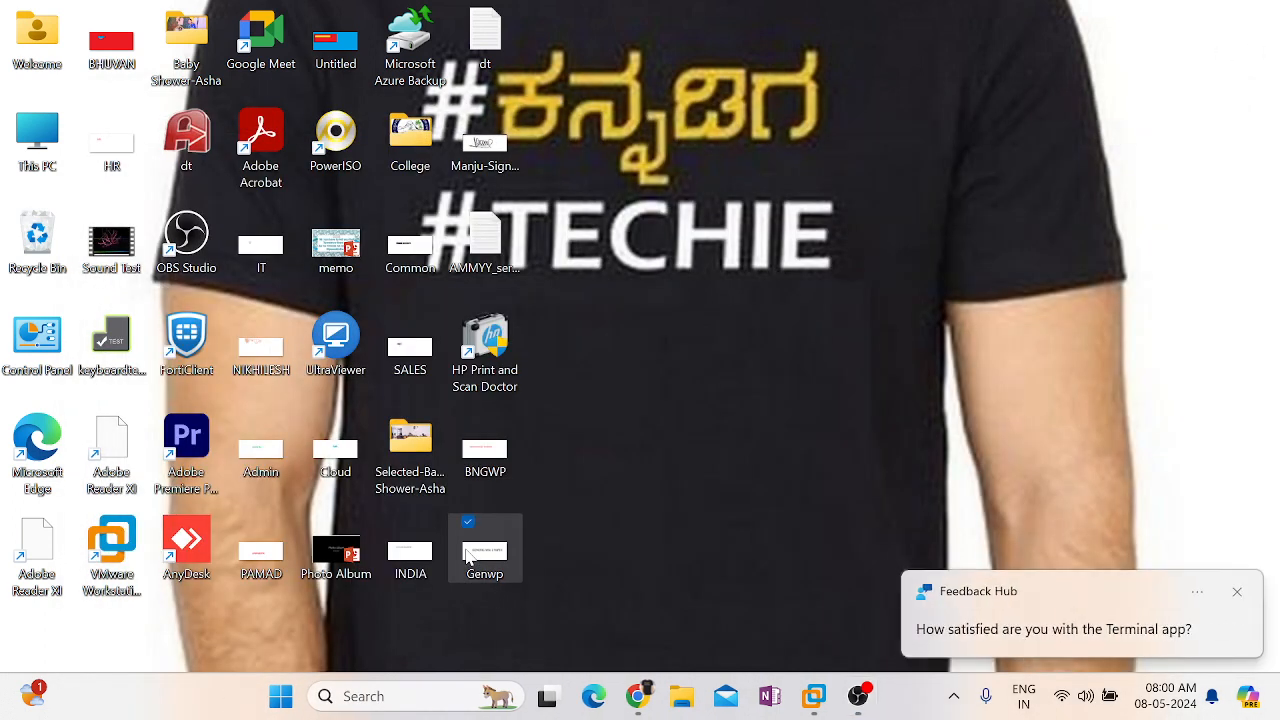
double_click(466, 556)
right_click(467, 556)
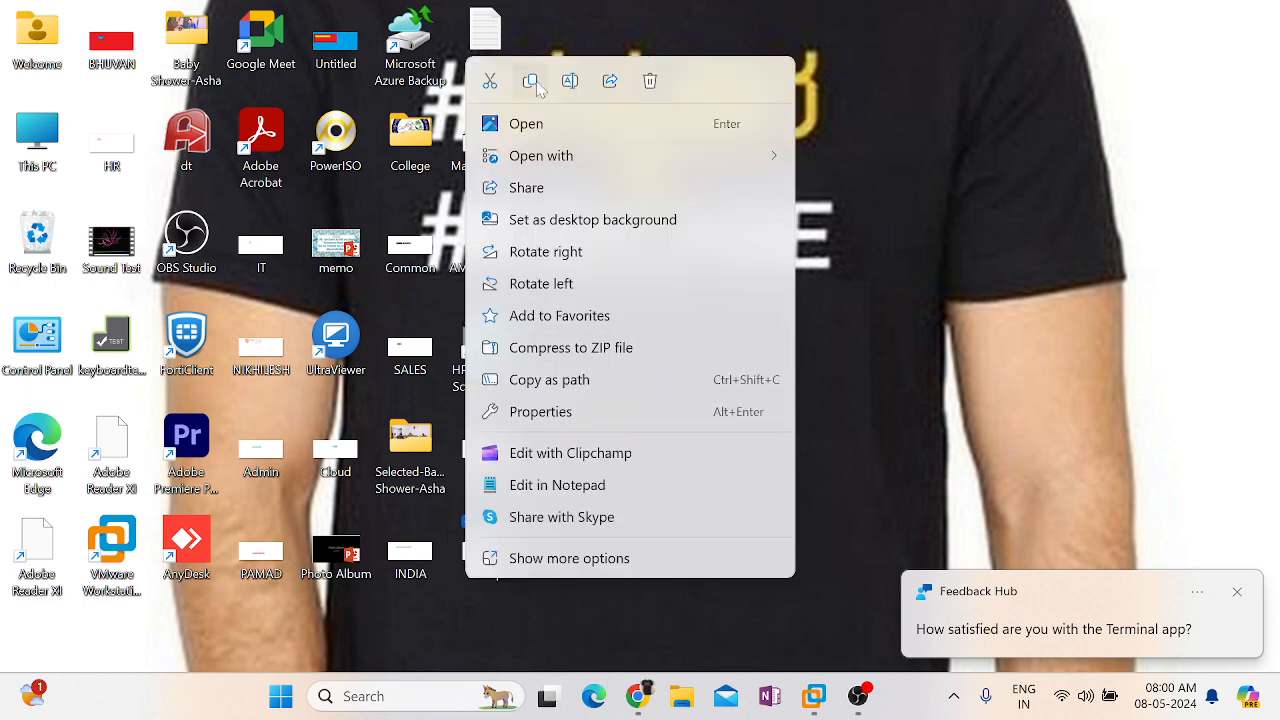
left_click(530, 81)
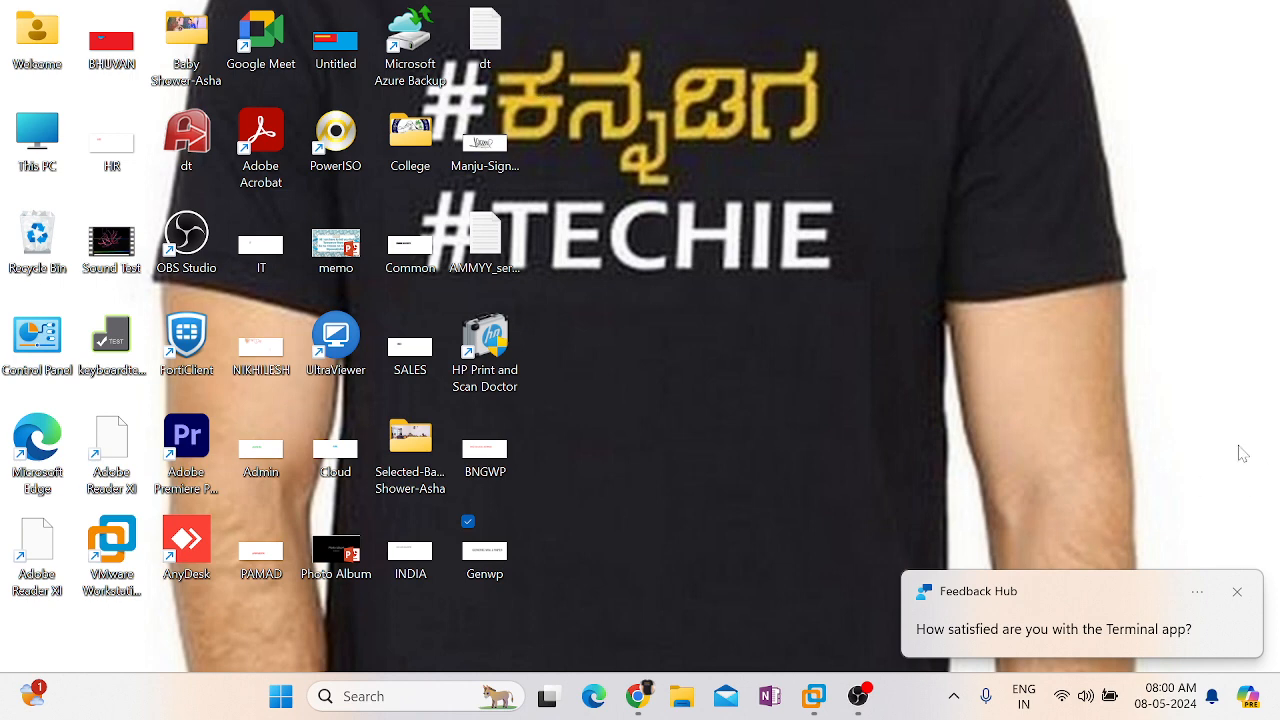
left_click(1234, 593)
On RDC01, paste the Genwp image into the D:\Data folder
mouse_move(814, 696)
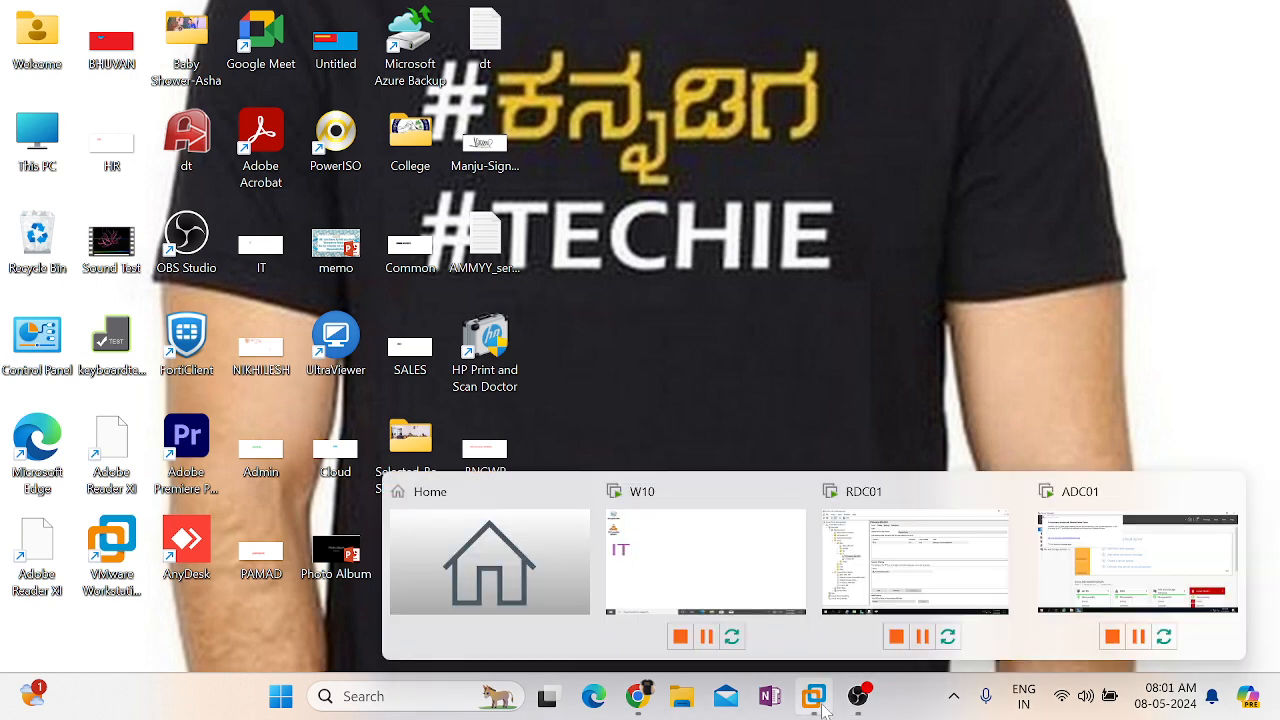
left_click(920, 540)
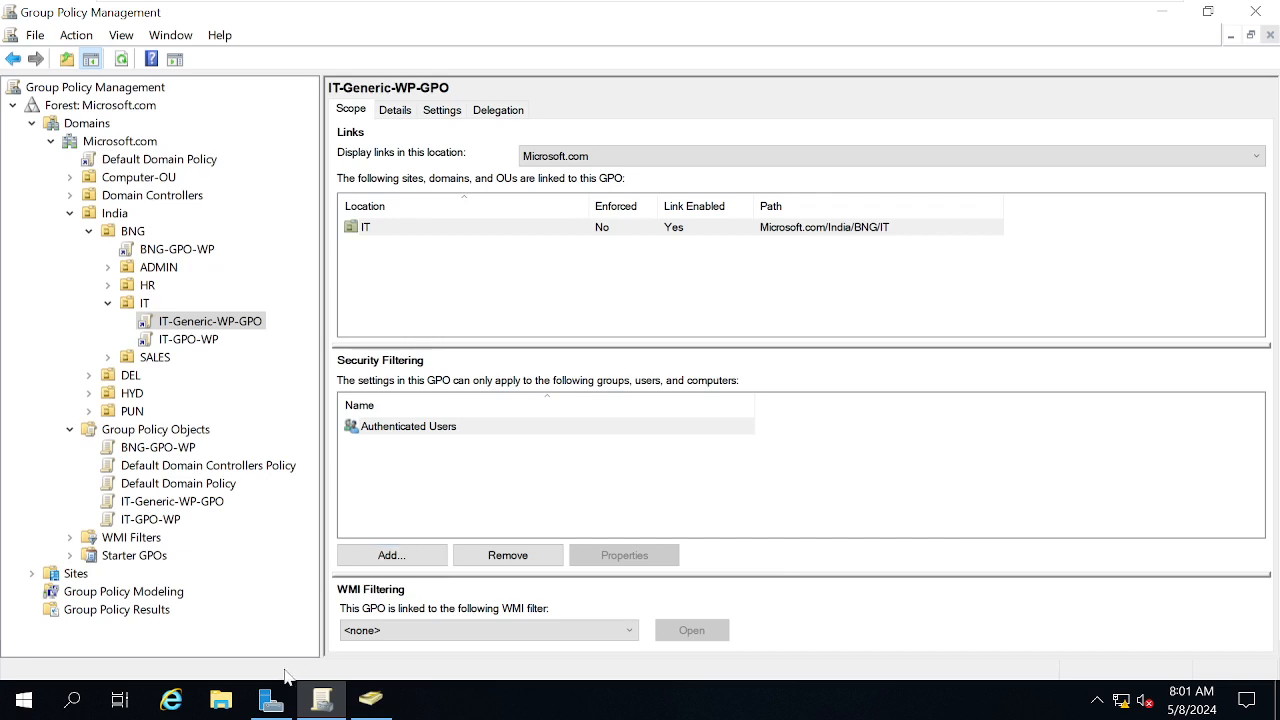
left_click(222, 704)
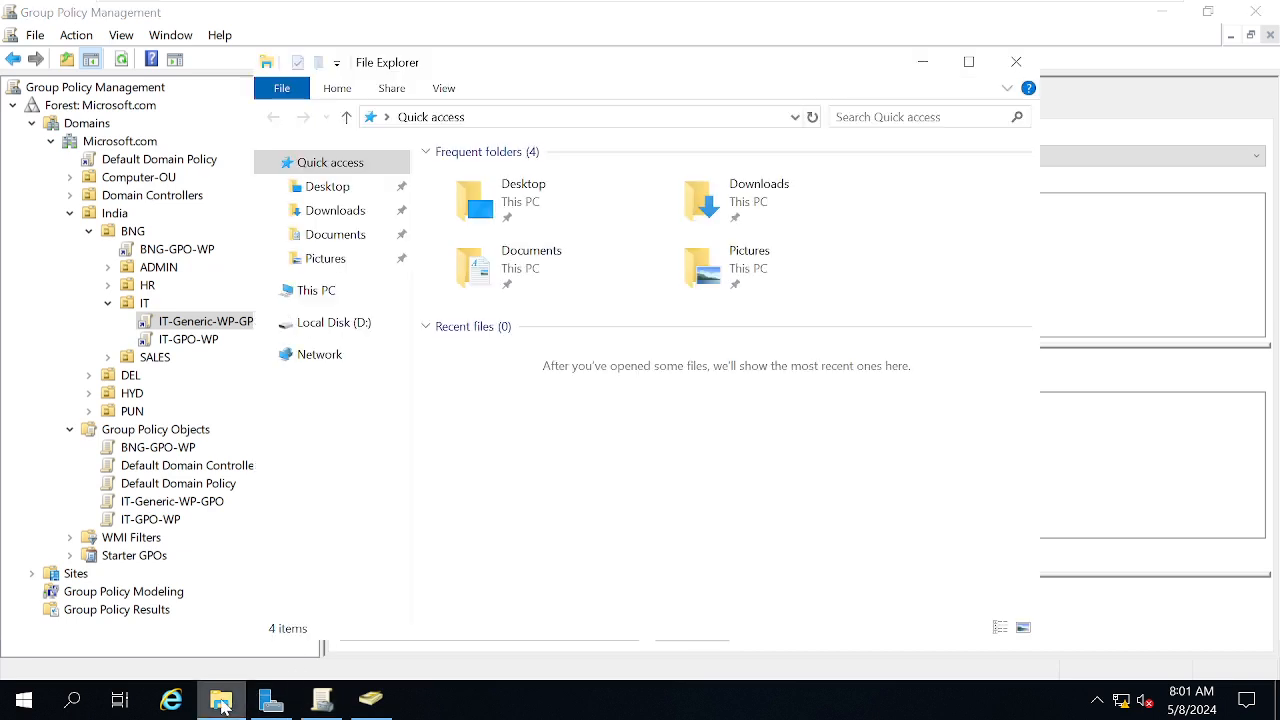
left_click(333, 324)
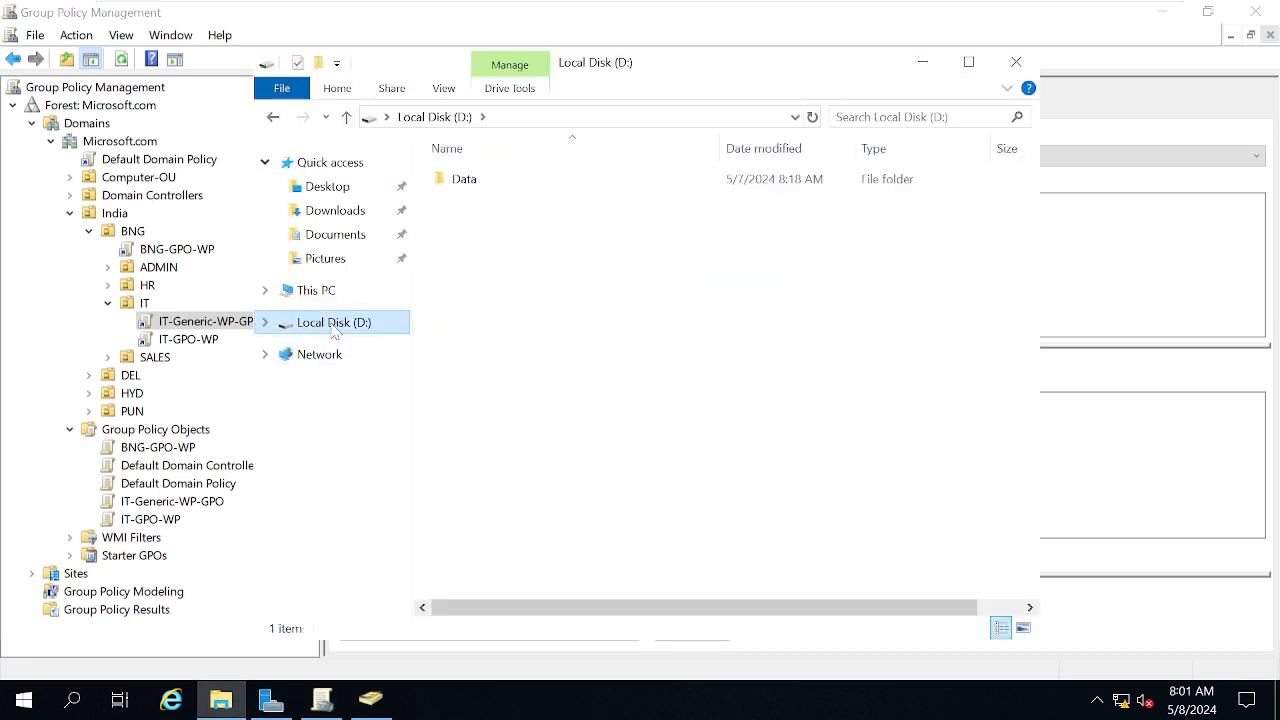
left_click(466, 187)
double_click(466, 187)
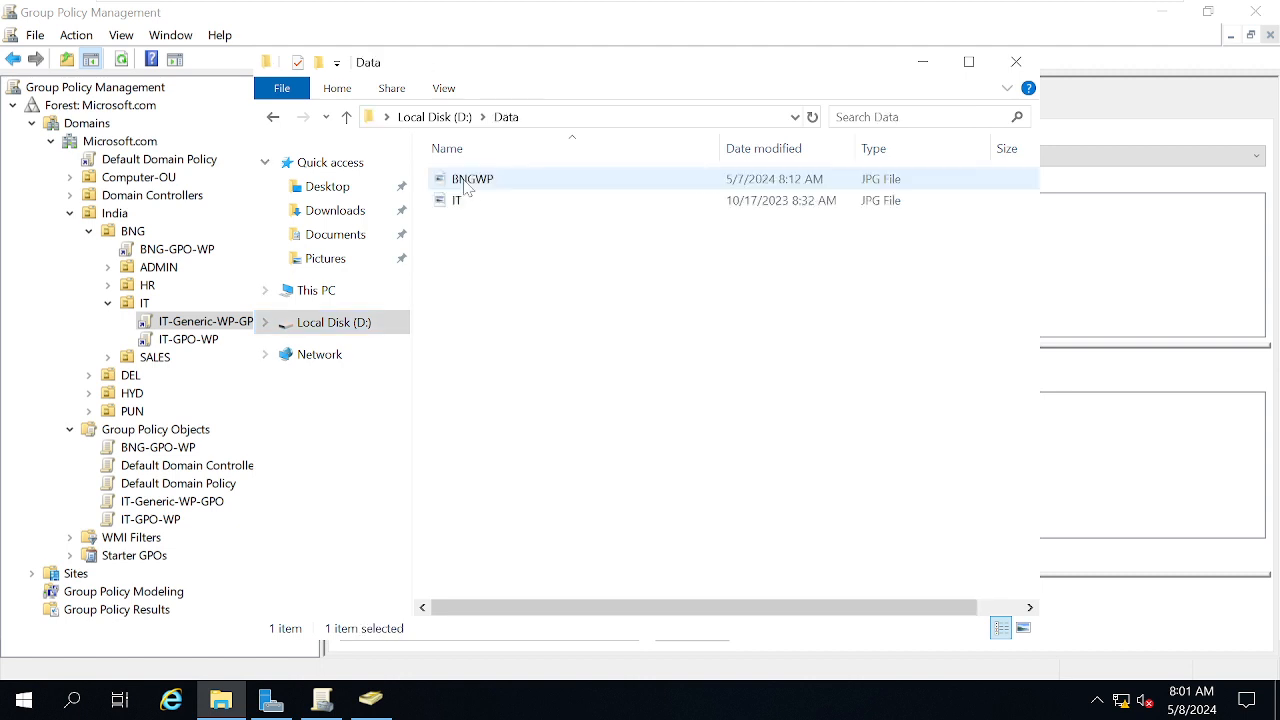
key("ctrl+v")
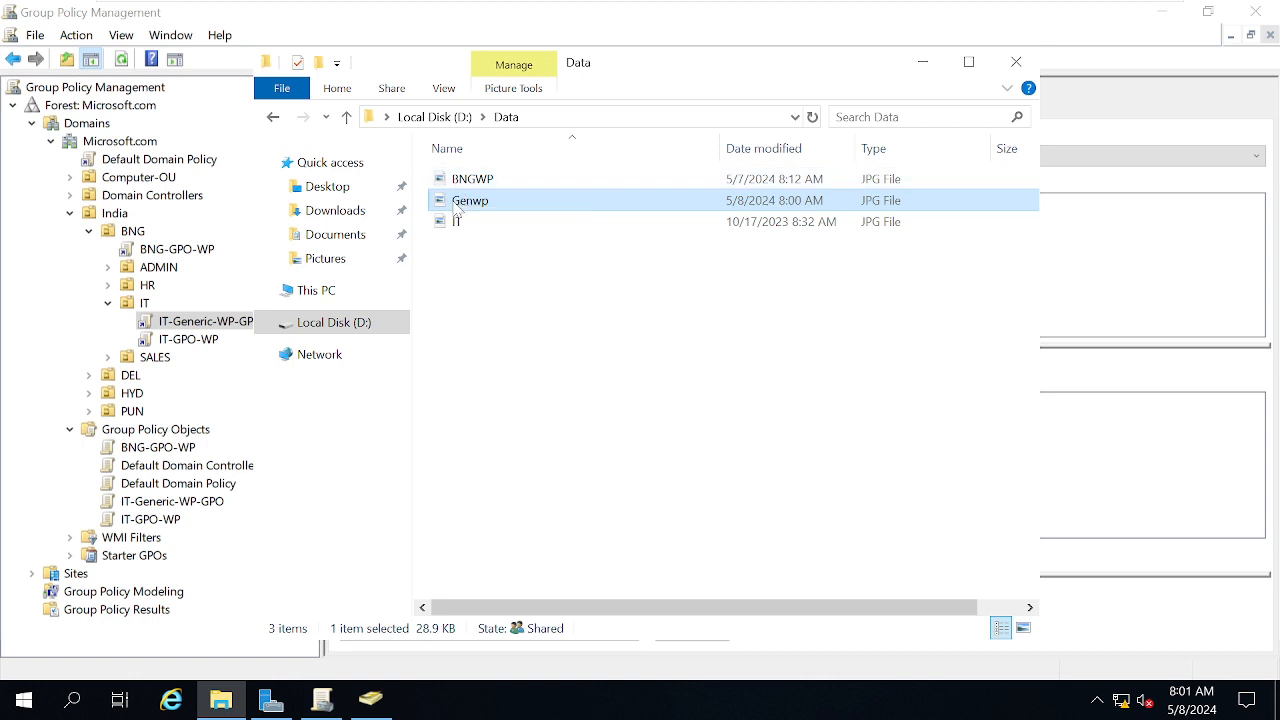
Copy Genwp's full path and go back to IT-Generic-WP-GPO in Group Policy Management
right_click(455, 205)
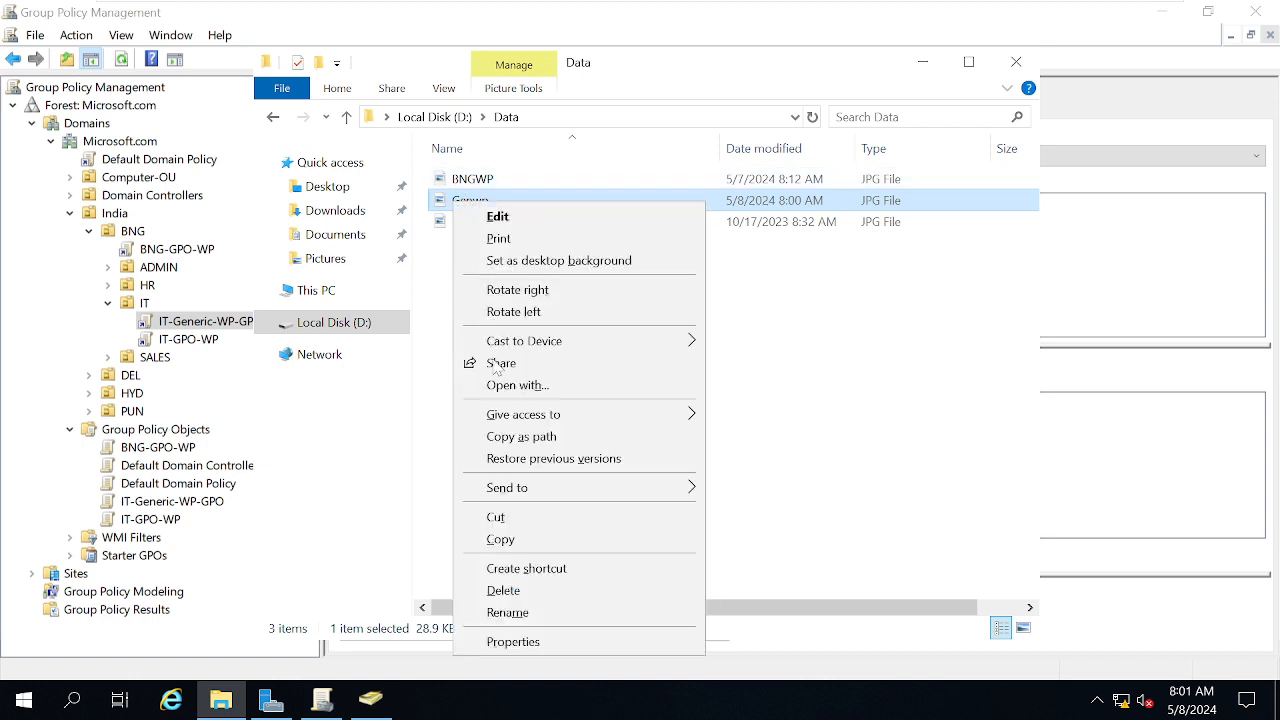
left_click(547, 447)
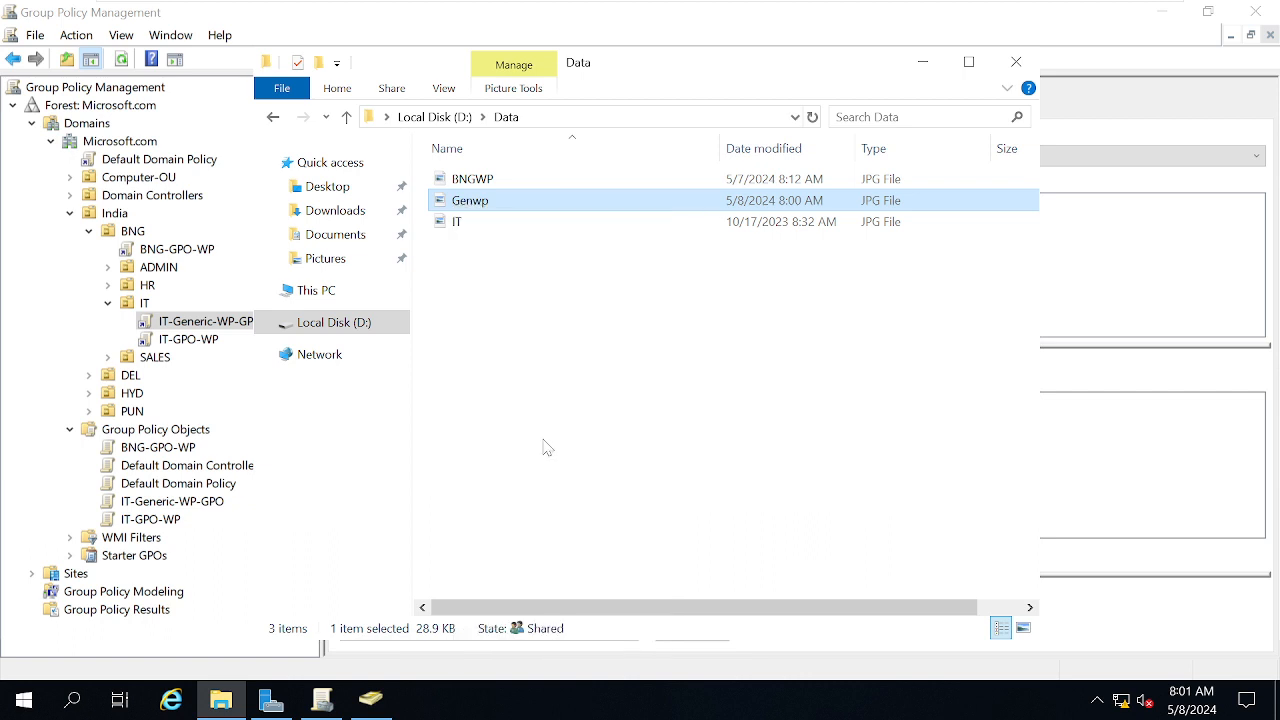
left_click(190, 323)
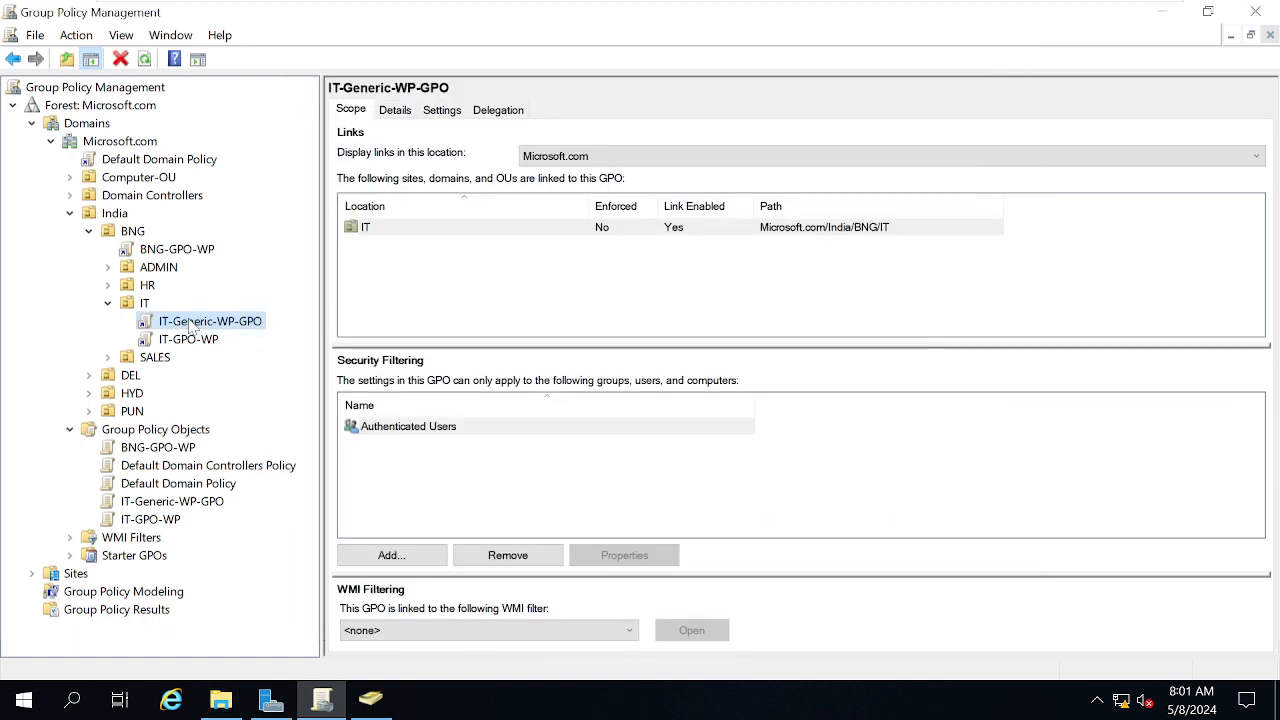
Edit IT-Generic-WP-GPO and open User Configuration's Desktop > Desktop Wallpaper setting
right_click(190, 326)
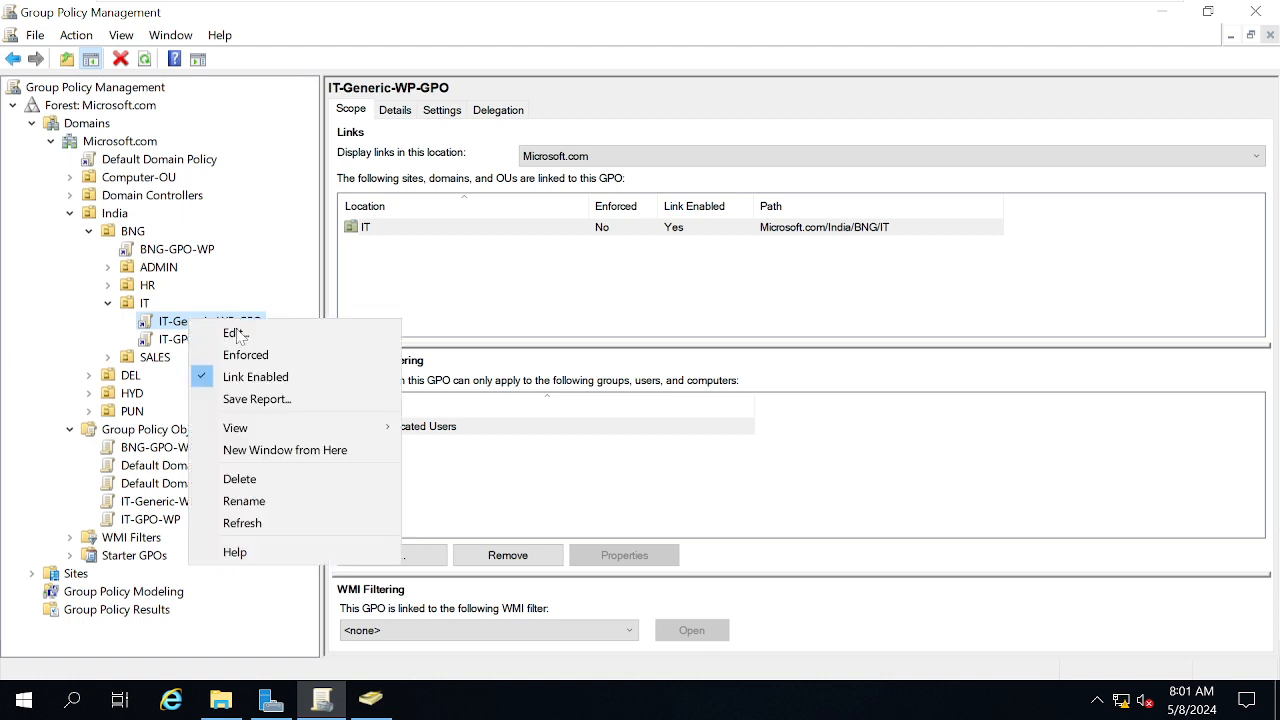
left_click(245, 335)
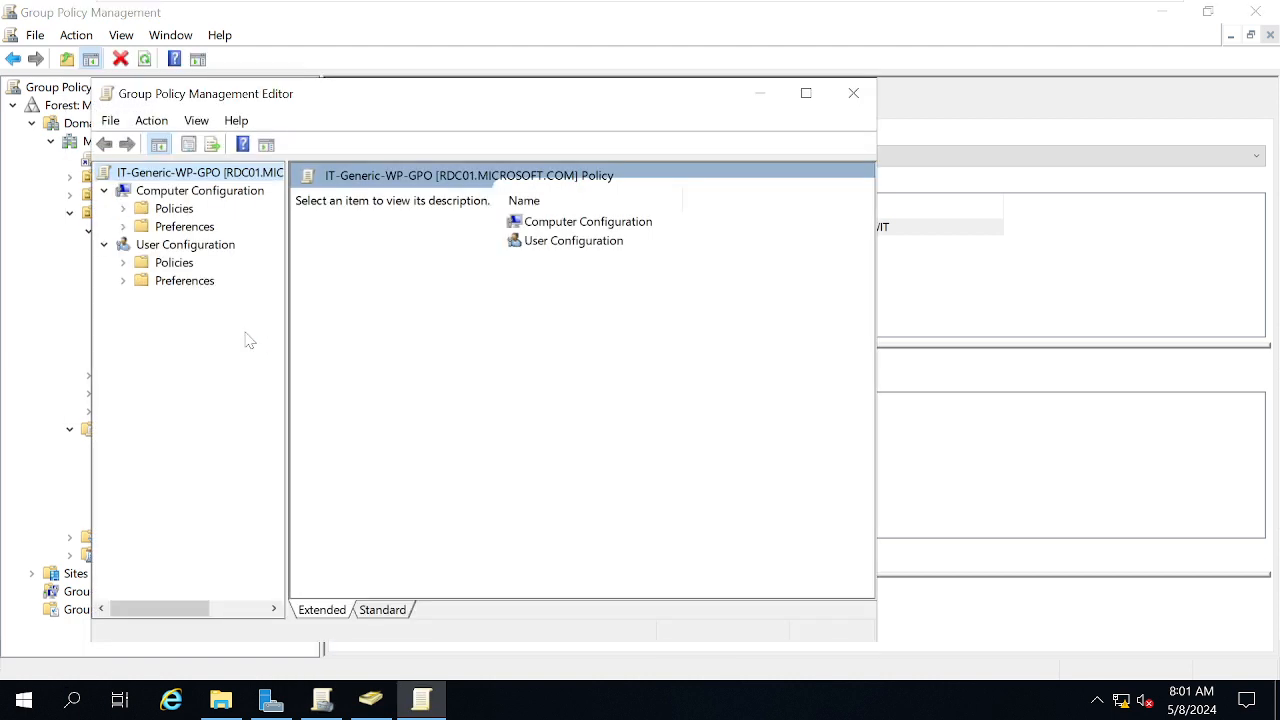
double_click(176, 262)
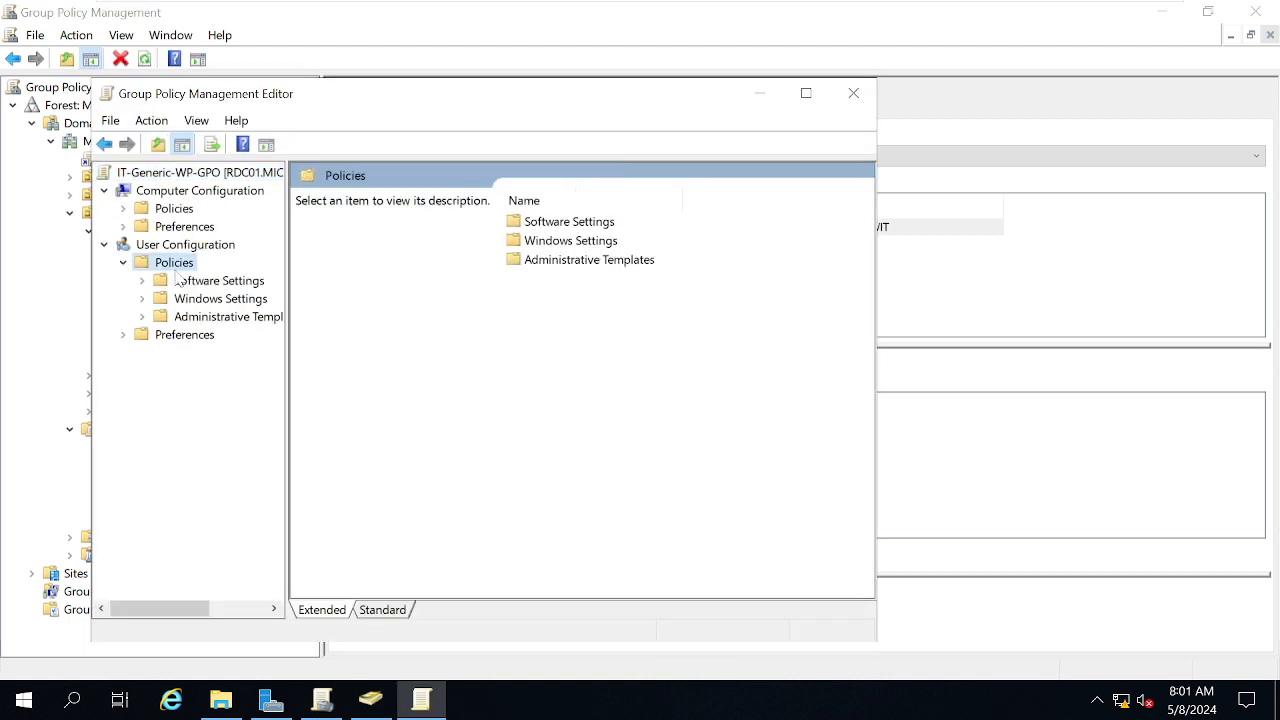
double_click(204, 317)
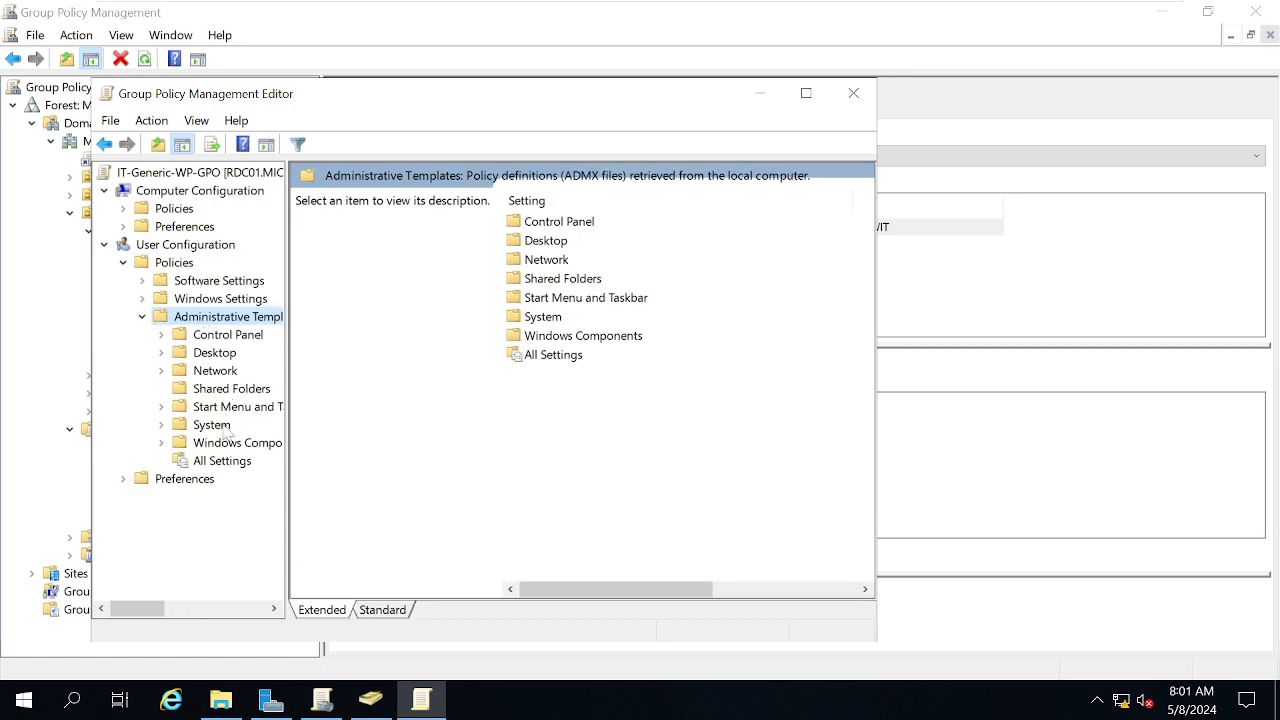
double_click(215, 352)
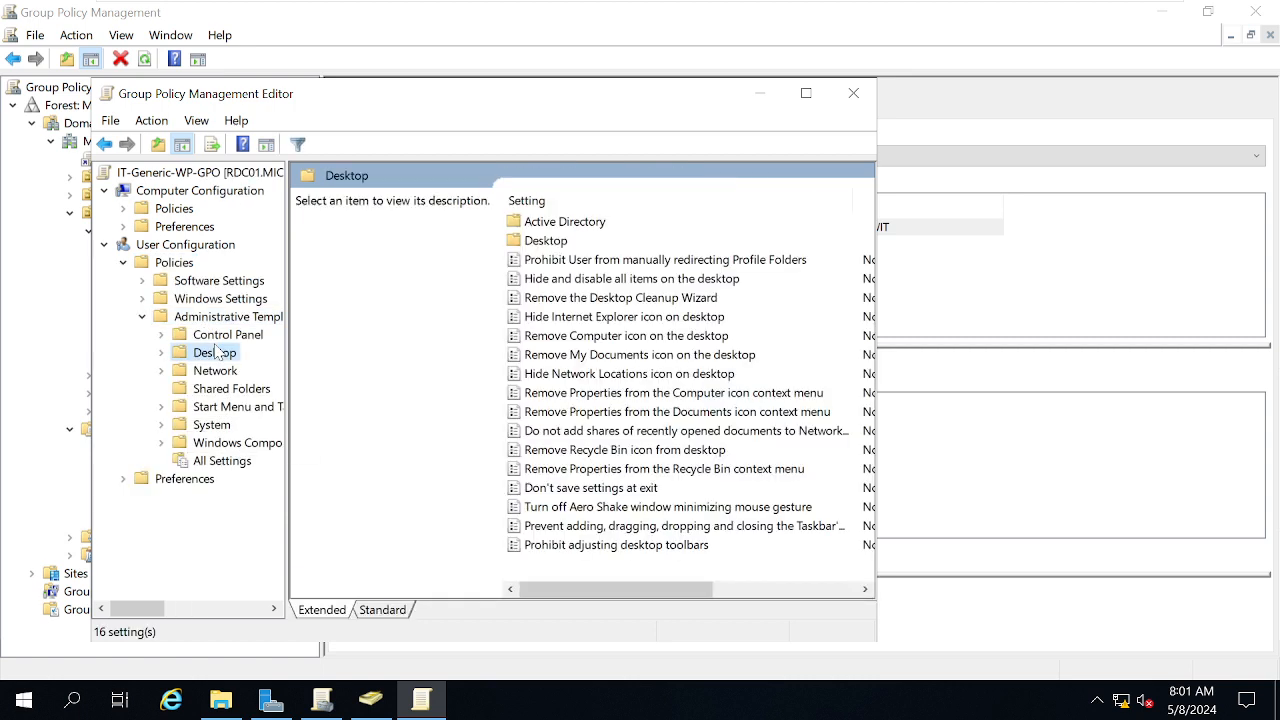
left_click(222, 390)
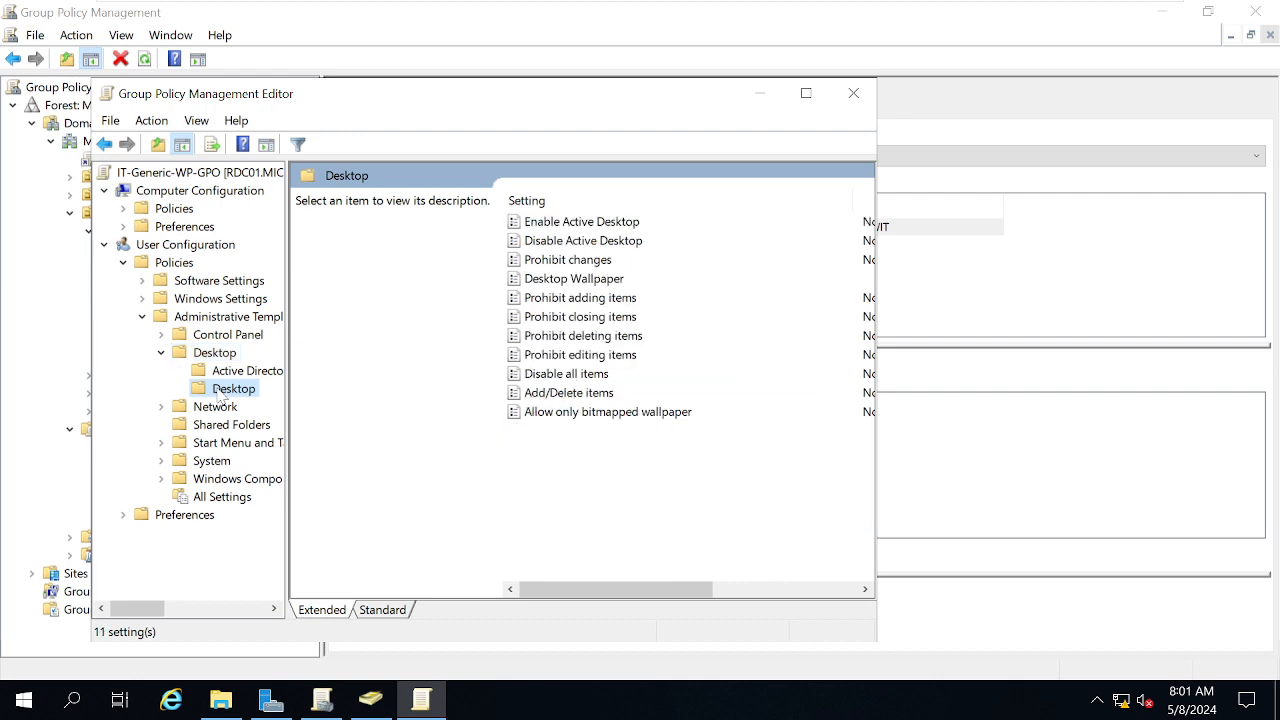
double_click(562, 281)
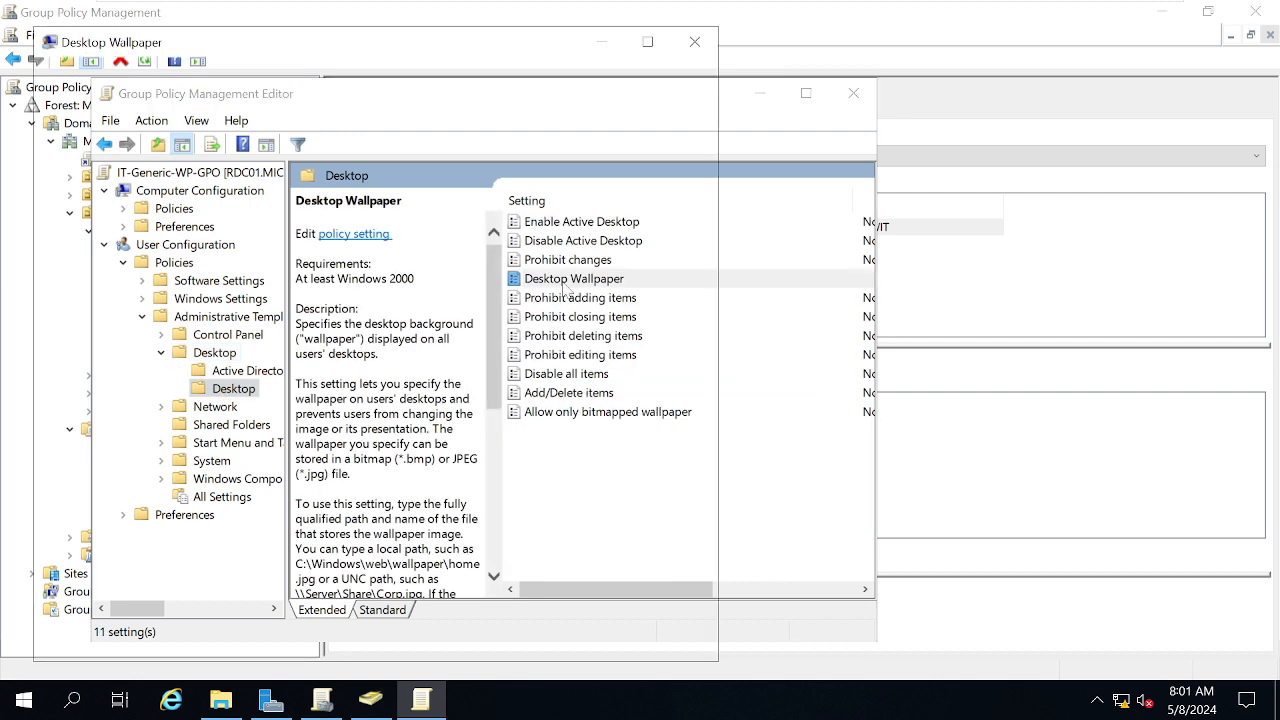
Replace the wallpaper name \\test.jpg with D:\Data\Genwp.jpg, apply it, and close the editor
left_click(92, 329)
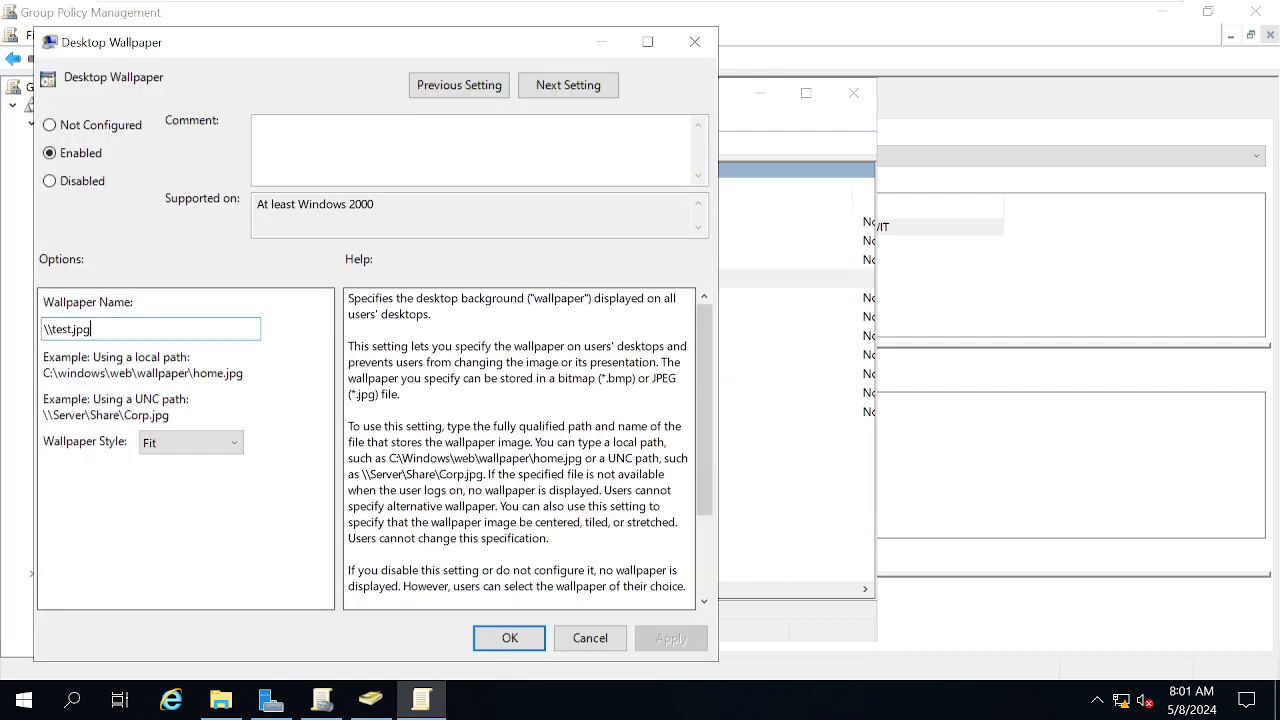
left_click_drag(92, 329, 3, 312)
key("ctrl+v")
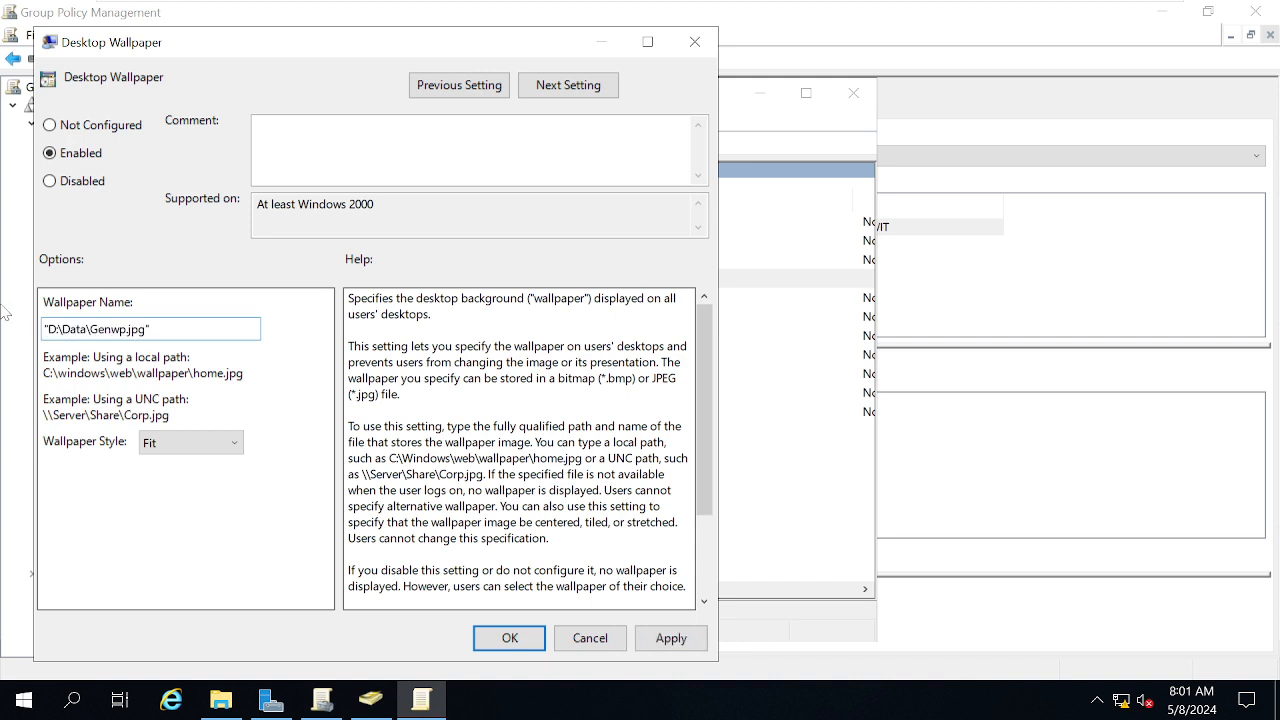
left_click(46, 329)
key("BackSpace")
left_click(671, 638)
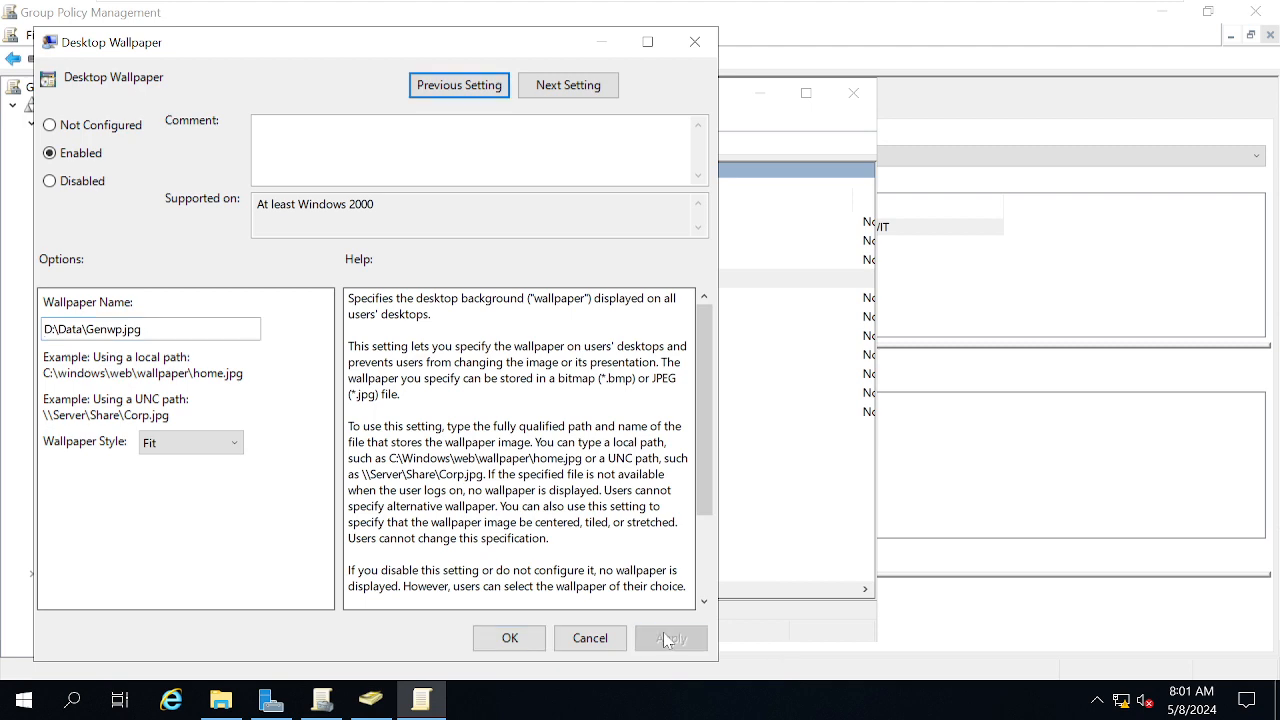
left_click(526, 646)
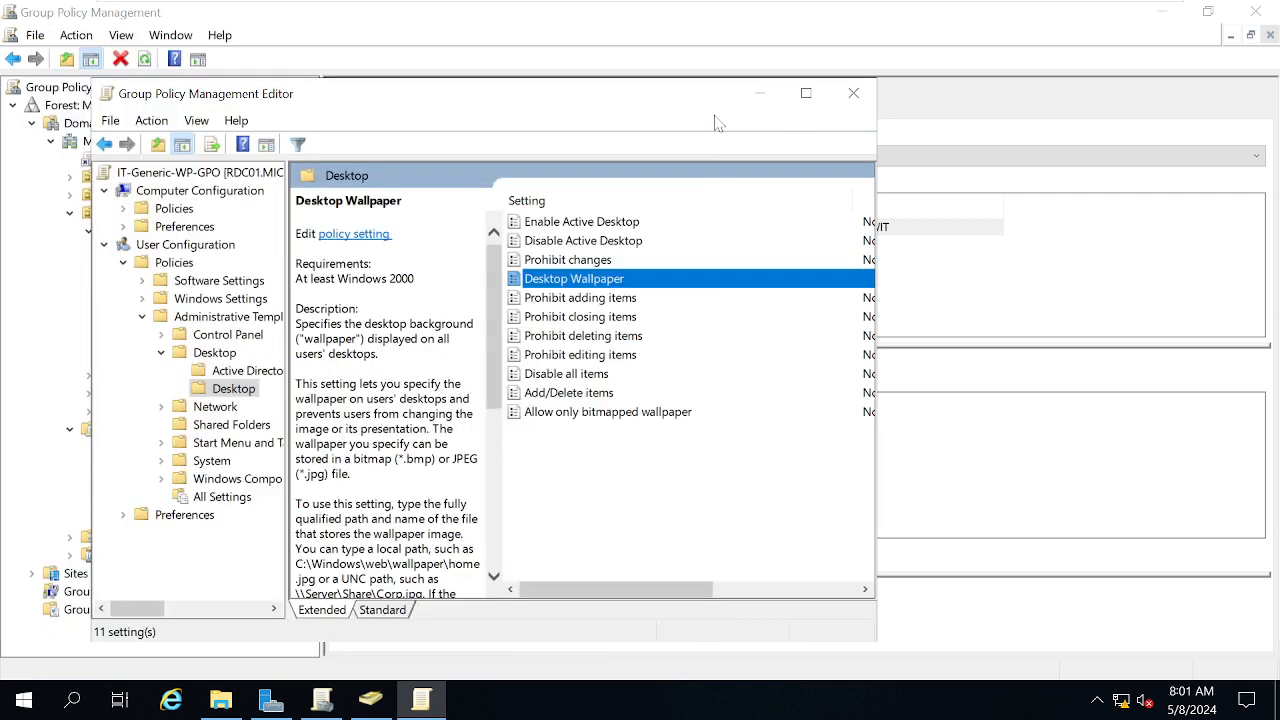
left_click(852, 95)
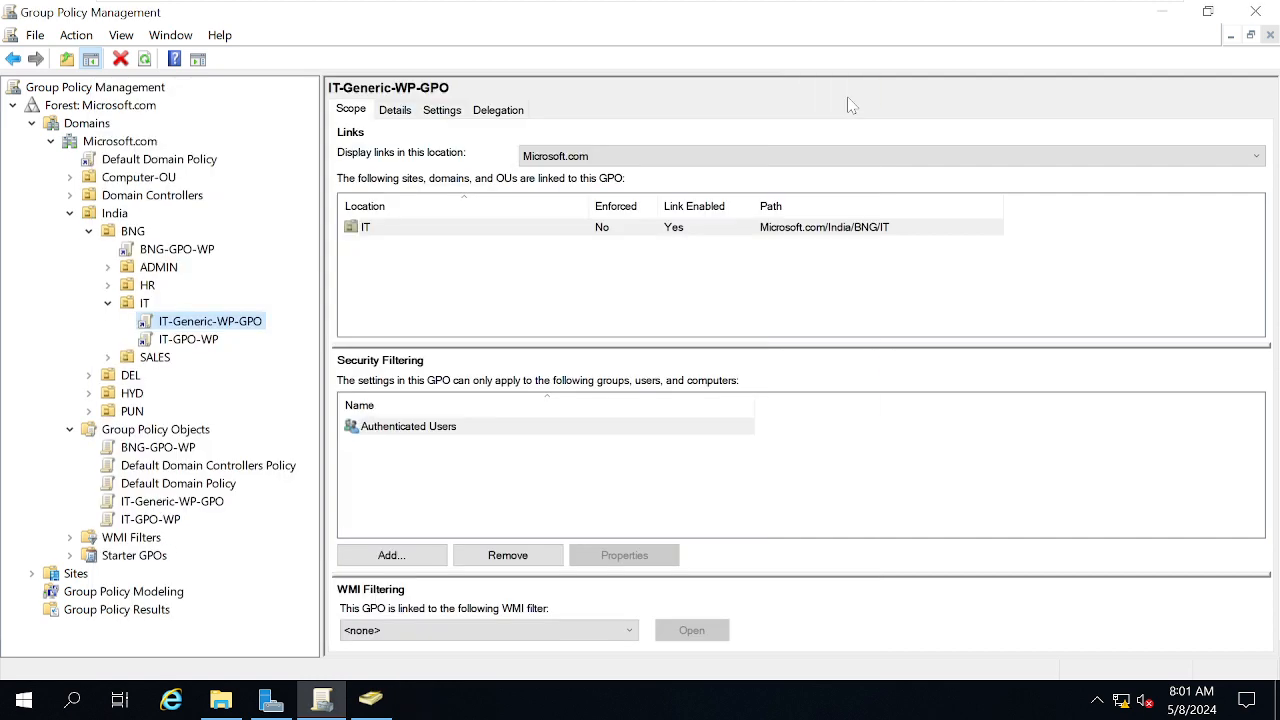
Confirm the Settings report shows Desktop Wallpaper Enabled with D:\Data\Genwp.jpg, then switch to W10
left_click(442, 110)
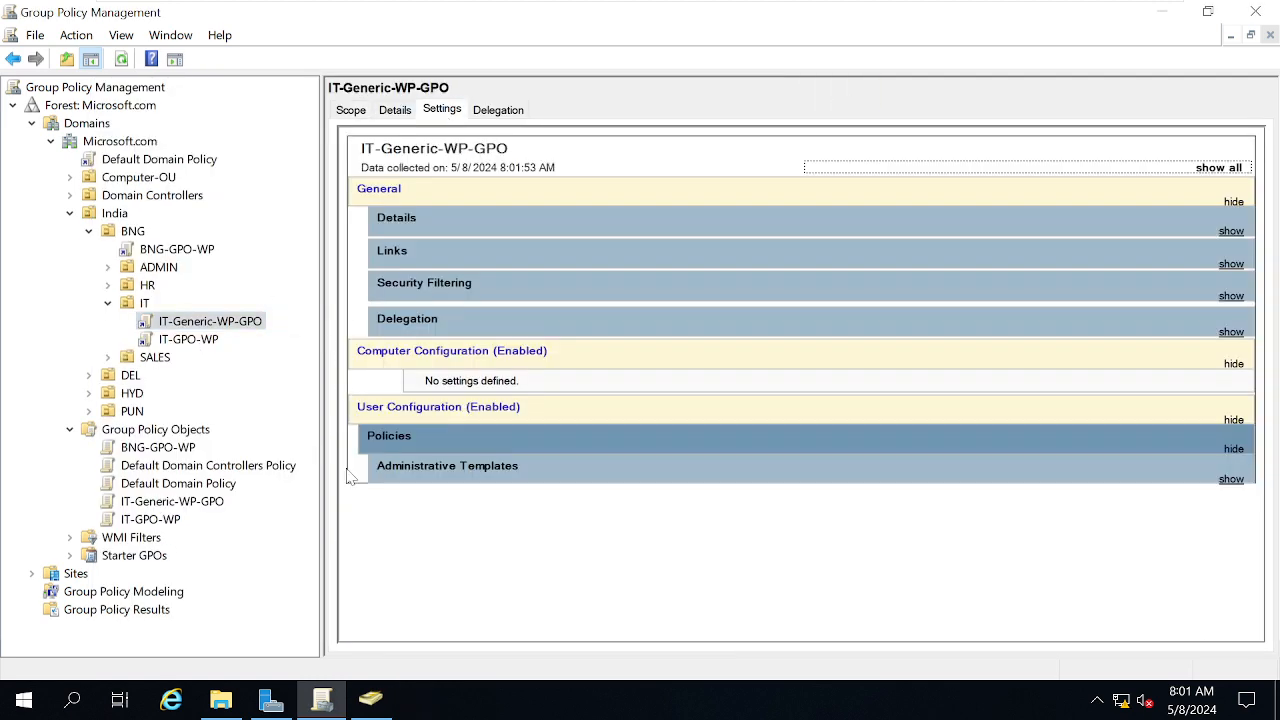
left_click(443, 478)
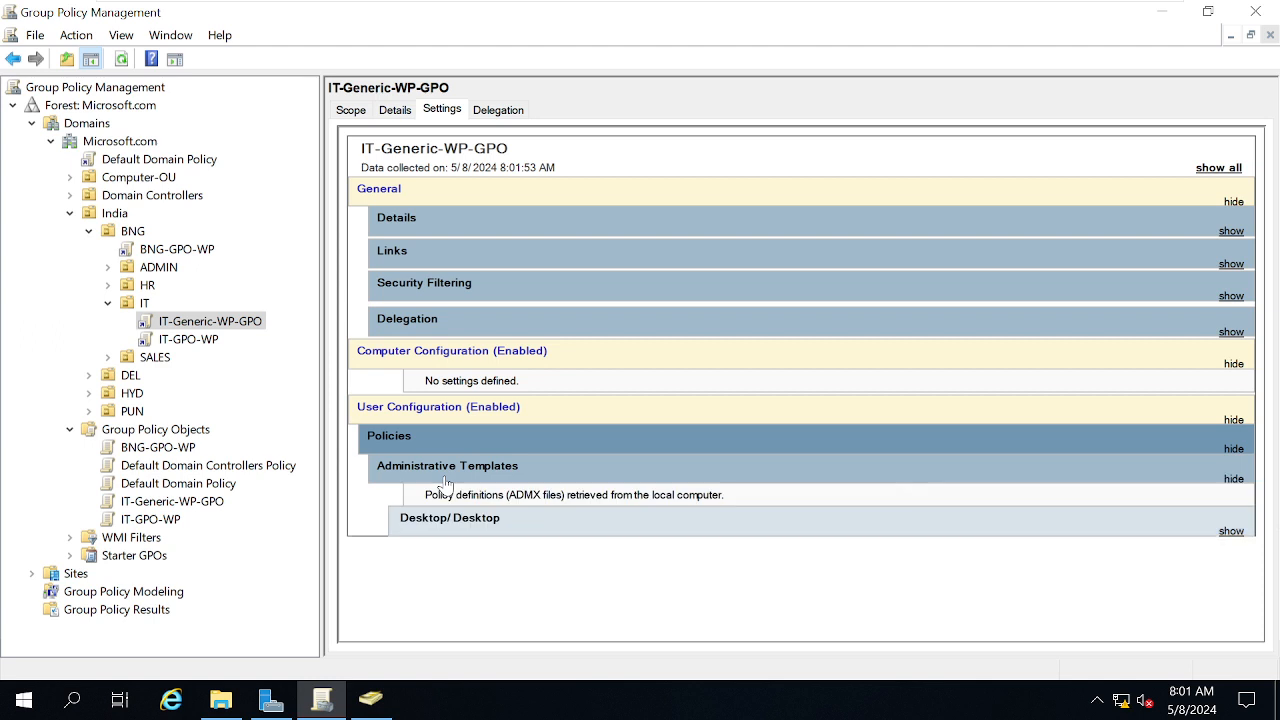
left_click(490, 527)
scroll(515, 427, "down", 2)
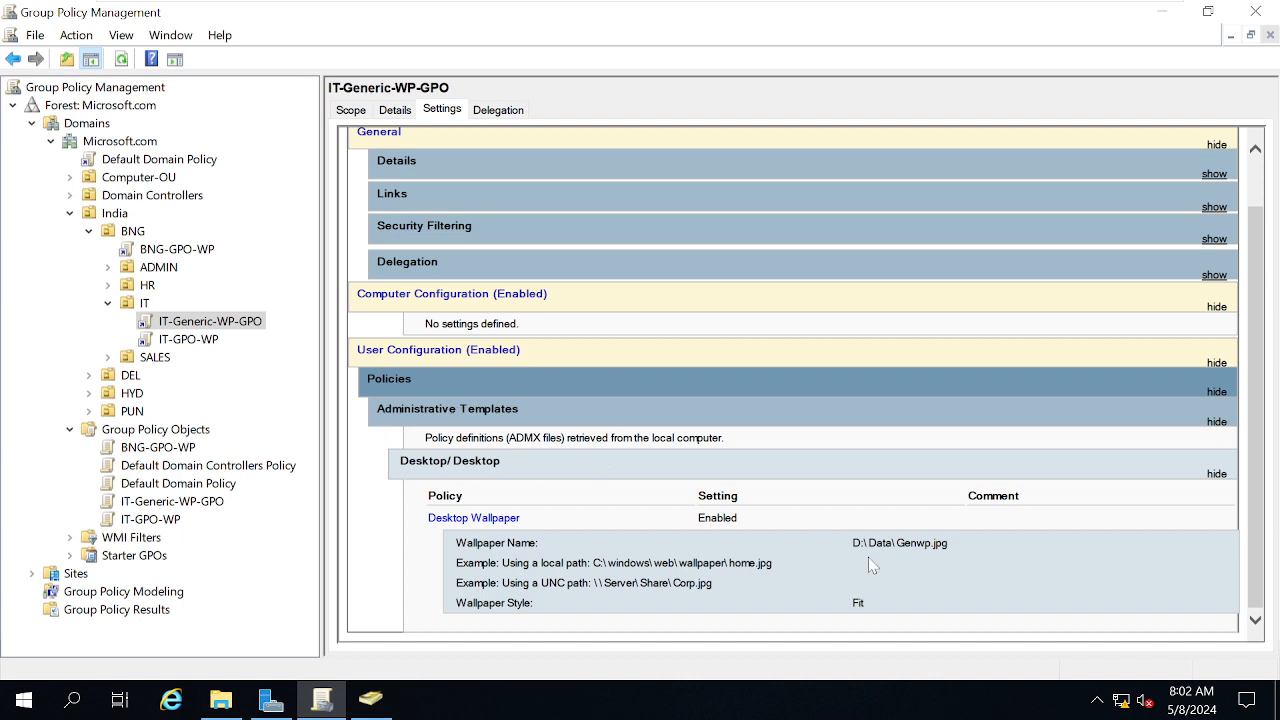
triple_click(893, 547)
left_click(1067, 572)
mouse_move(688, 5)
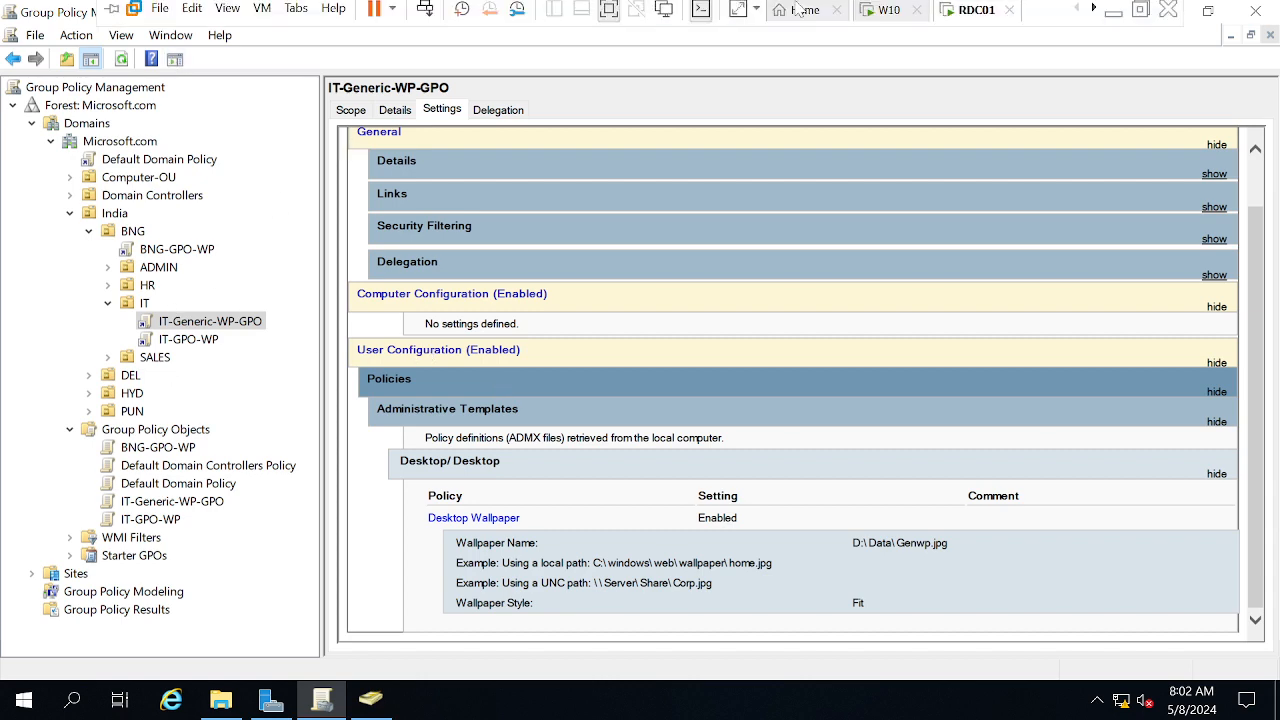
left_click(882, 17)
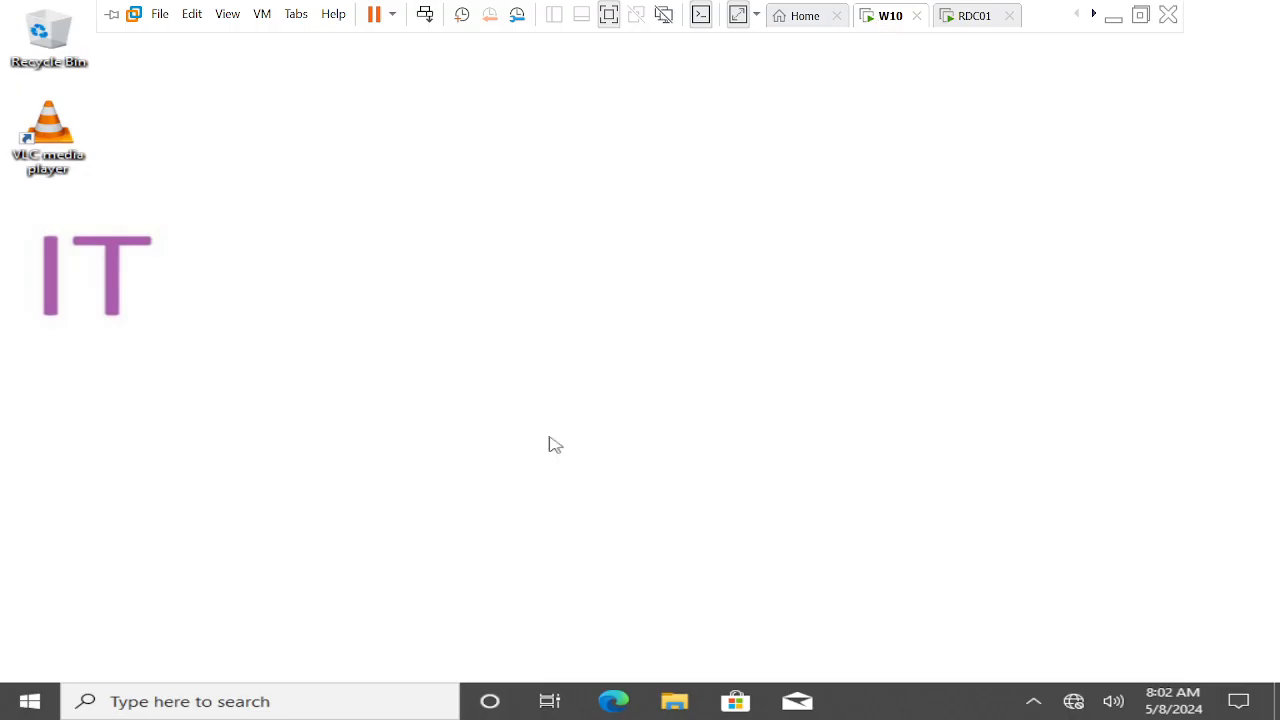
Run gpupdate /force from a command prompt on W10
key("super+r")
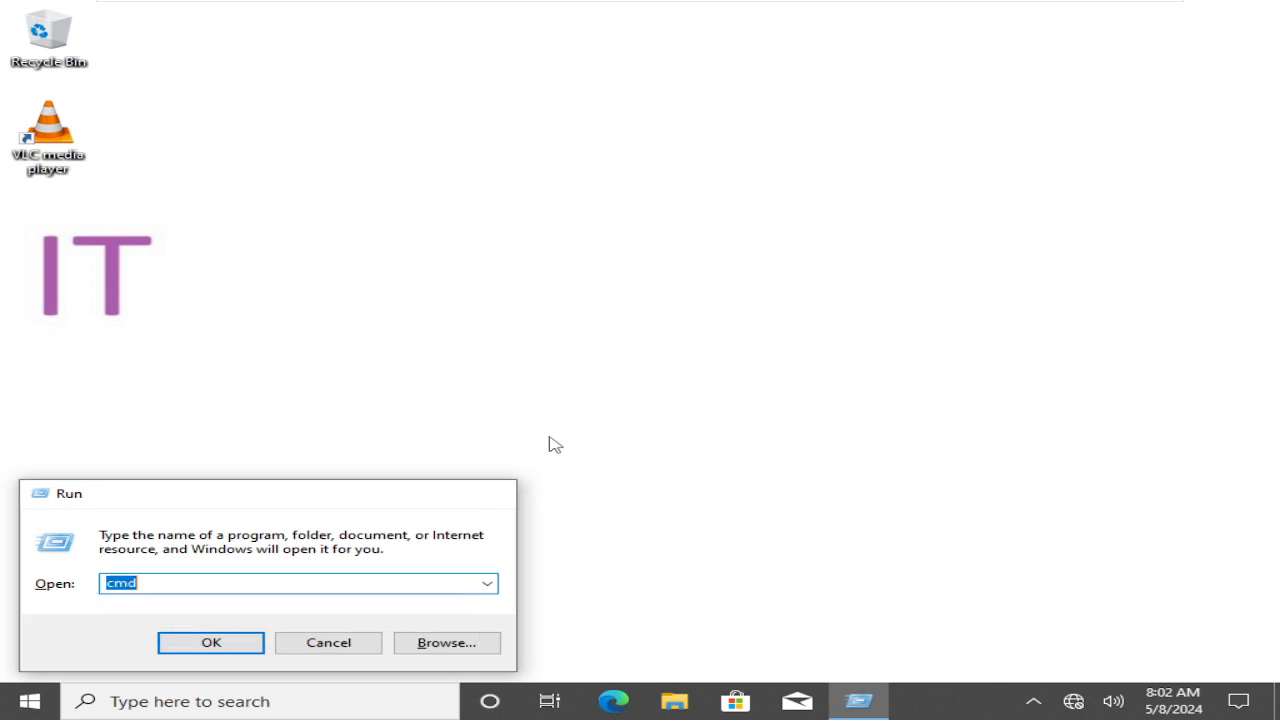
key("Return")
type("g")
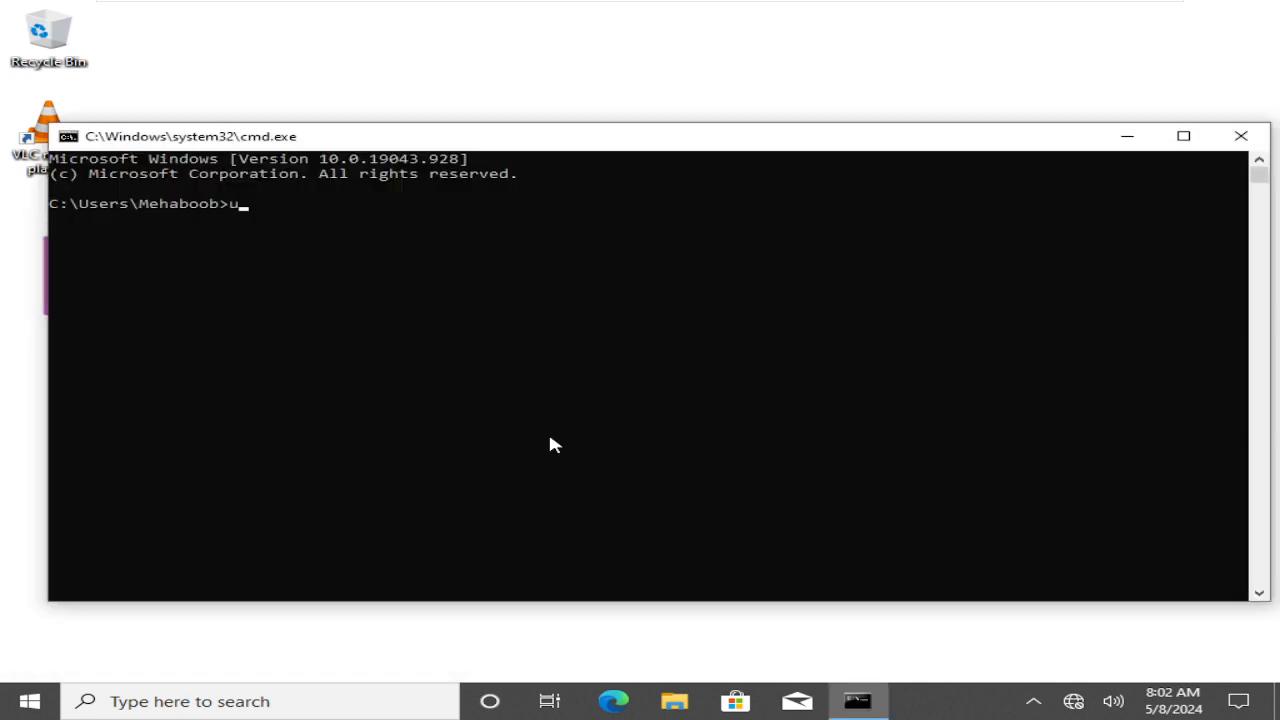
type("pupdate /force")
key("Return")
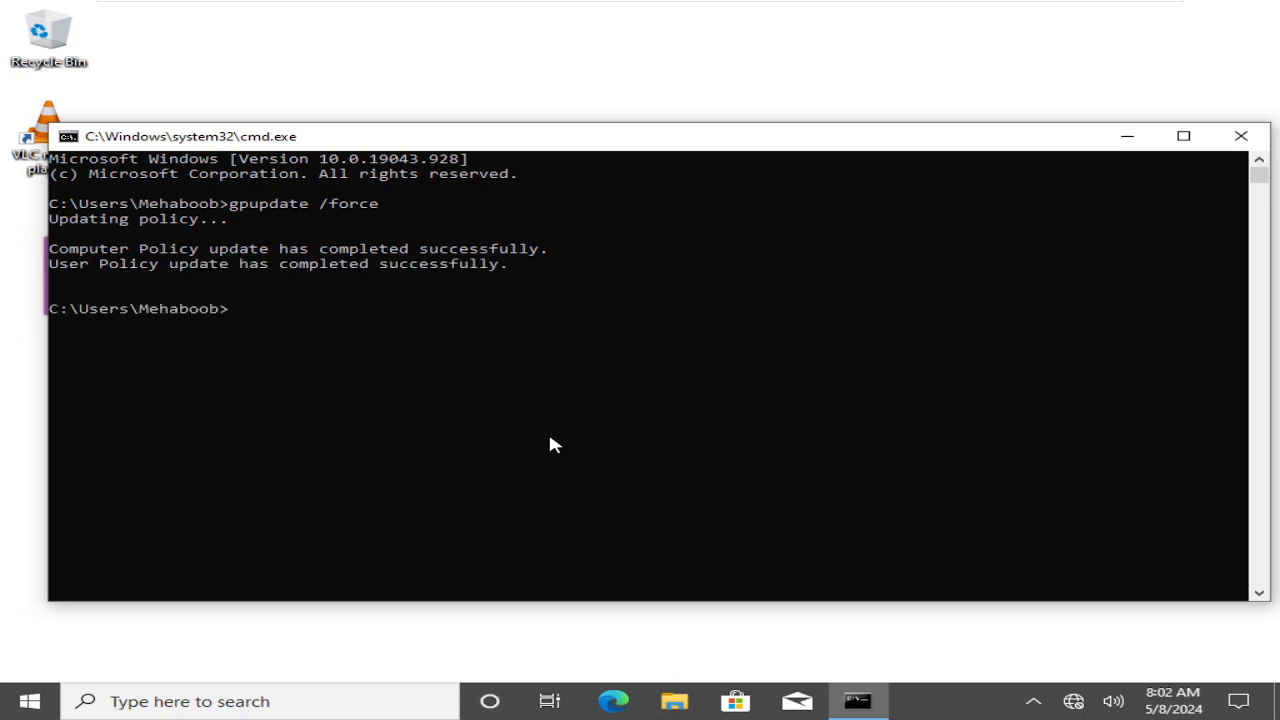
Sign the W10 user out with logoff
type("logoff")
key("Return")
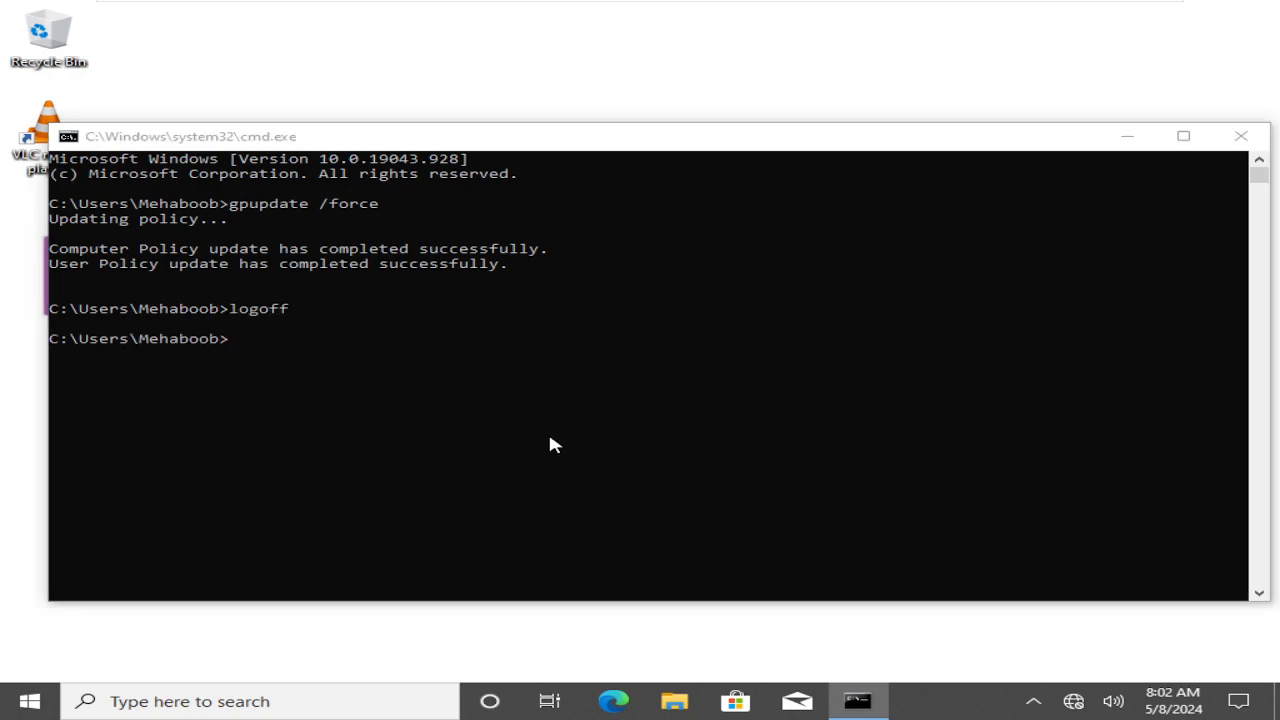
mouse_move(570, 5)
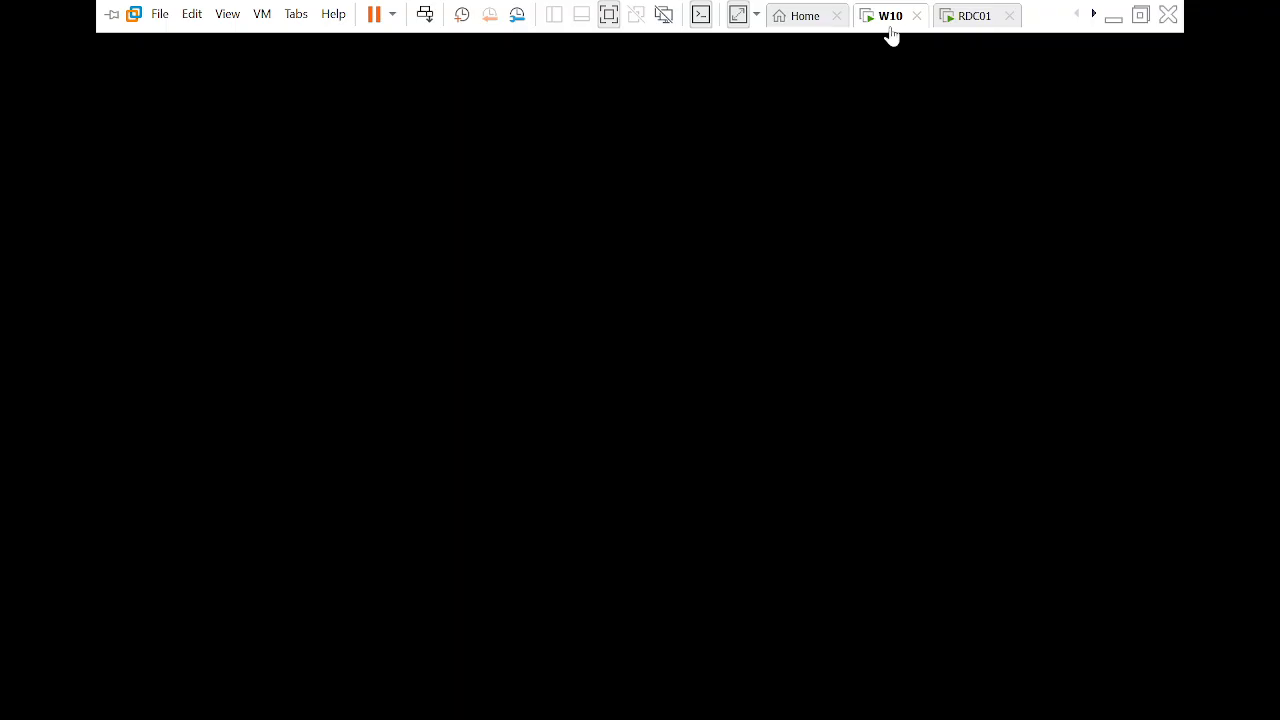
Send Ctrl+Alt+Del from the VM menu and sign back in with the account password
left_click(891, 33)
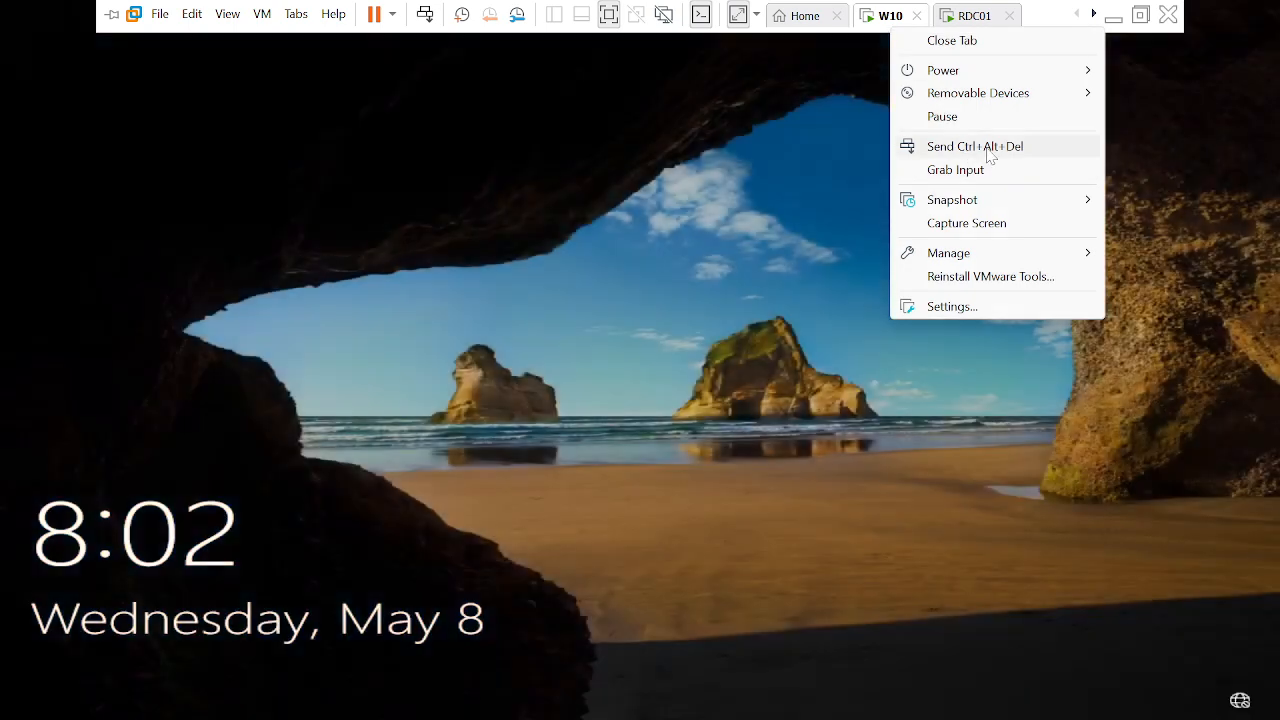
left_click(988, 150)
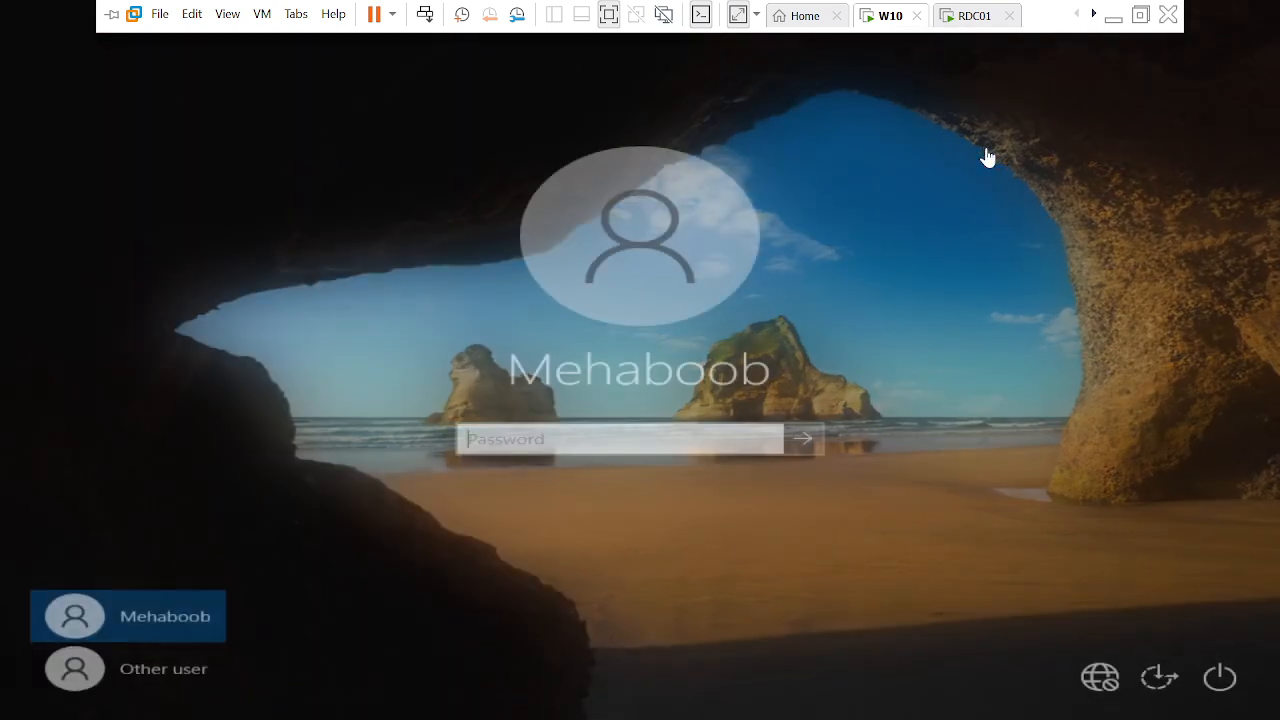
type("●●●●●●●●●●●")
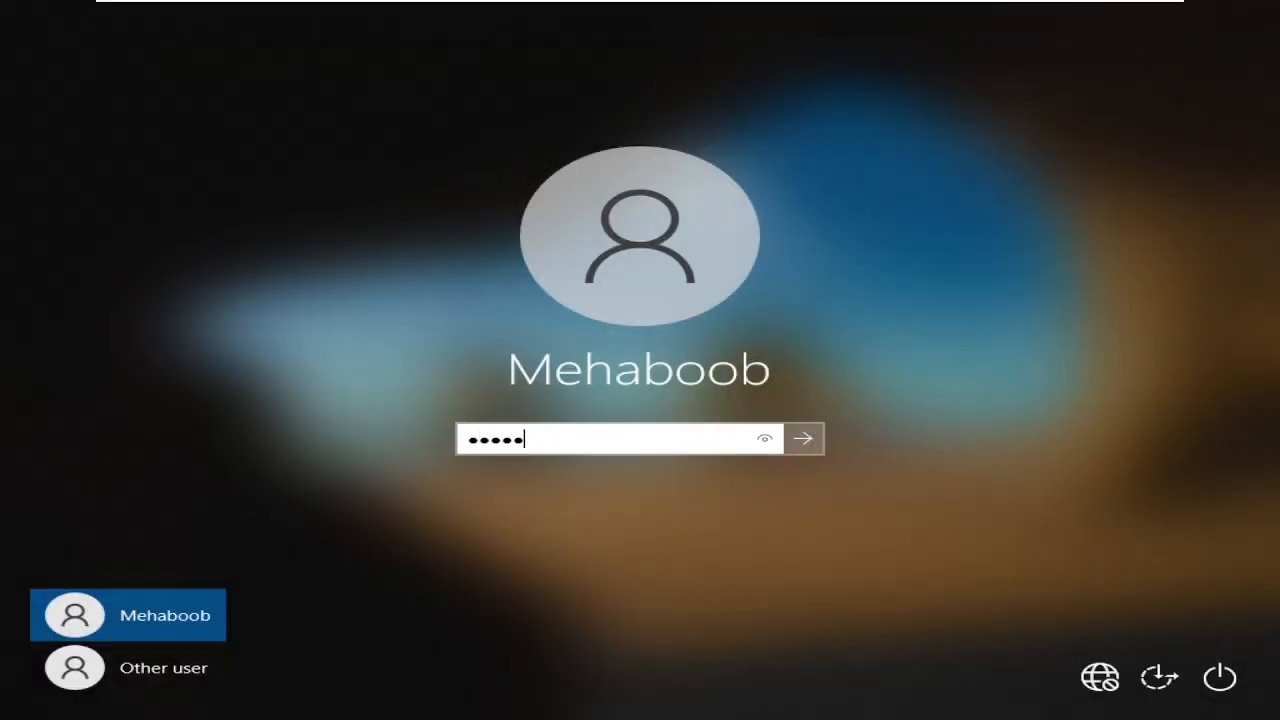
key("Return")
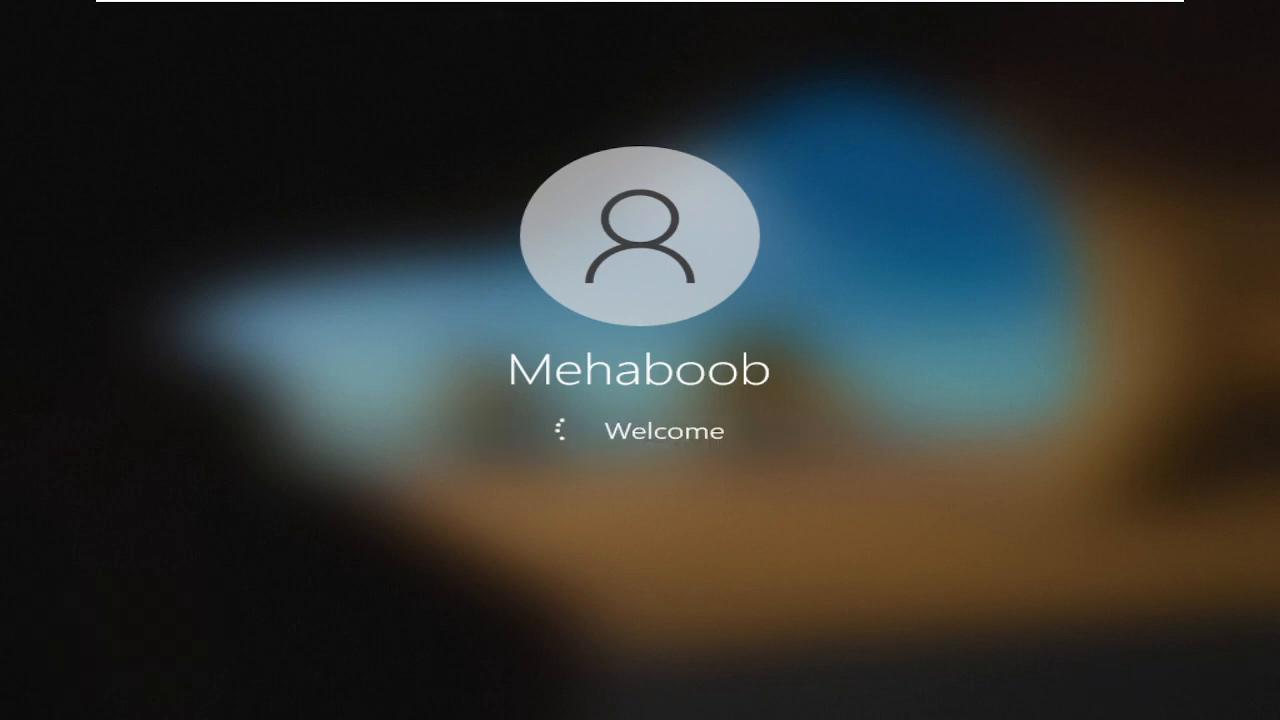
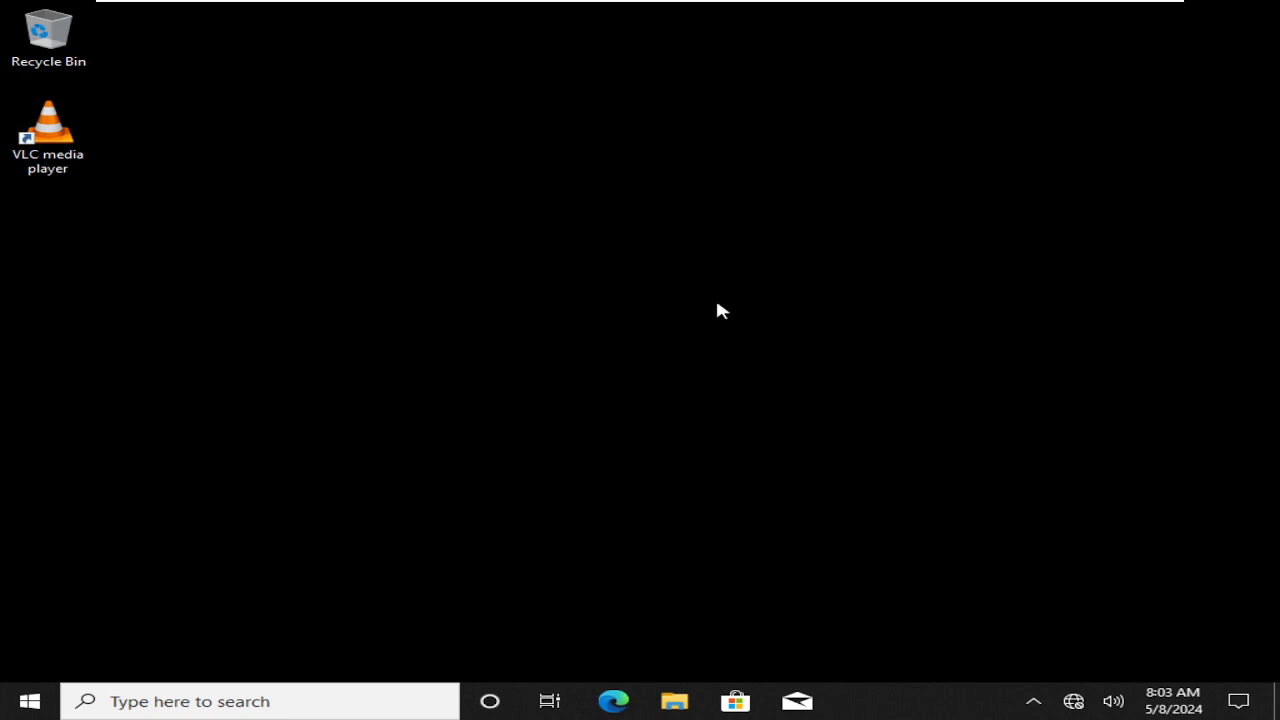
Switch to the RDC01 VM showing IT-Generic-WP-GPO's Desktop Wallpaper settings
mouse_move(855, 8)
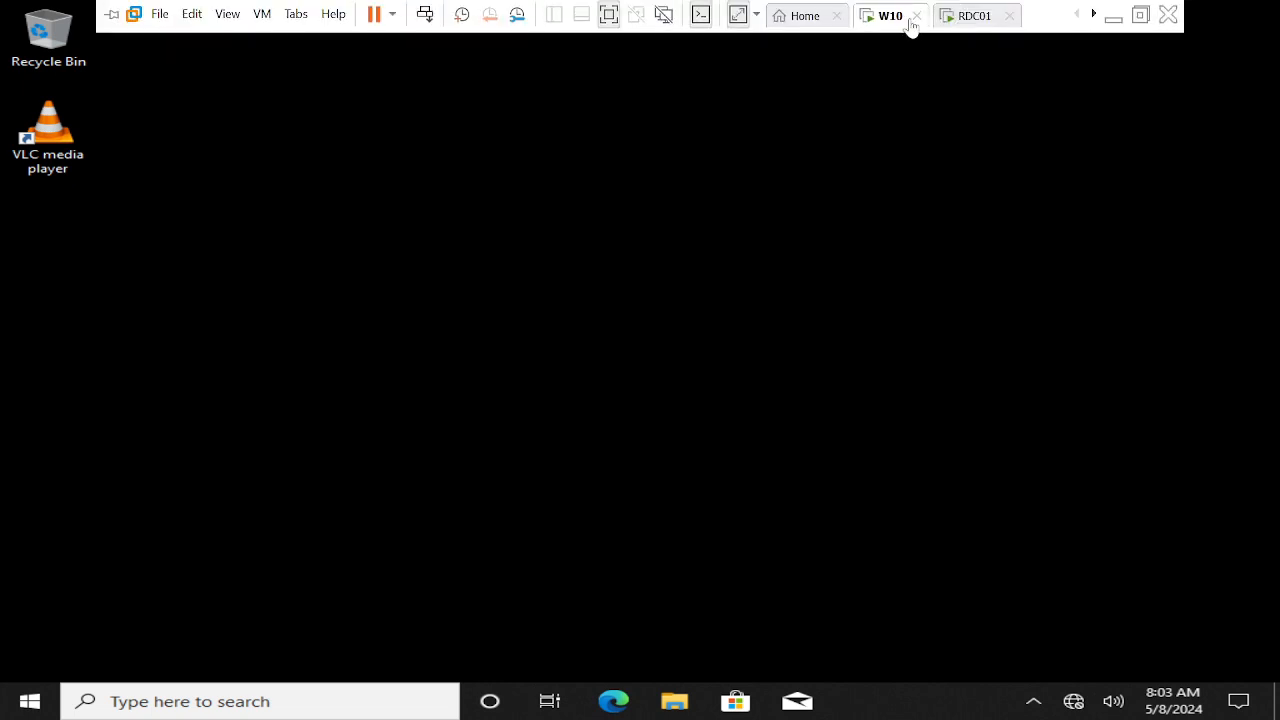
left_click(966, 16)
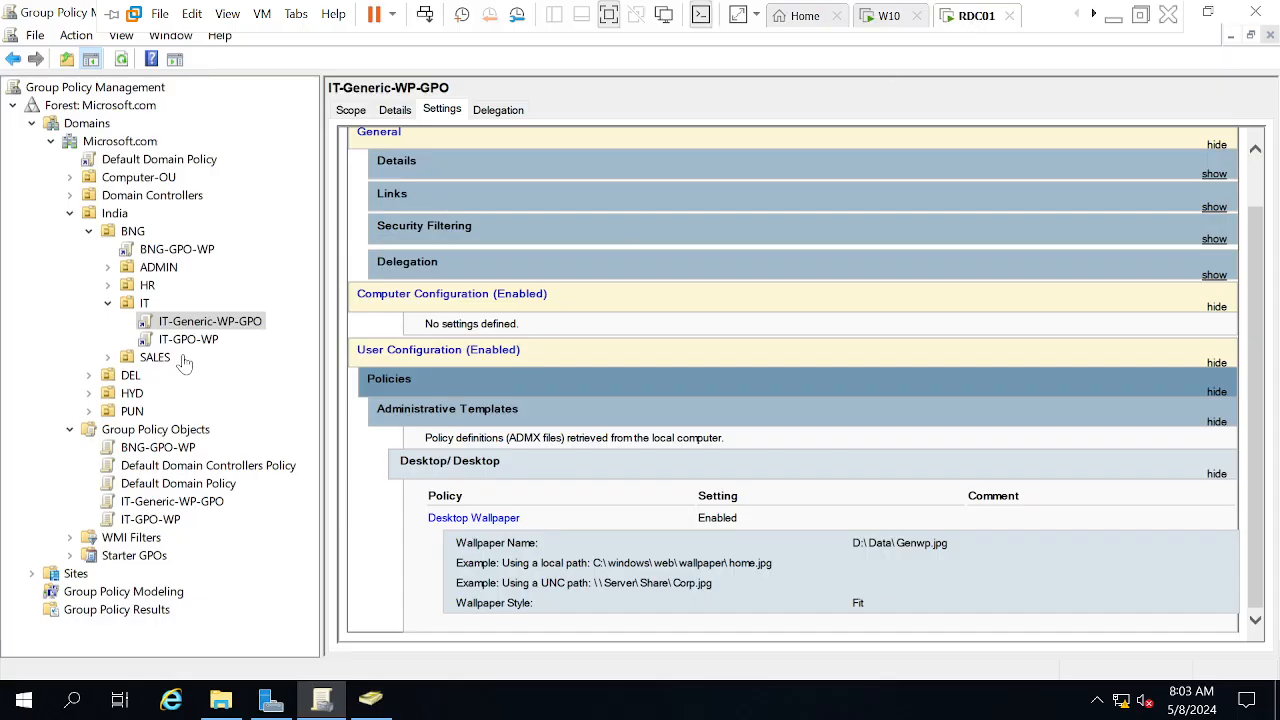
Glance at the W10 virtual machine, then return to RDC01
mouse_move(935, 8)
left_click(885, 16)
left_click(968, 16)
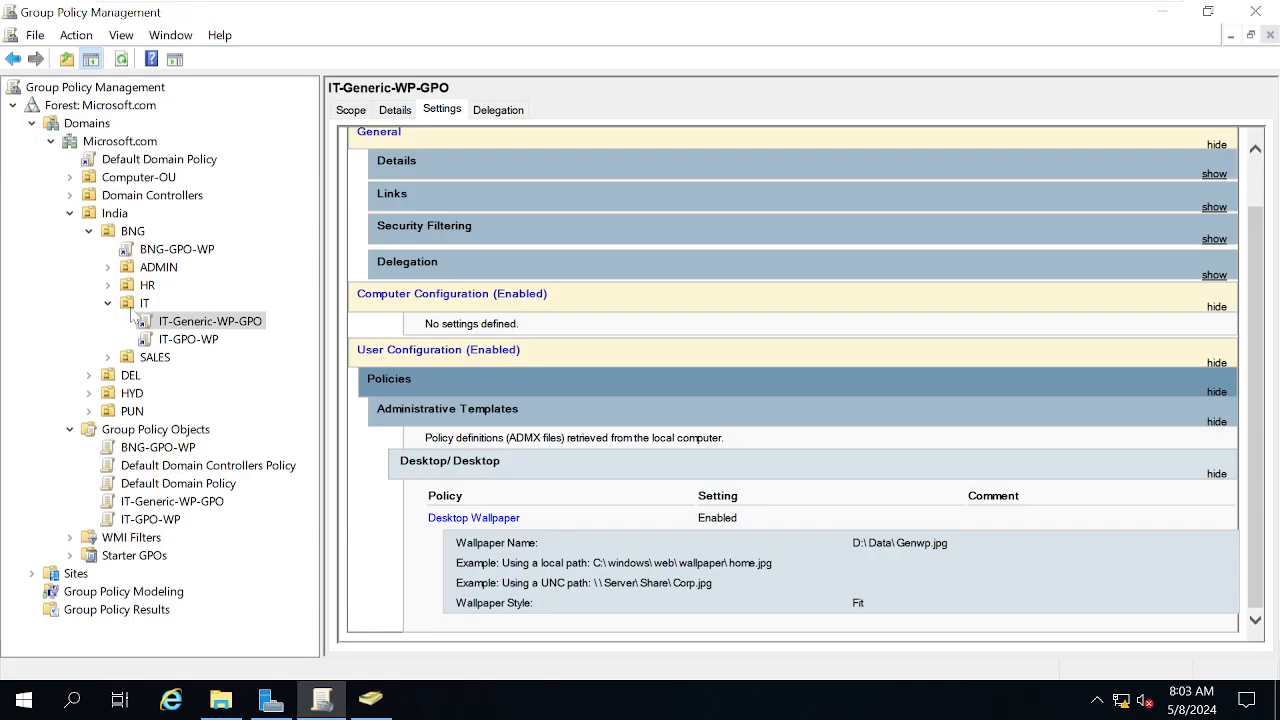
Check the IT-Generic-WP-GPO link under the IT OU, then return to the IT OU's linked GPO list
left_click(134, 305)
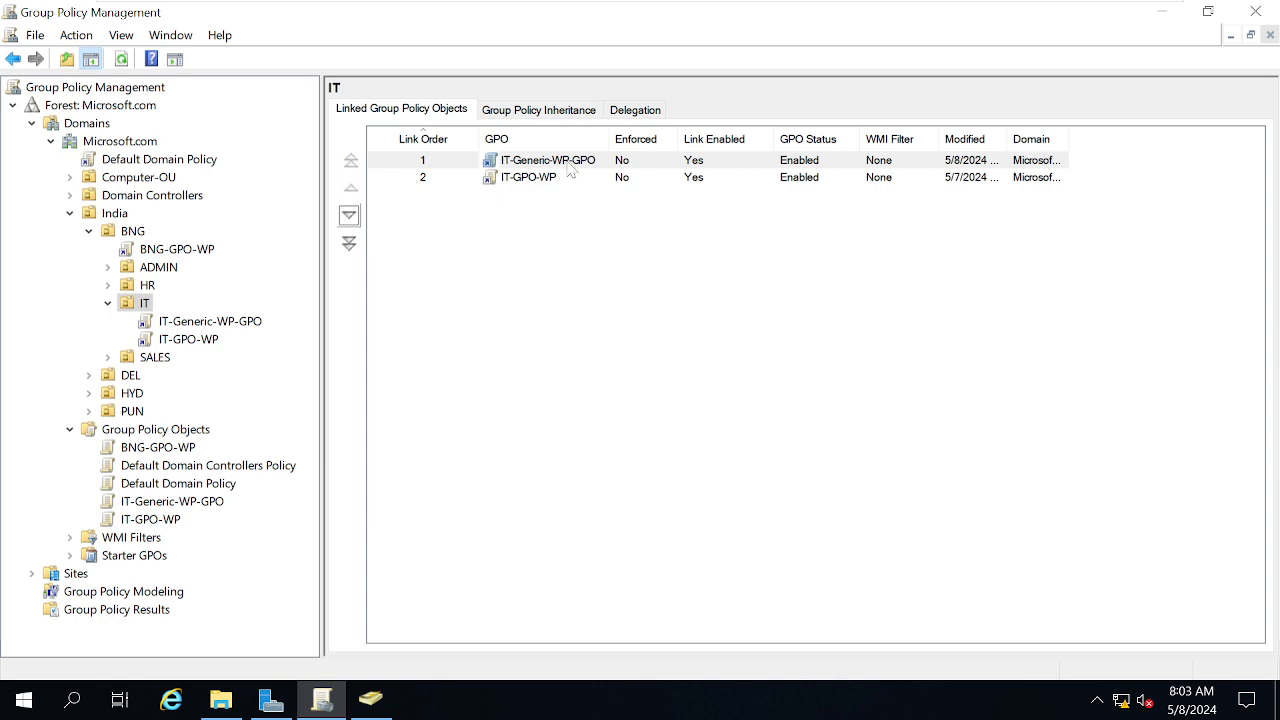
left_click(190, 321)
left_click(816, 274)
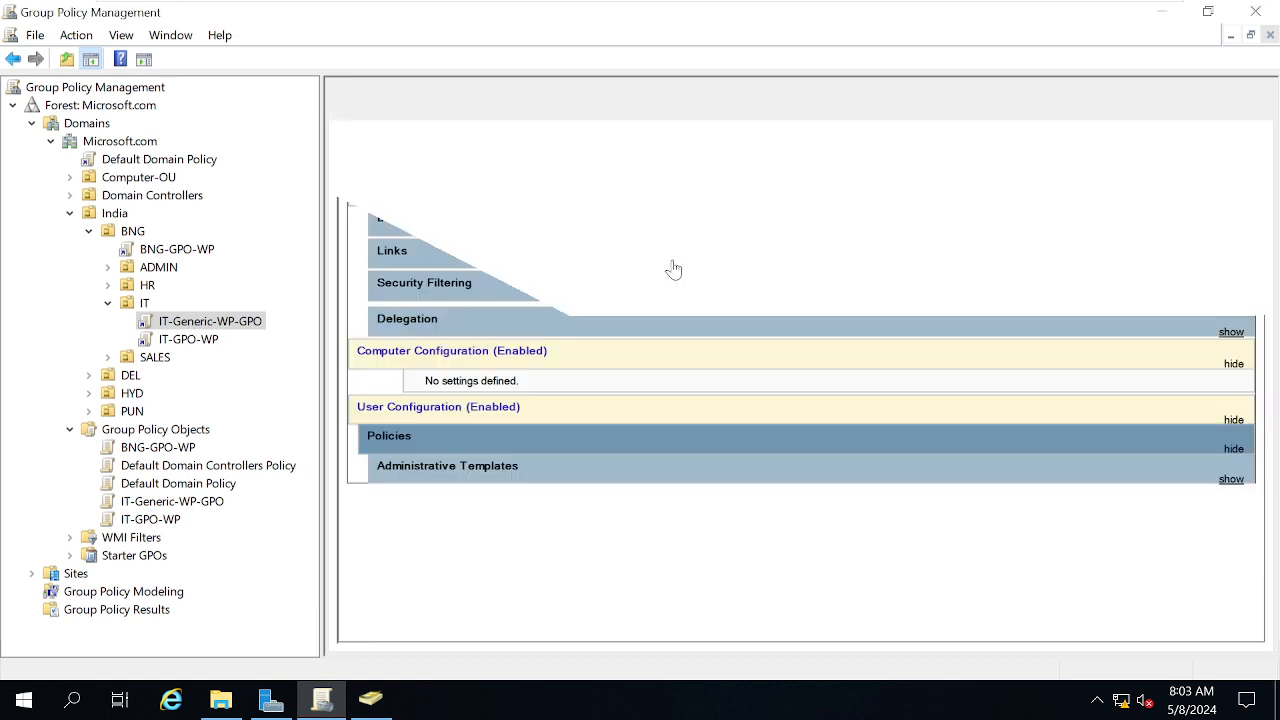
left_click(143, 303)
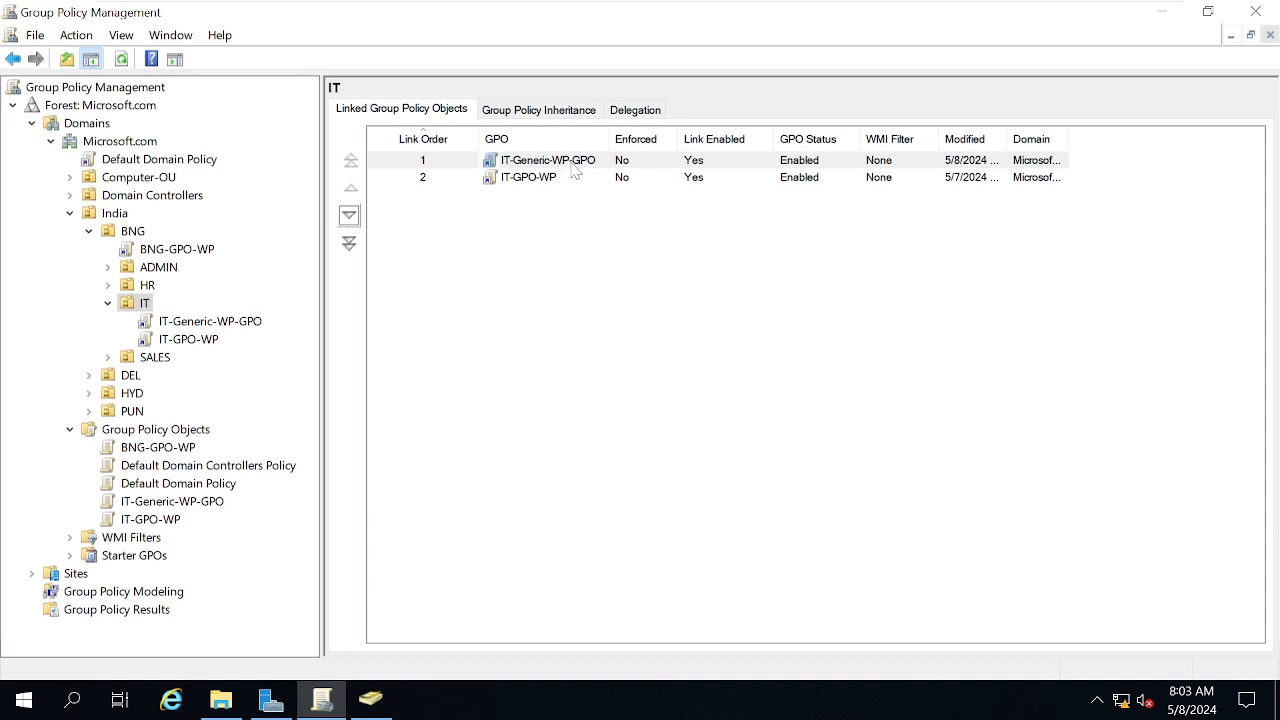
left_click(220, 700)
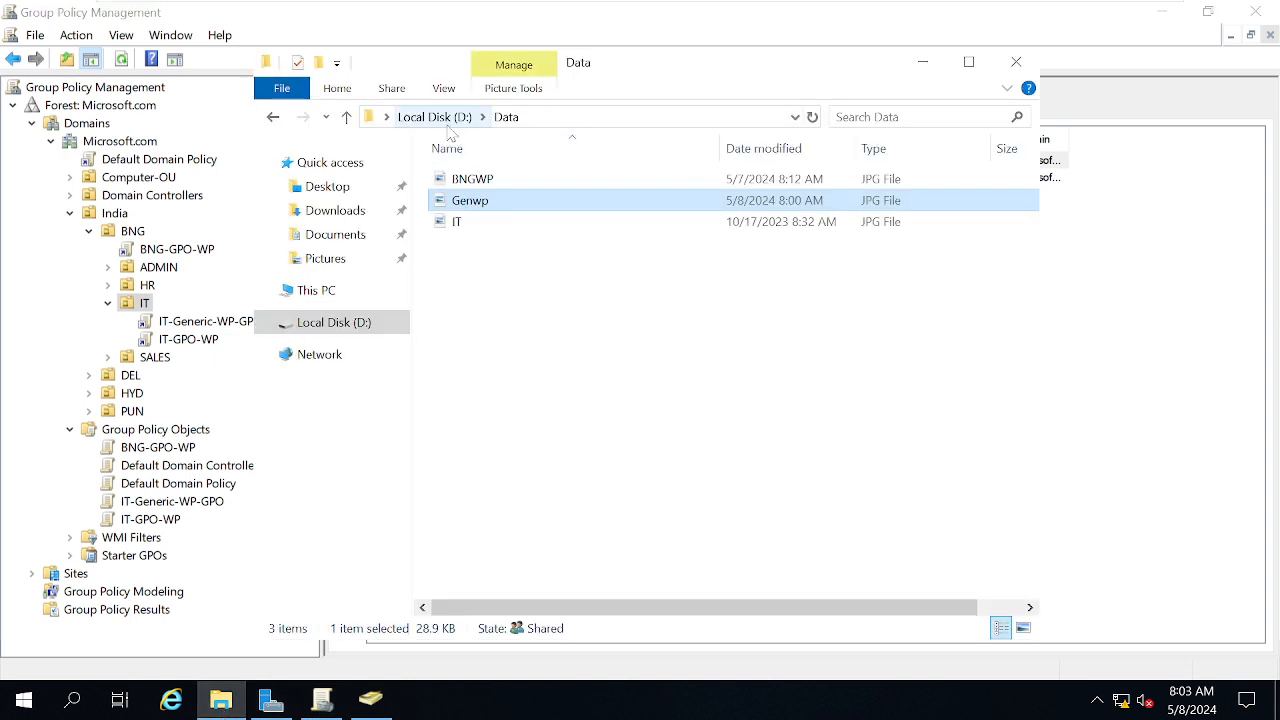
Review the security permissions on the Genwp image file
right_click(458, 205)
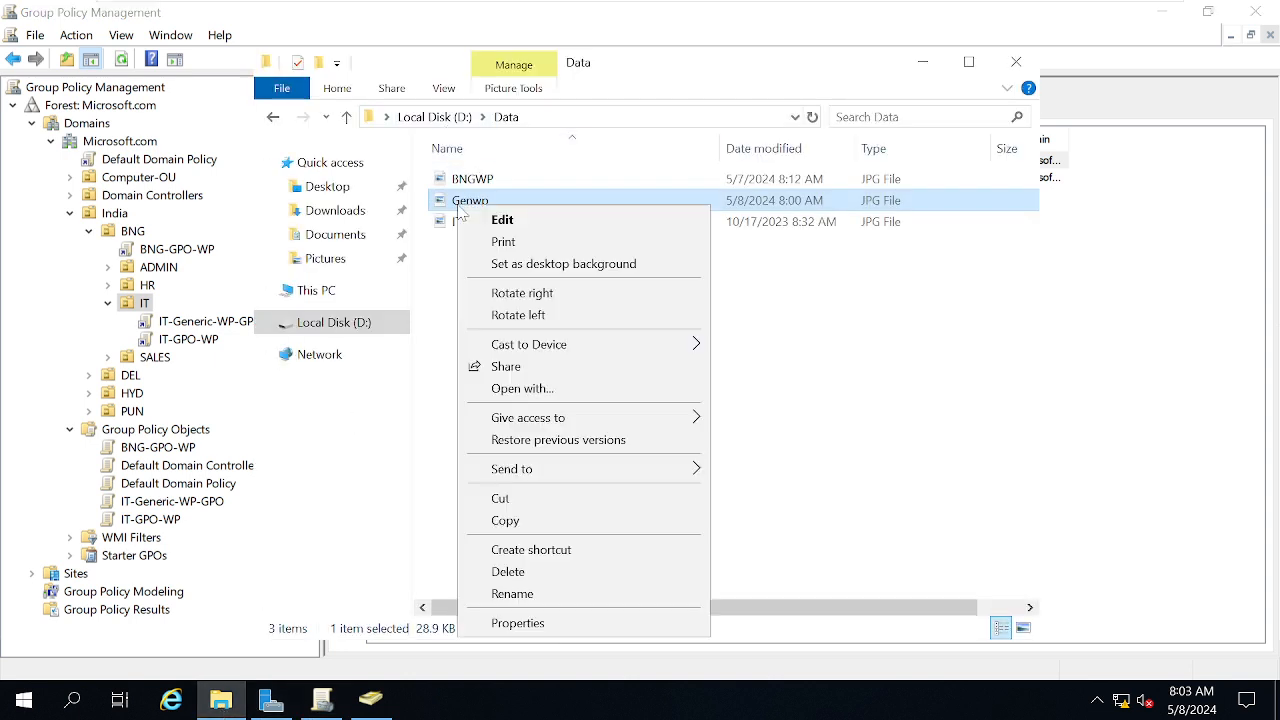
left_click(515, 627)
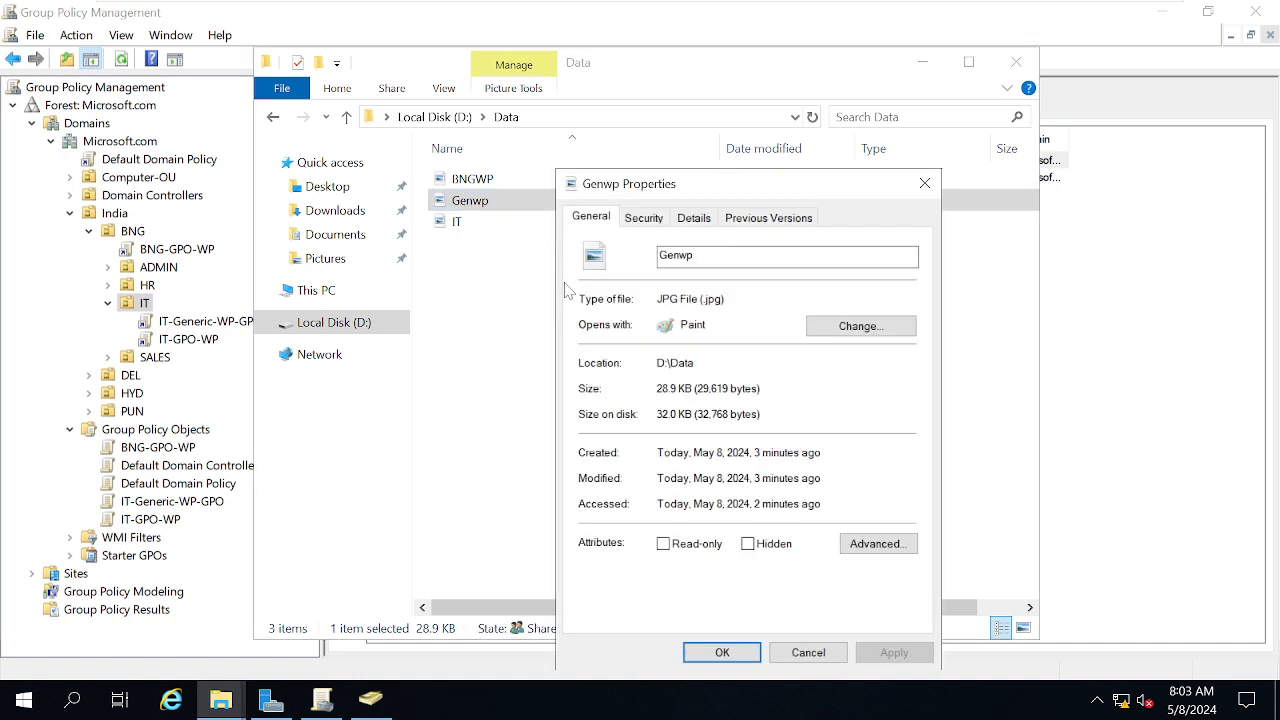
left_click(645, 222)
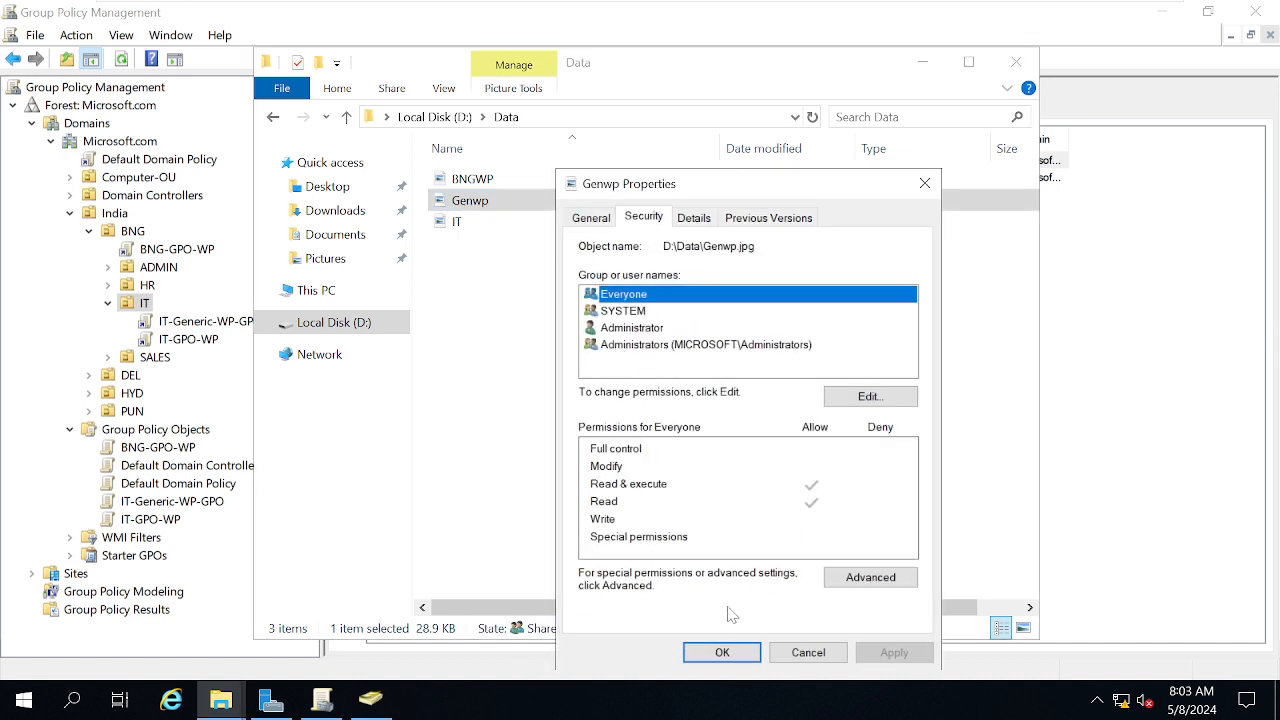
left_click(709, 652)
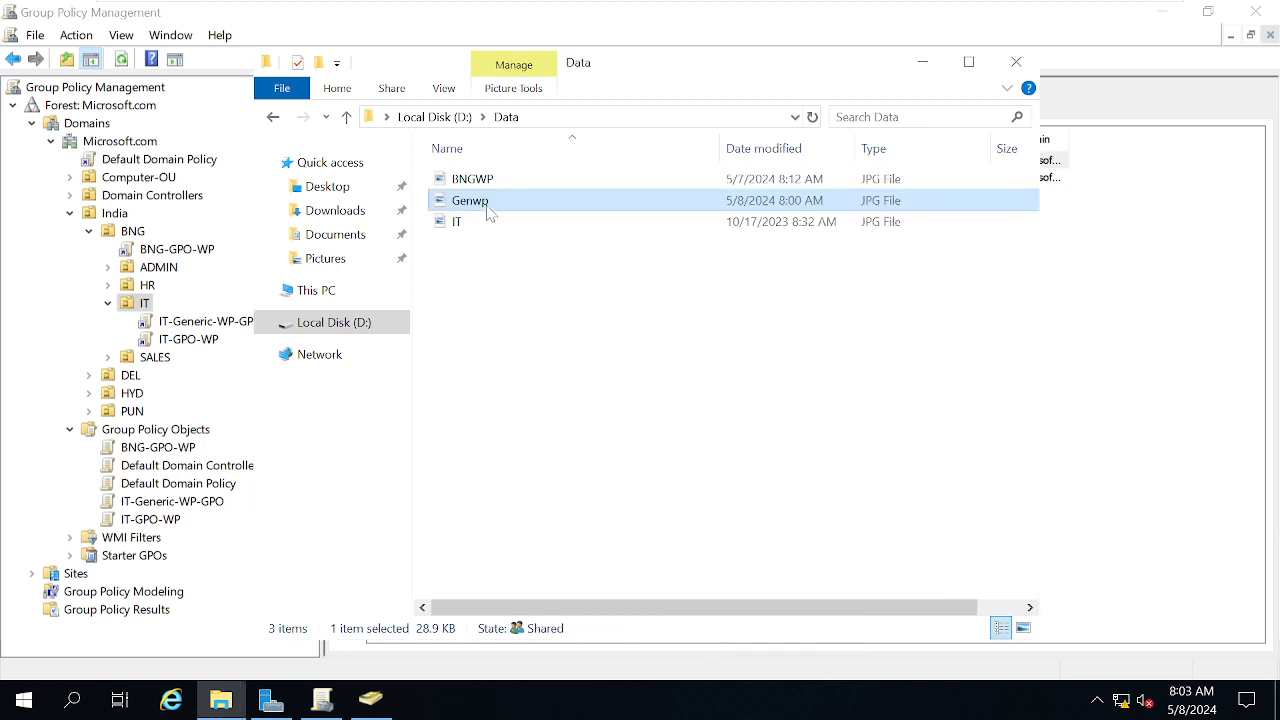
Allow Everyone Modify permission on the D:\Data folder and apply it
left_click(434, 116)
right_click(462, 177)
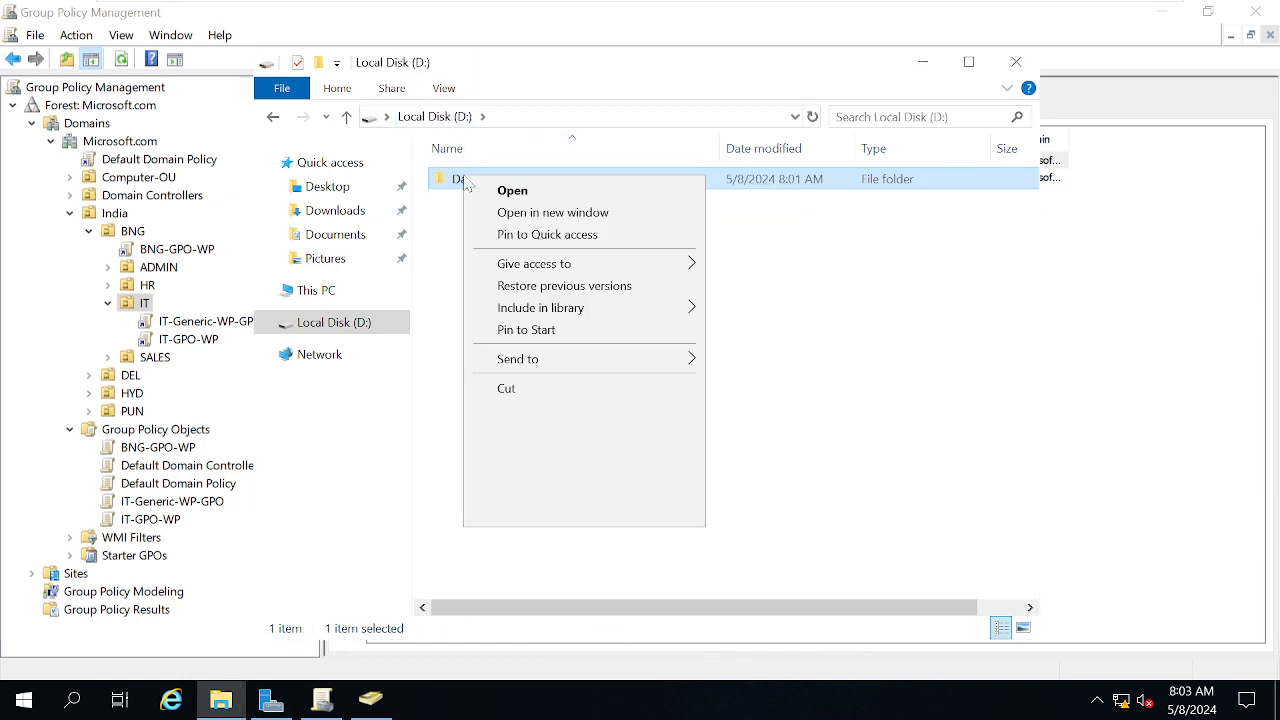
left_click(524, 513)
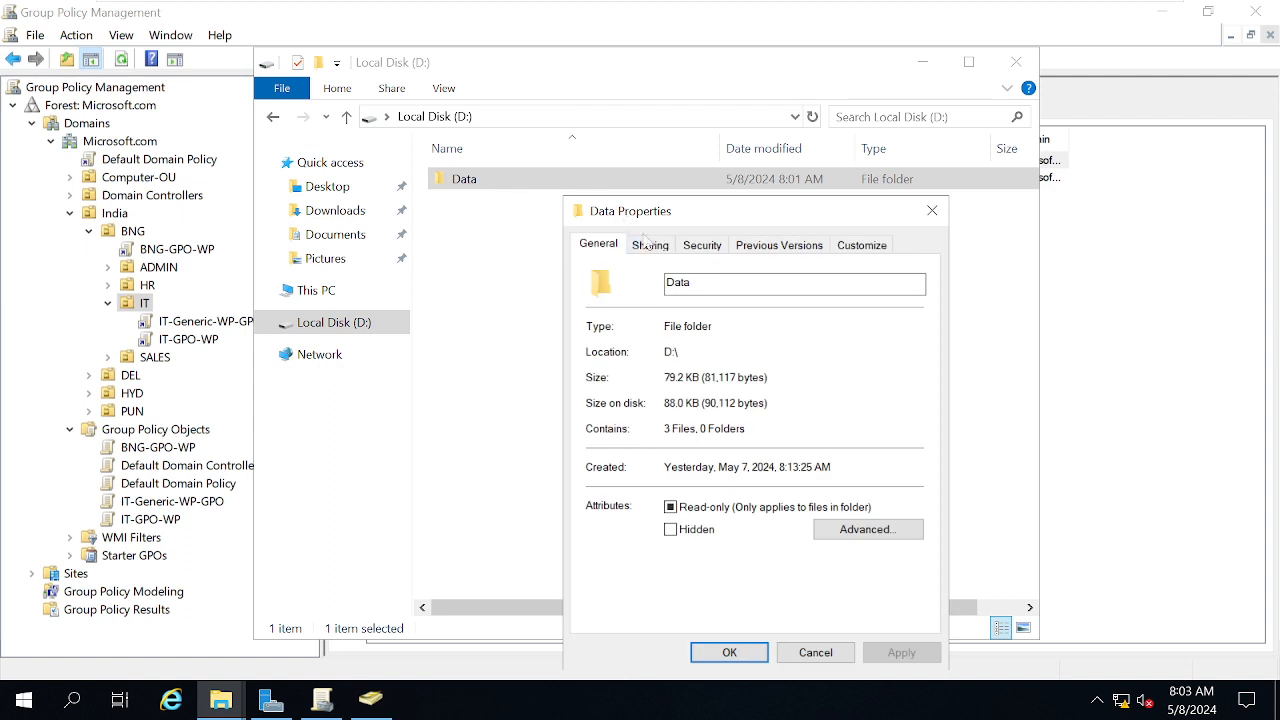
left_click(705, 245)
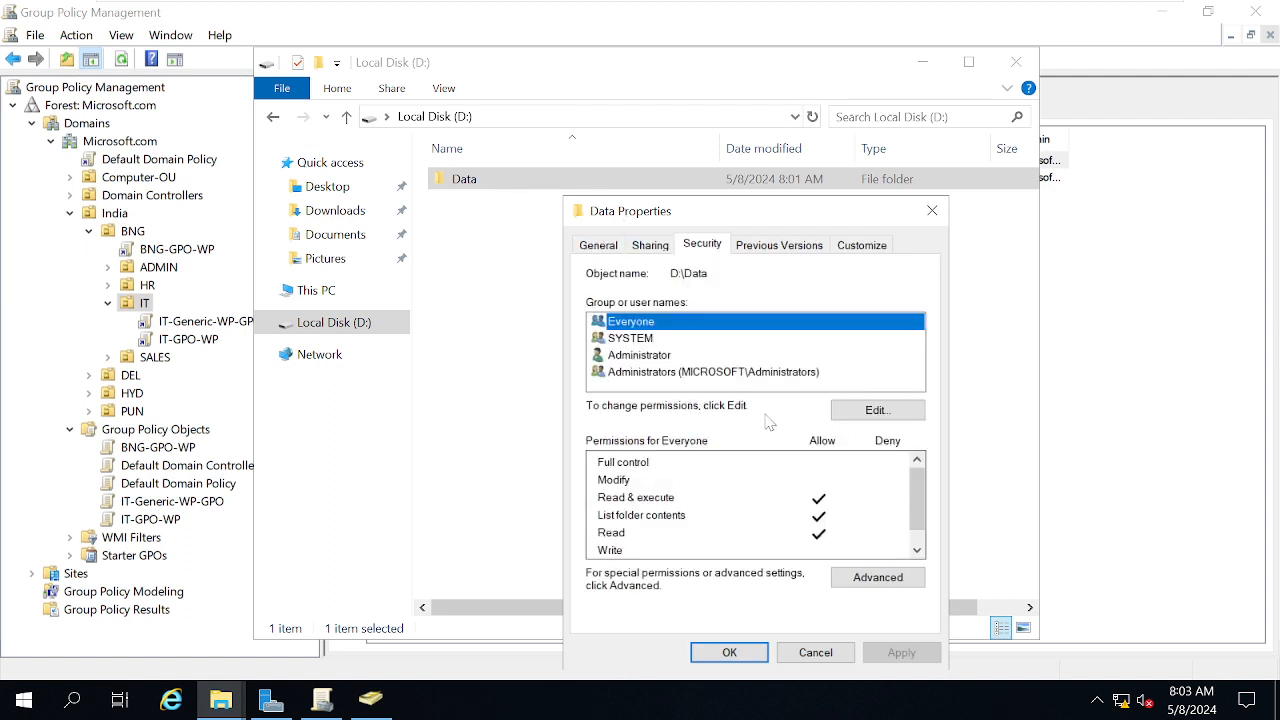
left_click(858, 414)
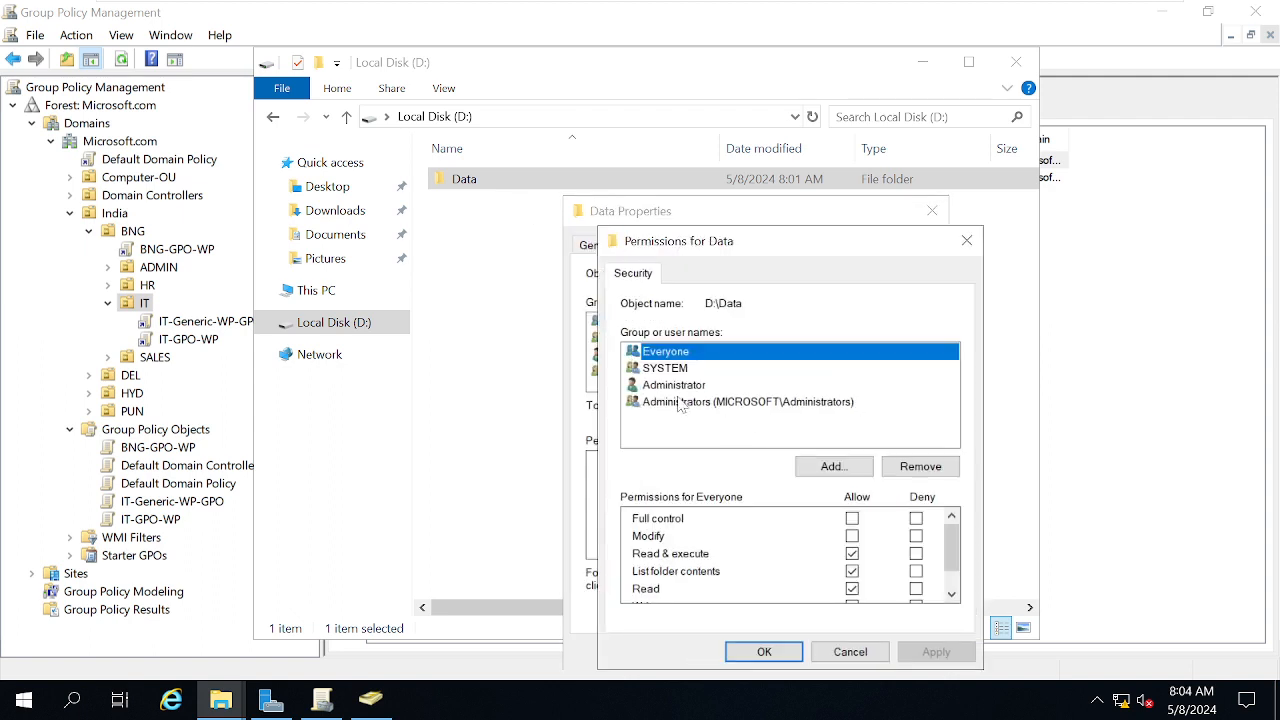
left_click(852, 536)
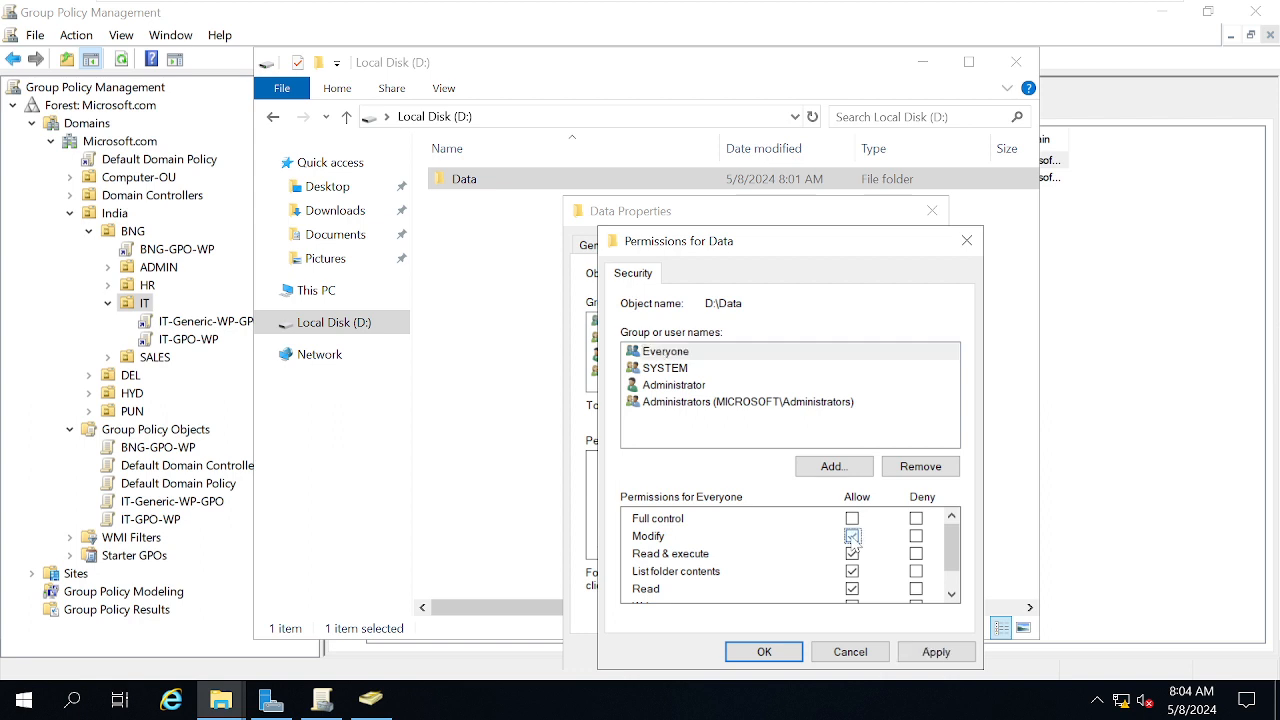
left_click(940, 652)
left_click(762, 652)
left_click(725, 655)
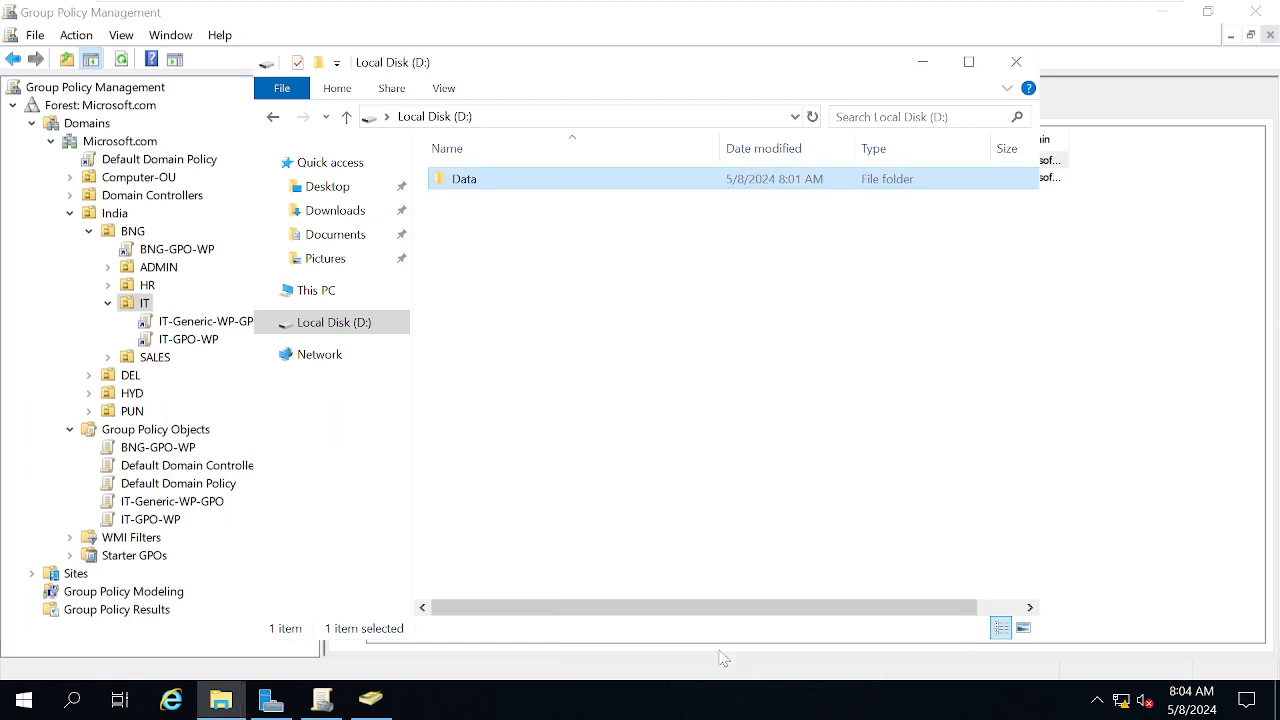
Close File Explorer and open IT-Generic-WP-GPO in the Group Policy Management Editor
left_click(1016, 61)
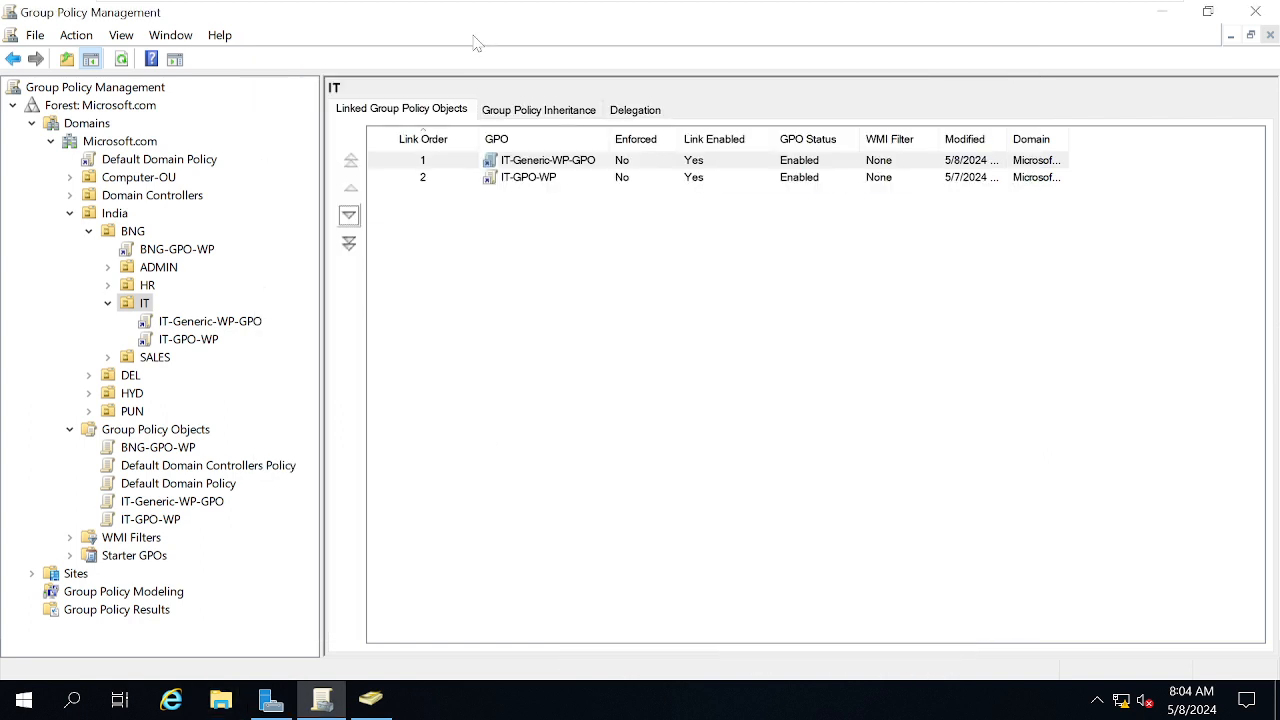
left_click(187, 323)
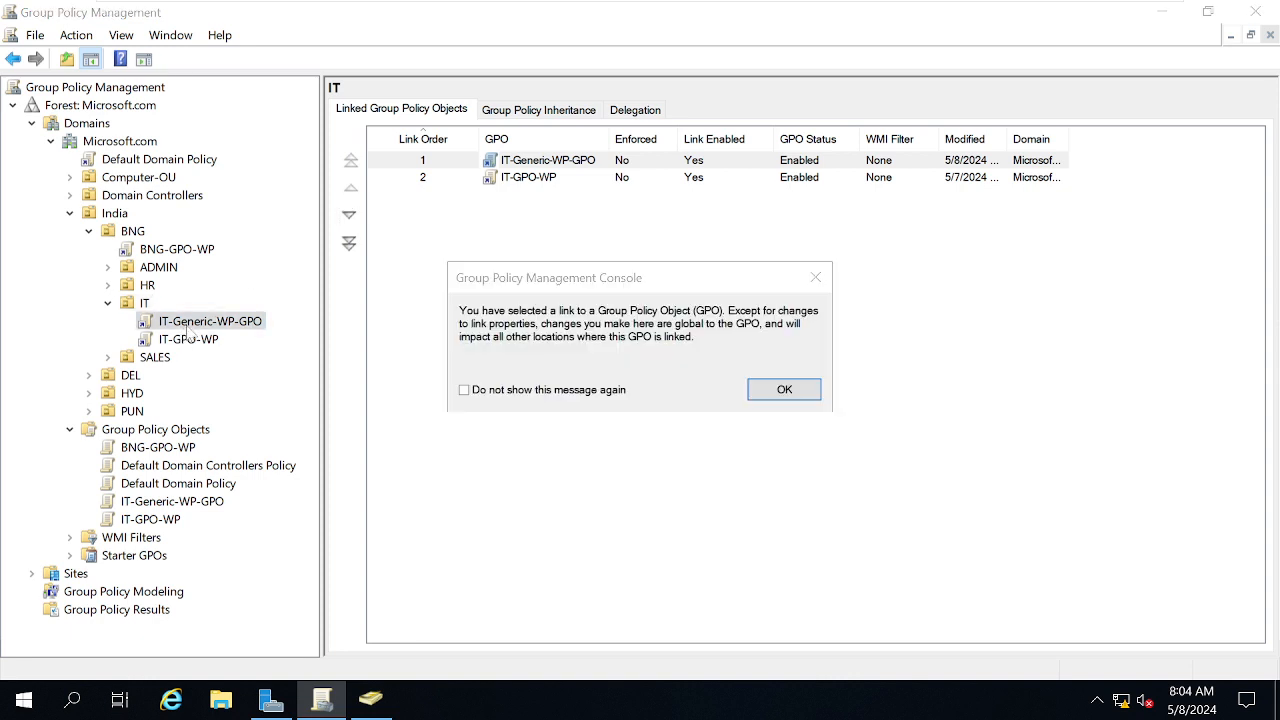
left_click(784, 393)
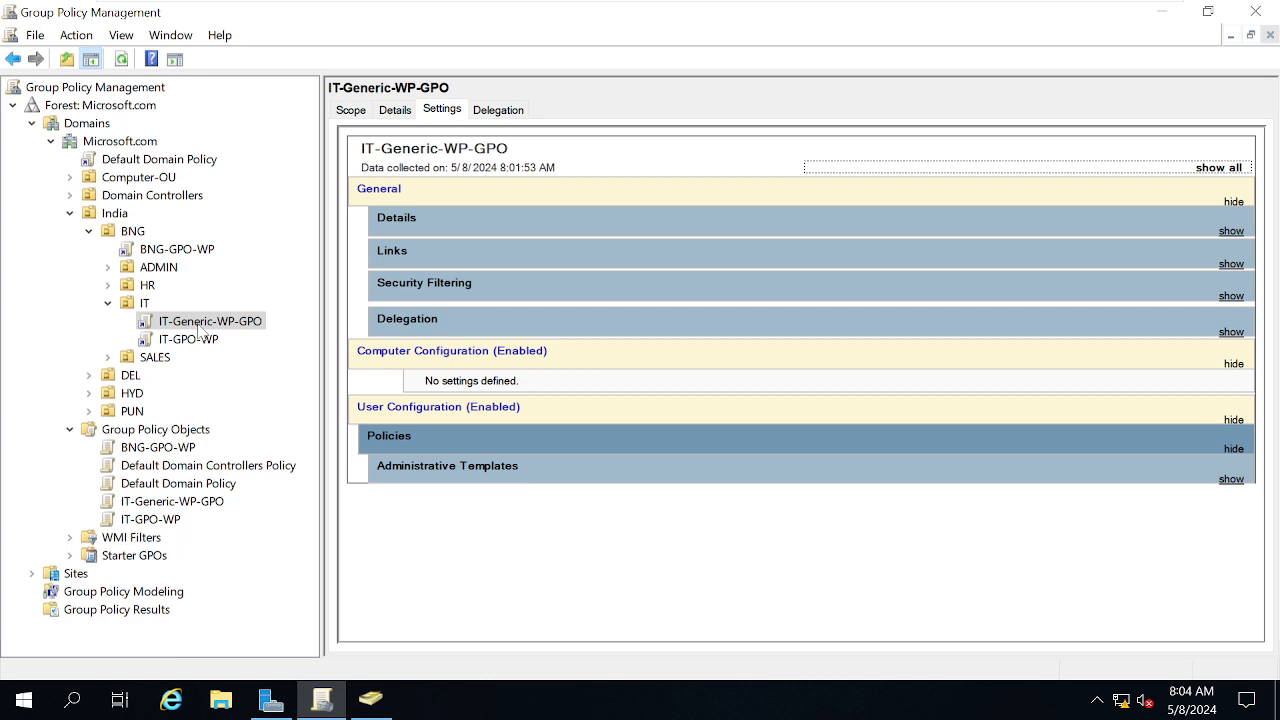
right_click(199, 333)
left_click(228, 338)
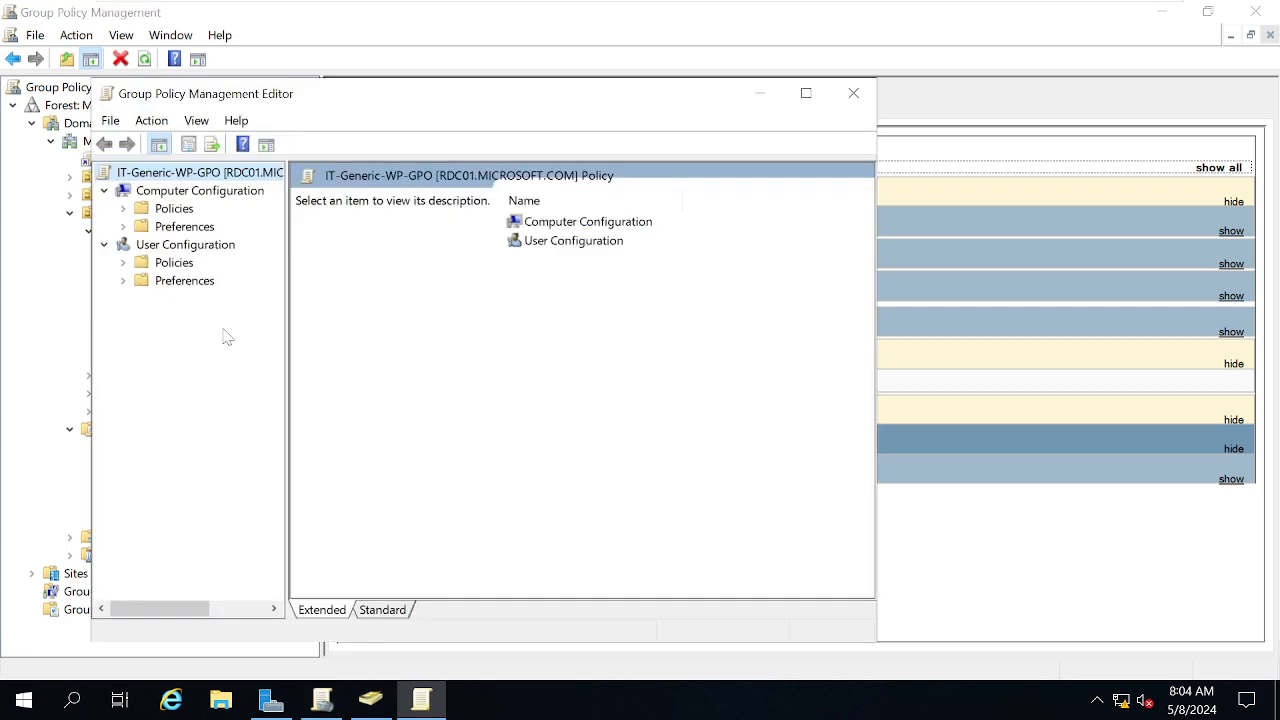
Open the User Configuration Desktop Wallpaper policy, select its D:\Data\Genwp.jpg path, and switch to W10
double_click(176, 266)
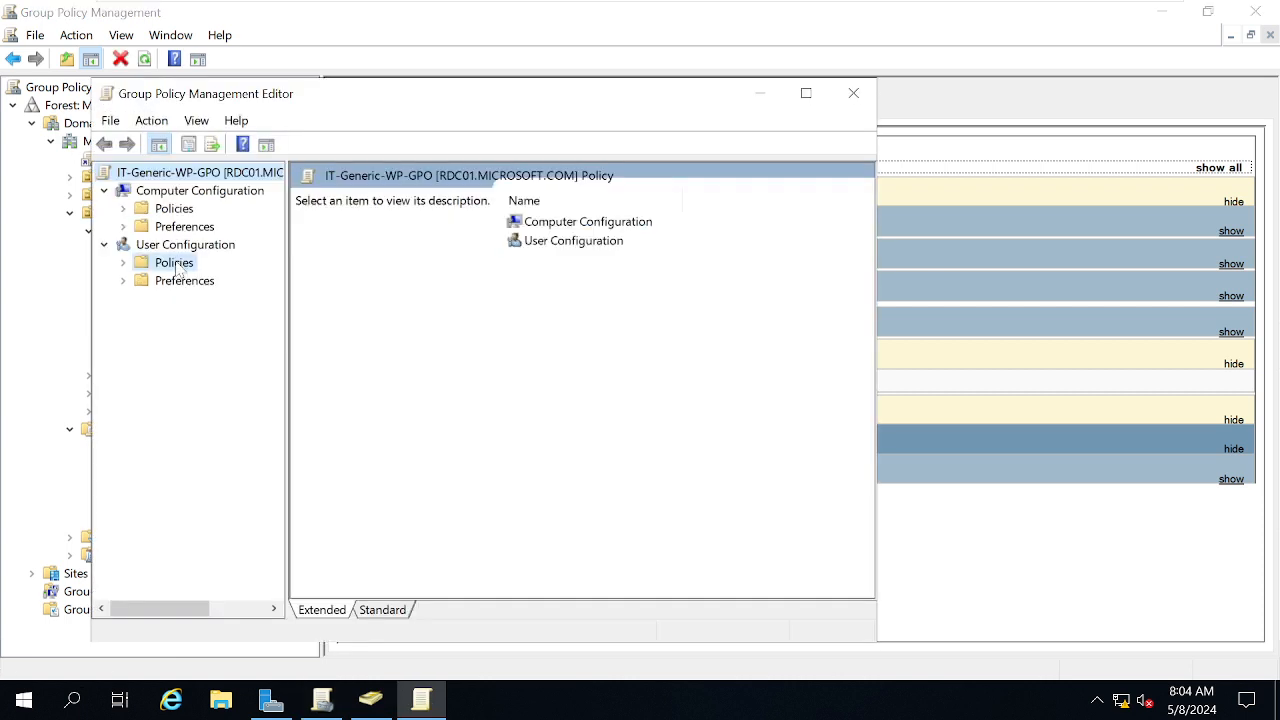
double_click(196, 316)
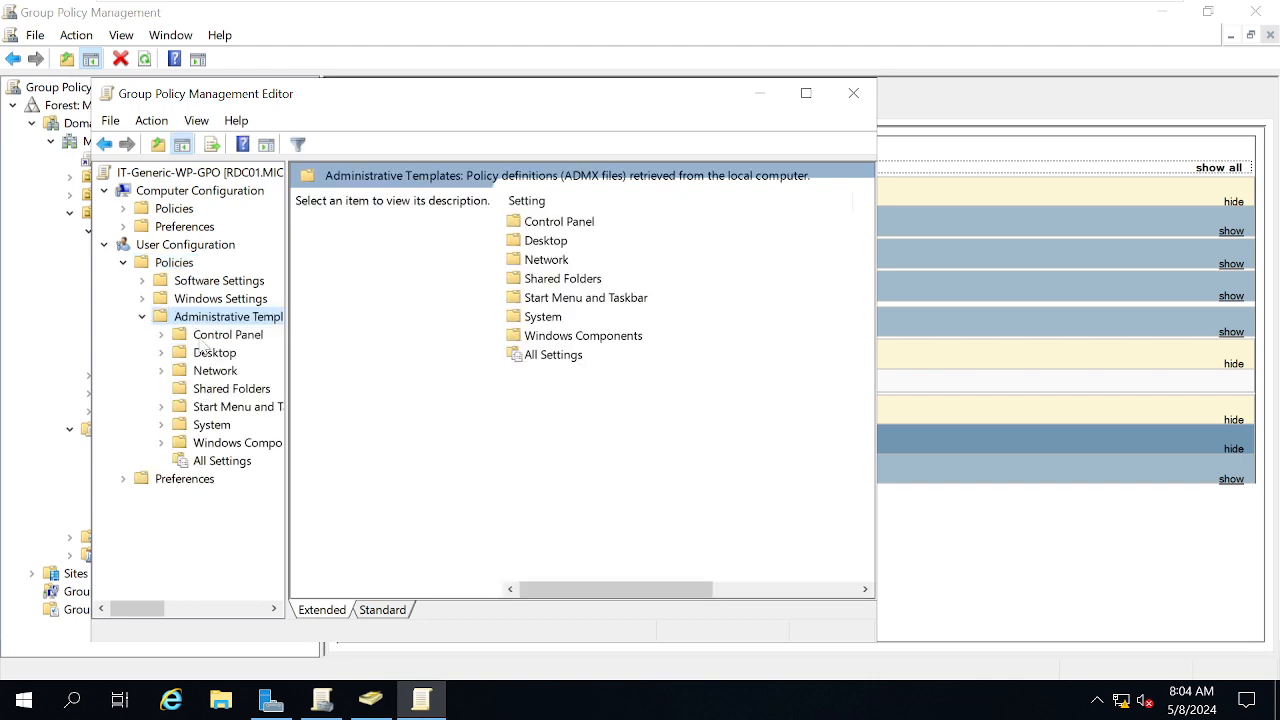
double_click(203, 354)
left_click(229, 390)
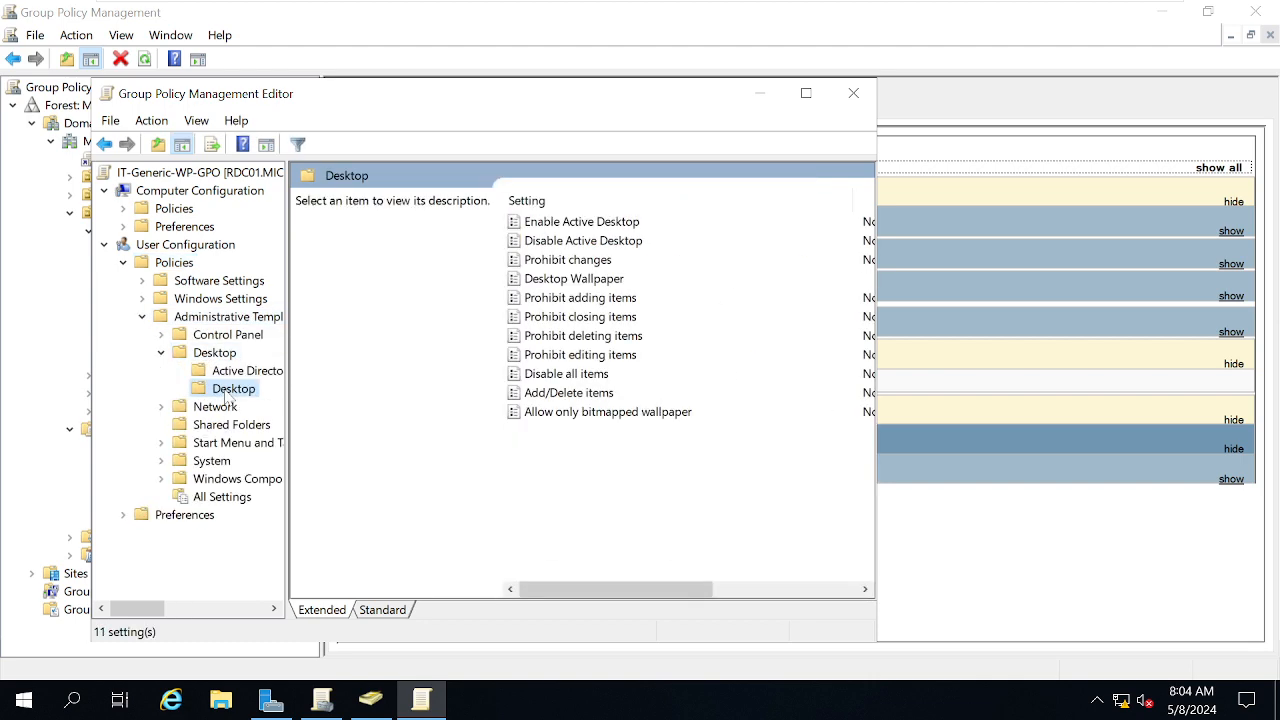
left_click(806, 93)
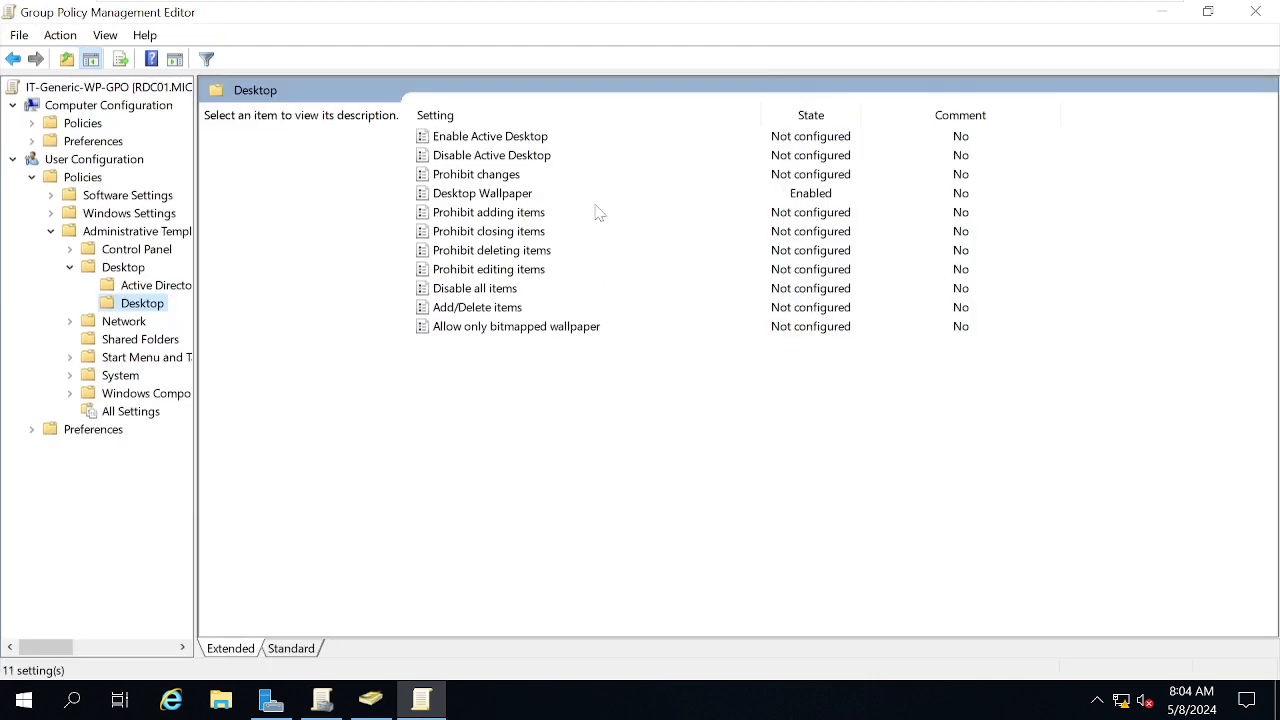
double_click(478, 194)
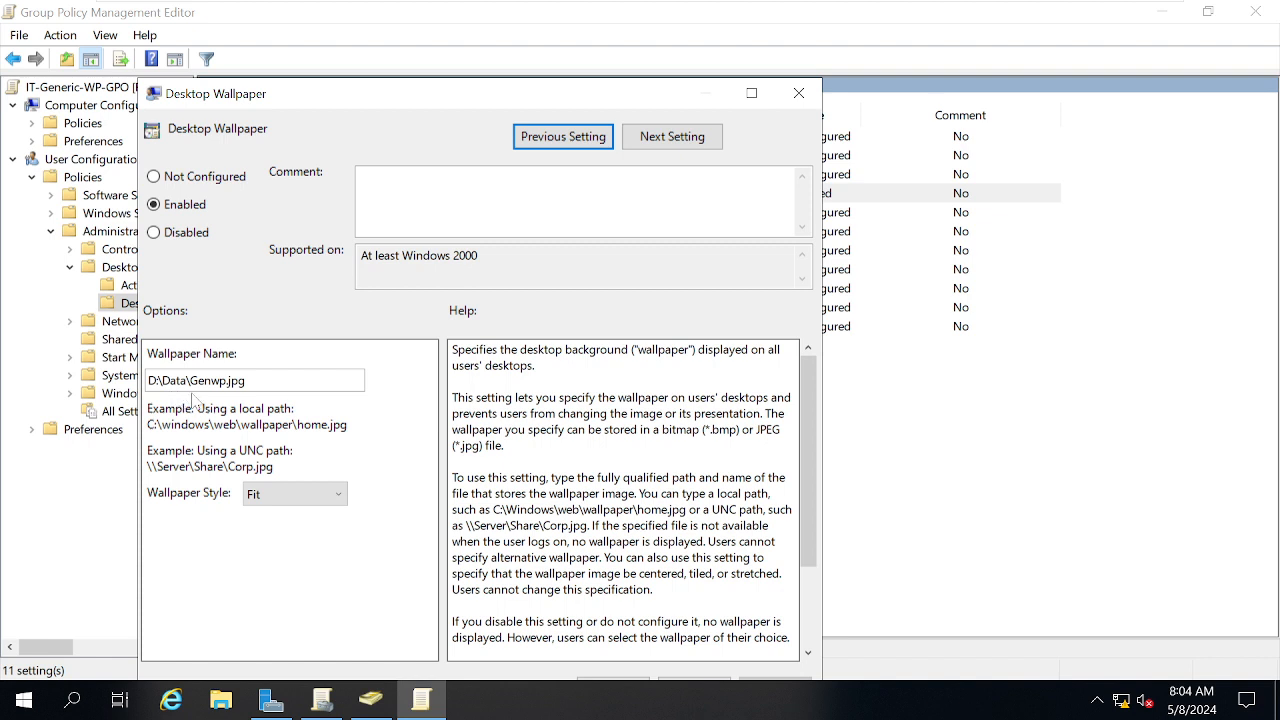
left_click(246, 381)
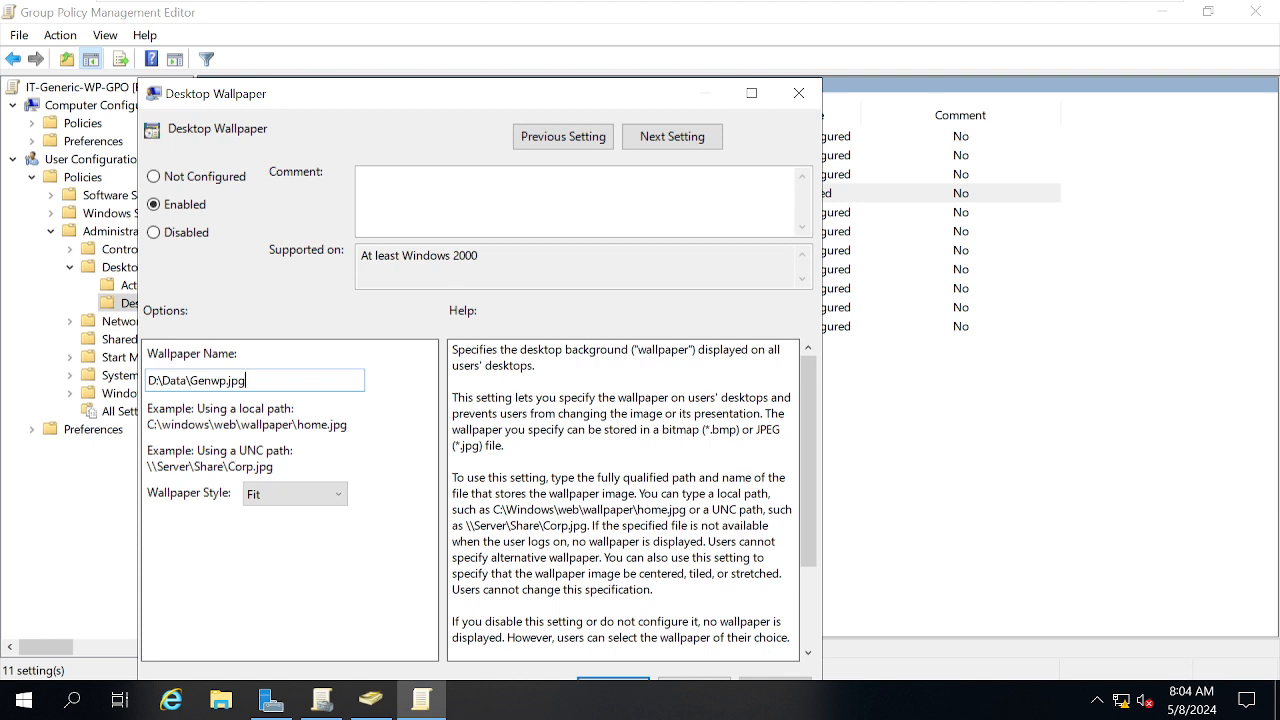
left_click_drag(246, 381, 148, 381)
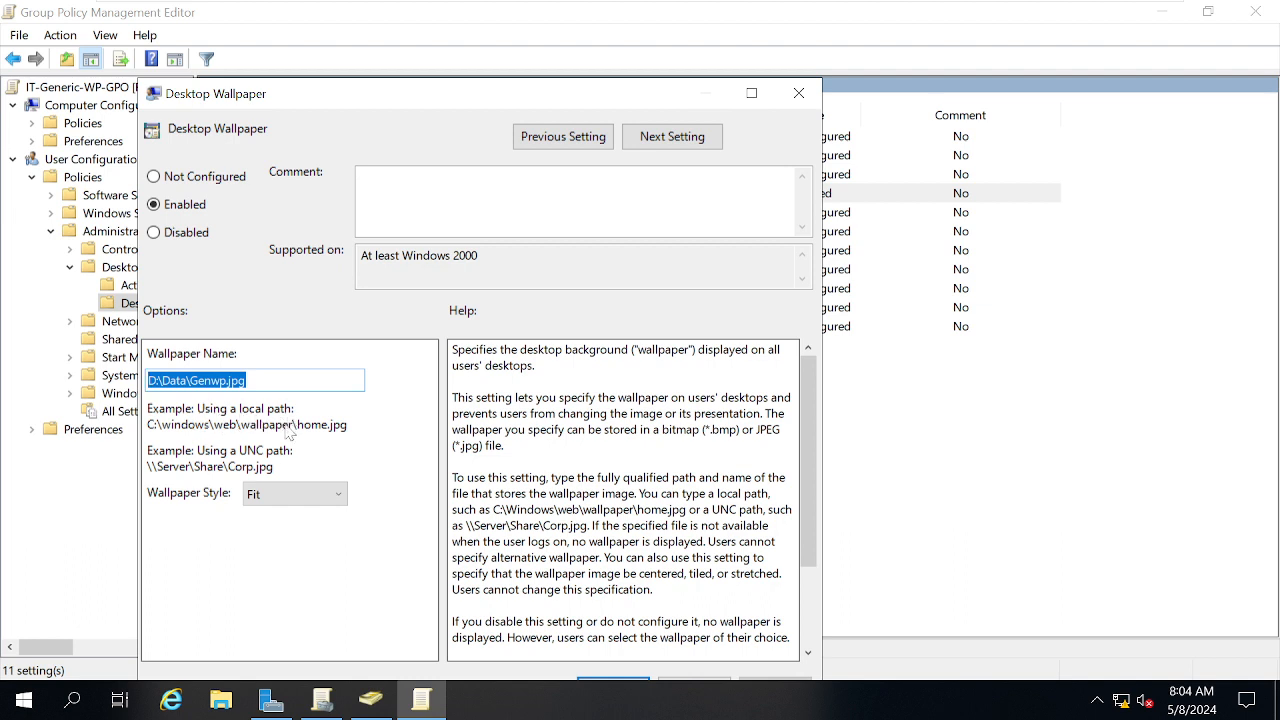
mouse_move(490, 3)
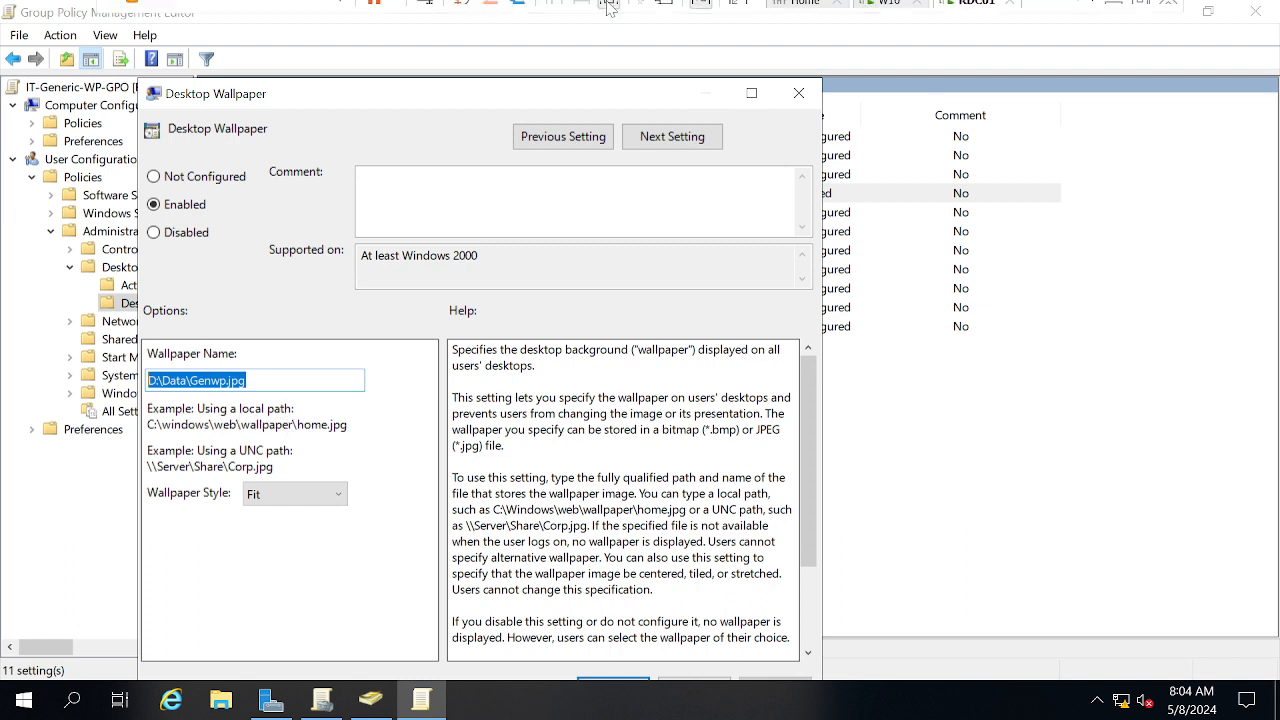
left_click(880, 20)
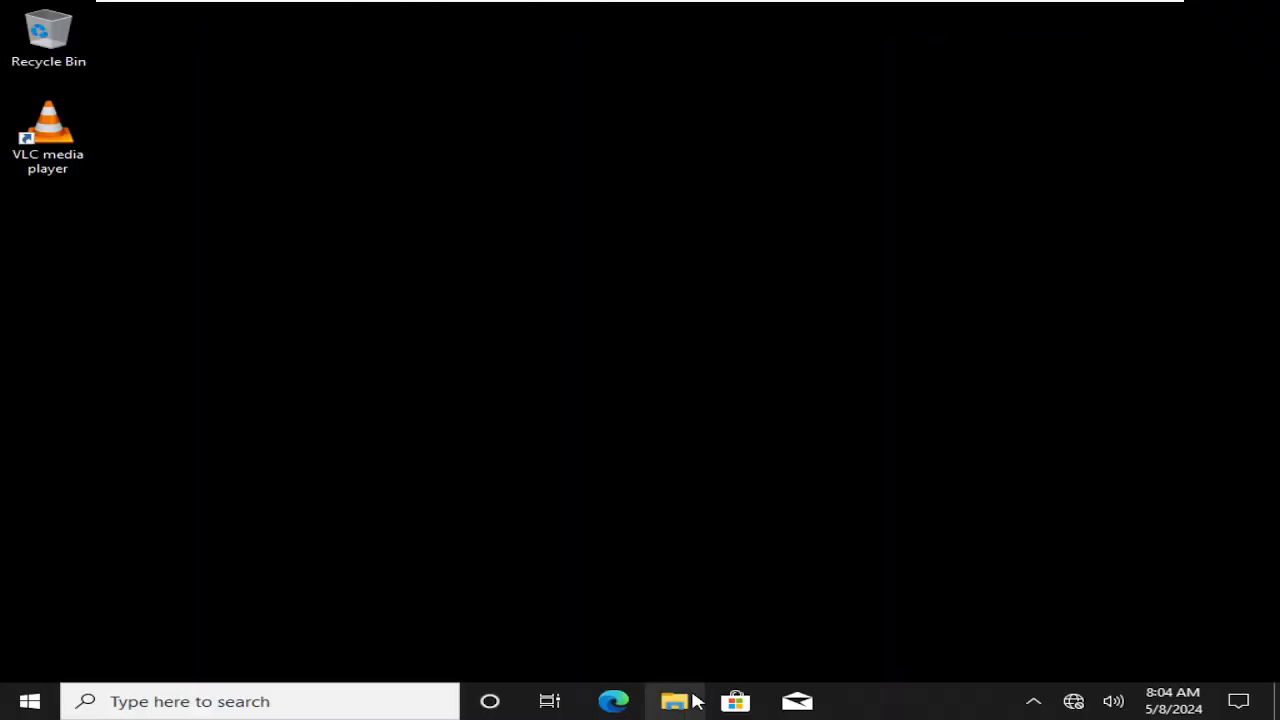
On W10, open New Volume (D:) in File Explorer, find it empty, and return to RDC01
left_click(693, 698)
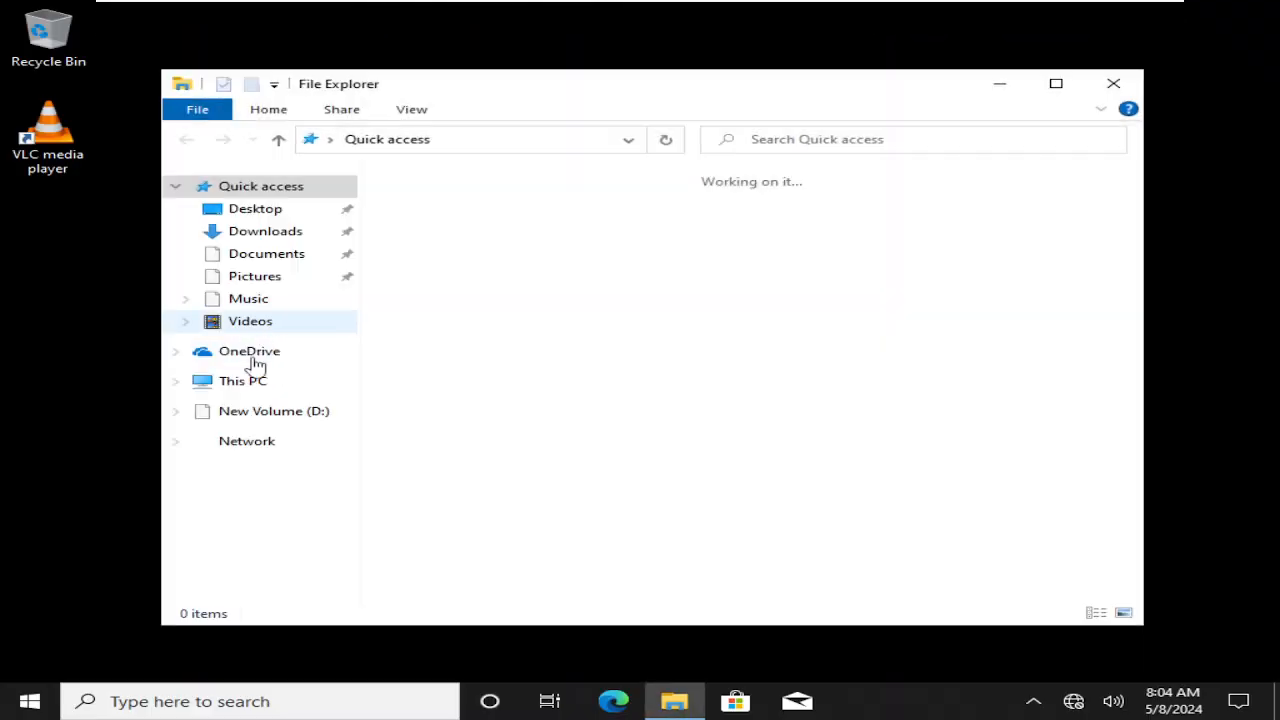
left_click(244, 381)
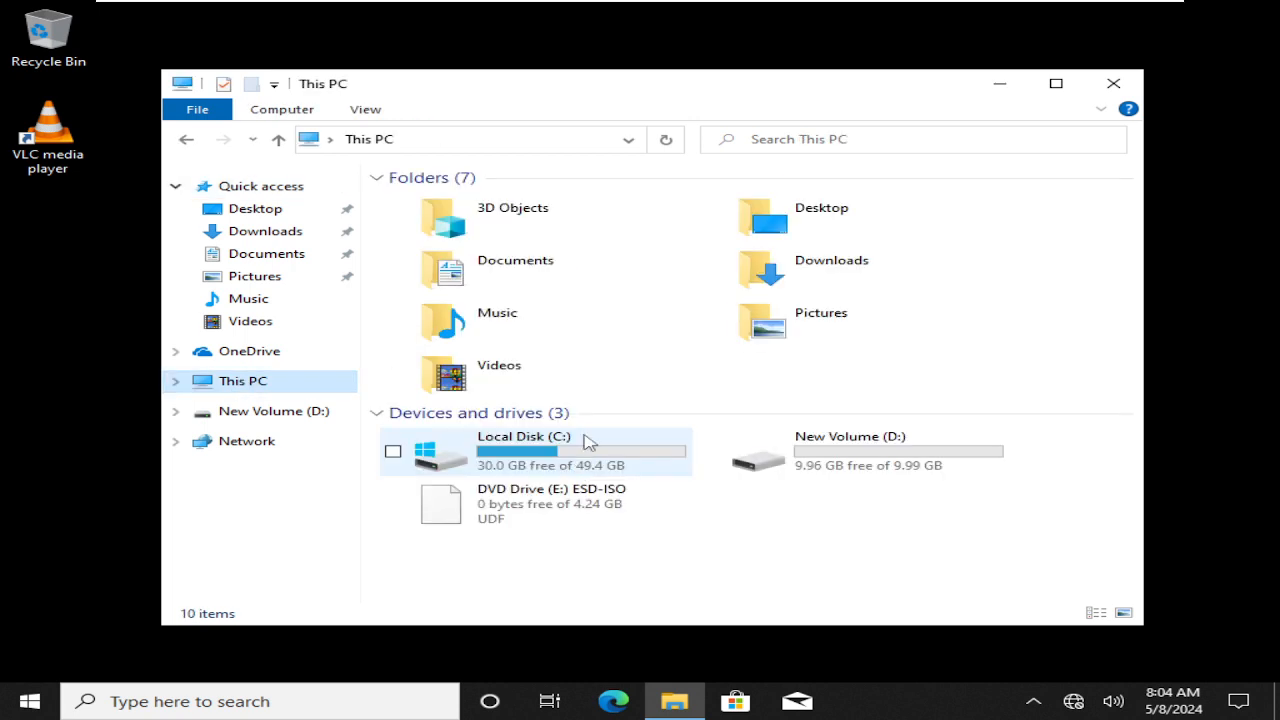
double_click(772, 452)
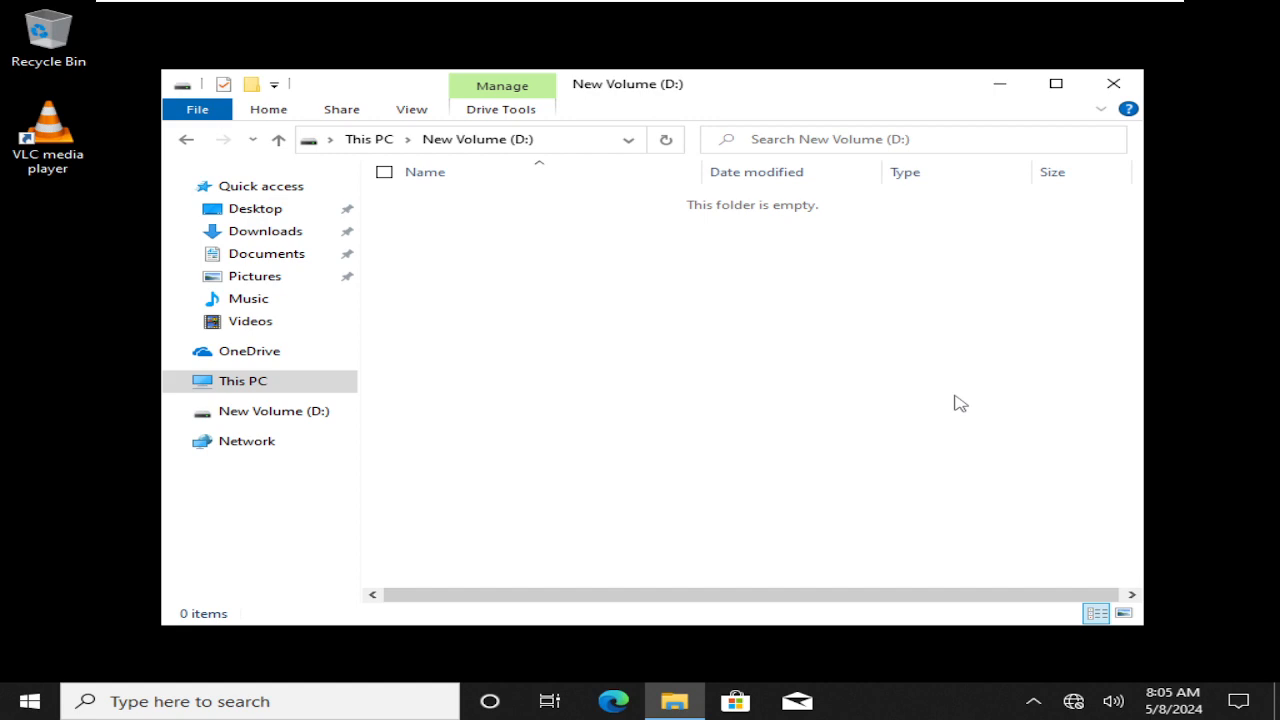
mouse_move(913, 8)
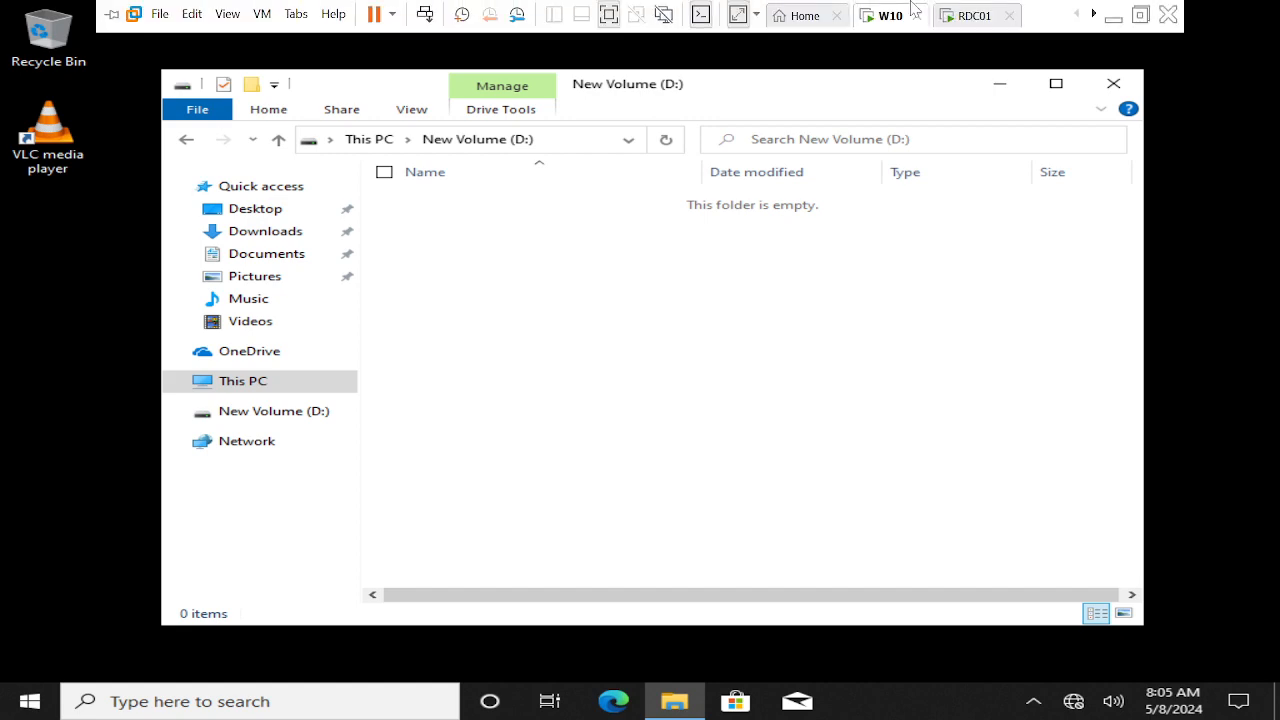
left_click(975, 15)
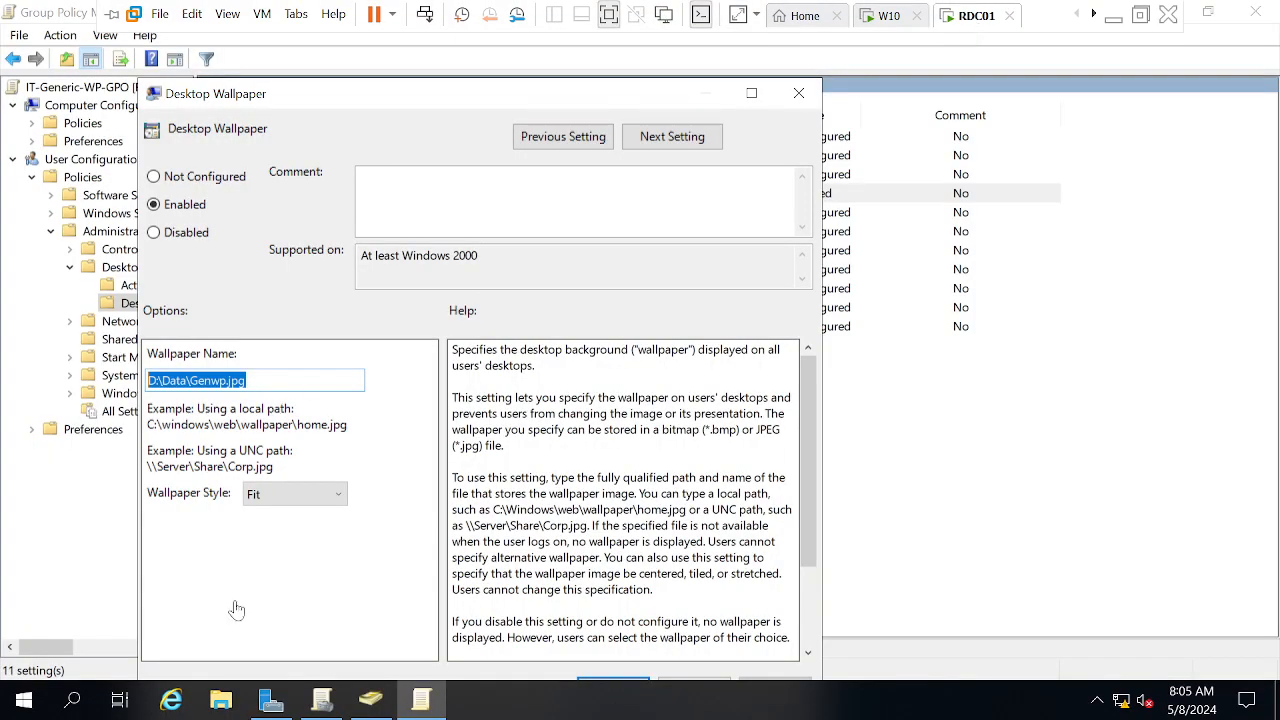
Try opening the network path \\microsfot.com from the Run box
right_click(24, 698)
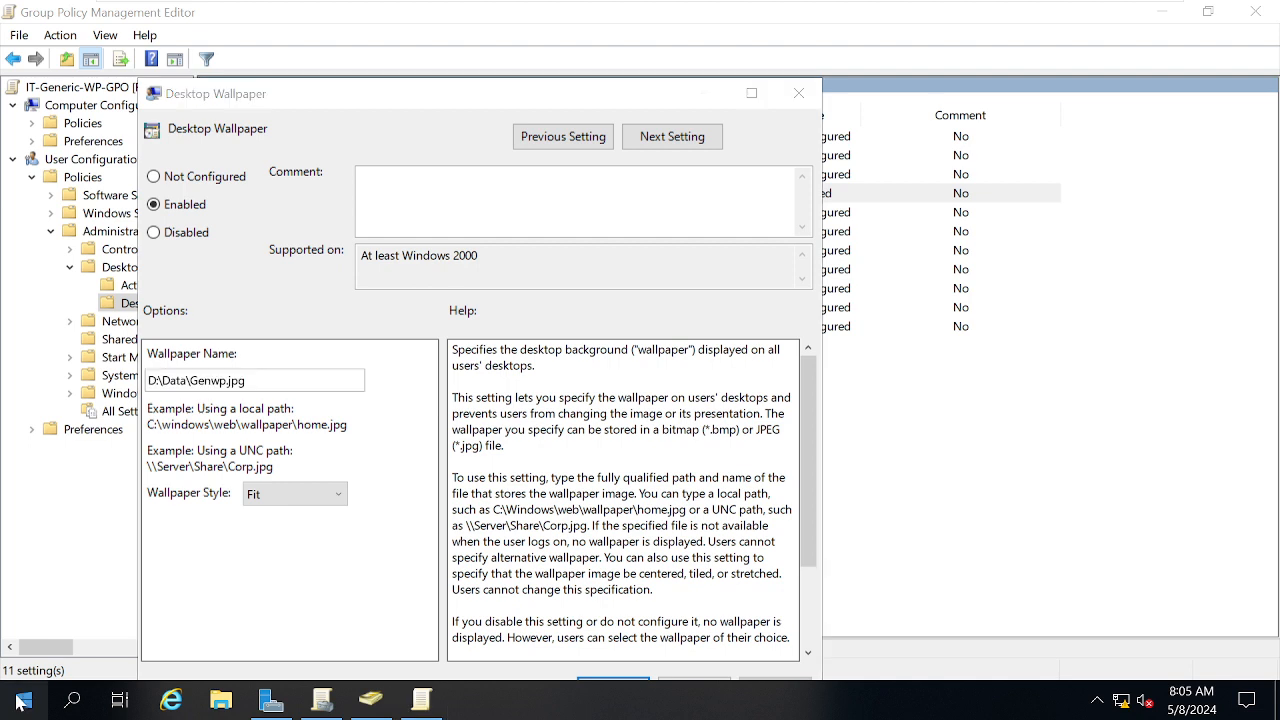
left_click(70, 595)
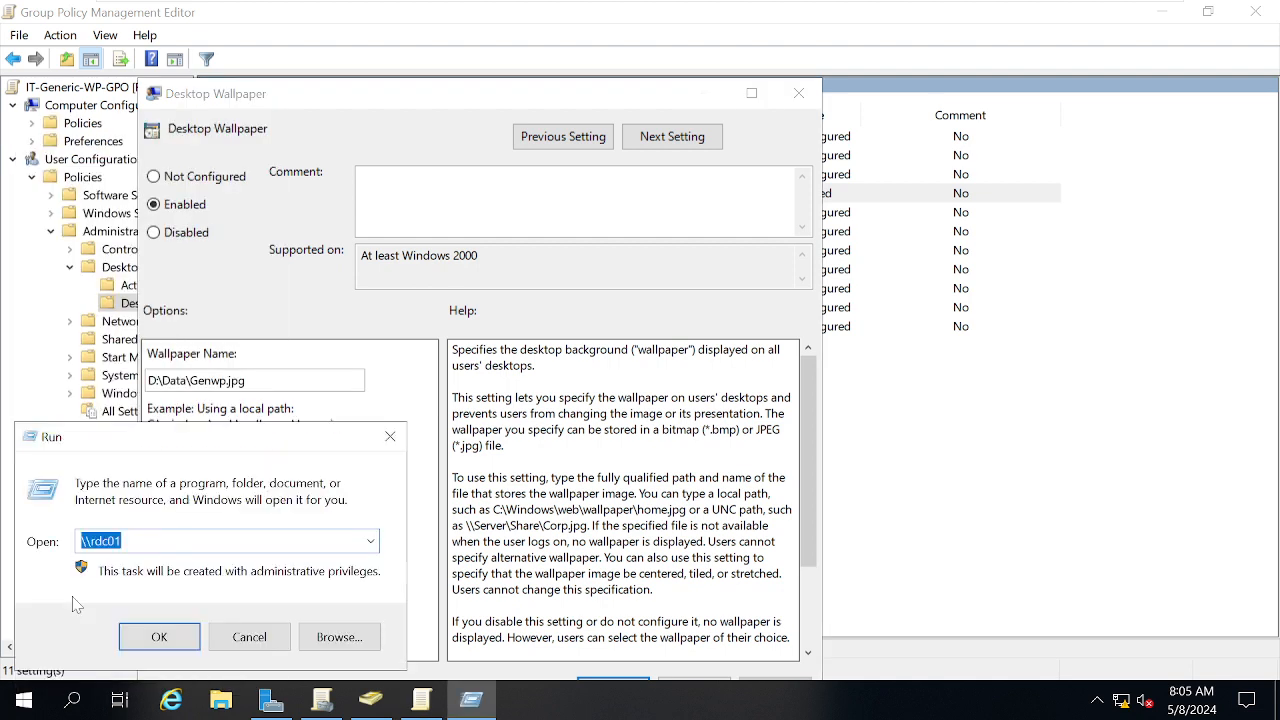
type("\\\\")
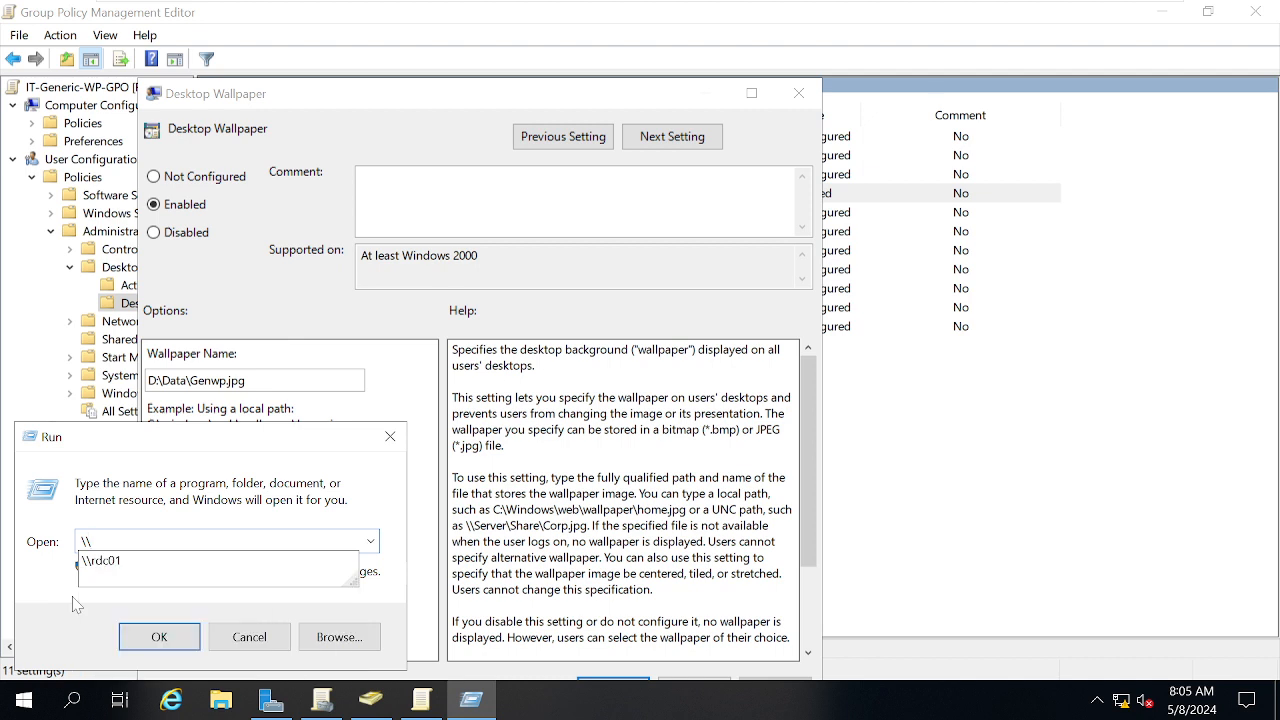
type("microsf")
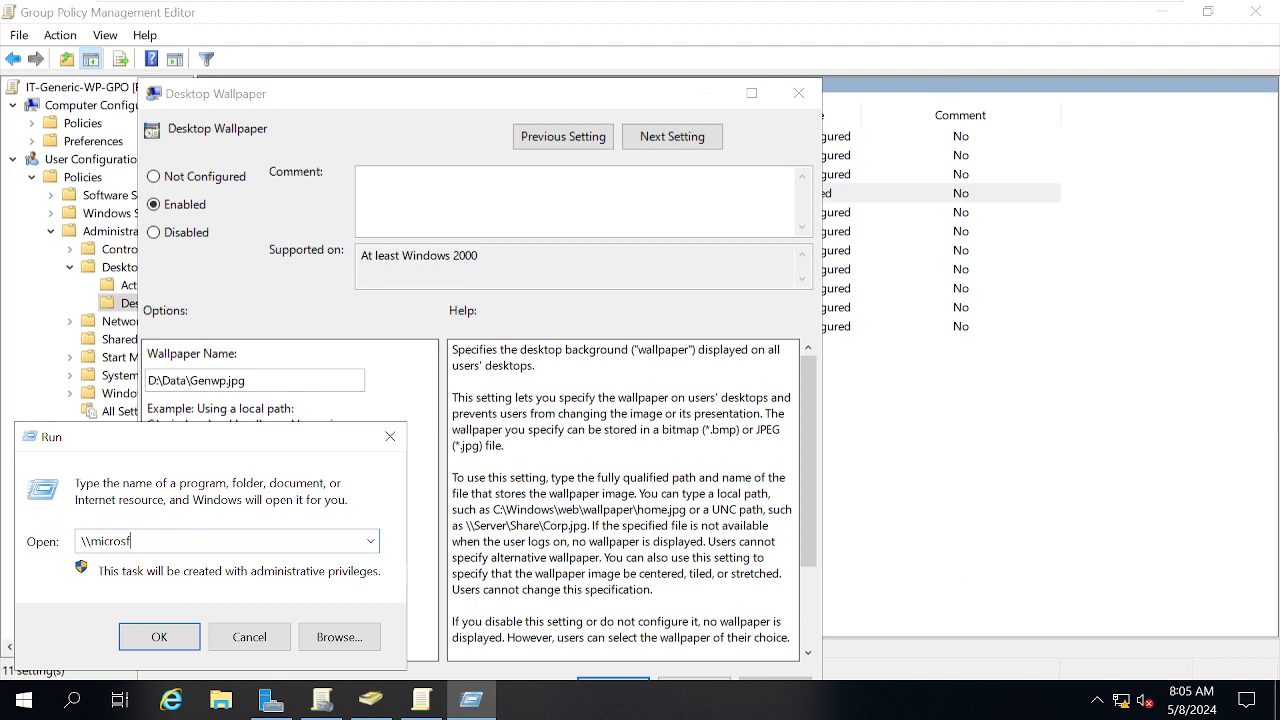
type("ot.com")
key("Return")
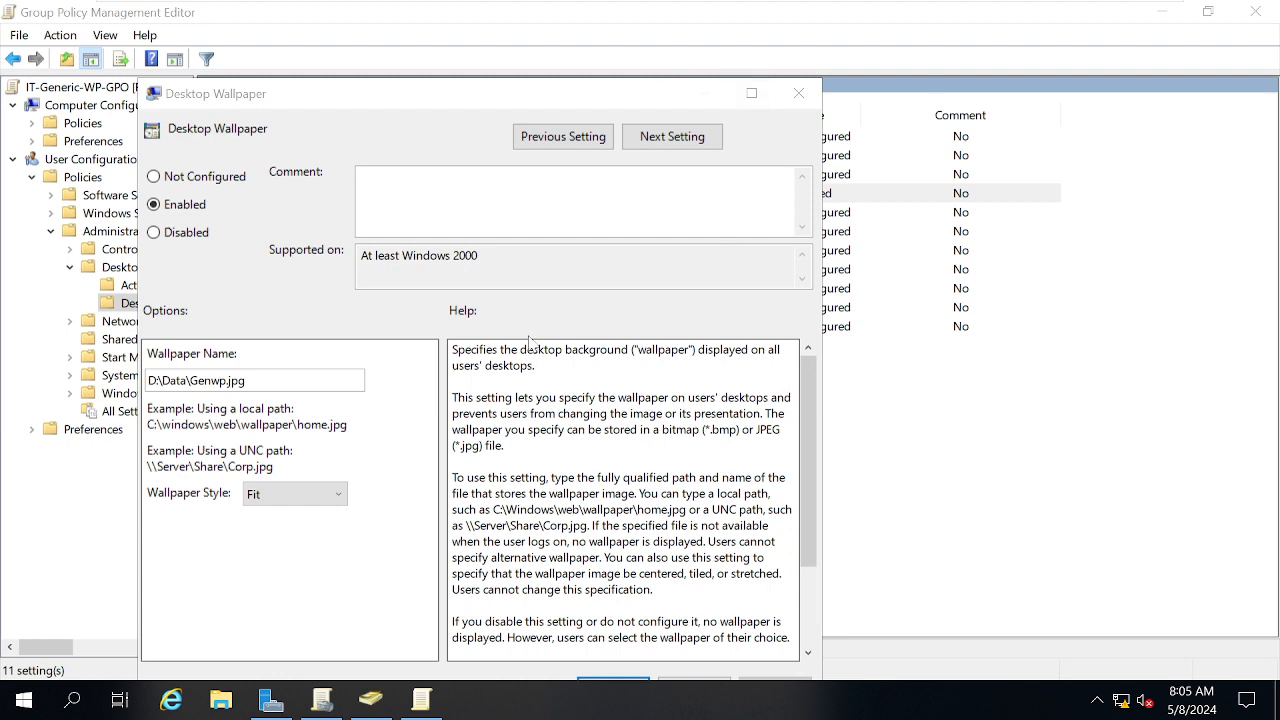
Close the Desktop Wallpaper settings and open the Data share on \\rdc01
left_click(799, 94)
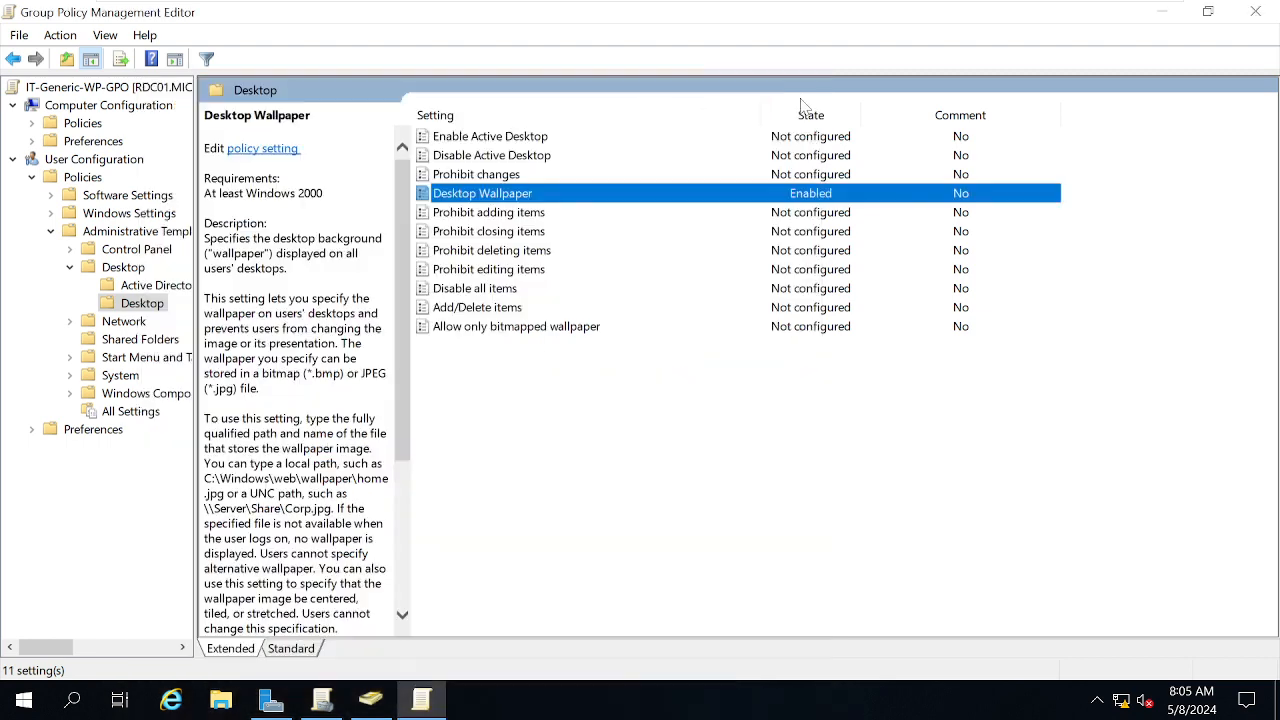
key("super+r")
type("\\\\")
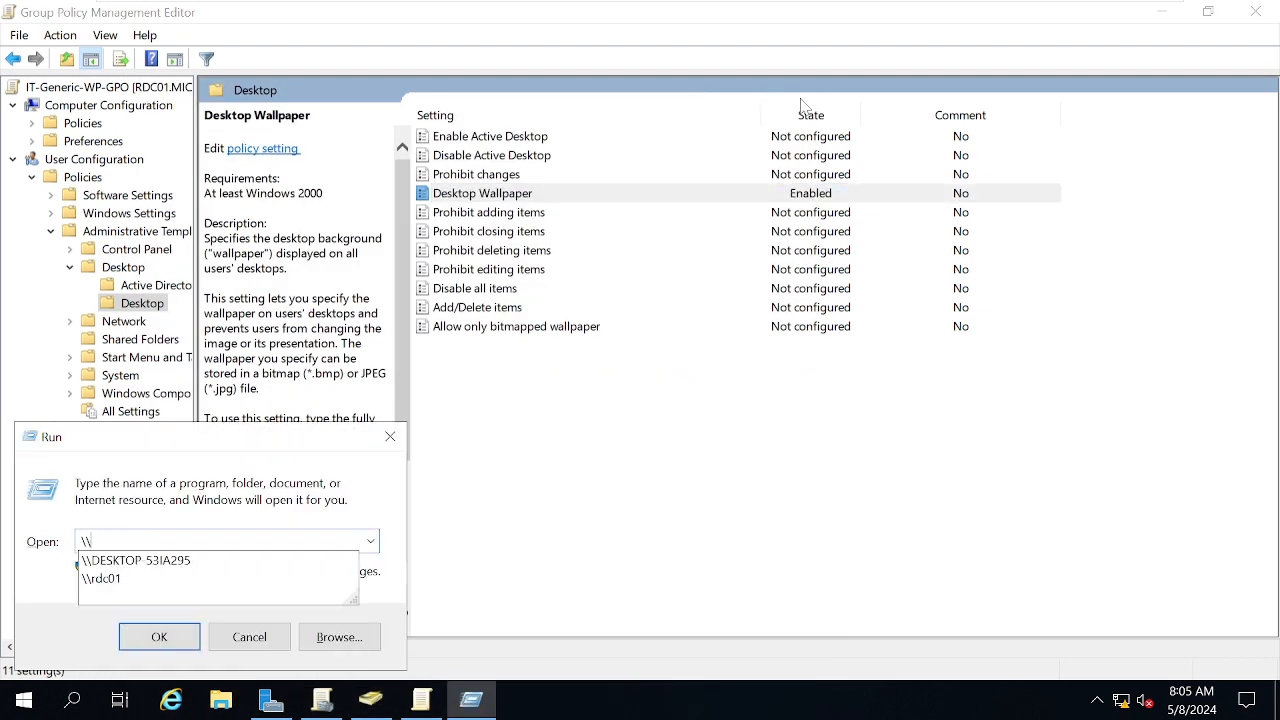
type("rdc01")
key("Return")
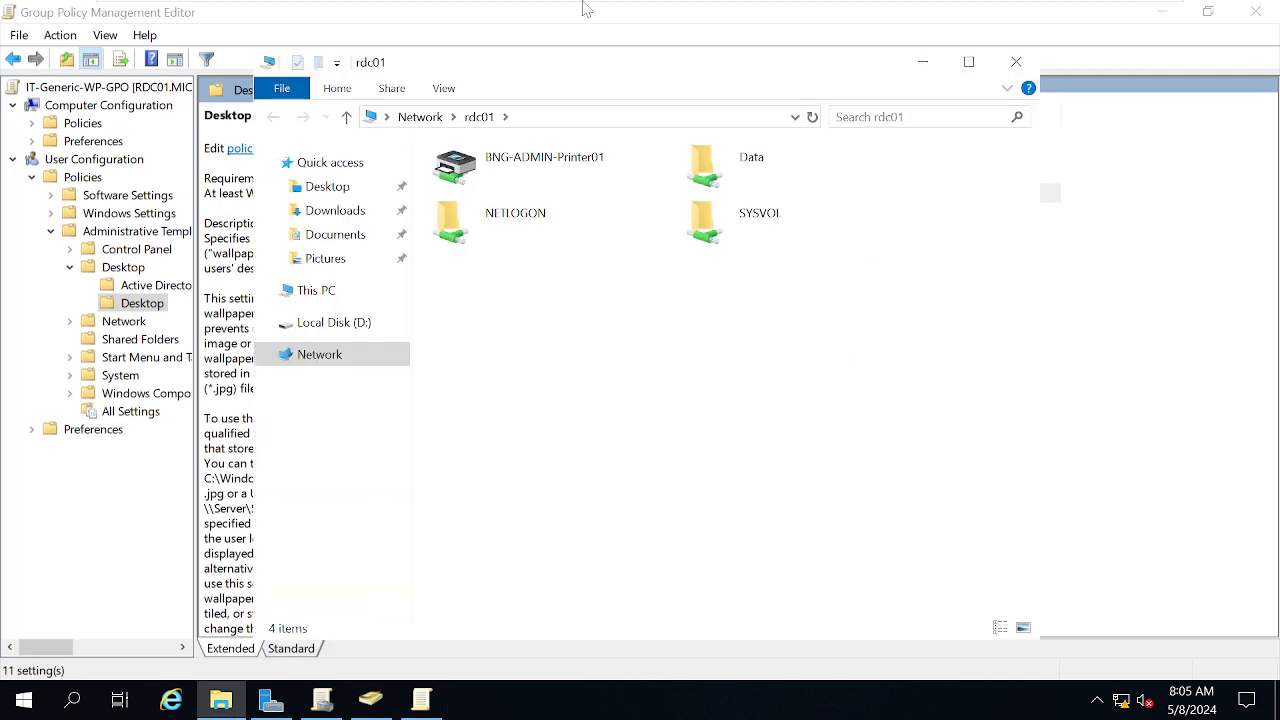
left_click(707, 166)
double_click(707, 166)
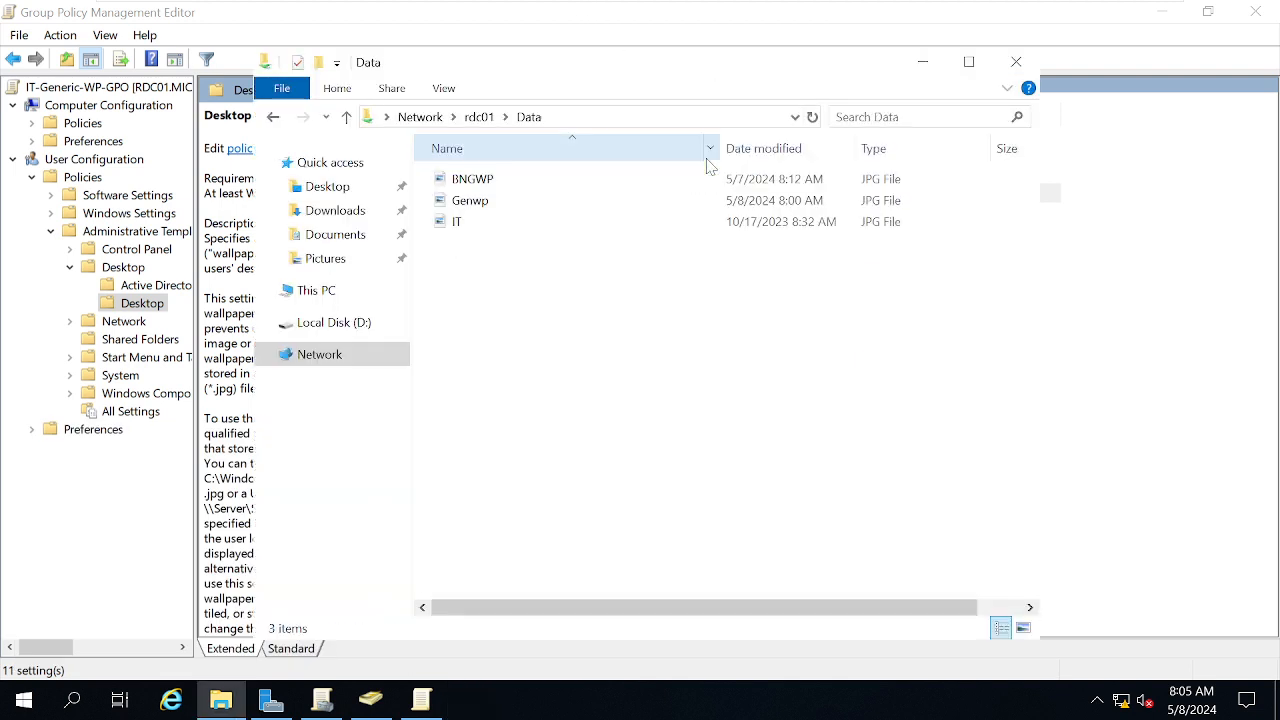
Copy Genwp's network path and paste it as the Desktop Wallpaper name, removing the leading quote
left_click(480, 205)
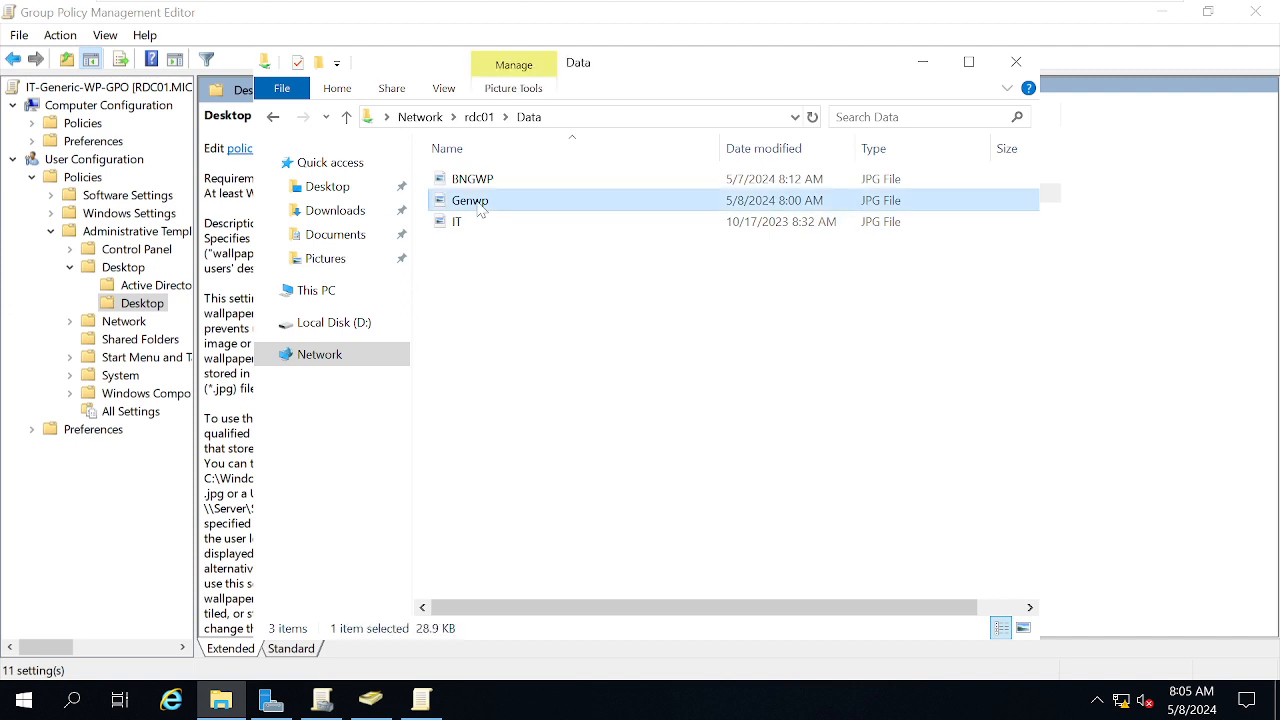
right_click(478, 204)
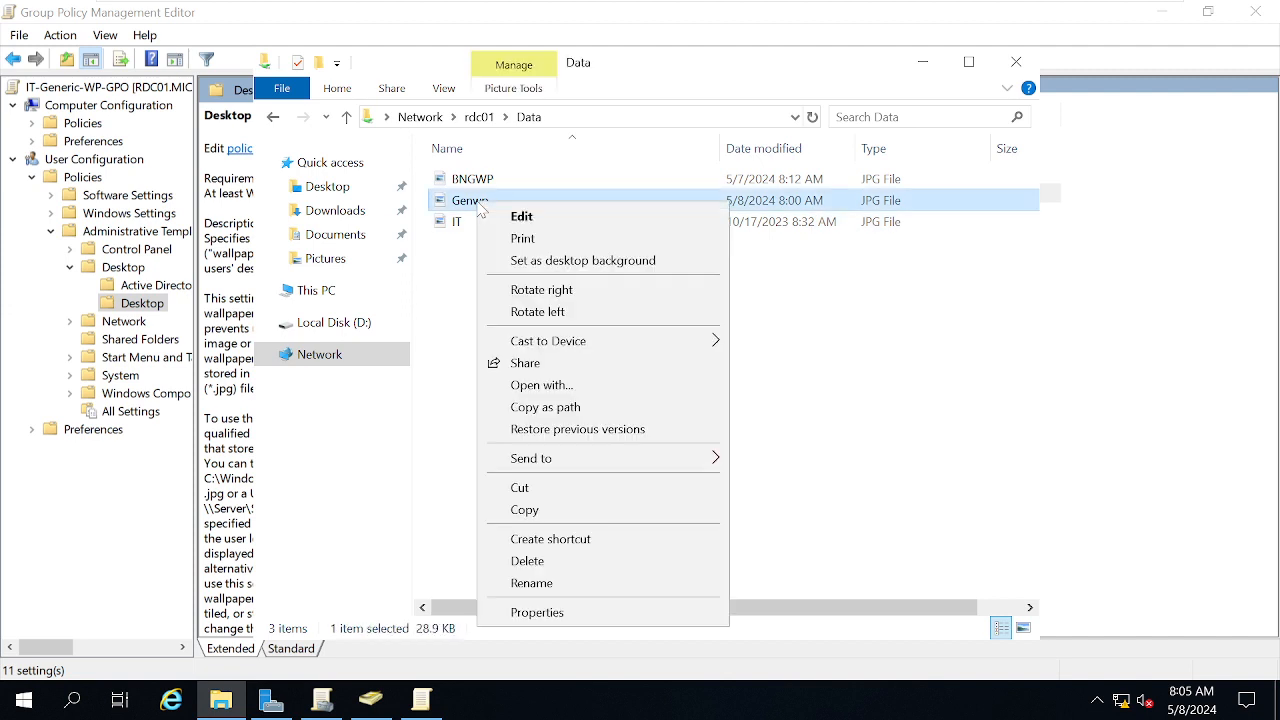
left_click(553, 410)
left_click(125, 507)
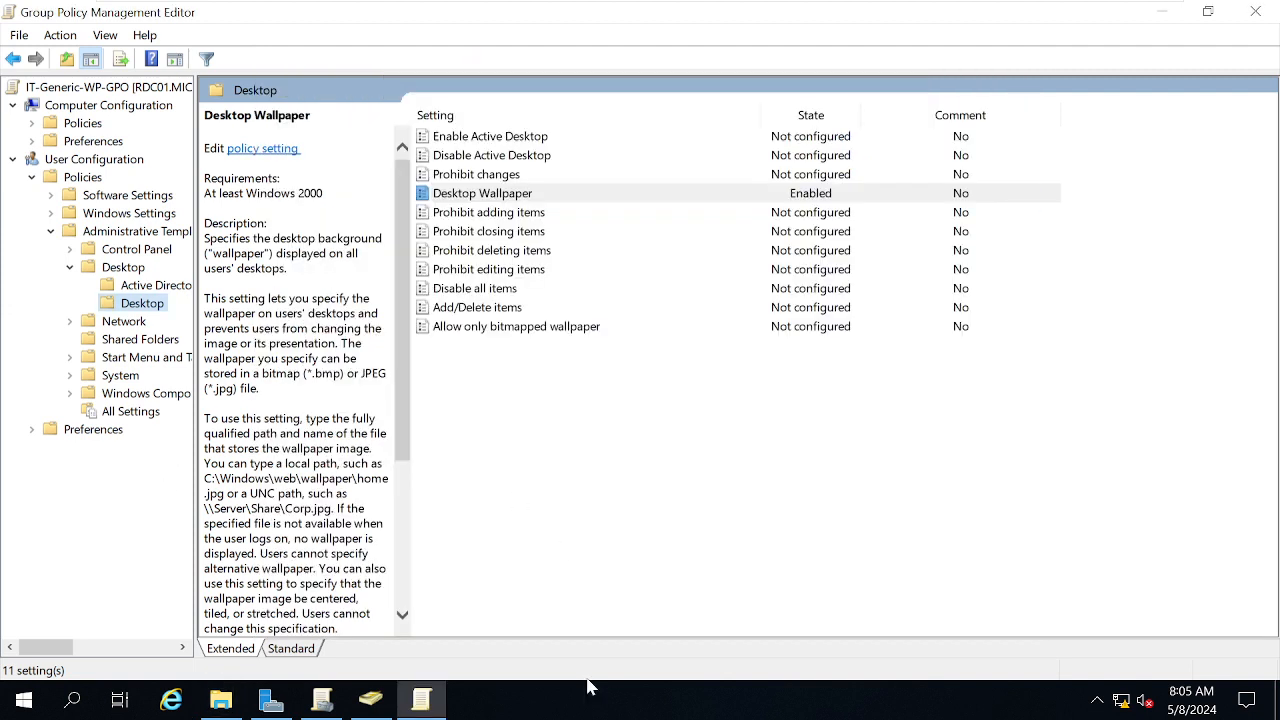
double_click(500, 193)
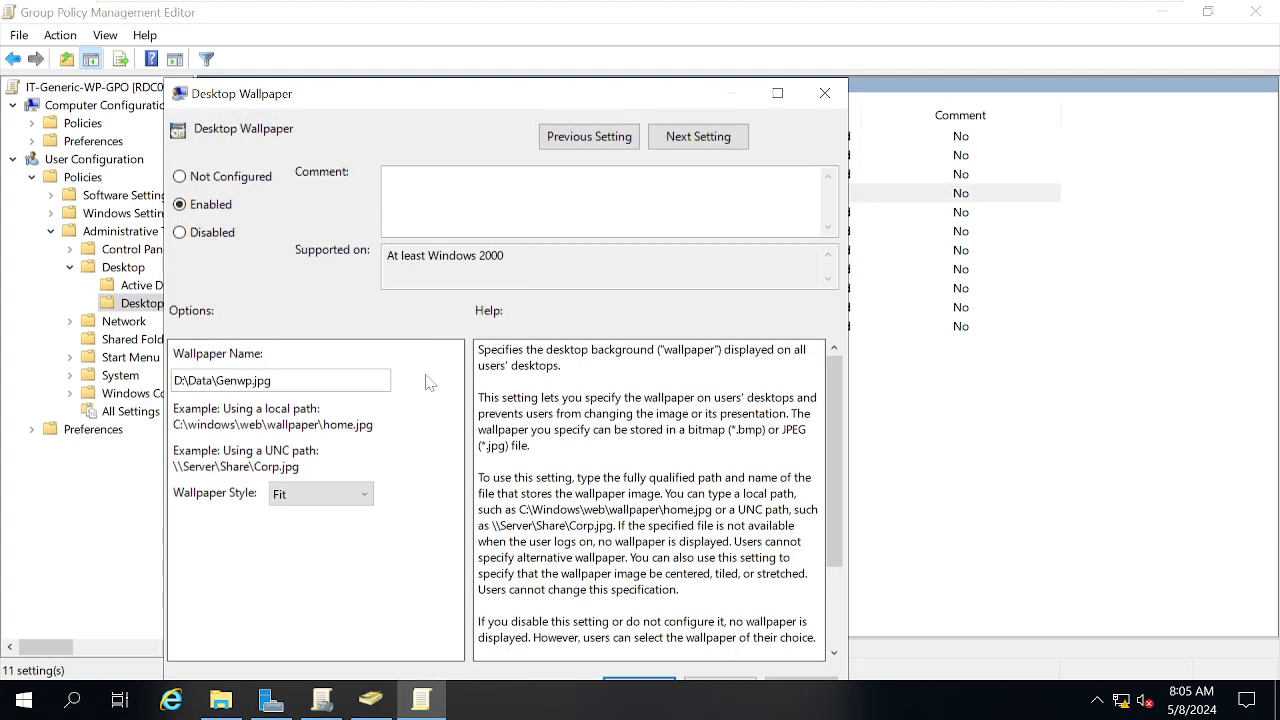
double_click(260, 380)
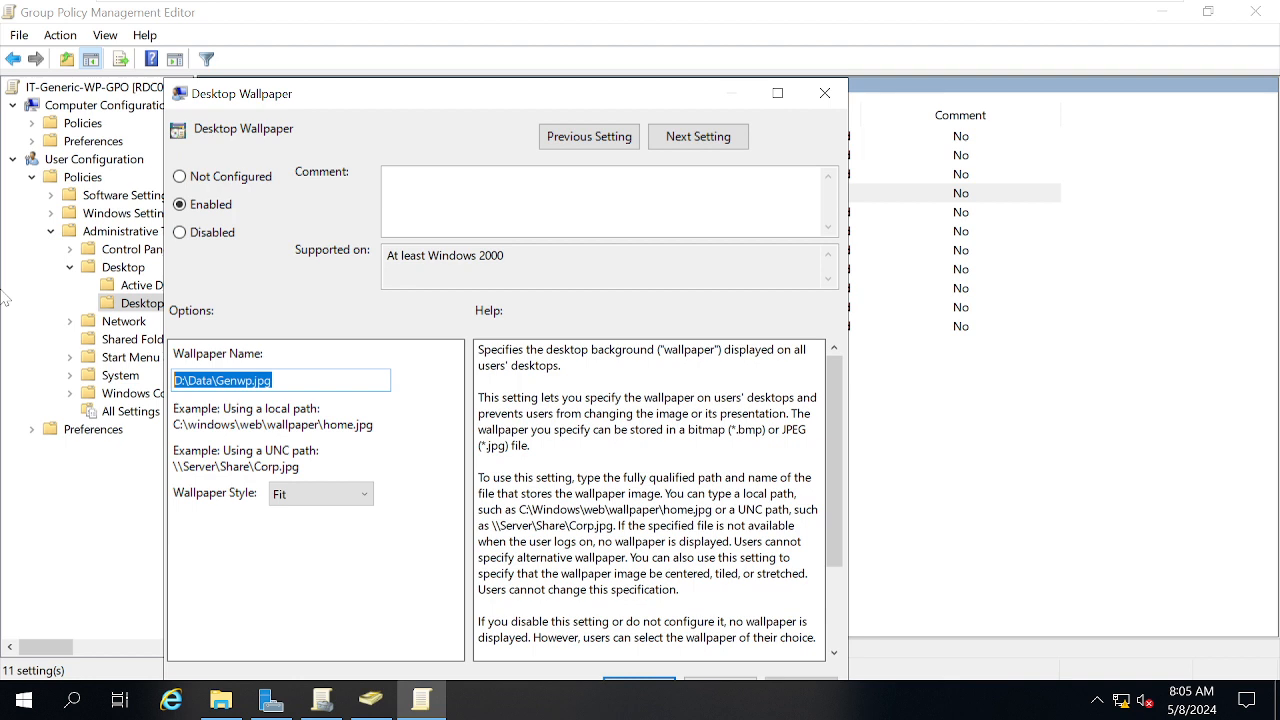
key("ctrl+v")
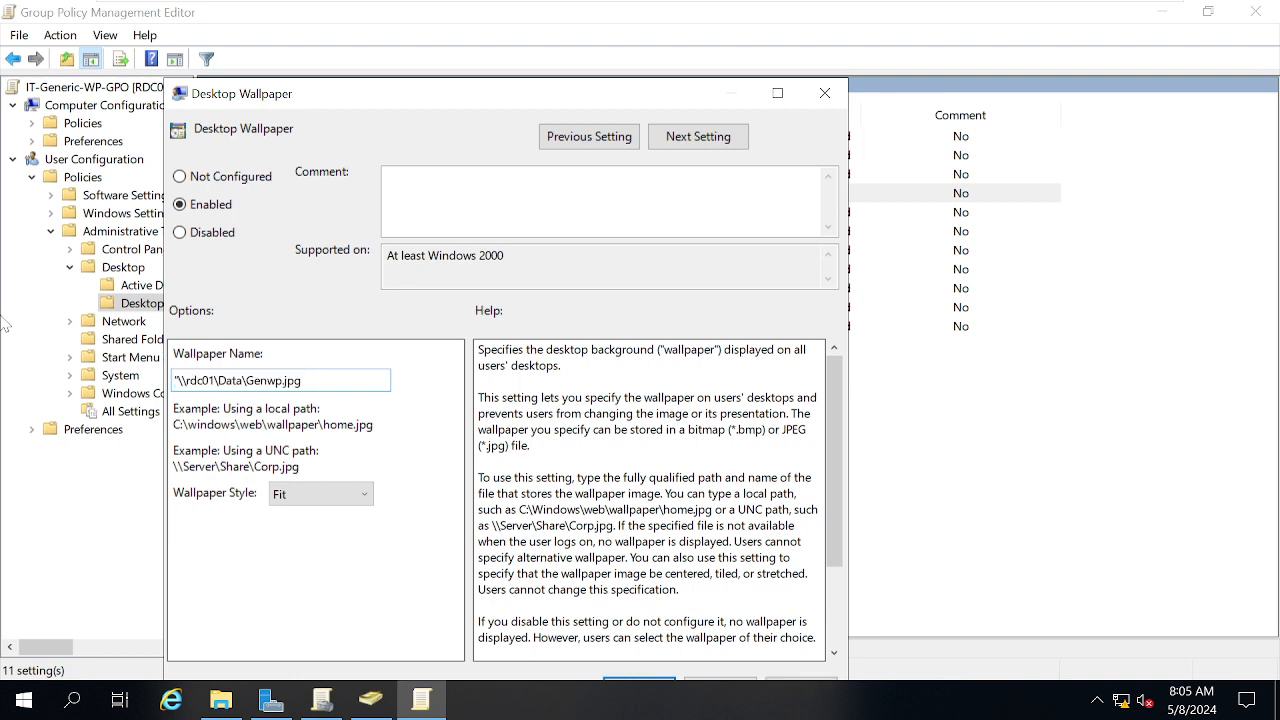
key("BackSpace")
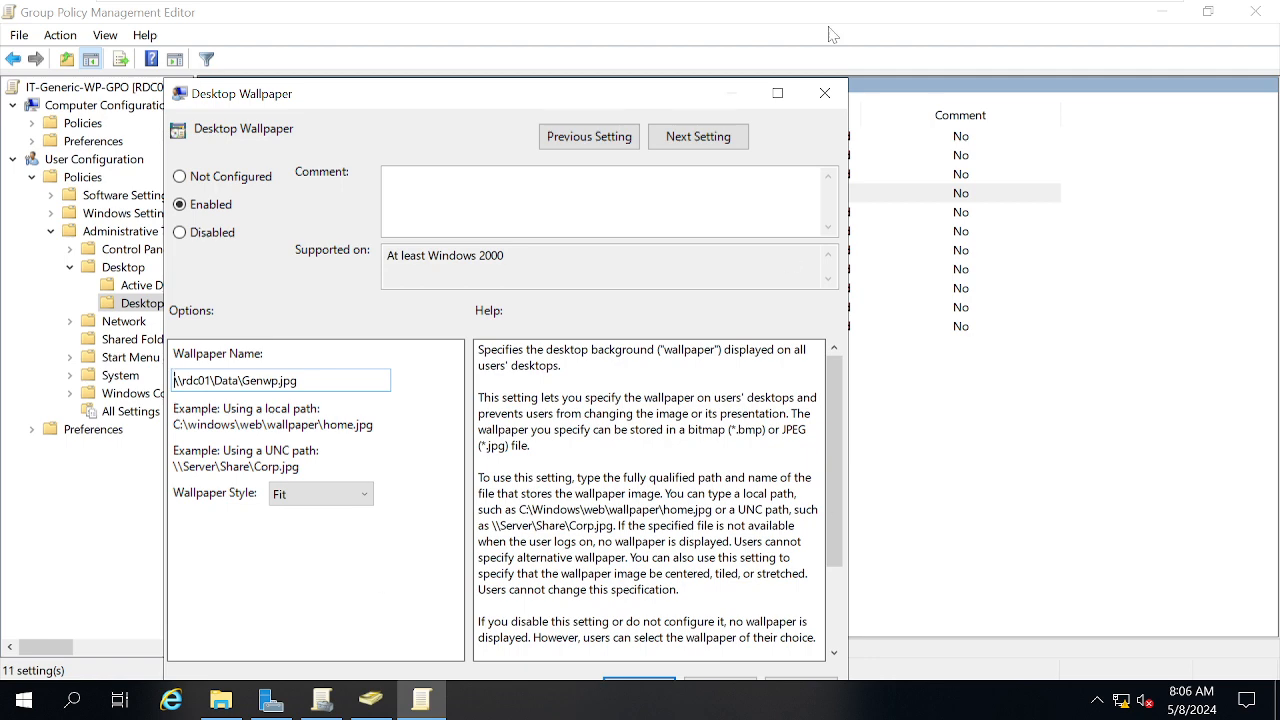
Apply the \\rdc01\Data\Genwp.jpg wallpaper setting, then switch to the W10 VM
left_click(777, 93)
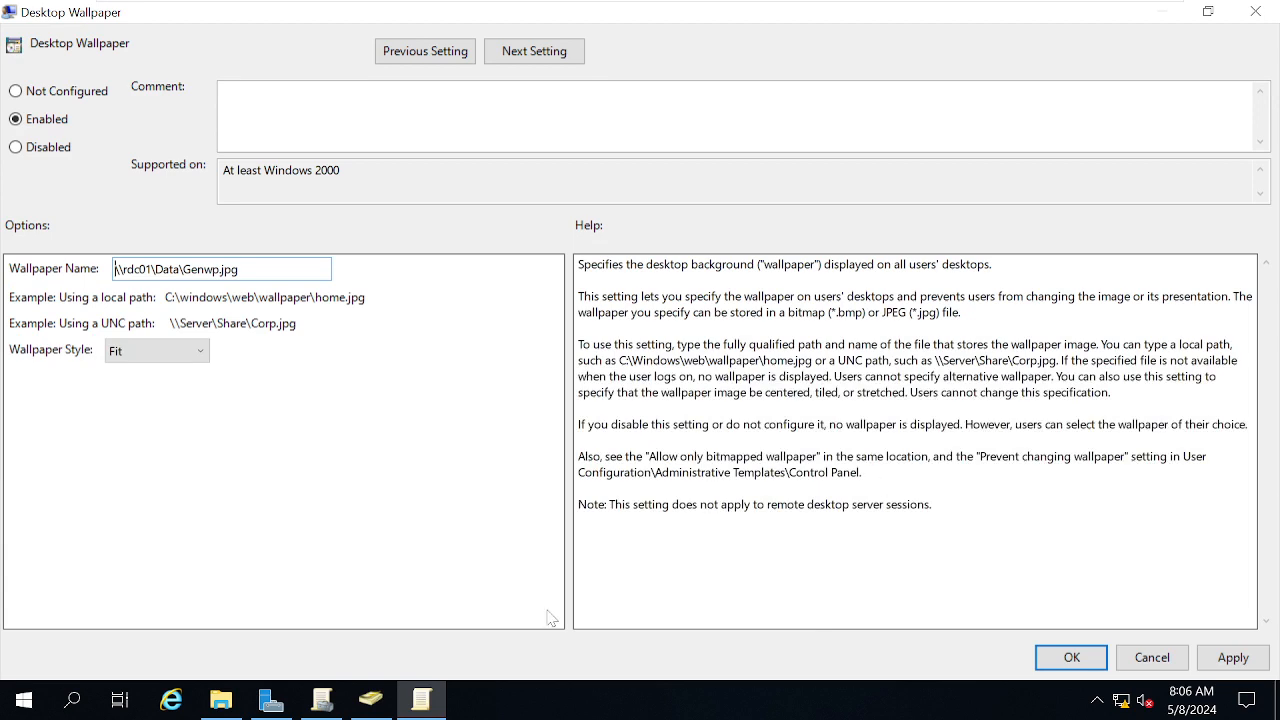
left_click(1231, 662)
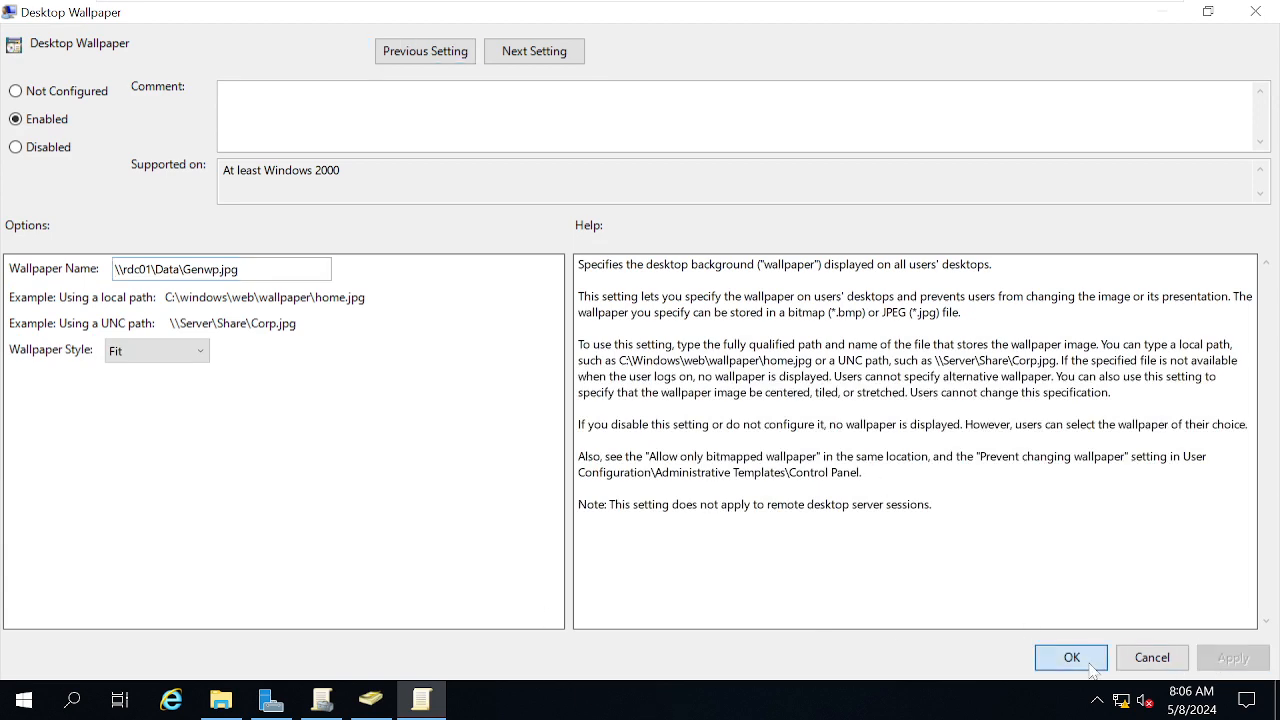
left_click(1071, 657)
mouse_move(728, 8)
left_click(888, 15)
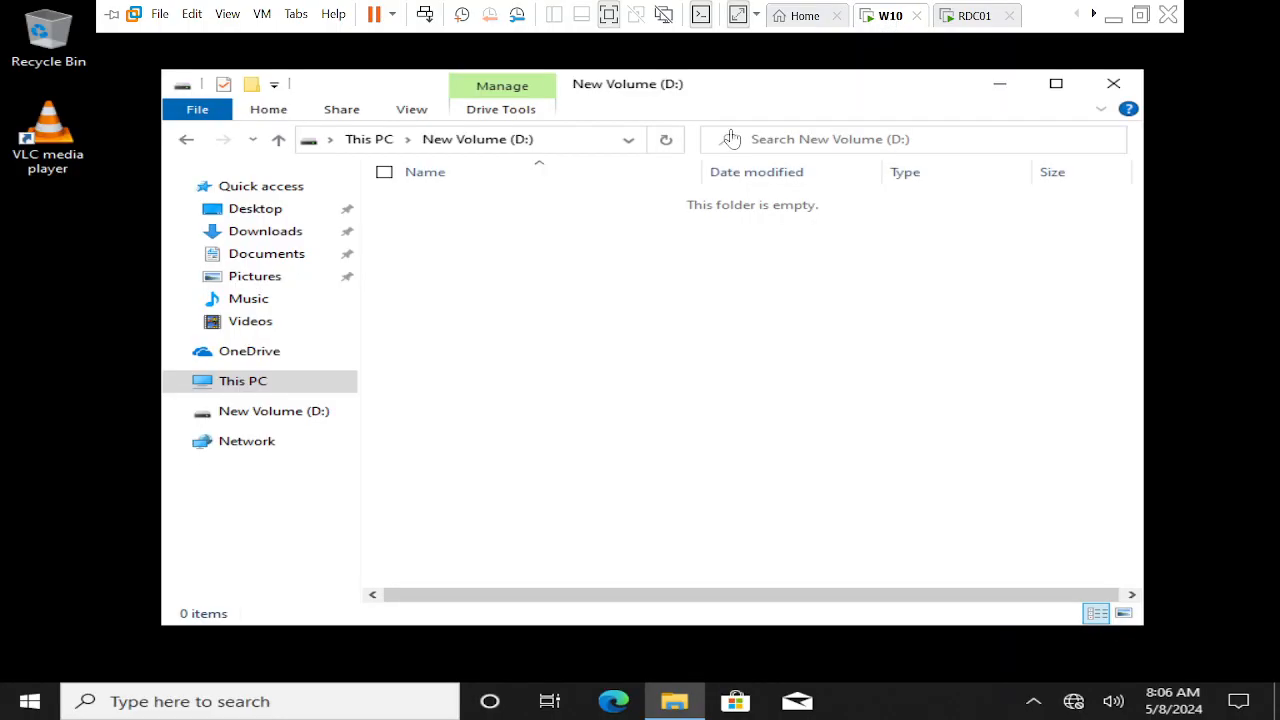
Close the D: window, run gpupdate /force in cmd, then log off W10
left_click(1113, 83)
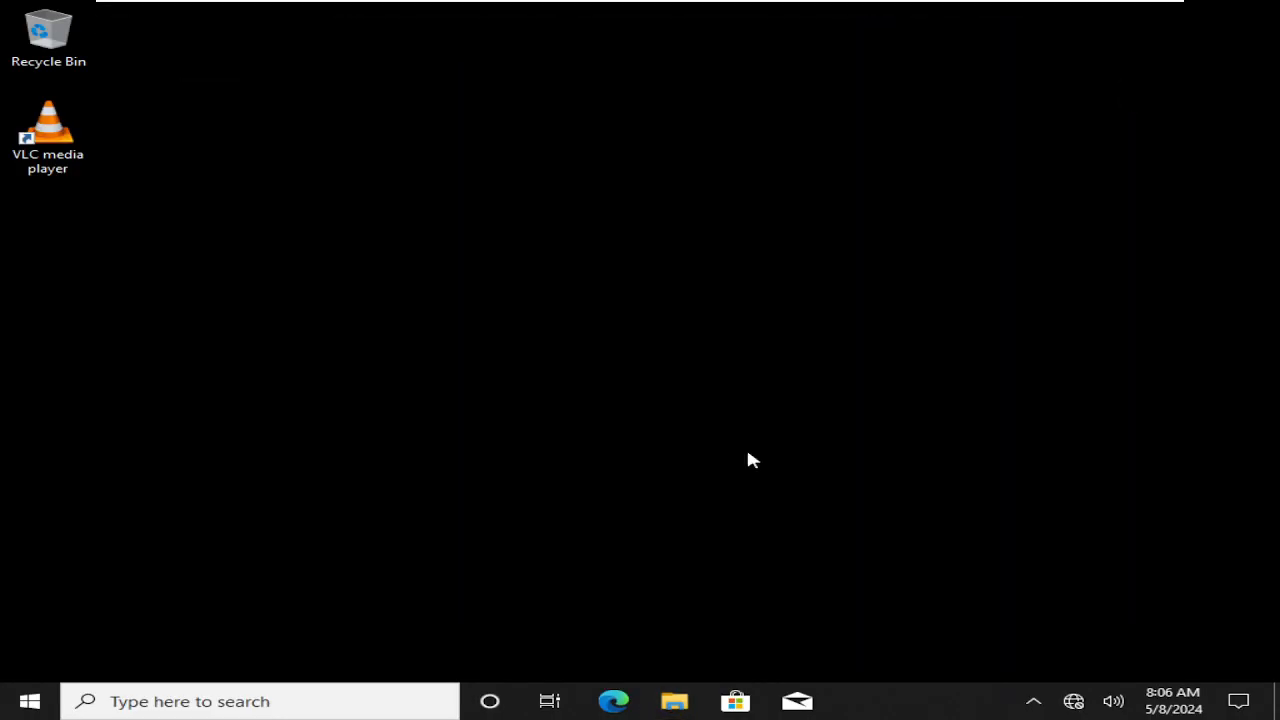
key("super+r")
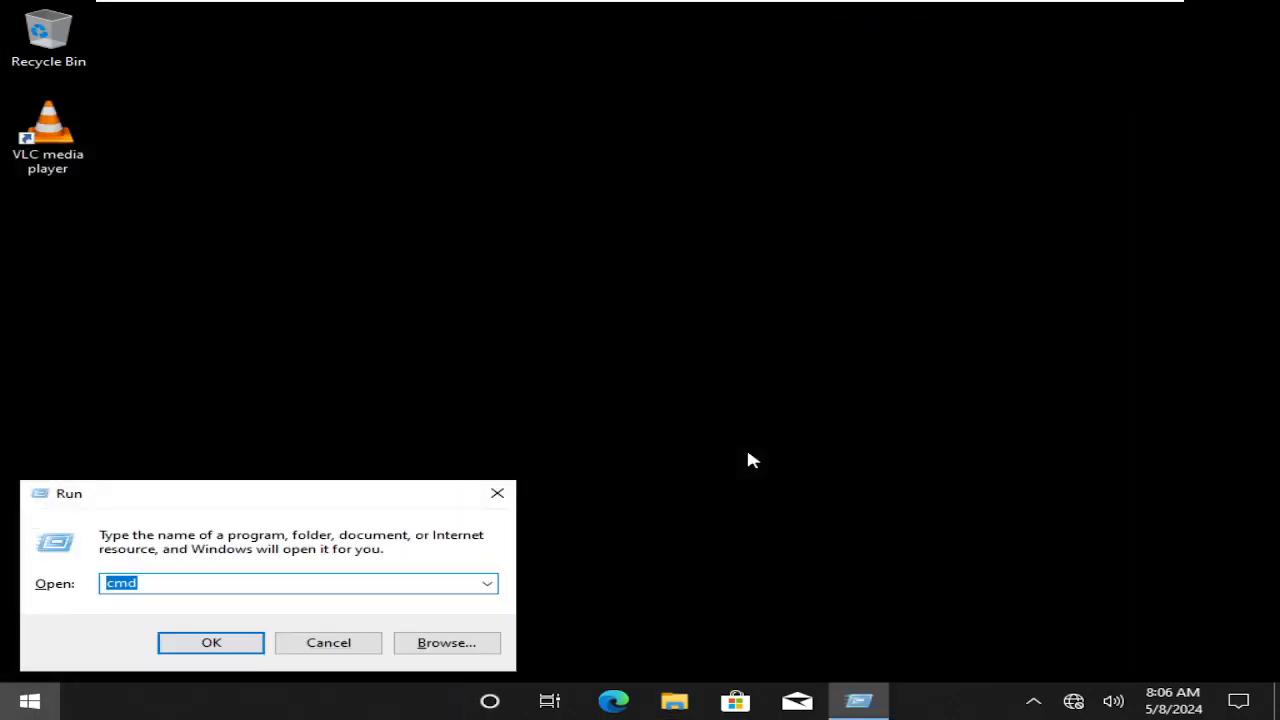
key("Return")
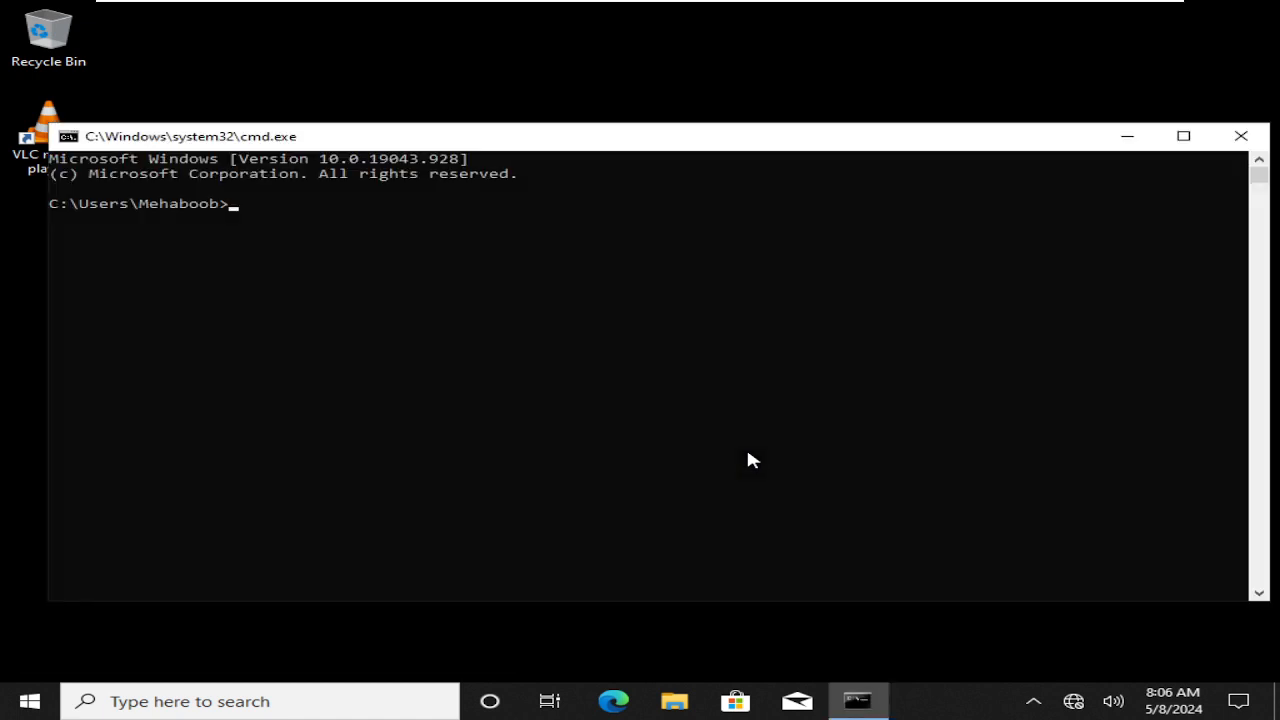
type("gpupdate /force")
key("Return")
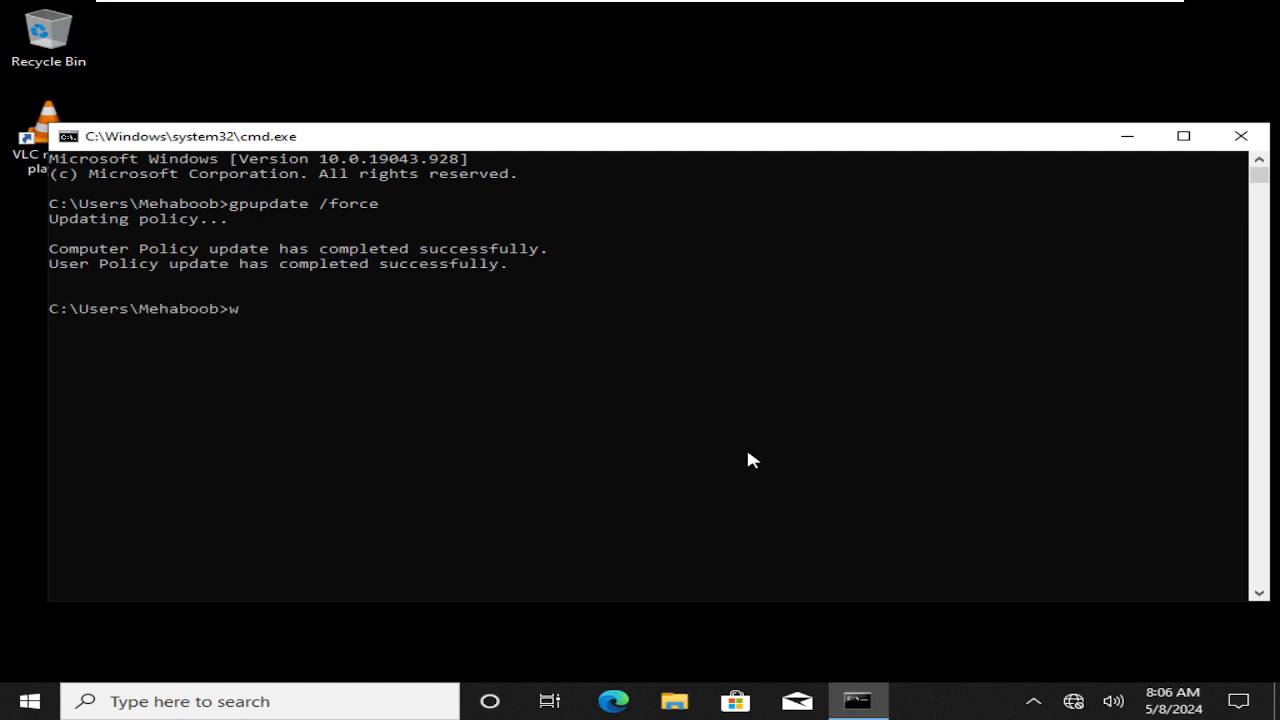
type("logoff")
key("Return")
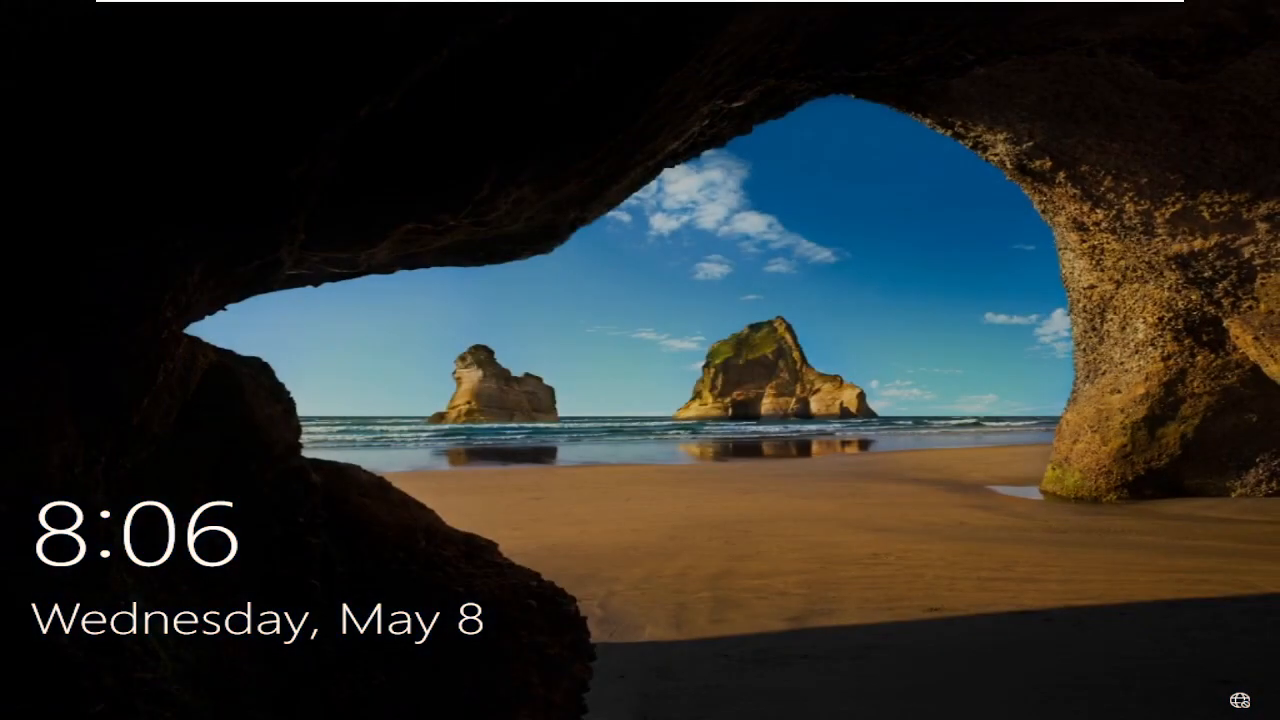
Send Ctrl+Alt+Del to W10, sign in with the account password, then switch to RDC01
mouse_move(798, 5)
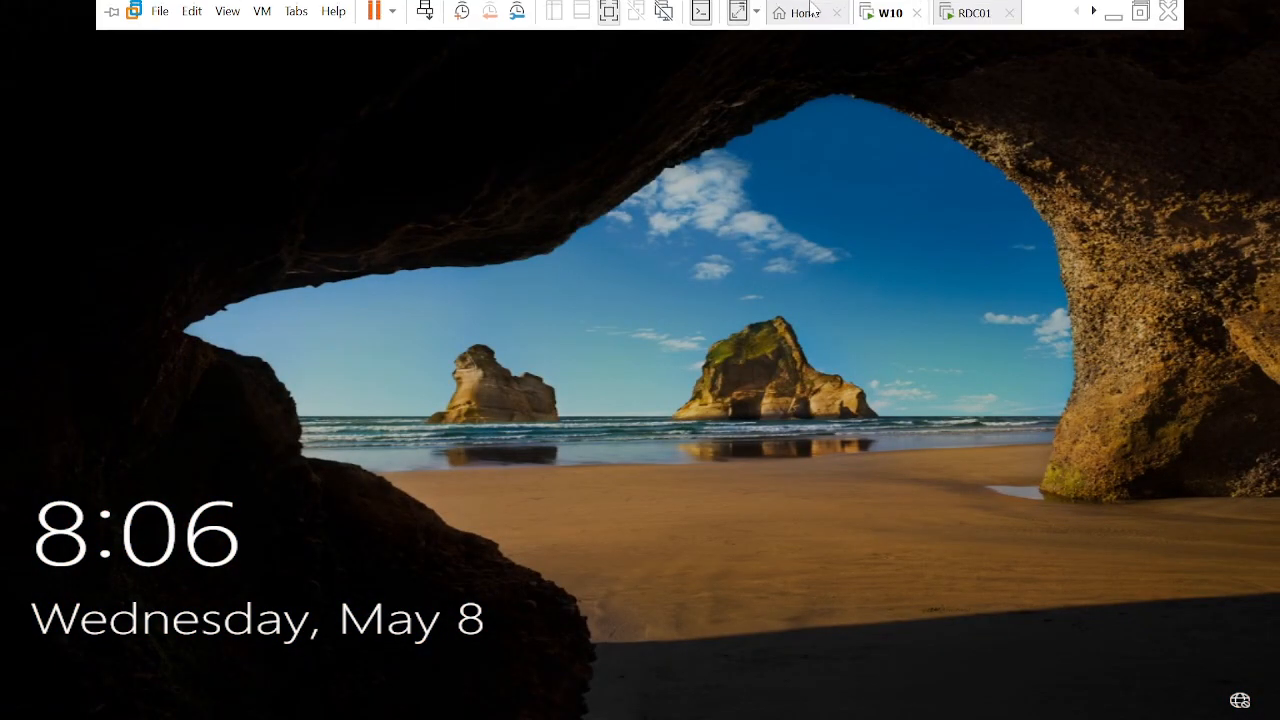
right_click(882, 22)
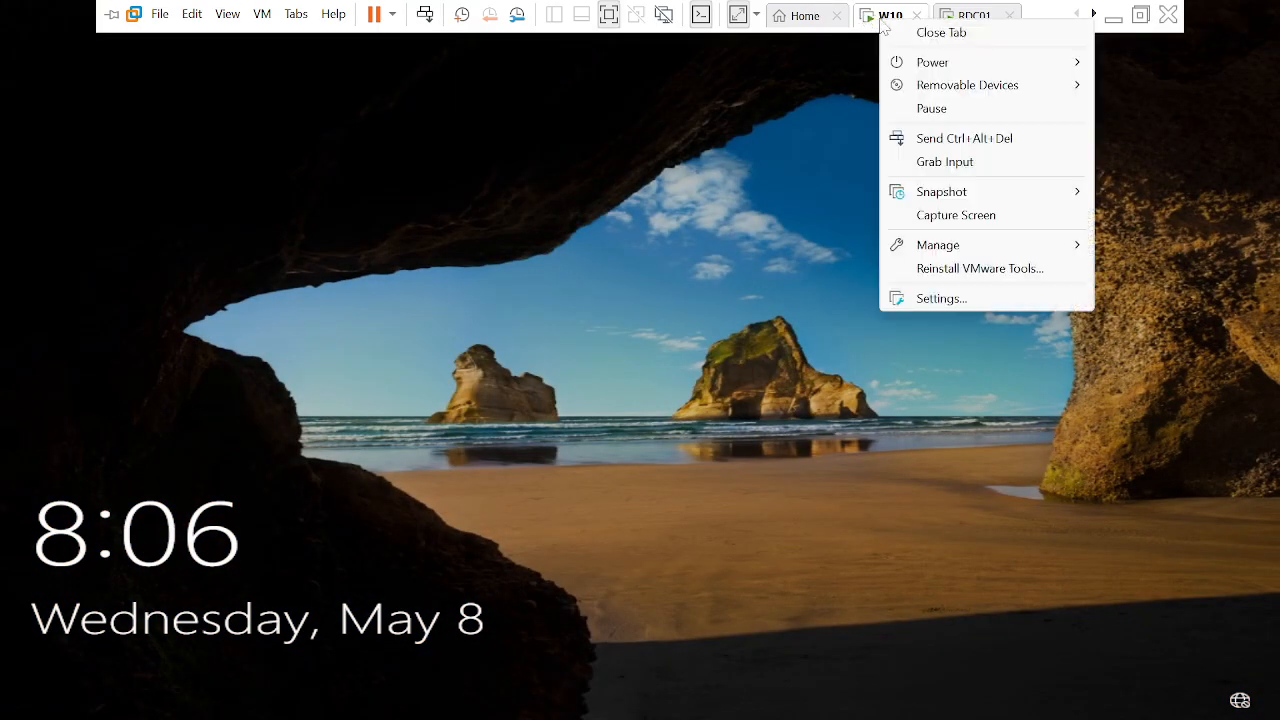
left_click(938, 140)
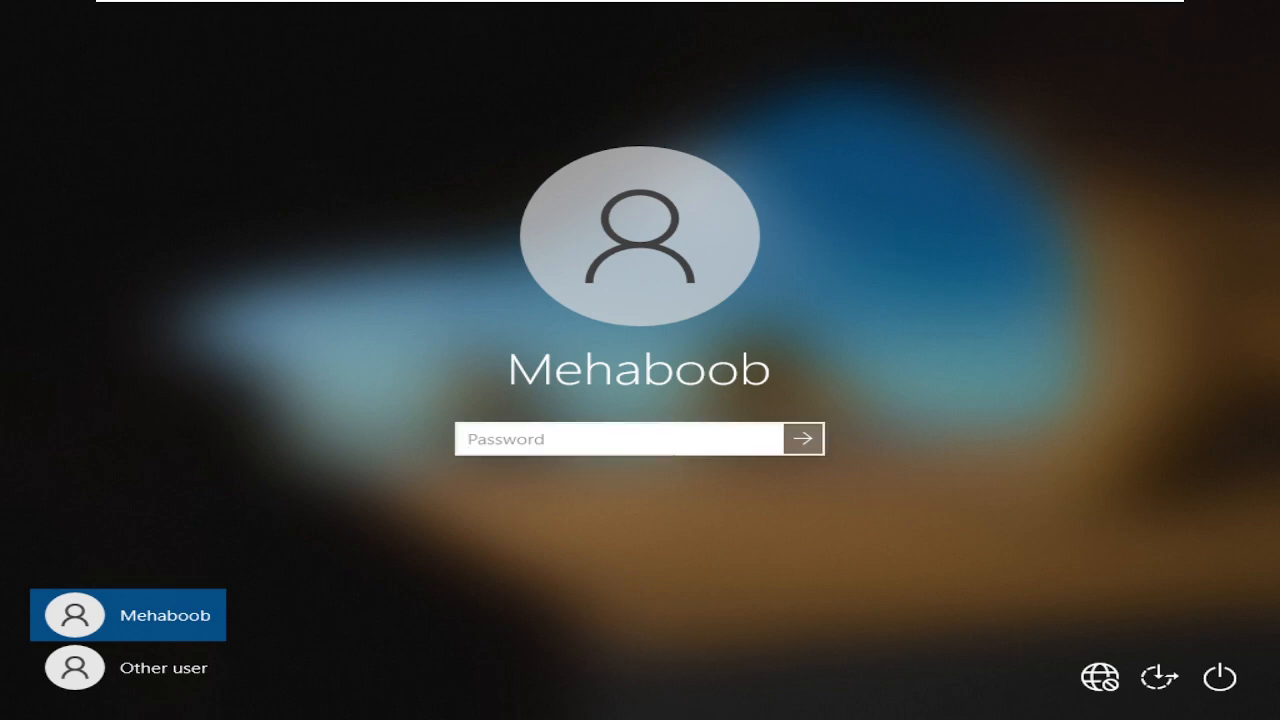
type("•••••••••••••")
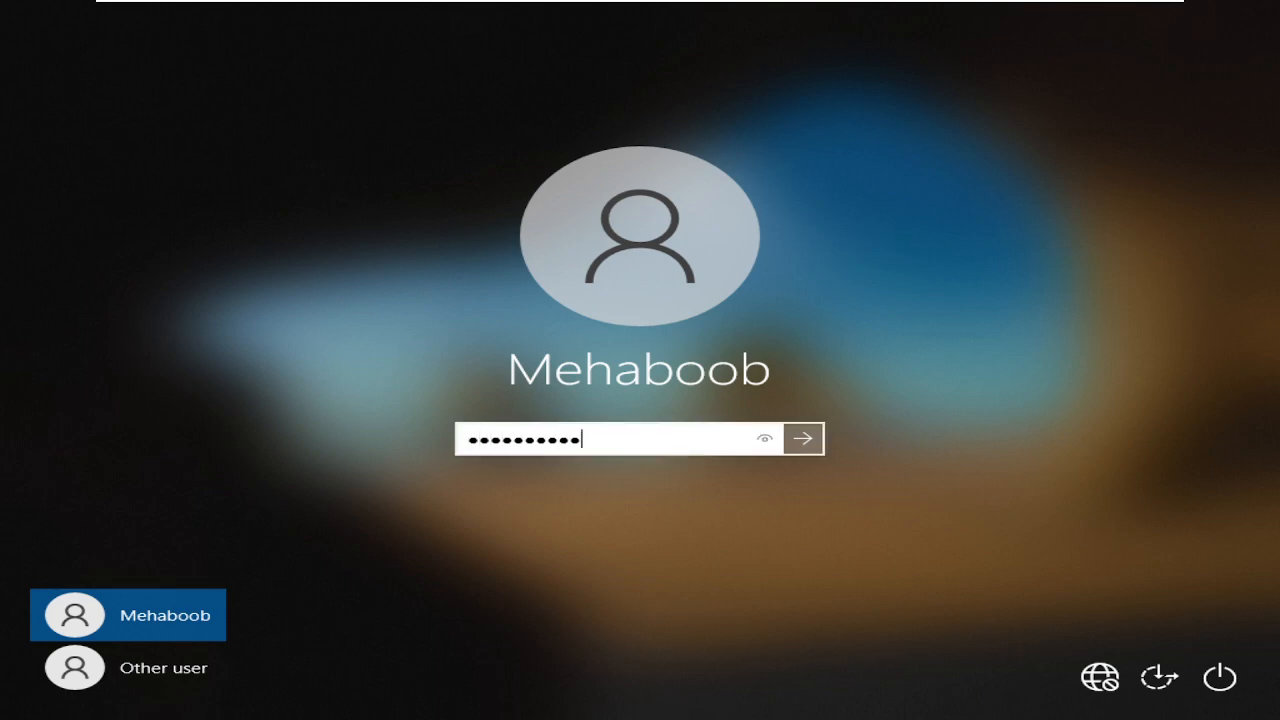
key("Return")
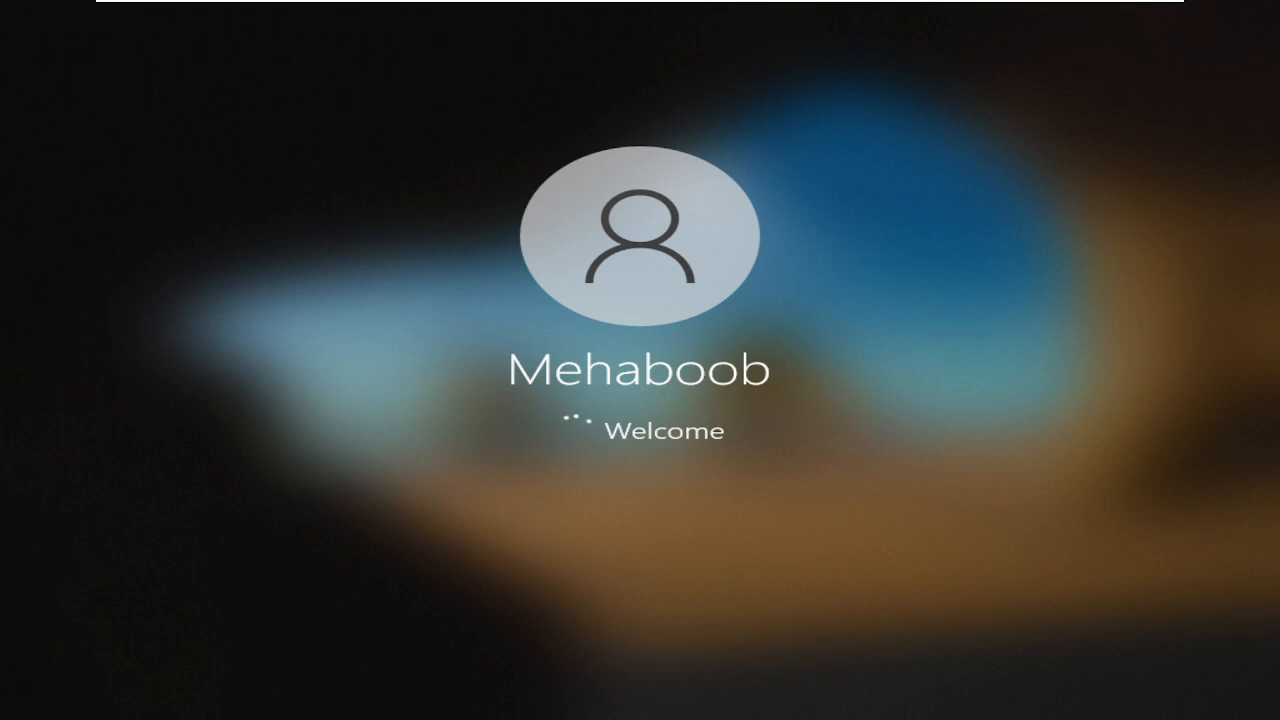
mouse_move(703, 9)
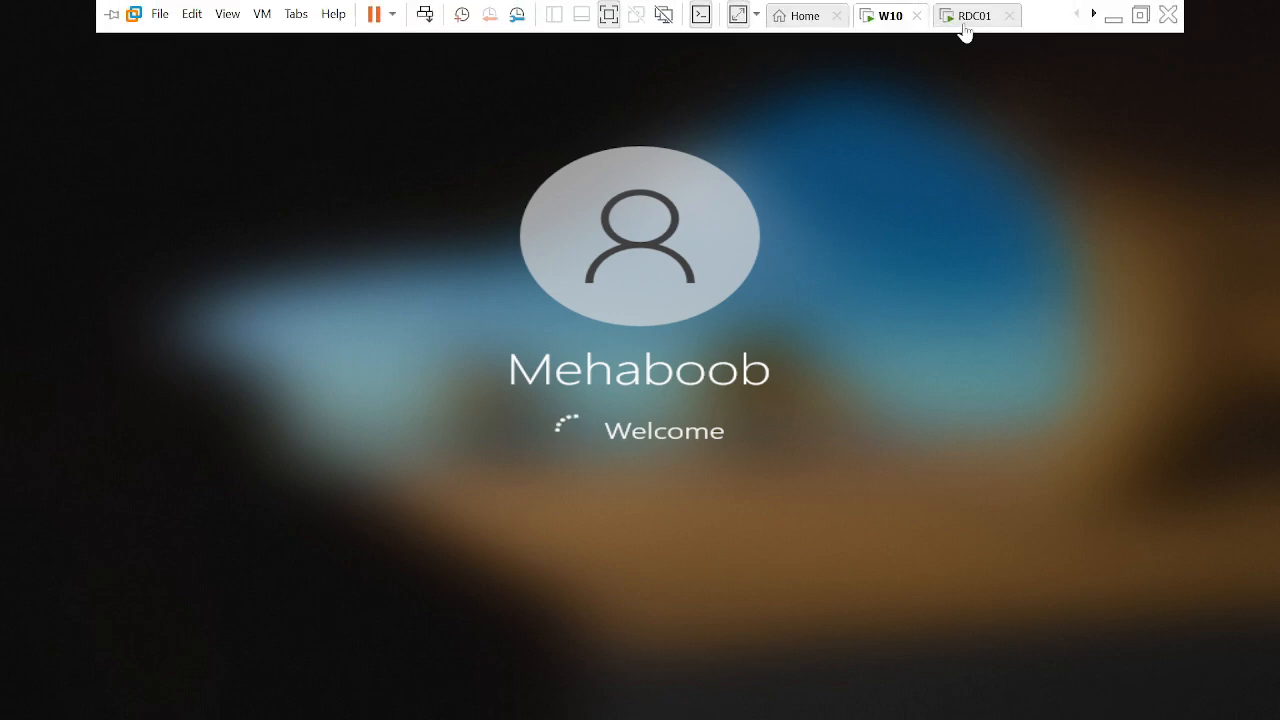
left_click(968, 22)
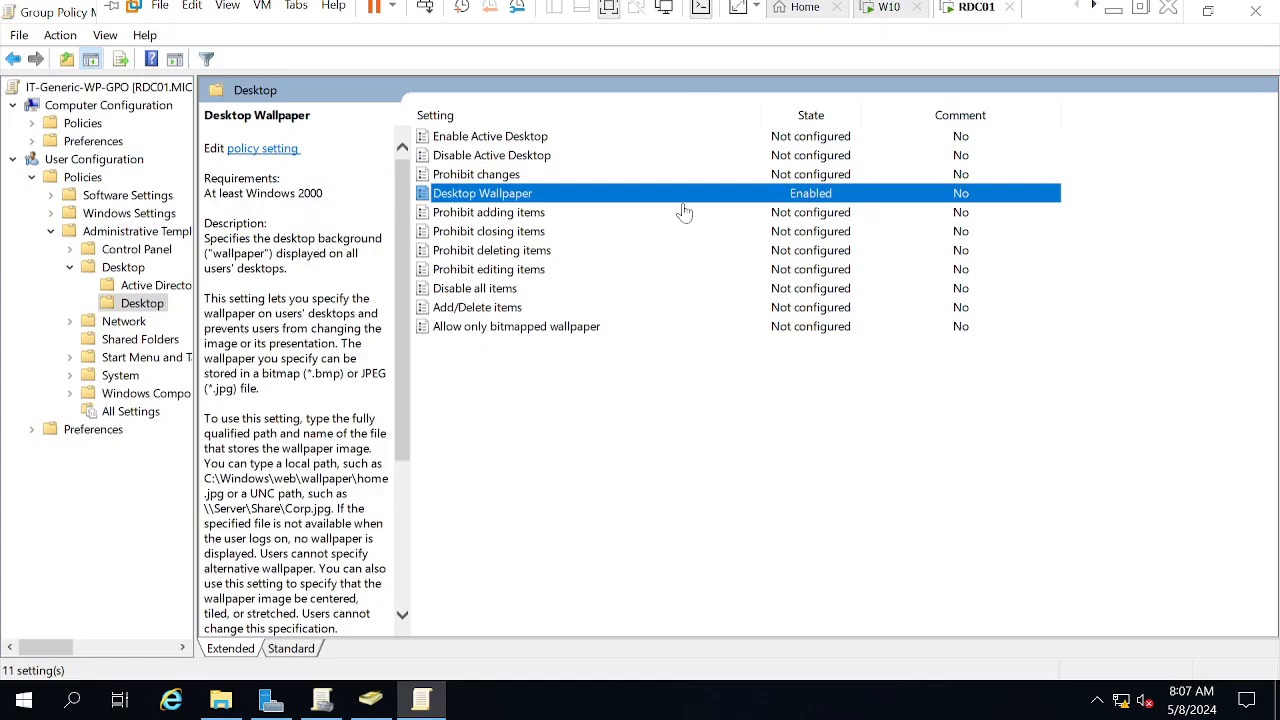
Close the policy editor, list the IT unit's linked GPOs, and check W10's wallpaper
left_click(1271, 8)
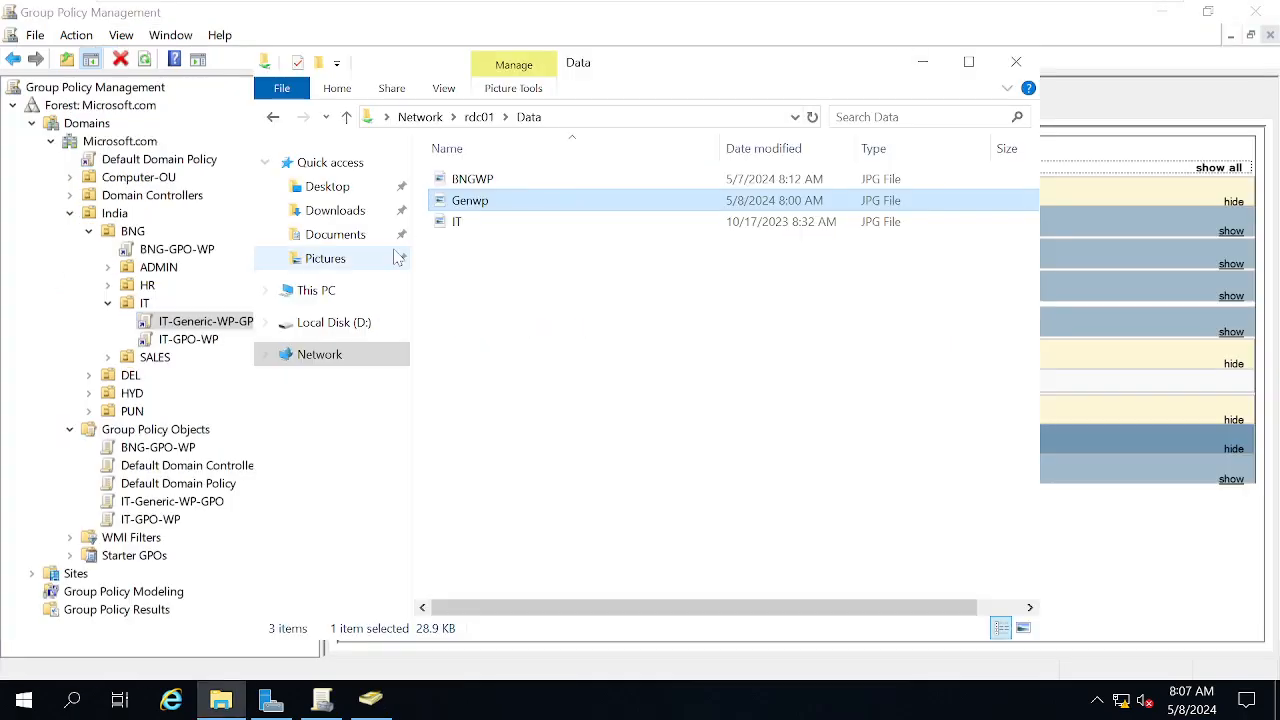
left_click(140, 304)
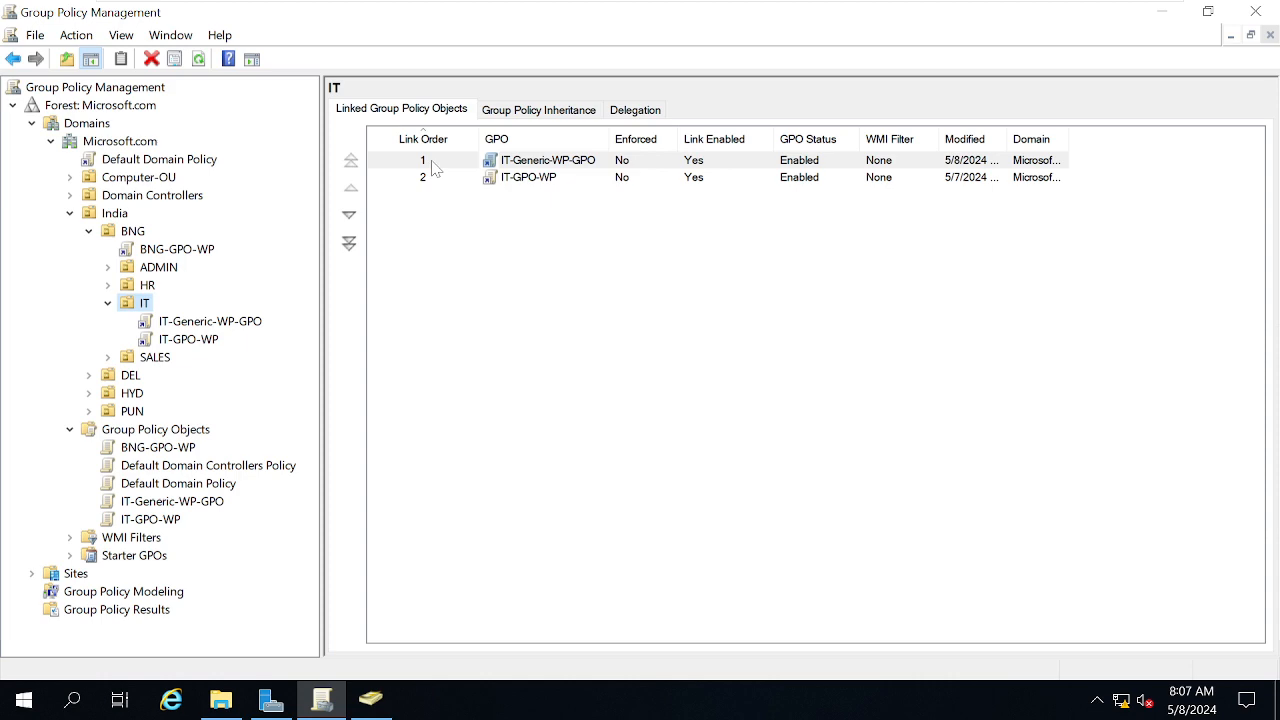
left_click(875, 16)
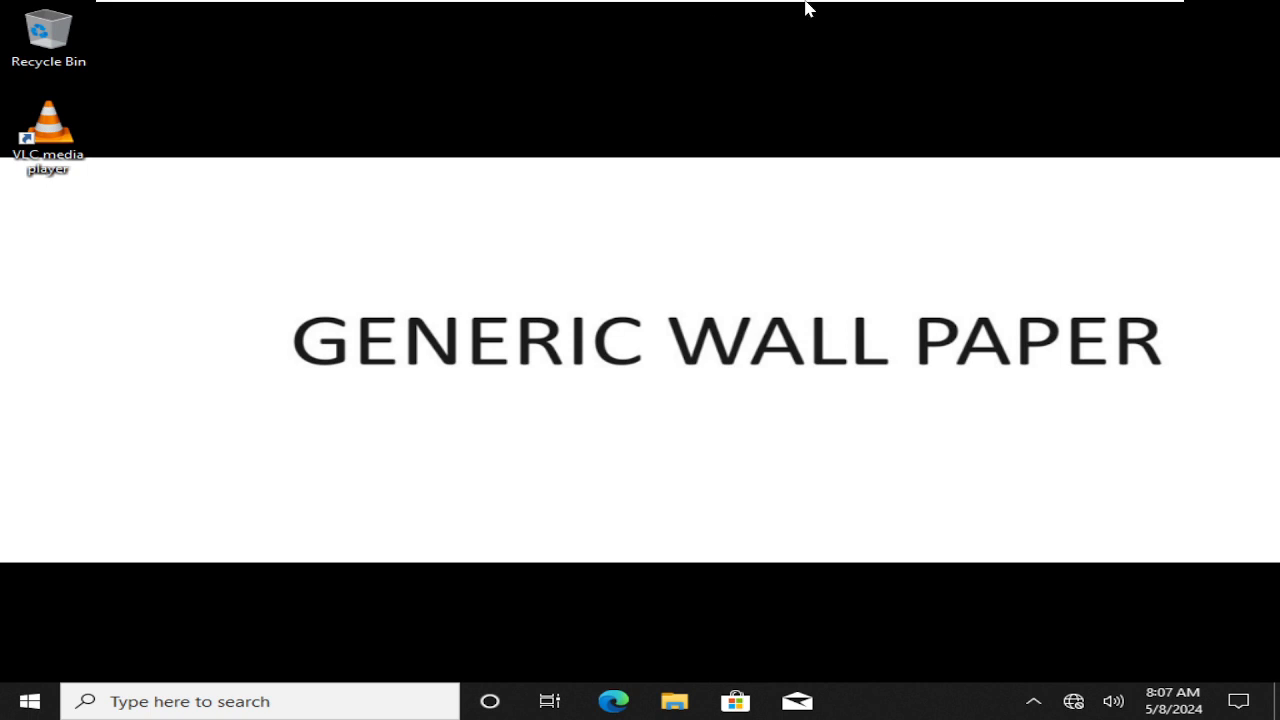
mouse_move(806, 5)
left_click(956, 16)
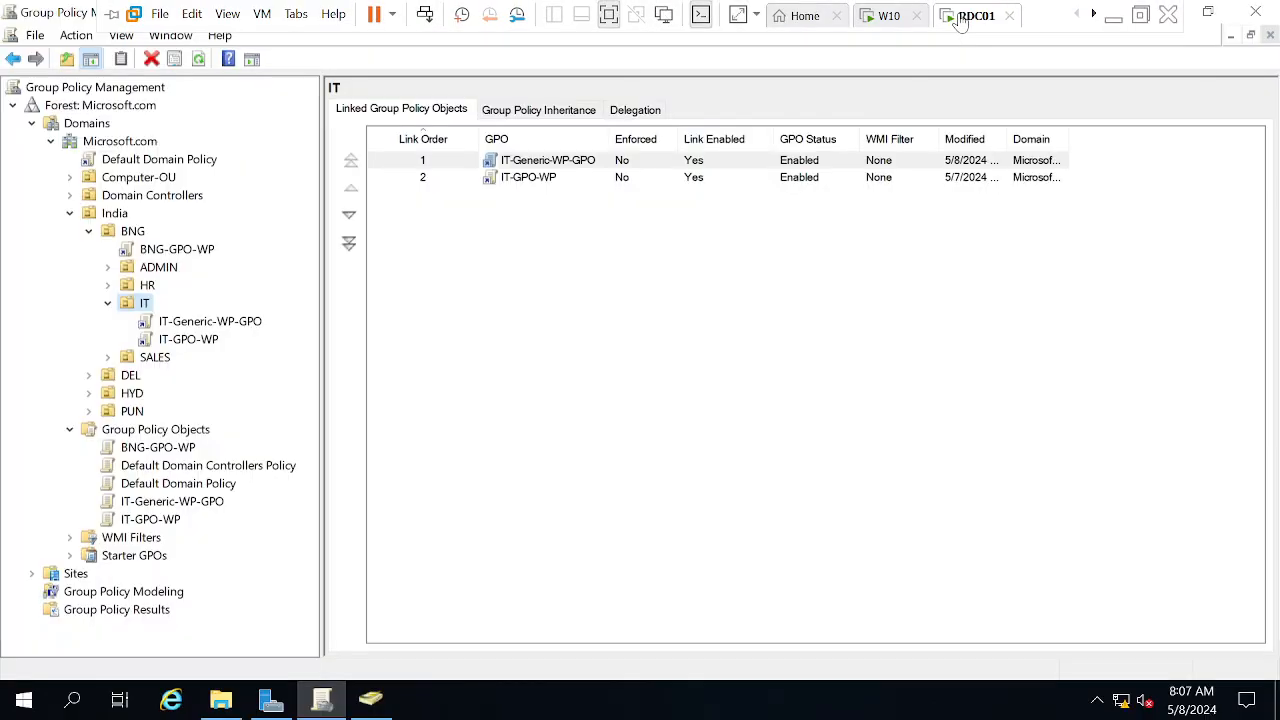
Move IT-GPO-WP up to link order 1 above IT-Generic-WP-GPO
left_click(510, 184)
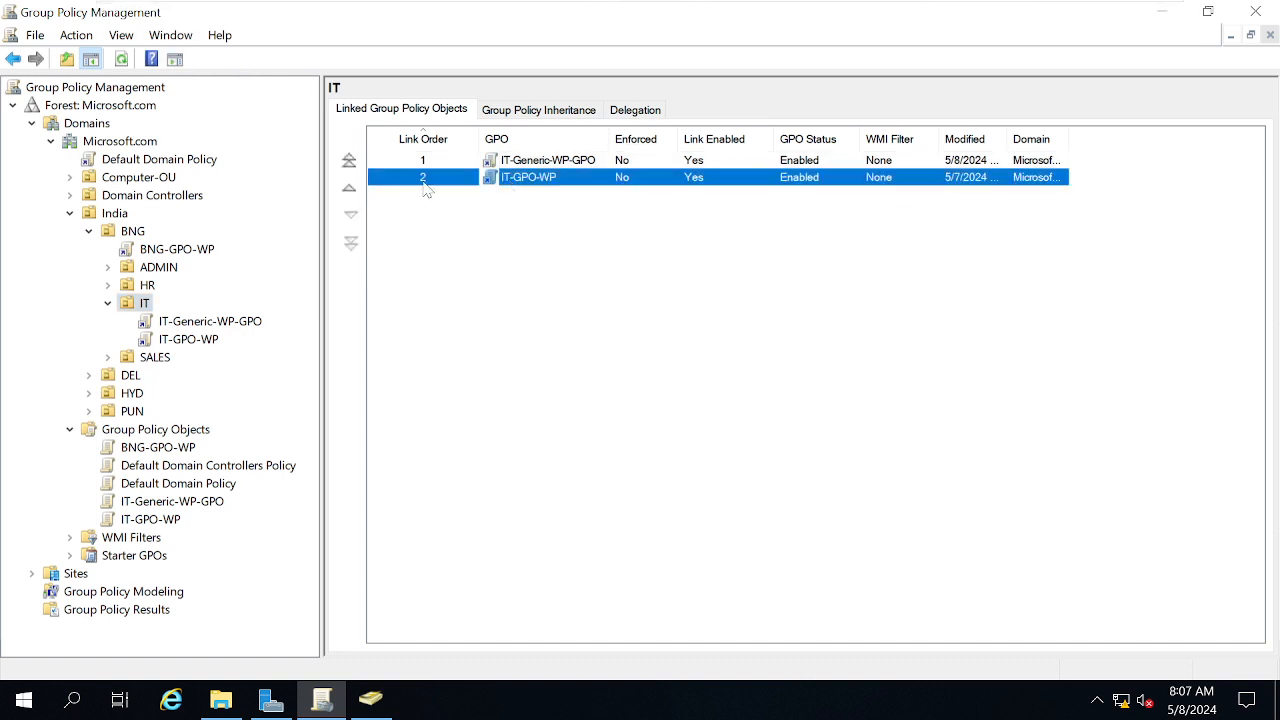
left_click(350, 190)
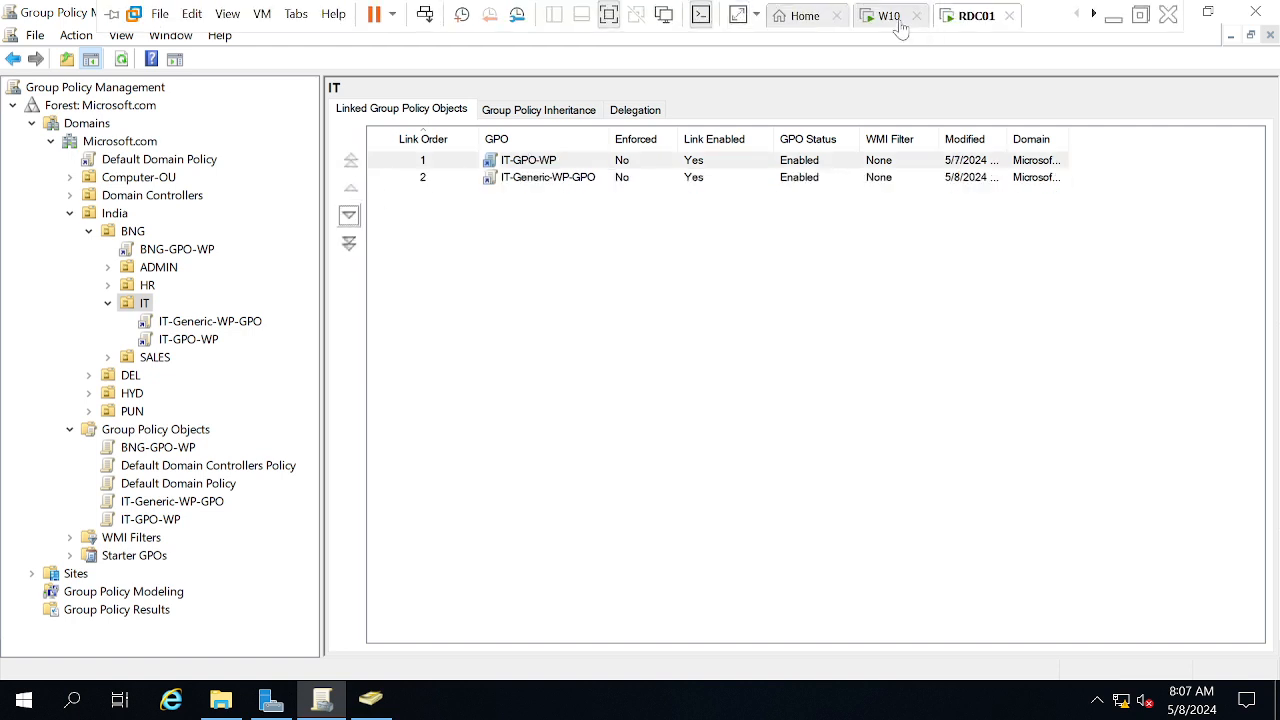
left_click(893, 18)
key("super+r")
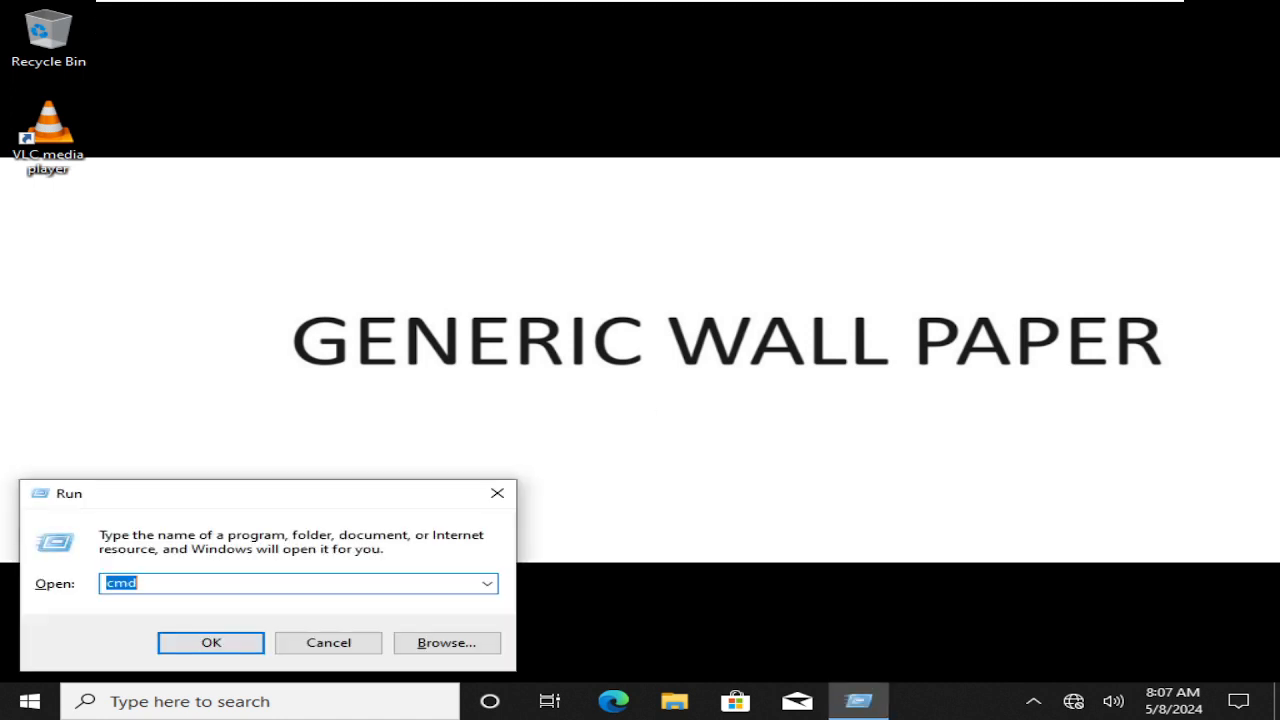
Open a Command Prompt on W10 and run gpupdate /force
type("cmd")
key("Return")
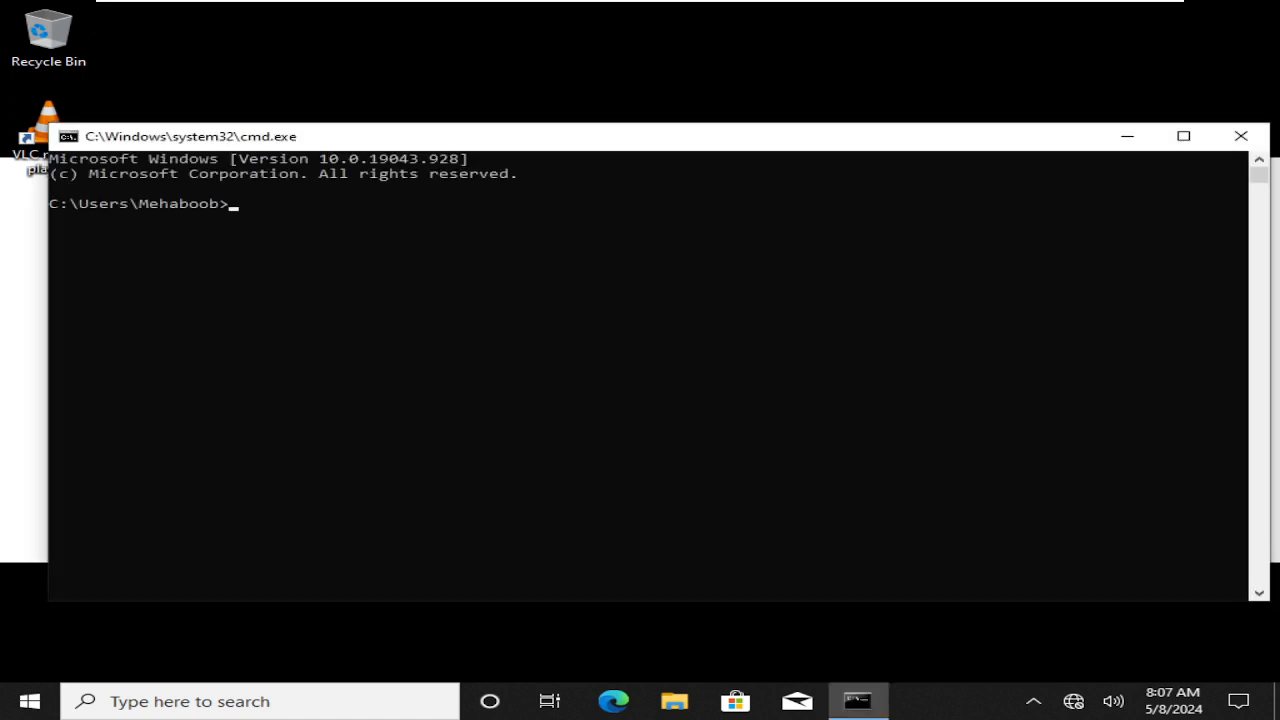
type("gpupdate /force")
key("Return")
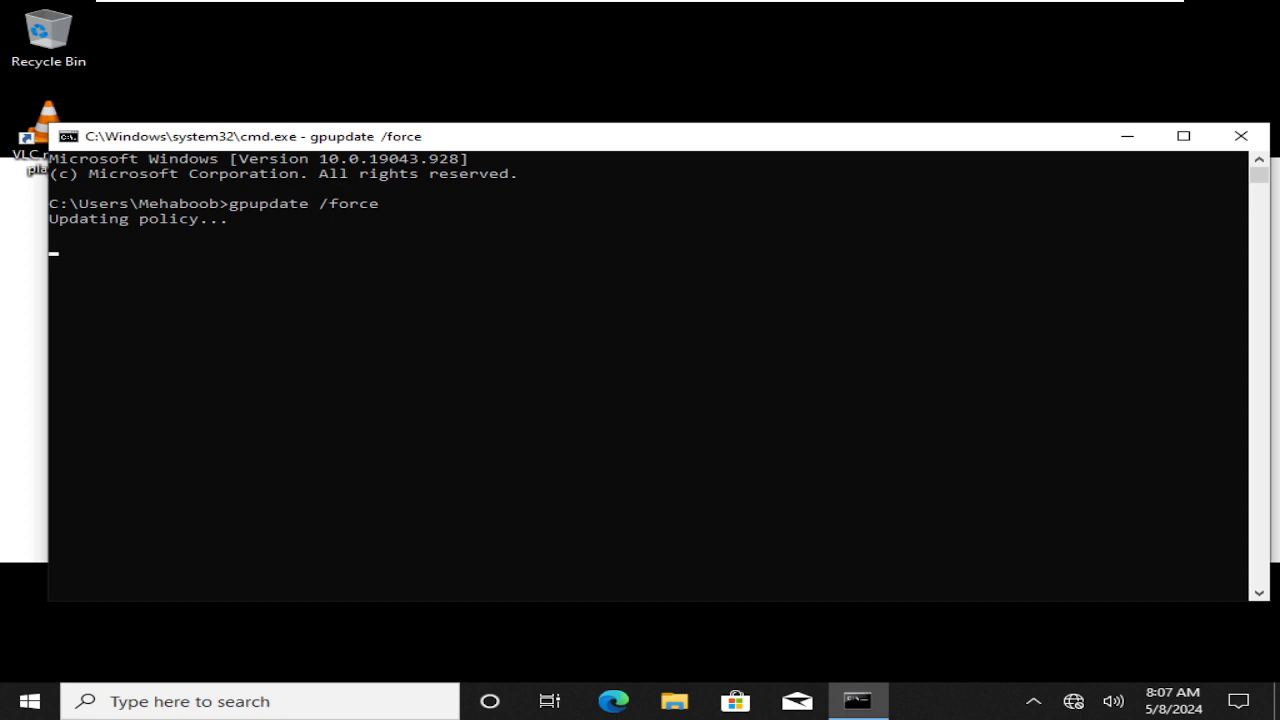
Glance at RDC01's GPO links, then sign out of W10 with logoff
mouse_move(332, 5)
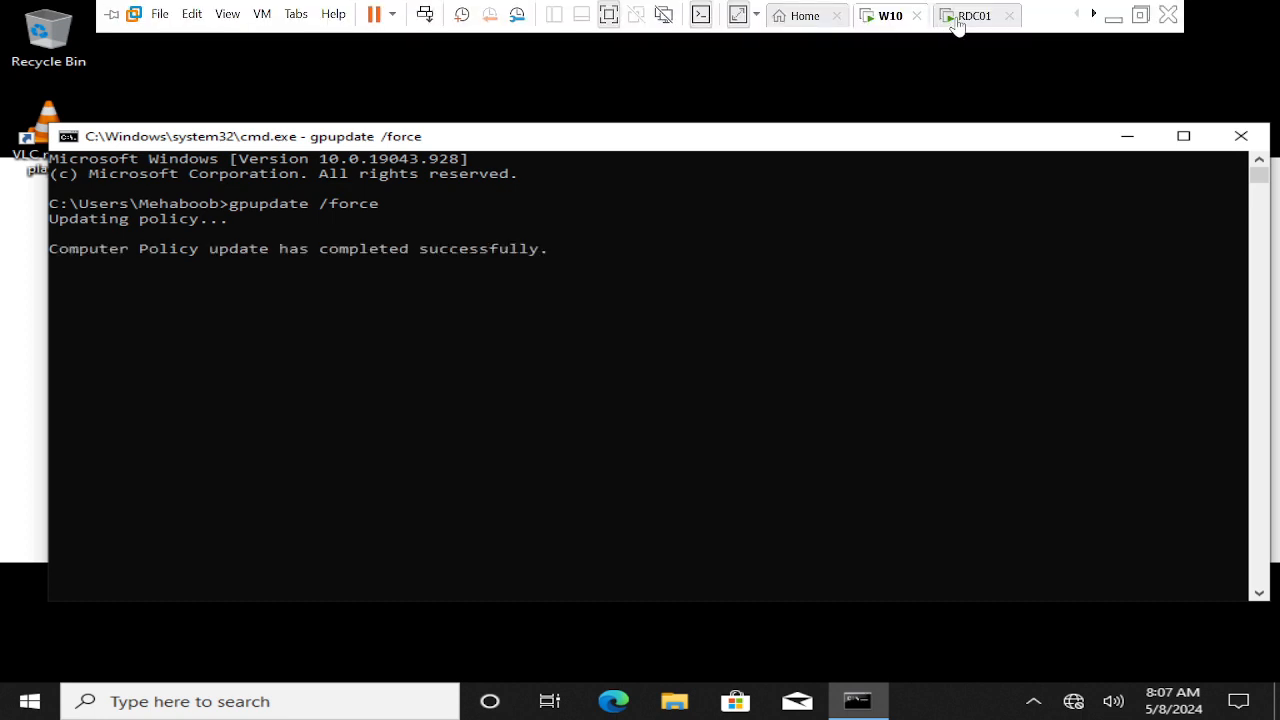
left_click(956, 22)
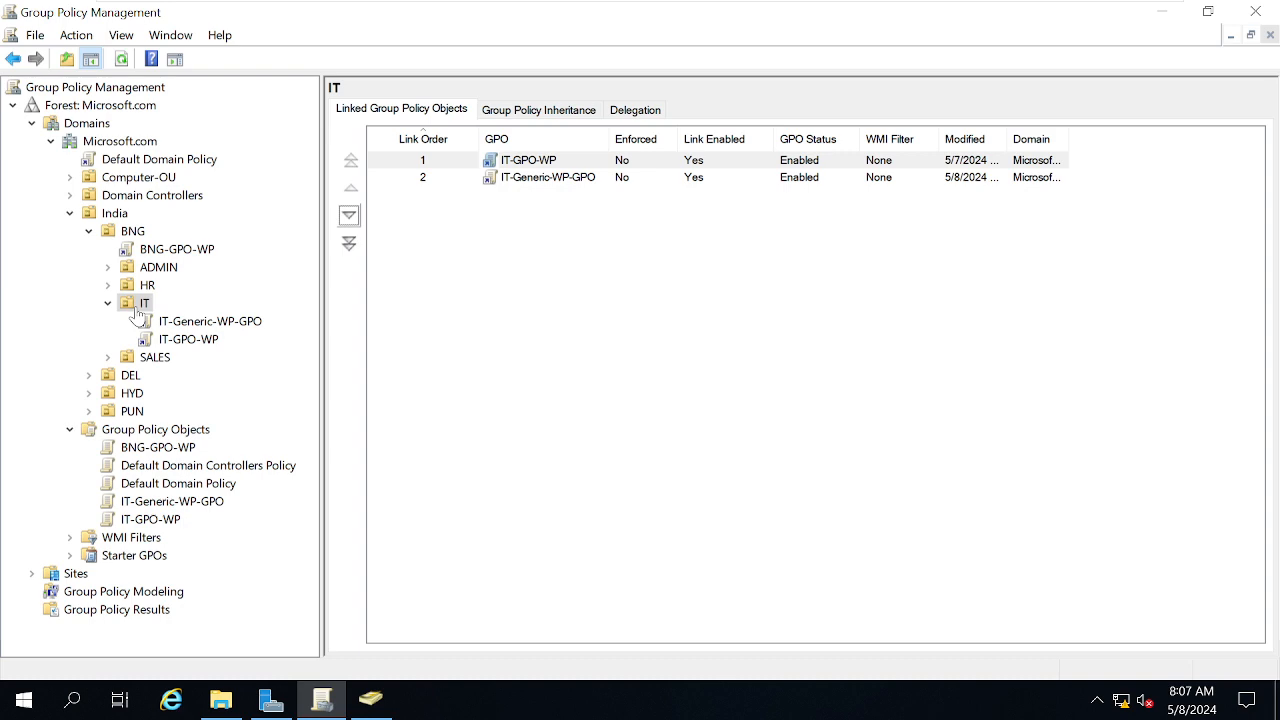
mouse_move(665, 5)
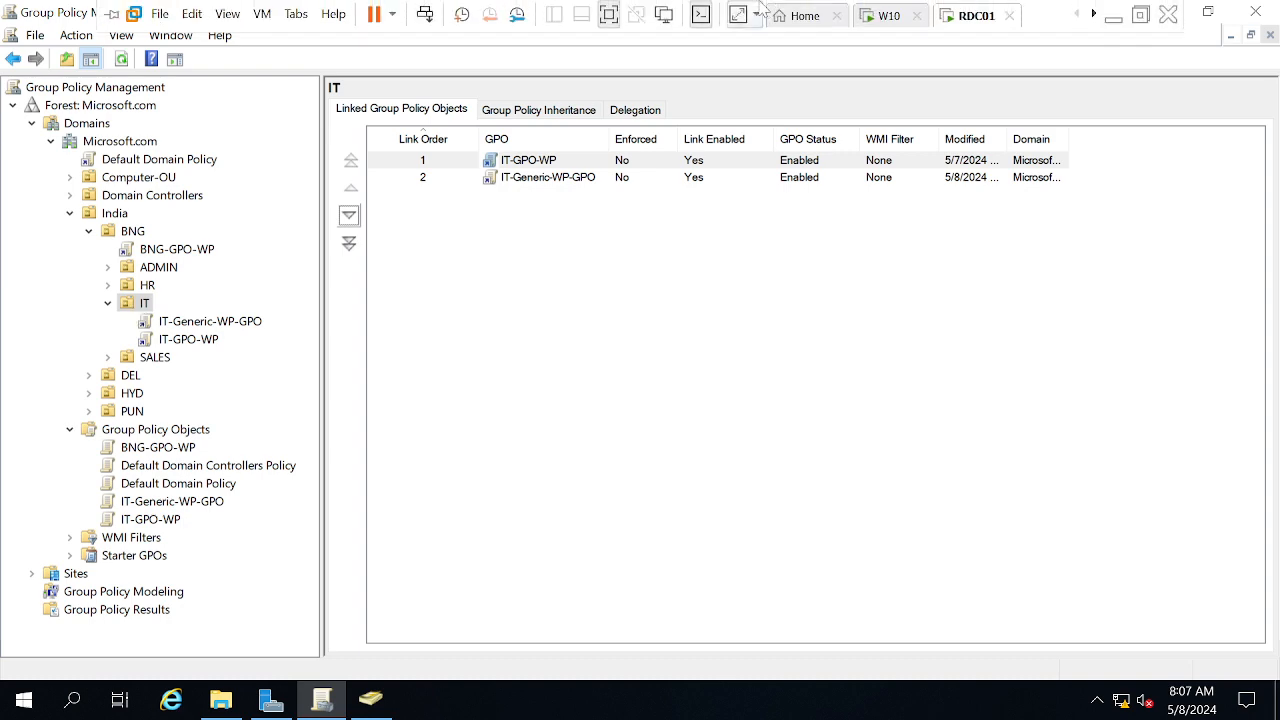
left_click(868, 18)
type("logoff")
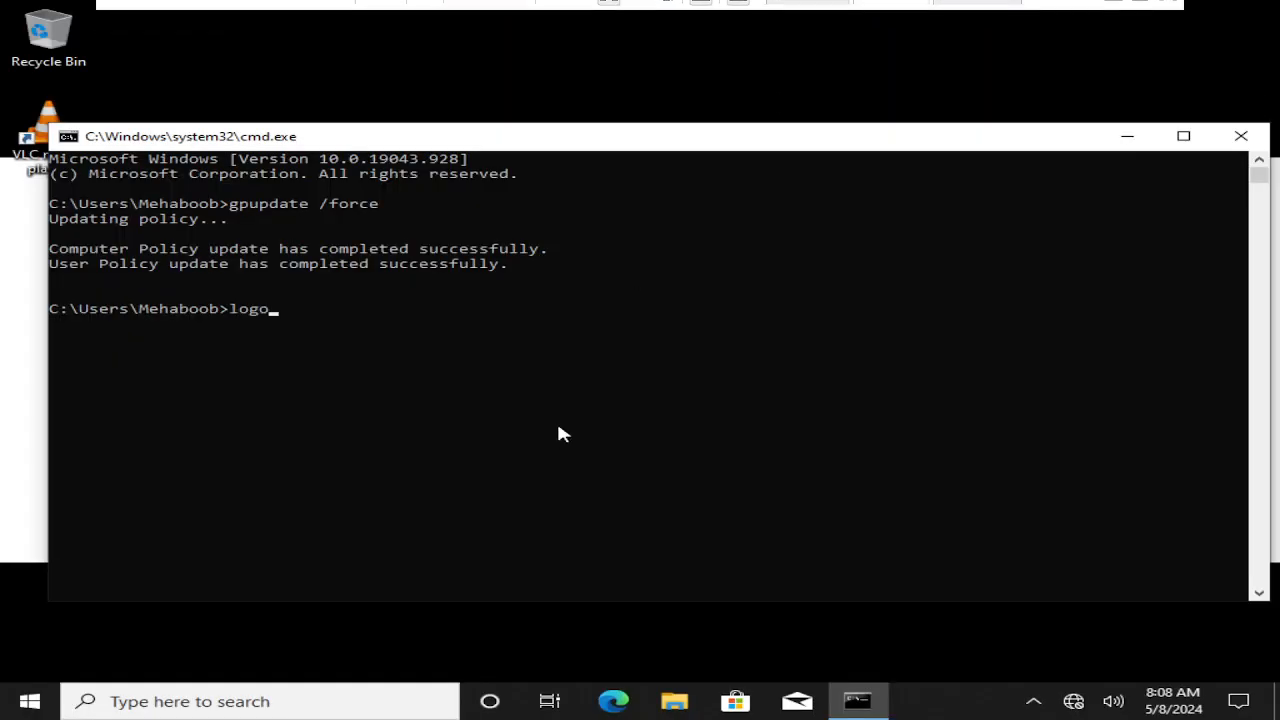
key("Return")
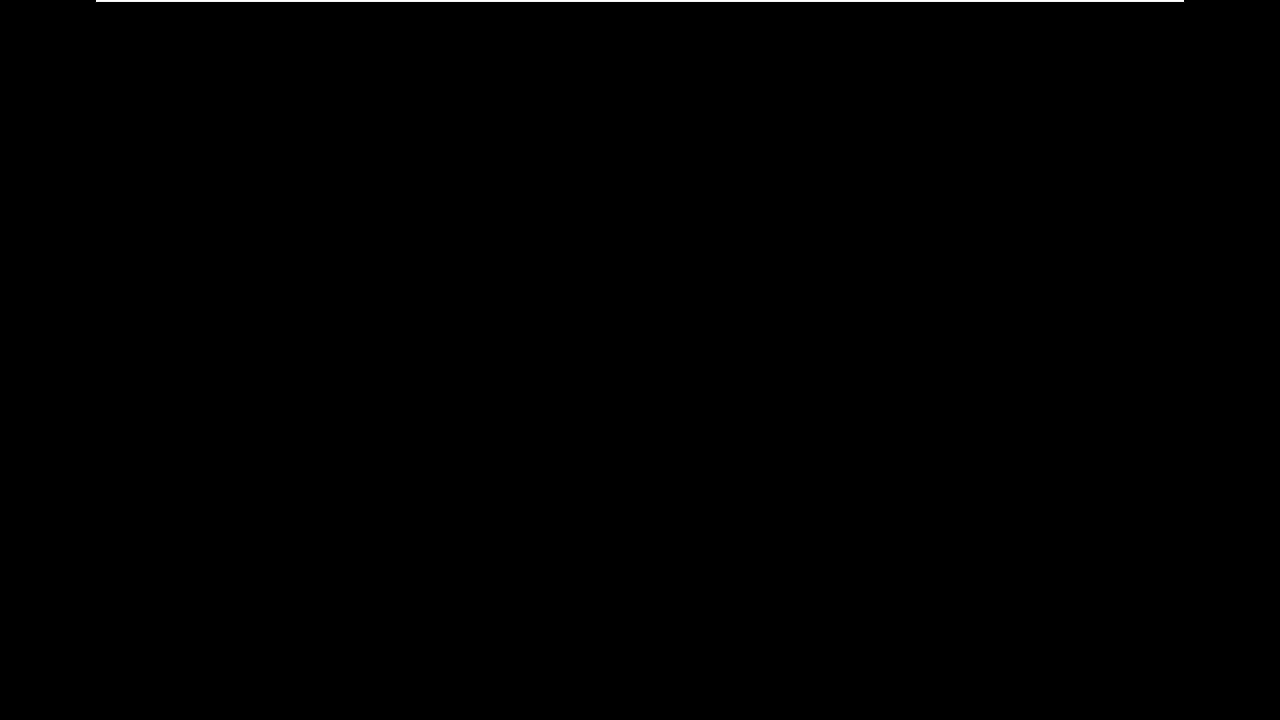
Send Ctrl+Alt+Del to the W10 VM and sign in with the user's password
mouse_move(606, 8)
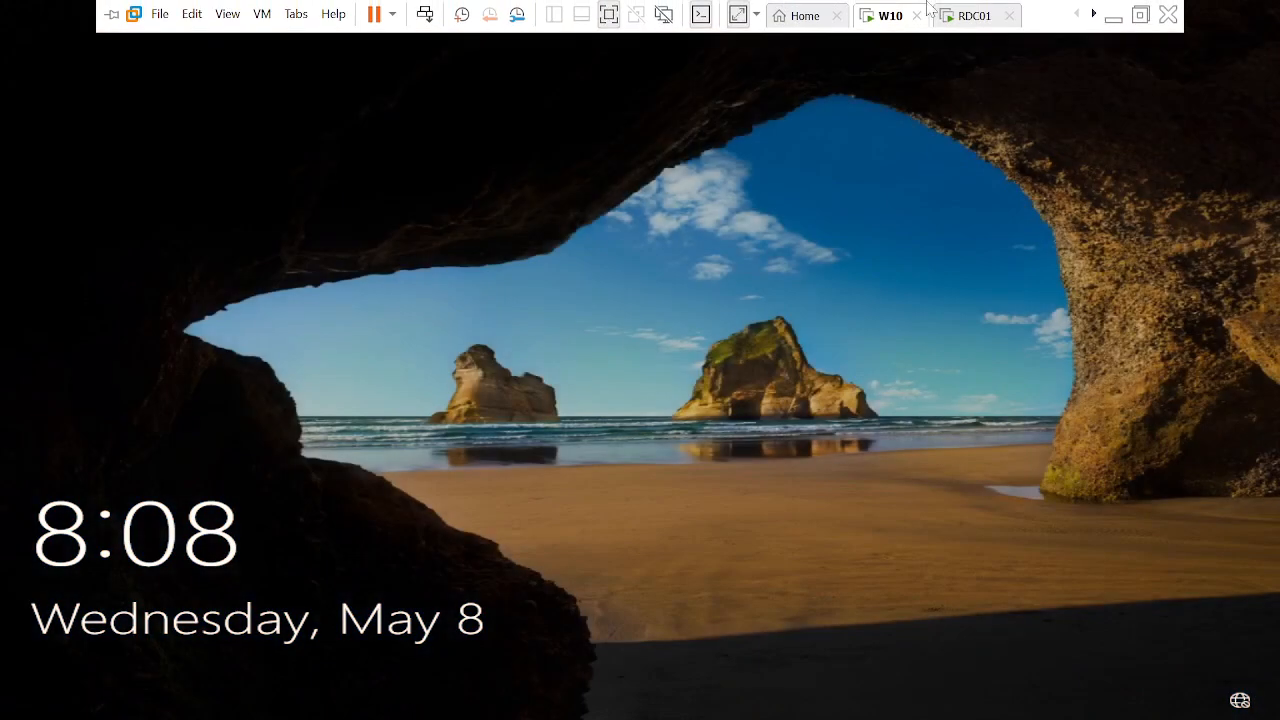
right_click(886, 28)
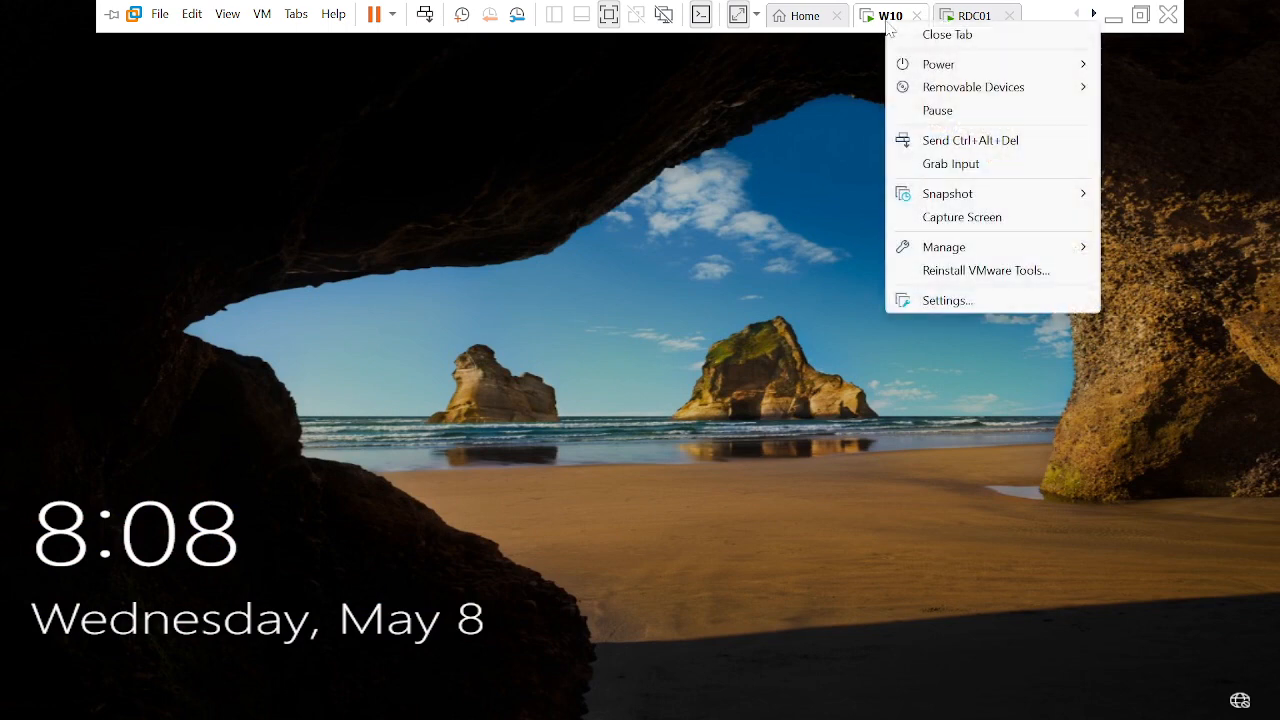
left_click(940, 140)
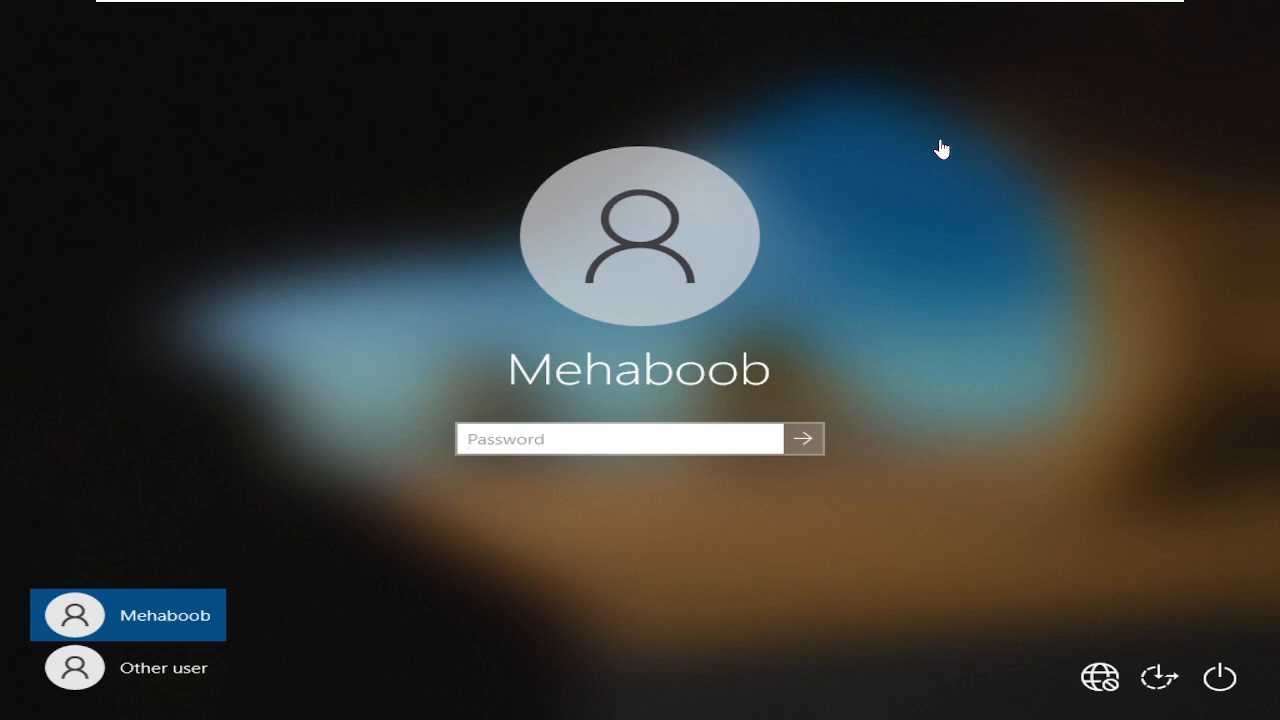
type("•••••••")
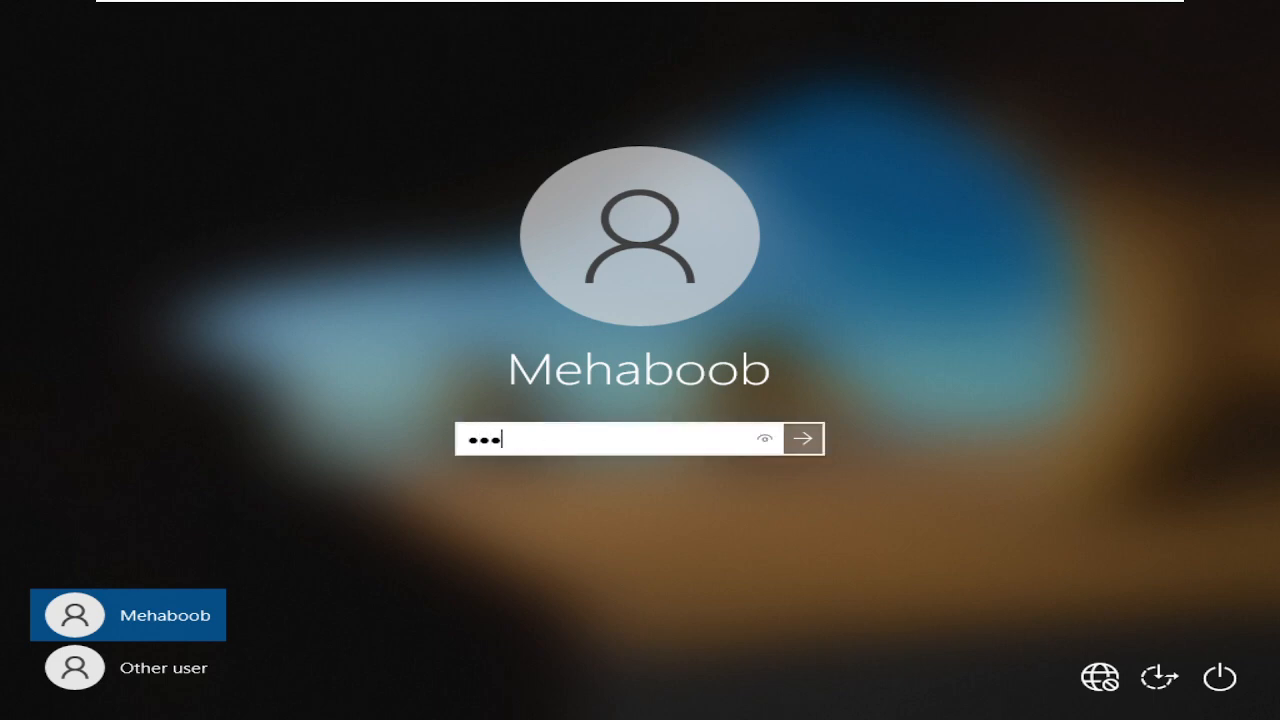
type("•••••")
key("Return")
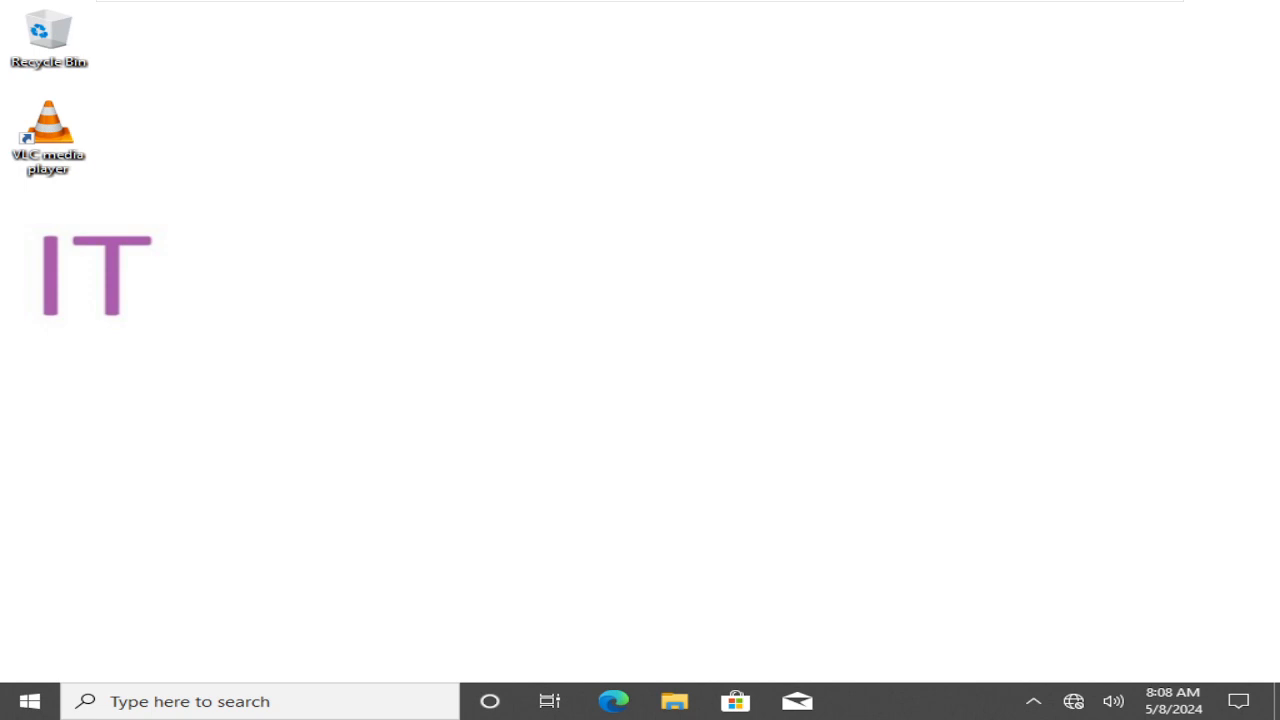
On RDC01, deselect IT-GPO-WP and view the GPO links of DEL, then HR
mouse_move(765, 8)
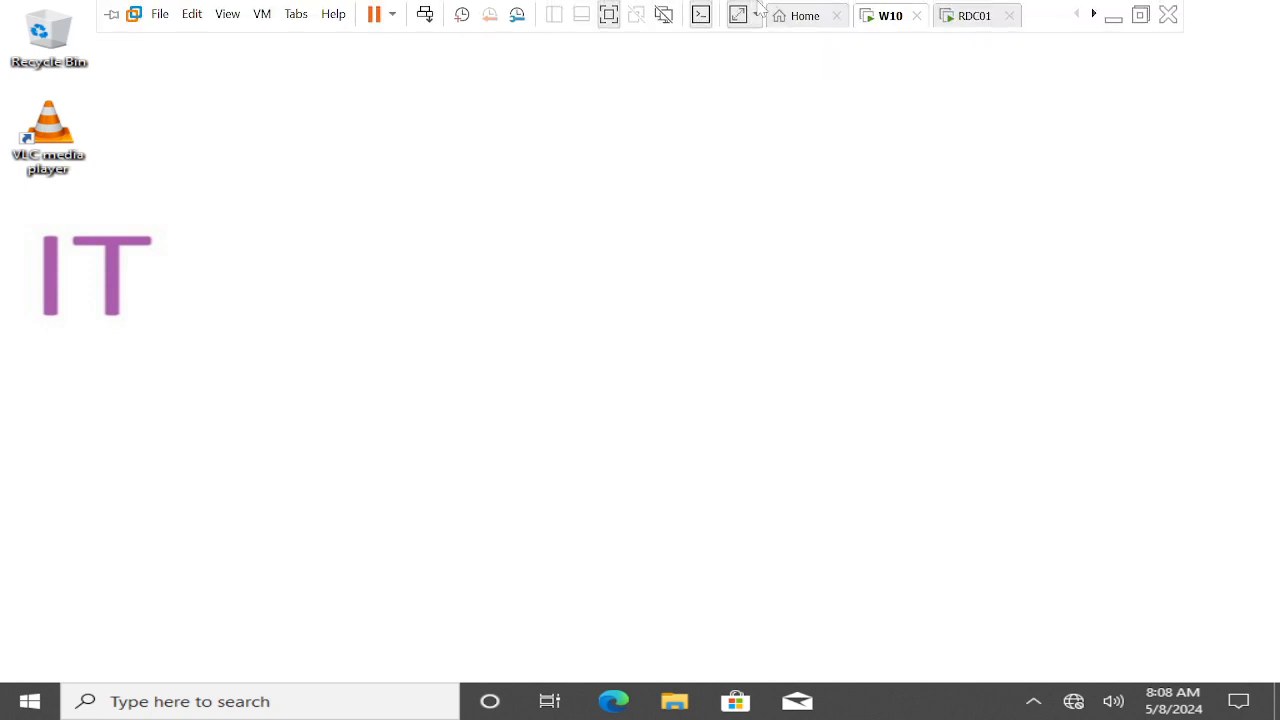
left_click(966, 16)
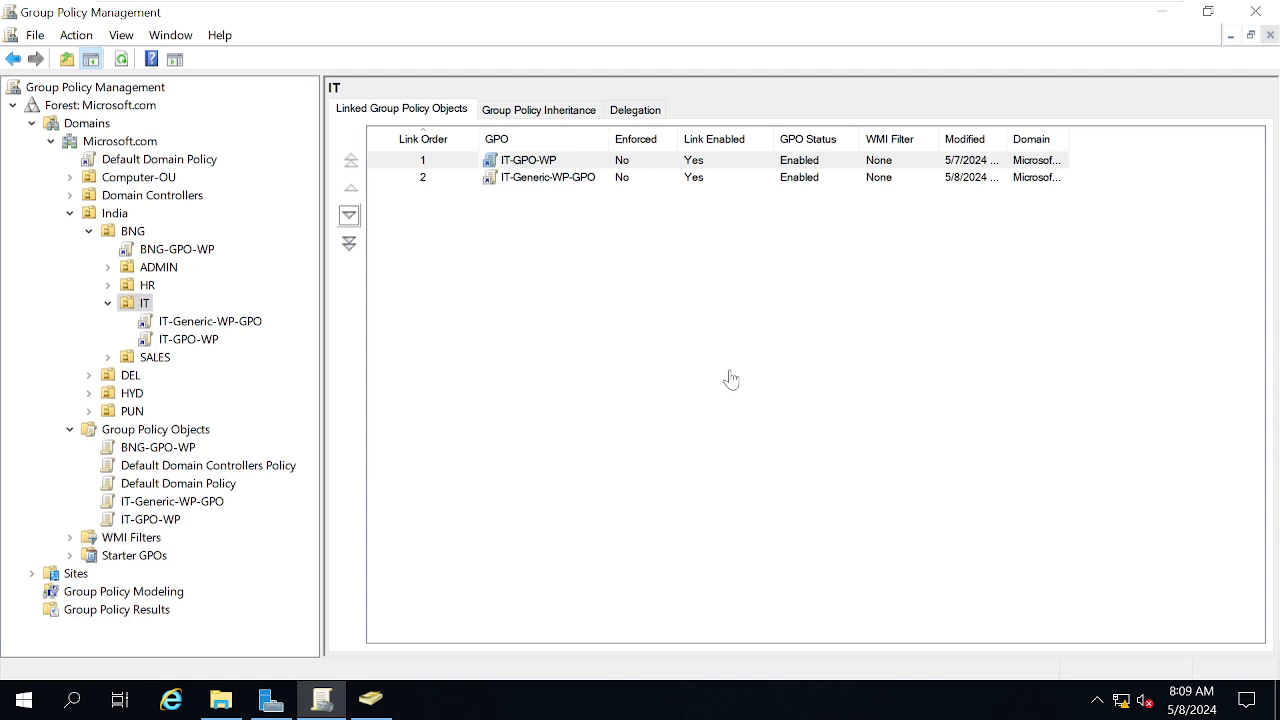
left_click(600, 476)
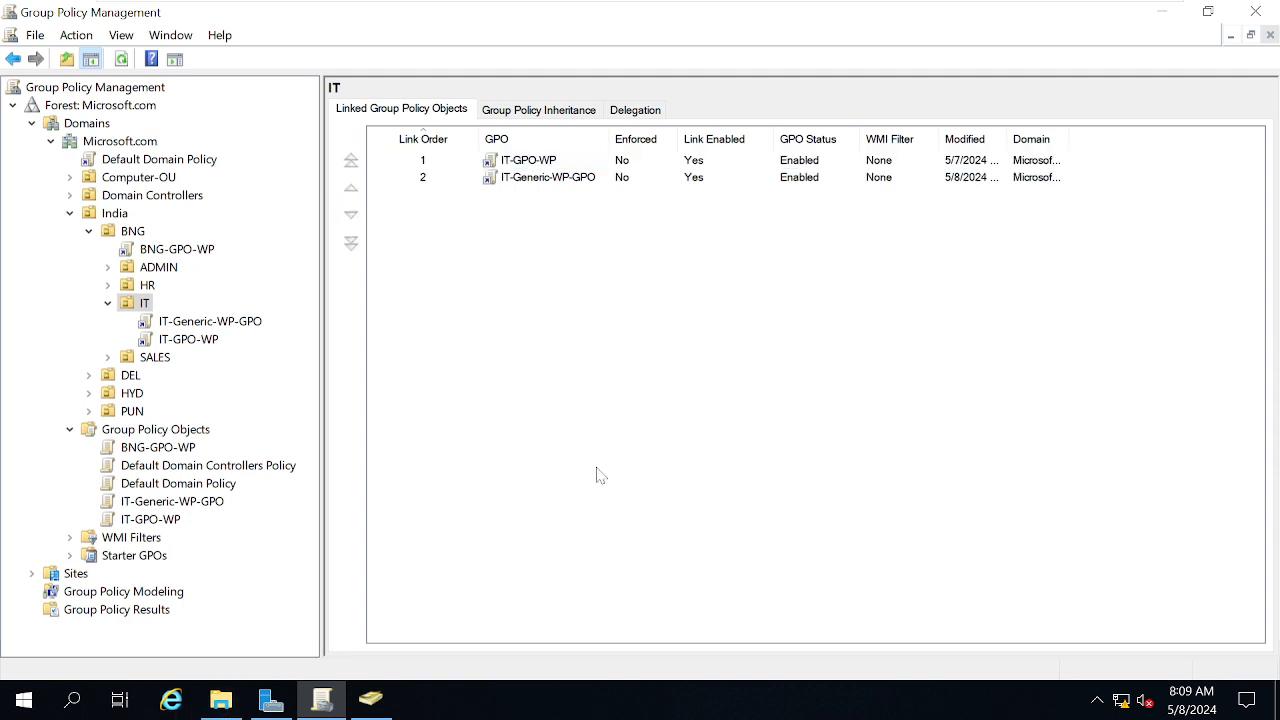
left_click(110, 379)
left_click(130, 288)
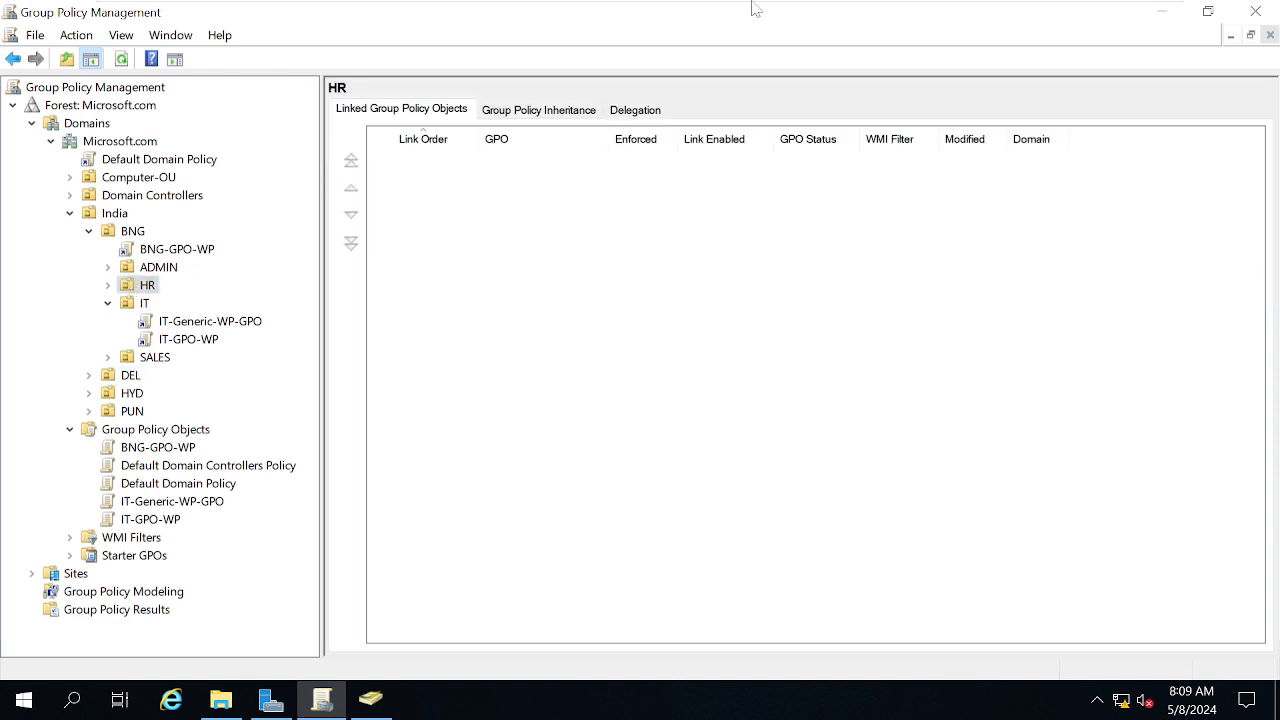
Copy the Admin image from the host desktop
mouse_move(786, 3)
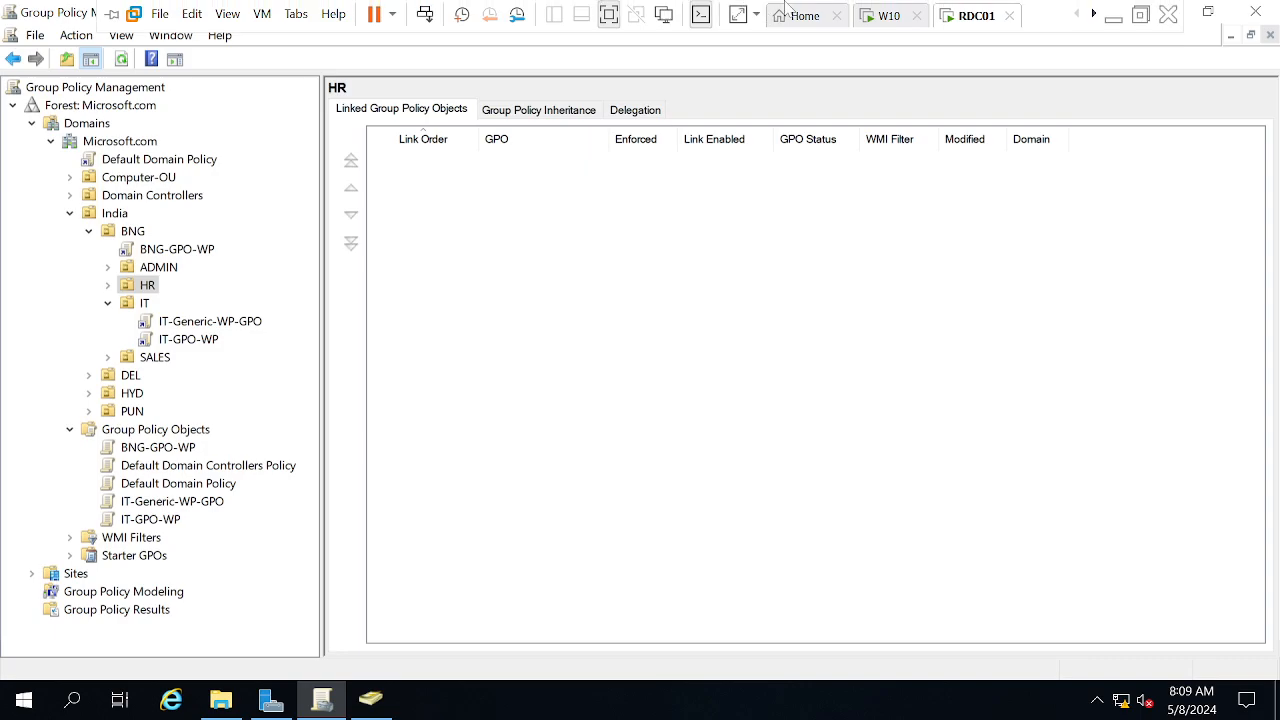
left_click(1112, 14)
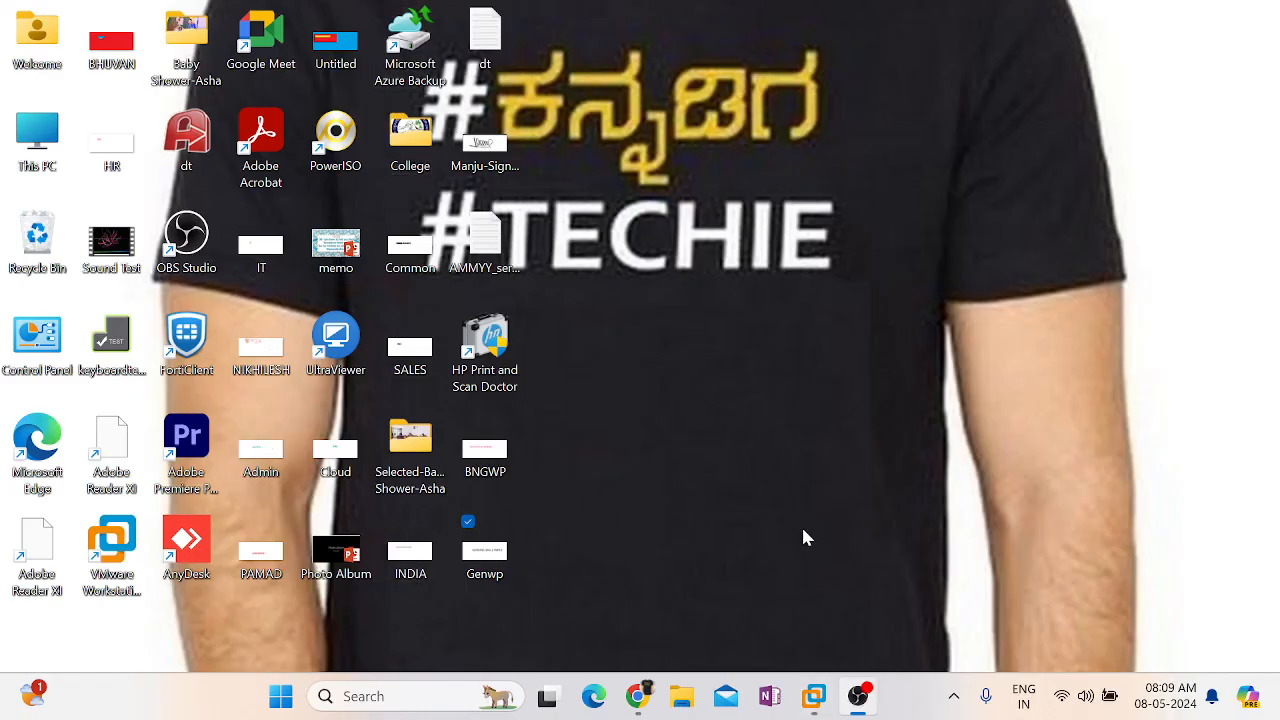
left_click(257, 465)
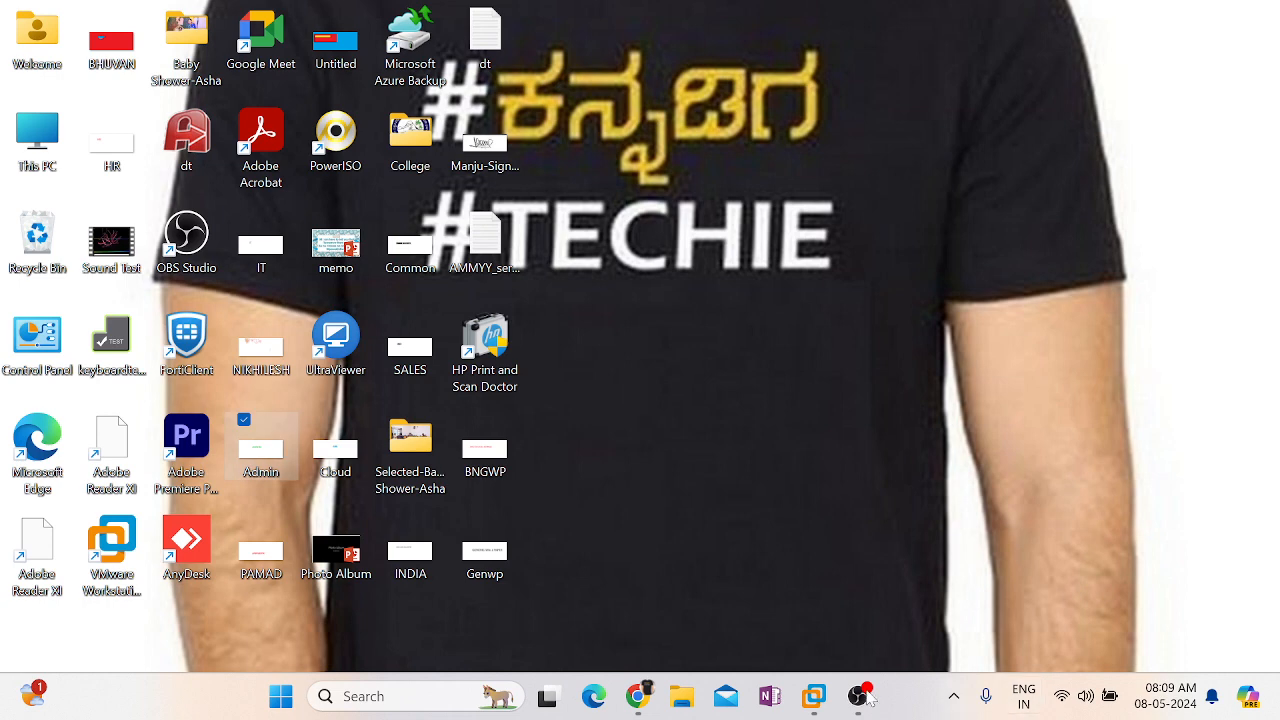
mouse_move(814, 696)
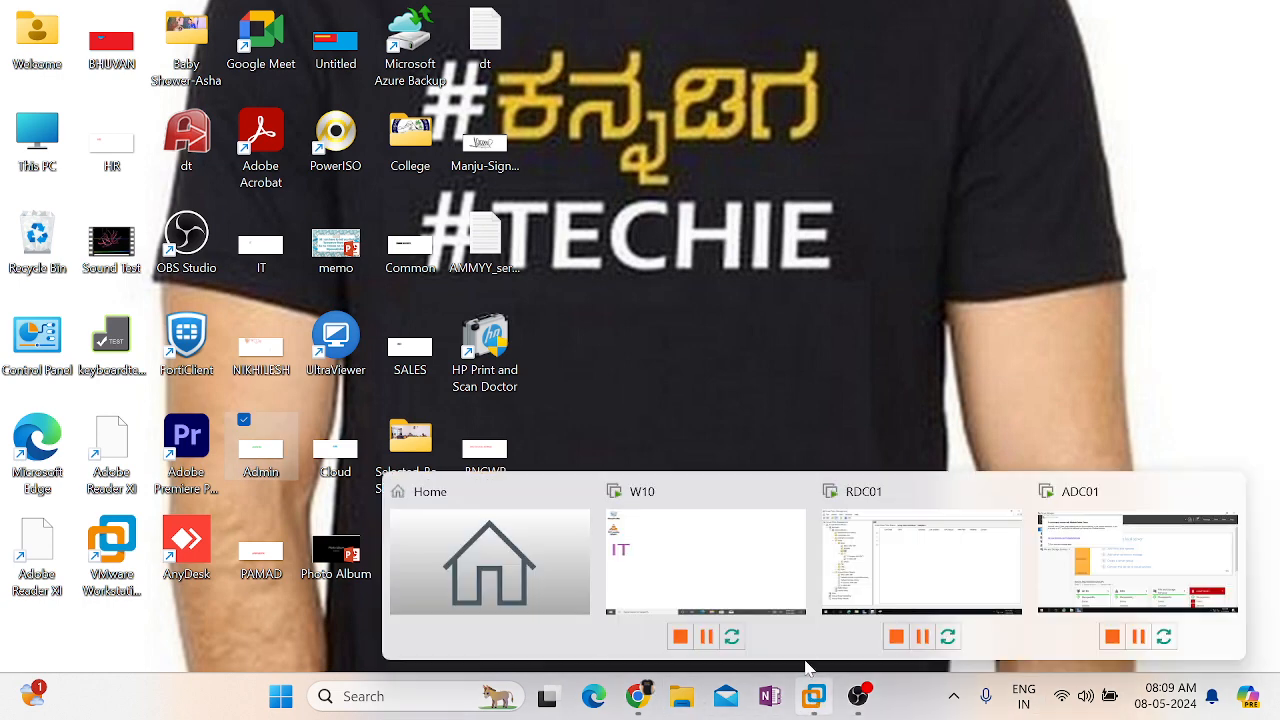
left_click(864, 560)
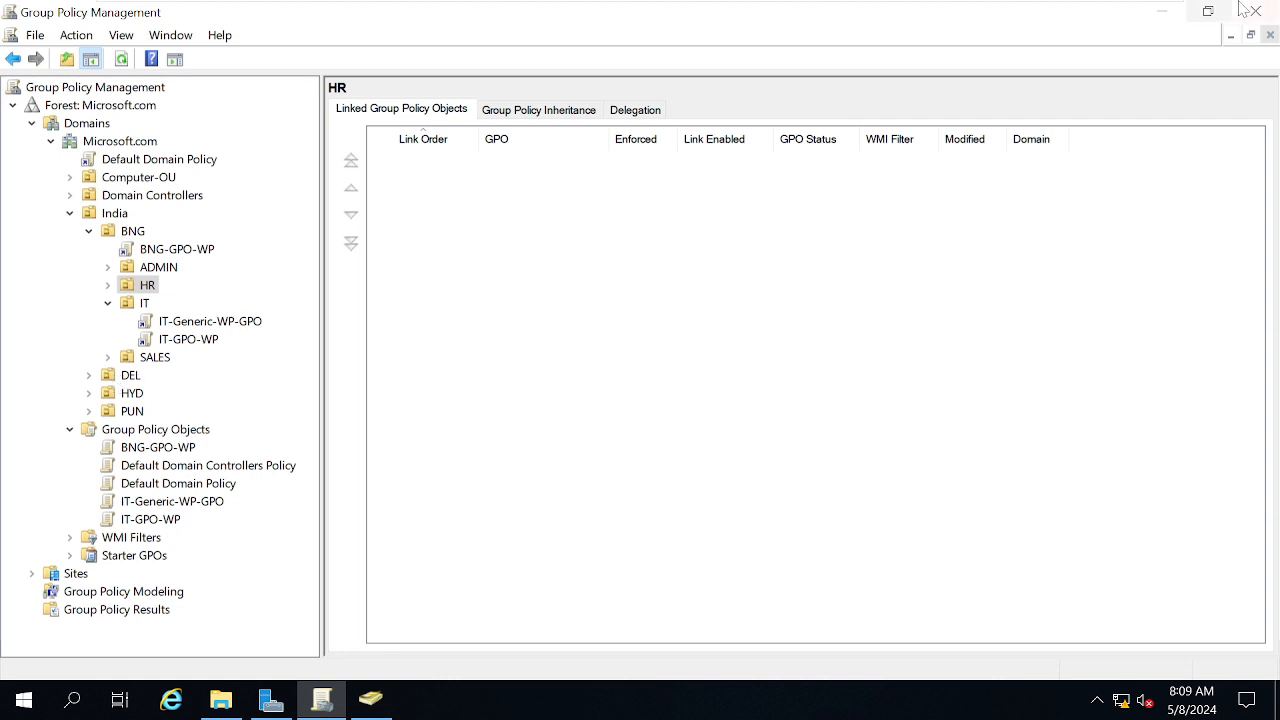
left_click(1163, 12)
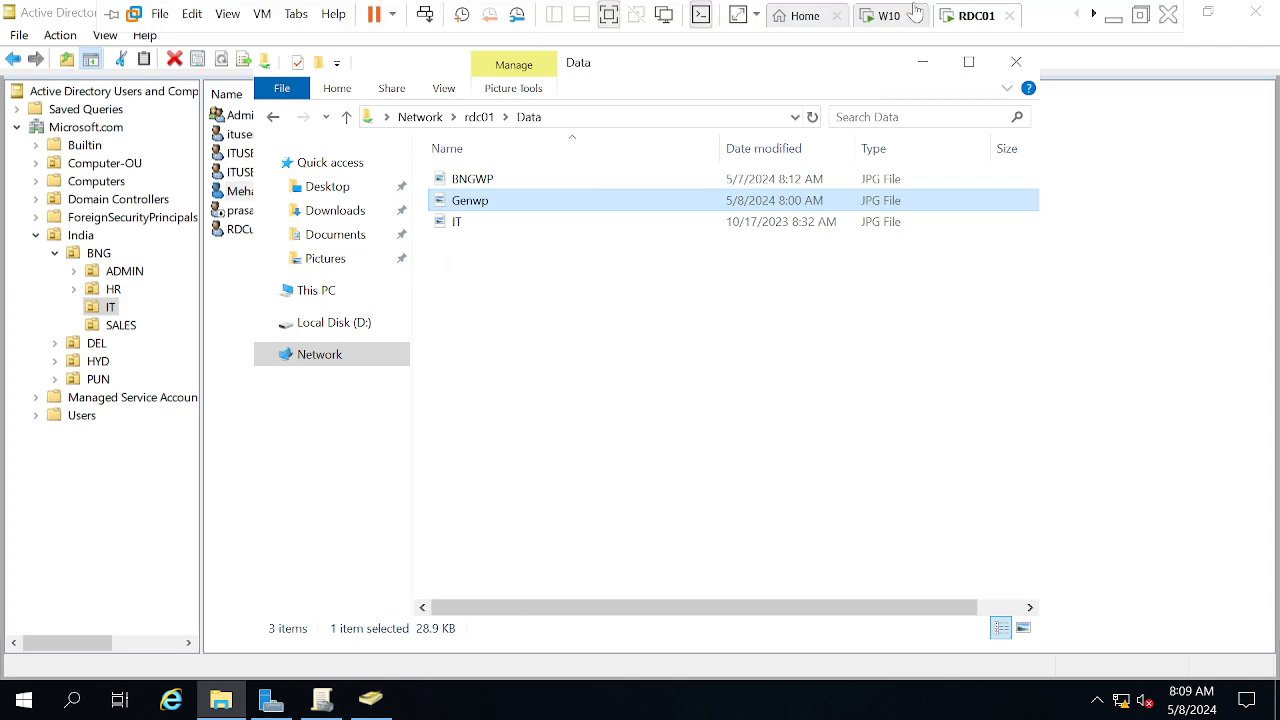
left_click(1114, 12)
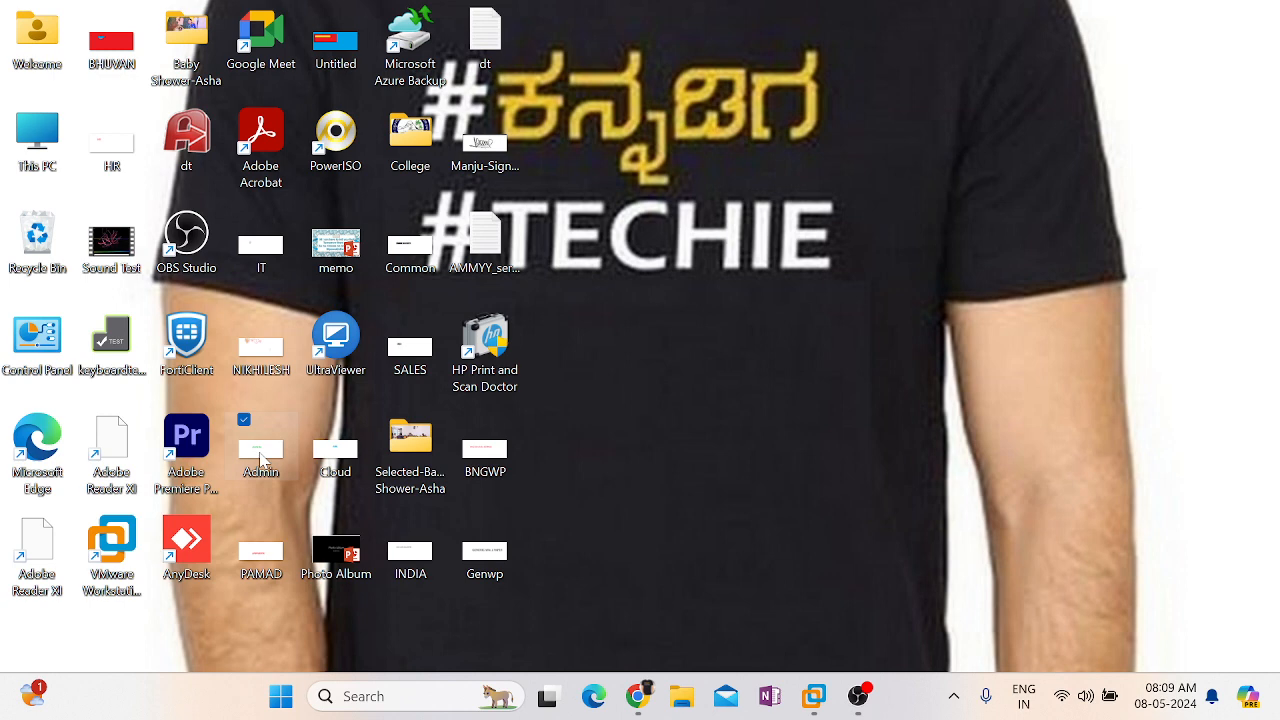
right_click(260, 458)
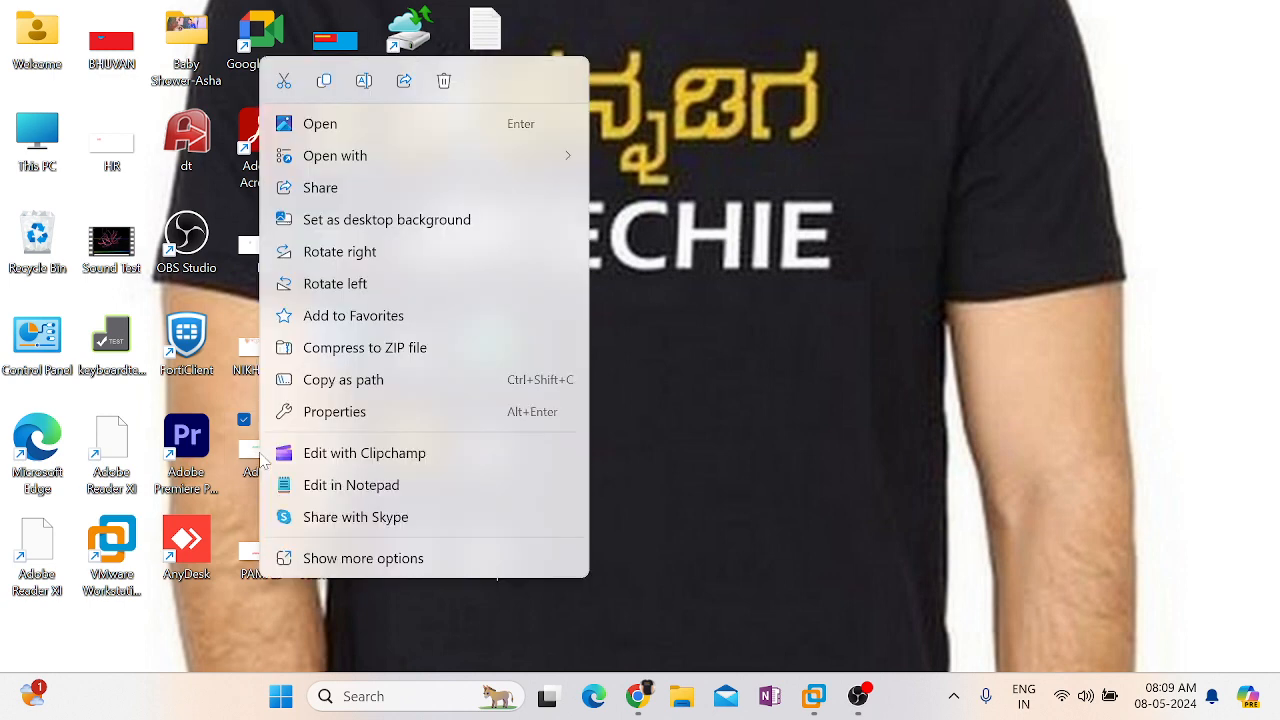
left_click(323, 86)
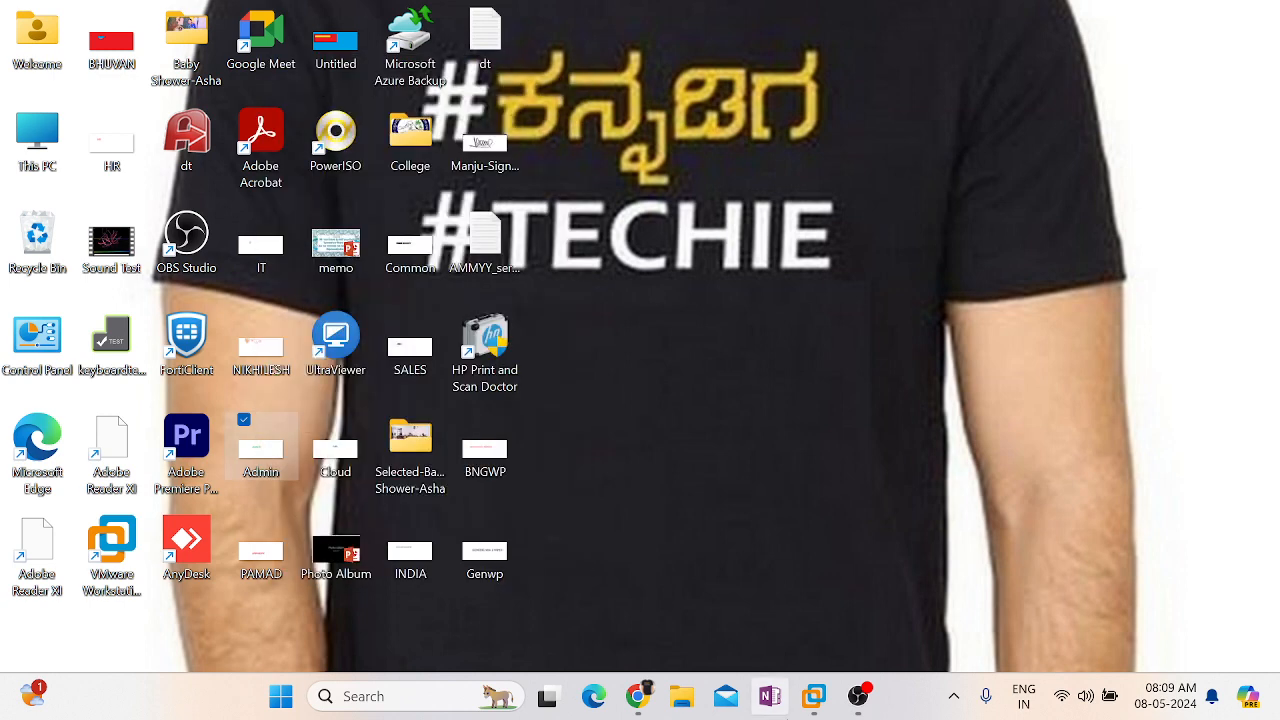
Paste Admin into \\rdc01\Data, copy its full path, and return to Group Policy Management
mouse_move(818, 703)
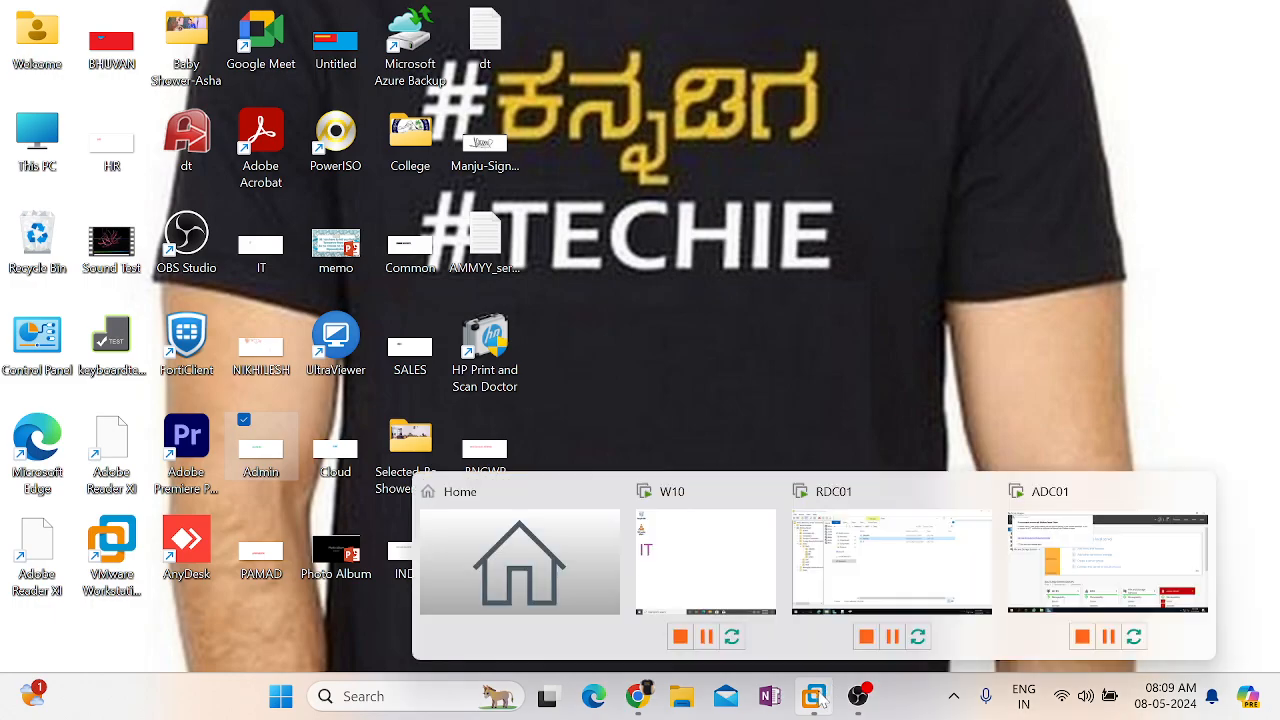
left_click(892, 555)
left_click(563, 402)
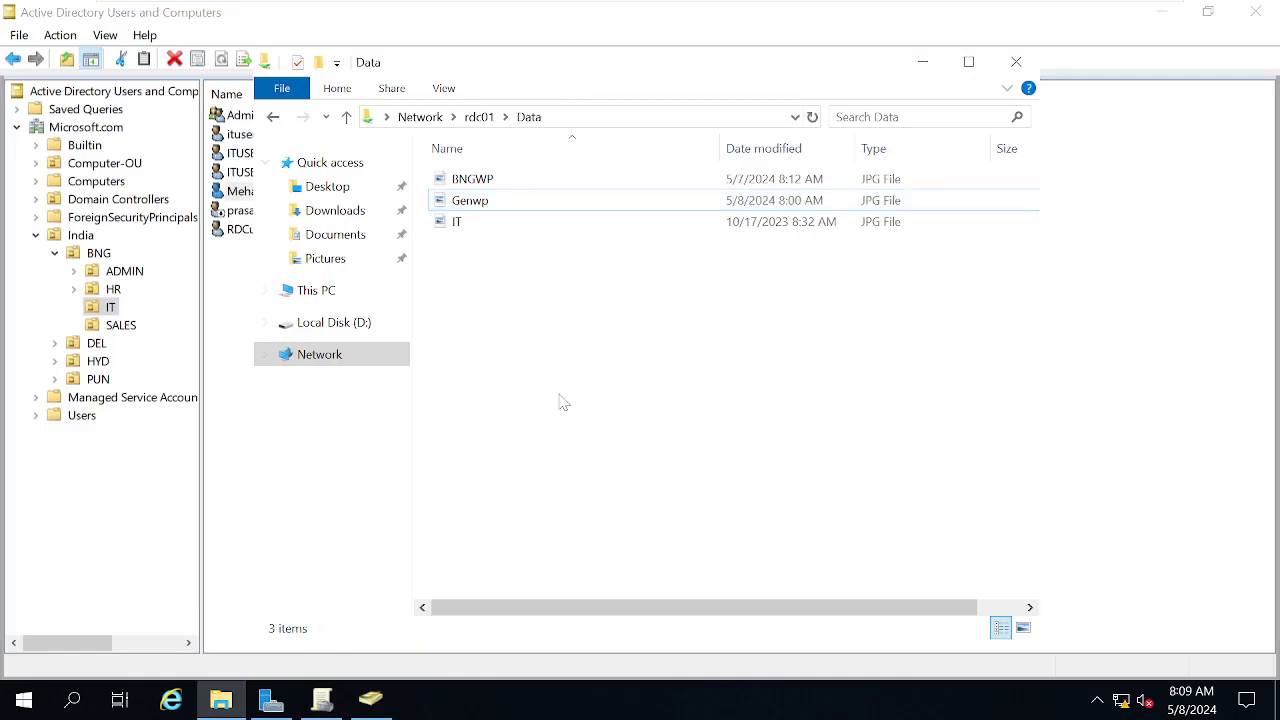
key("ctrl+v")
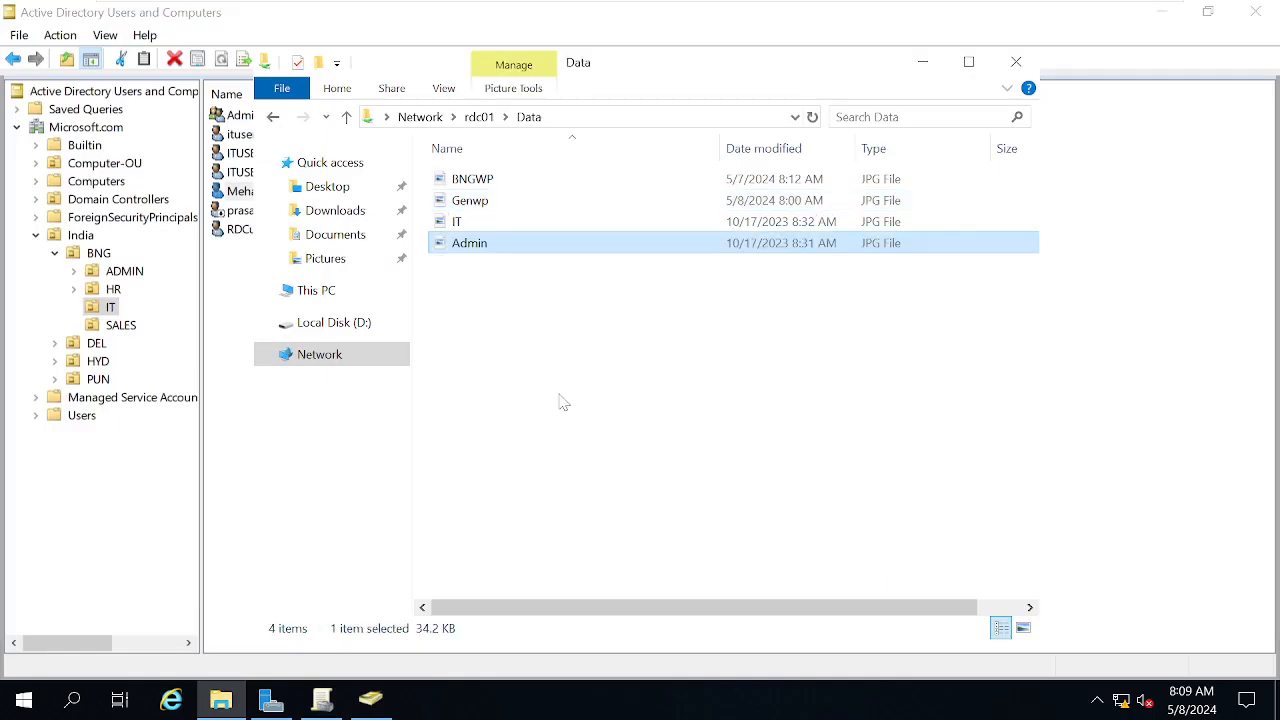
right_click(477, 251)
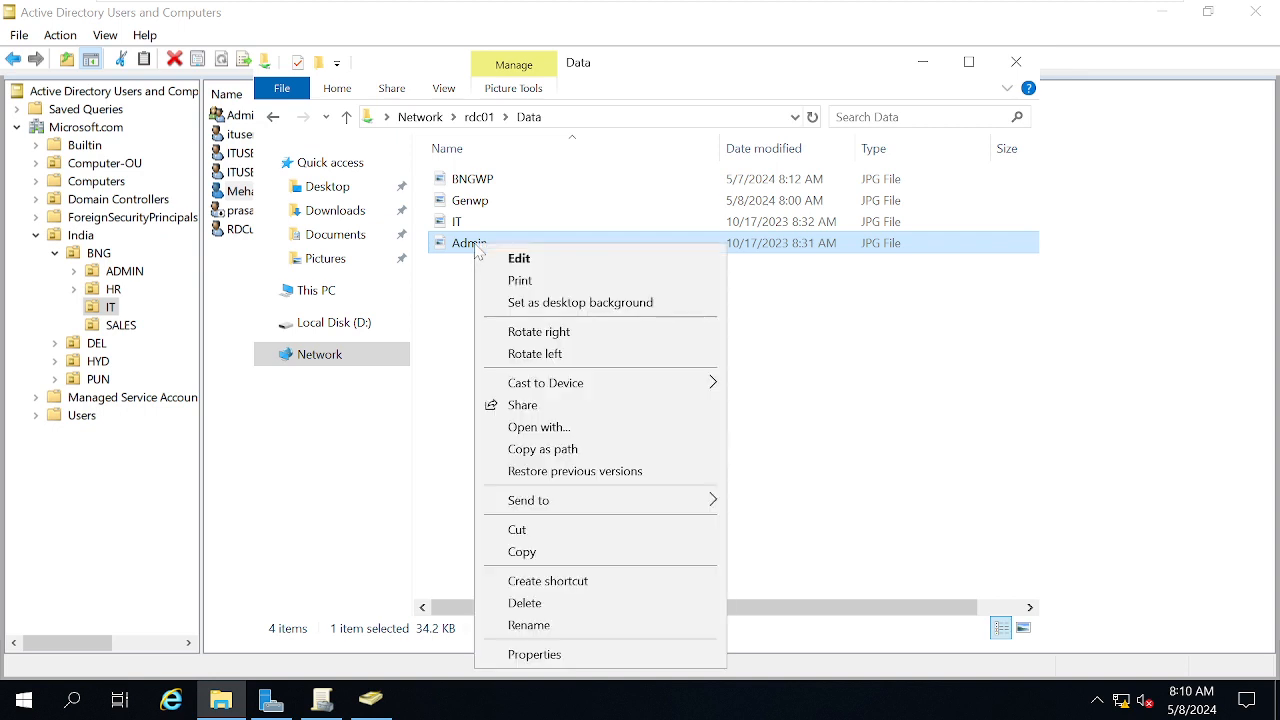
left_click(543, 452)
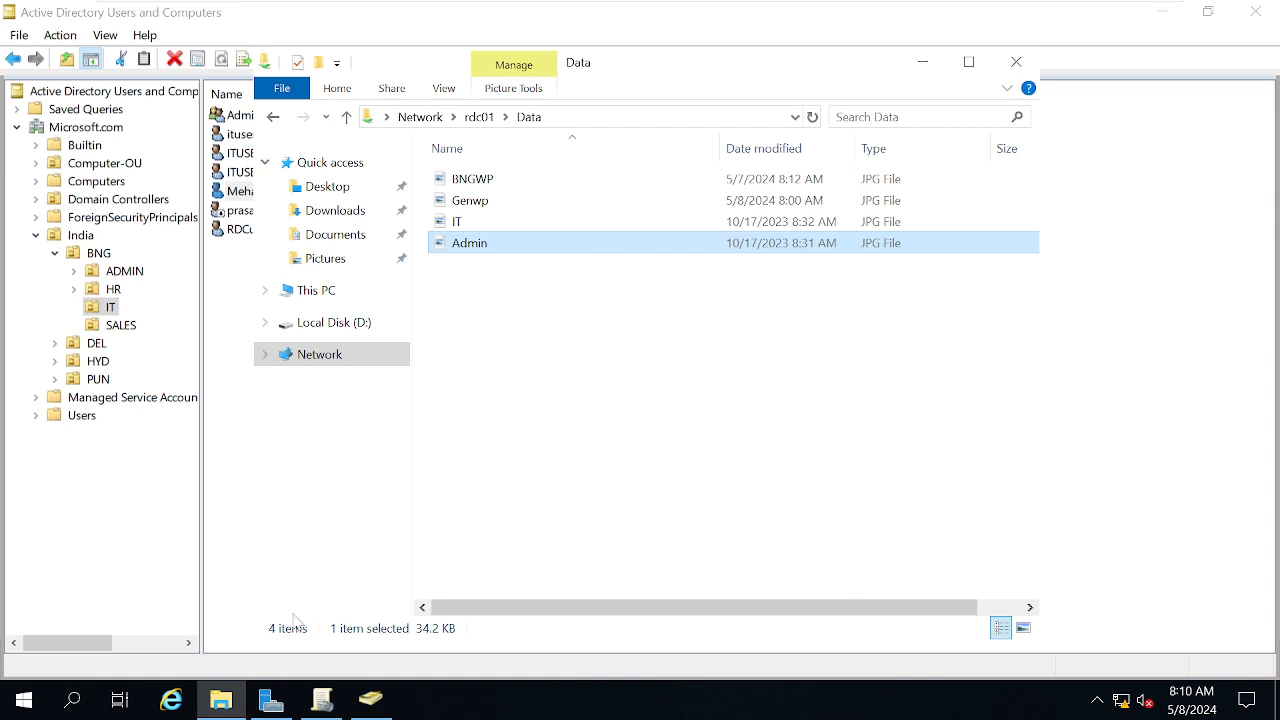
left_click(243, 497)
left_click(321, 699)
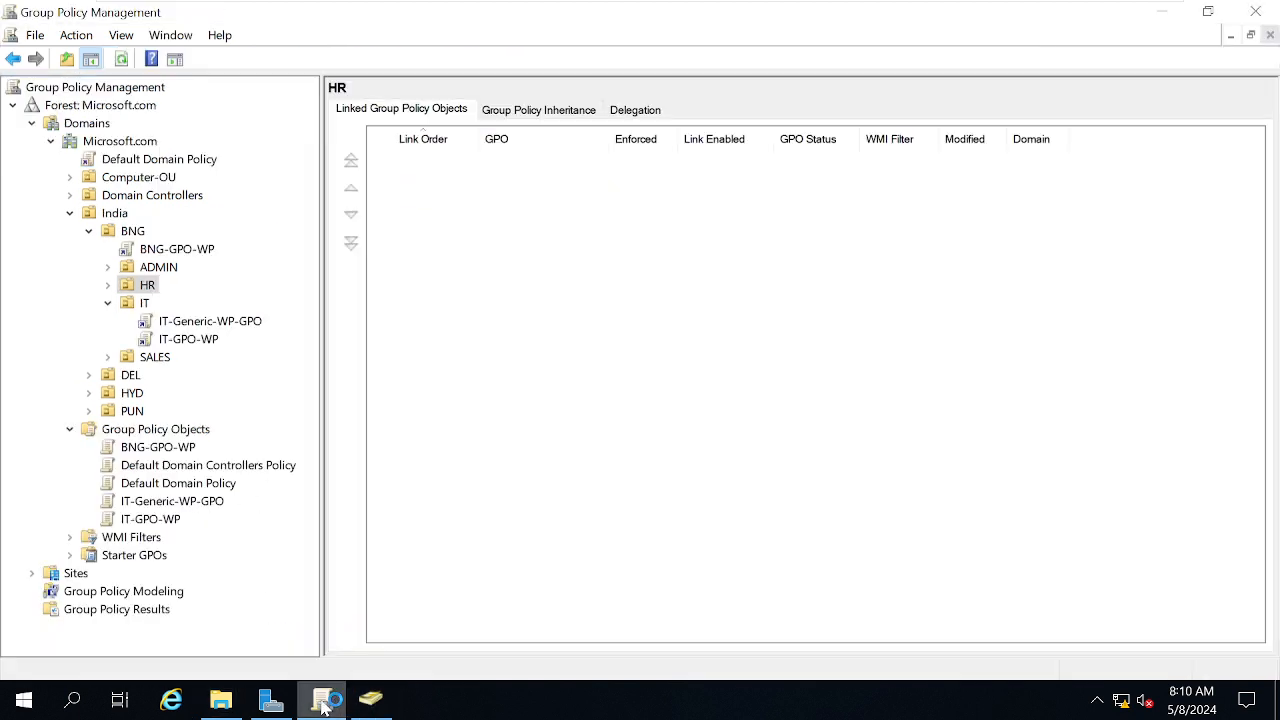
Create and link a new GPO named HR-GPO-WP on the ADMIN OU
left_click(107, 285)
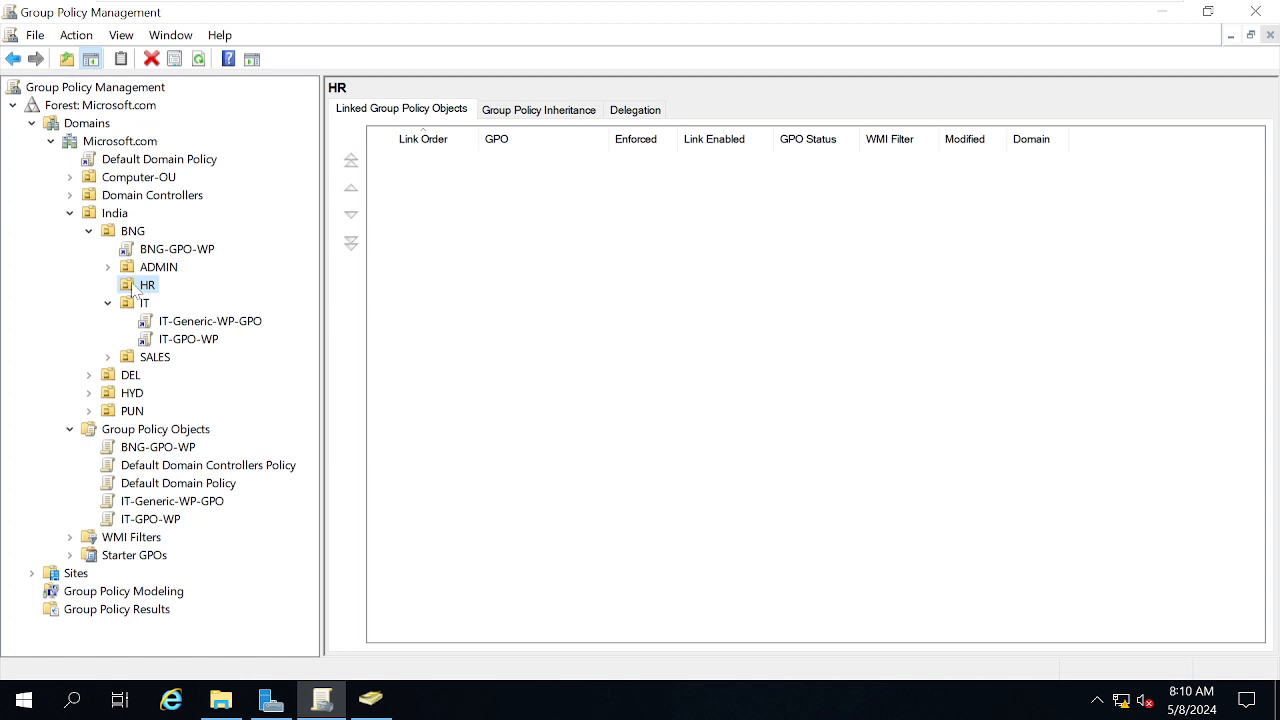
right_click(133, 290)
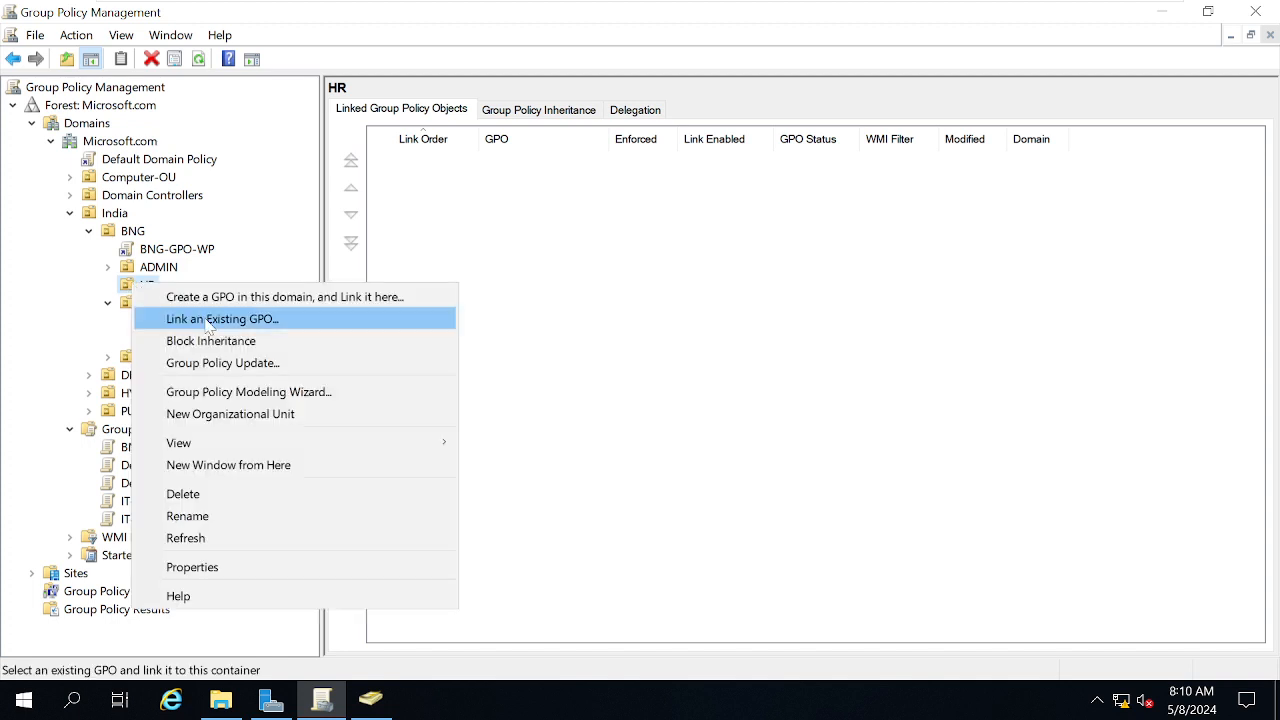
left_click(833, 422)
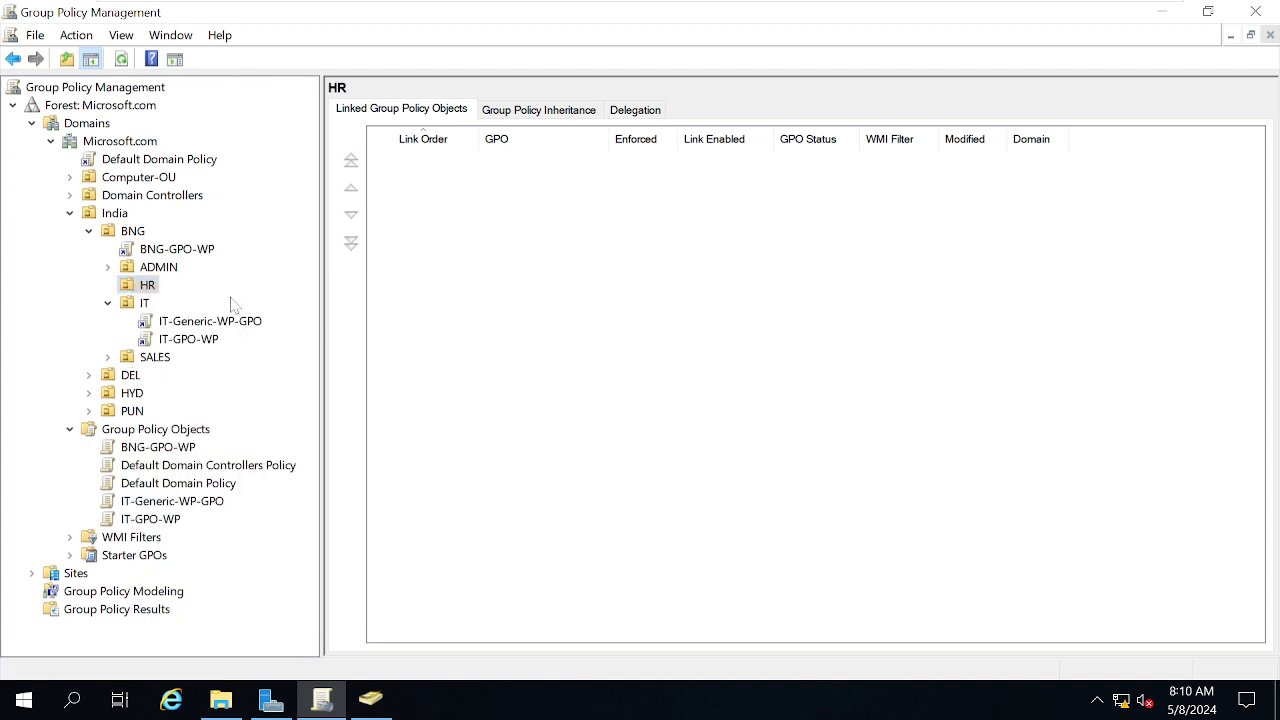
left_click(160, 268)
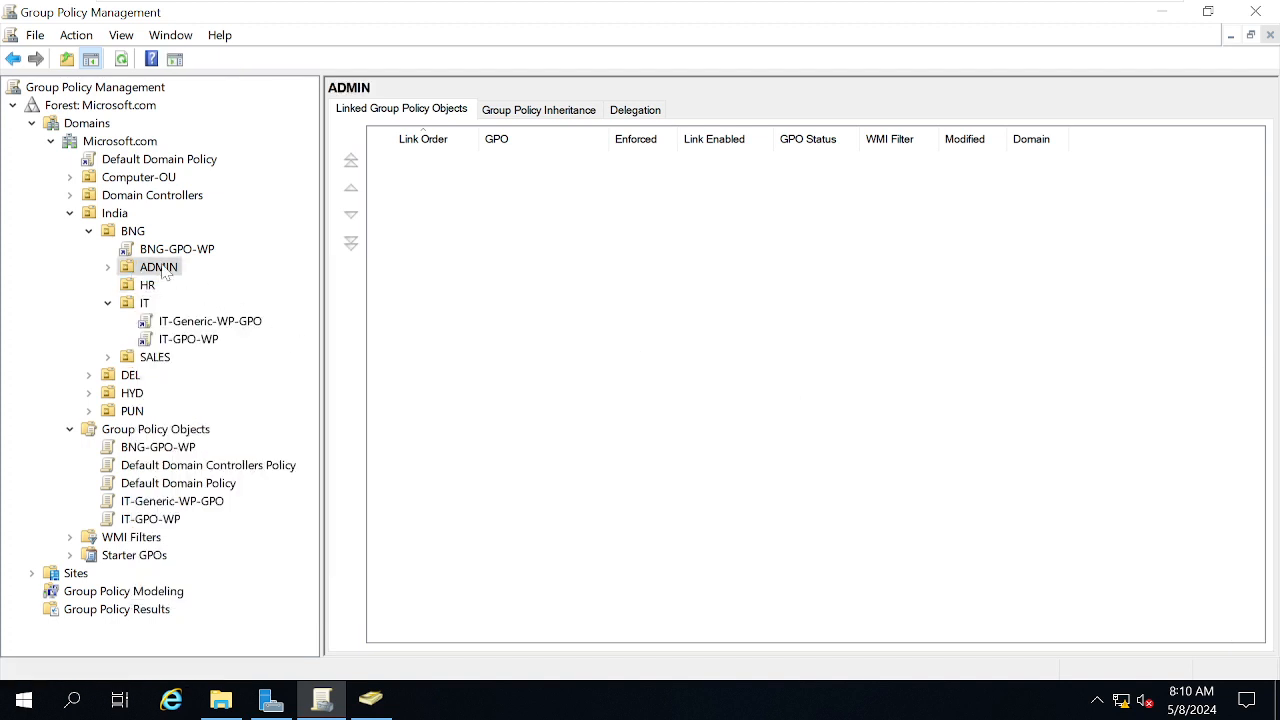
right_click(163, 272)
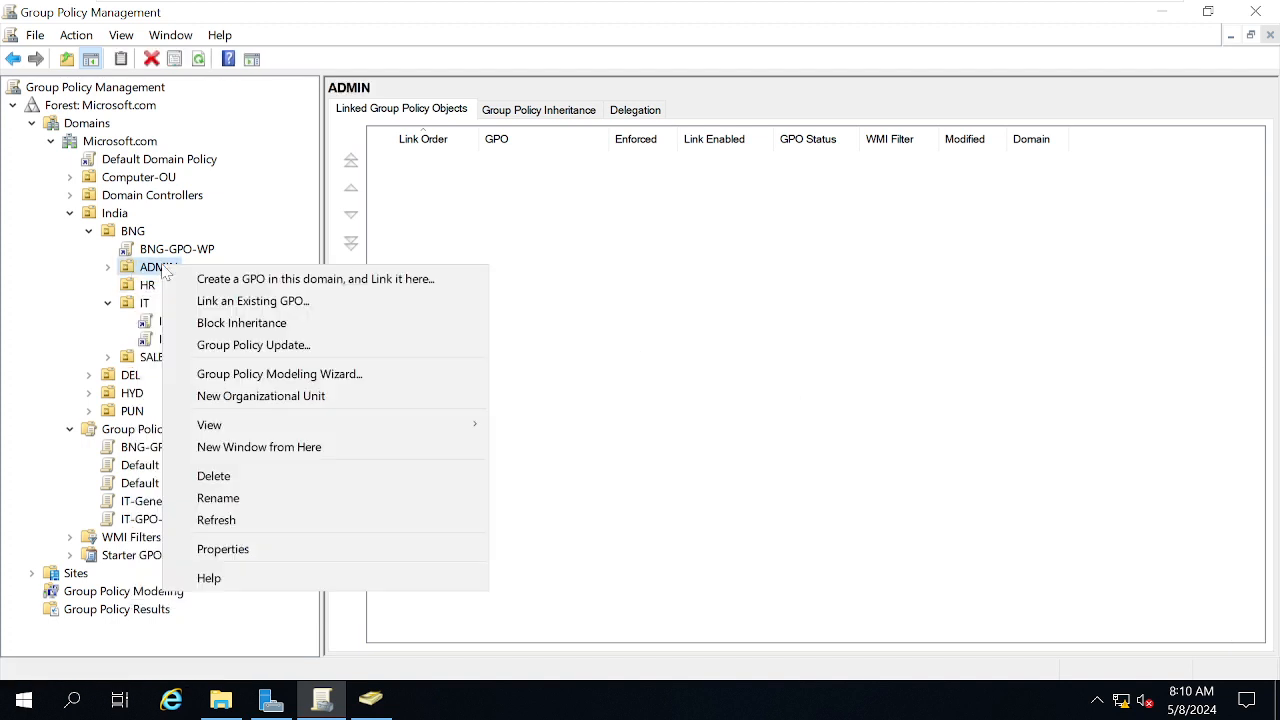
left_click(284, 283)
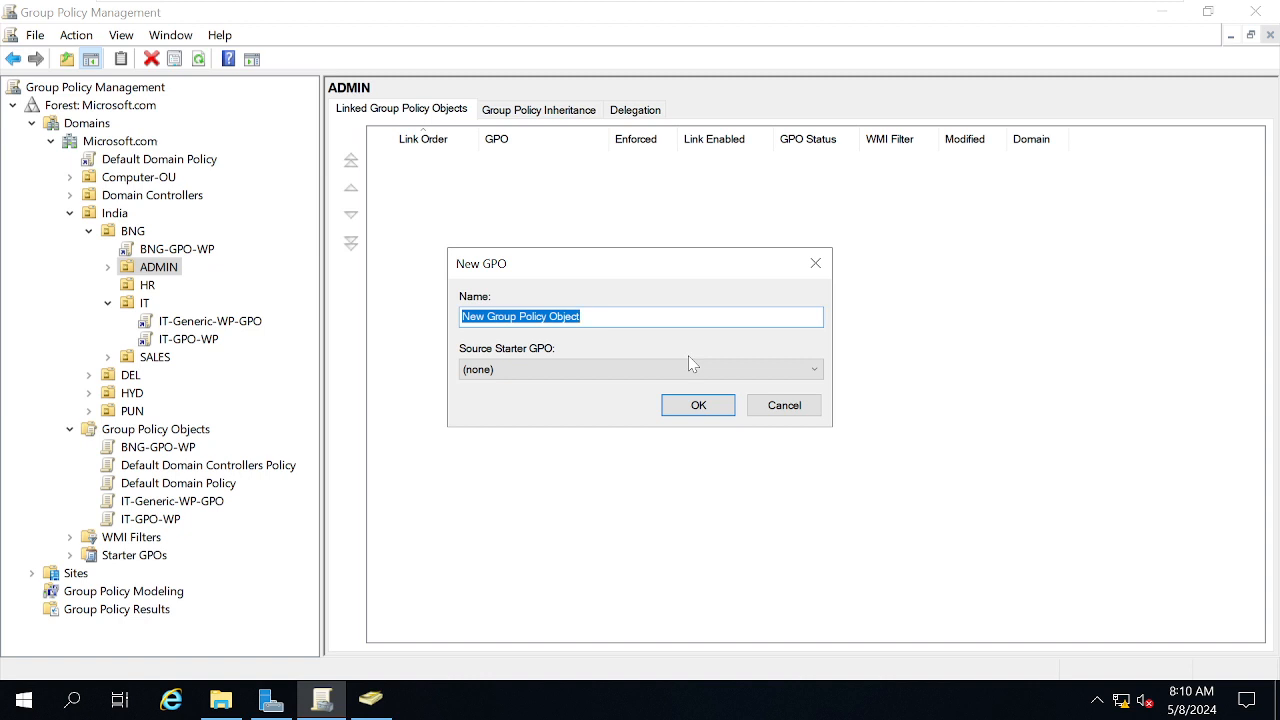
type("HR-GPO-WP")
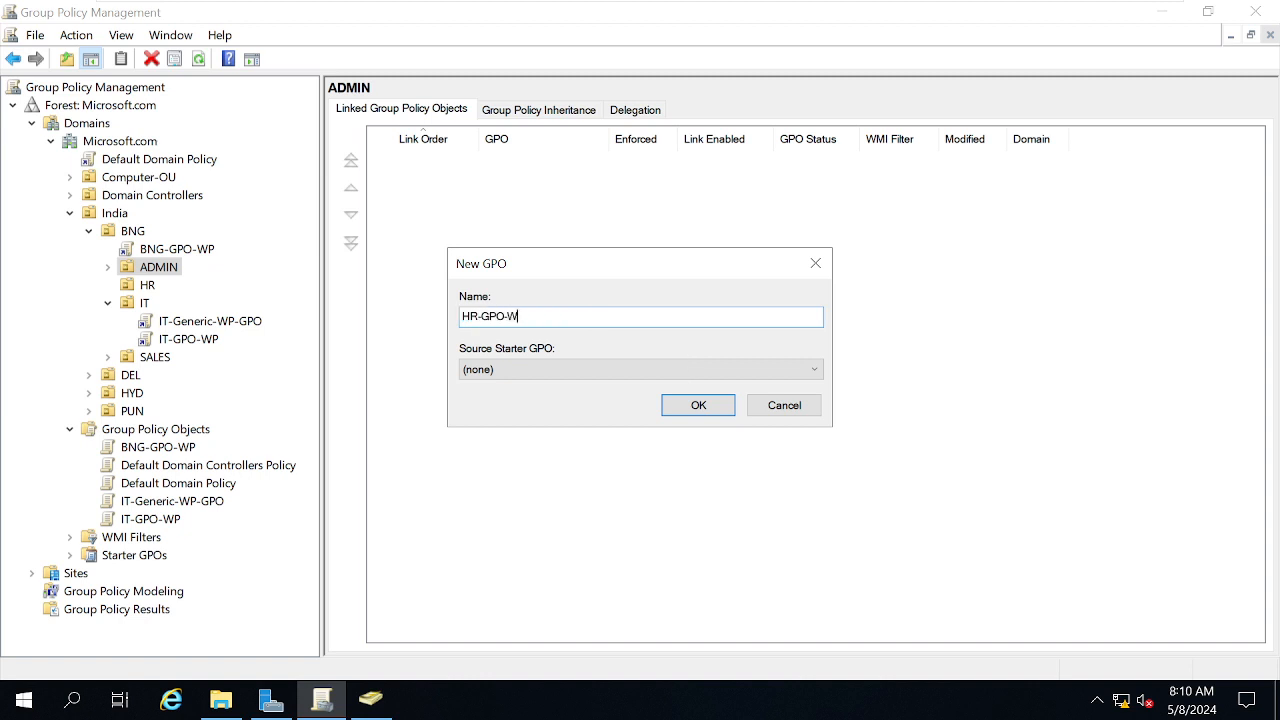
left_click(698, 405)
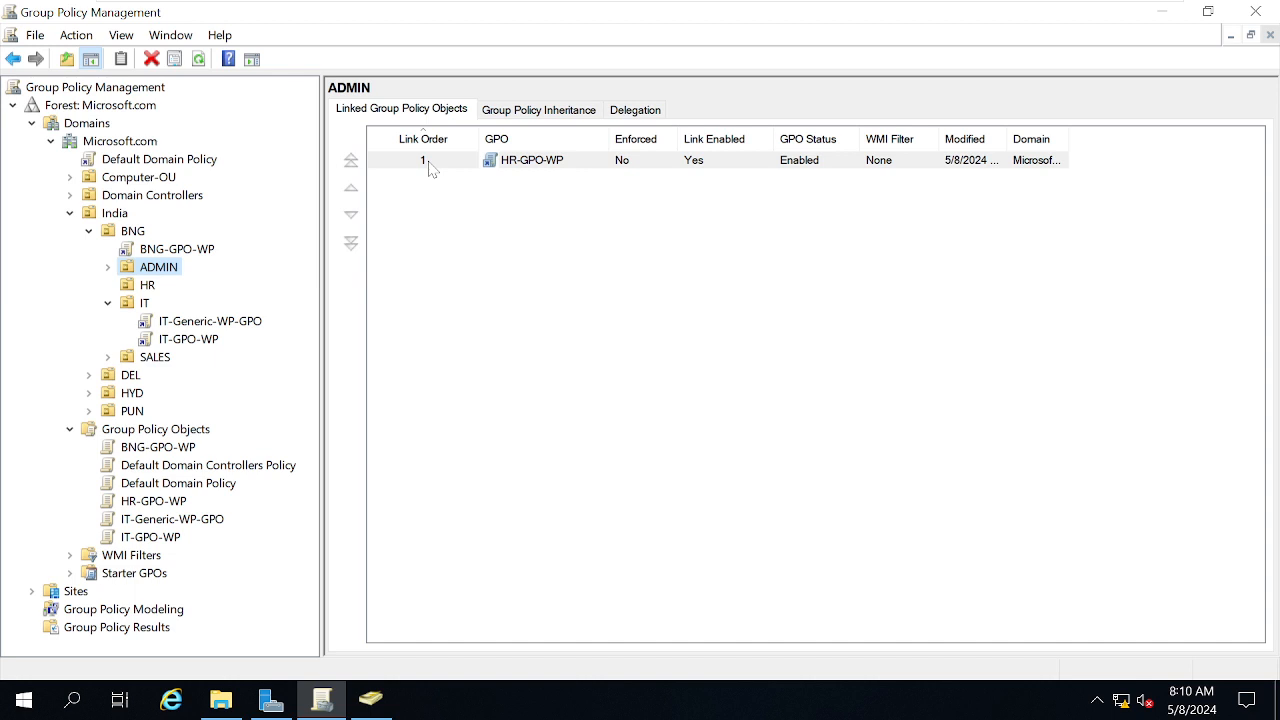
Expand ADMIN and select its HR-GPO-WP link, accepting the link warning
left_click(108, 268)
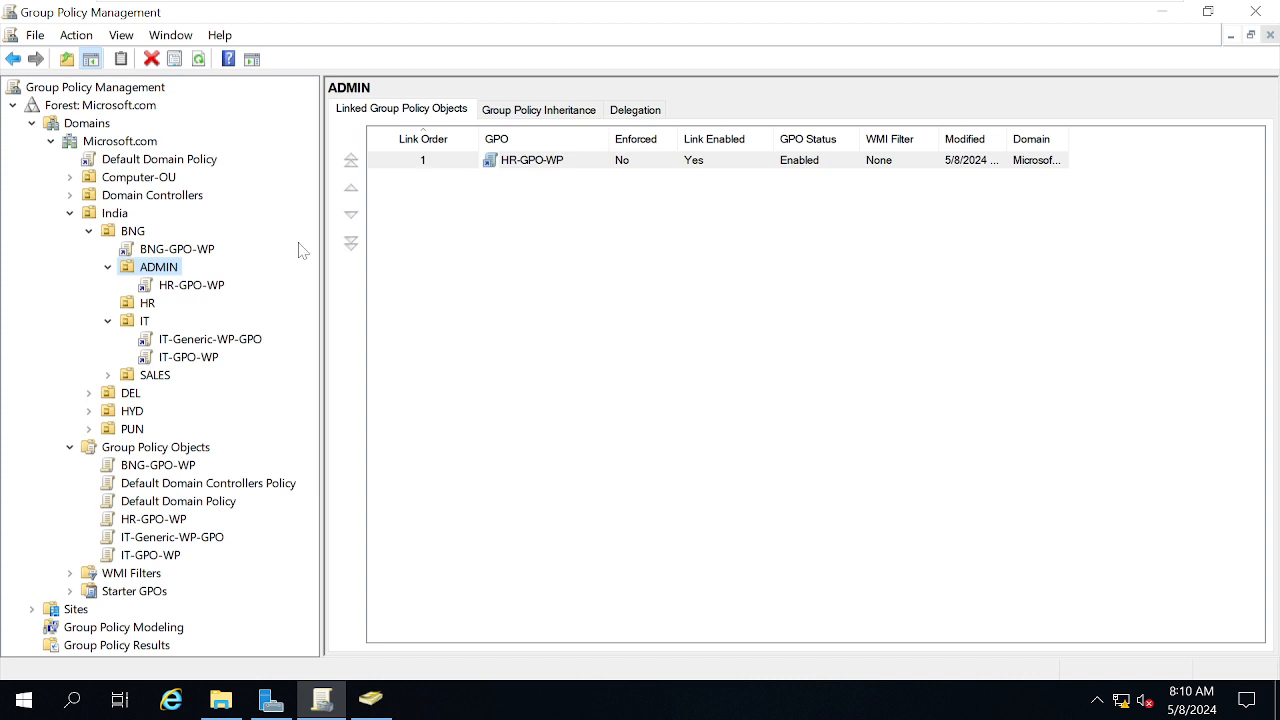
left_click(128, 324)
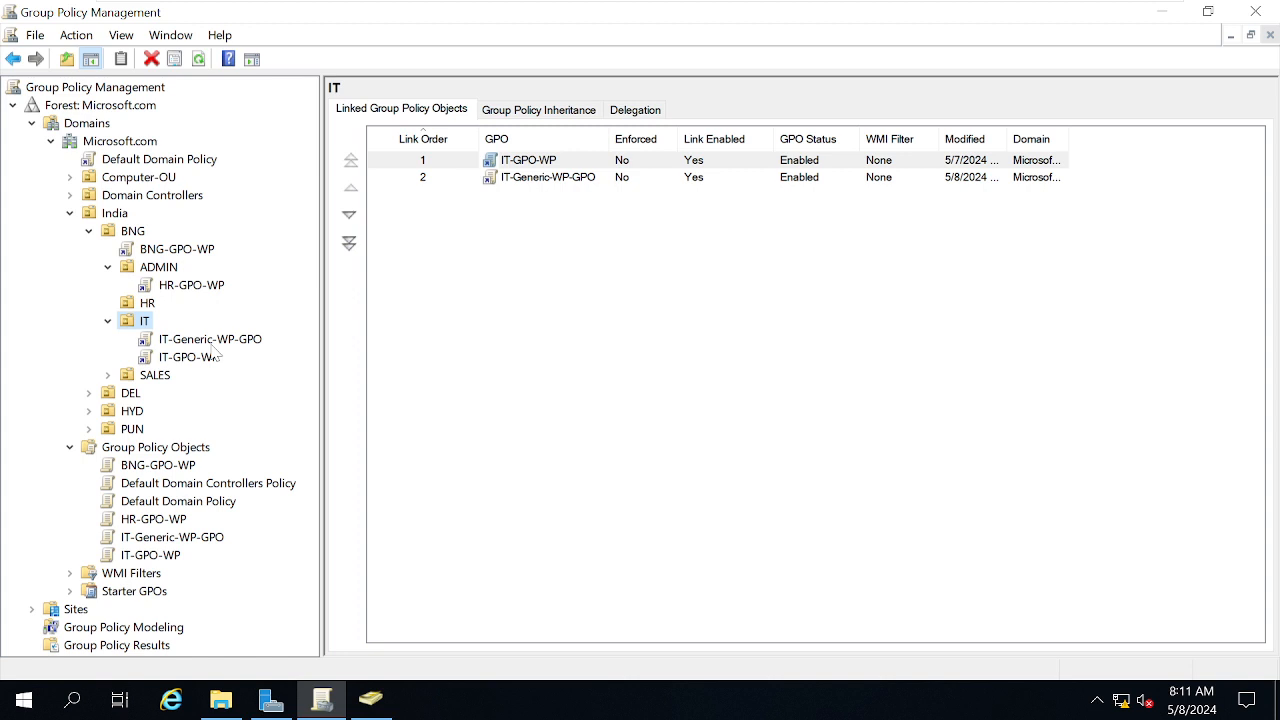
left_click(185, 287)
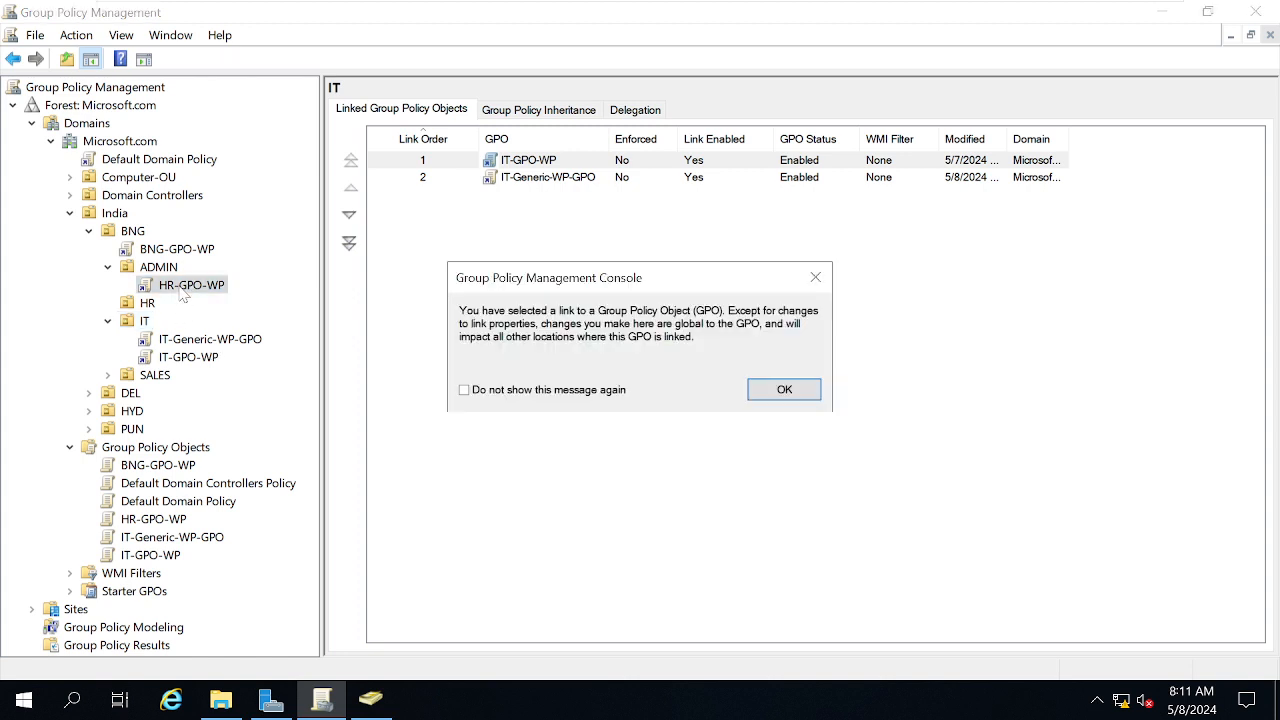
left_click(784, 390)
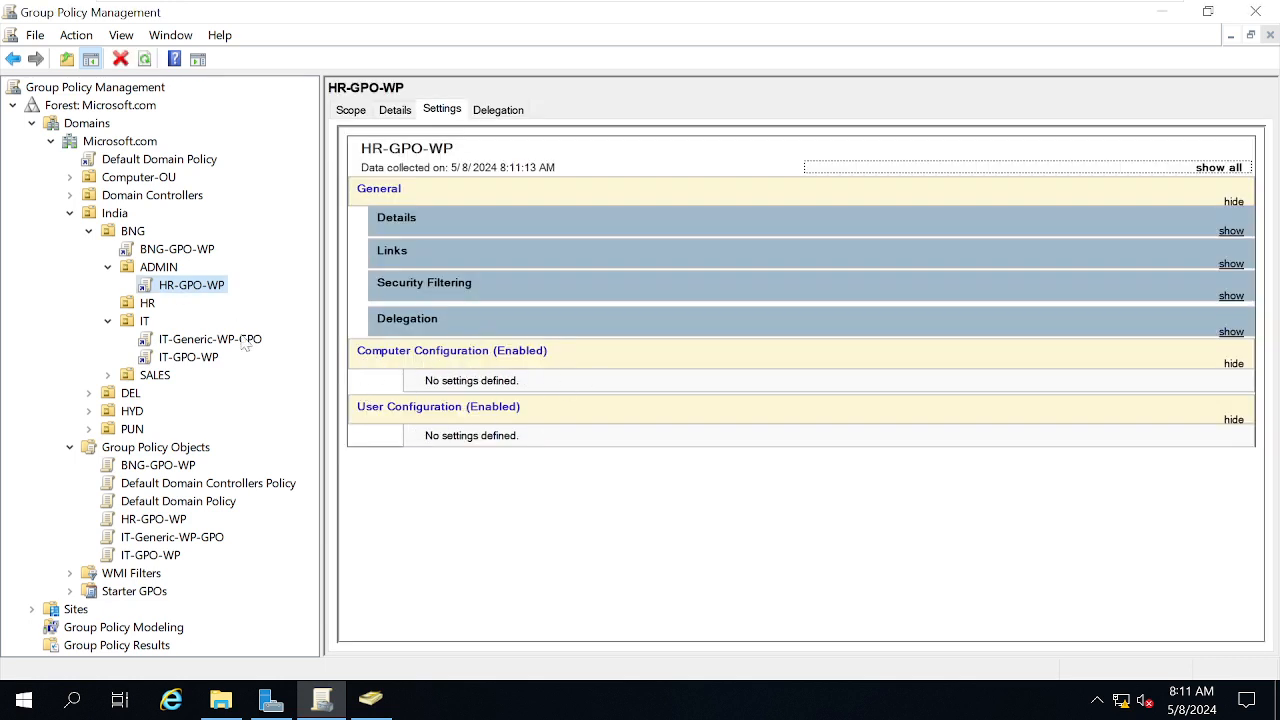
right_click(188, 290)
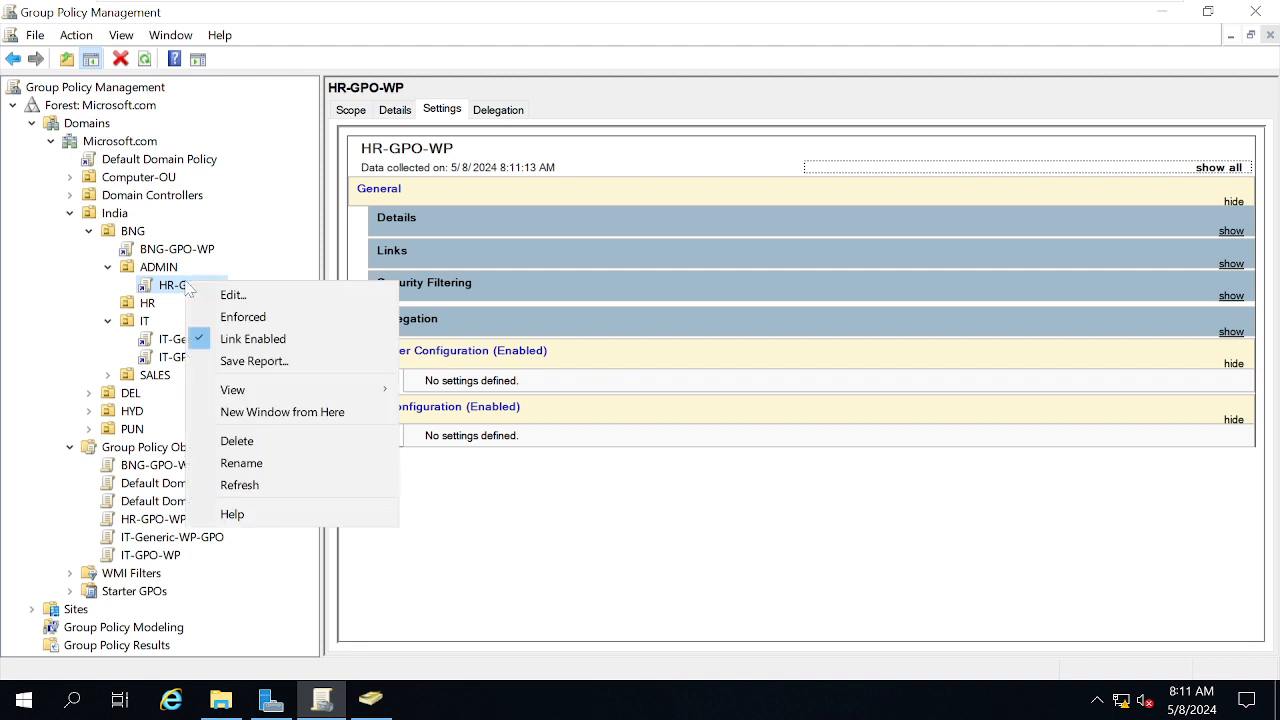
Edit HR-GPO-WP and open User Configuration's Desktop Wallpaper policy
left_click(238, 297)
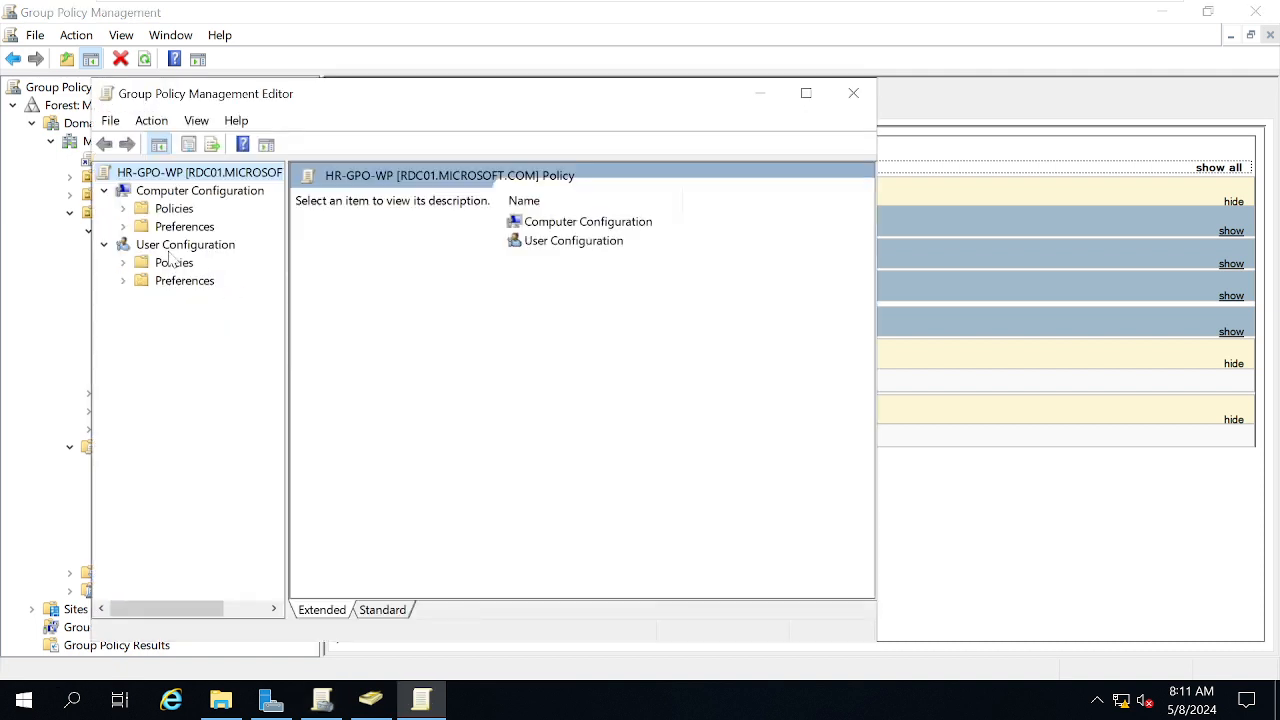
double_click(172, 262)
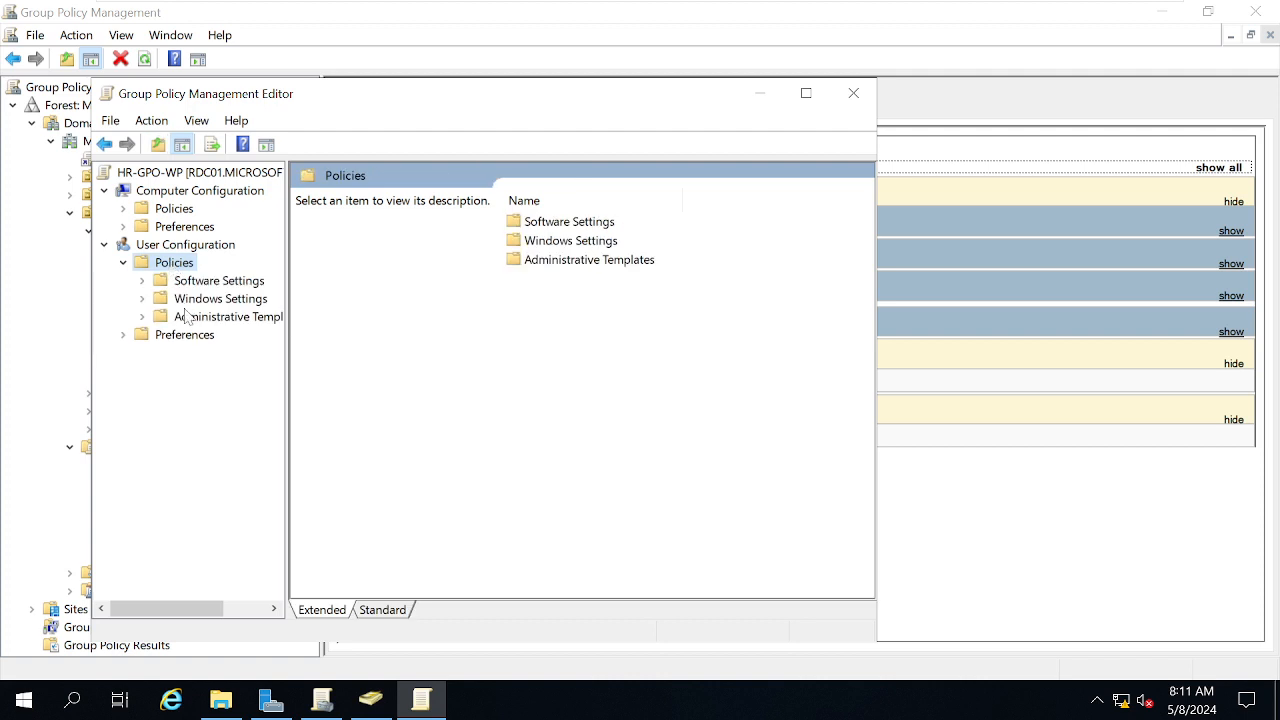
double_click(185, 318)
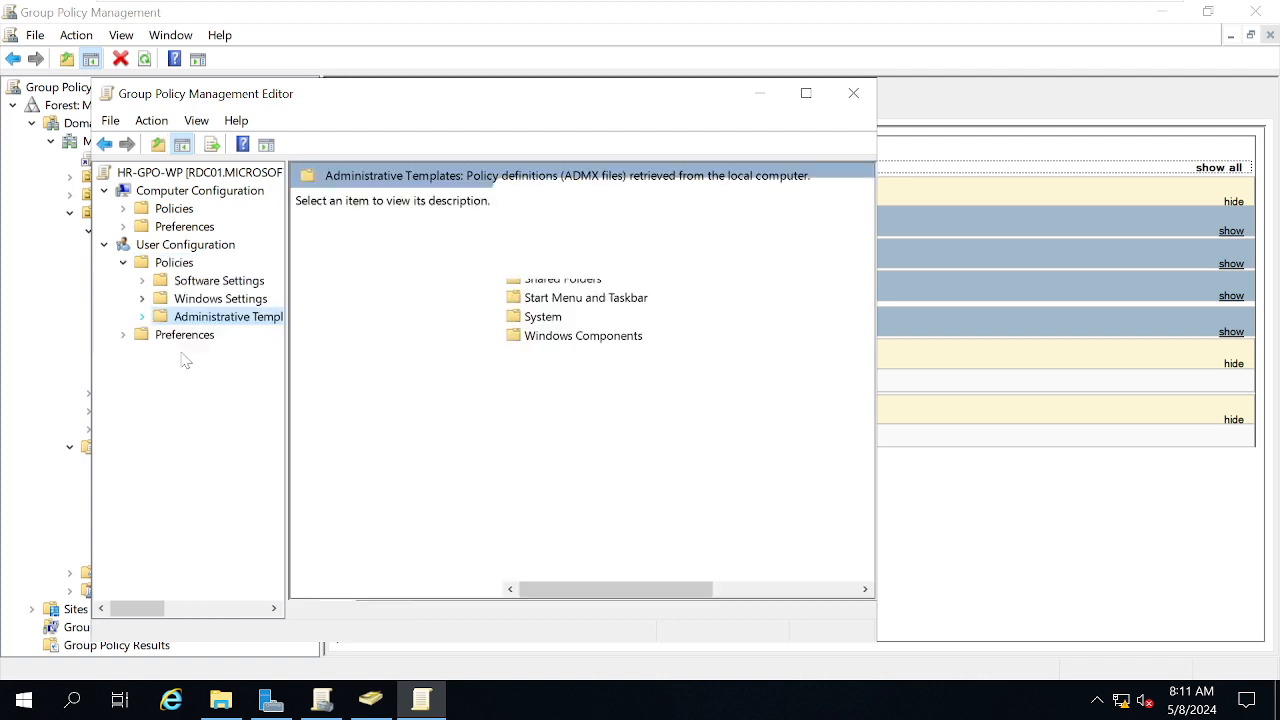
left_click(142, 317)
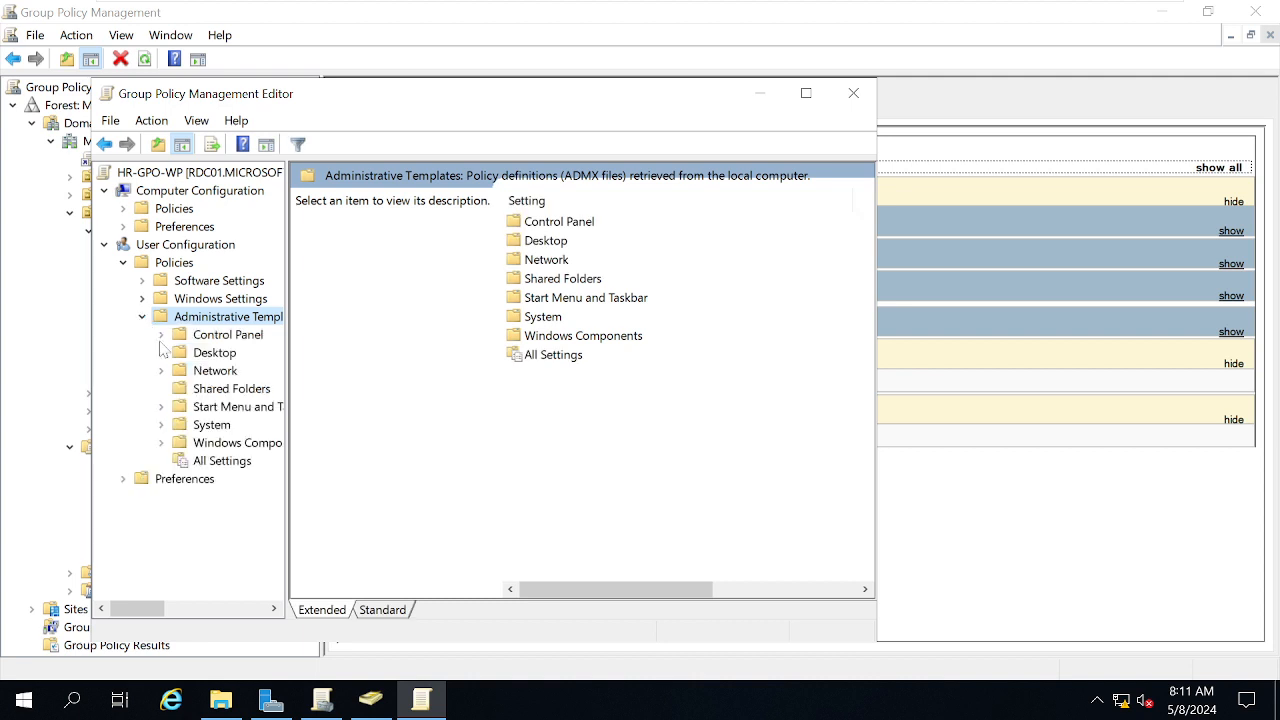
double_click(218, 356)
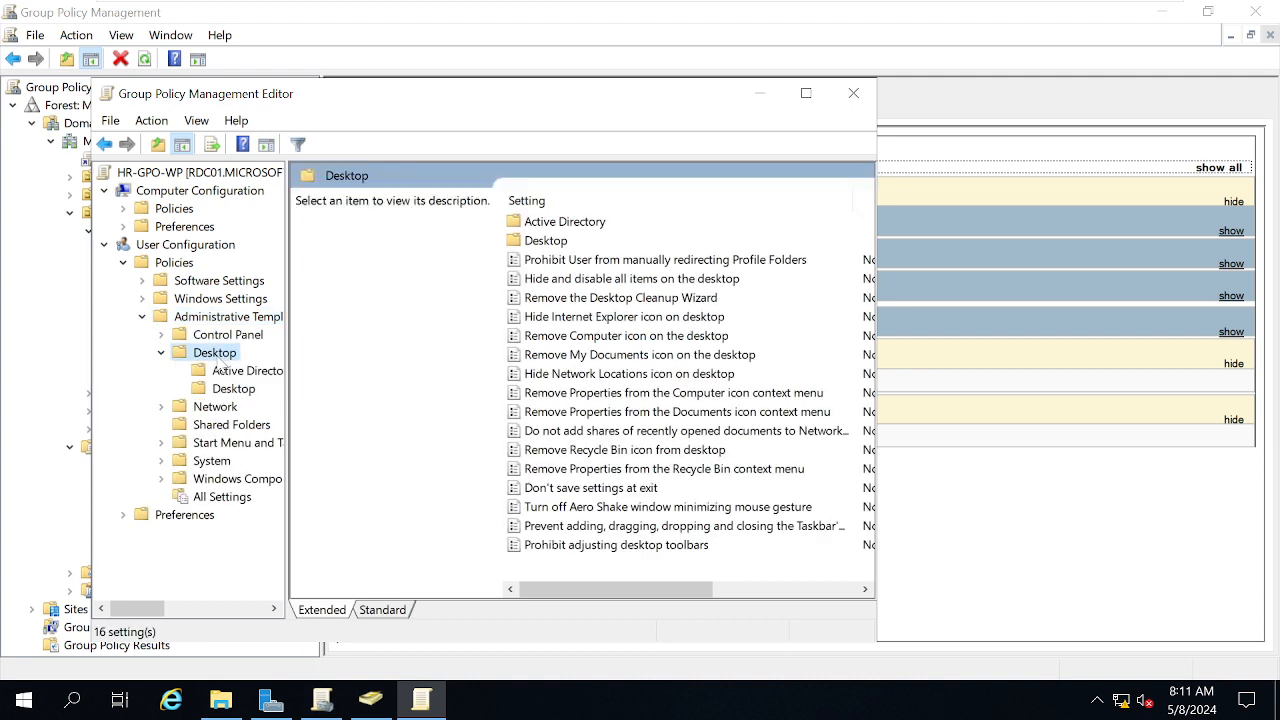
left_click(245, 396)
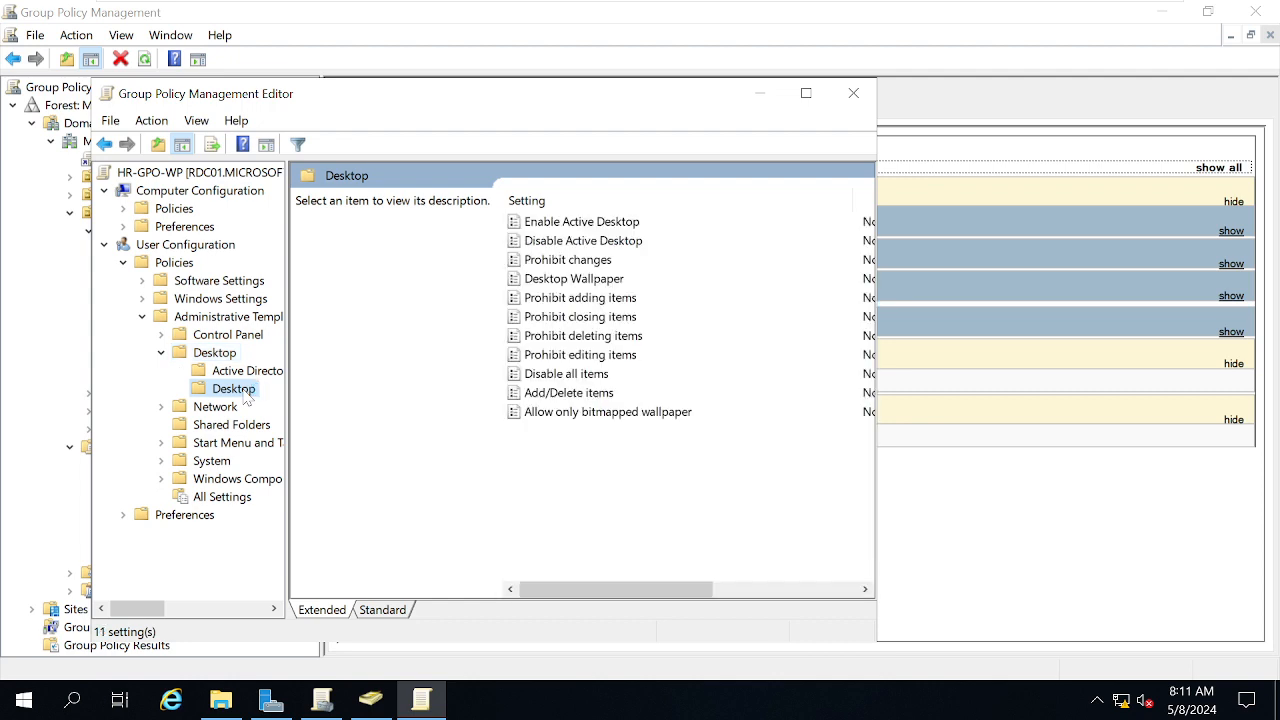
double_click(571, 280)
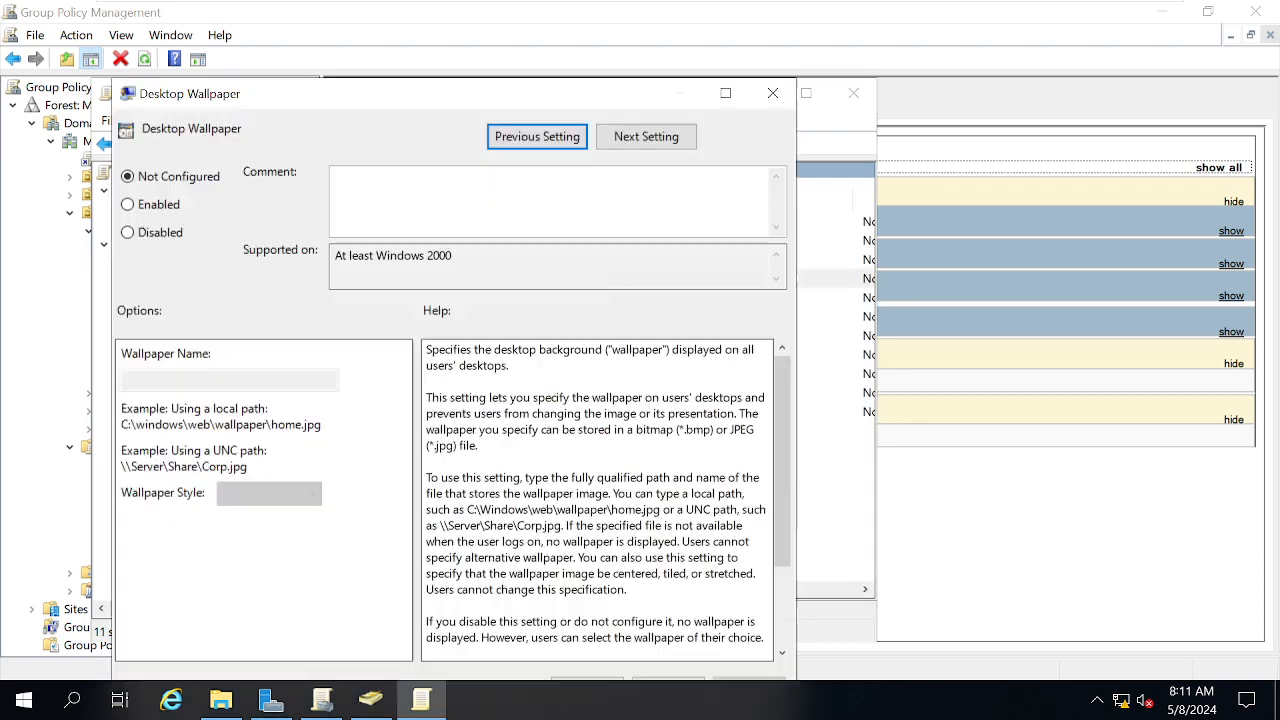
Enable Desktop Wallpaper with \\rdc01\Data\Admin.jpg in Fill style and apply it
left_click(152, 205)
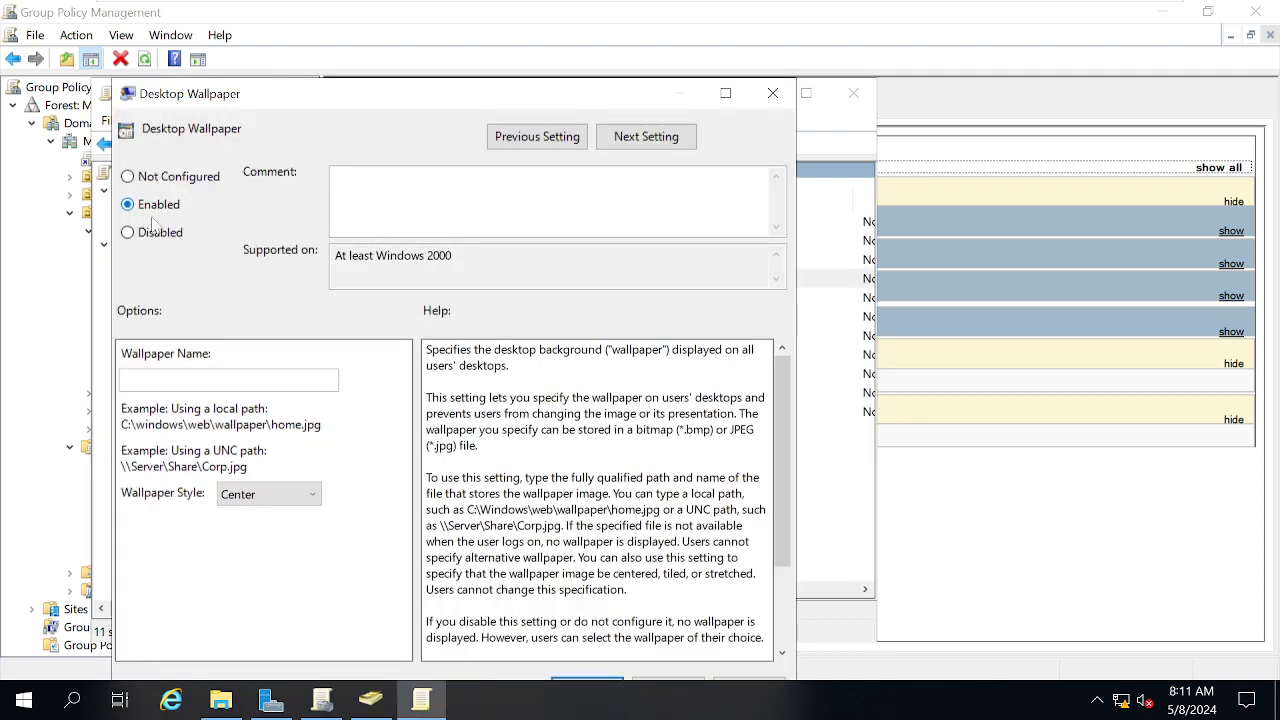
left_click(229, 380)
type("\"\\\\rdc01\\Data\\Admin.jpg\"")
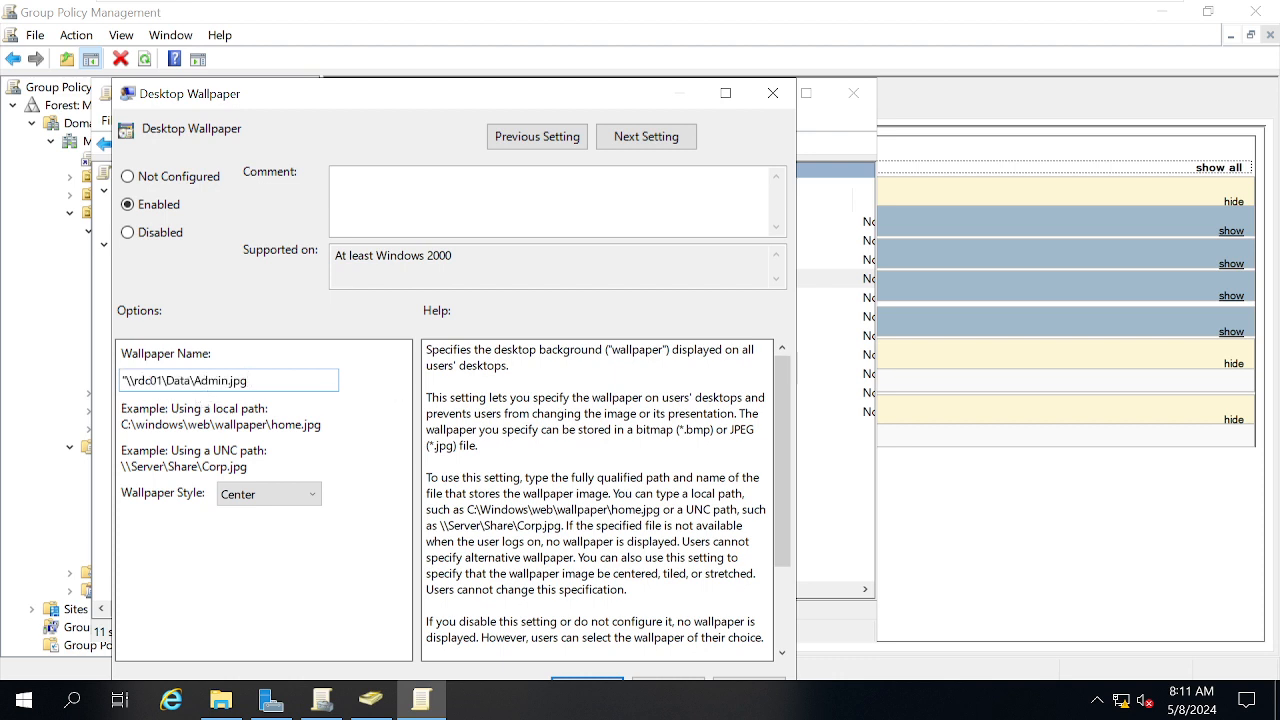
key("BackSpace")
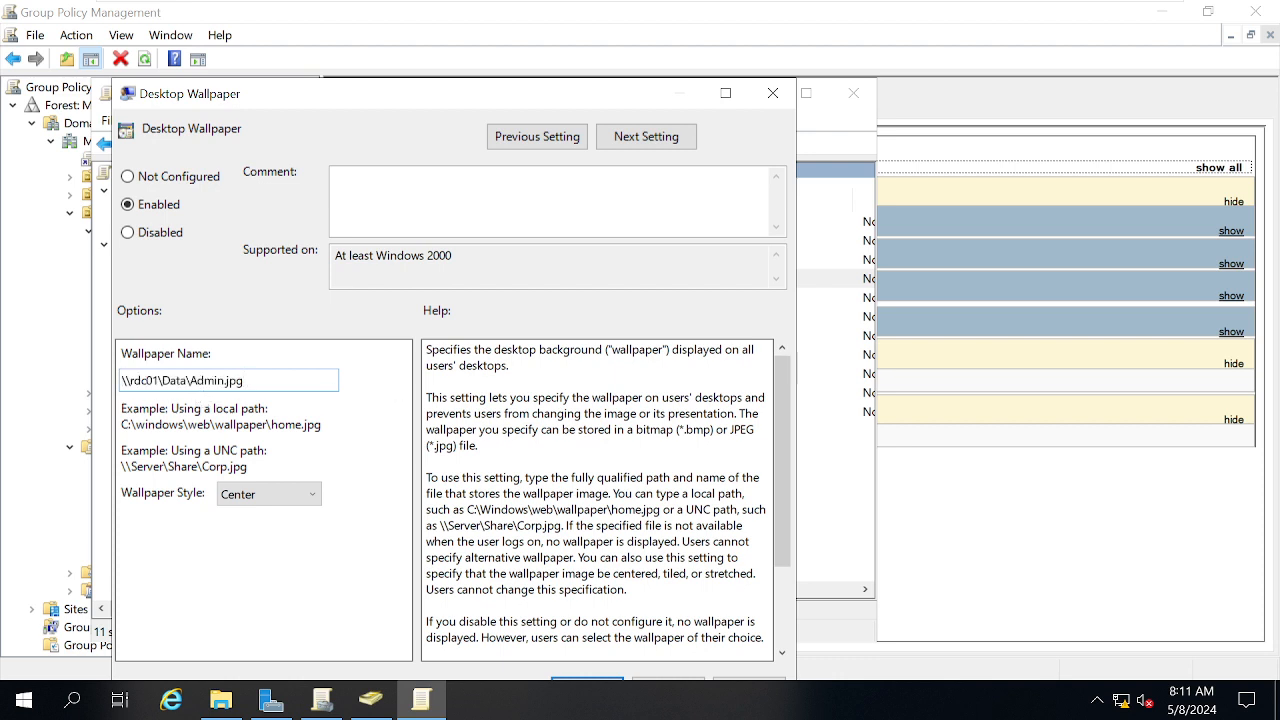
left_click(268, 494)
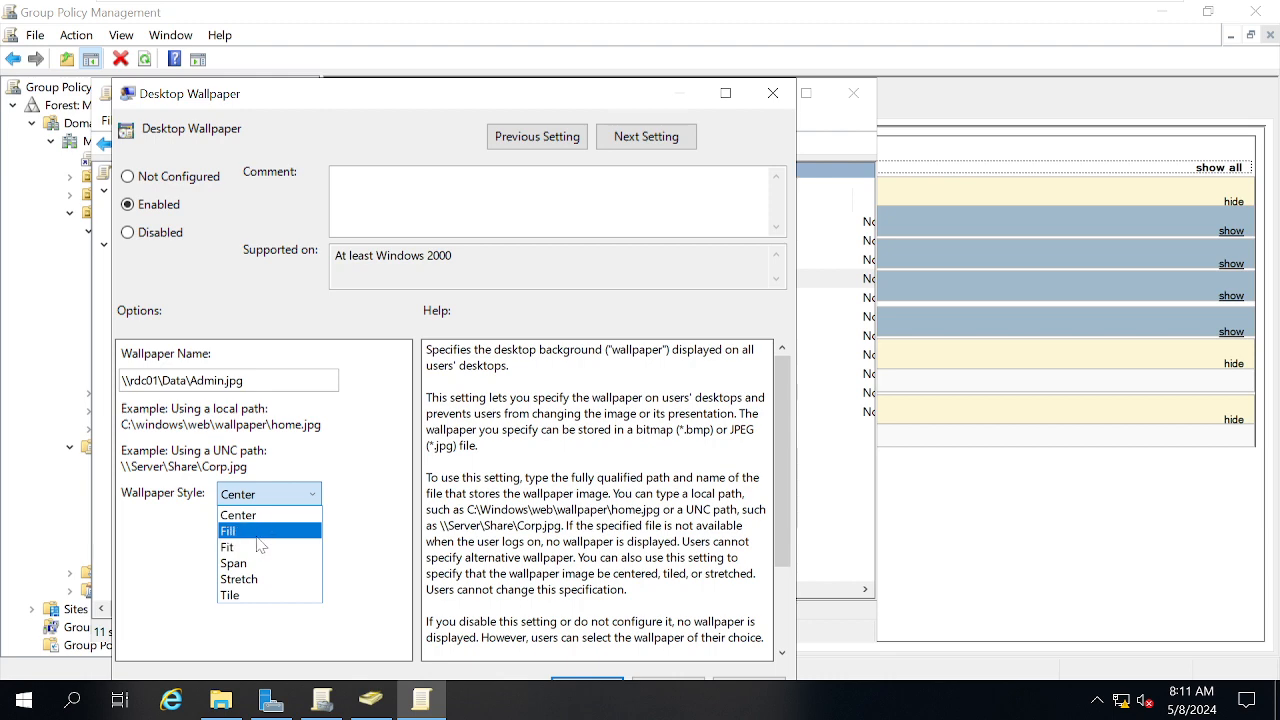
left_click(258, 536)
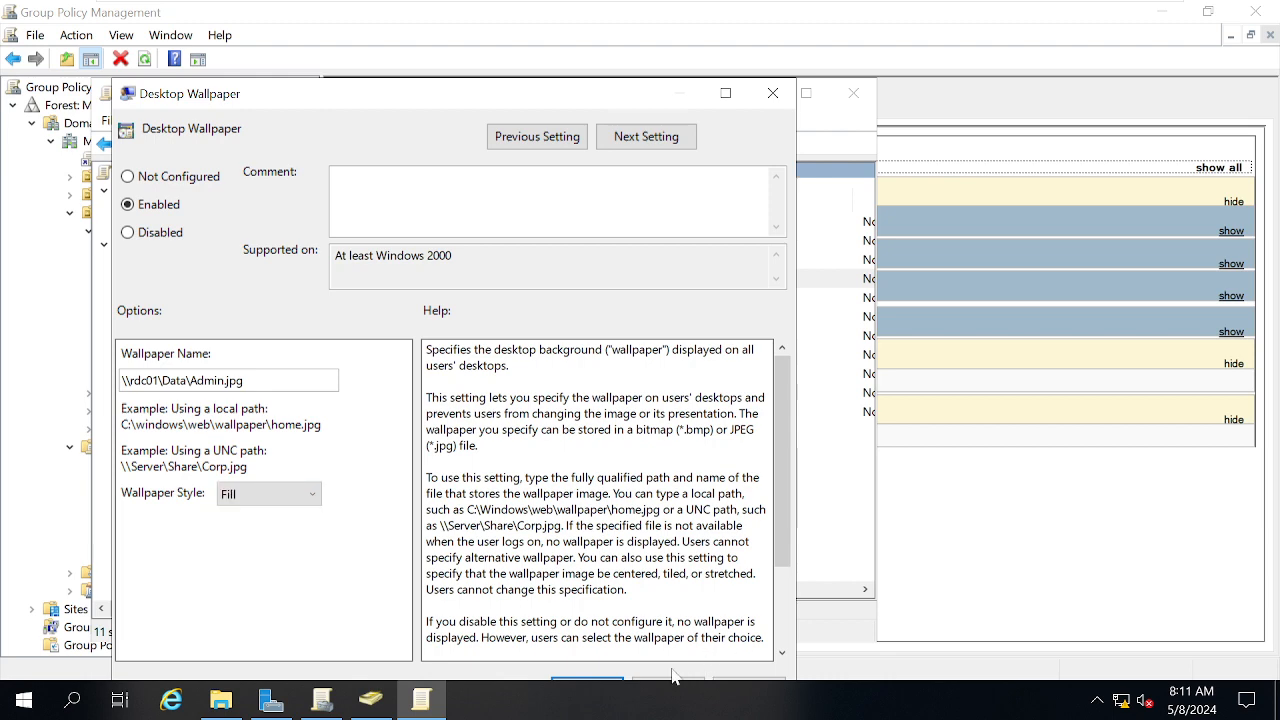
left_click(726, 93)
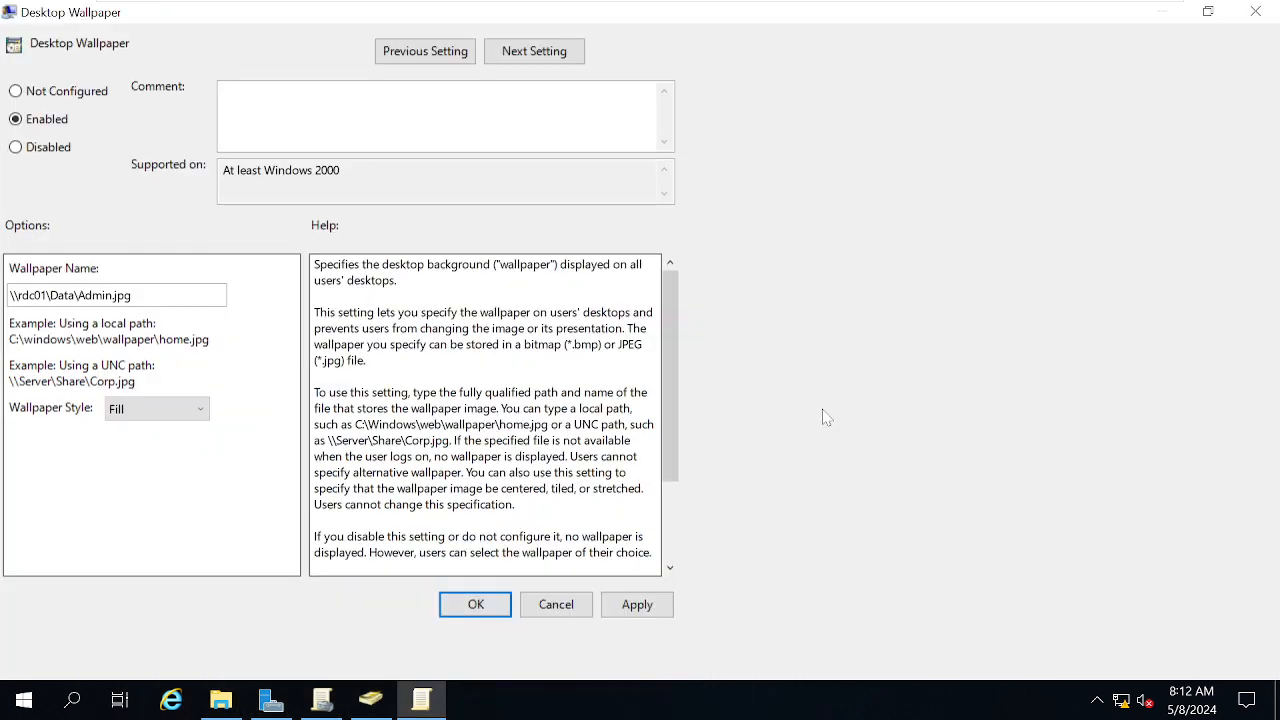
left_click(1230, 657)
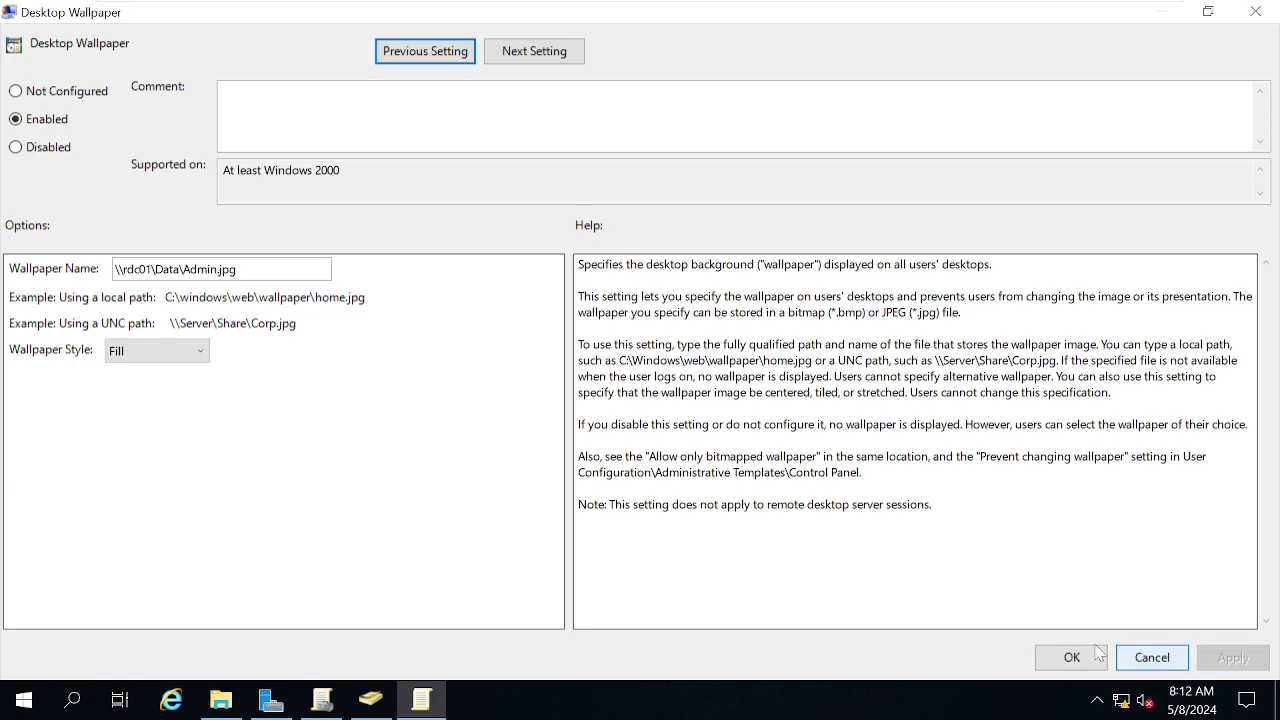
left_click(1071, 657)
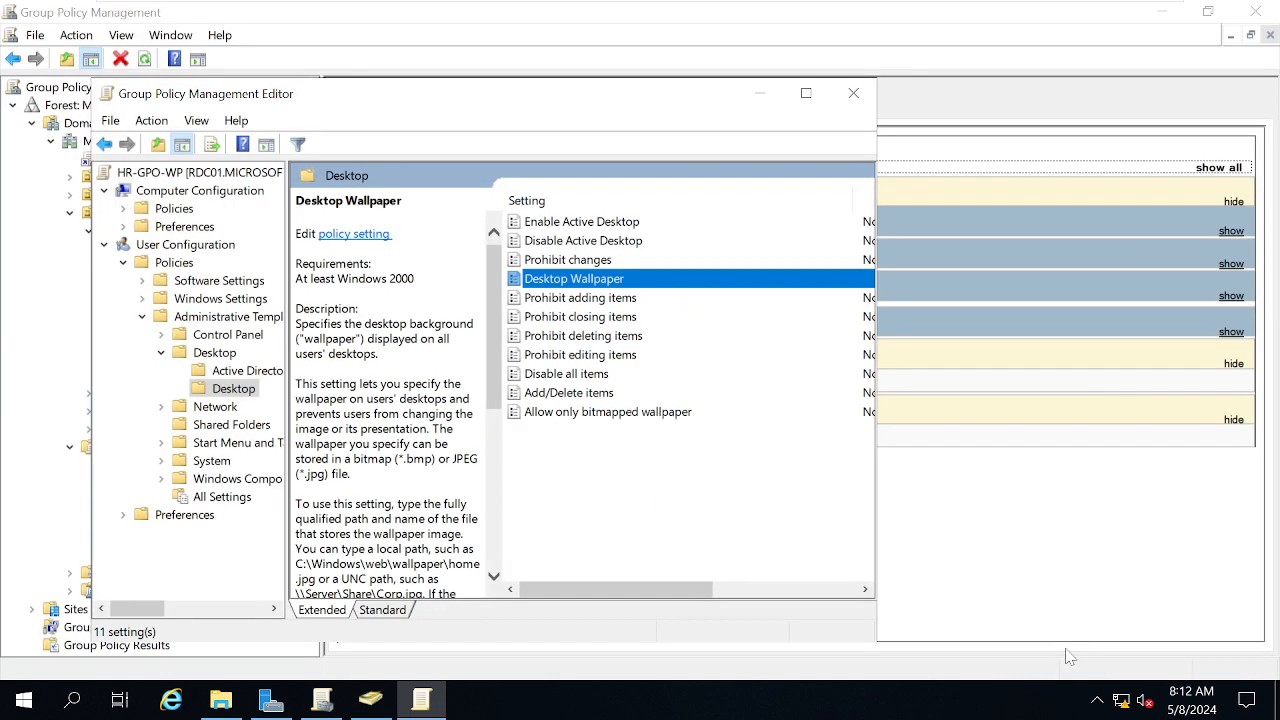
Close the policy editor and select a user in Active Directory Users and Computers
left_click(855, 97)
mouse_move(825, 6)
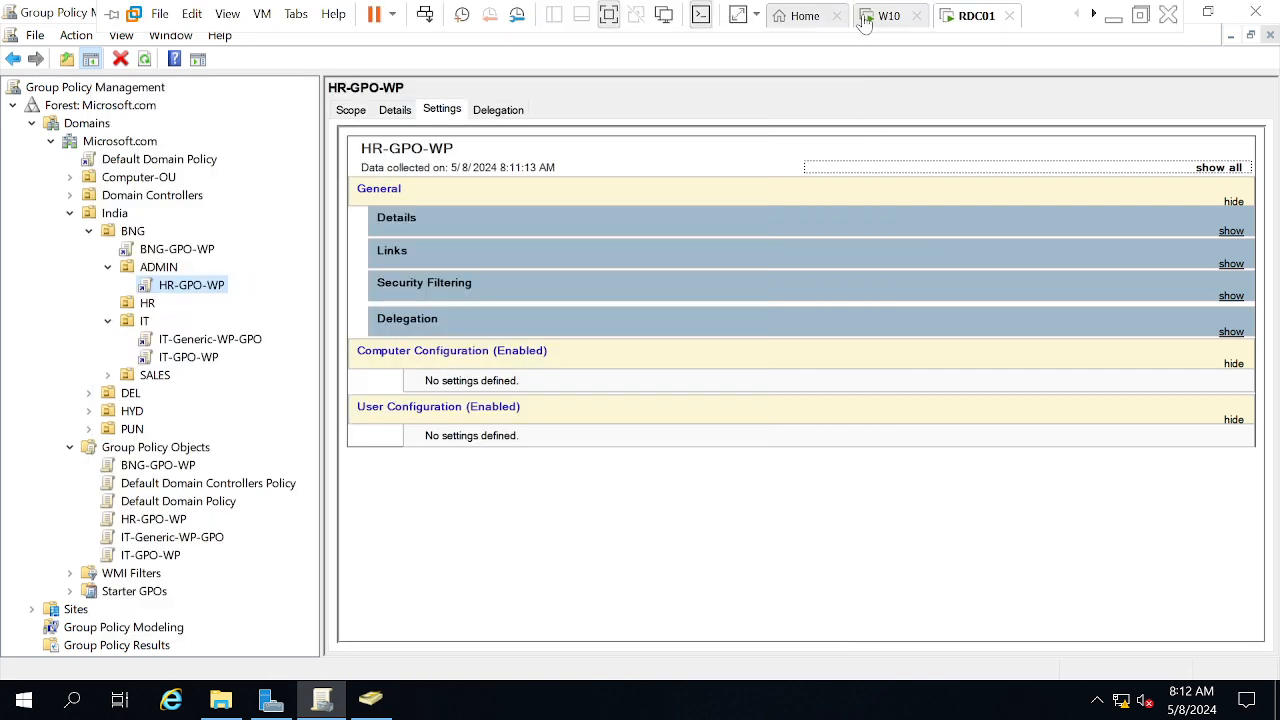
left_click(362, 705)
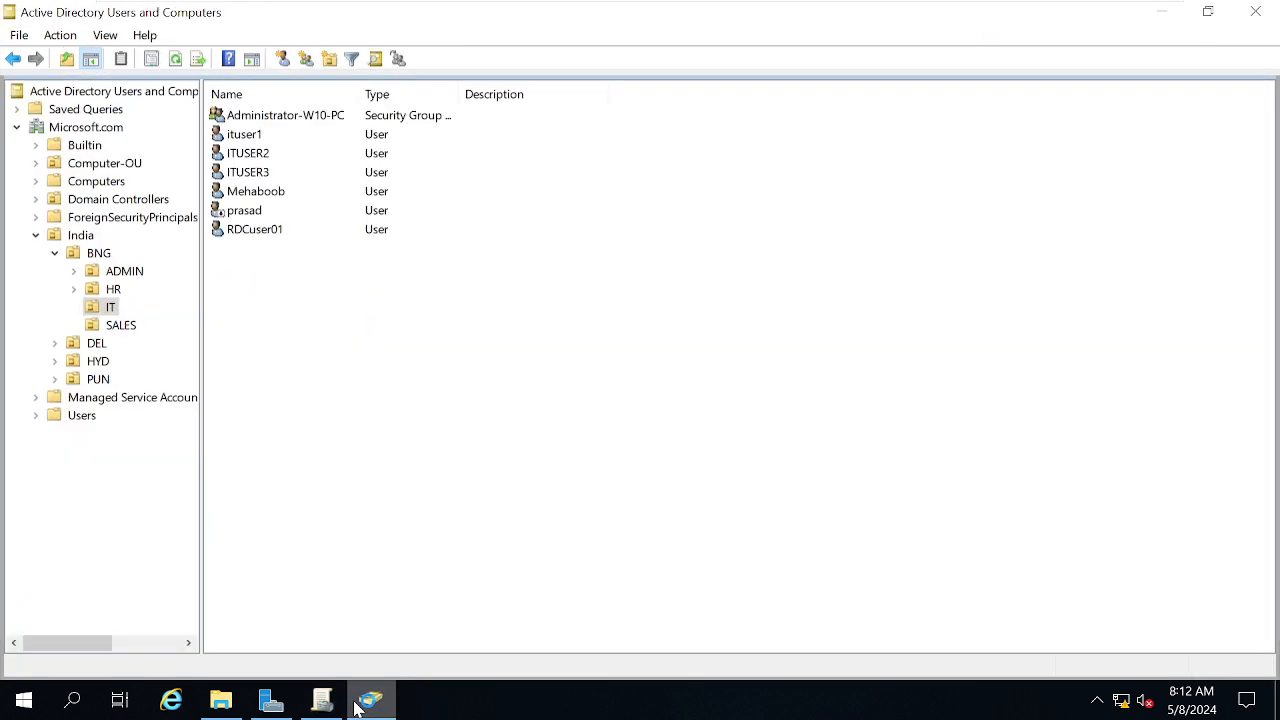
left_click(268, 192)
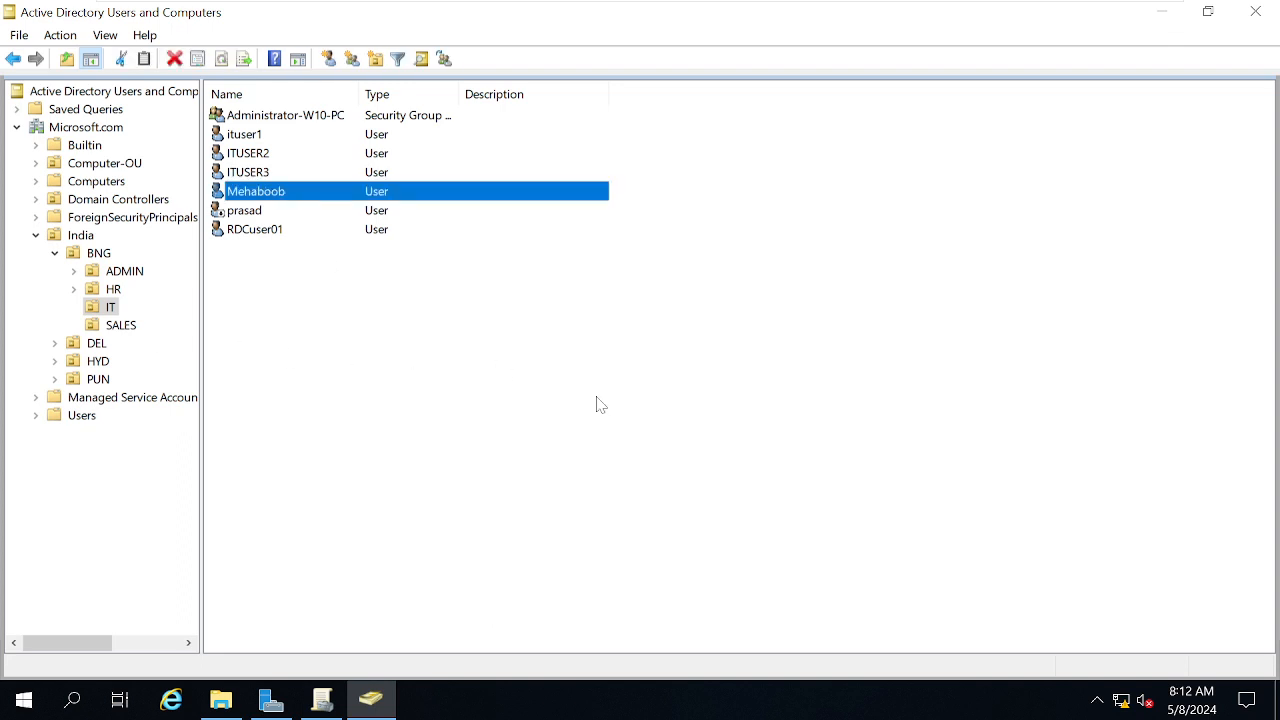
Move the selected user from the IT OU into India > BNG > ADMIN
mouse_move(815, 8)
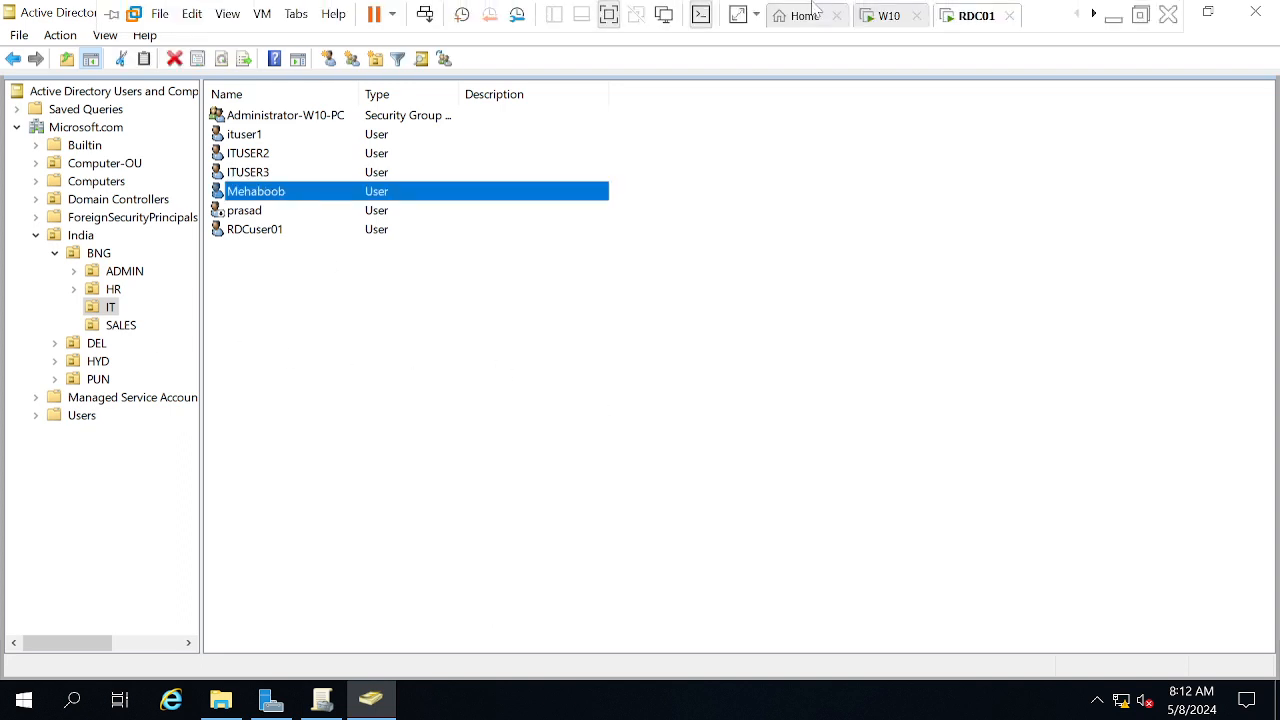
left_click(870, 20)
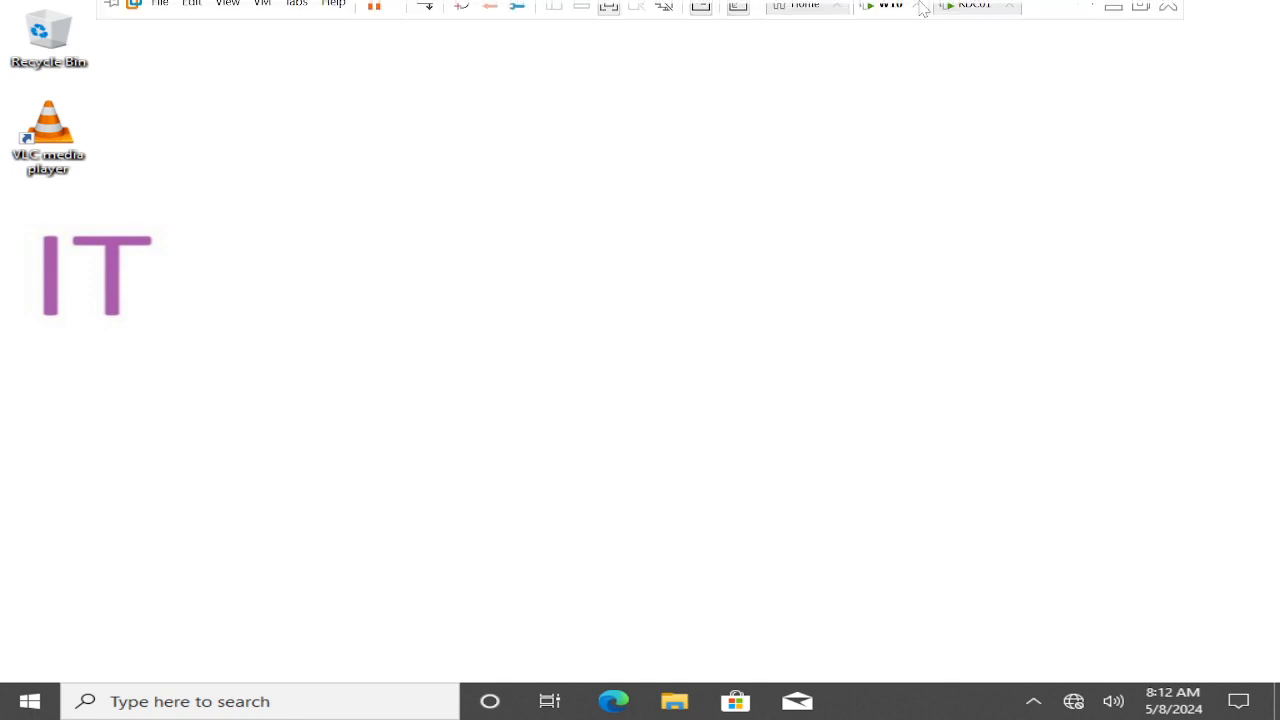
left_click(965, 20)
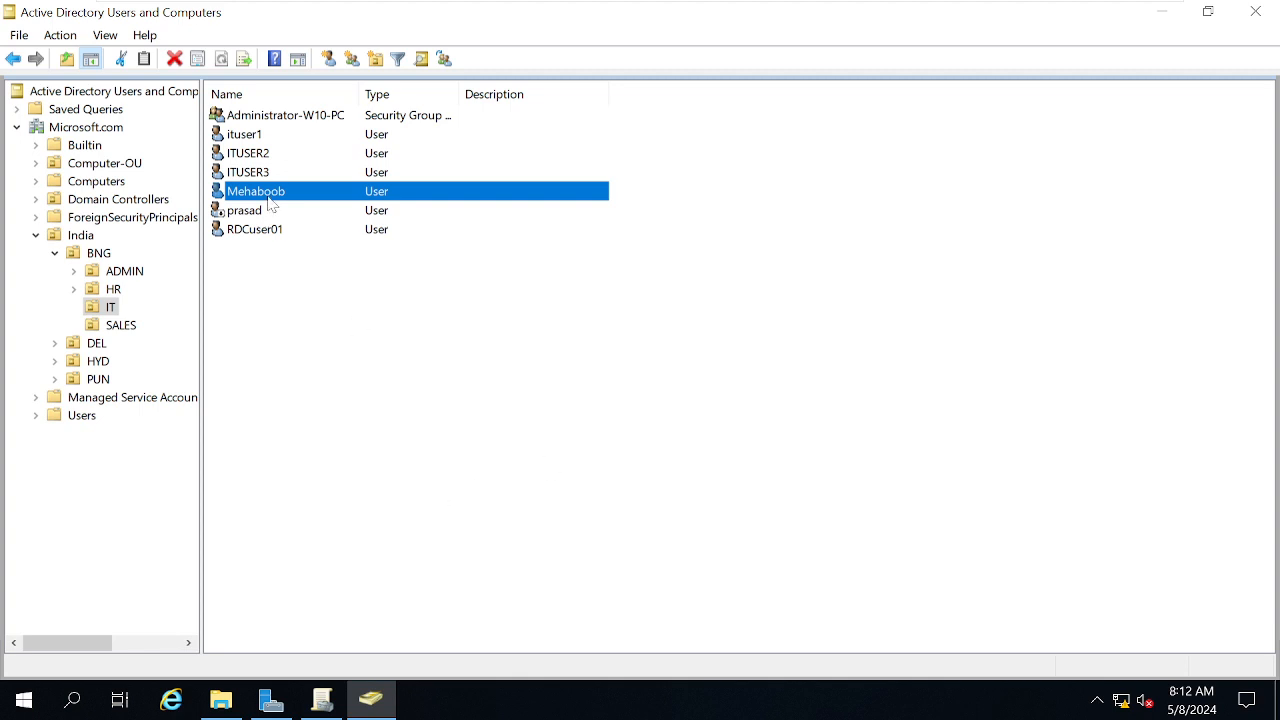
right_click(268, 198)
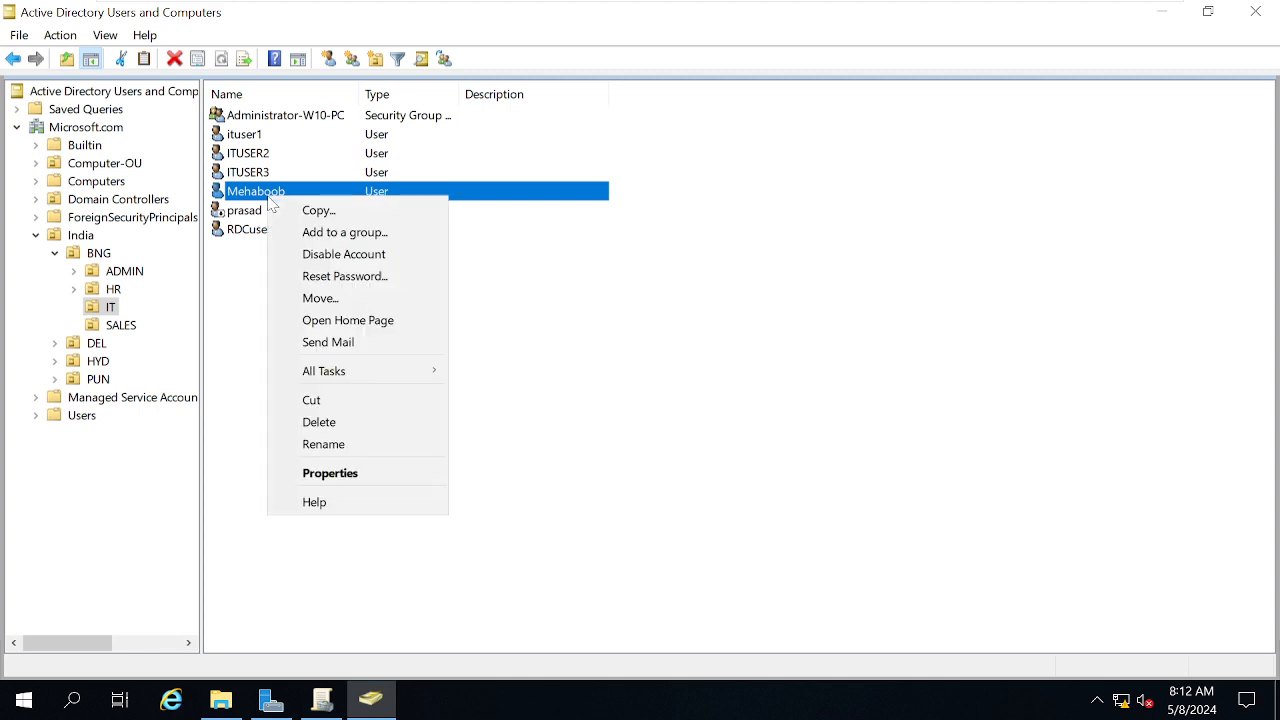
left_click(330, 300)
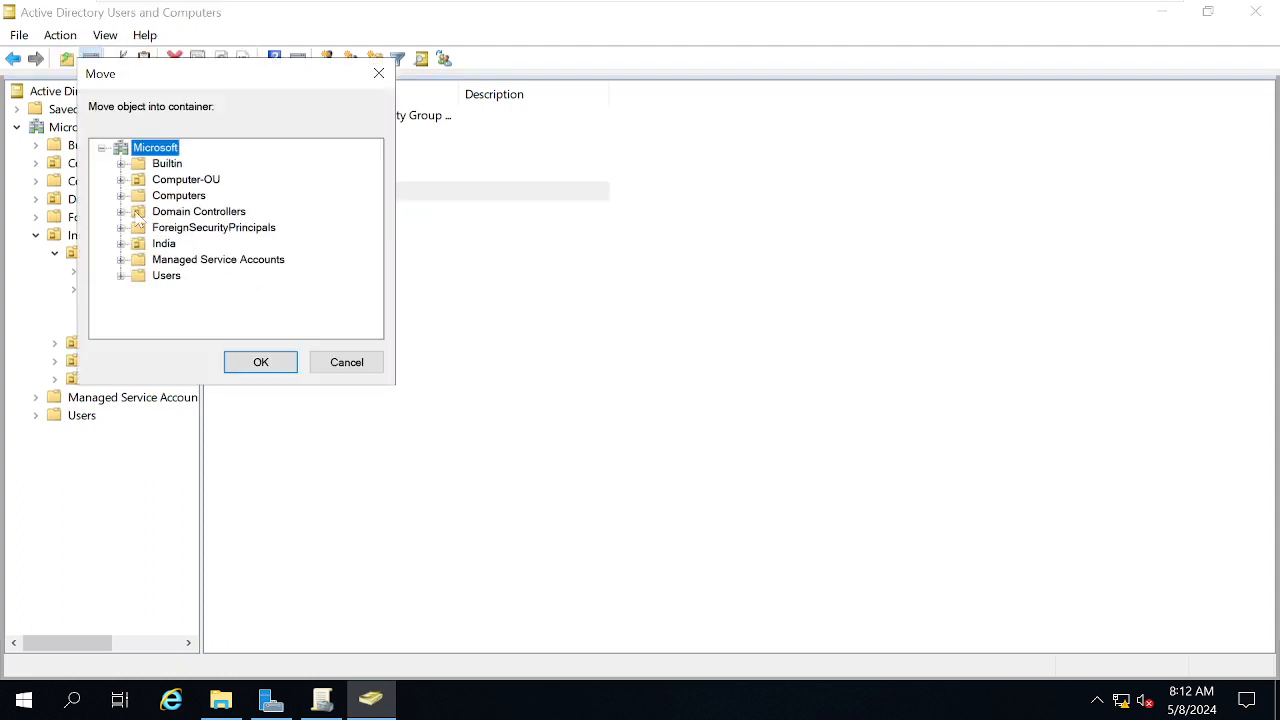
left_click(120, 244)
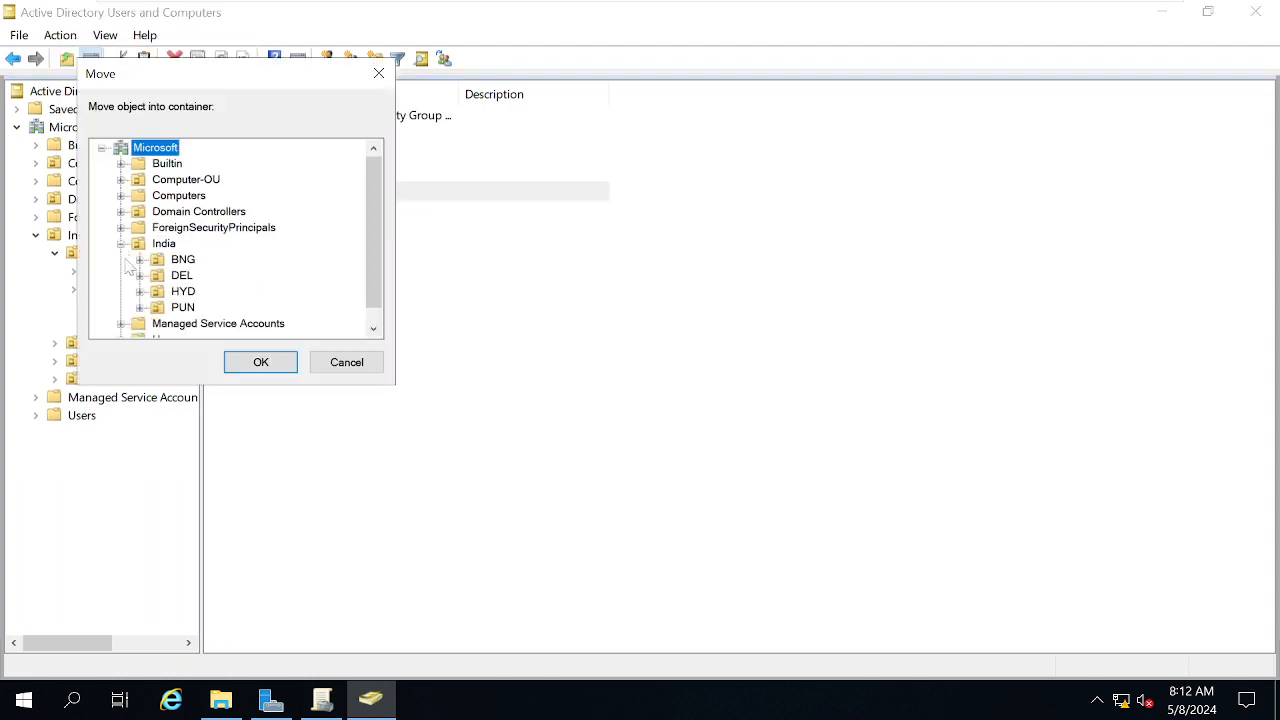
left_click(140, 259)
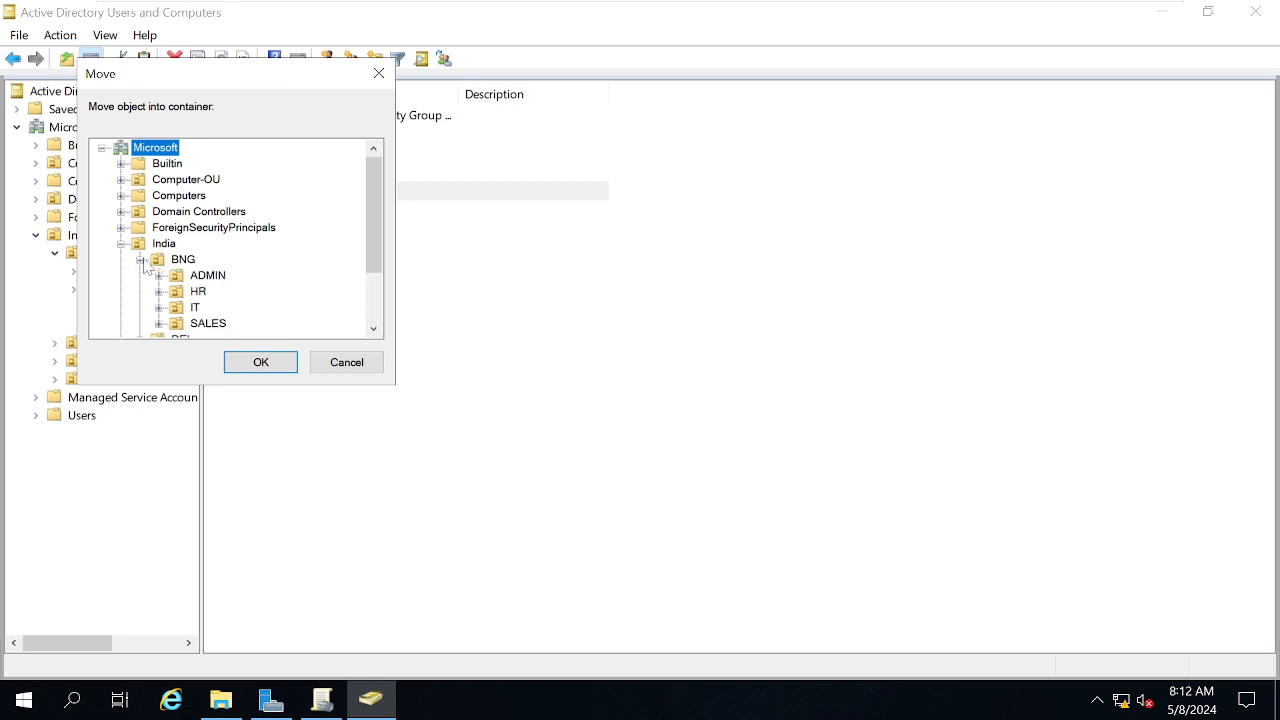
left_click(198, 291)
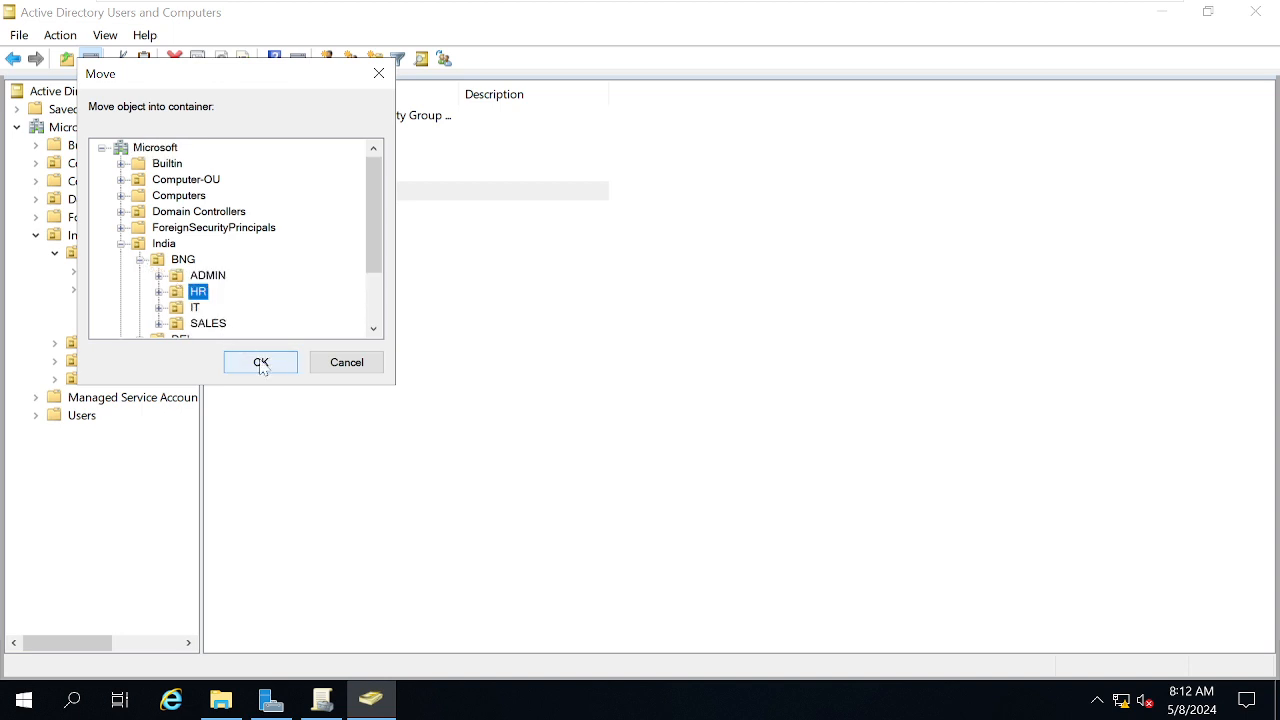
left_click(207, 276)
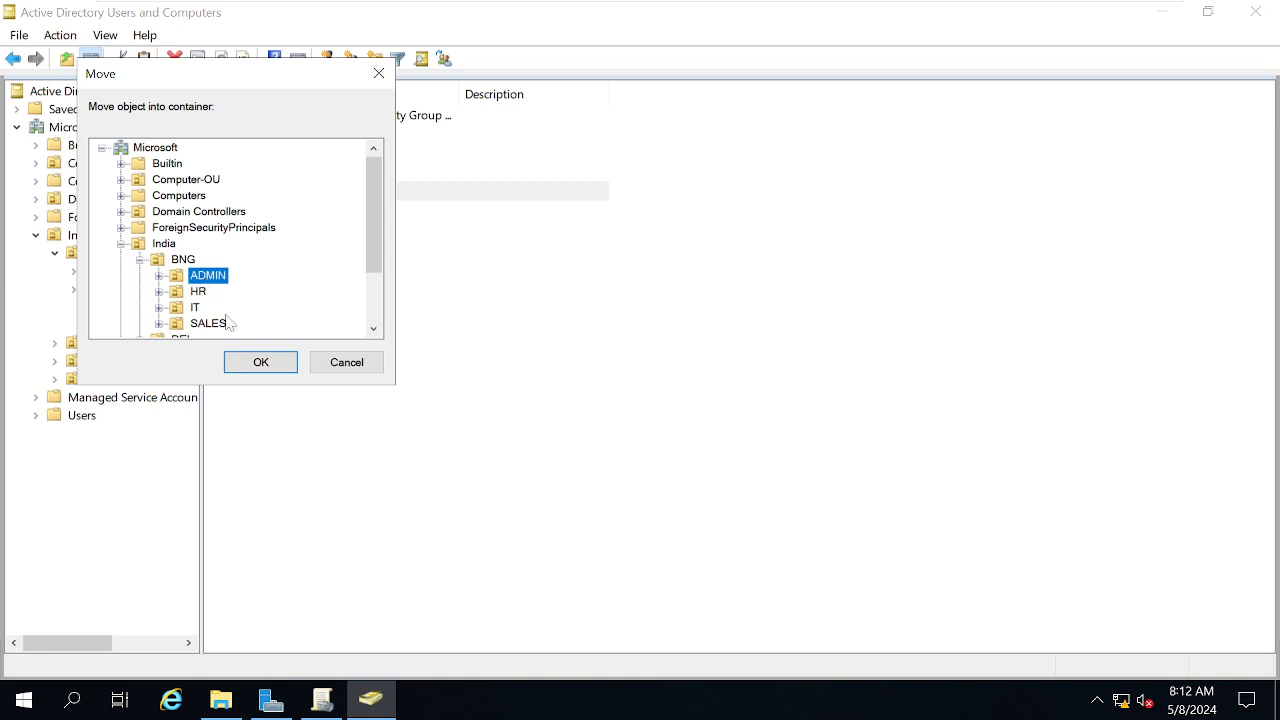
left_click(257, 362)
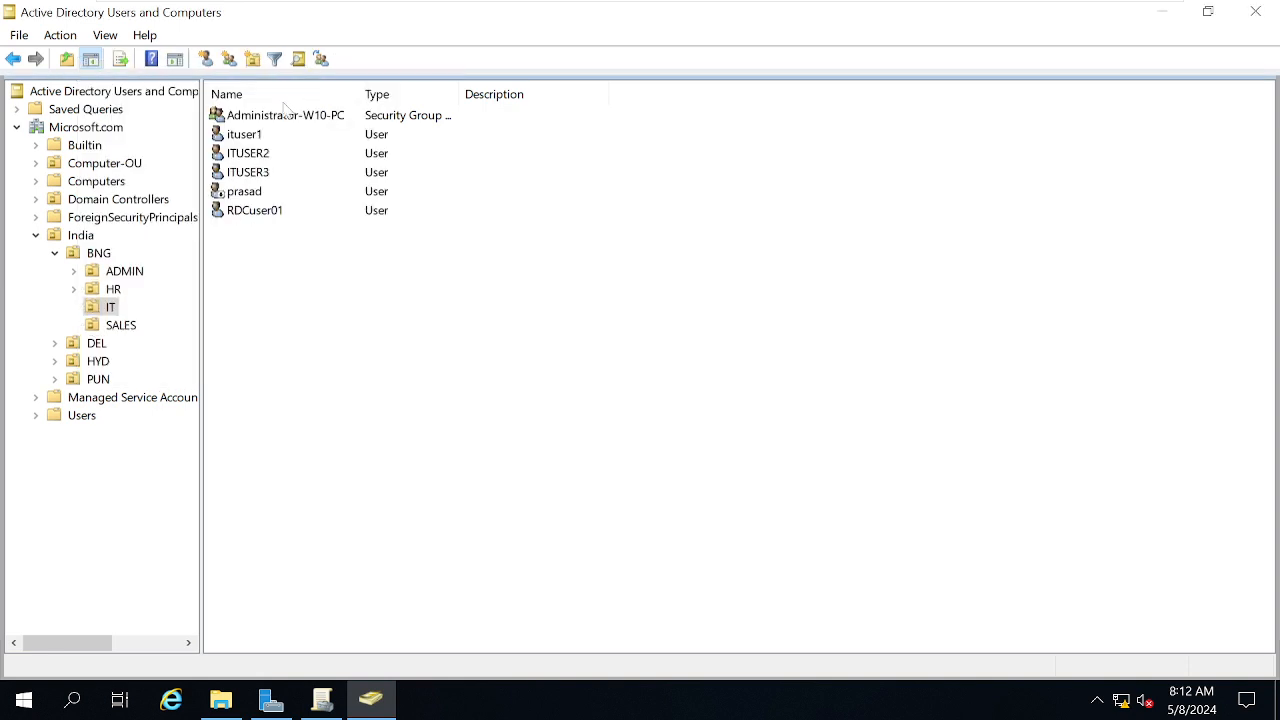
Return to Group Policy Management on the domain controller
mouse_move(488, 6)
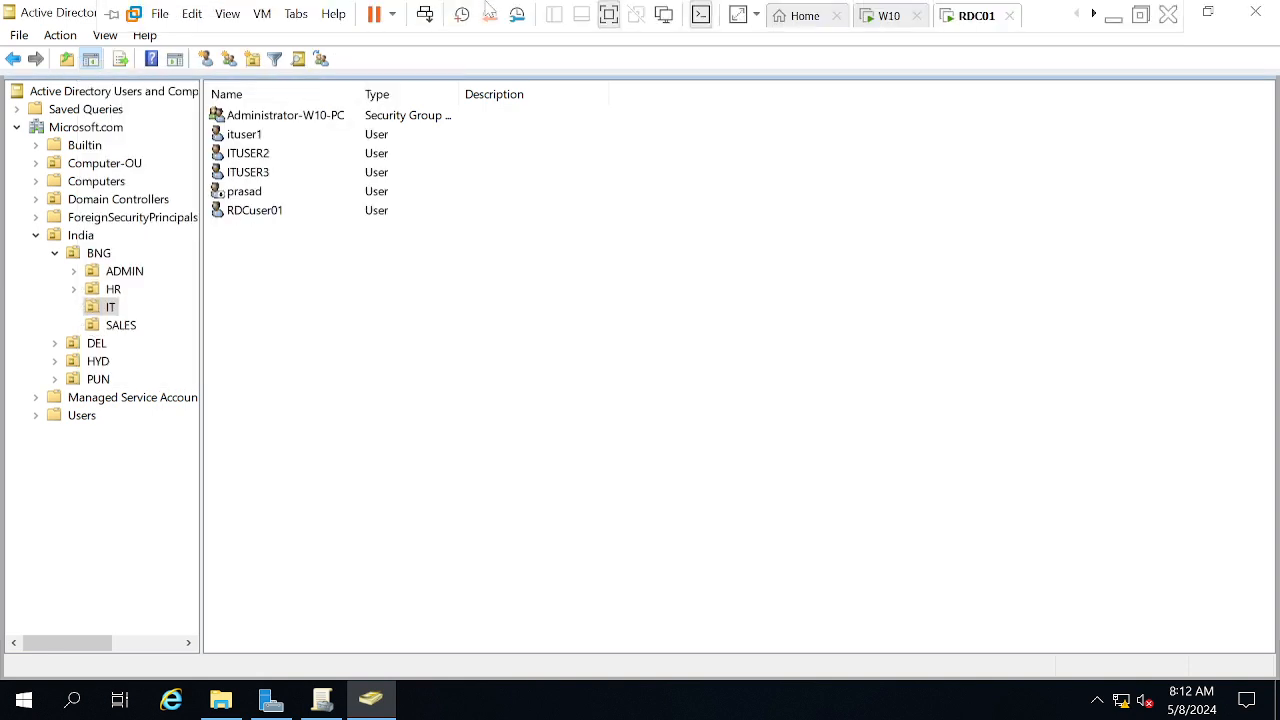
left_click(879, 16)
left_click(1005, 16)
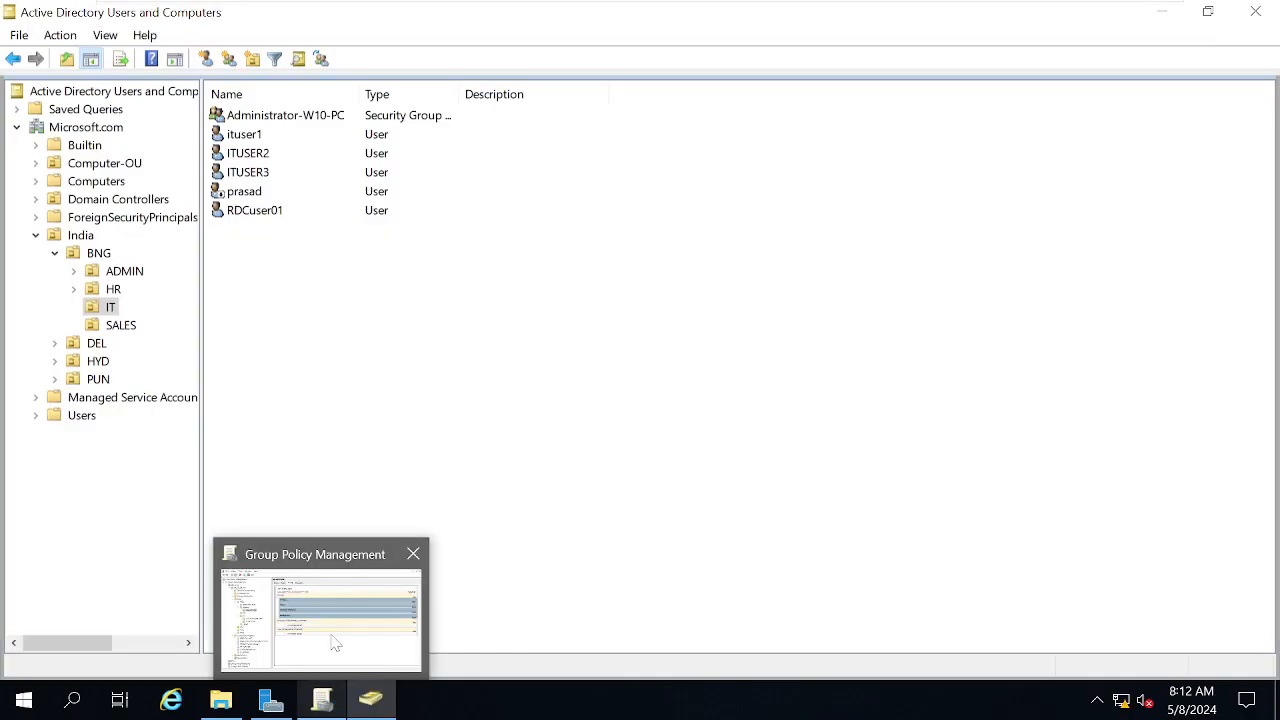
left_click(336, 635)
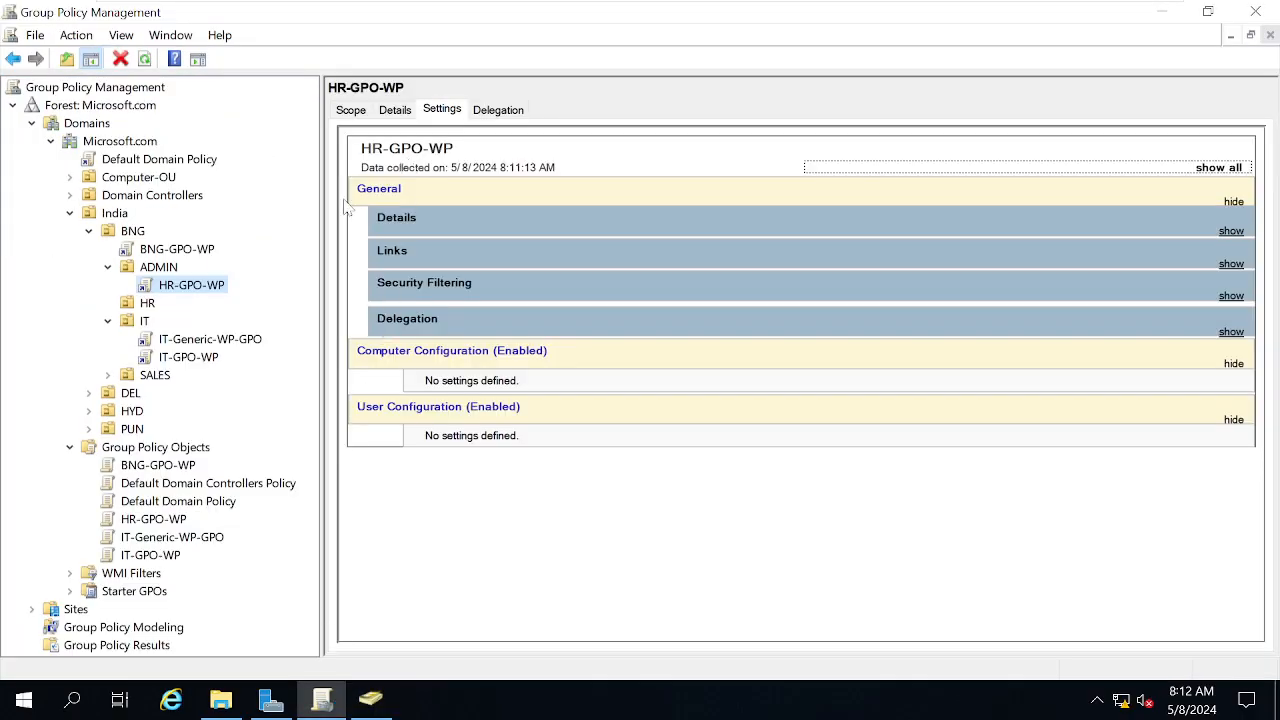
Rename HR-GPO-WP to Admin-GPO-WP and view where it is linked
right_click(182, 288)
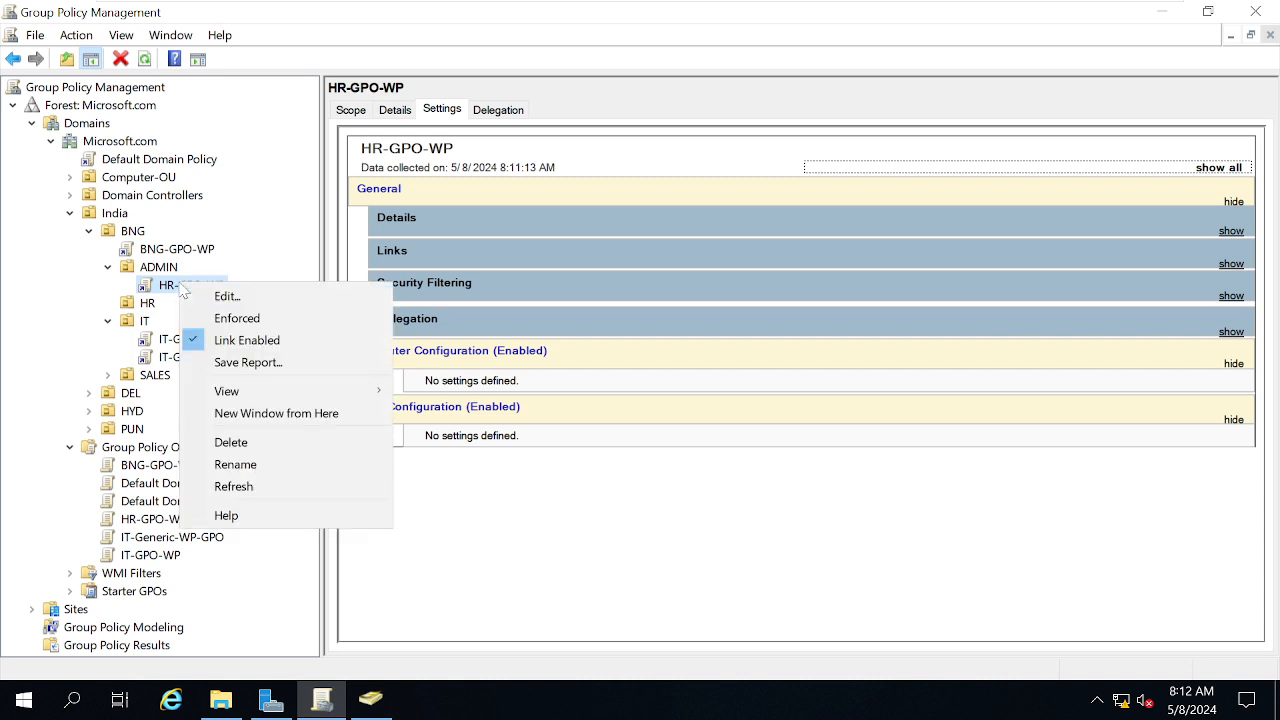
left_click(220, 465)
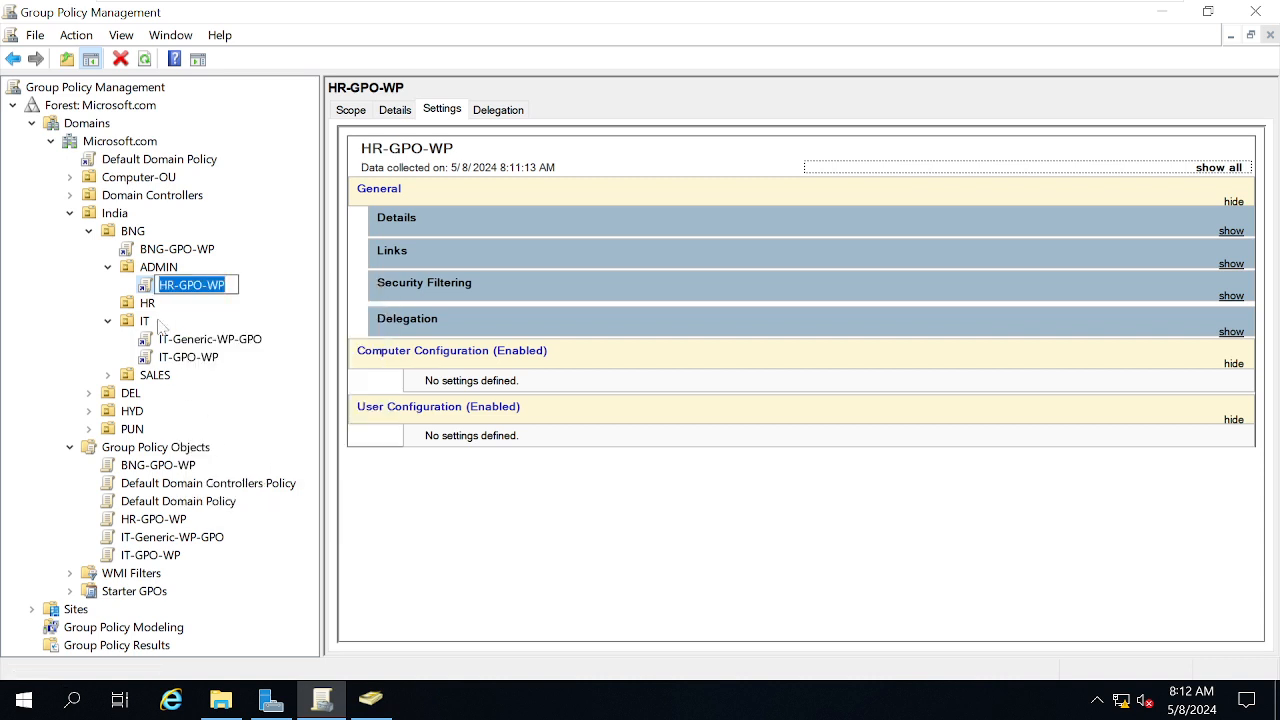
left_click(168, 285)
key("BackSpace")
key("BackSpace")
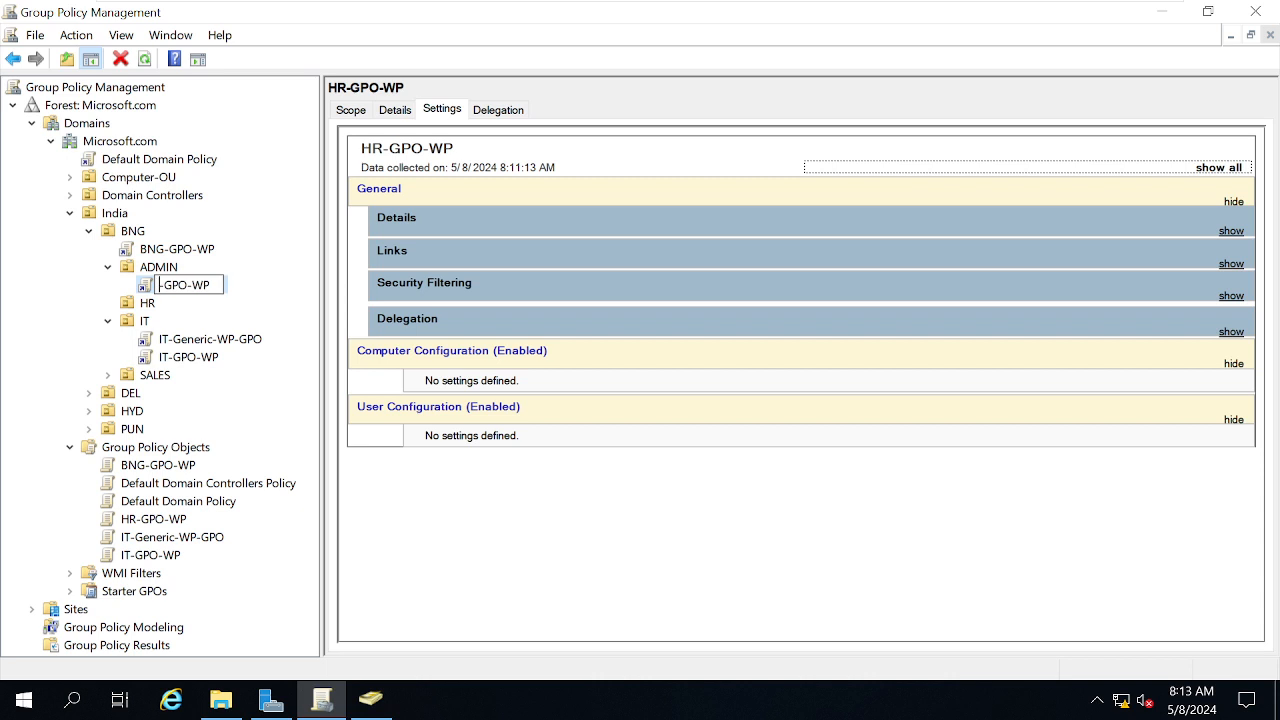
type("ADmin")
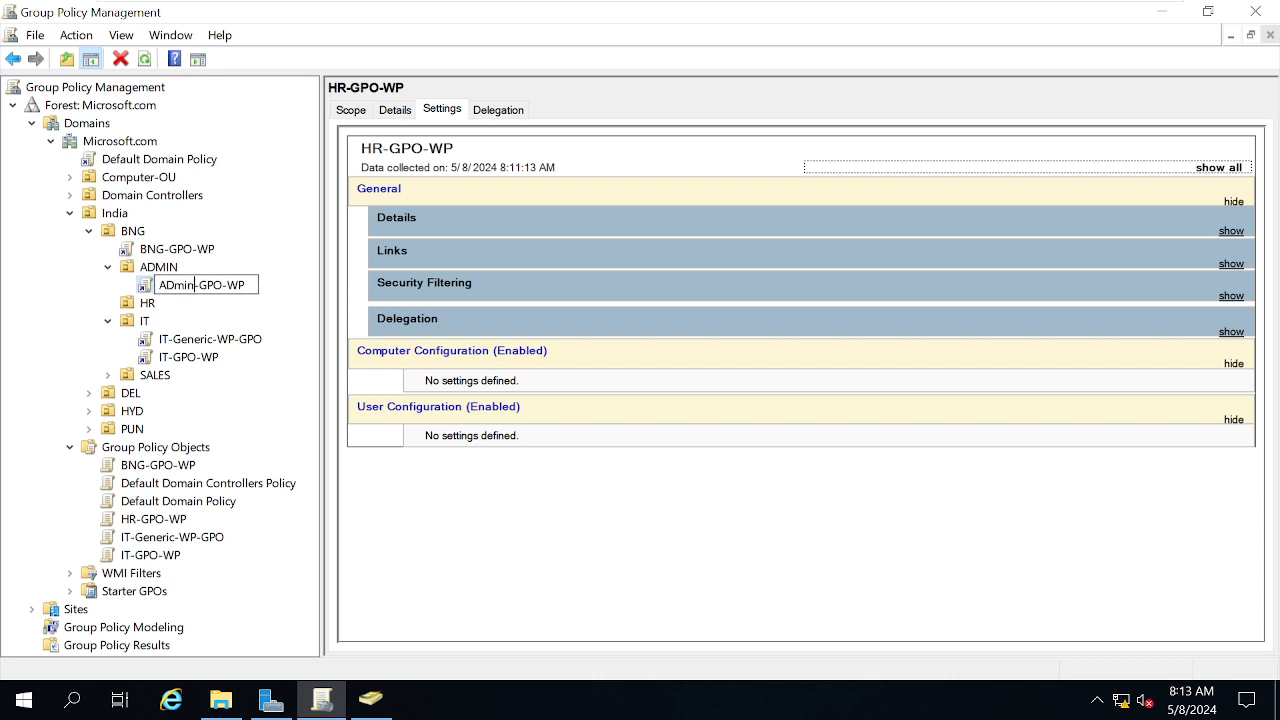
key("BackSpace")
key("BackSpace")
key("BackSpace")
key("BackSpace")
type("dmin")
key("Return")
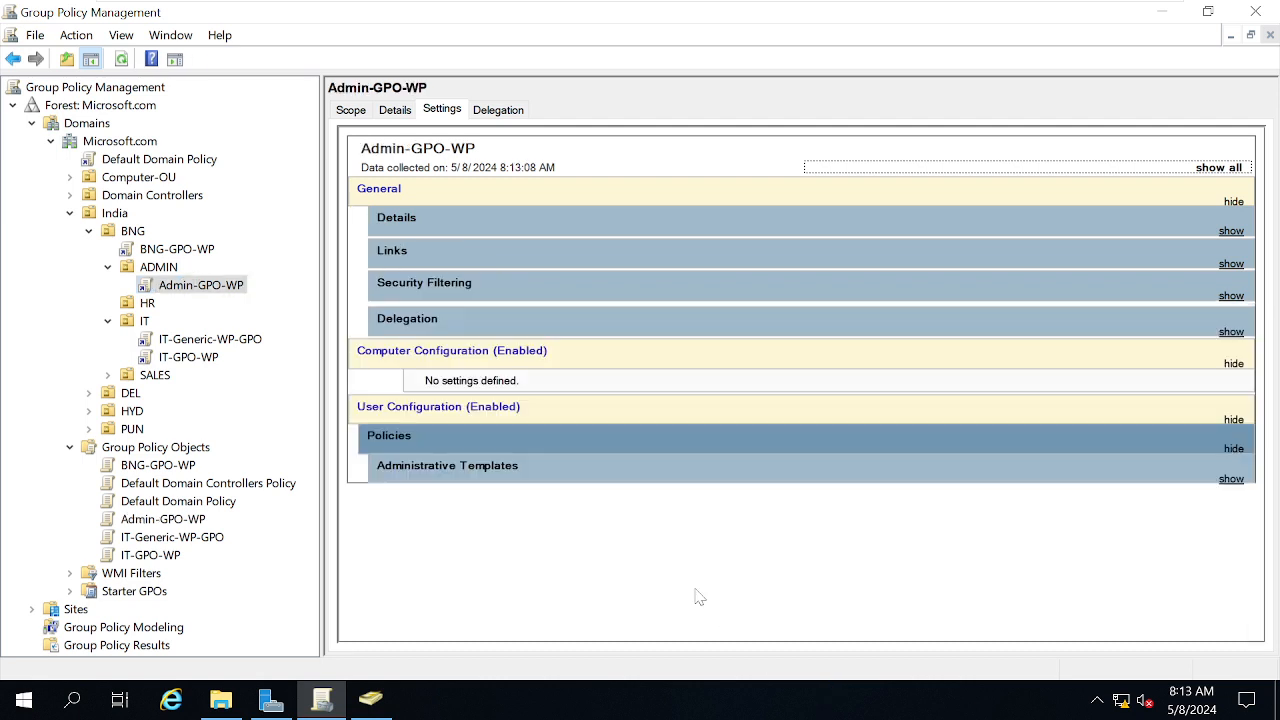
left_click(160, 519)
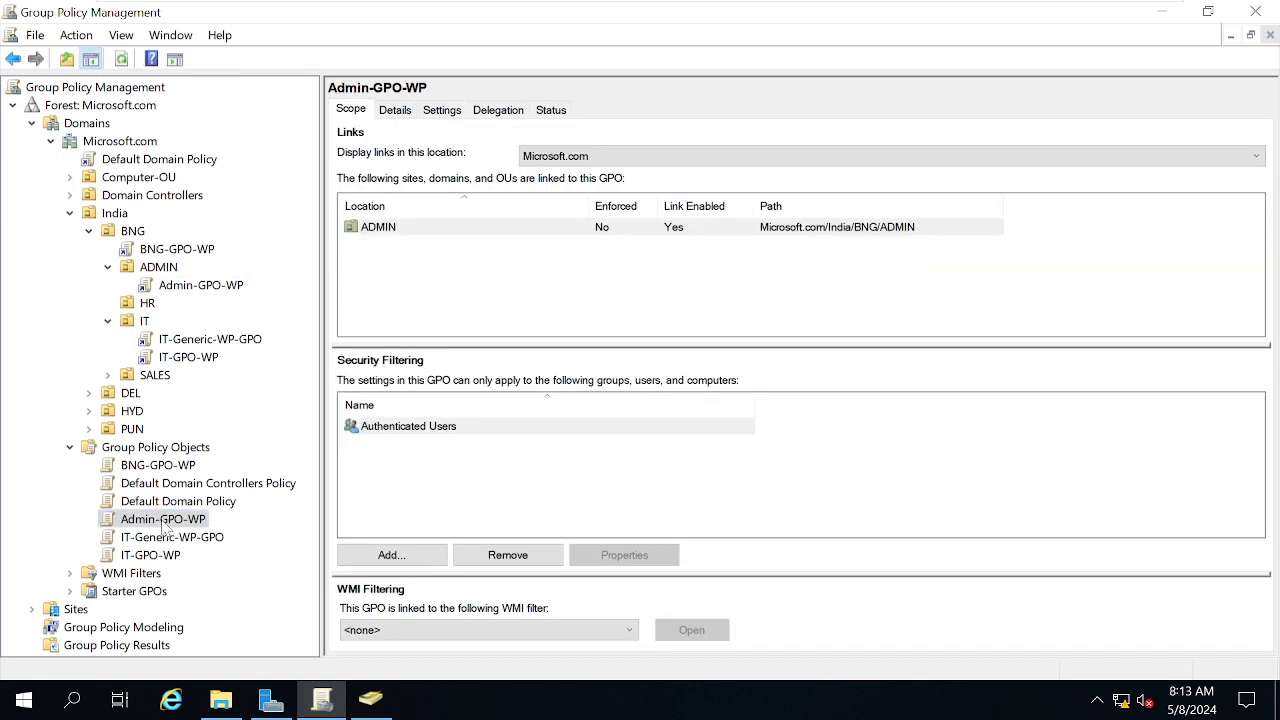
On the W10 VM, run logoff from the Run box
mouse_move(636, 5)
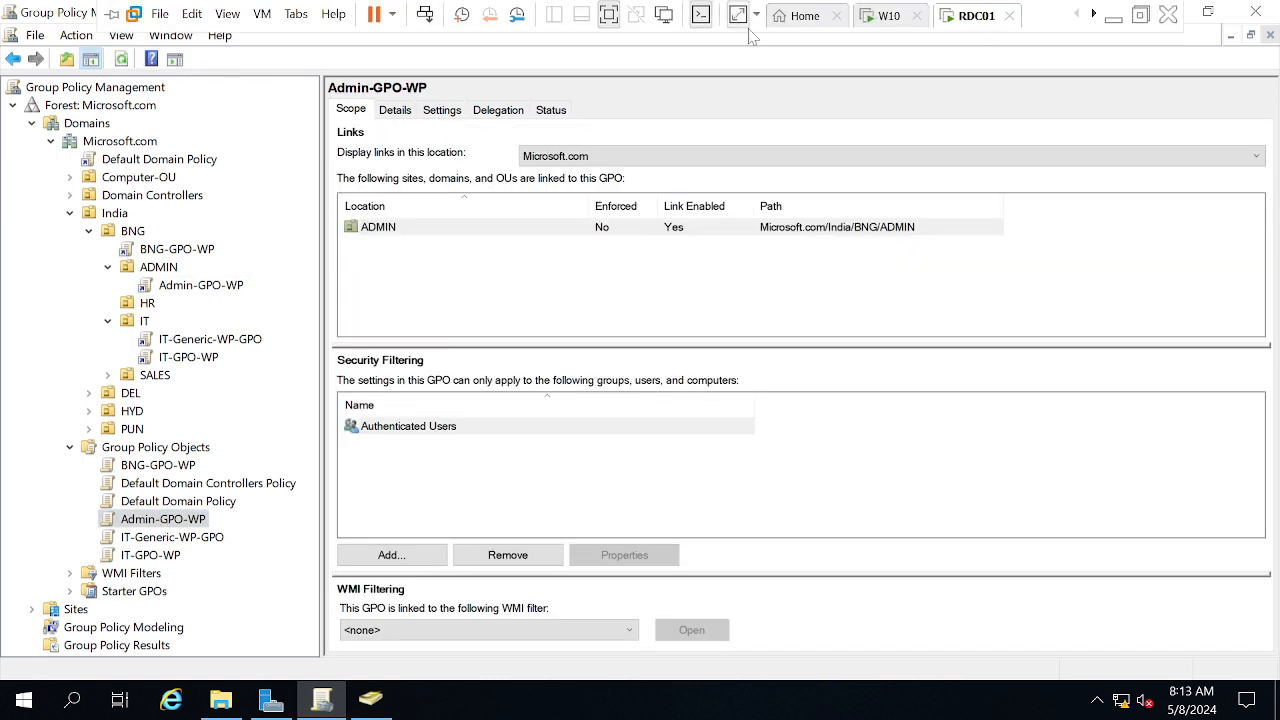
left_click(869, 27)
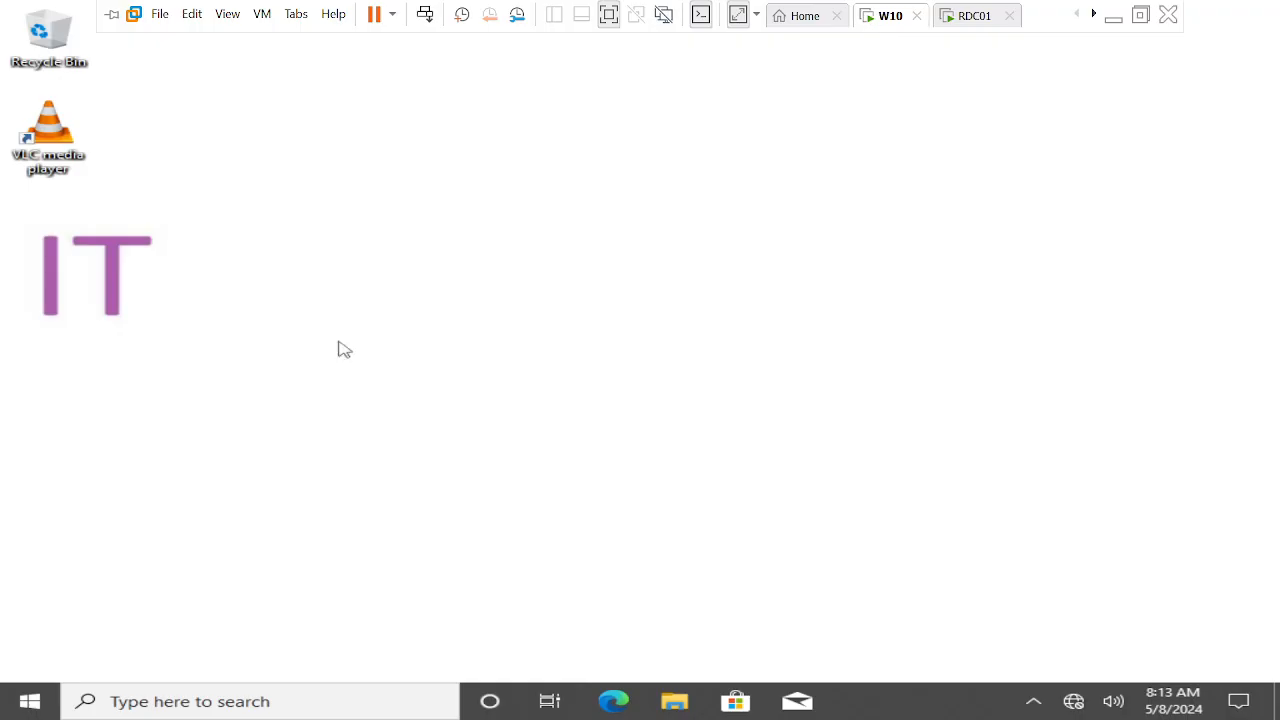
key("super+r")
type("logff")
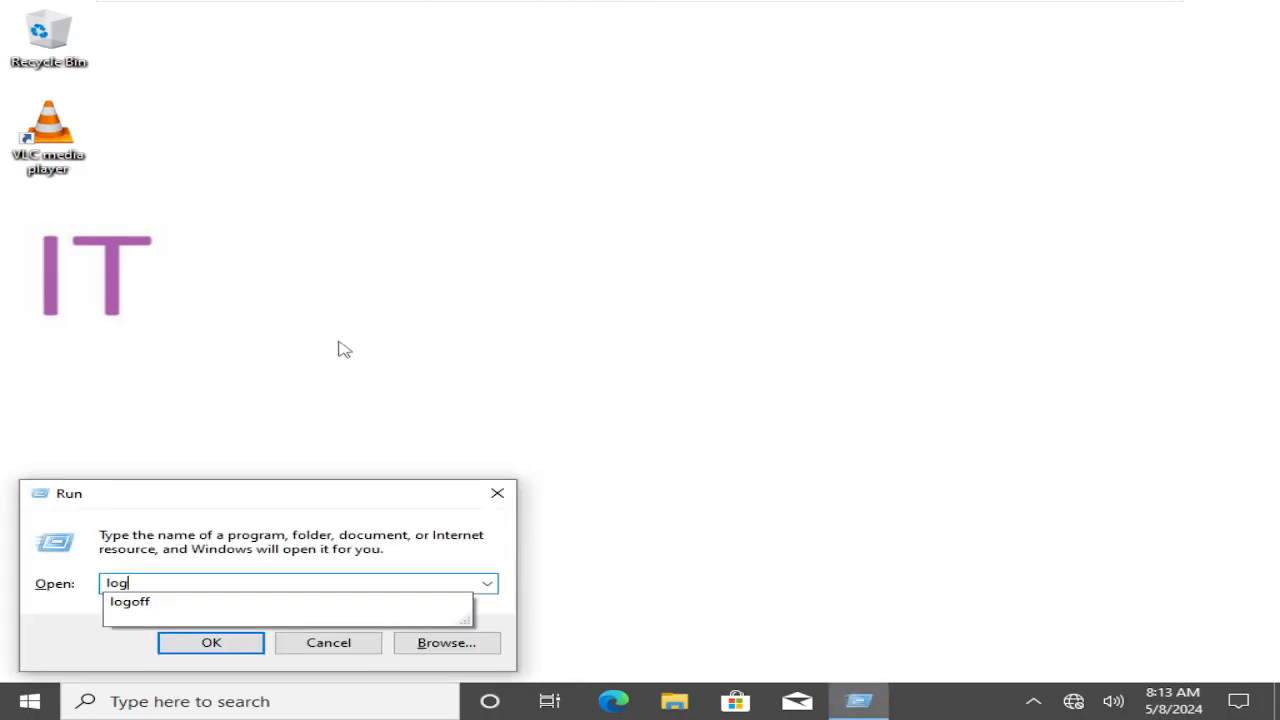
key("BackSpace")
key("BackSpace")
key("Down")
key("Return")
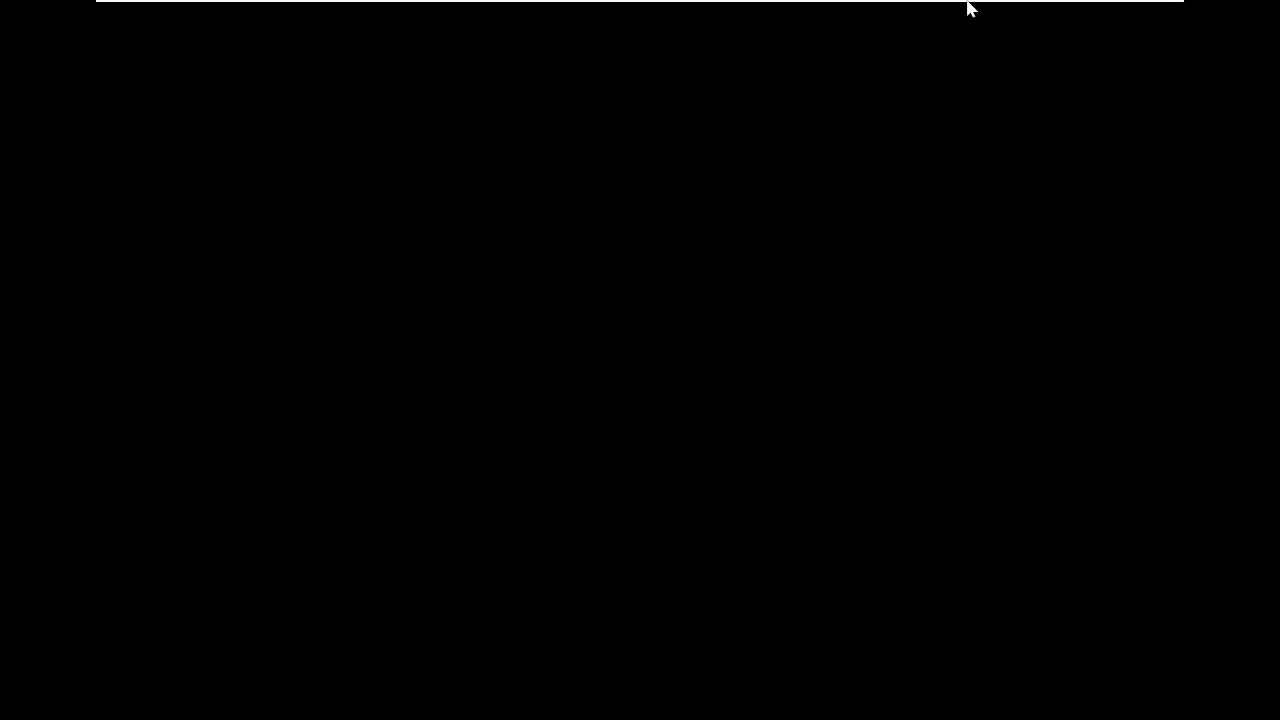
mouse_move(981, 3)
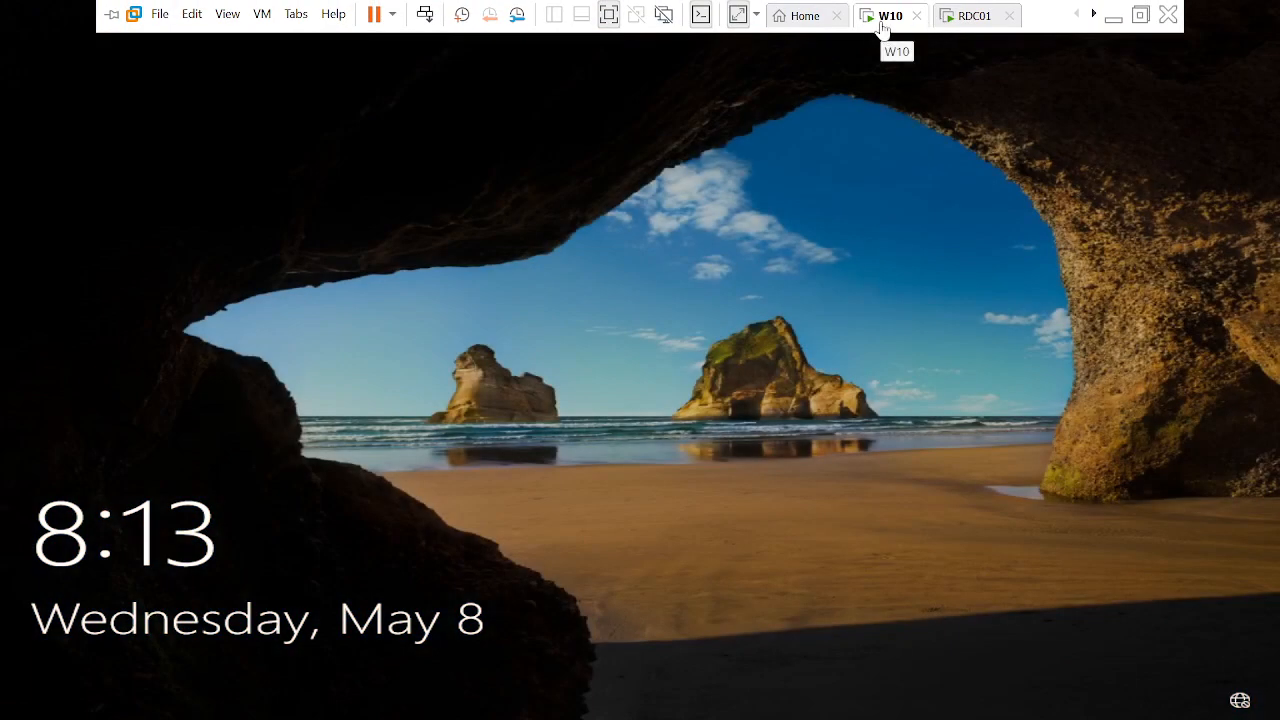
Send Ctrl+Alt+Del to the W10 VM and sign in with the account password, retrying after the incorrect-password error
right_click(882, 28)
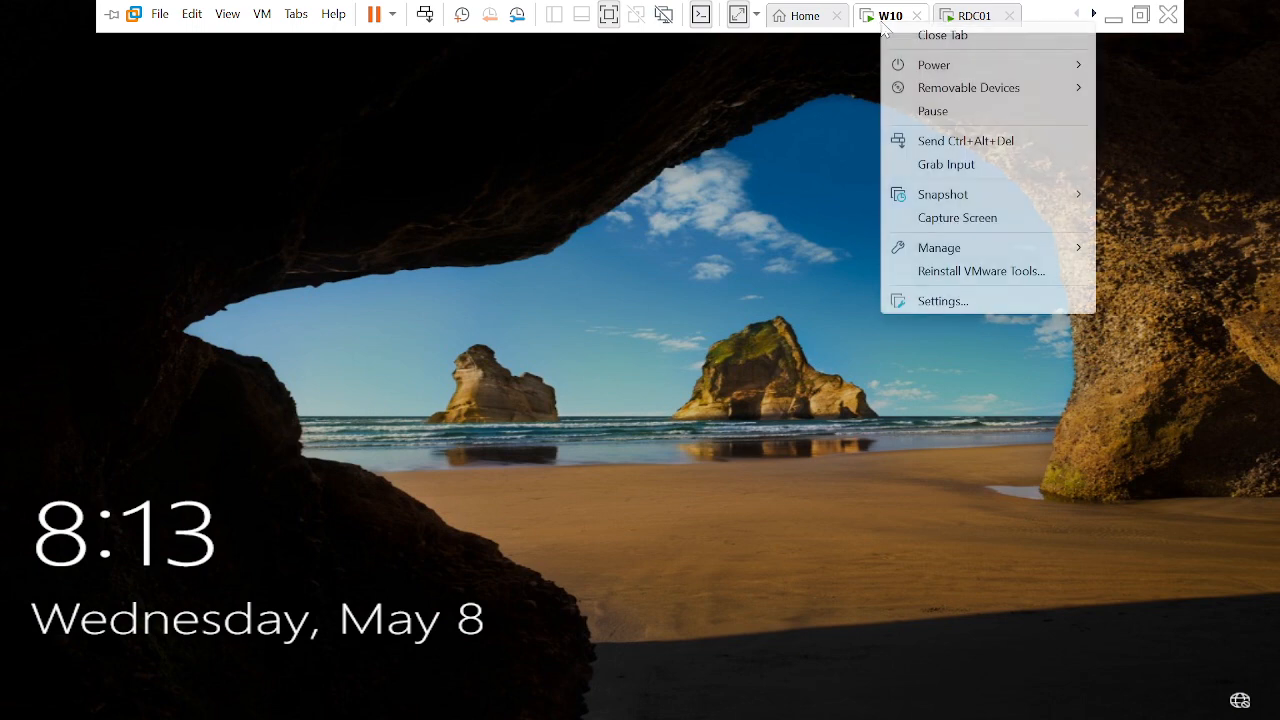
left_click(957, 143)
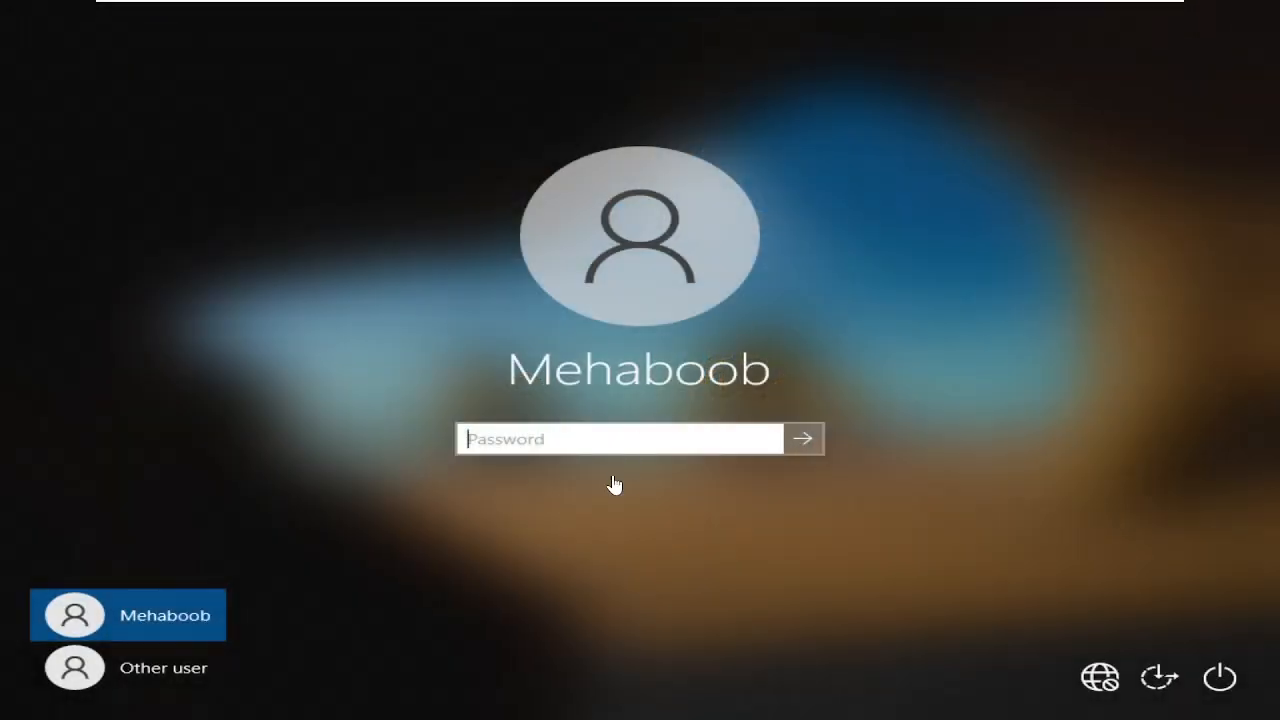
type("•••")
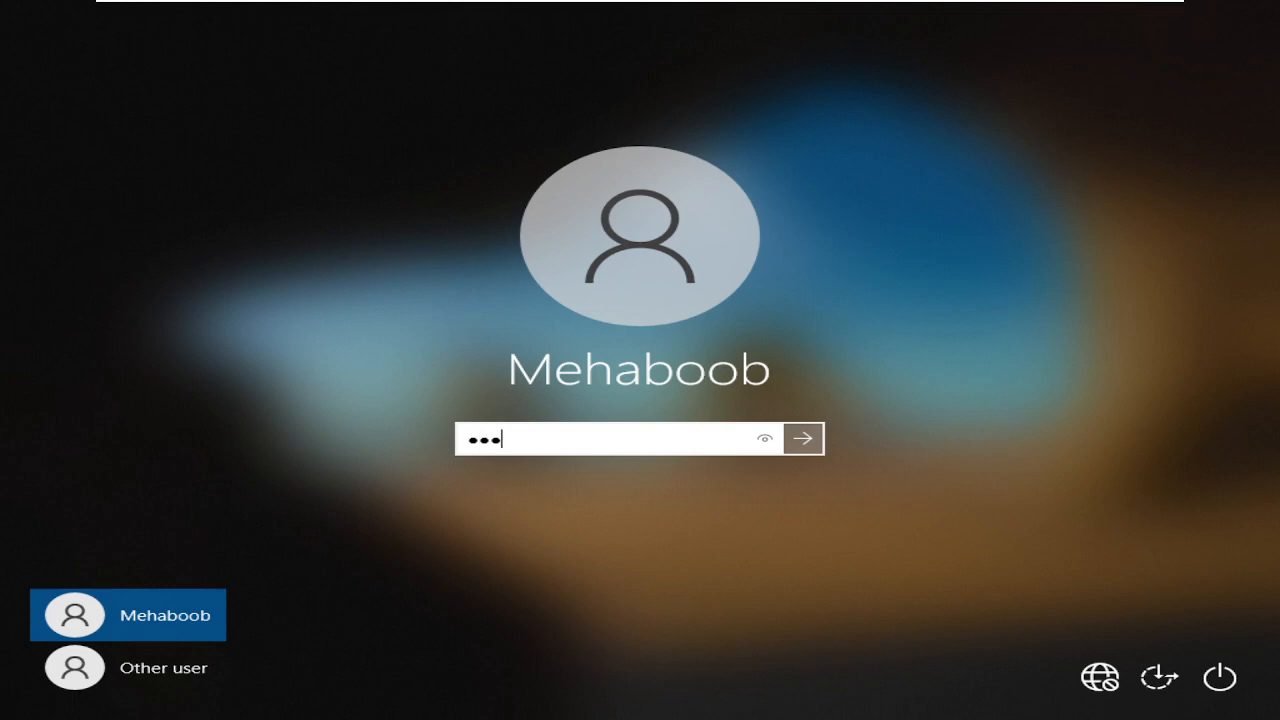
key("BackSpace")
key("BackSpace")
key("BackSpace")
type("•••••••••••••")
key("Return")
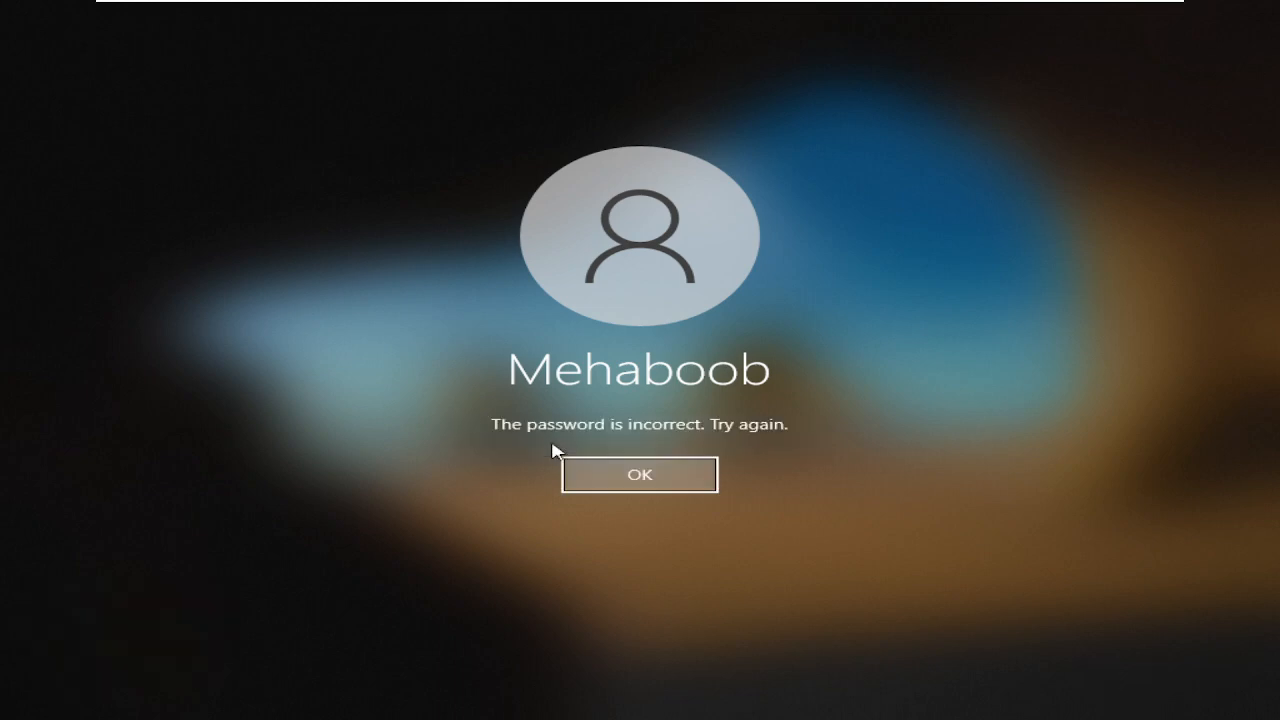
key("Return")
type("••••••••")
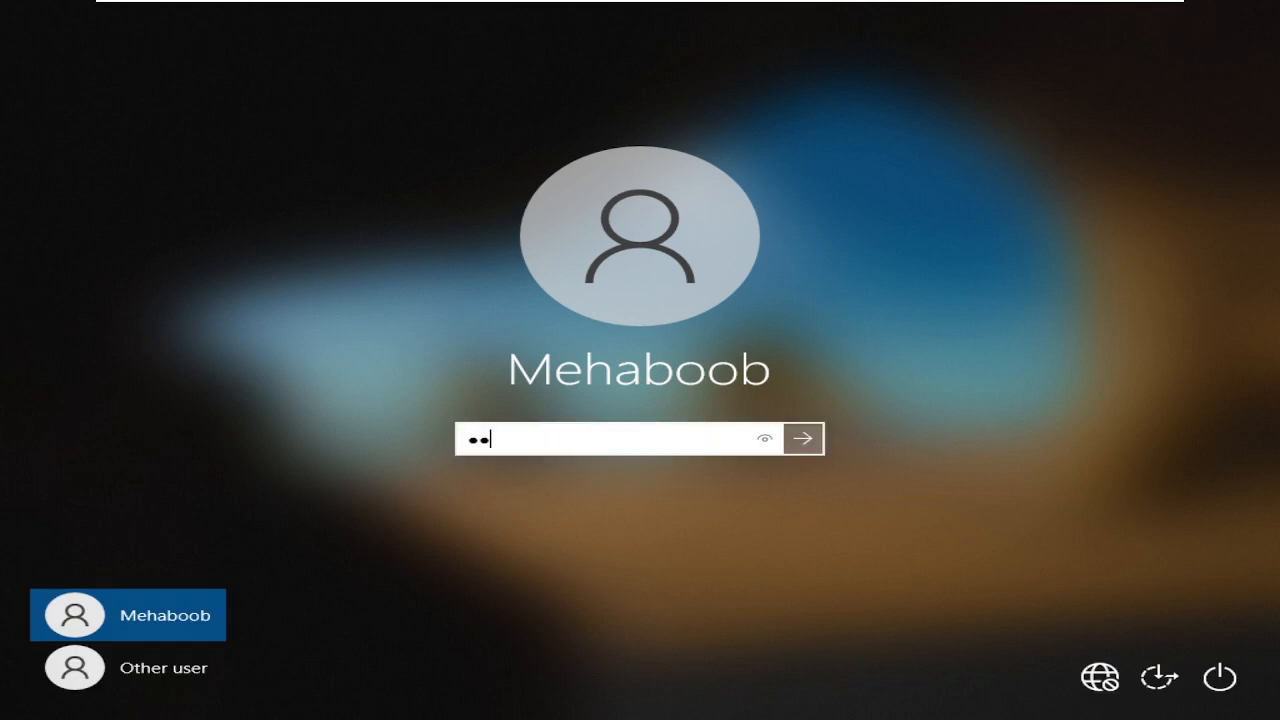
type("•••")
key("Return")
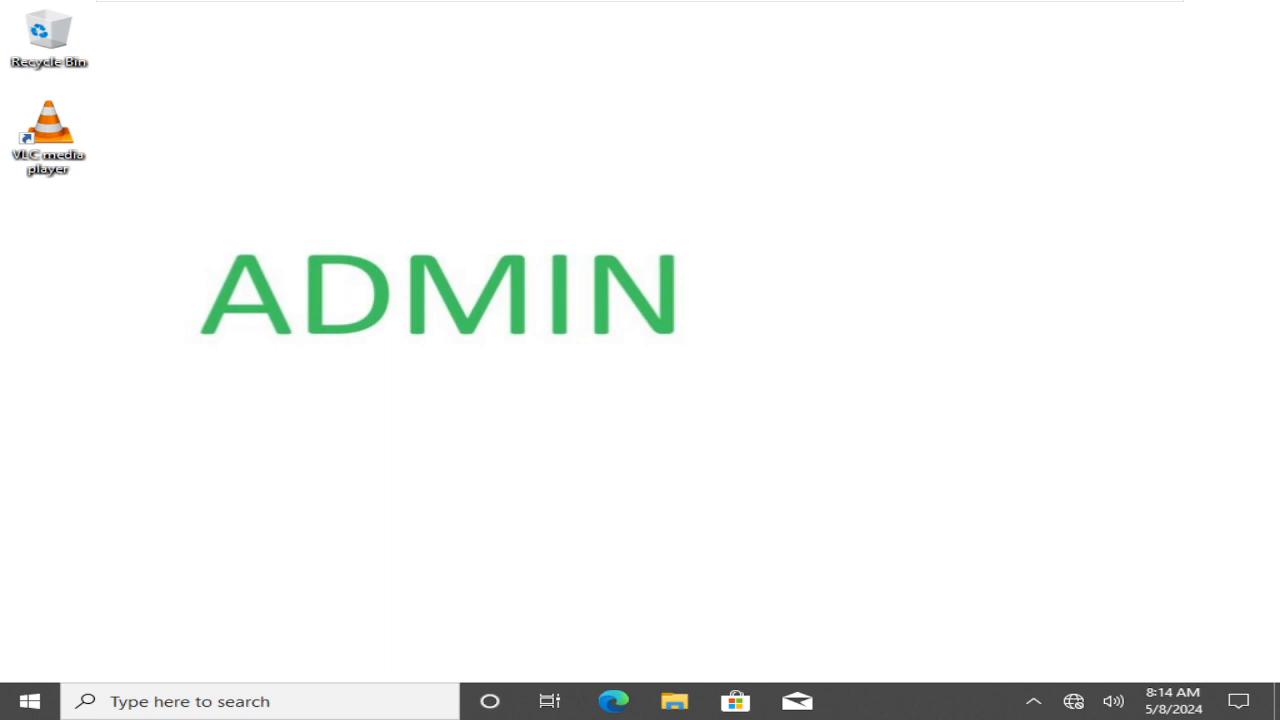
mouse_move(611, 9)
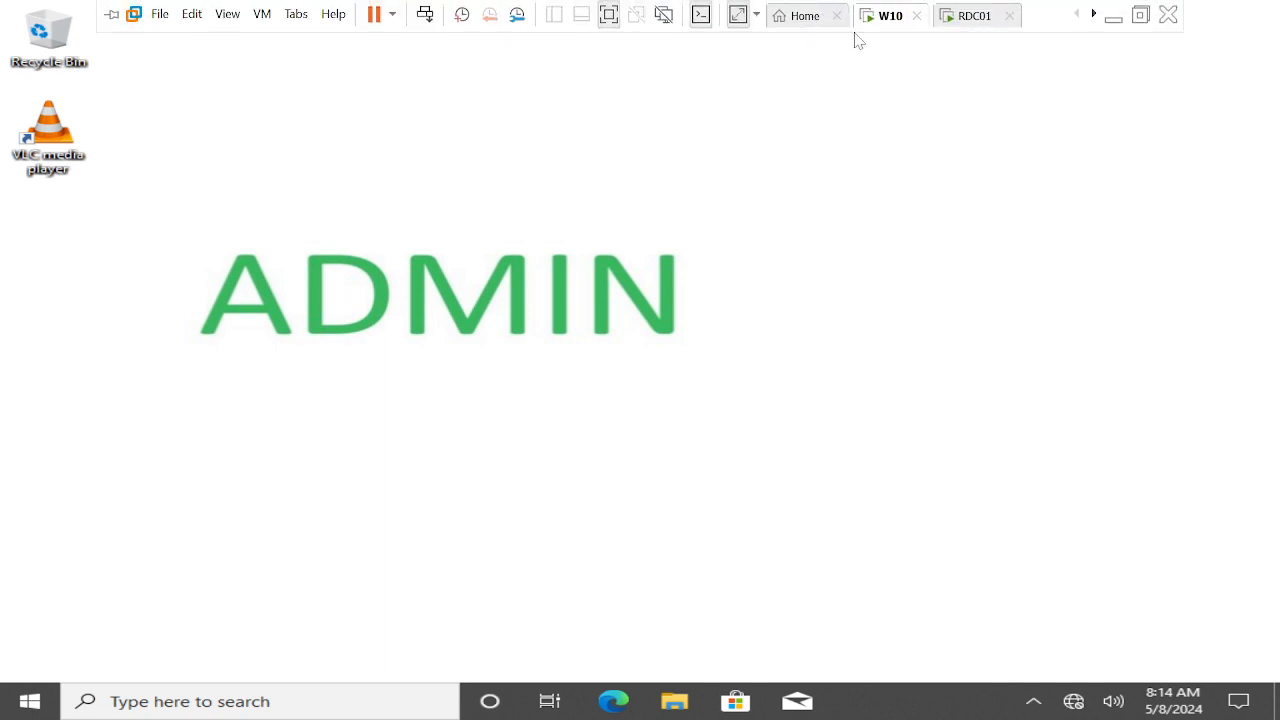
left_click(968, 18)
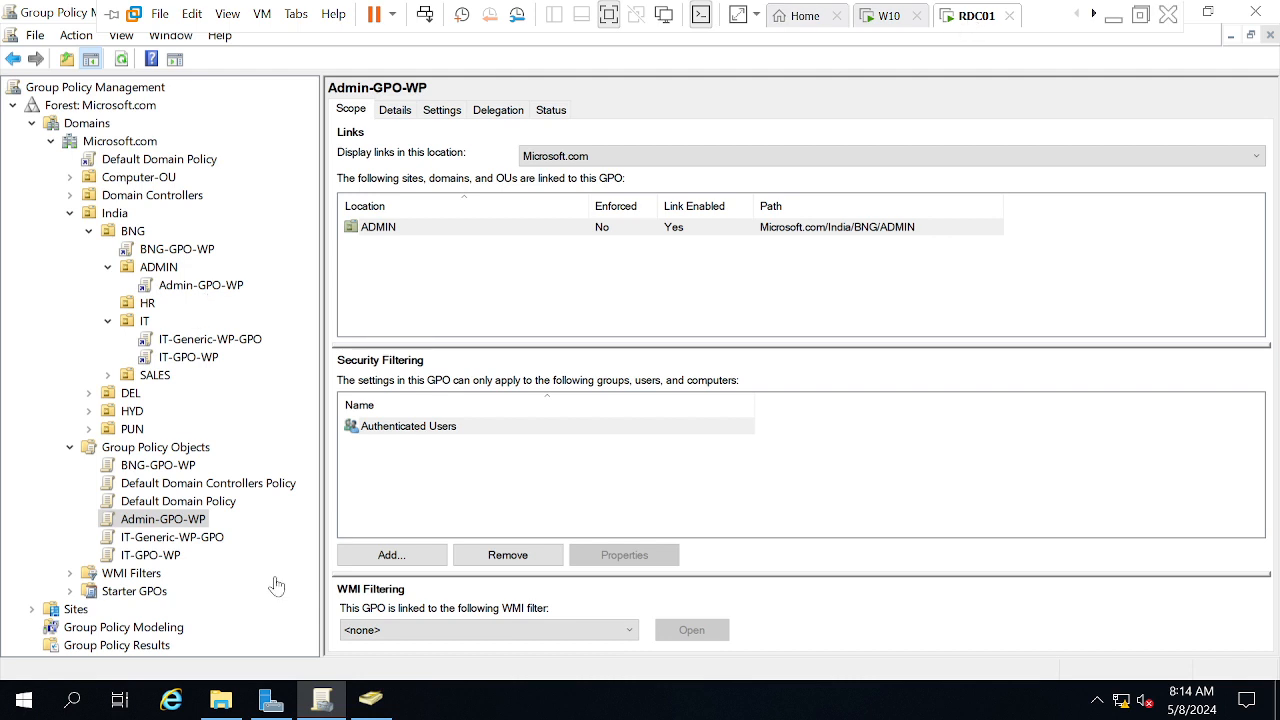
left_click(372, 700)
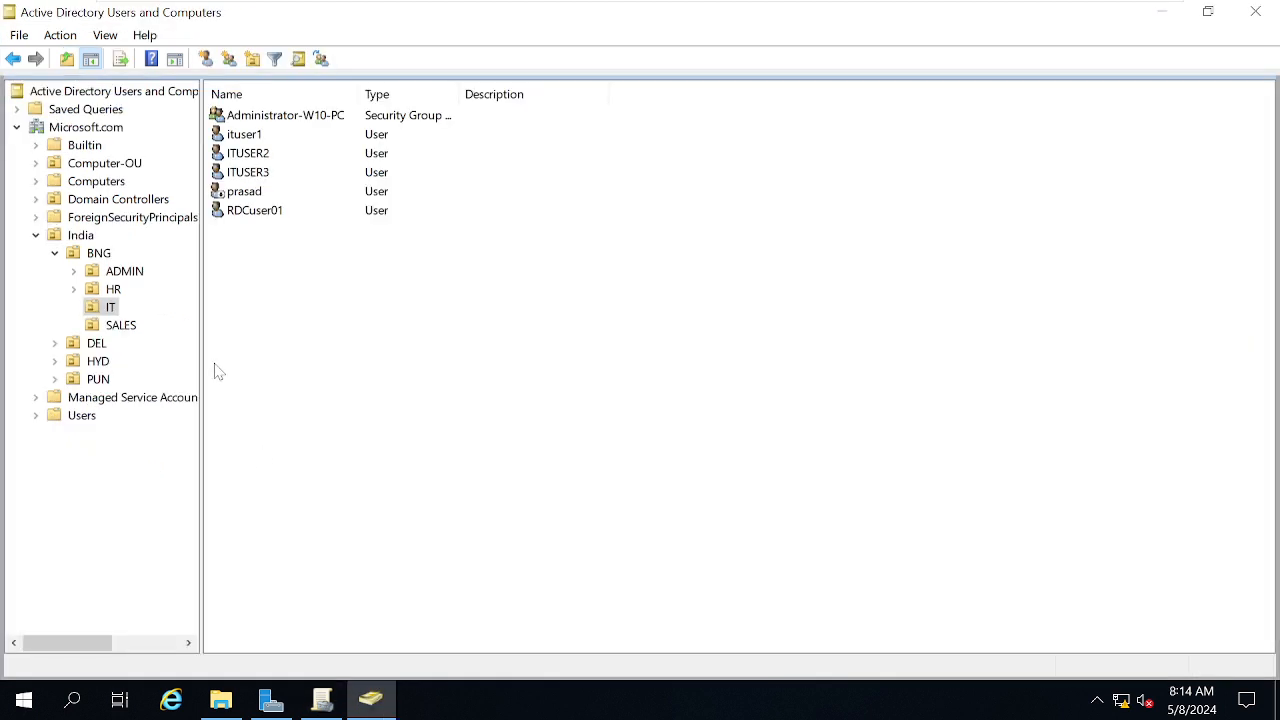
left_click(108, 273)
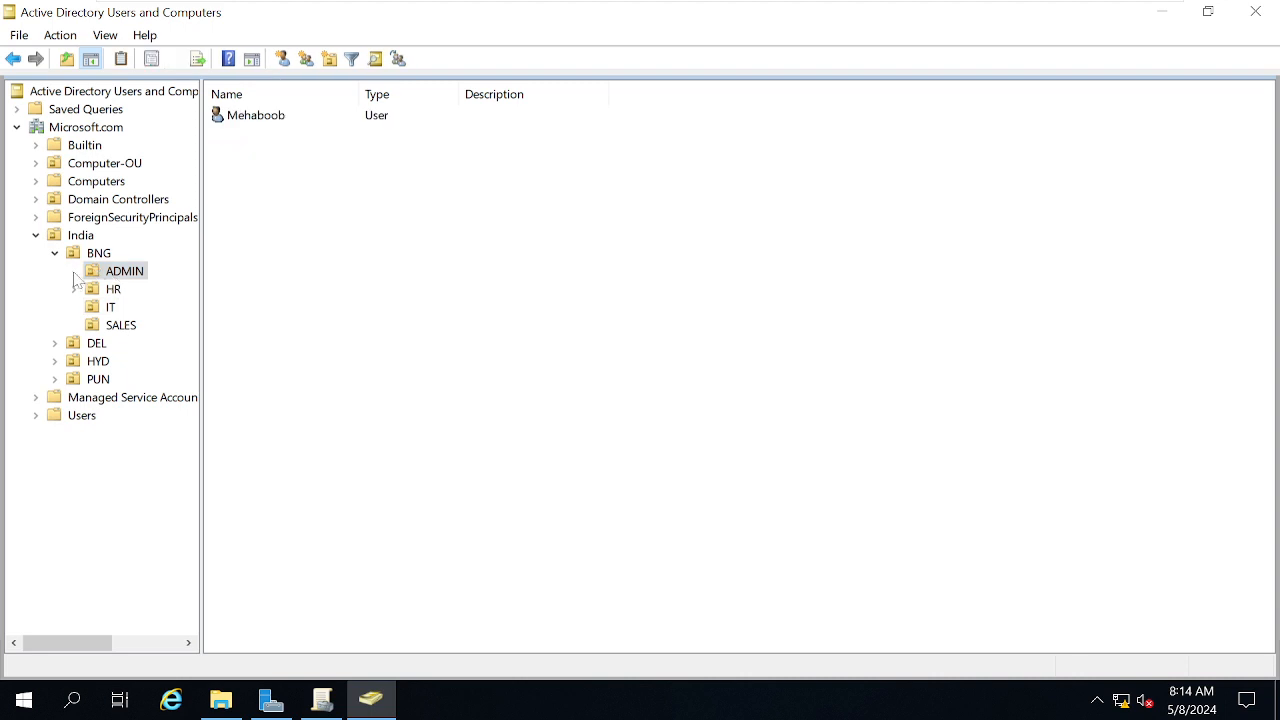
left_click(248, 120)
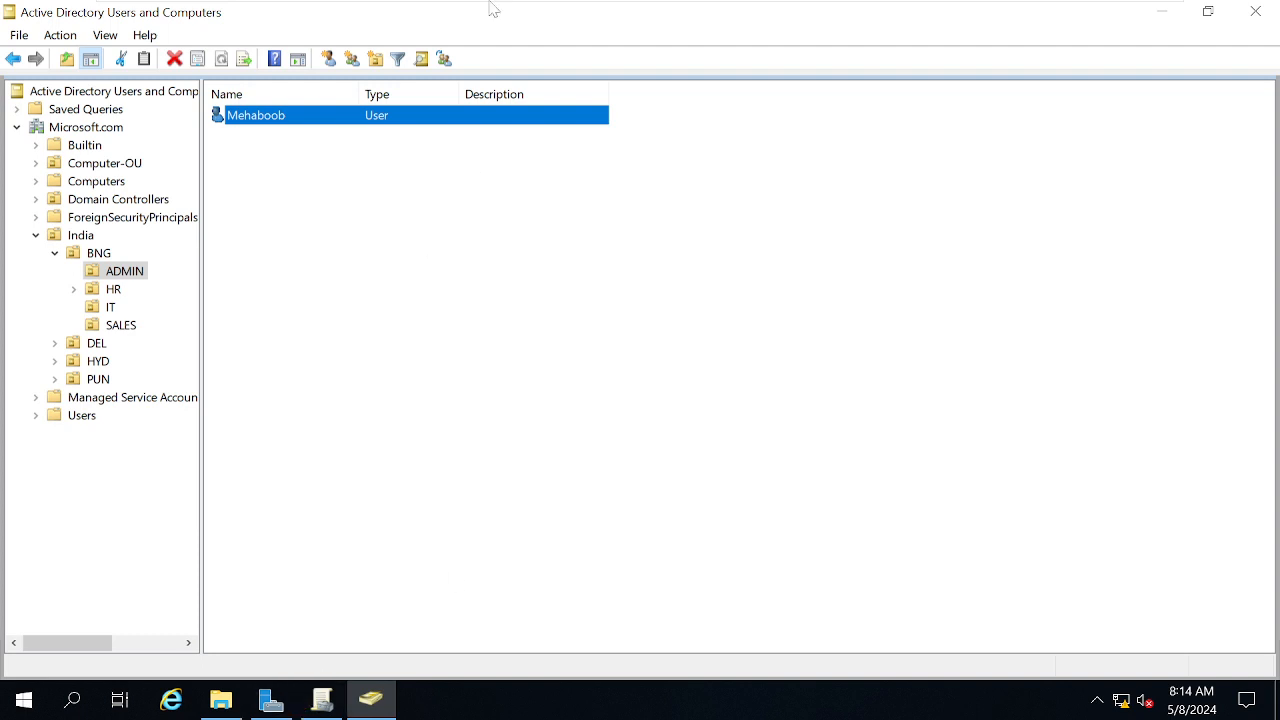
mouse_move(645, 3)
left_click(867, 20)
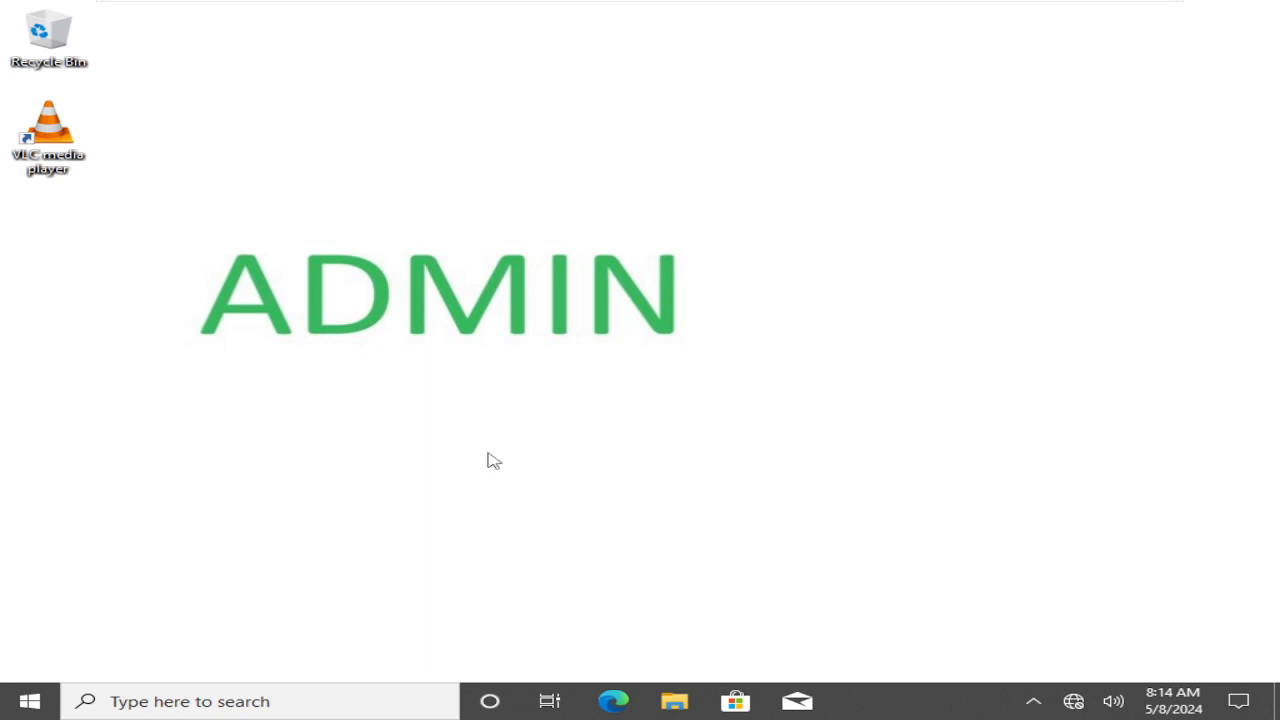
left_click(29, 705)
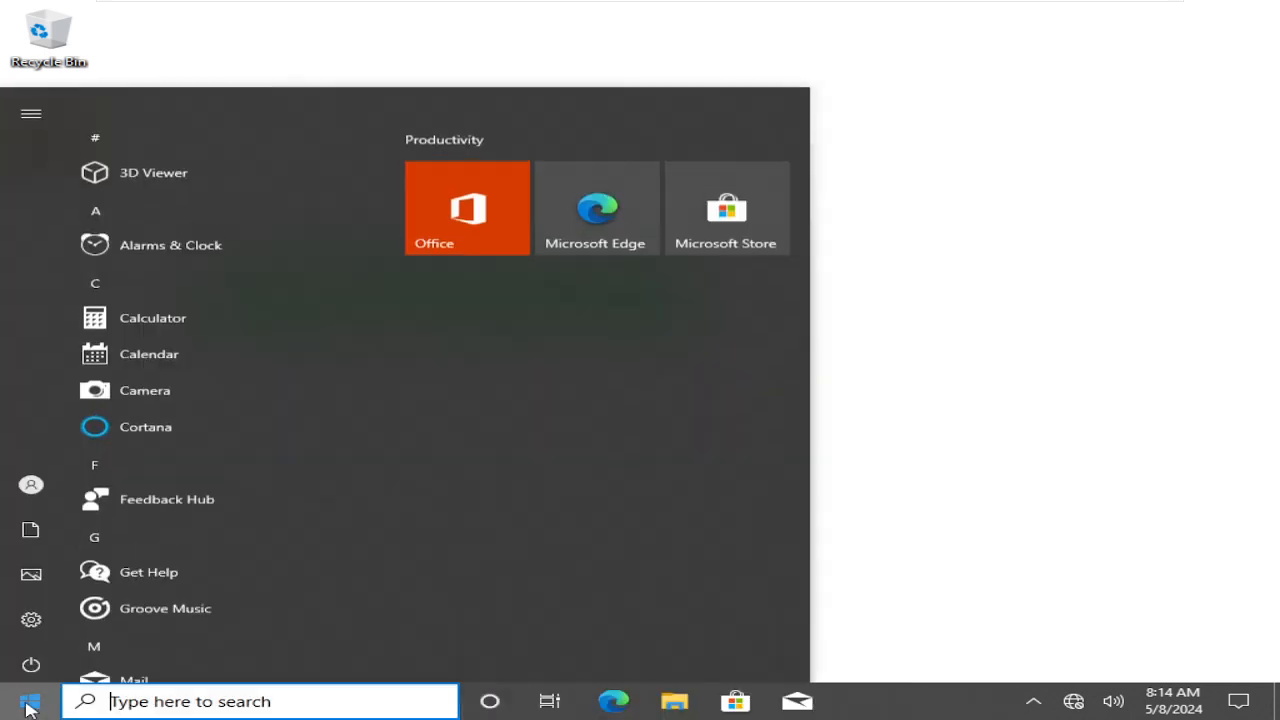
type("cmd")
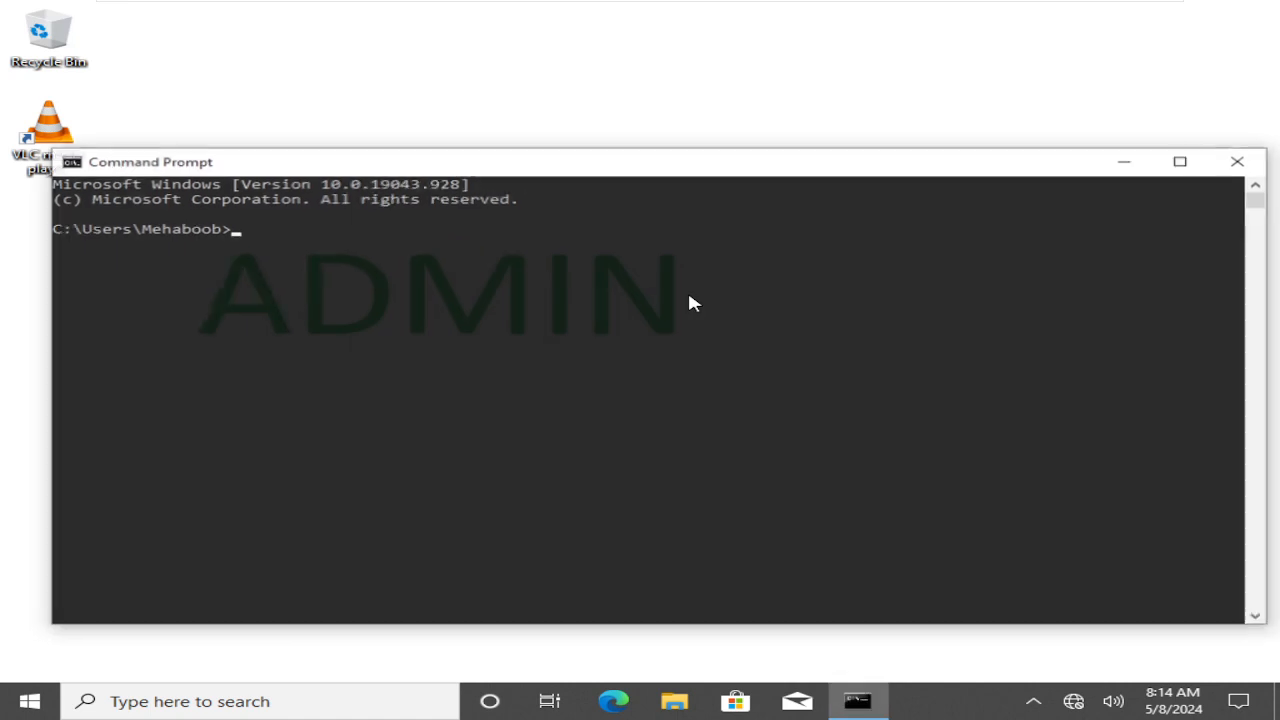
type("time")
key("Return")
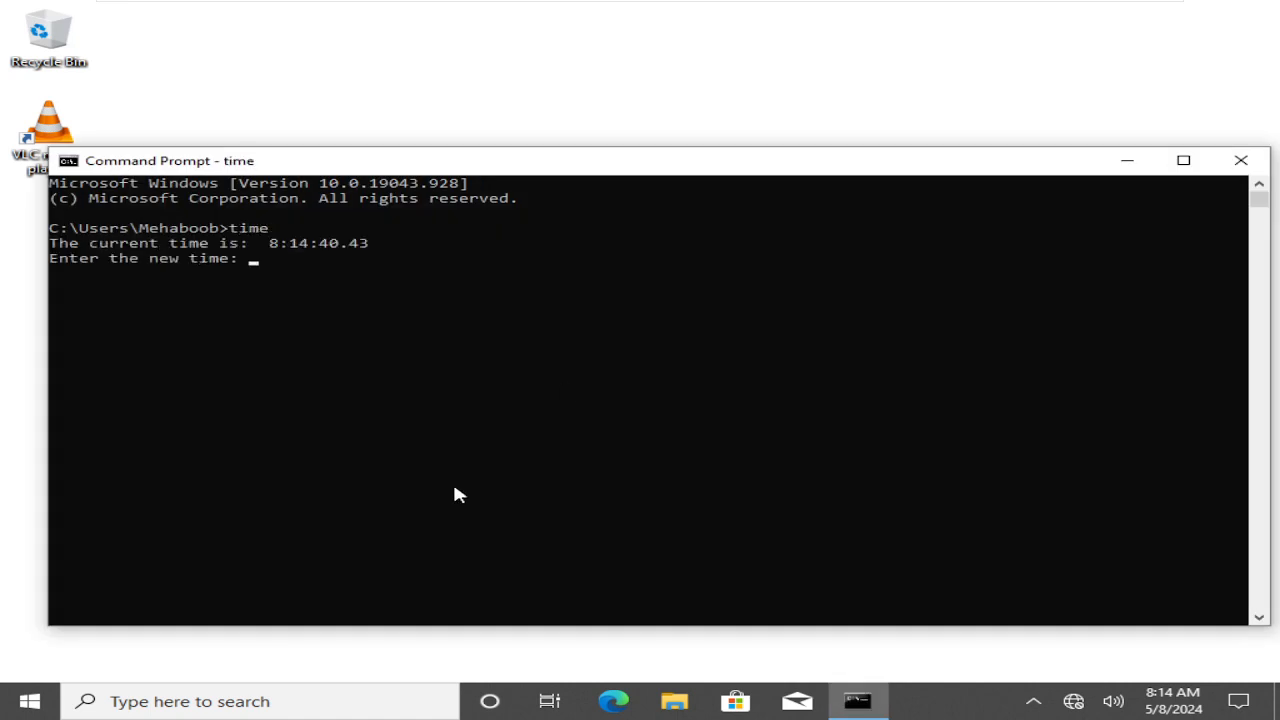
type("quit")
key("Return")
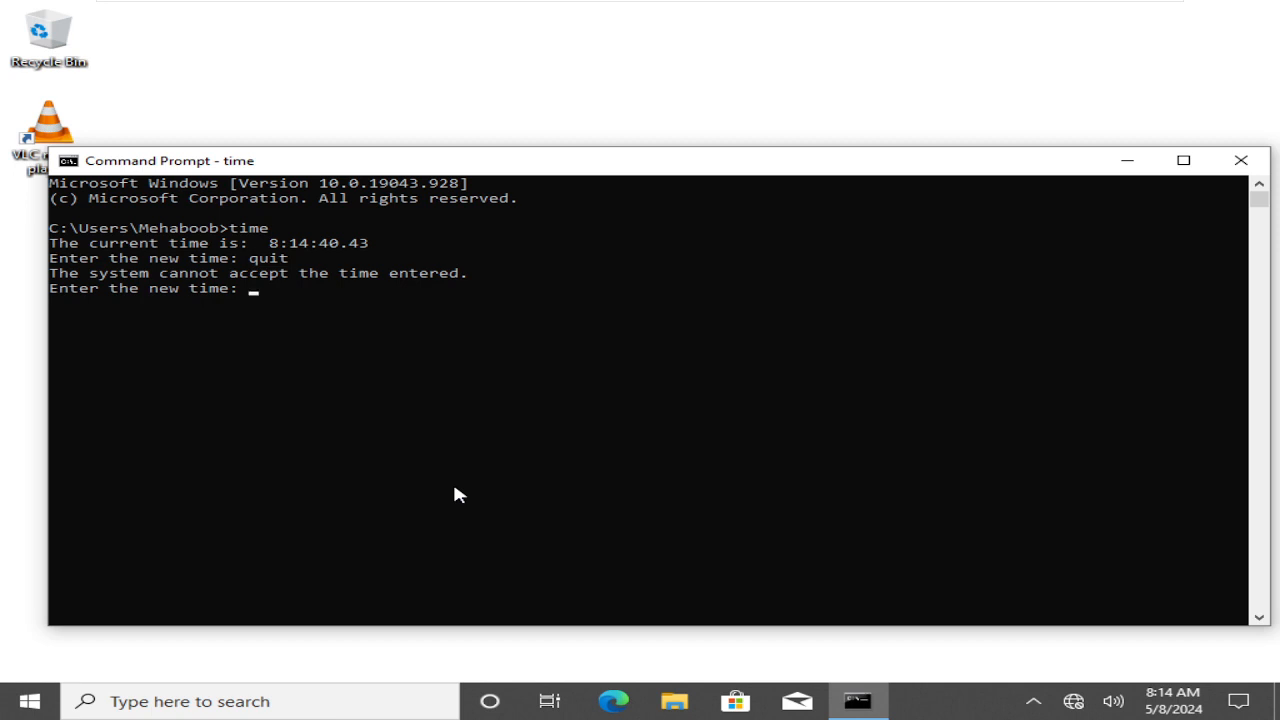
key("Return")
key("Return")
key("Return")
key("Return")
key("Return")
type("quit")
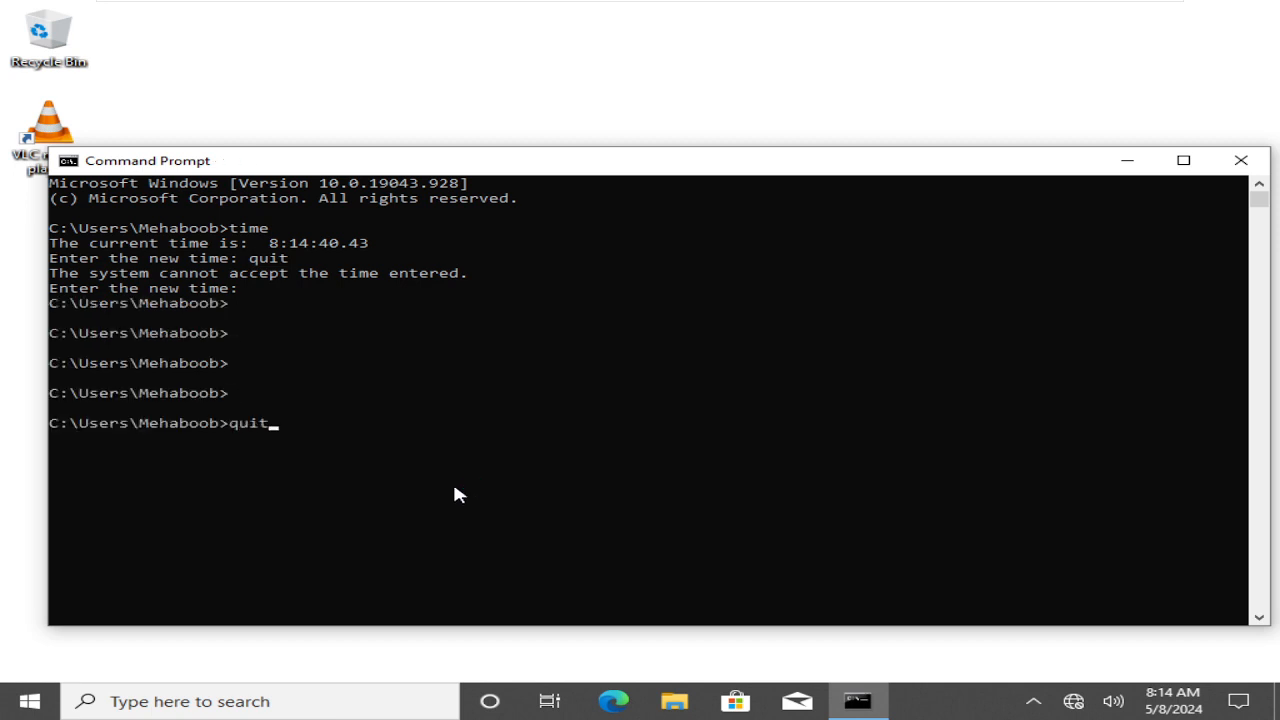
key("Return")
type("exit")
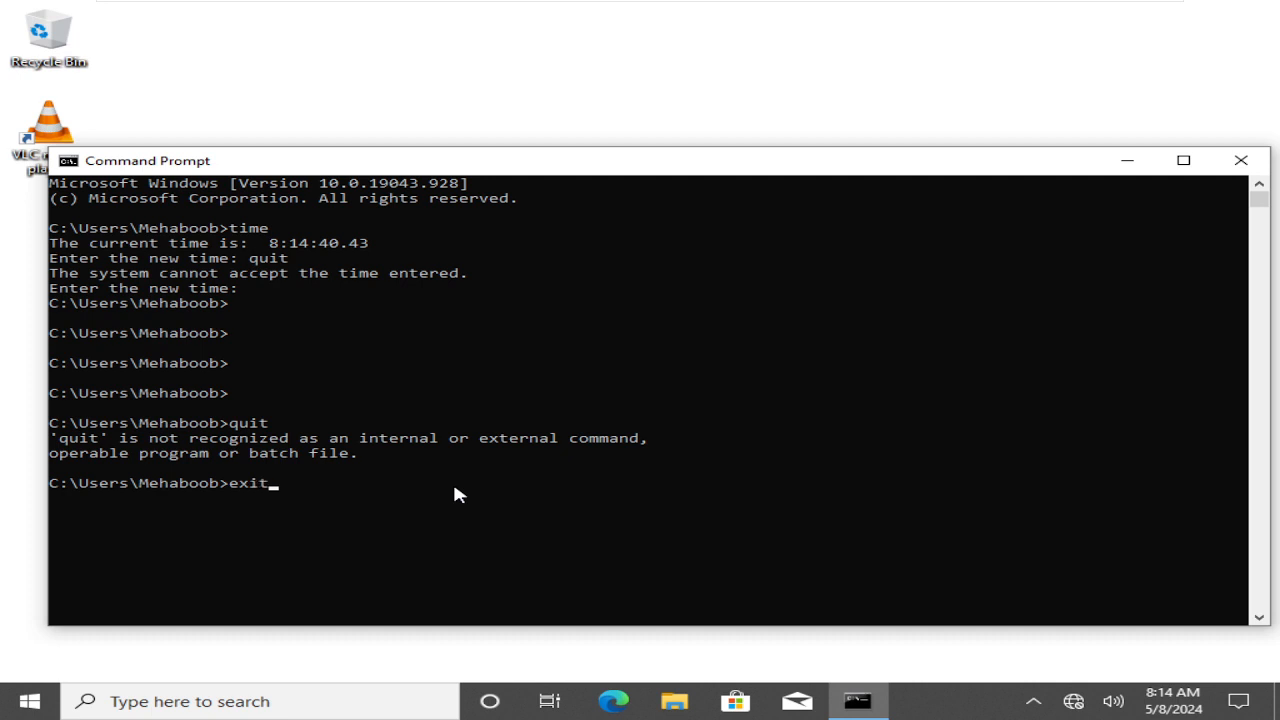
key("Return")
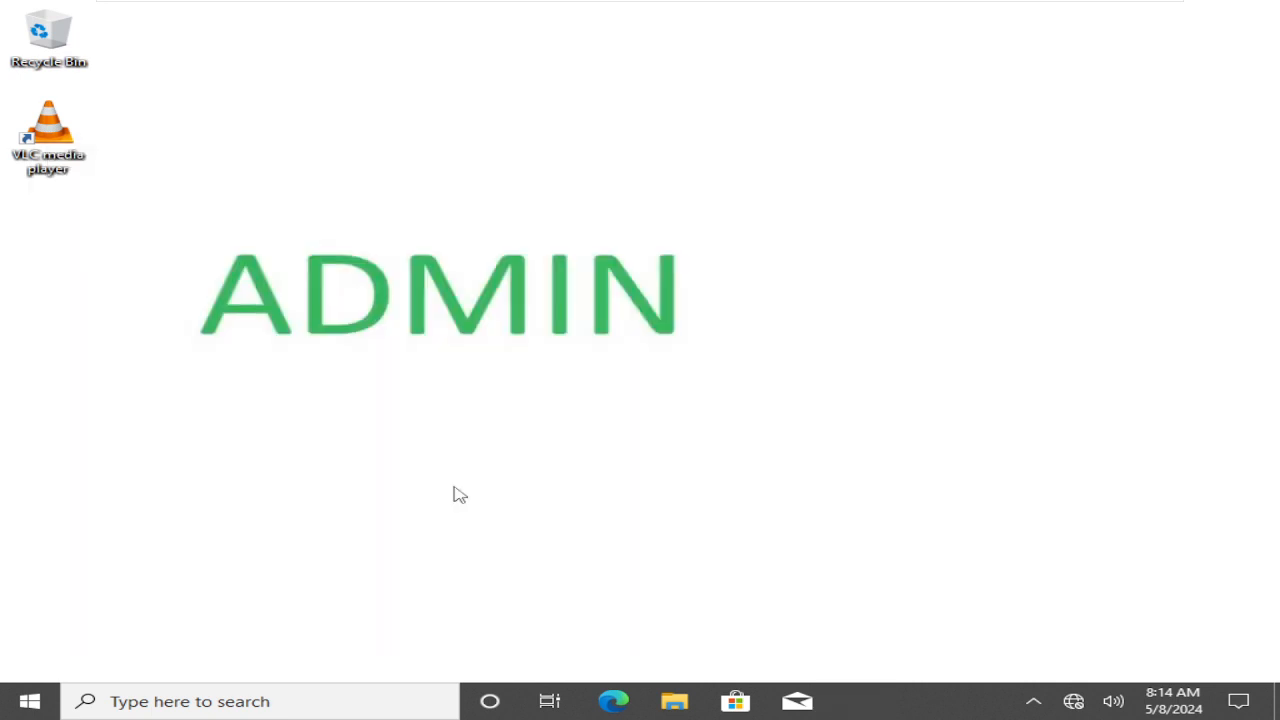
Leave VMware full screen and maximize the Chrome window showing the applied-GPO search results
mouse_move(537, 8)
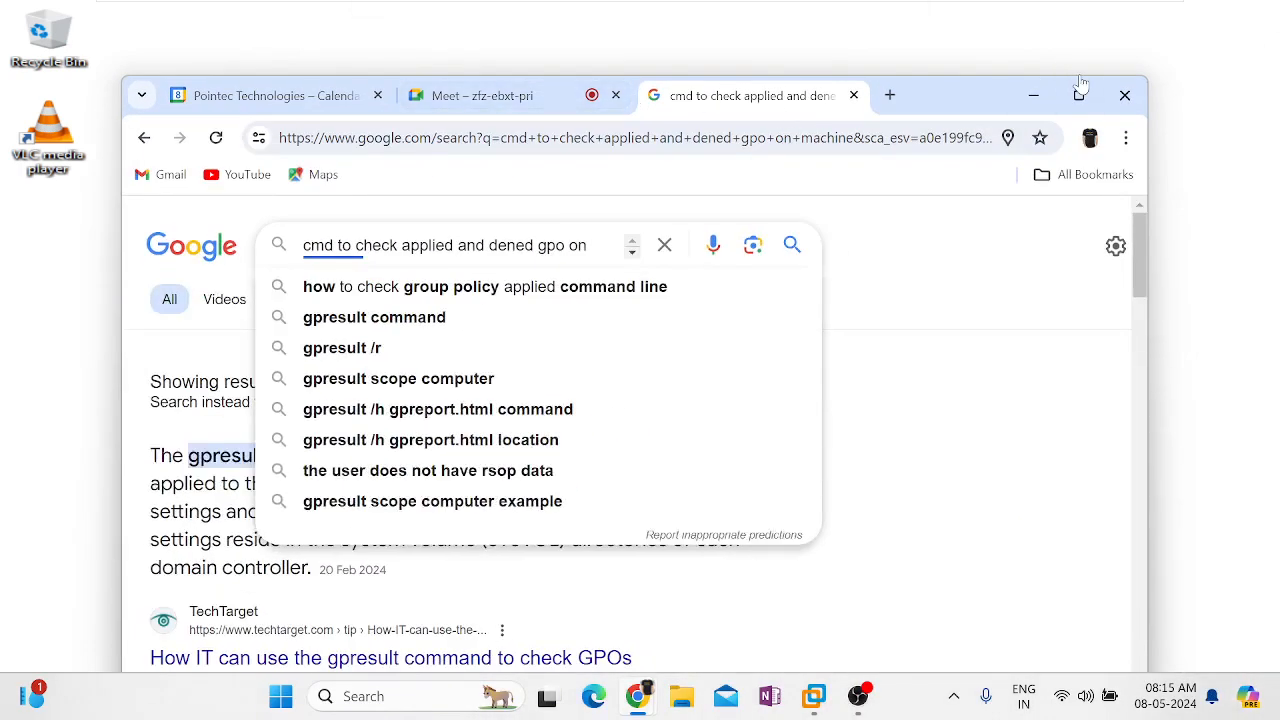
left_click(1080, 93)
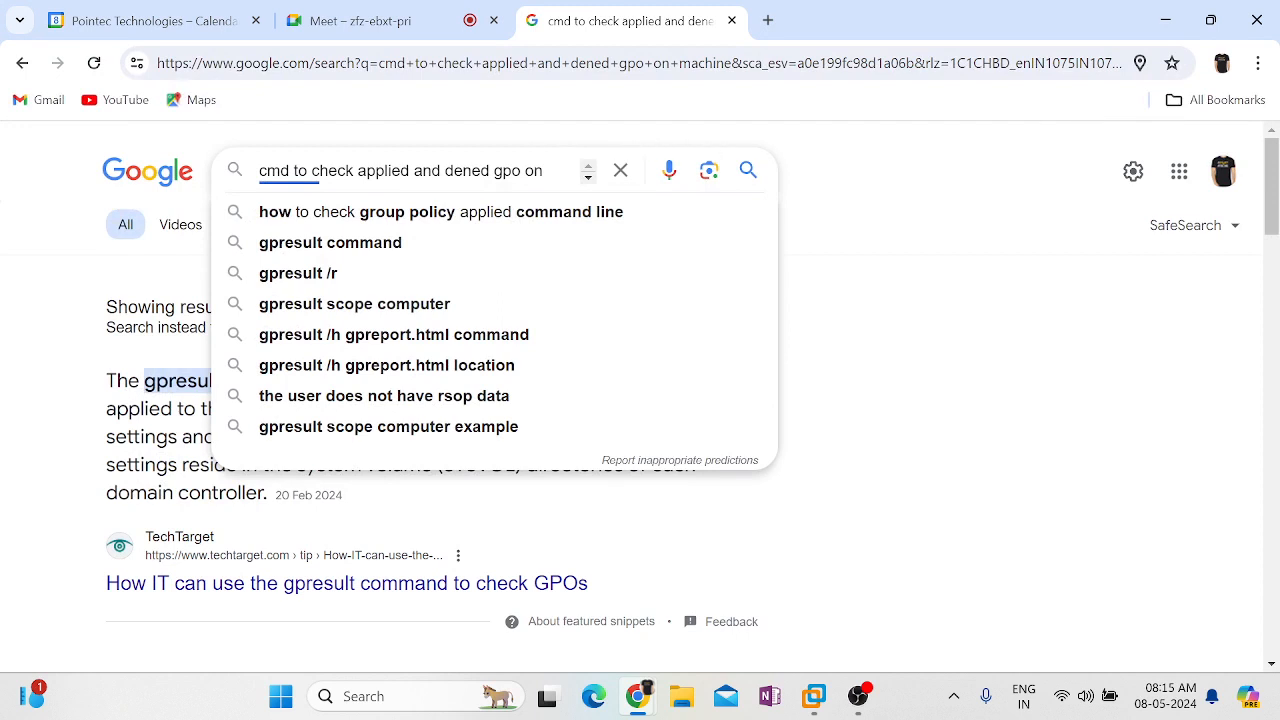
Search Google for 'how to disable CMD windows 10 via gpo step by step'
triple_click(480, 171)
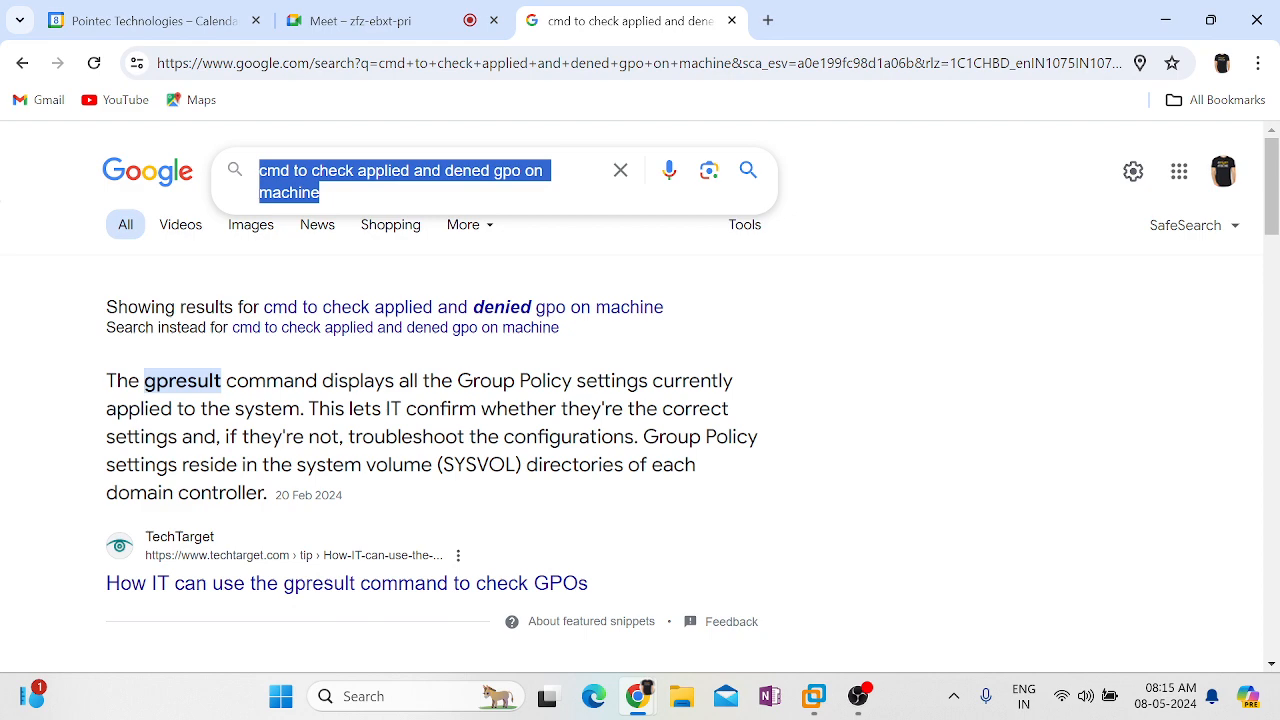
type("how to")
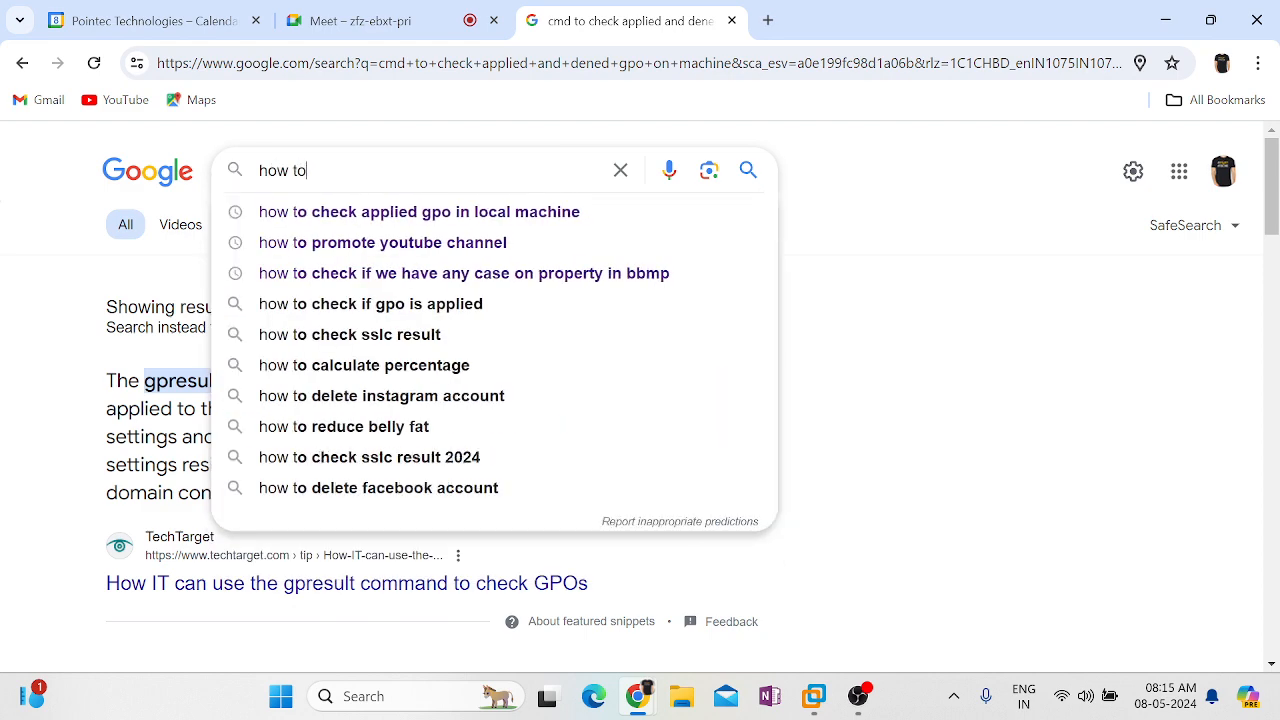
type(" disable")
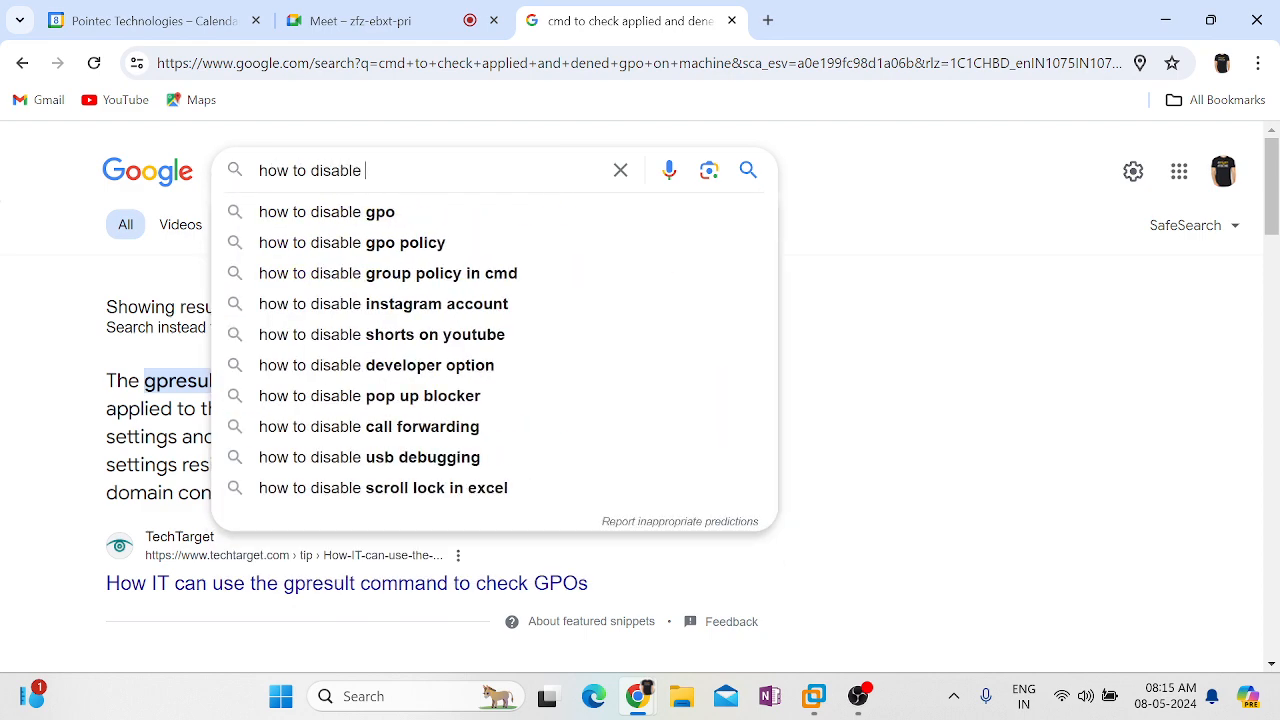
type(" CMD")
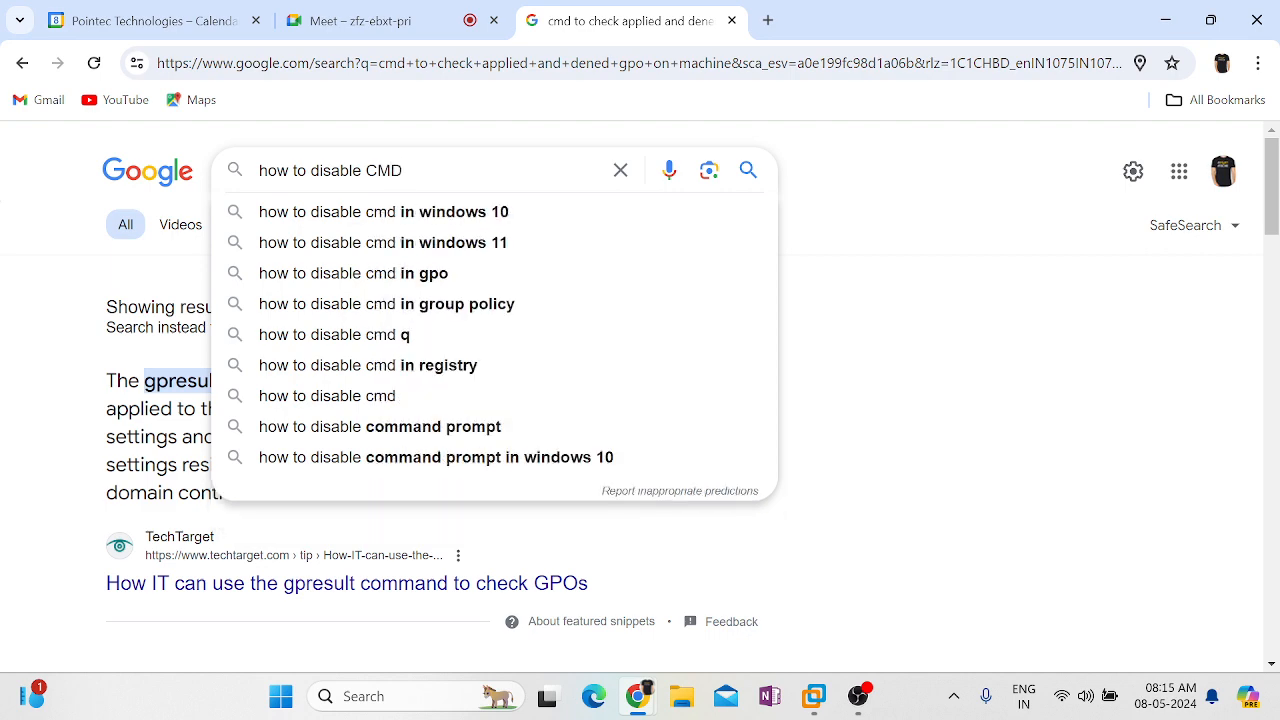
key("Down")
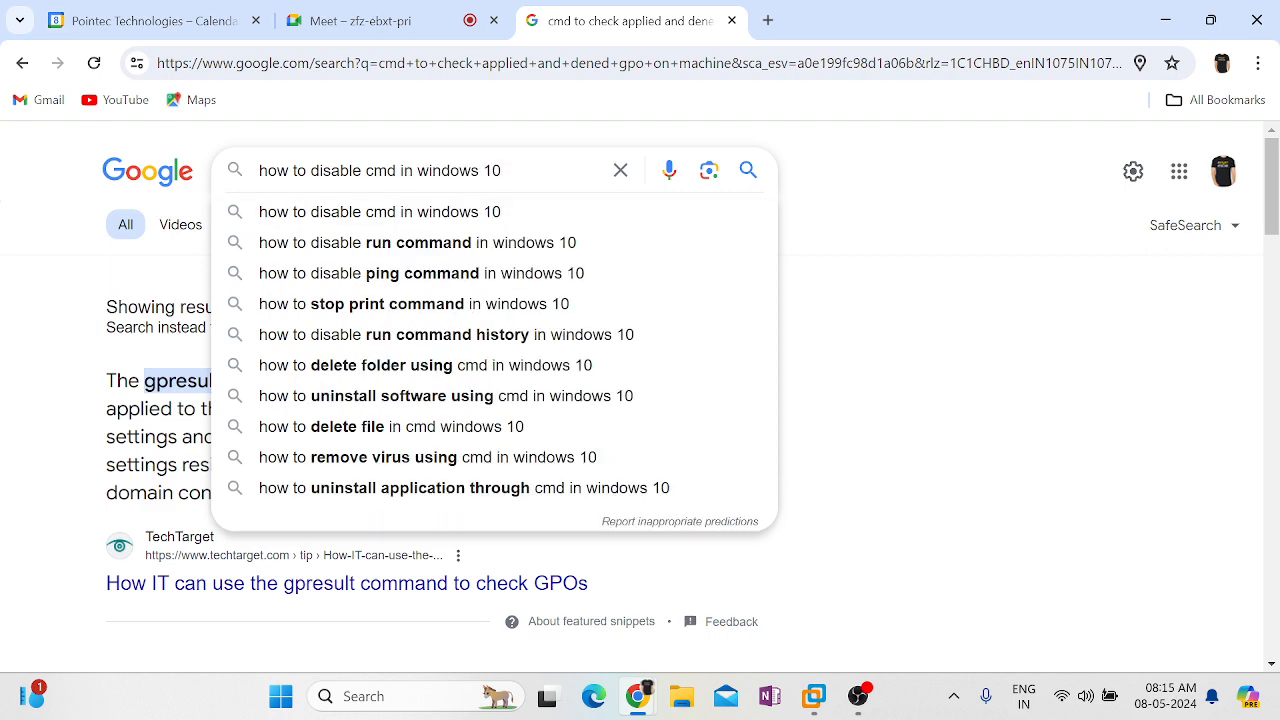
type("via")
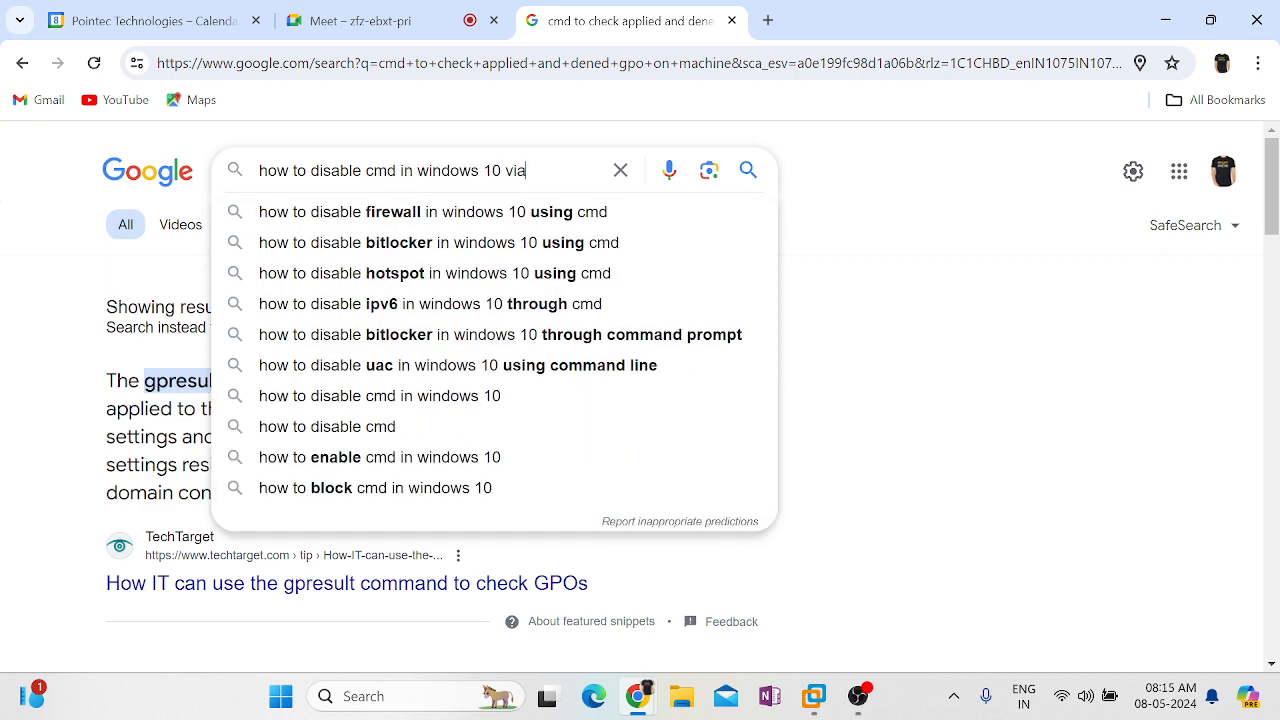
type(" gpo")
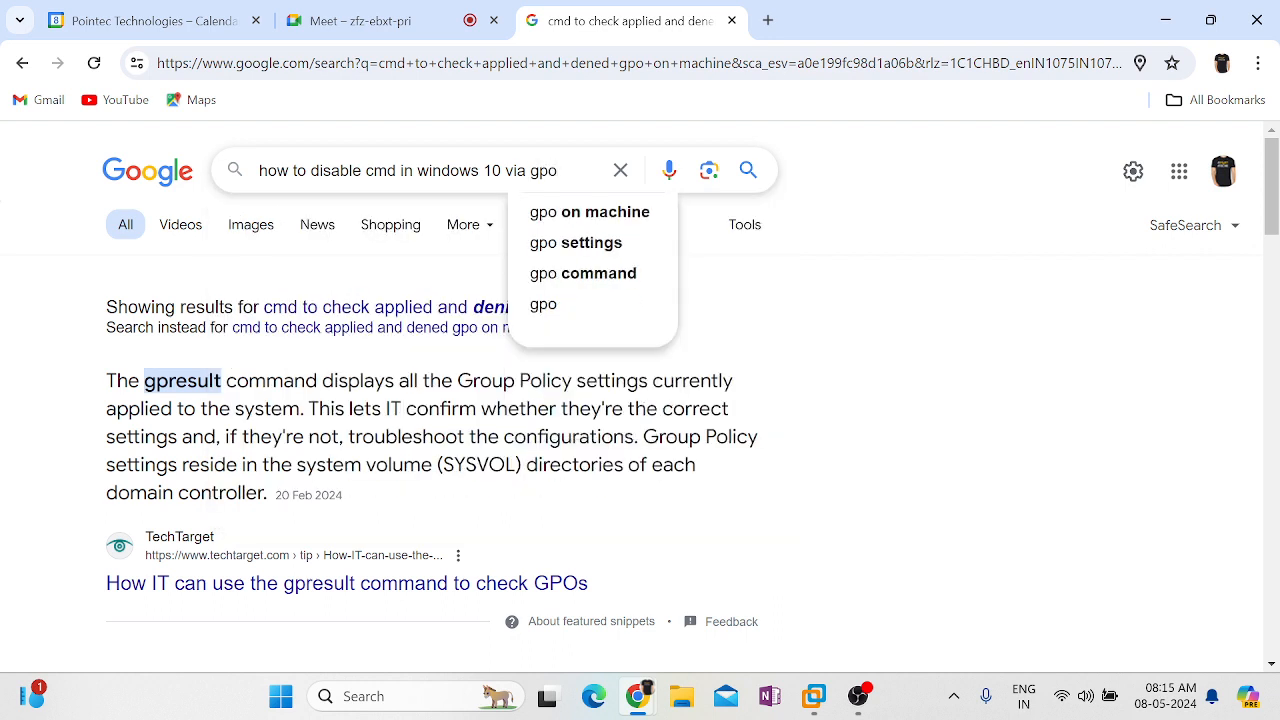
type(" step by ")
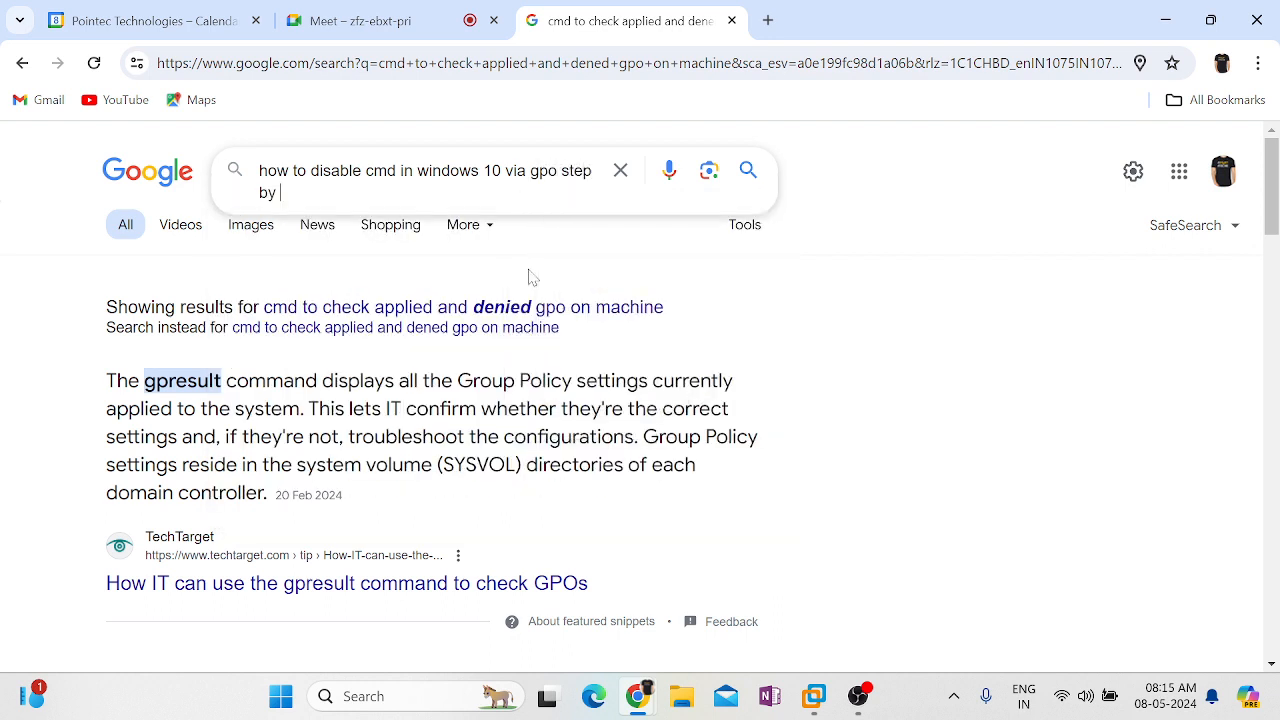
type("step")
key("Return")
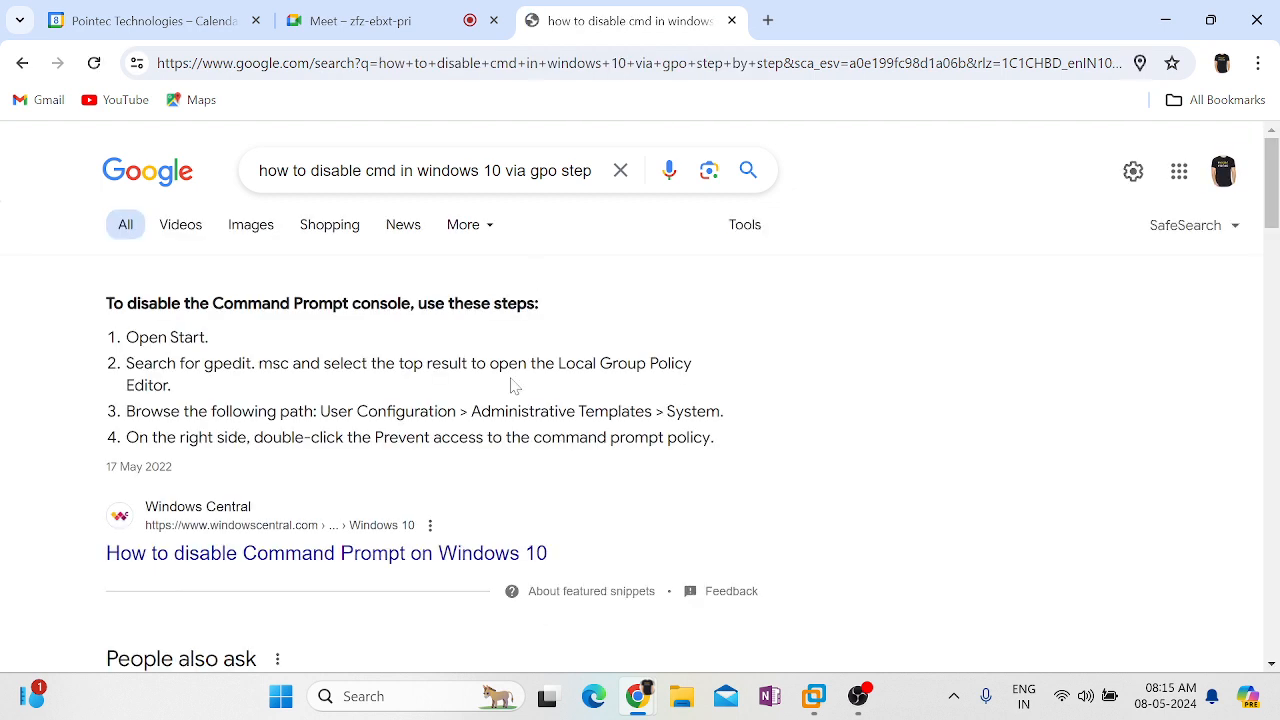
Open the Windows Central article and scroll to its Group Policy steps for disabling Command Prompt
left_click(243, 560)
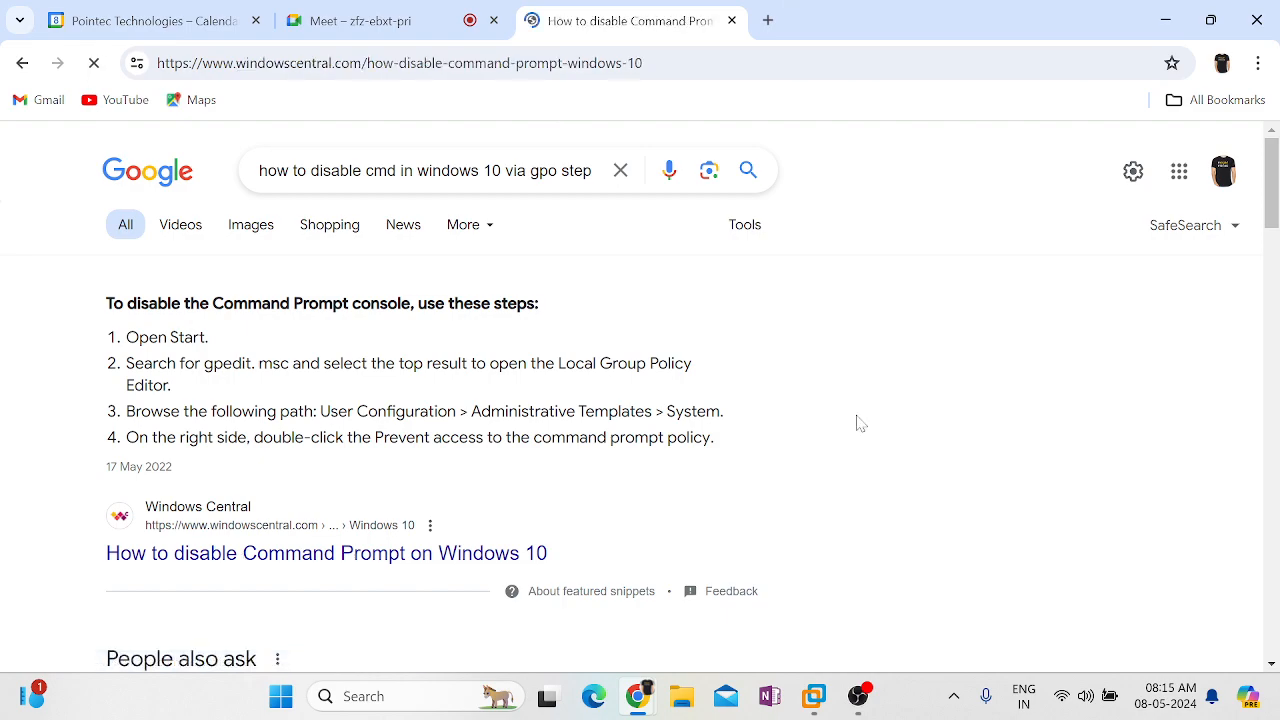
scroll(858, 423, "down", 7)
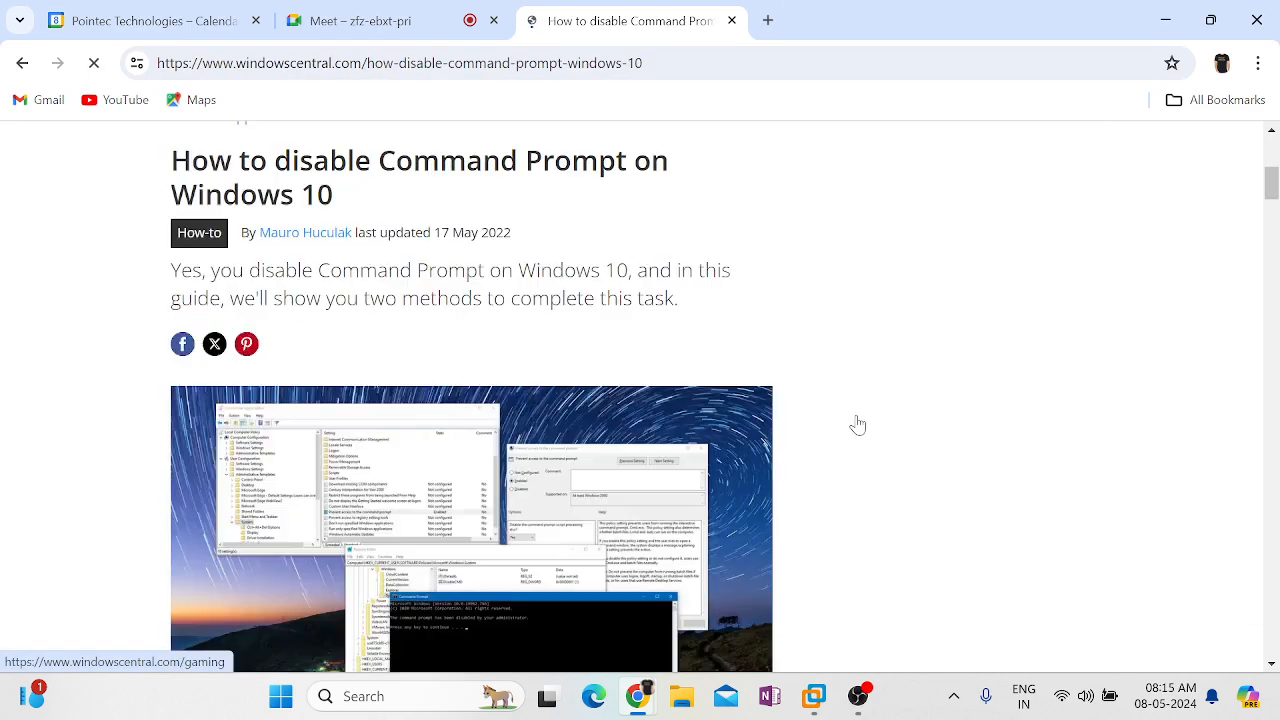
scroll(858, 423, "down", 10)
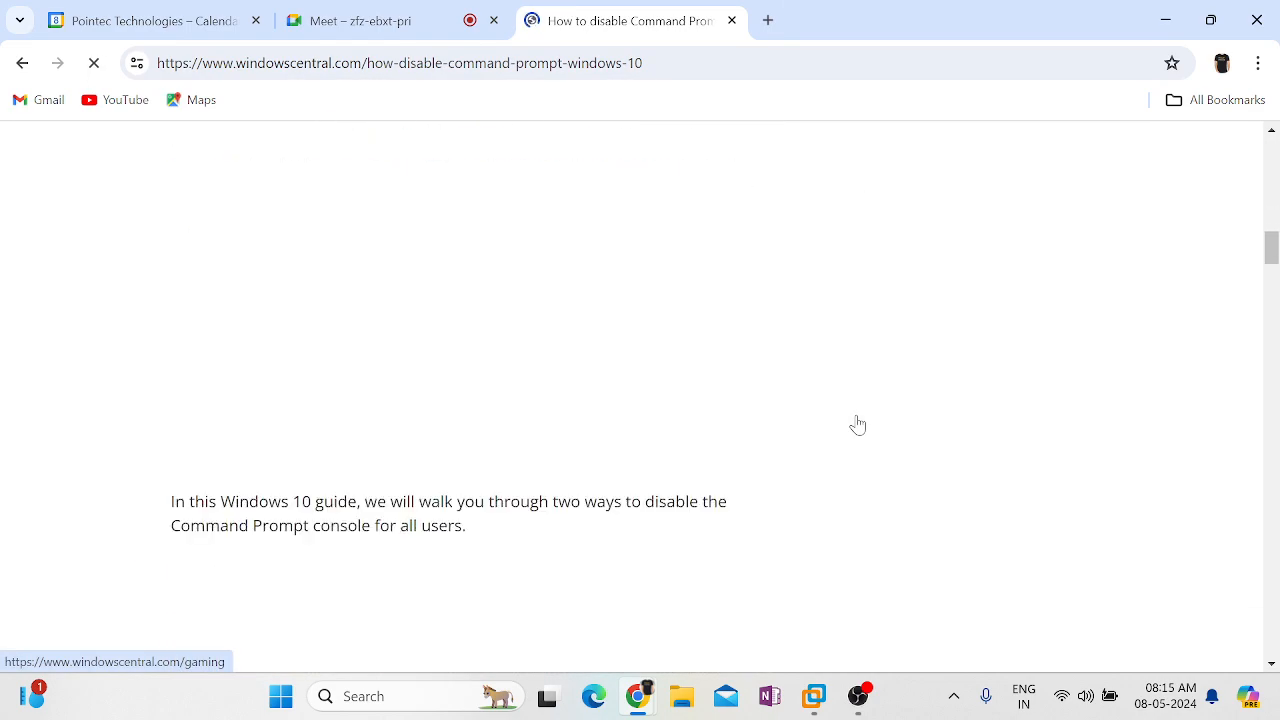
scroll(858, 423, "down", 10)
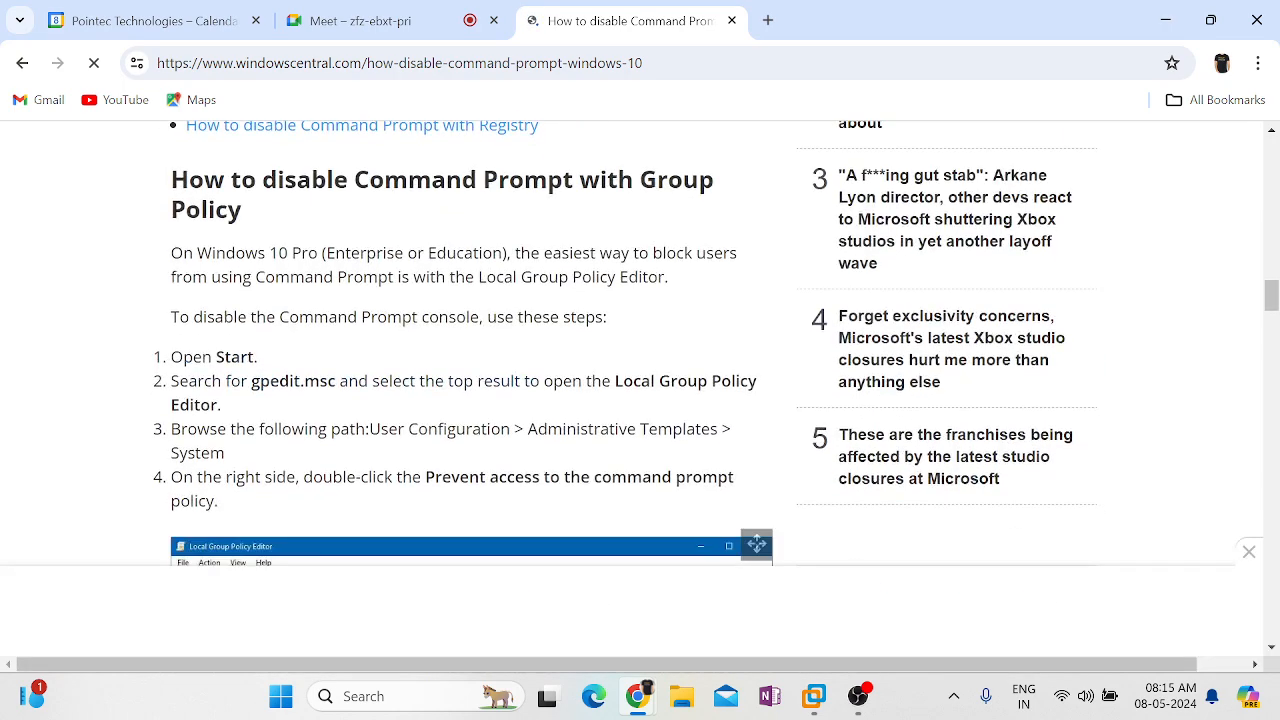
scroll(858, 423, "down", 1)
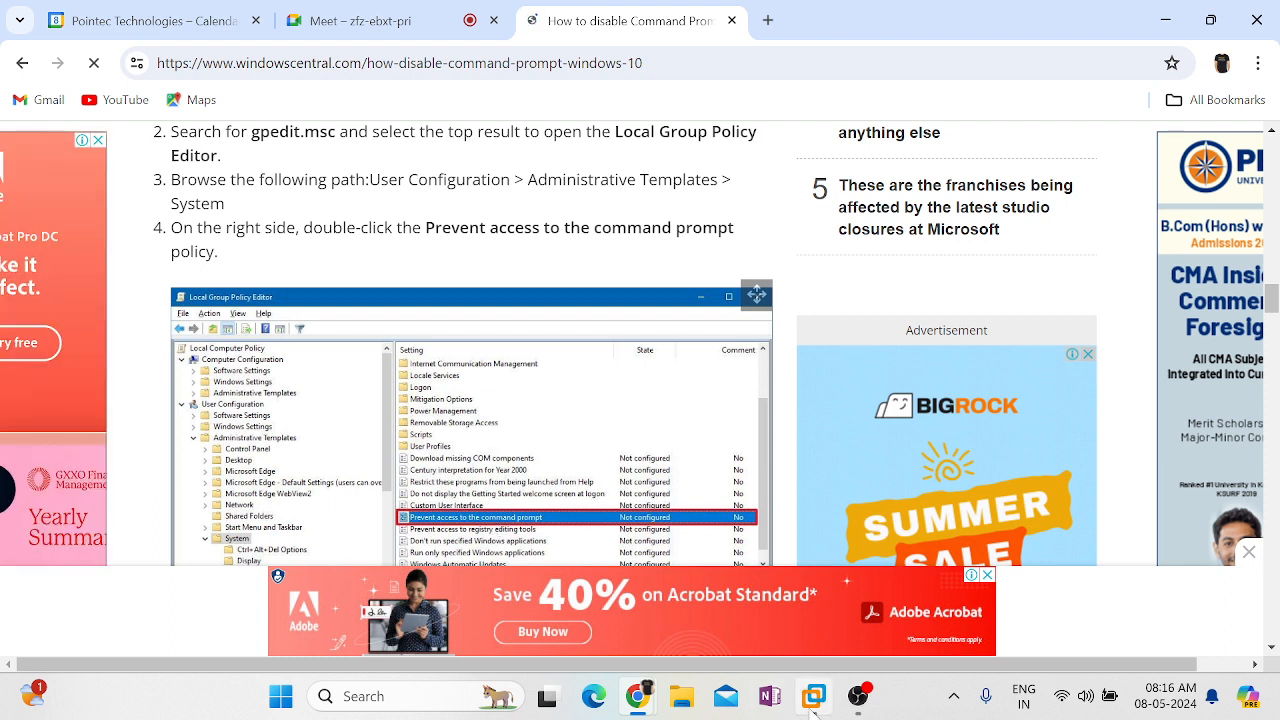
mouse_move(812, 703)
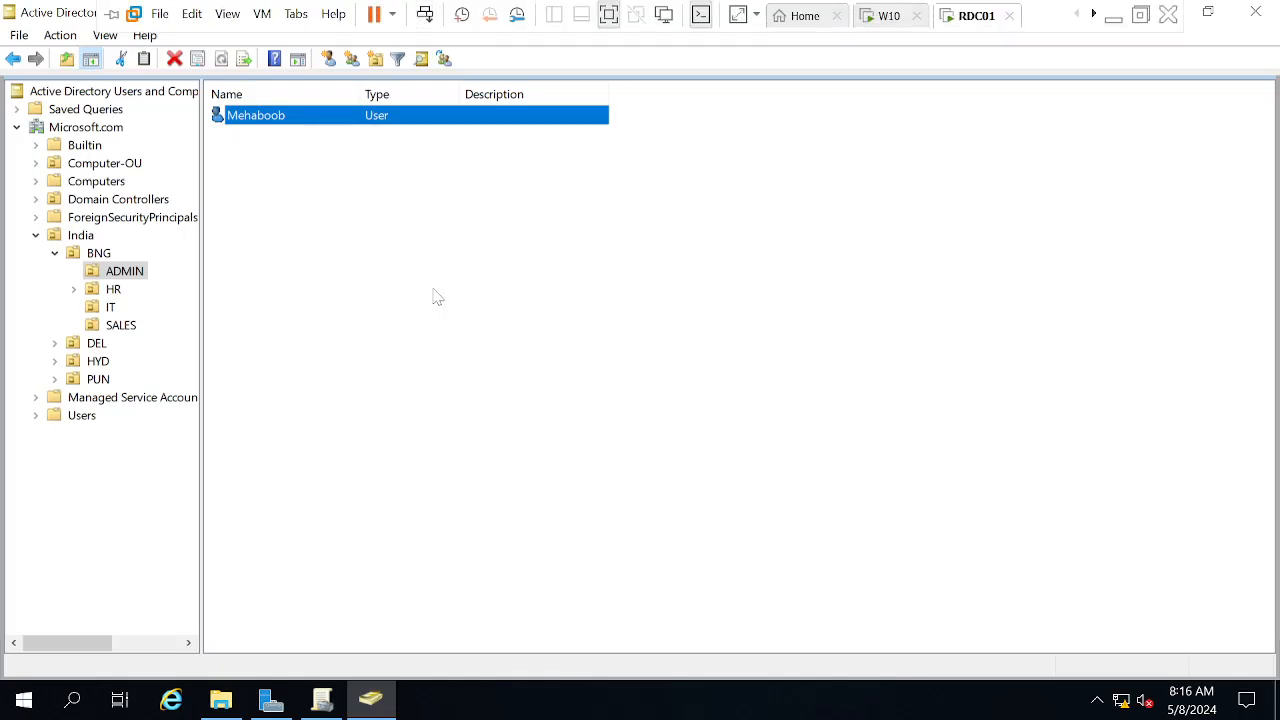
Open the Admin-GPO-WP link under ADMIN in Group Policy Management Editor
left_click(320, 702)
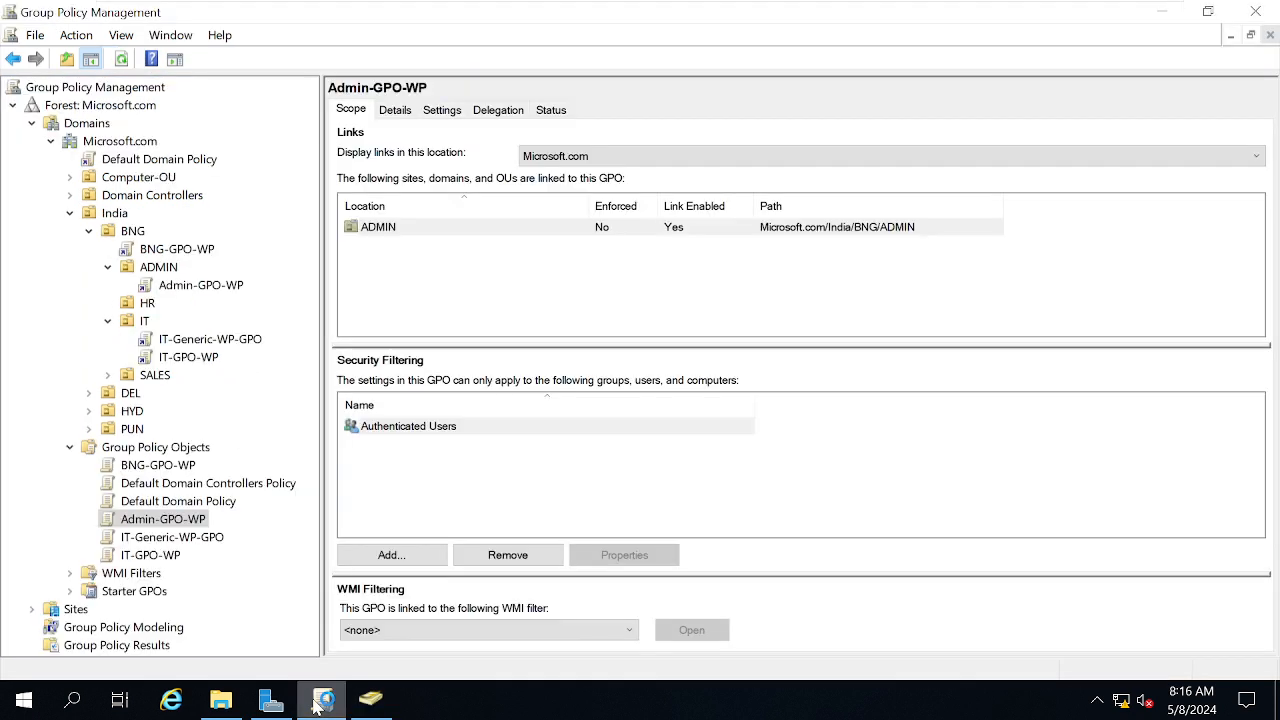
left_click(178, 287)
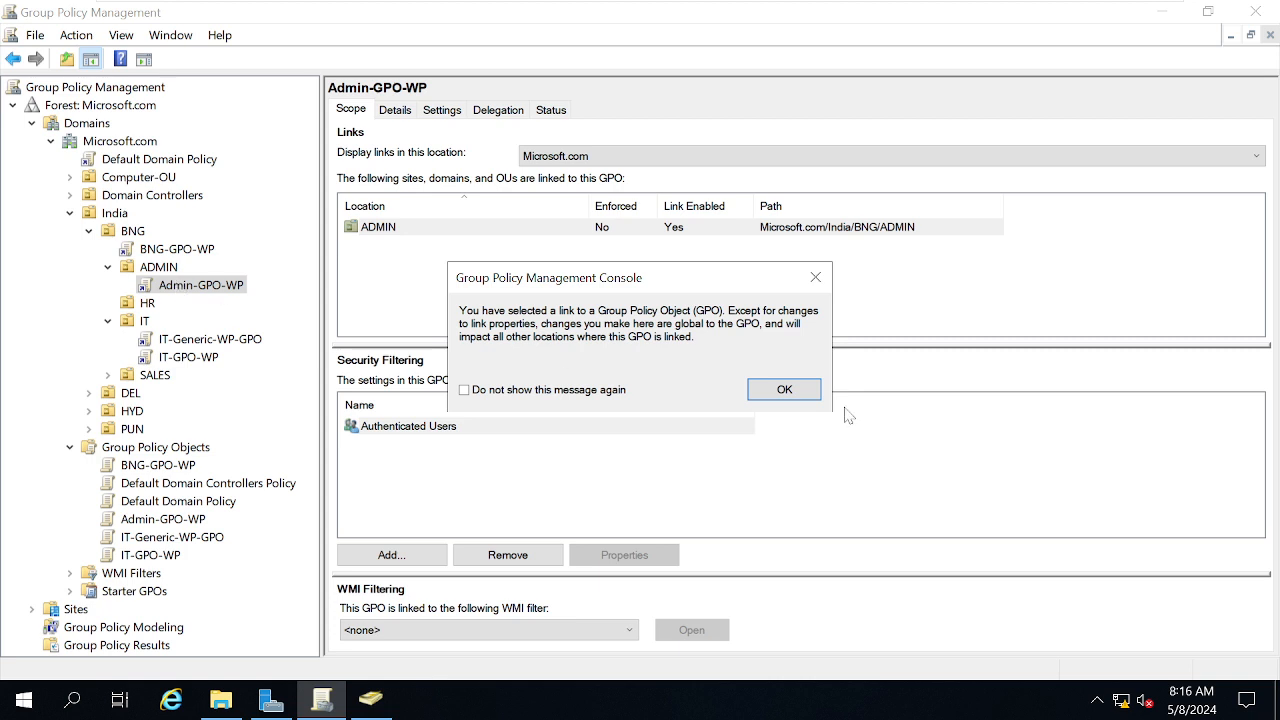
left_click(797, 391)
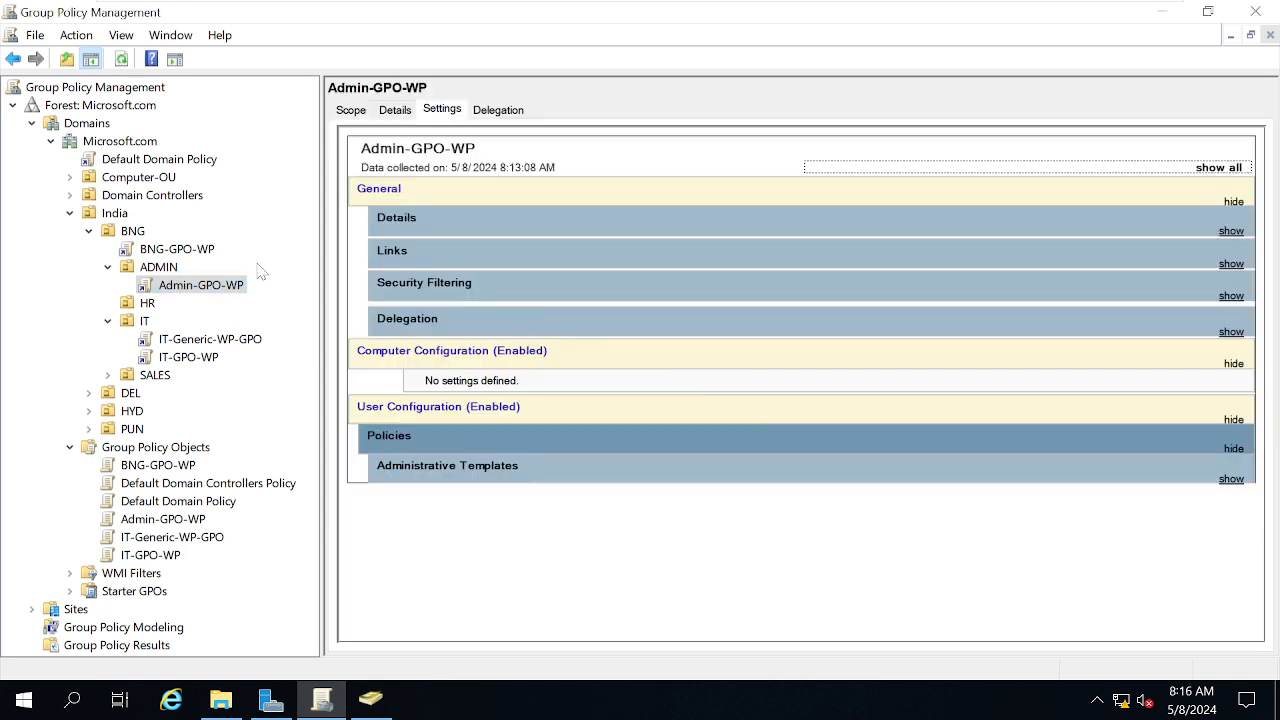
right_click(203, 297)
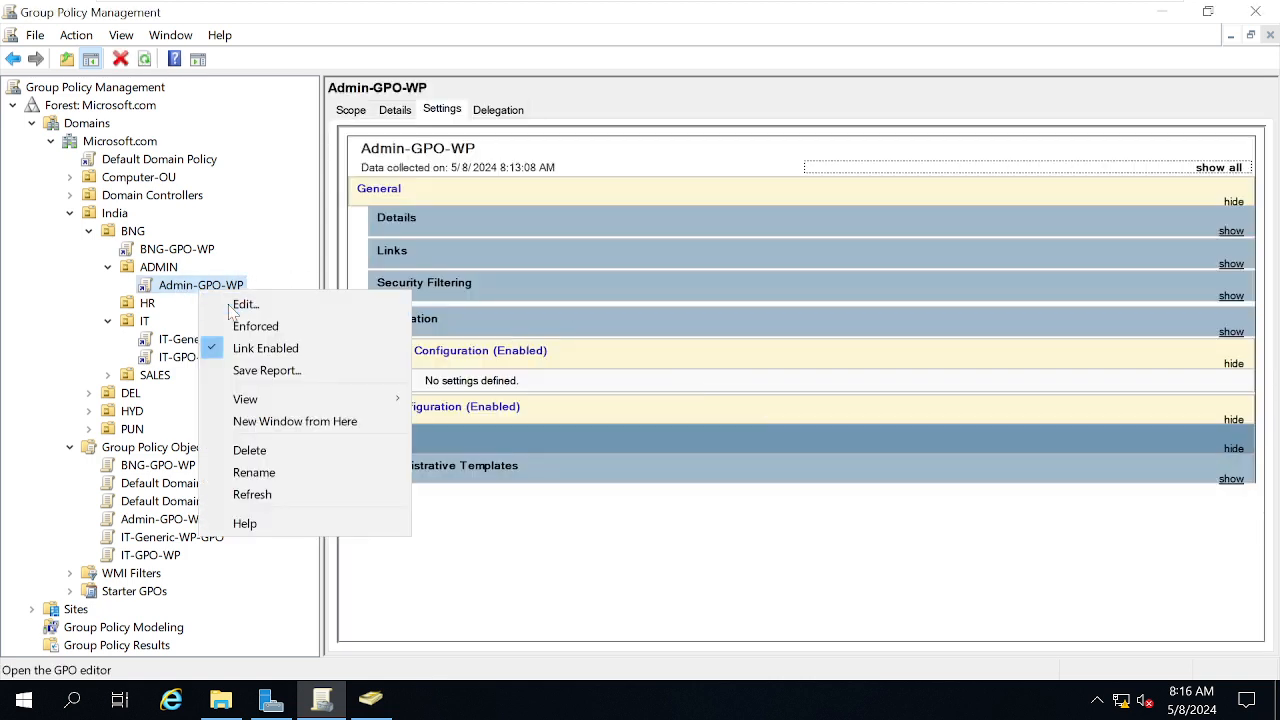
left_click(240, 304)
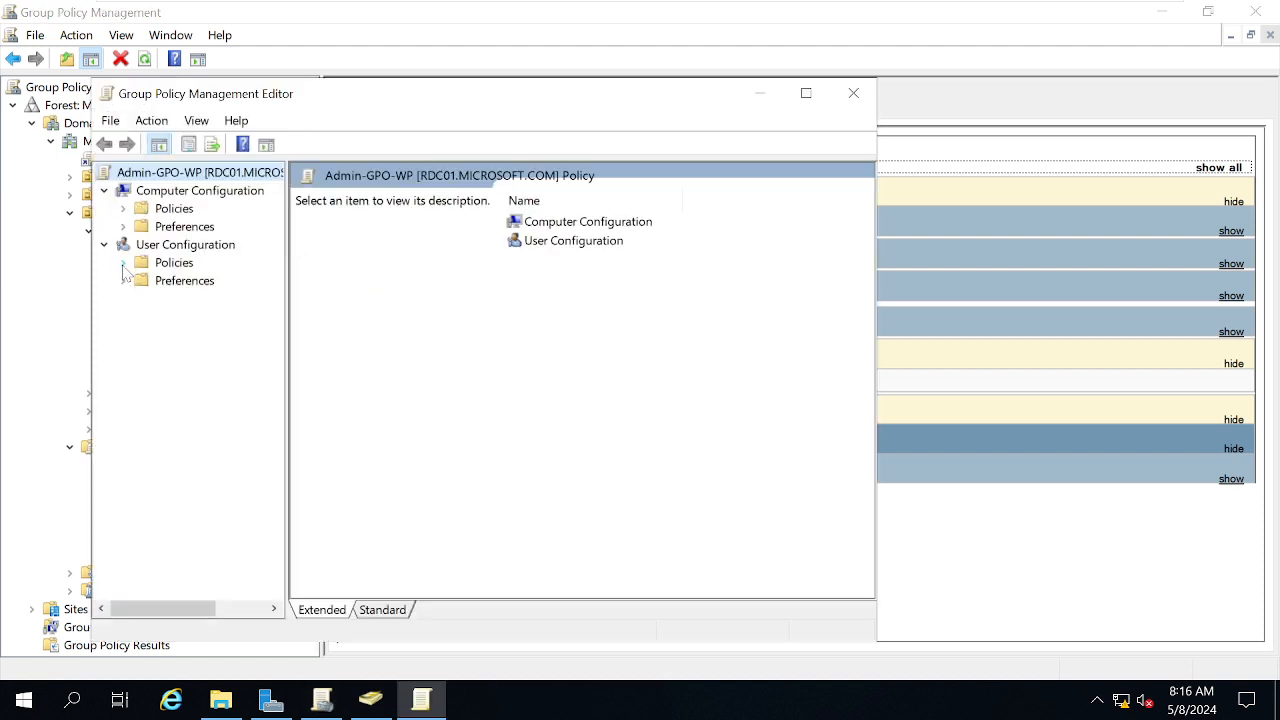
Expand User Configuration > Policies > Administrative Templates > System and maximize the editor
left_click(122, 263)
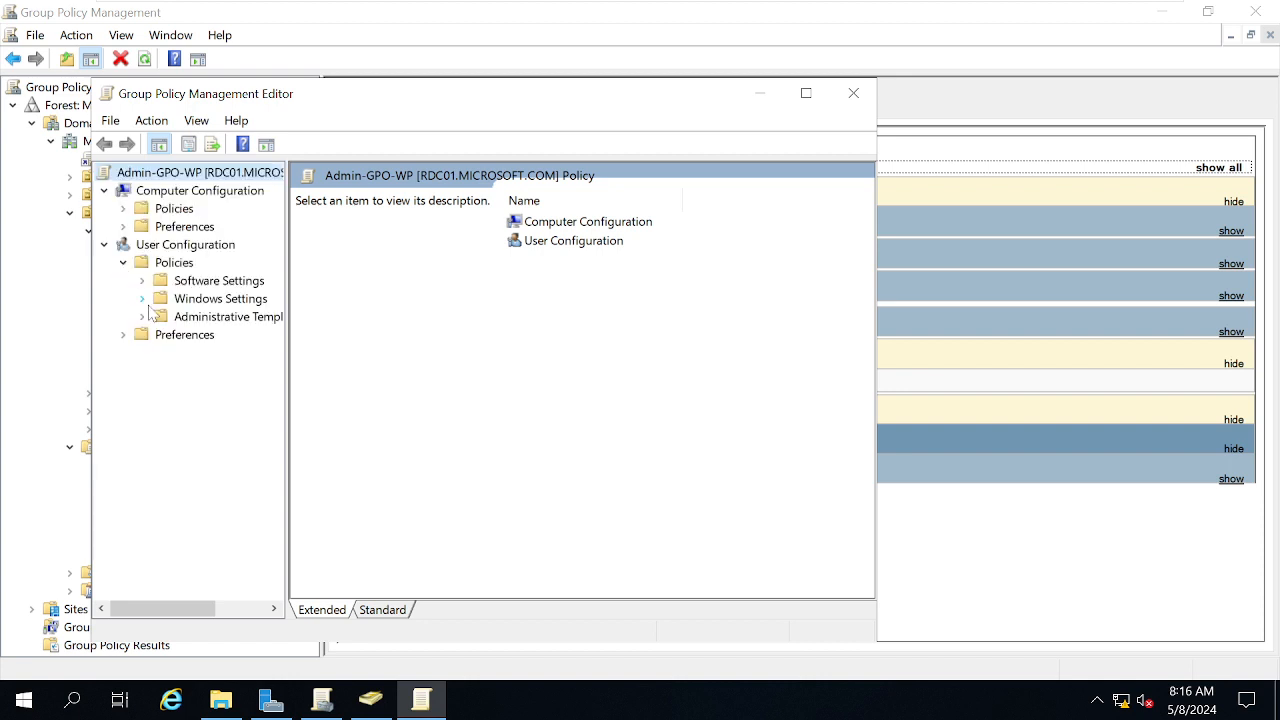
left_click(143, 316)
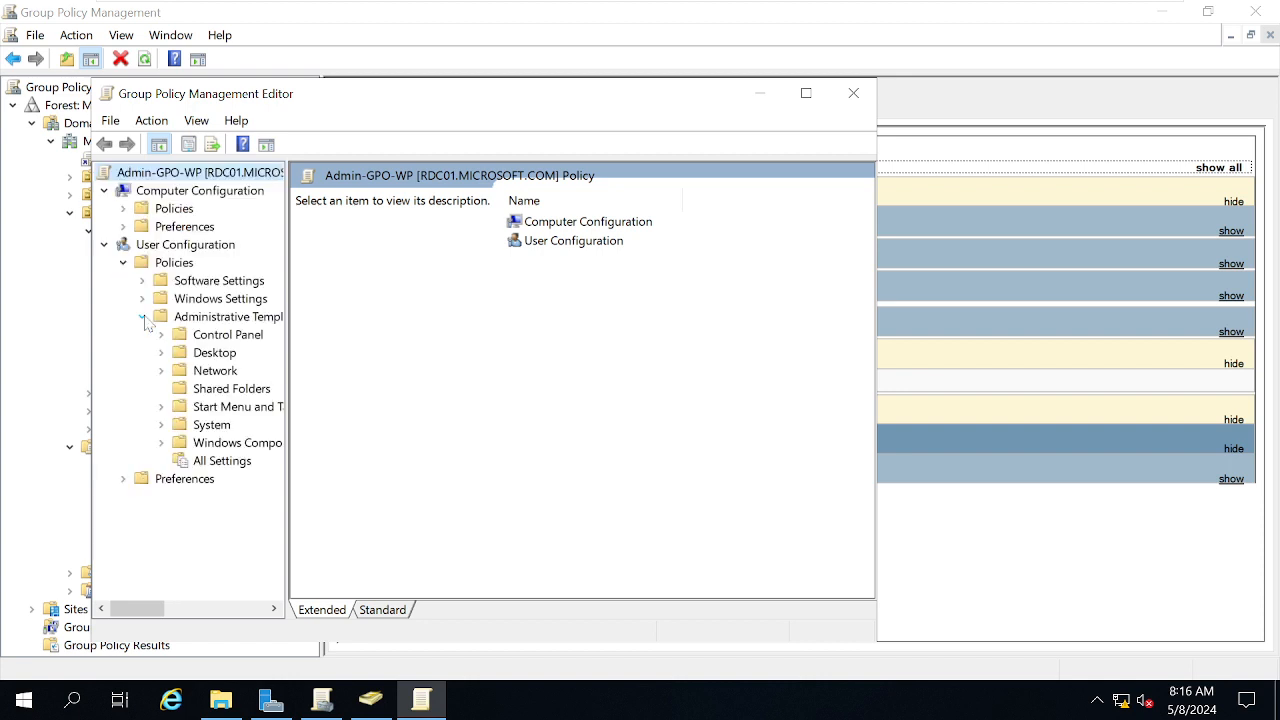
double_click(211, 424)
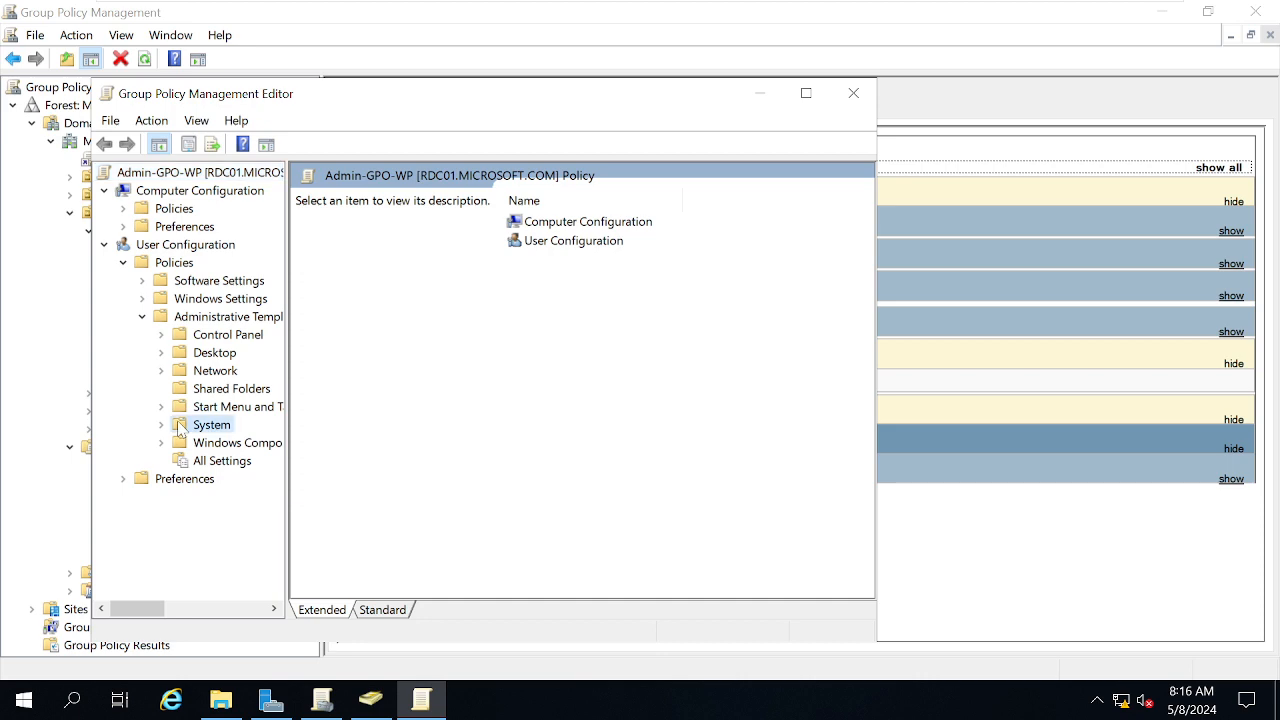
left_click(806, 93)
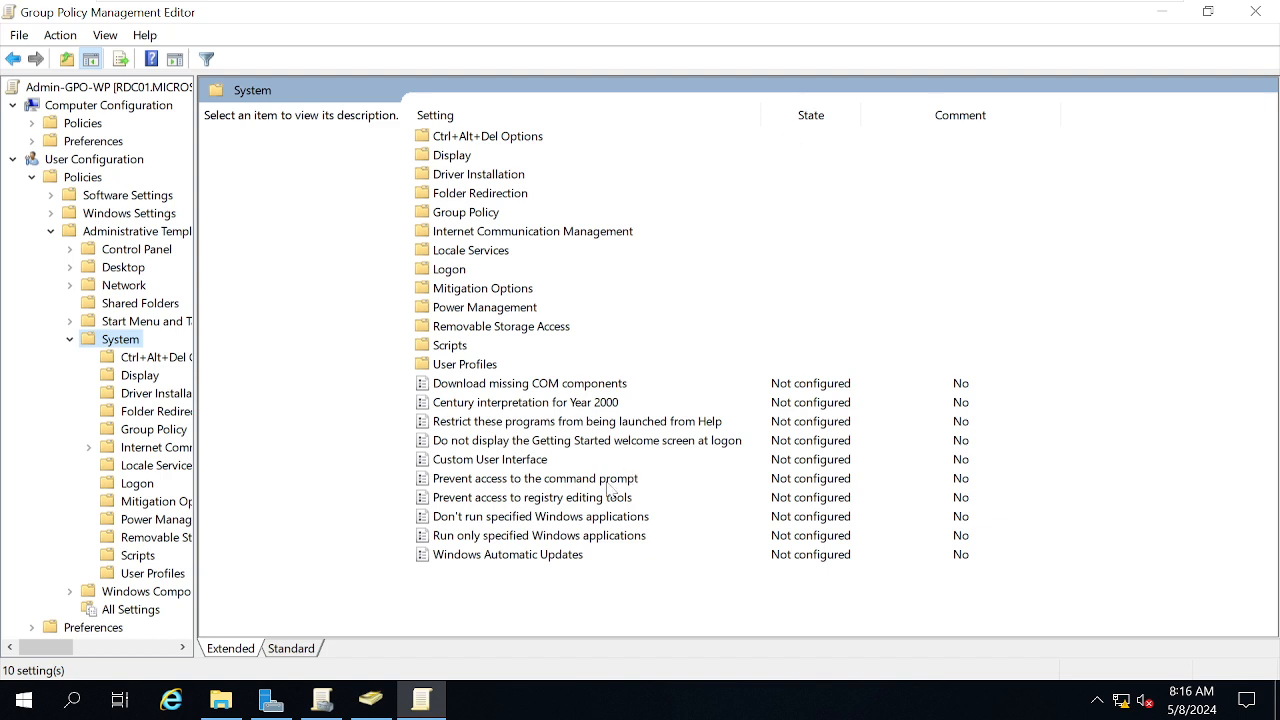
left_click(513, 480)
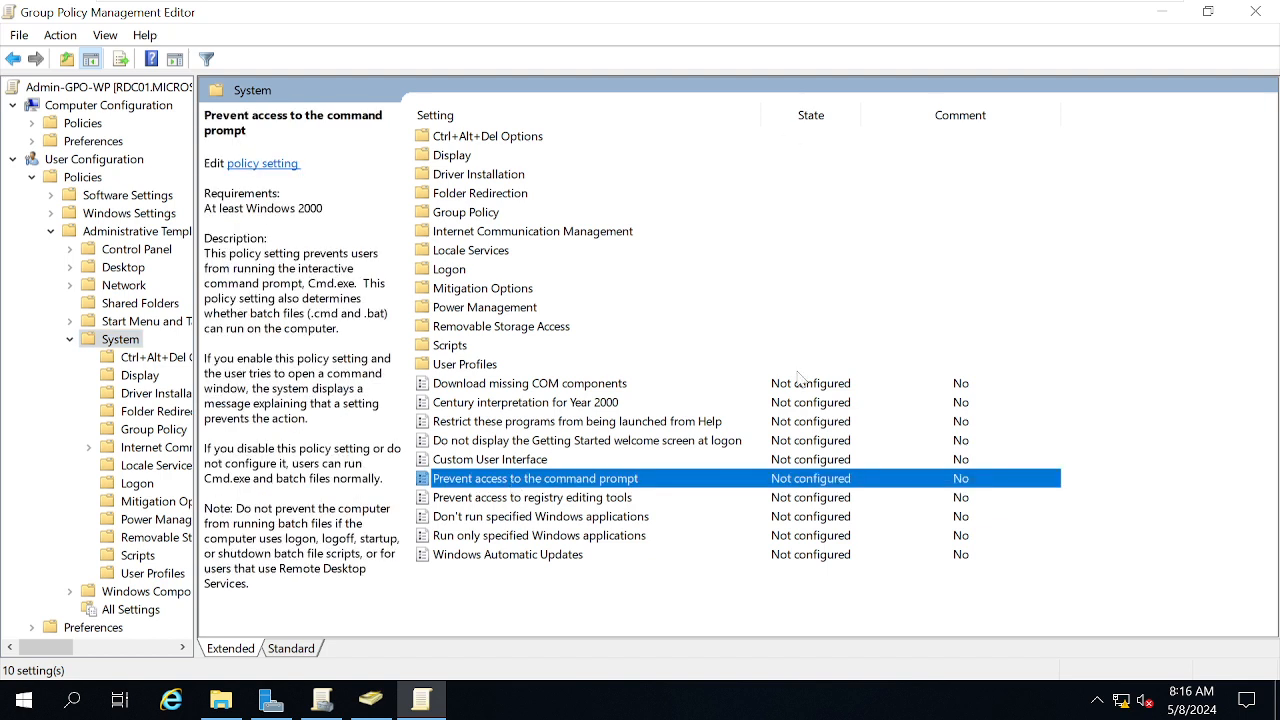
Set 'Prevent access to the command prompt' to Enabled, leaving script processing at No, and apply
double_click(568, 484)
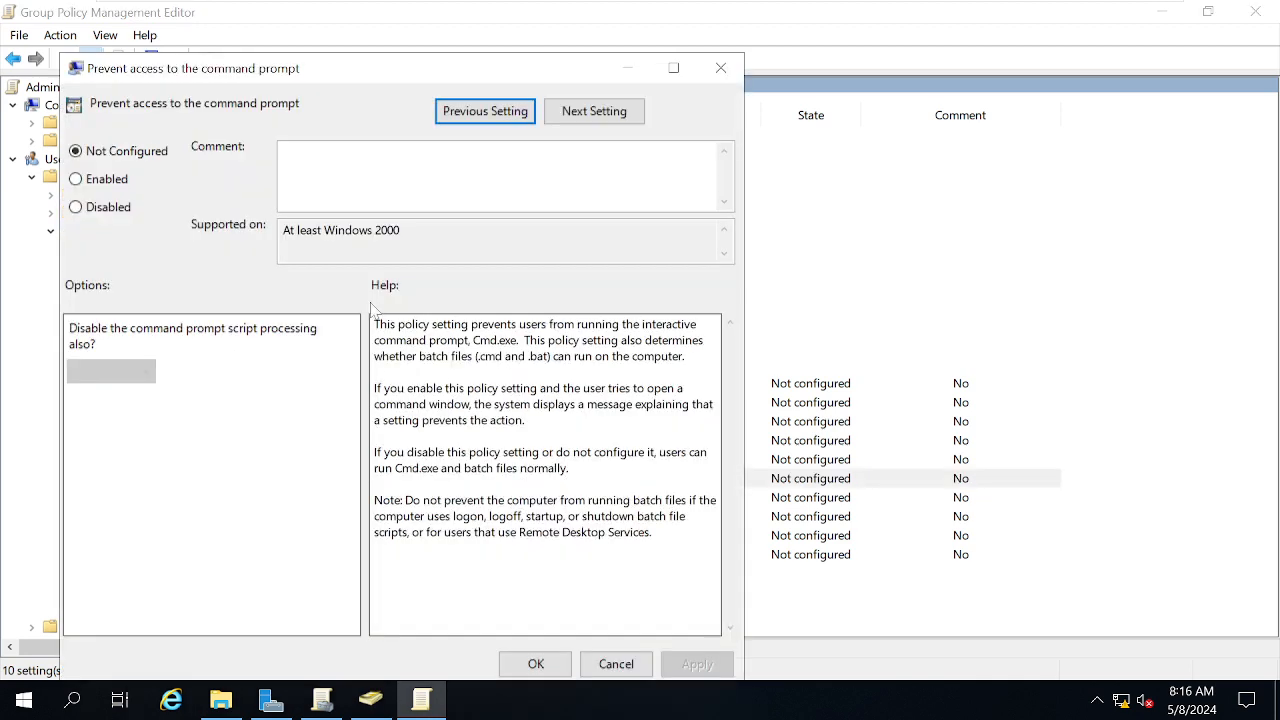
left_click_drag(377, 79, 540, 64)
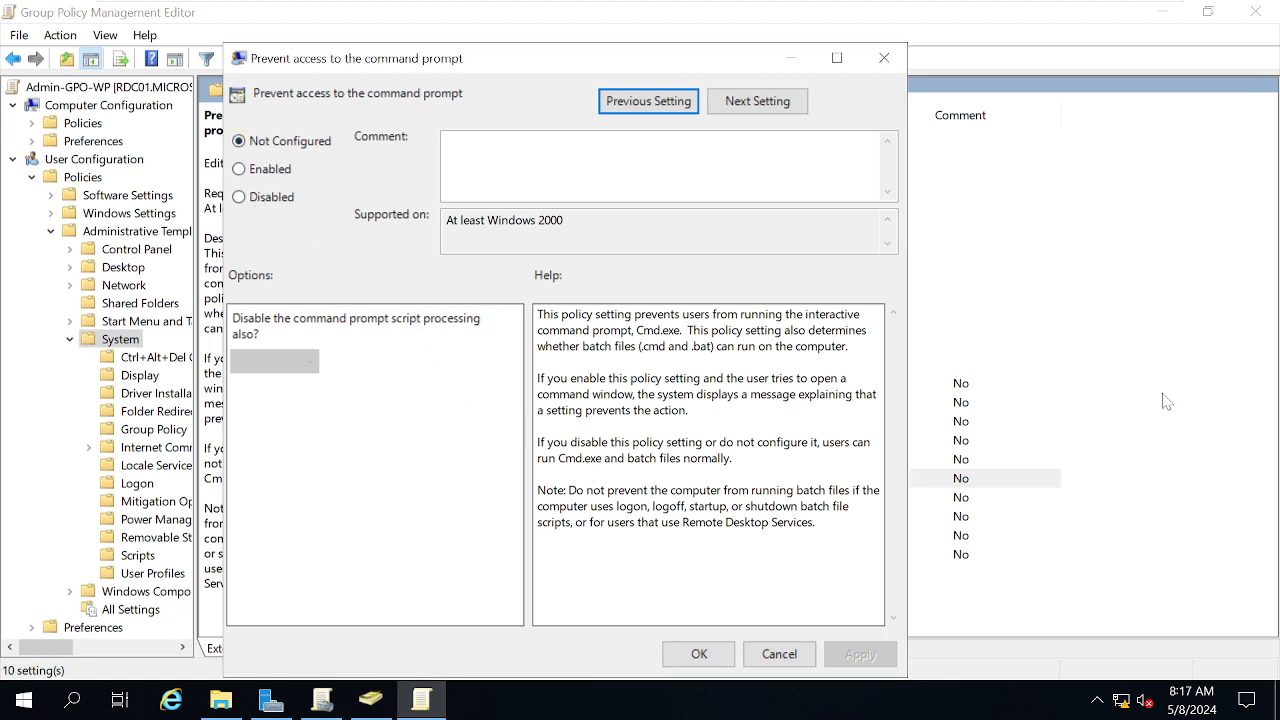
left_click(884, 58)
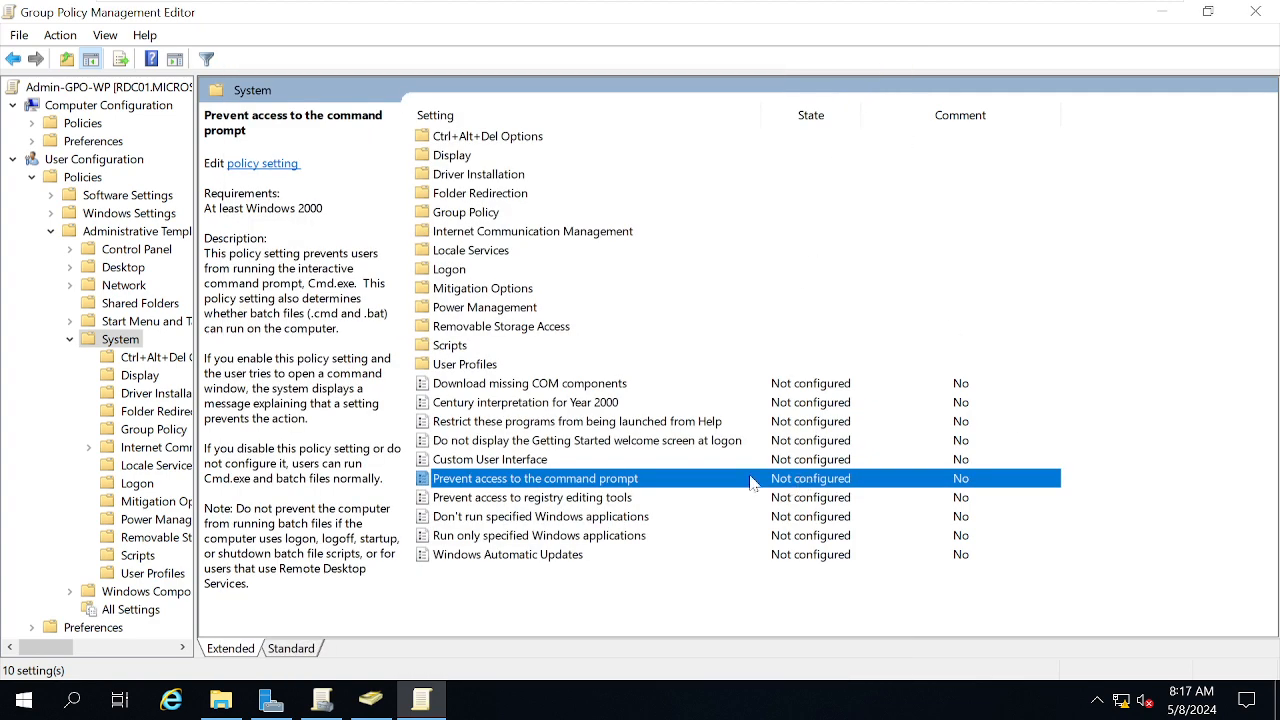
double_click(600, 480)
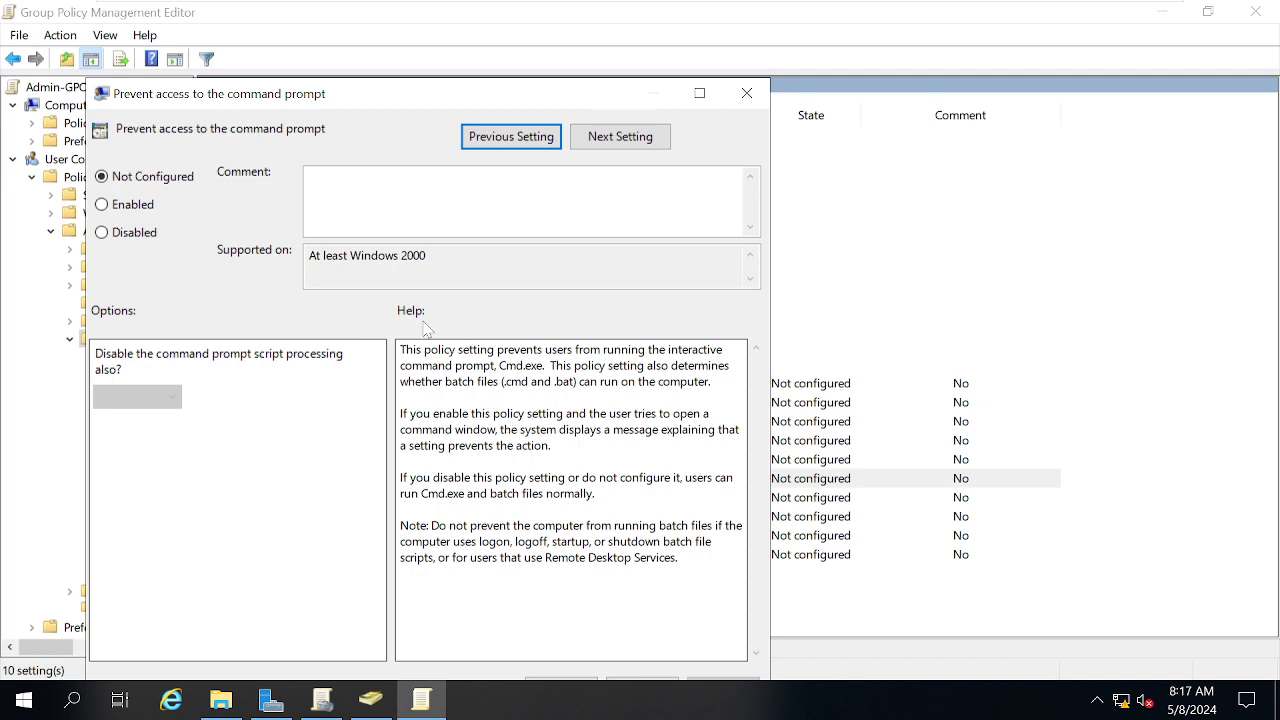
left_click(130, 234)
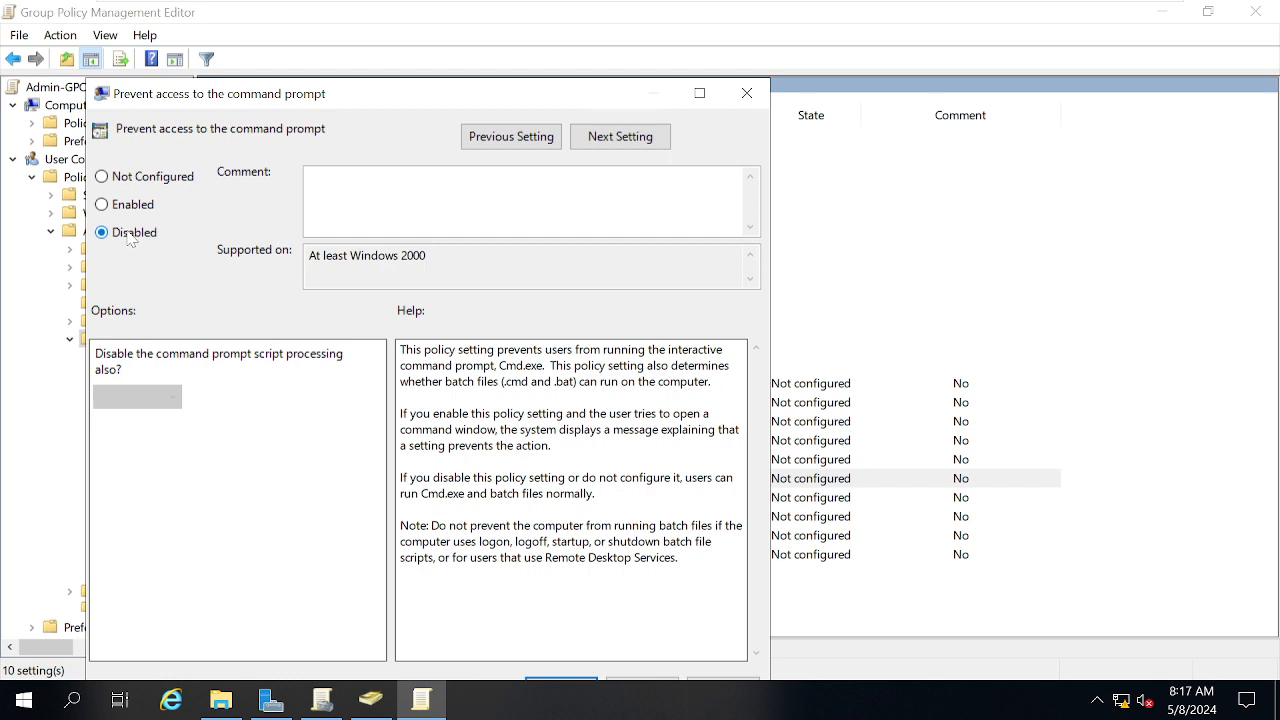
left_click(130, 207)
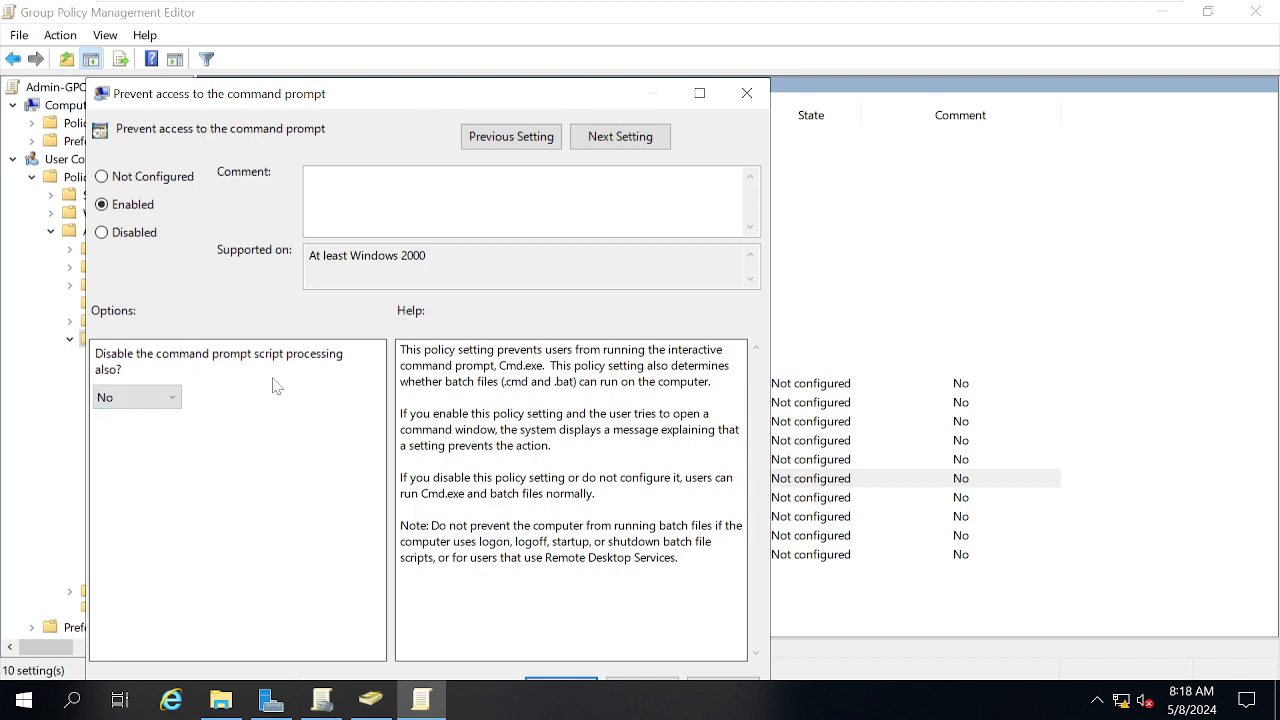
left_click(699, 94)
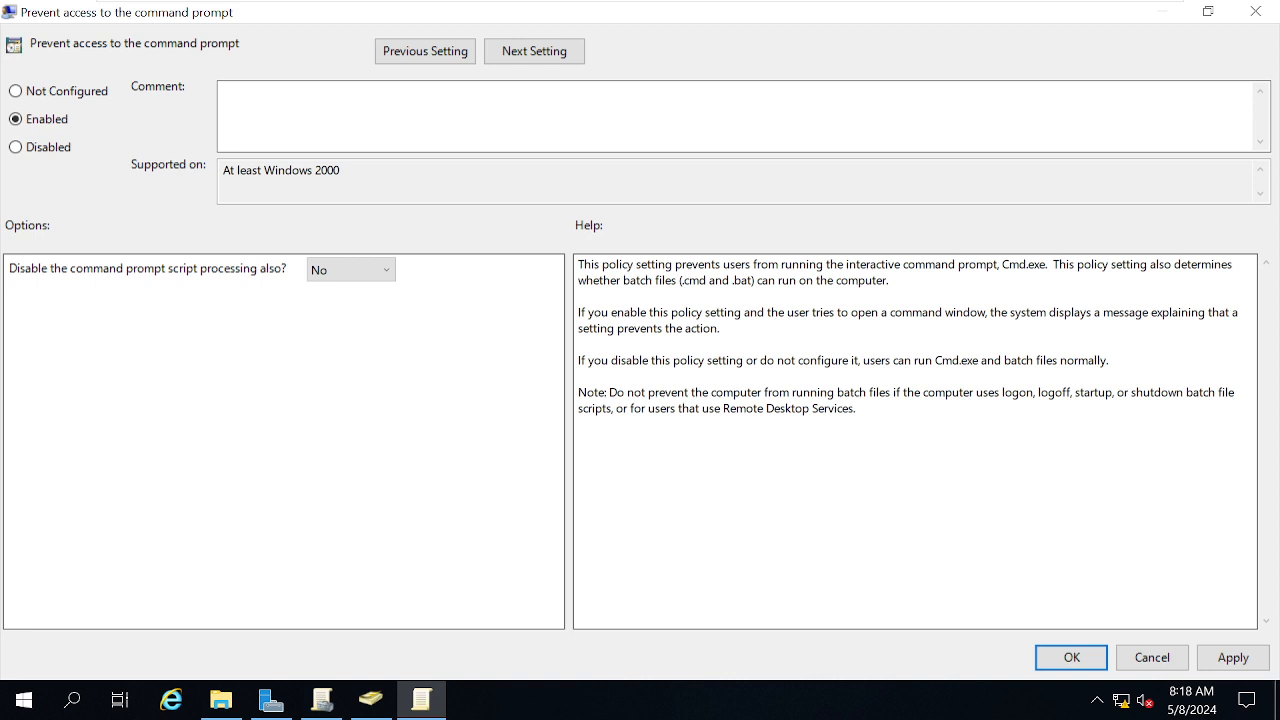
left_click(1233, 657)
left_click(1071, 657)
On the W10 VM, launch Command Prompt with Win+R cmd and run the time command
mouse_move(651, 5)
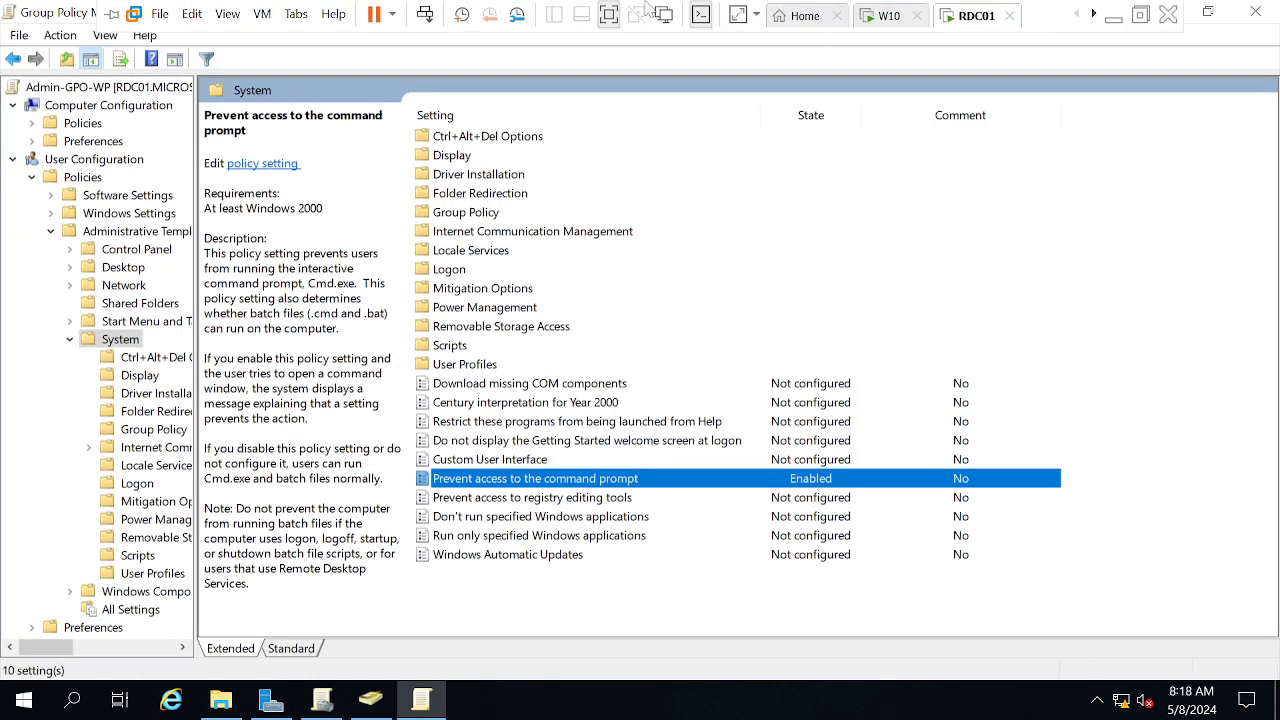
left_click(883, 17)
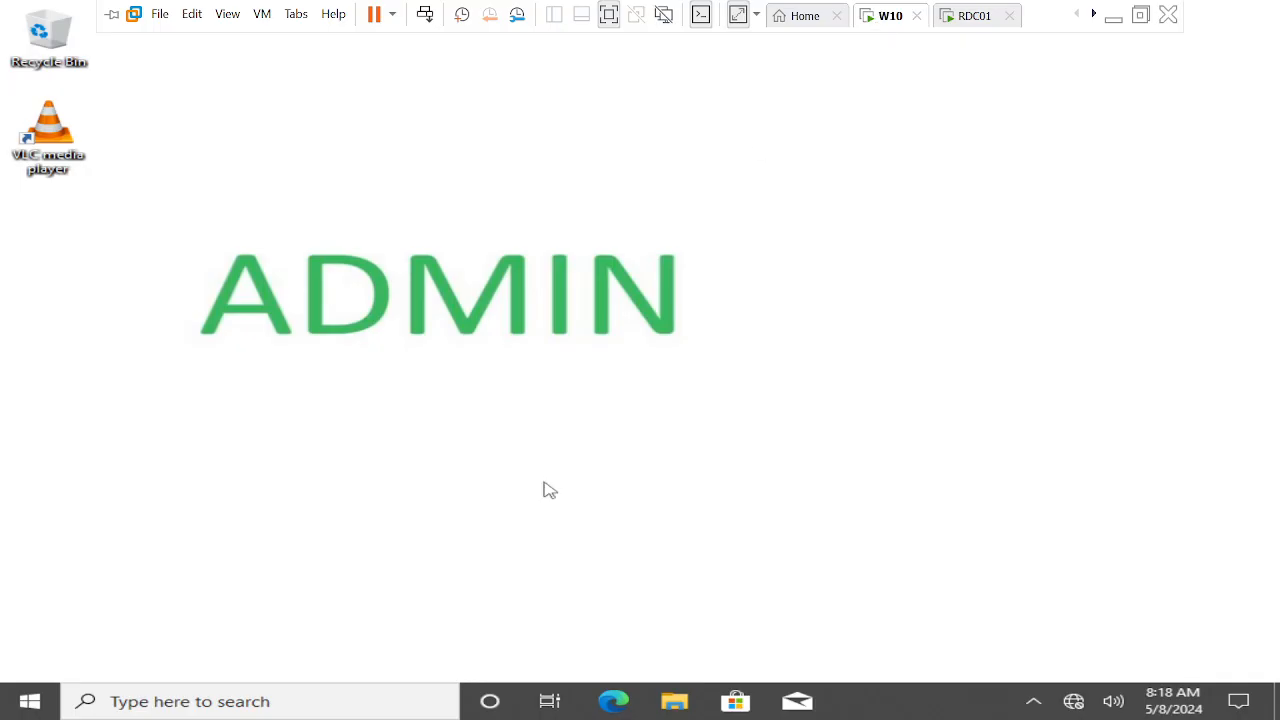
key("super+r")
type("cmd")
key("Return")
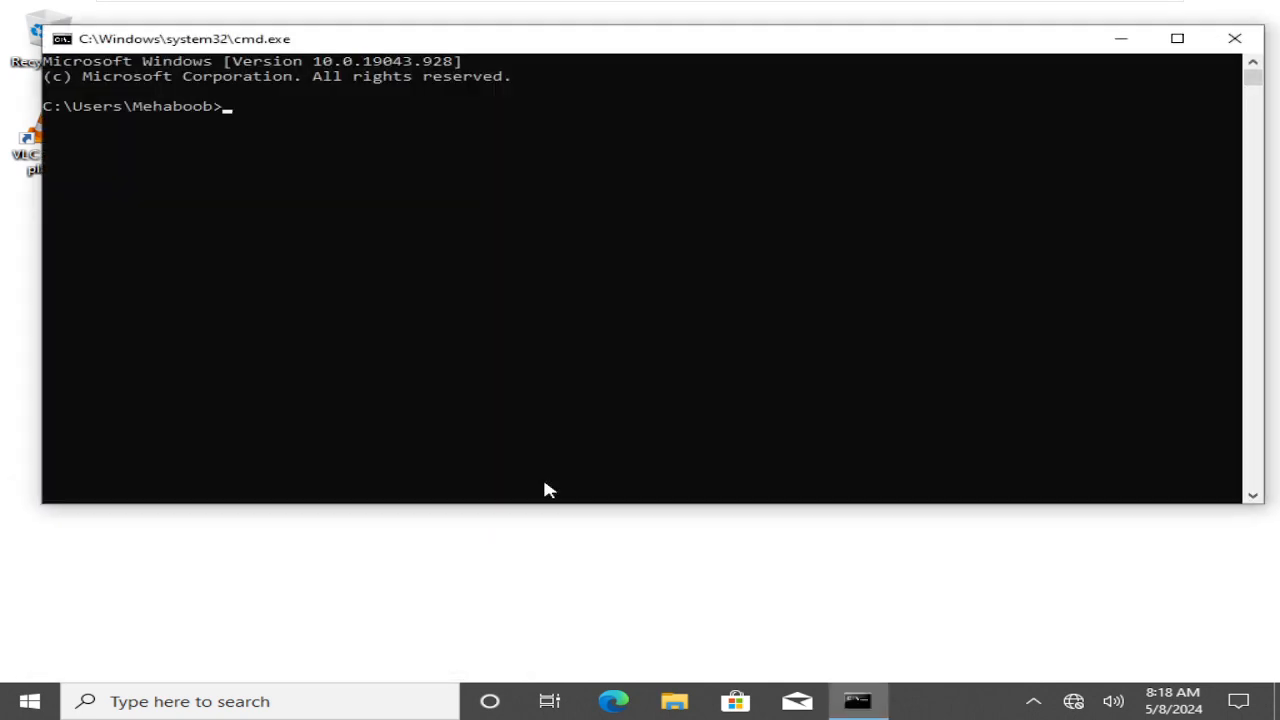
left_click(488, 332)
type("time")
key("Return")
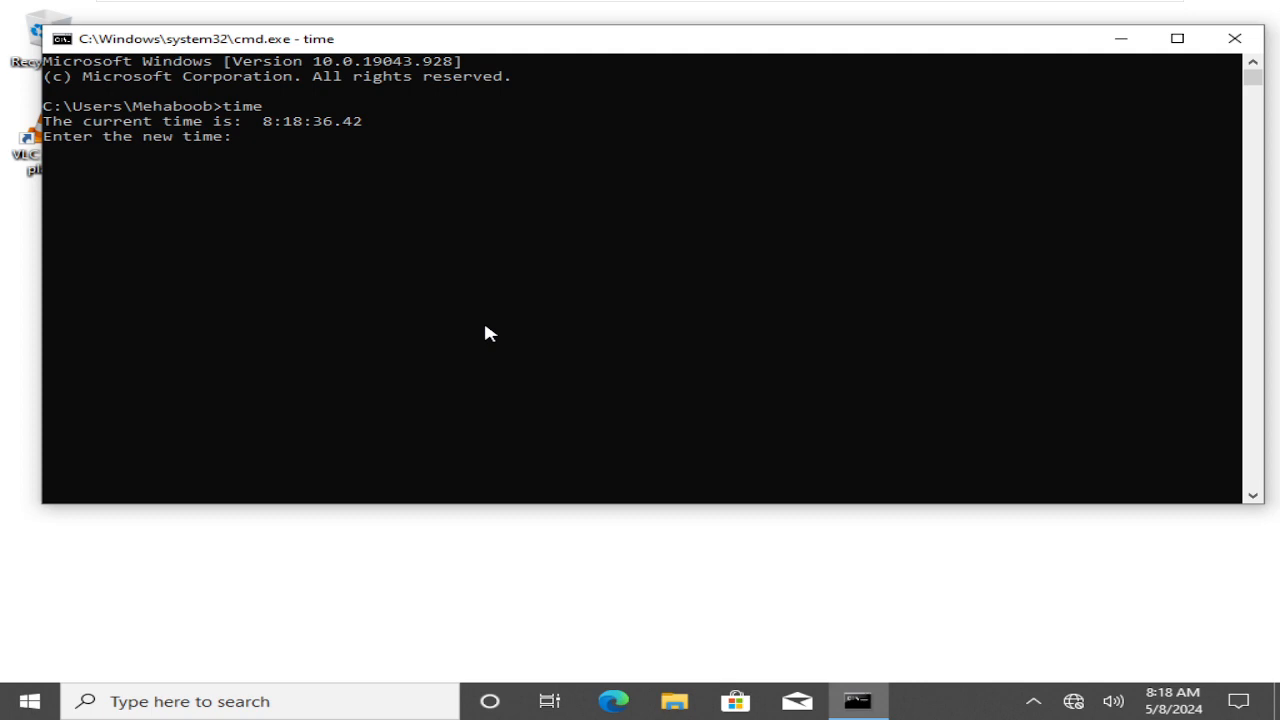
Skip the new-time prompt, clear the console with cls, and run gpupdate /force
mouse_move(869, 2)
left_click(968, 18)
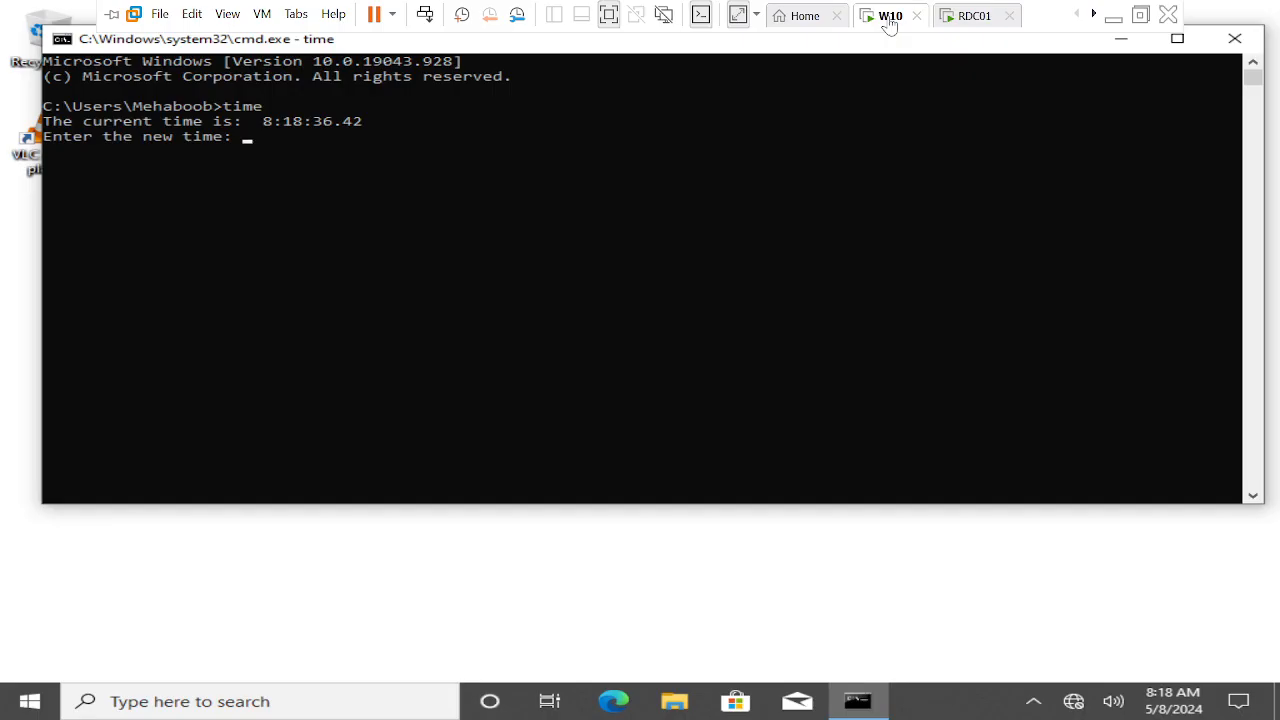
left_click(890, 22)
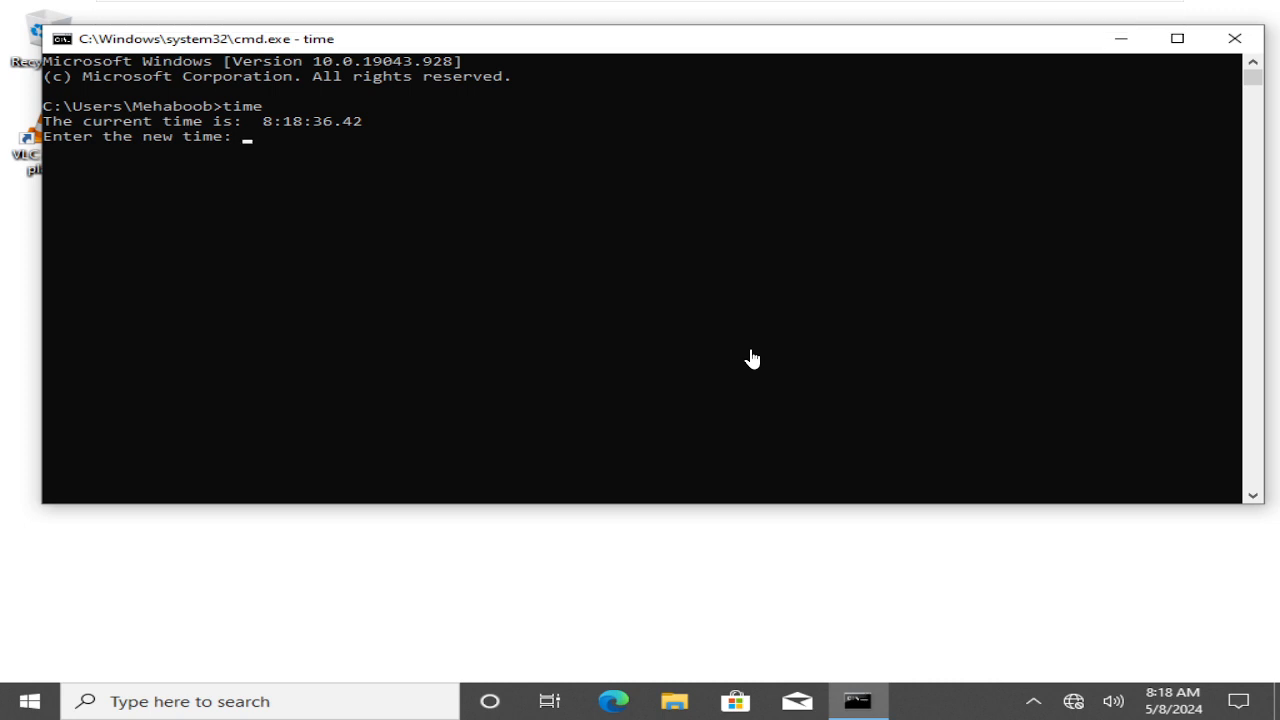
key("Return")
key("Return")
key("Return")
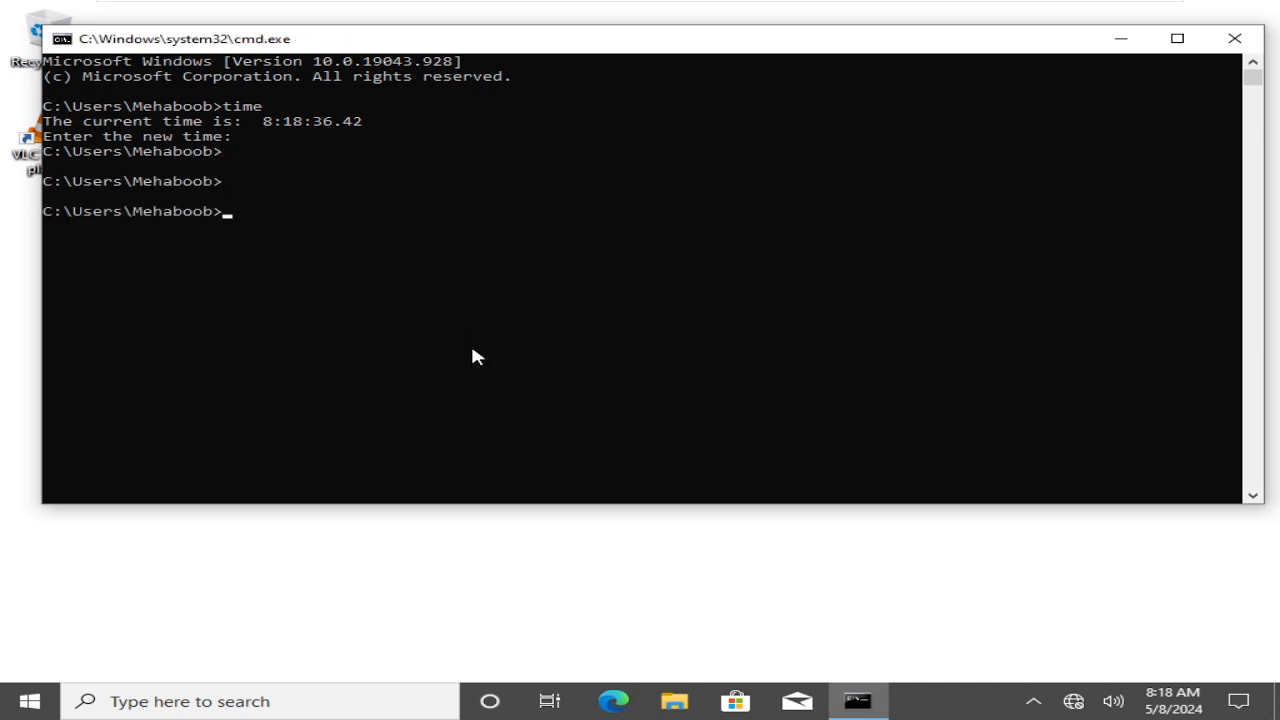
type("cls")
key("Return")
type("g")
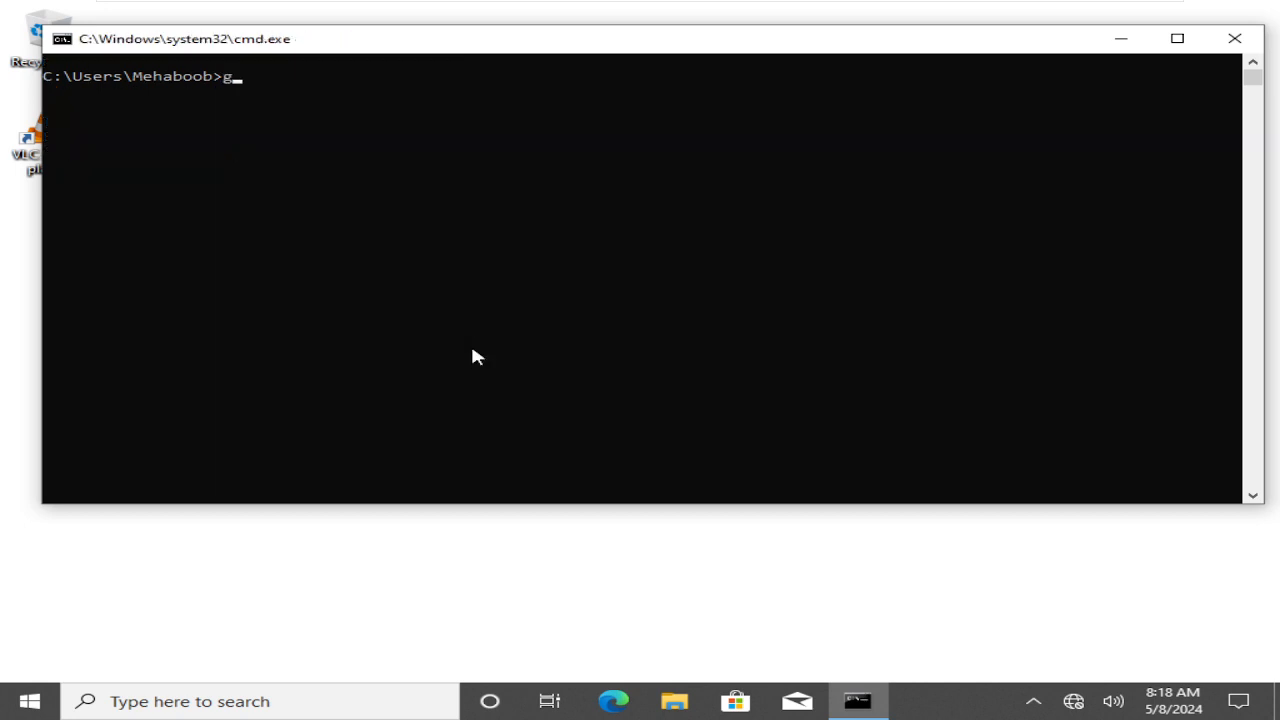
type("pupdate /force")
key("Return")
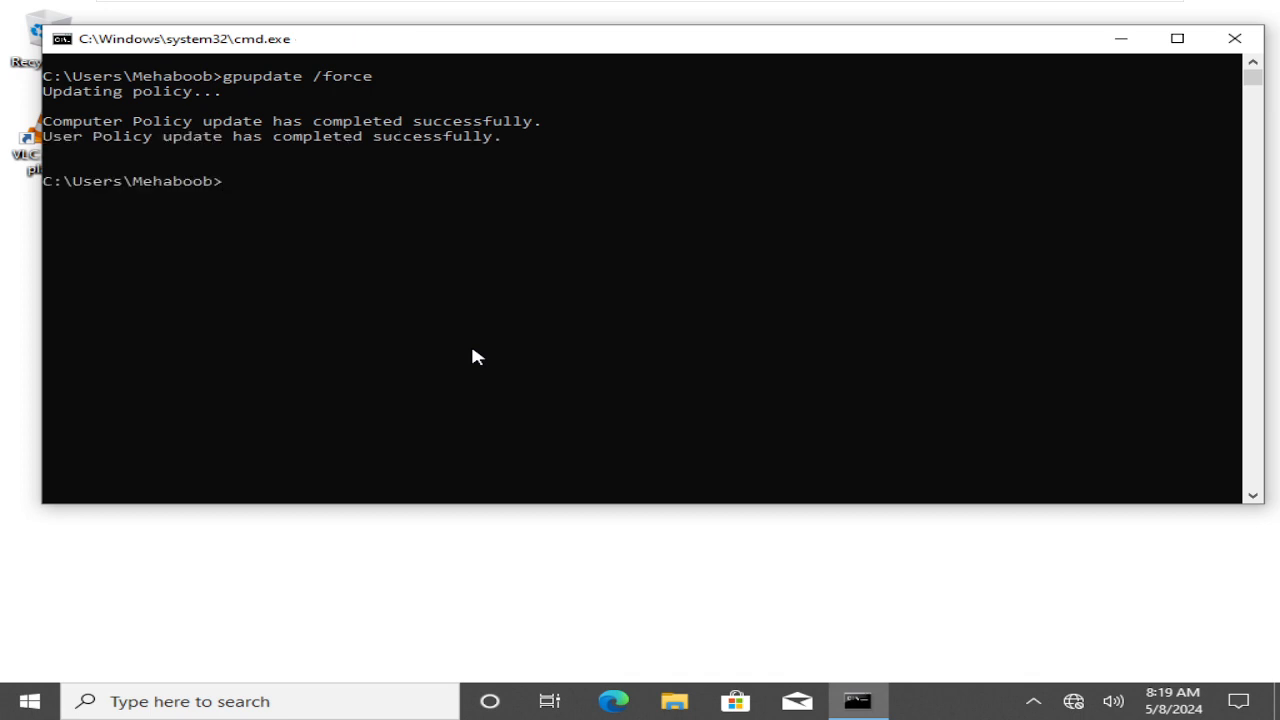
Close the Command Prompt with exit
type("ex")
key("BackSpace")
key("BackSpace")
type("exit")
key("Return")
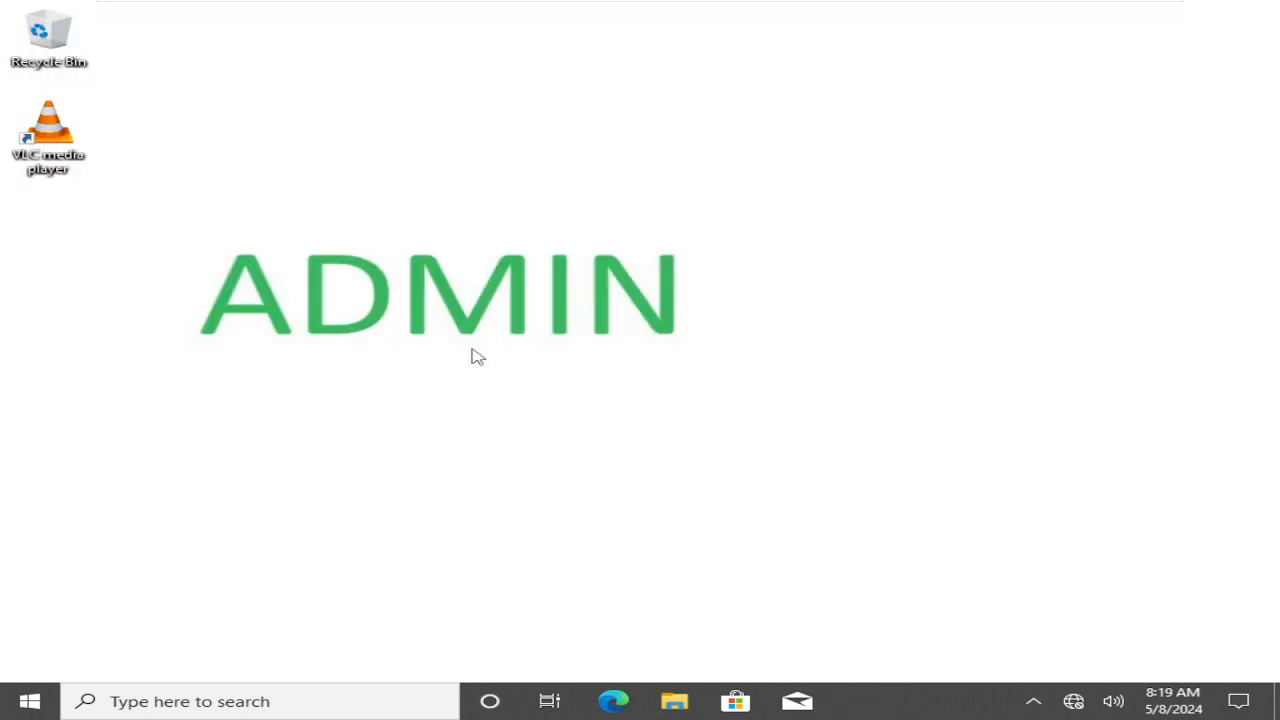
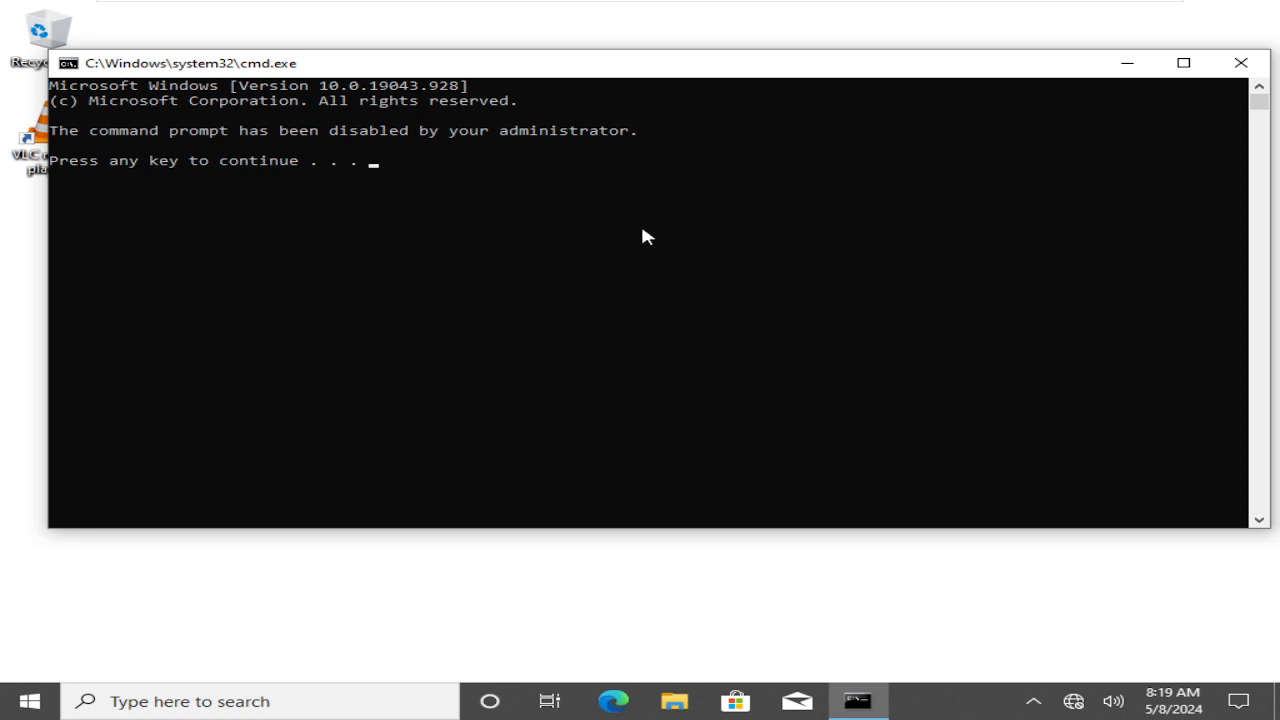
Dismiss the blocked Command Prompt message and minimize the full-screen W10 VM to reveal Chrome
key("Return")
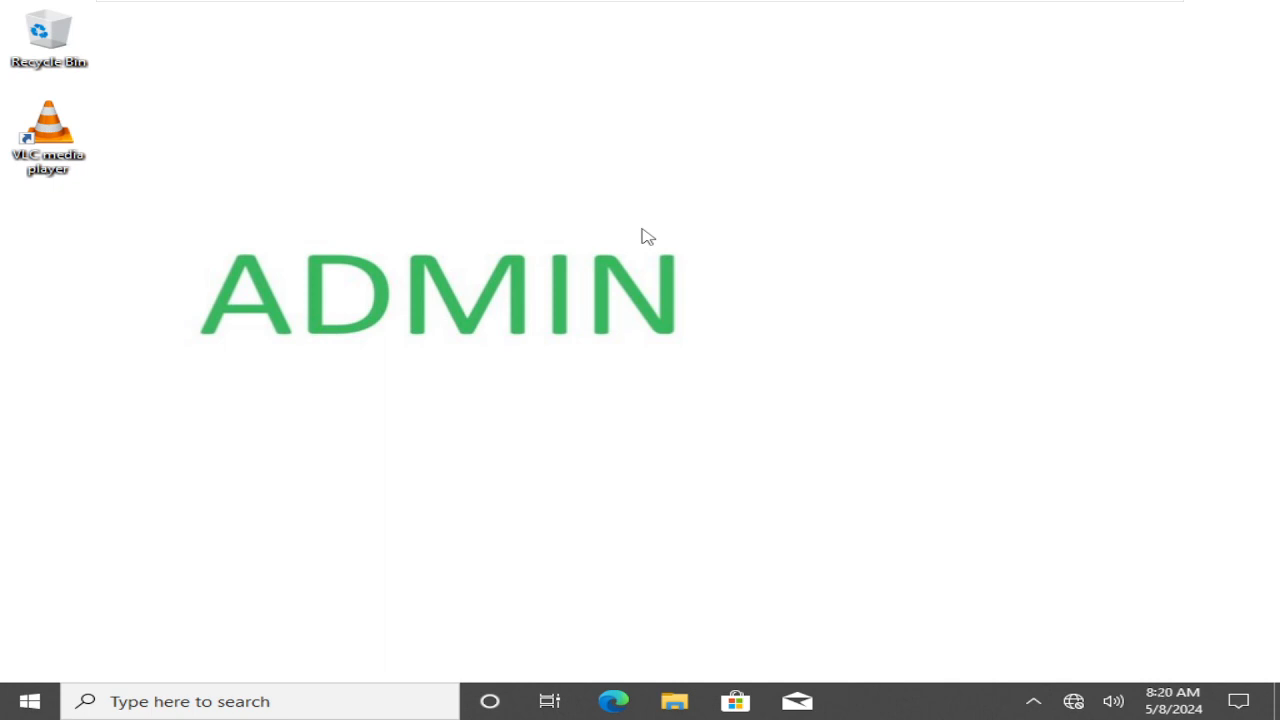
mouse_move(753, 5)
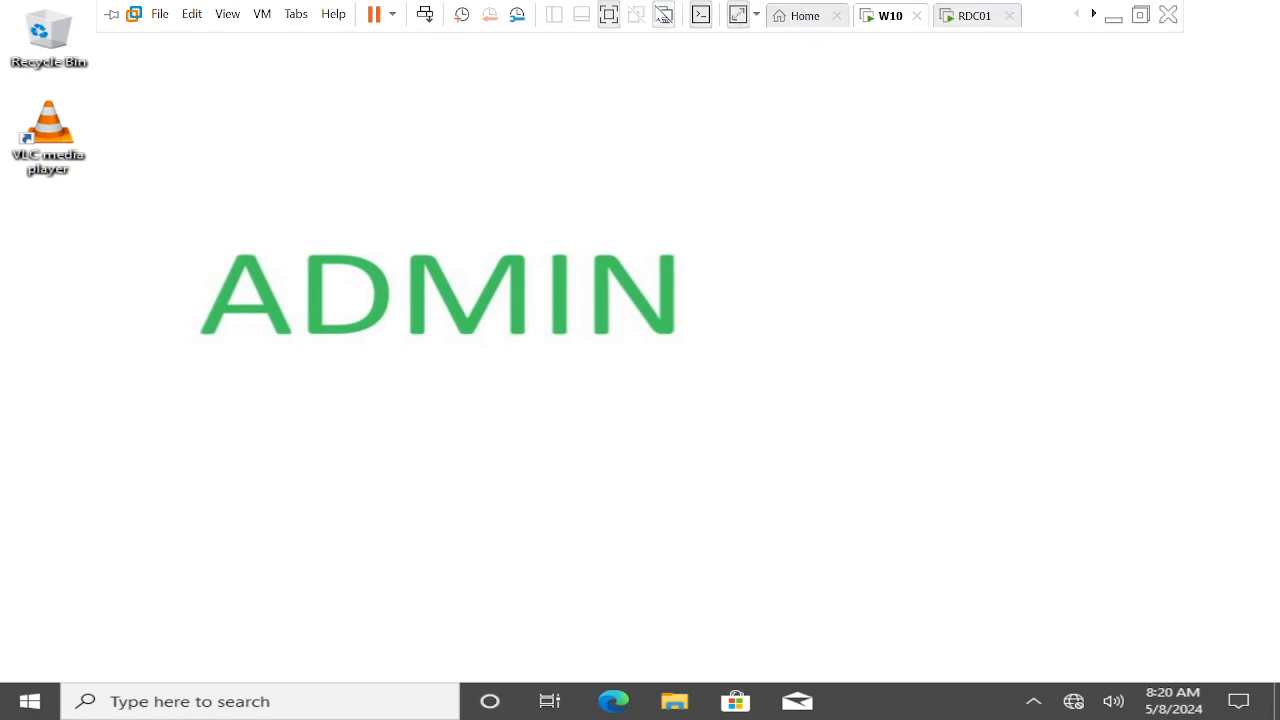
left_click(1114, 18)
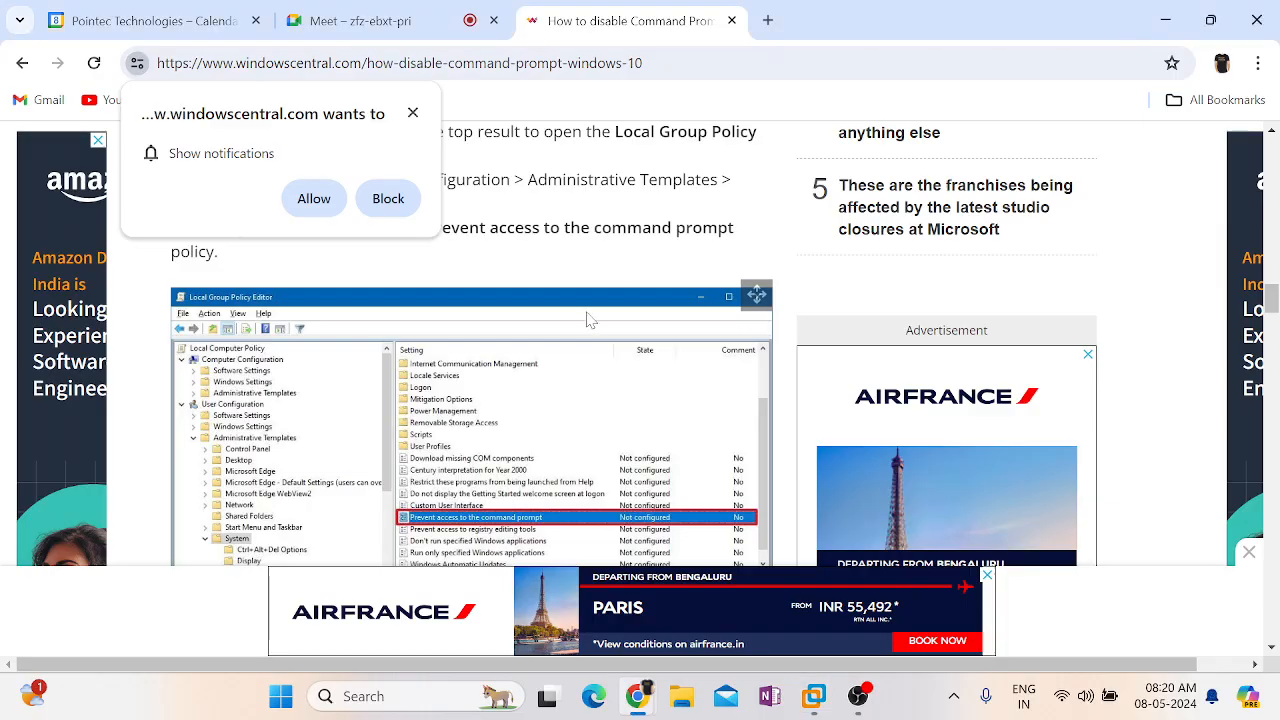
Close Chrome's notification request and side ad, then return to the RDC01 server VM
left_click(413, 113)
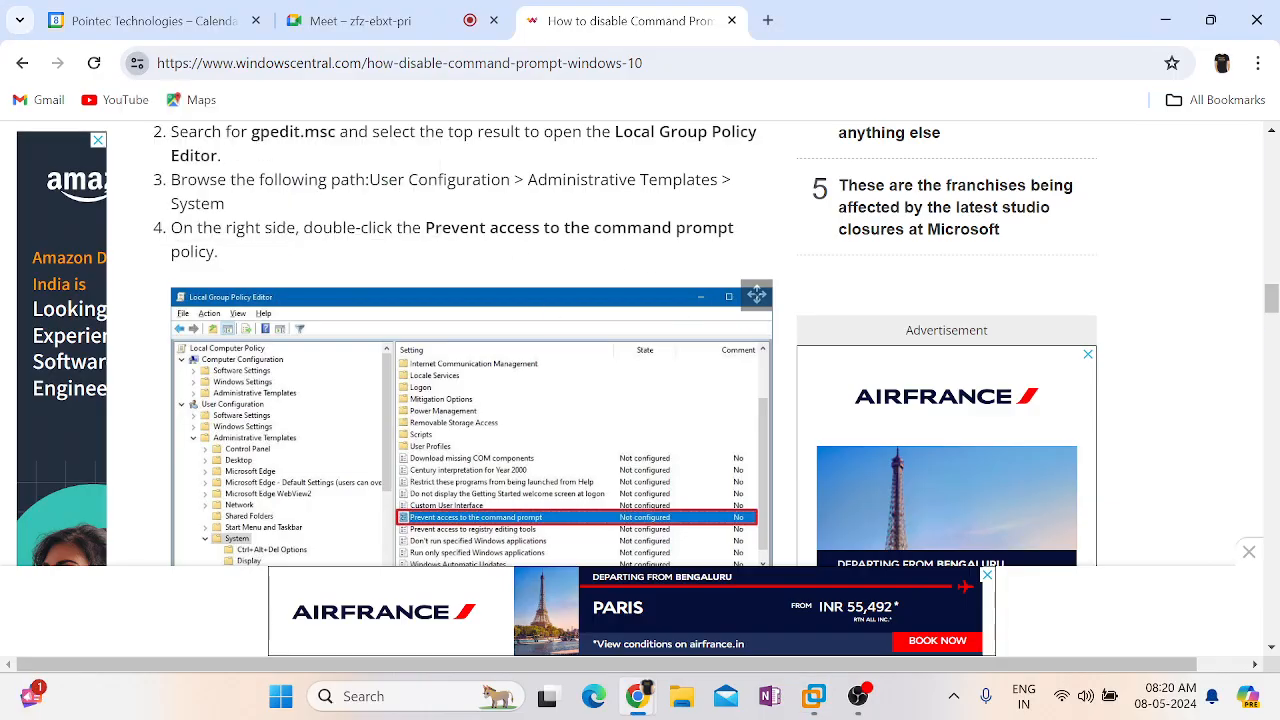
left_click(986, 578)
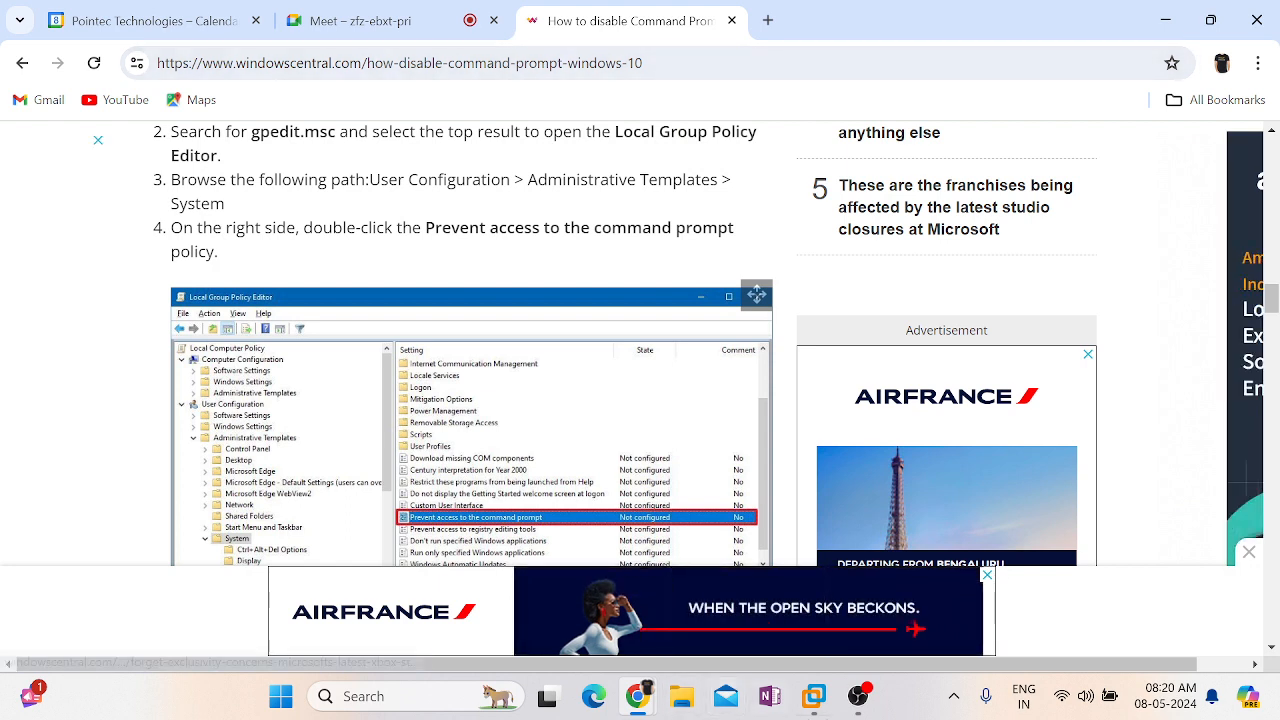
mouse_move(830, 700)
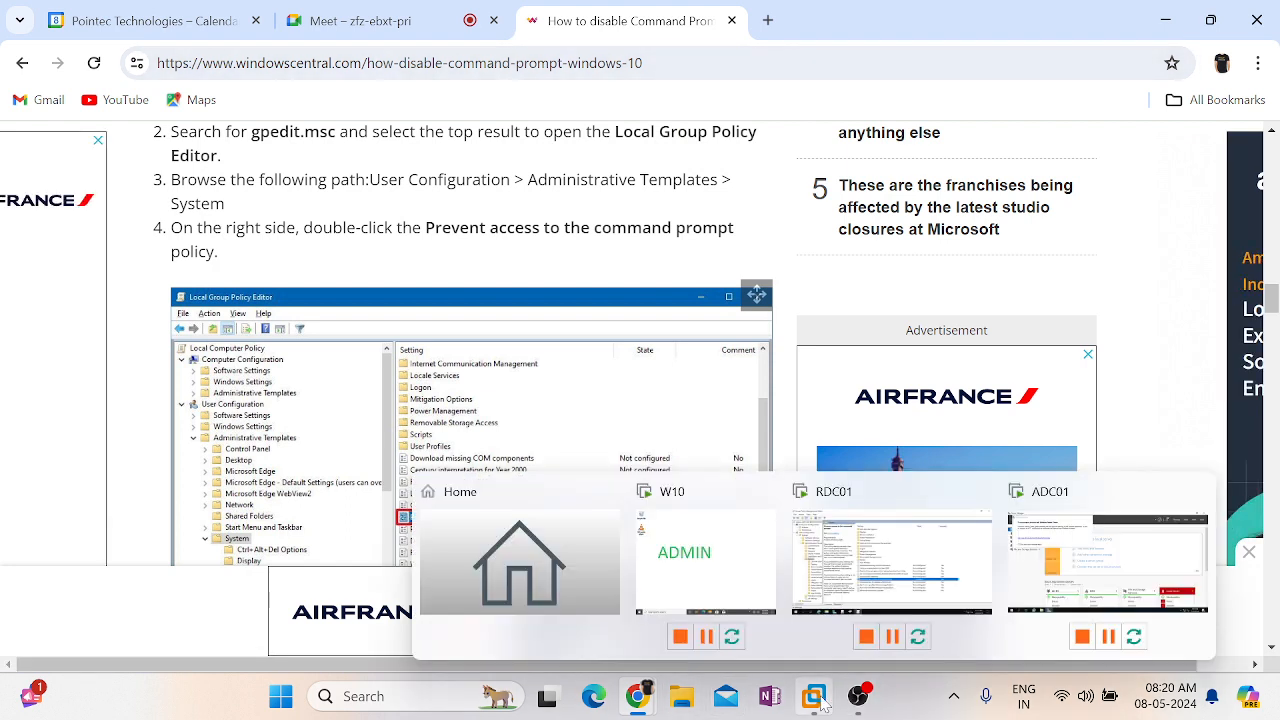
left_click(903, 519)
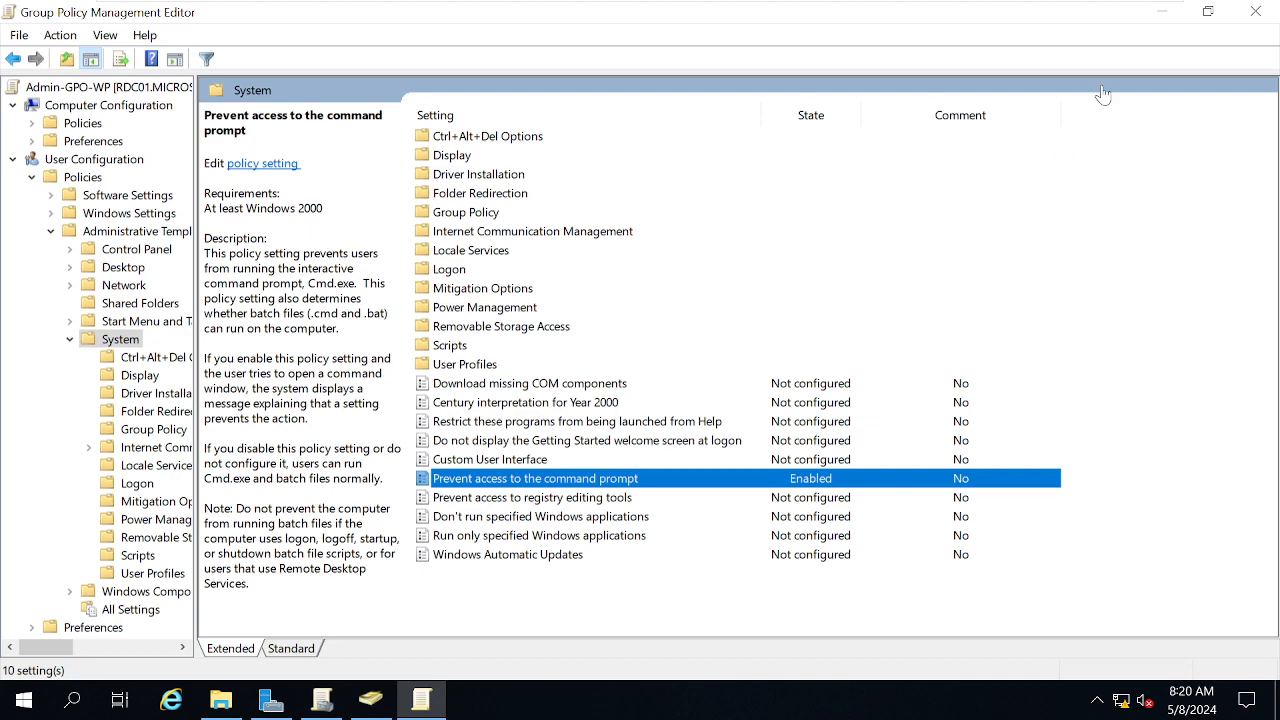
Close the Group Policy Management Editor and start a new user in ADUC's IT OU
left_click(1254, 14)
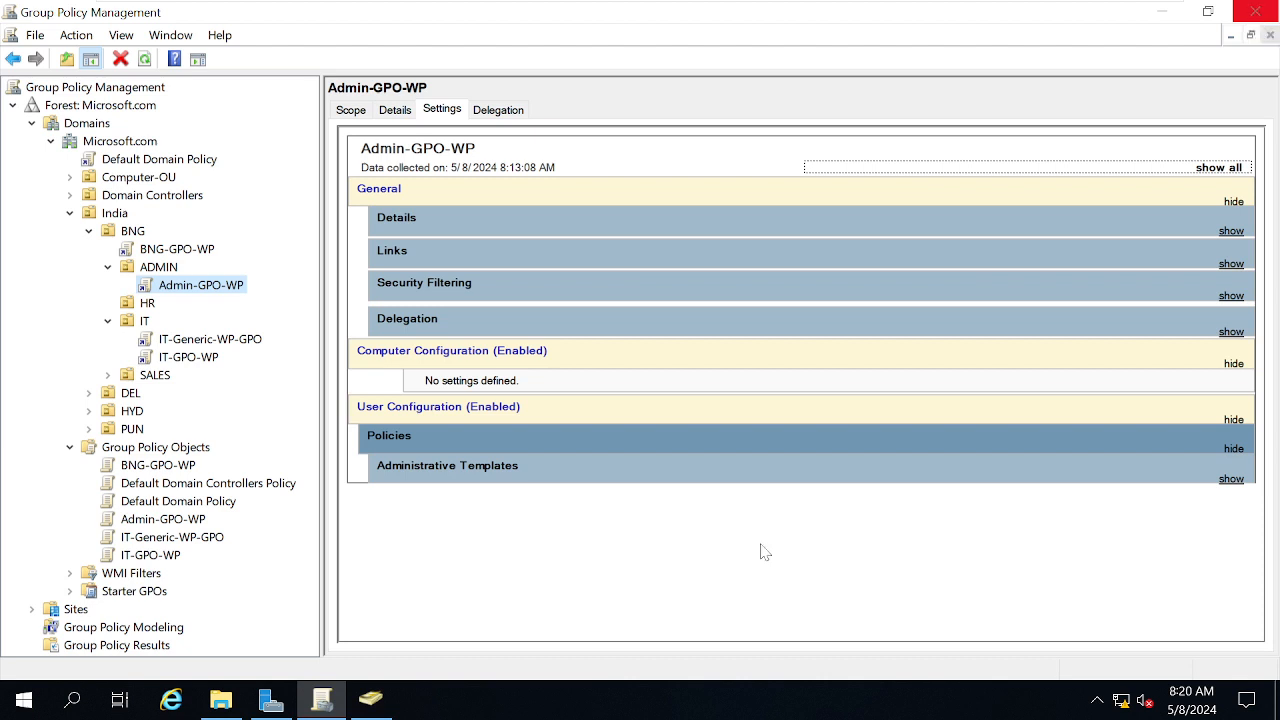
left_click(371, 699)
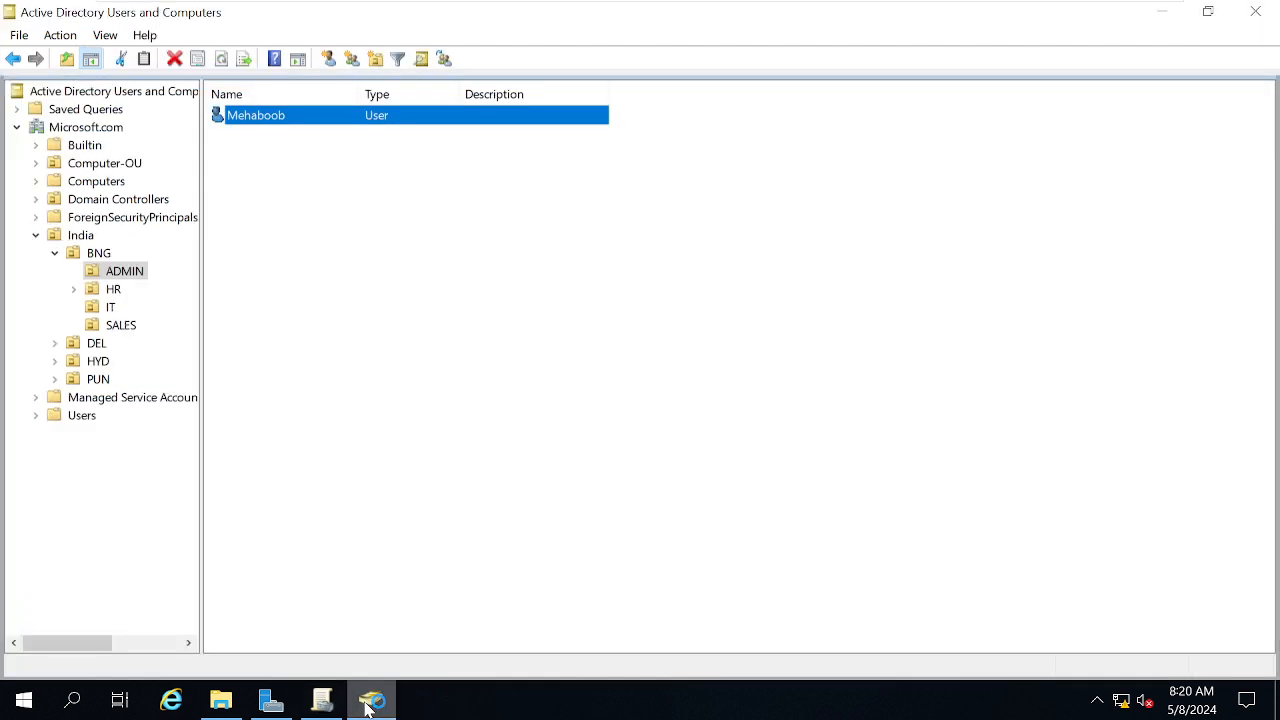
left_click(100, 309)
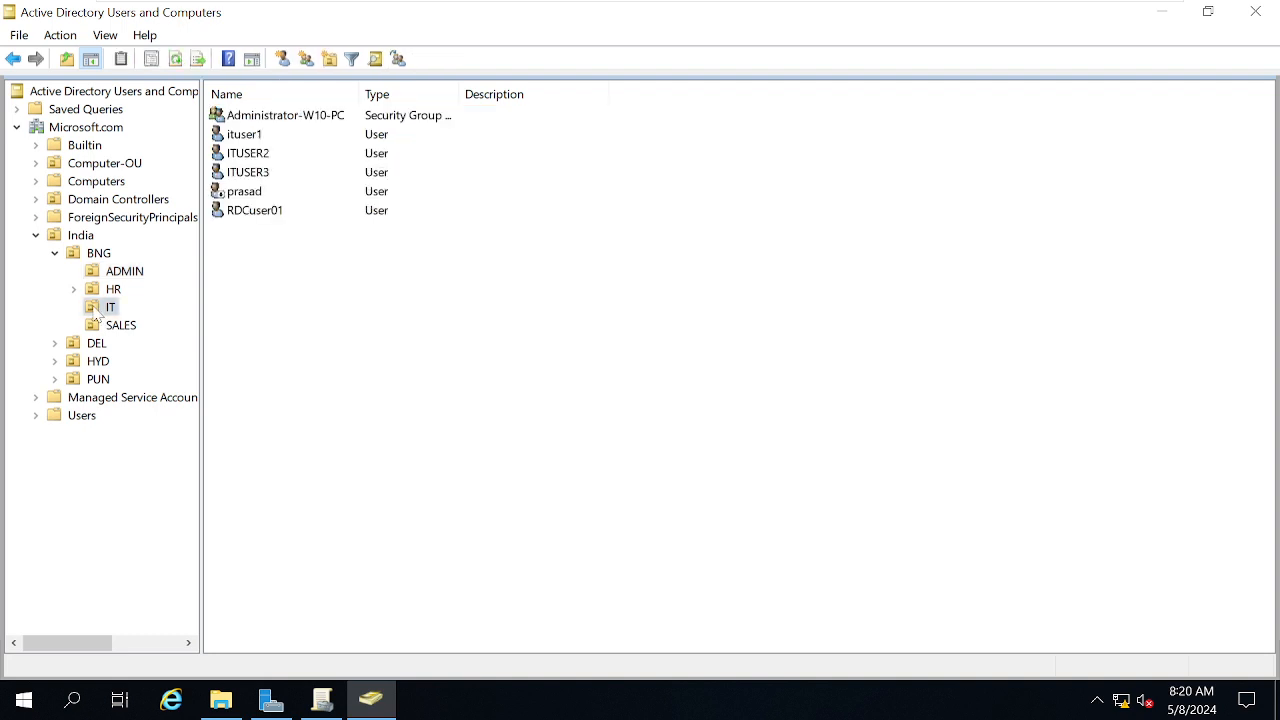
right_click(340, 344)
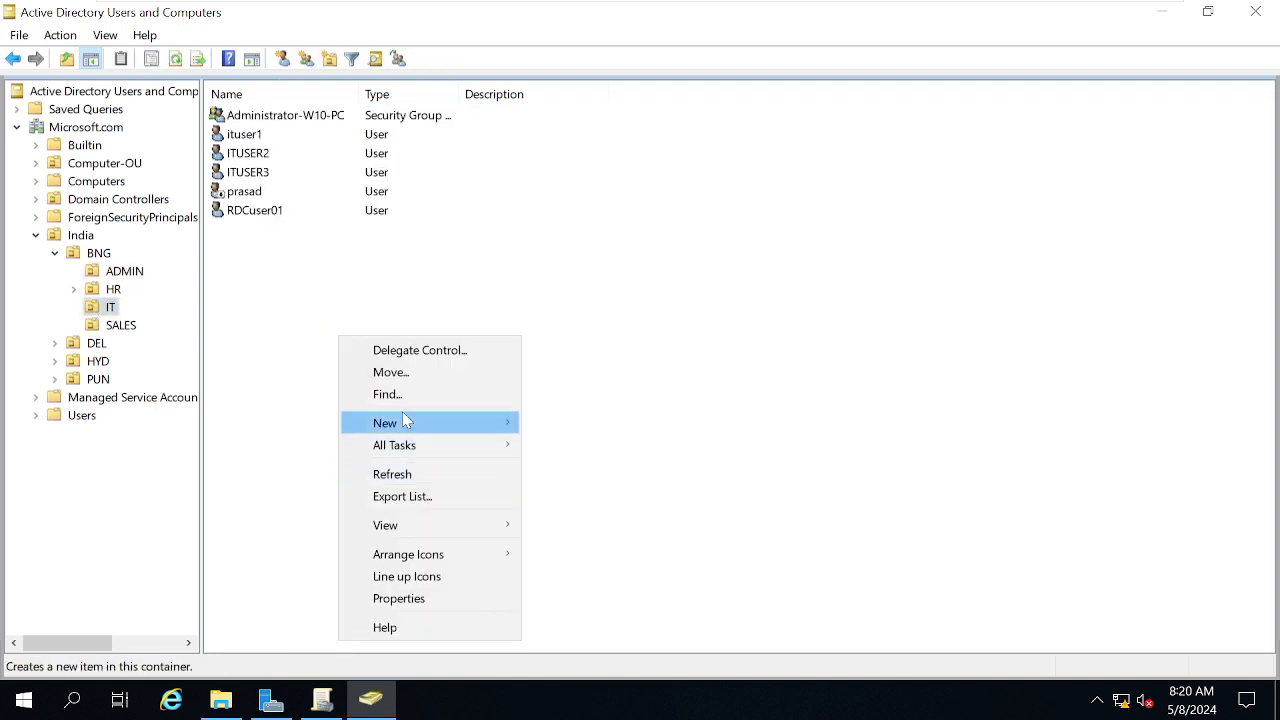
mouse_move(400, 425)
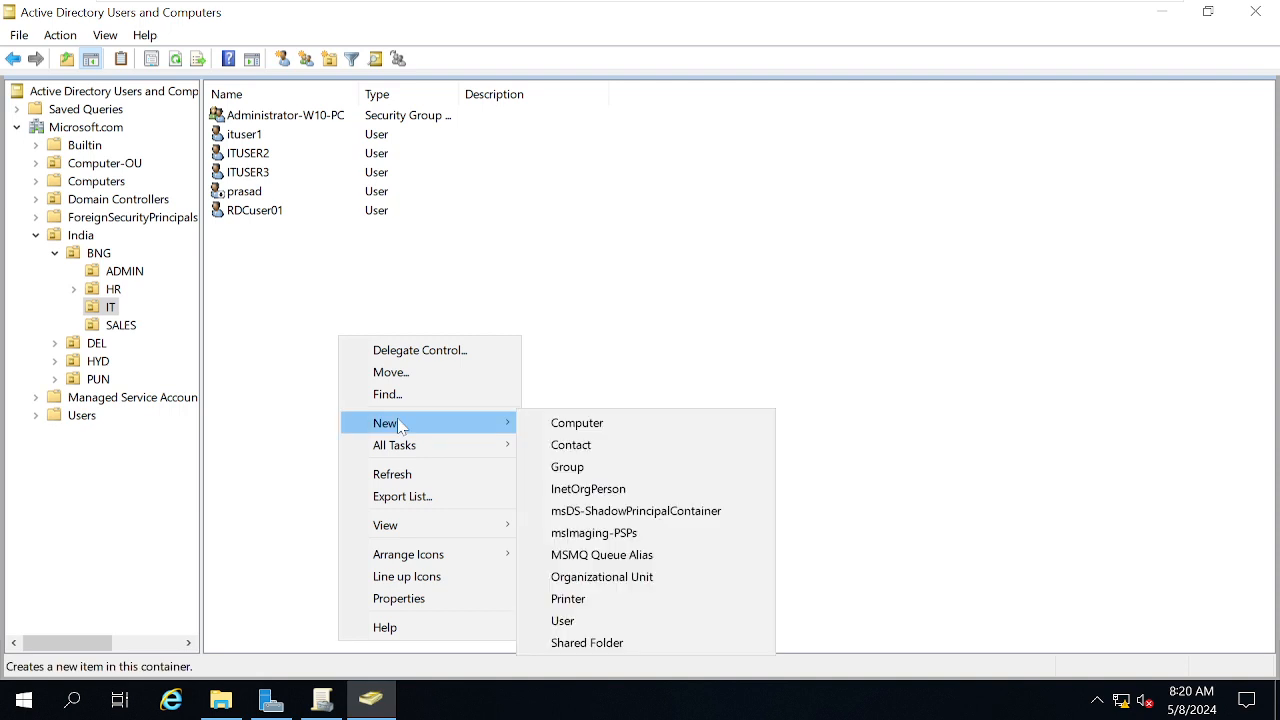
left_click(563, 621)
Enter the new user's name, logon name and password, without forcing a password change at next logon
type("San")
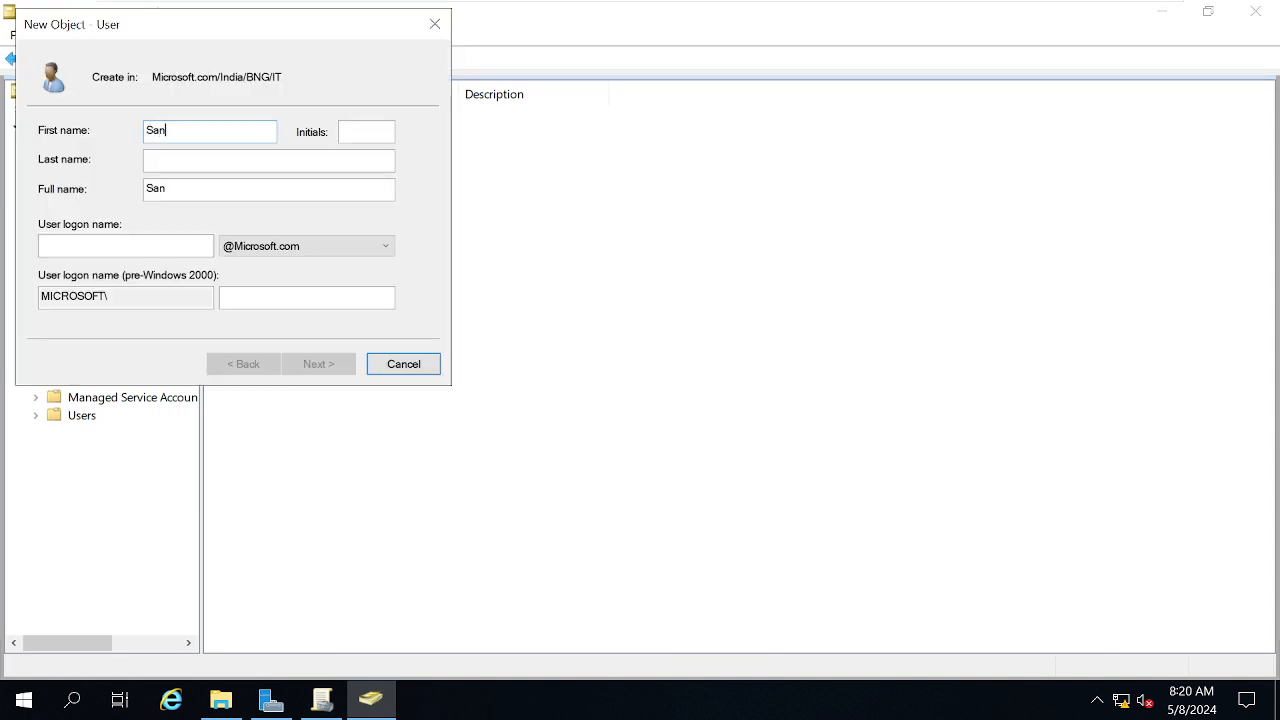
type("ju")
key("Tab")
key("Tab")
key("Tab")
key("Tab")
type("S")
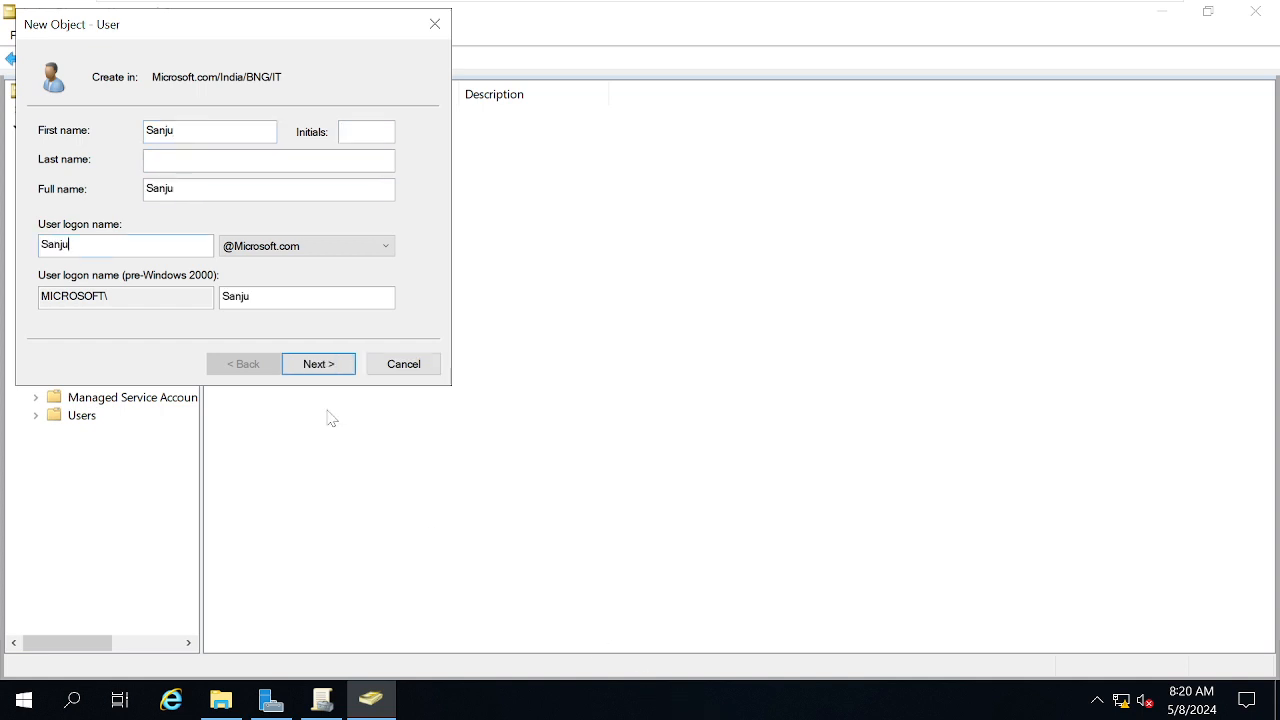
left_click(326, 364)
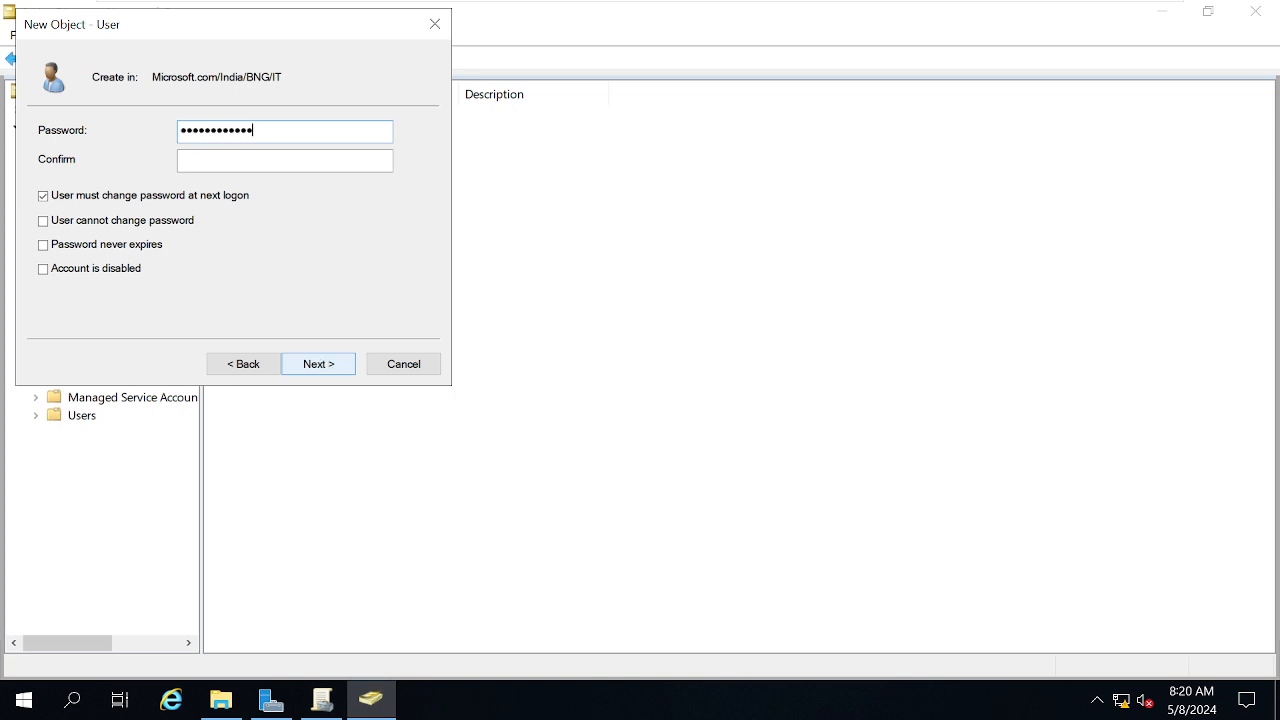
key("Tab")
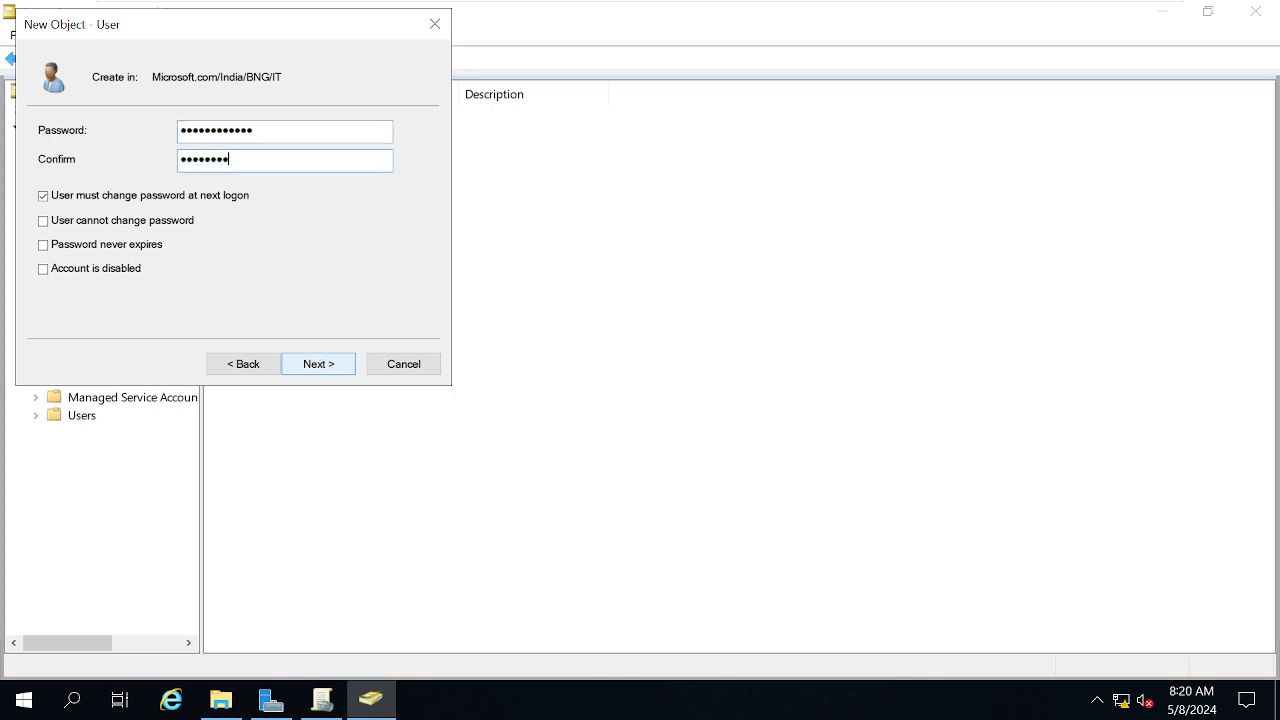
left_click(84, 198)
left_click(341, 368)
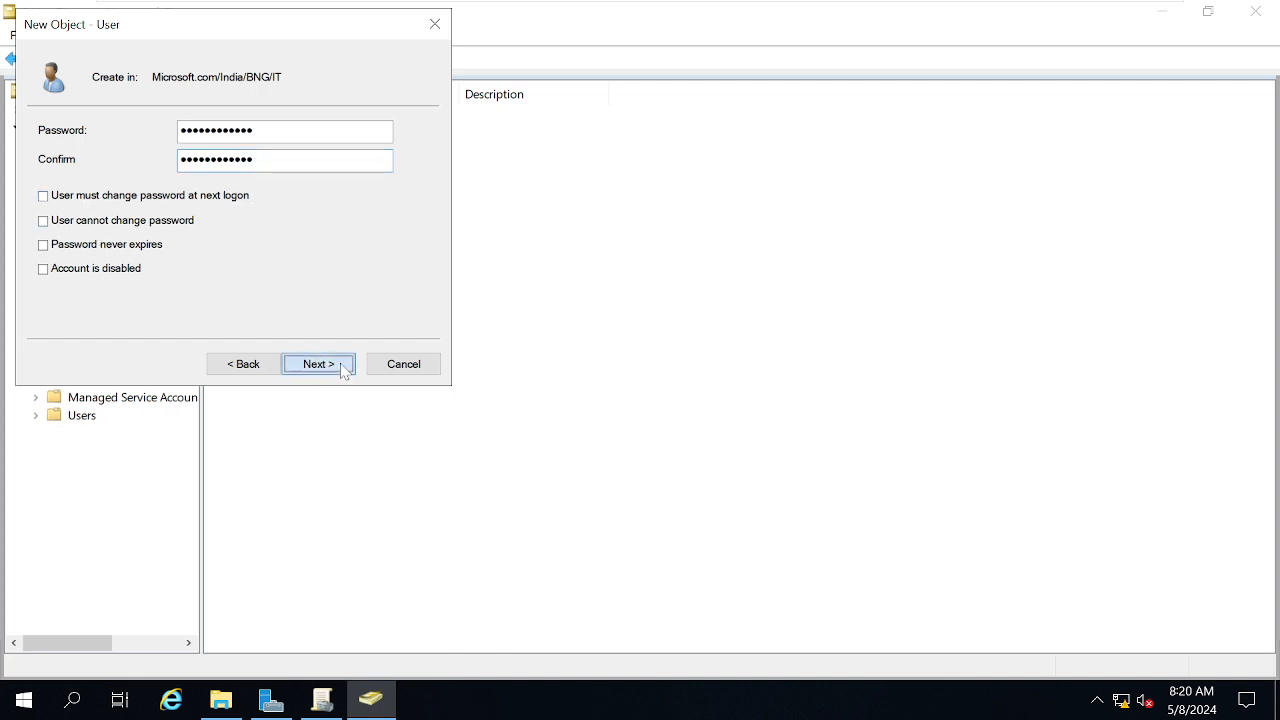
left_click(264, 366)
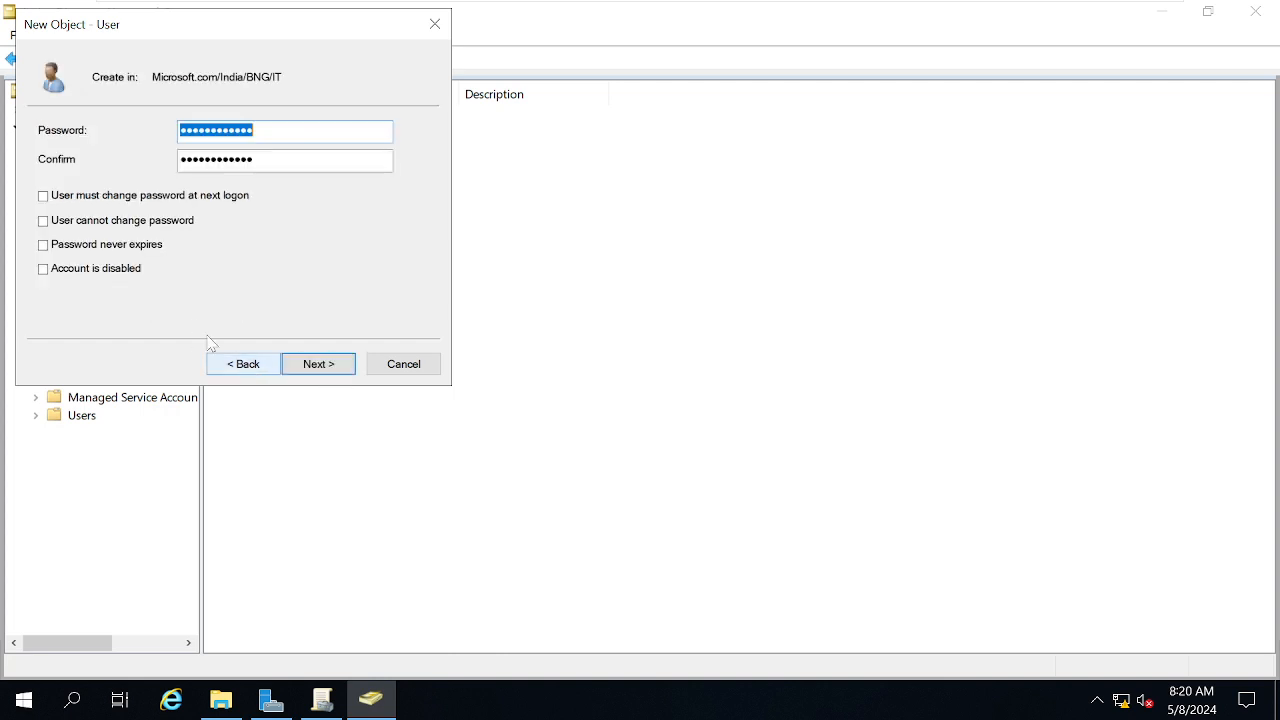
left_click(337, 370)
left_click(341, 375)
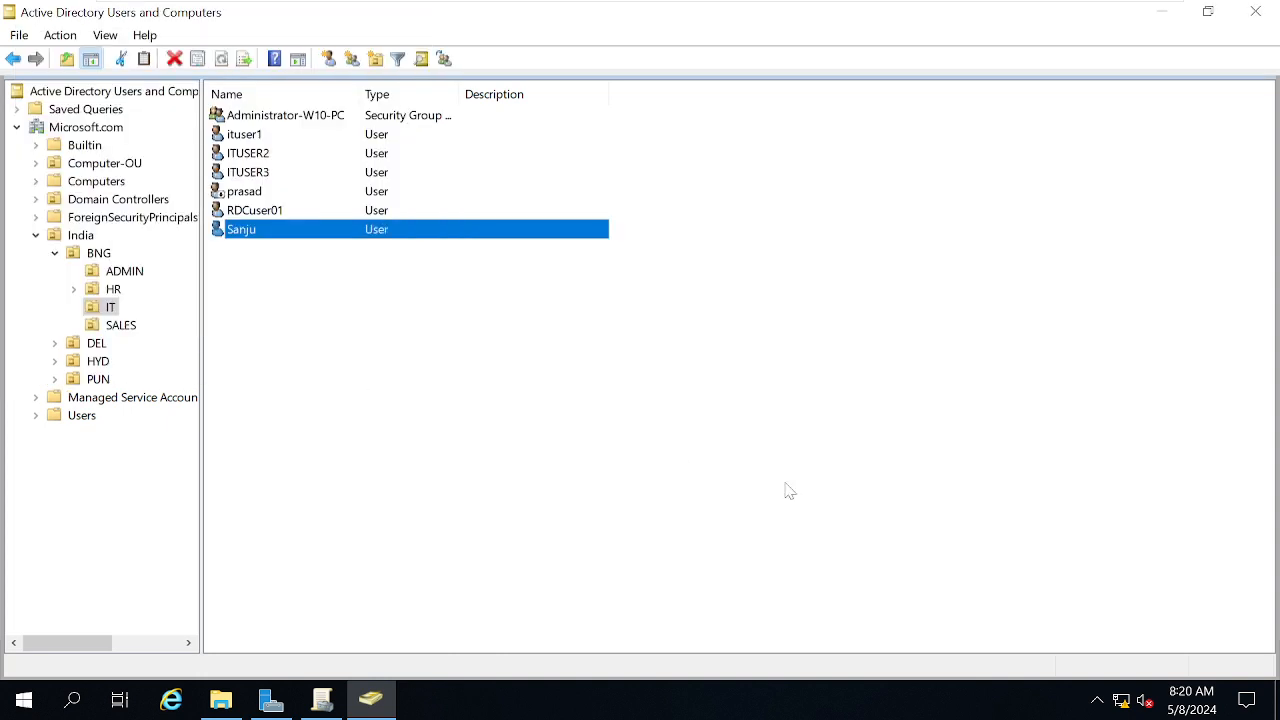
Add the new user as a member of the Administrator-W10-PC security group
mouse_move(734, 5)
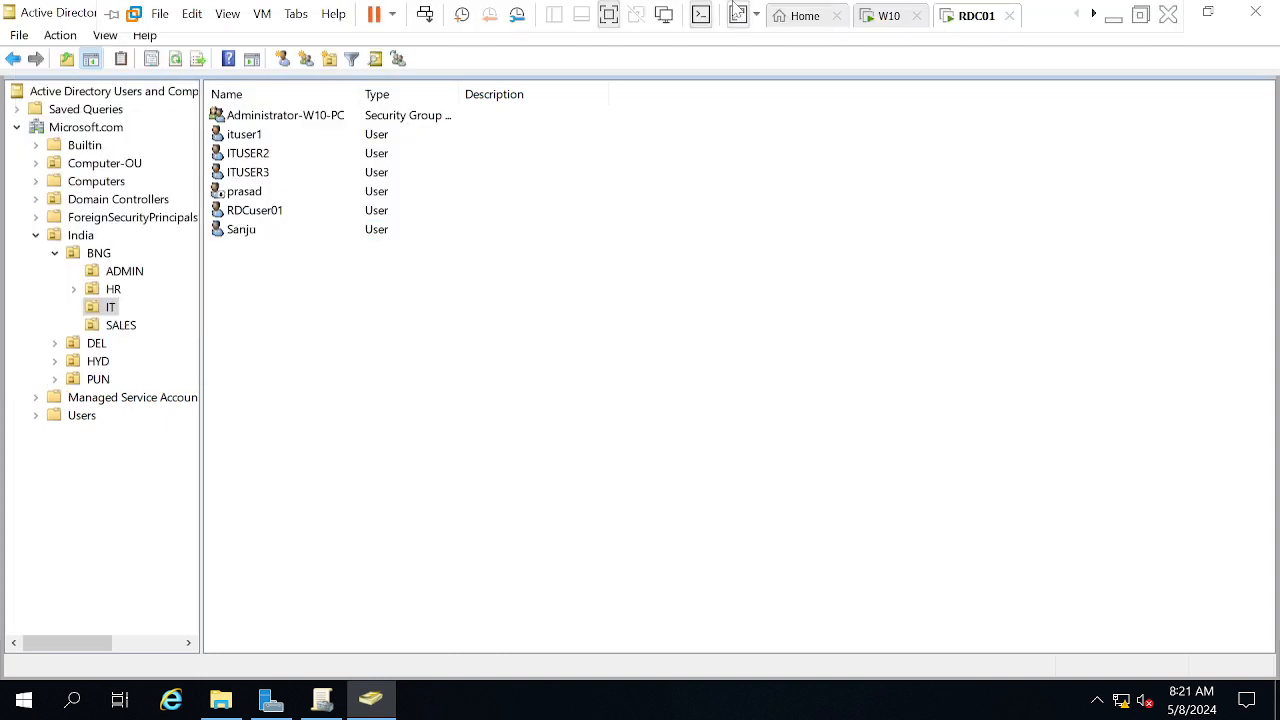
left_click(886, 20)
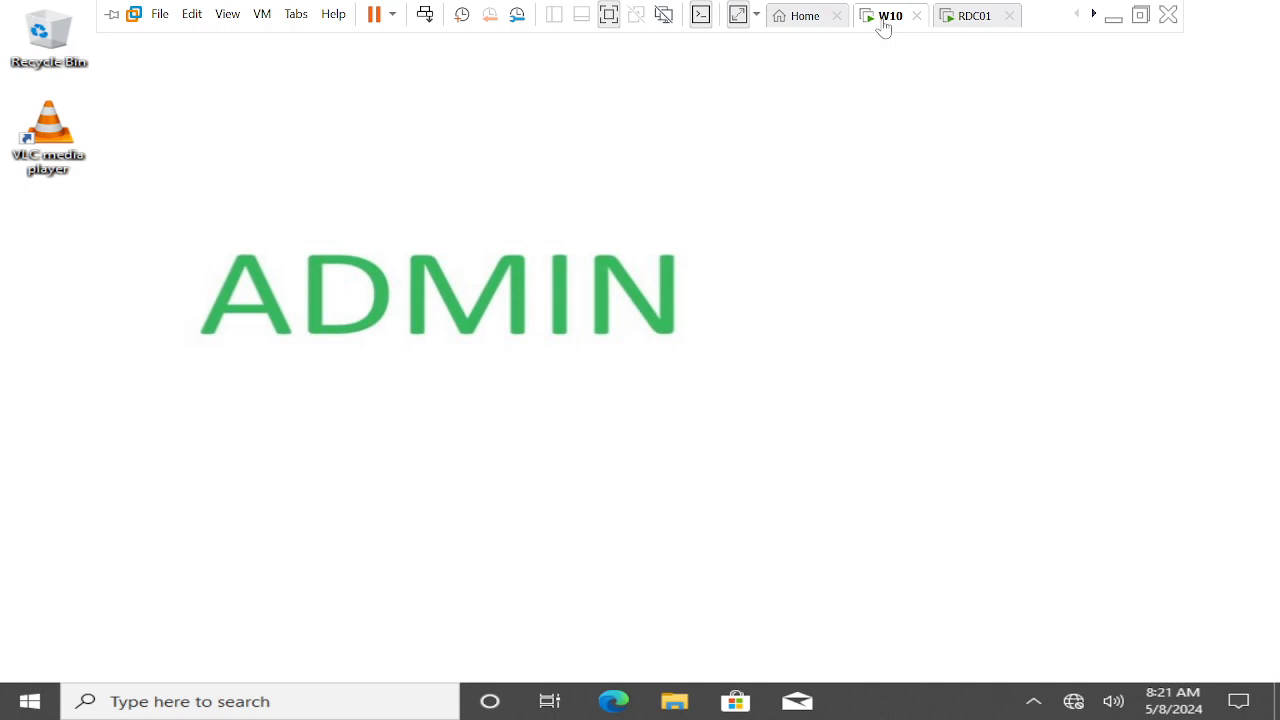
left_click(968, 20)
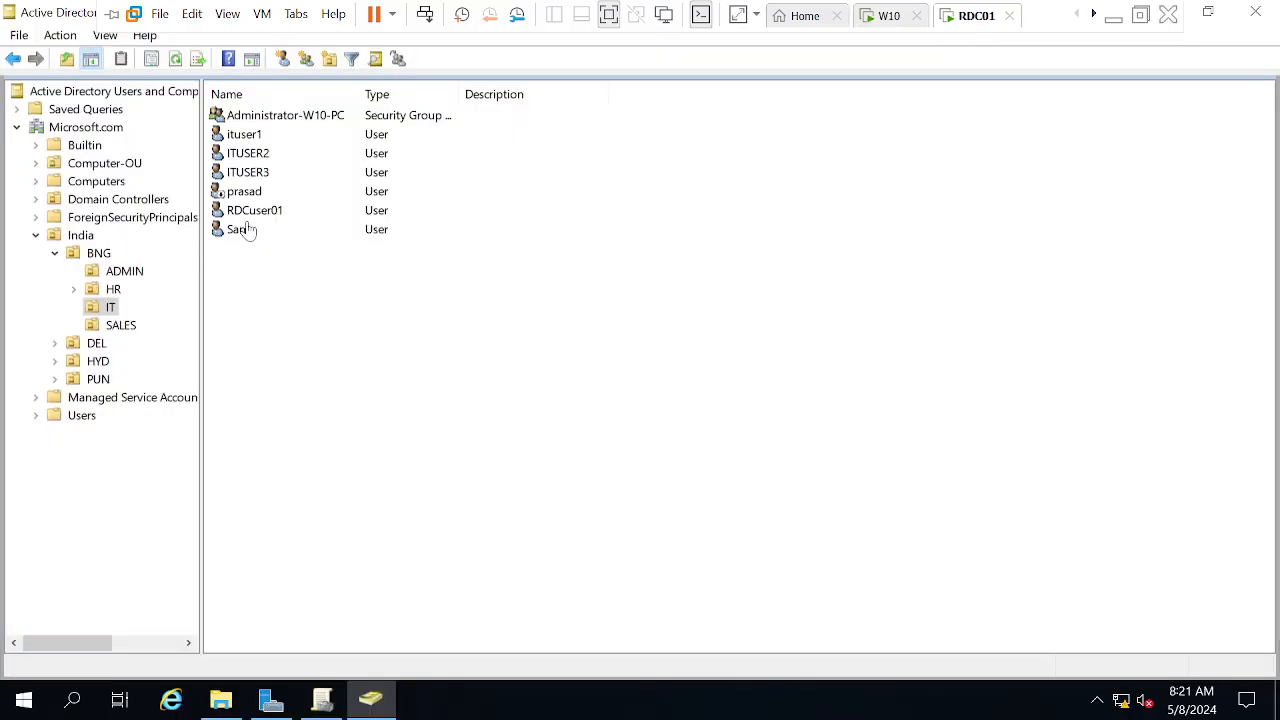
left_click(268, 122)
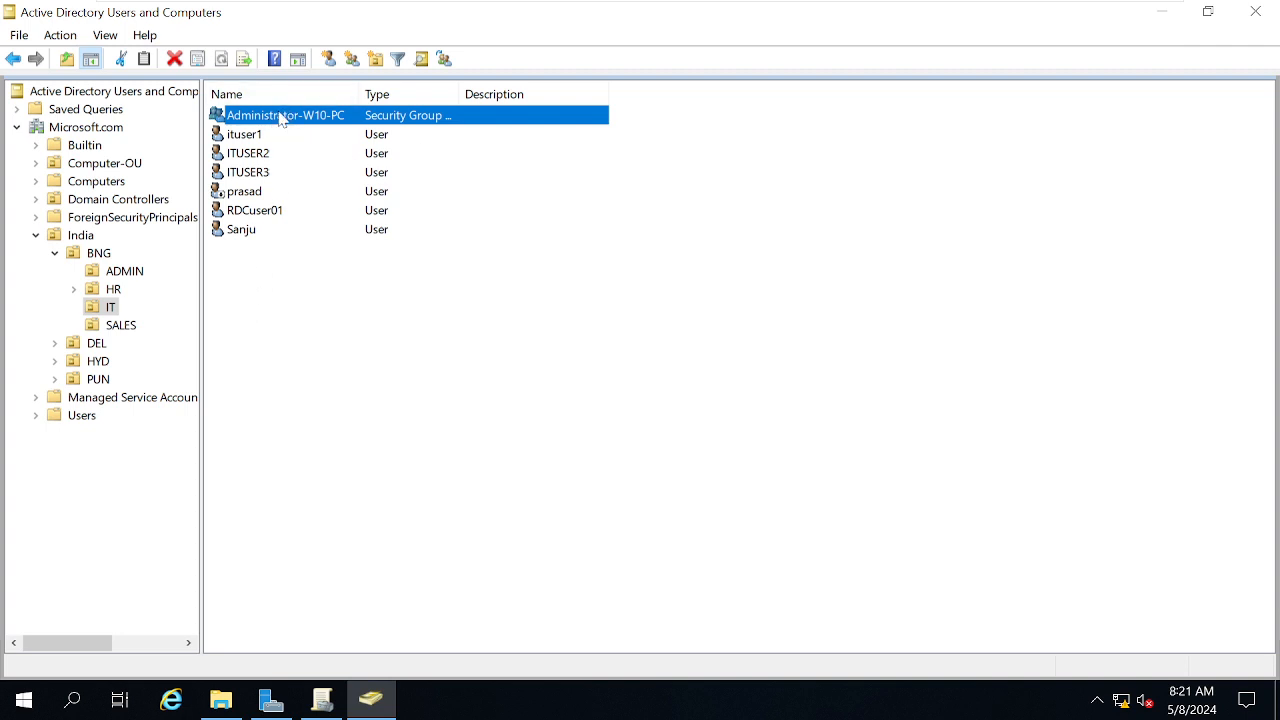
double_click(281, 118)
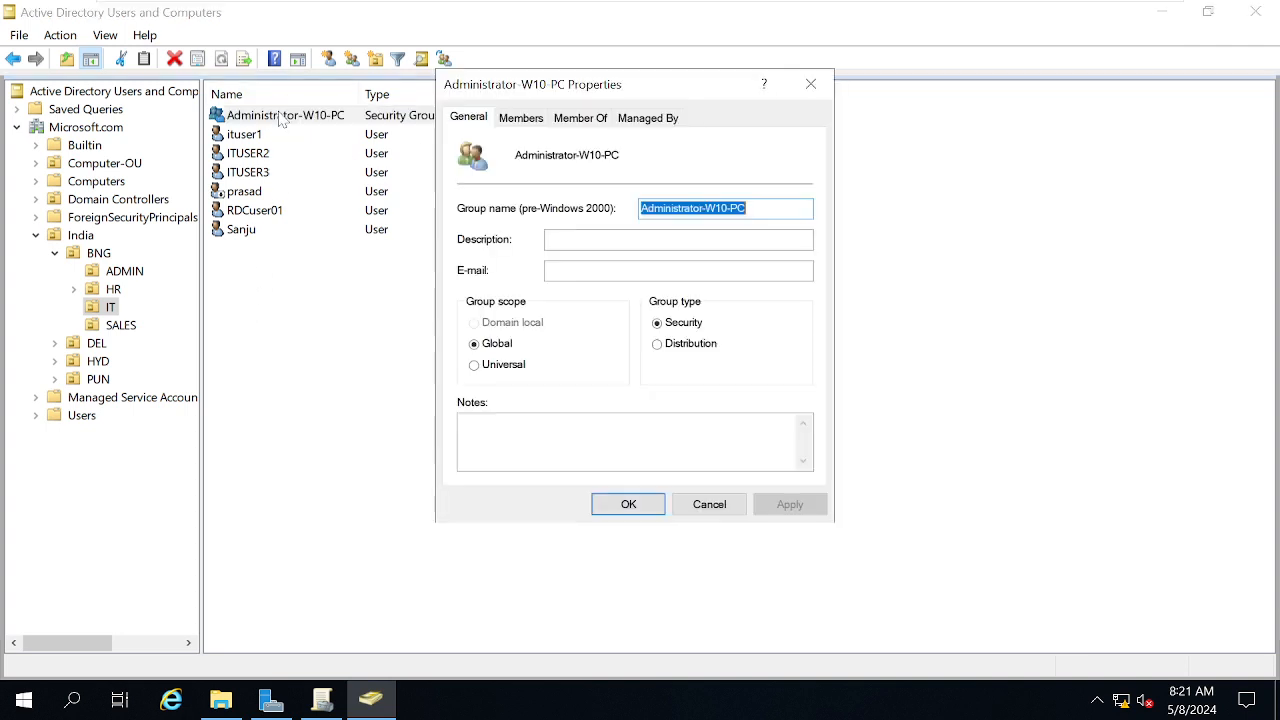
left_click(524, 120)
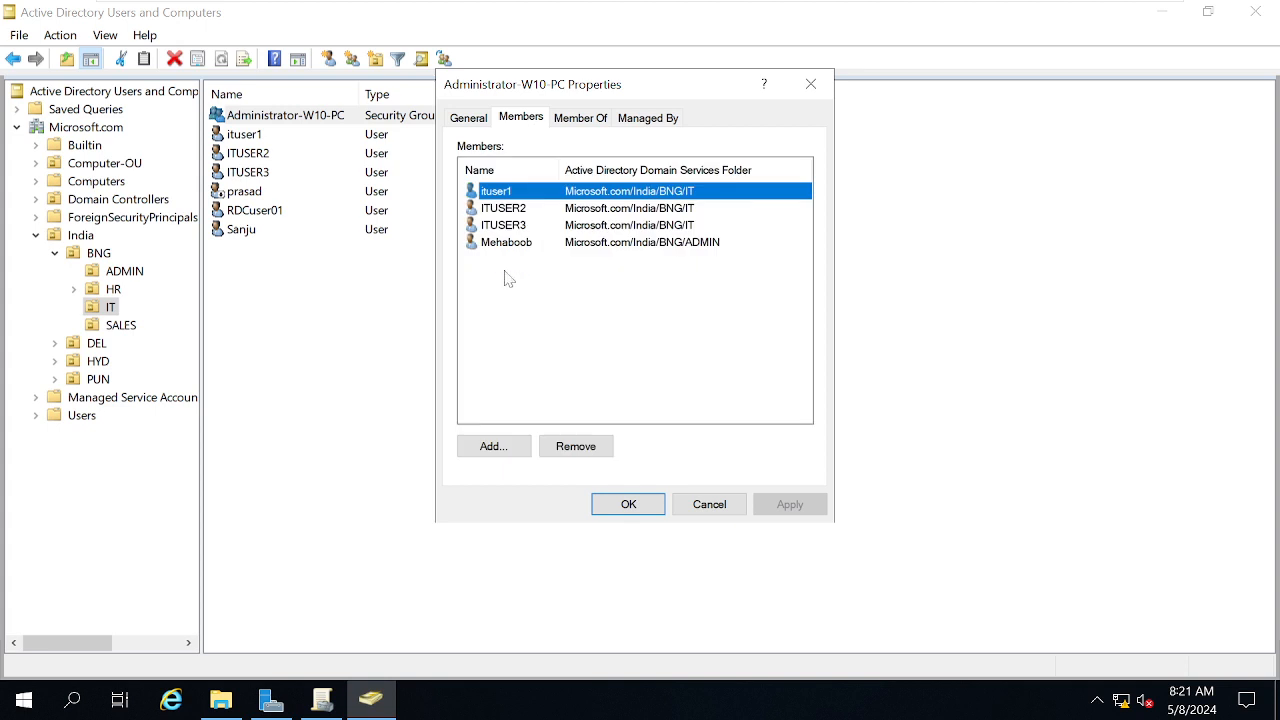
left_click(493, 445)
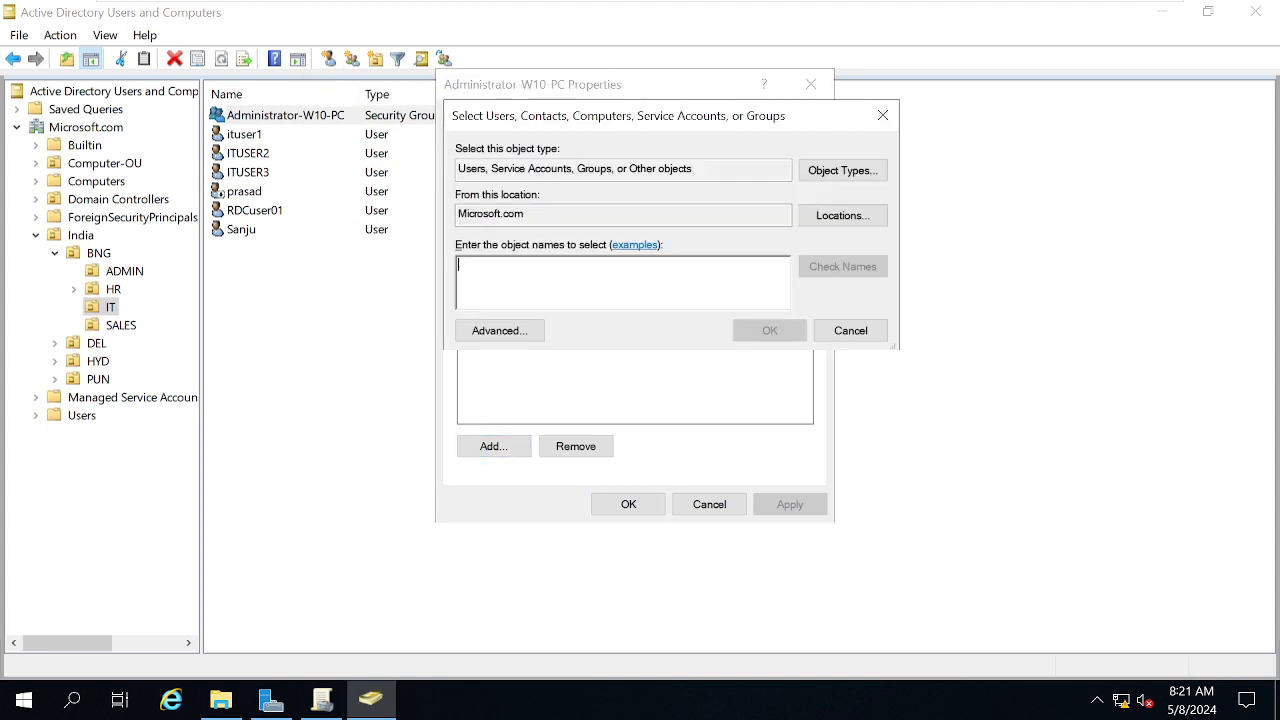
type("Sanju")
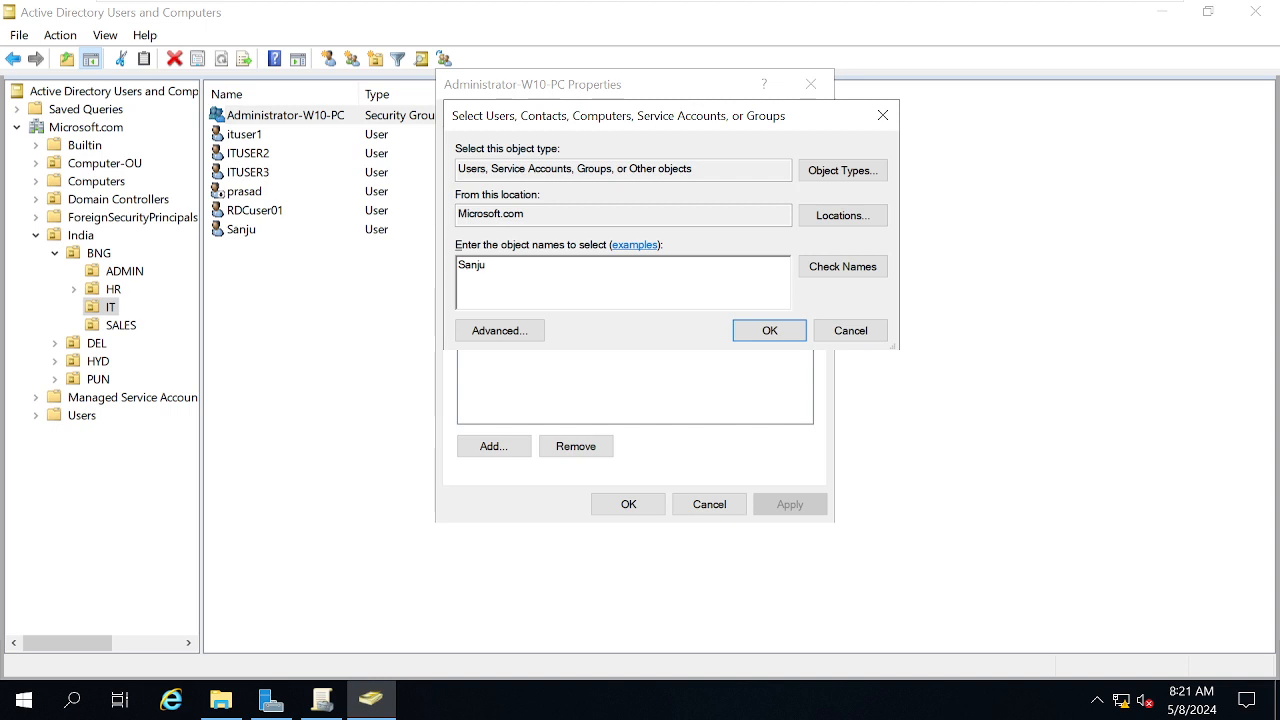
left_click(868, 267)
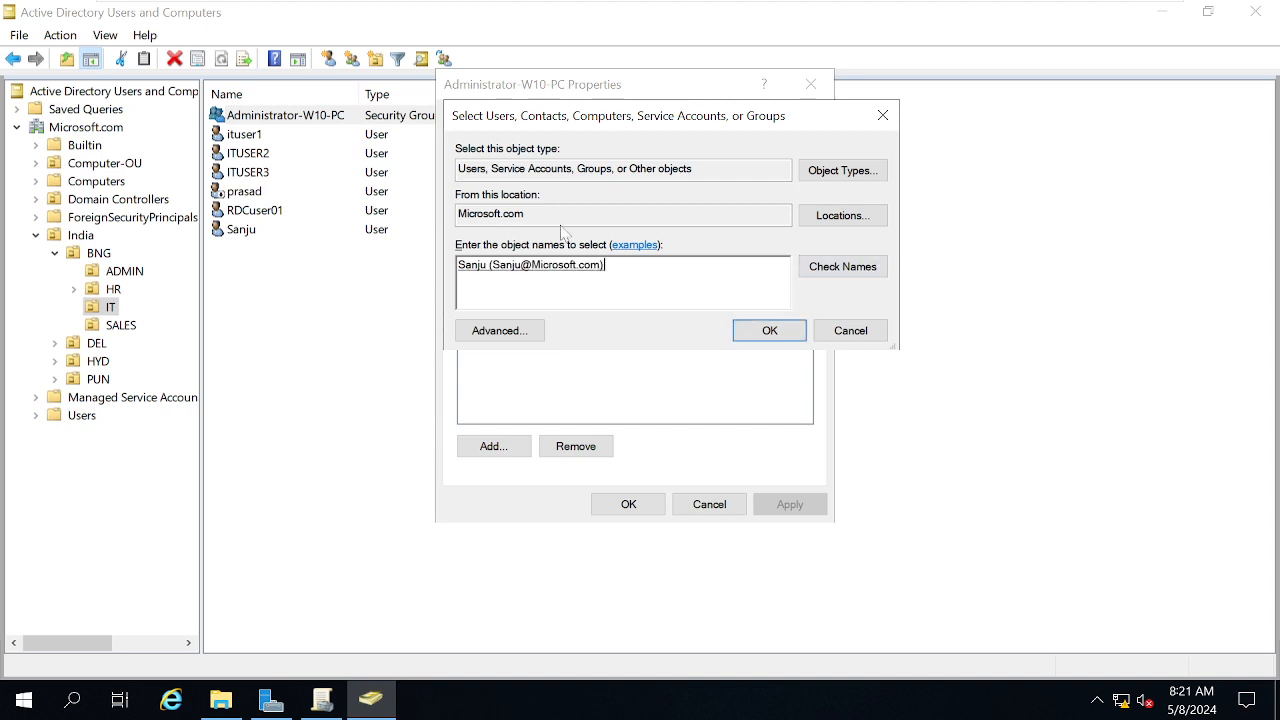
left_click(768, 334)
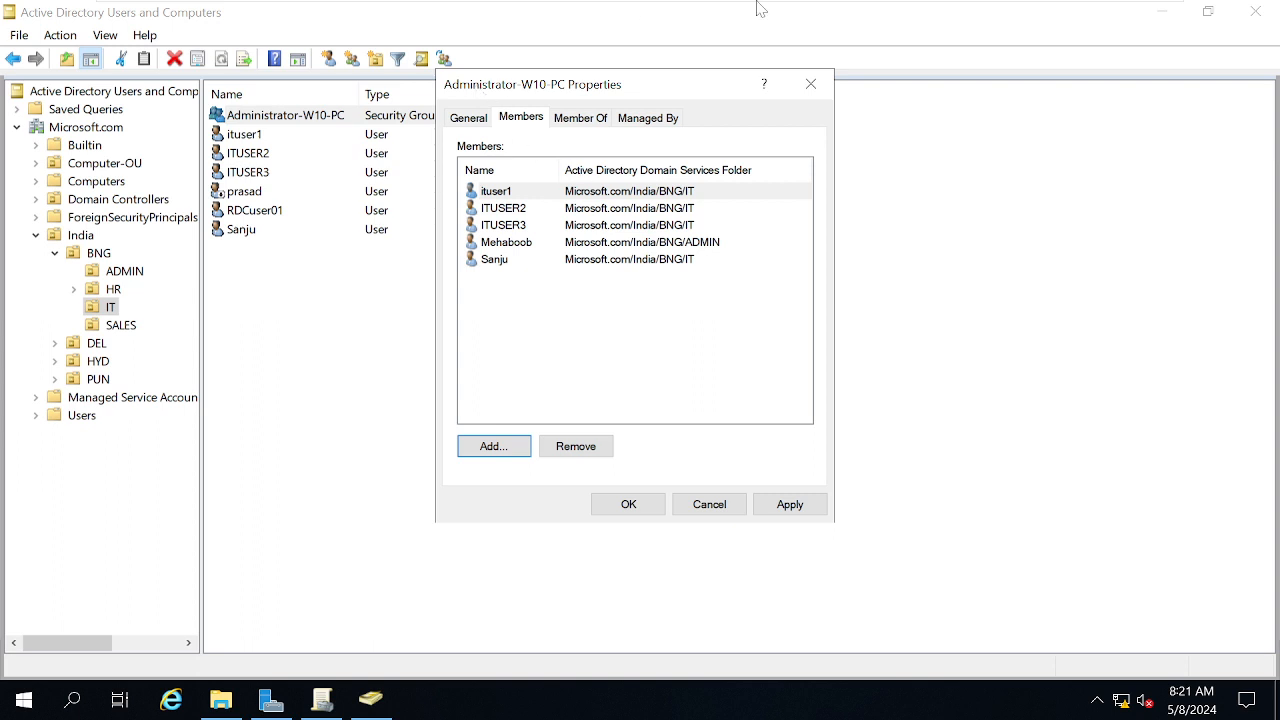
Apply the group membership change, close the properties, and switch to the W10 VM
mouse_move(760, 8)
mouse_move(865, 8)
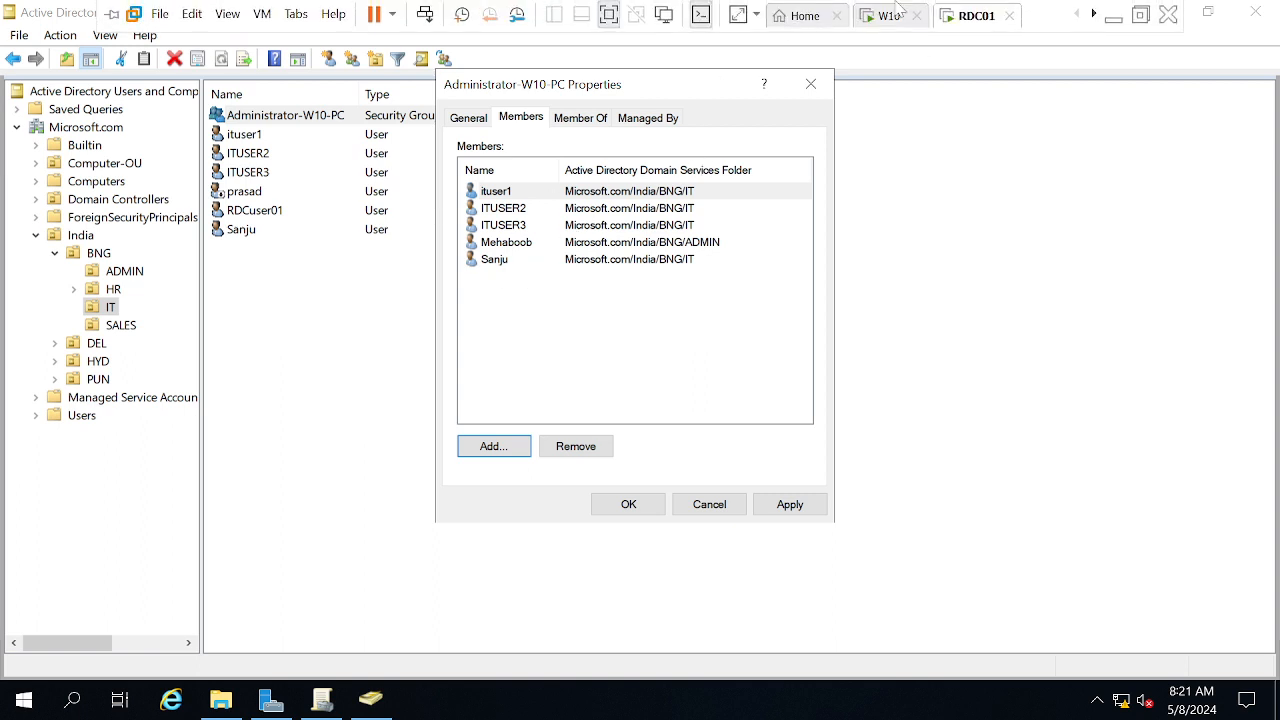
left_click(812, 506)
left_click(629, 505)
mouse_move(632, 8)
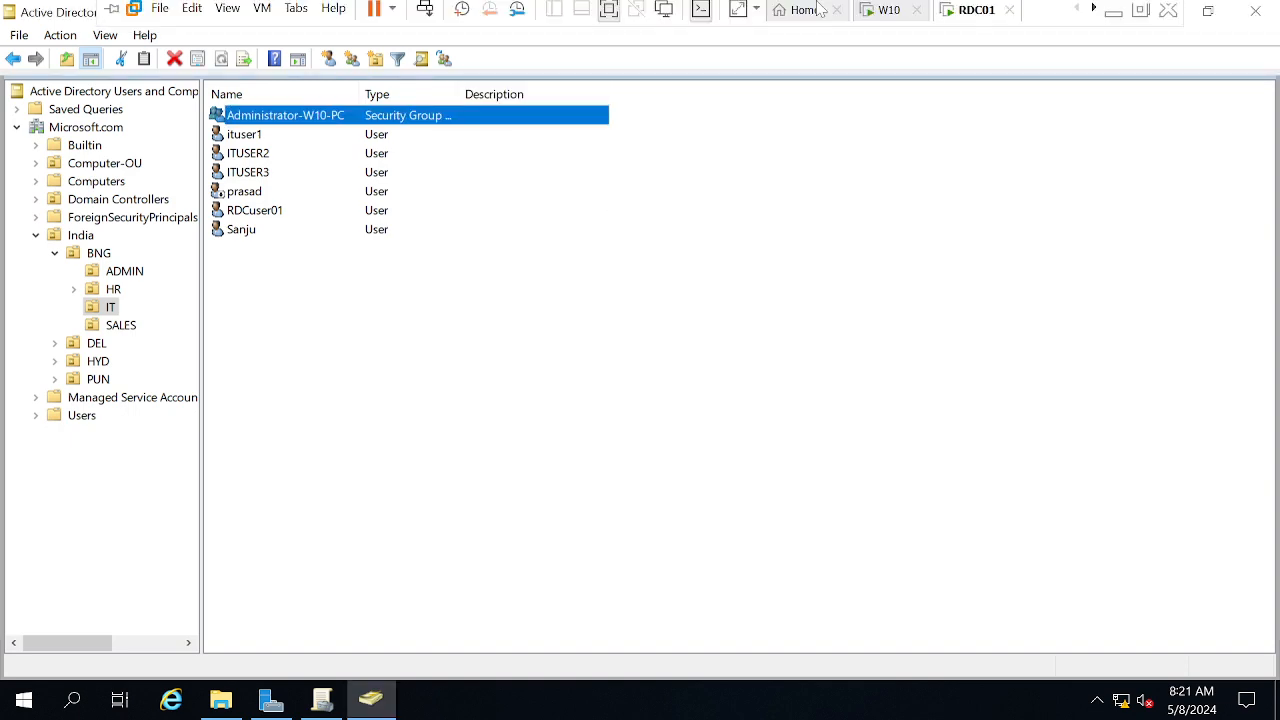
left_click(880, 16)
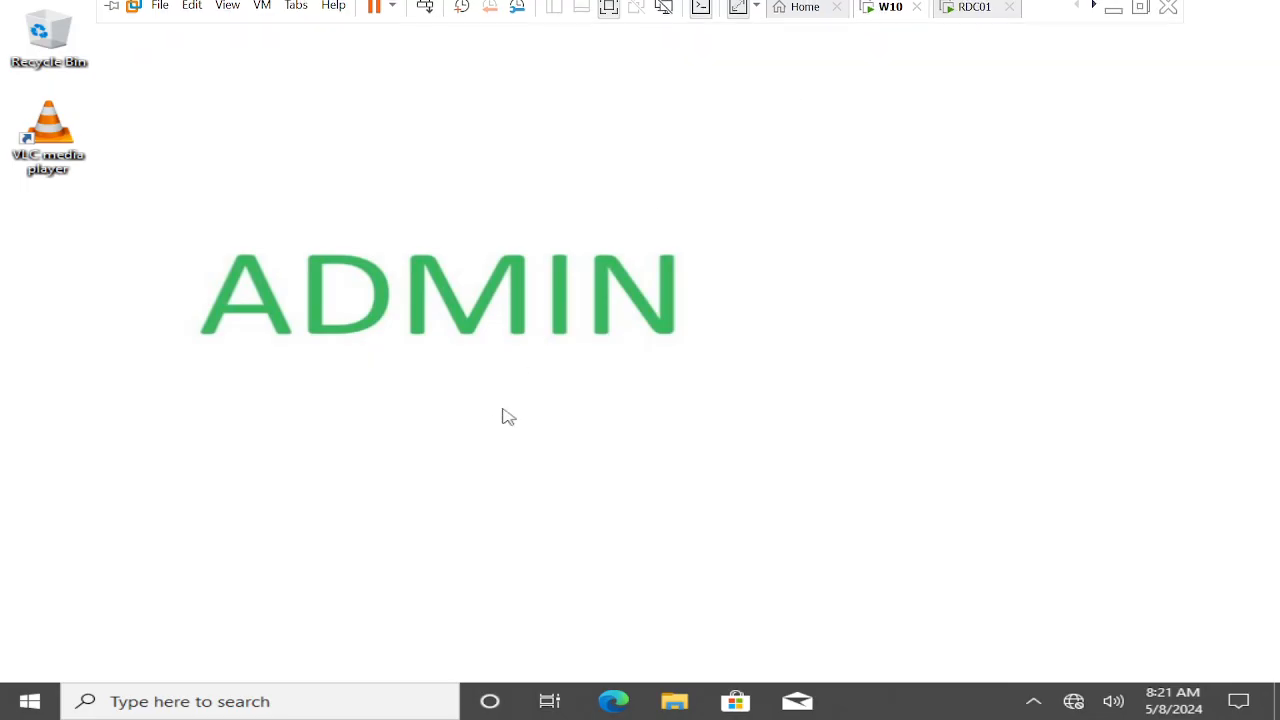
Run logoff on W10, then send Ctrl+Alt+Del to reach the sign-in screen
key("super+r")
type("logoff")
key("Return")
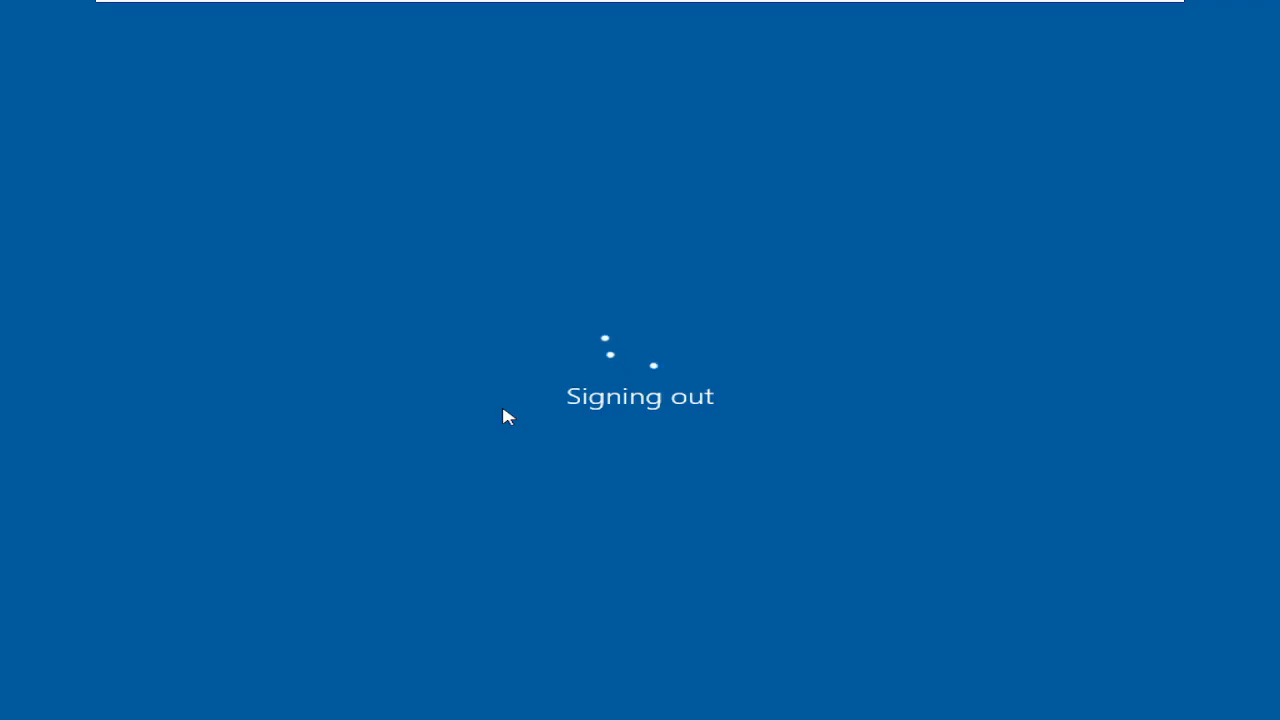
mouse_move(574, 6)
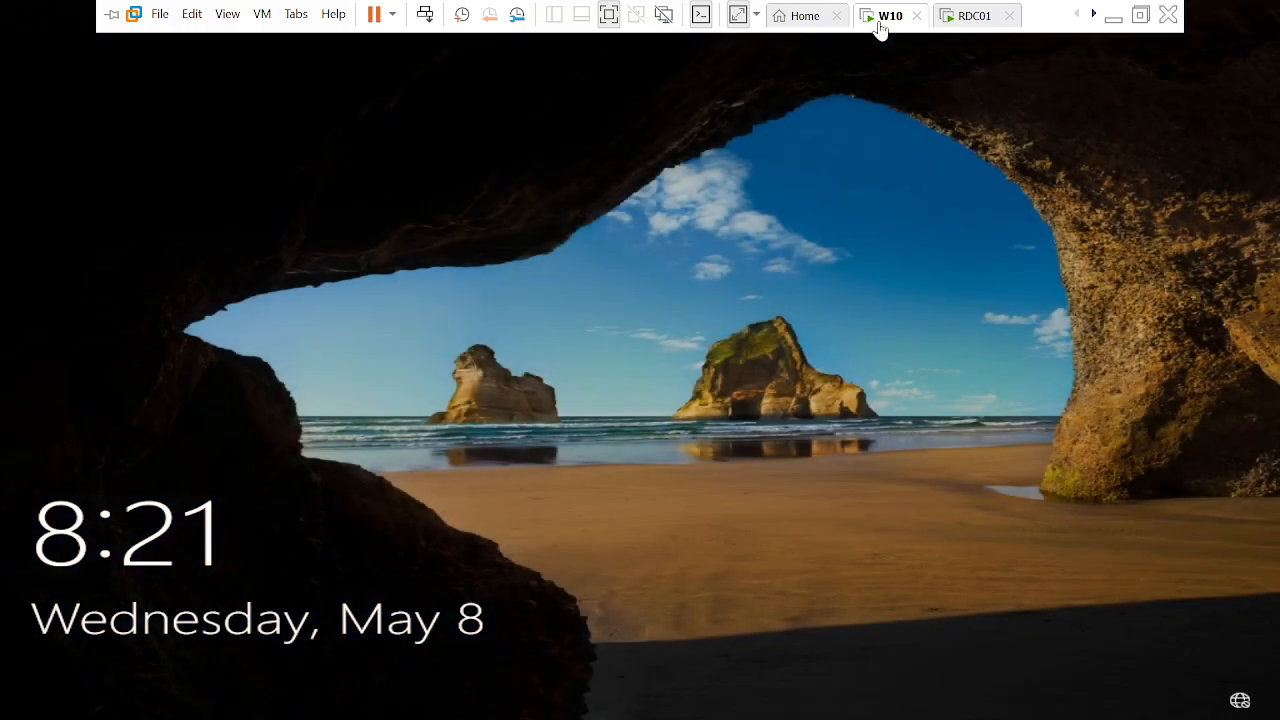
right_click(881, 26)
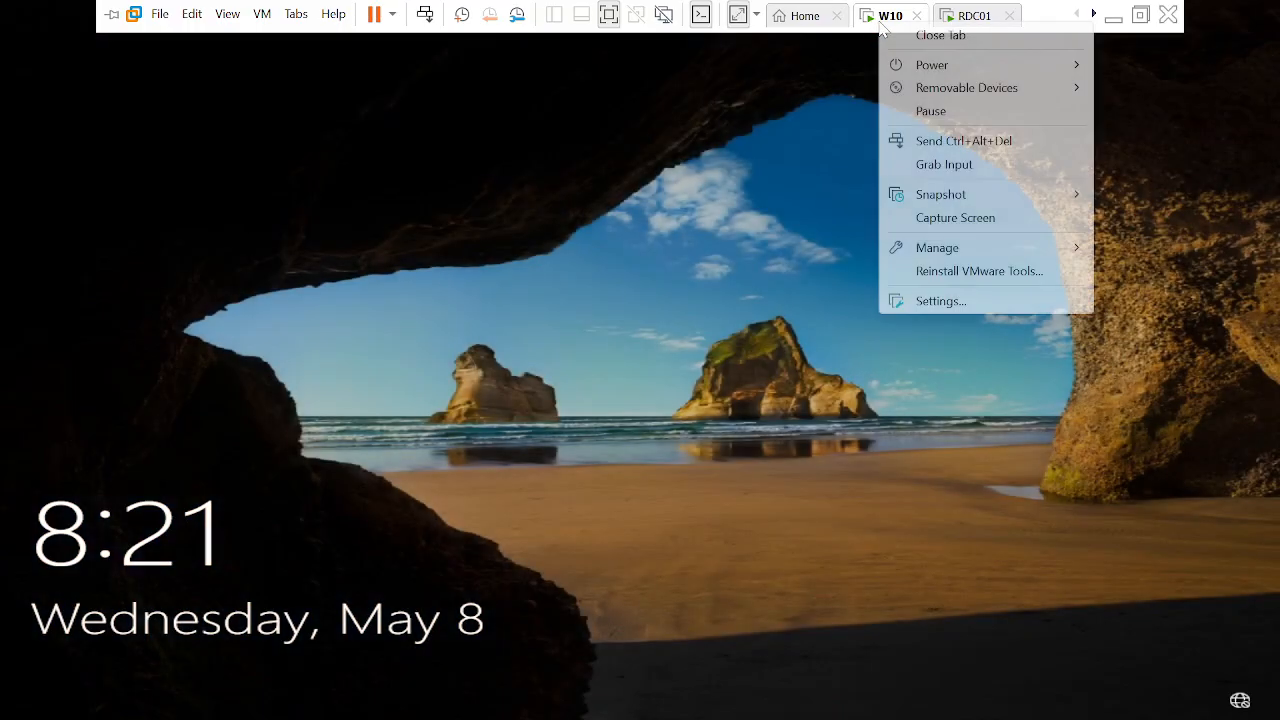
left_click(951, 142)
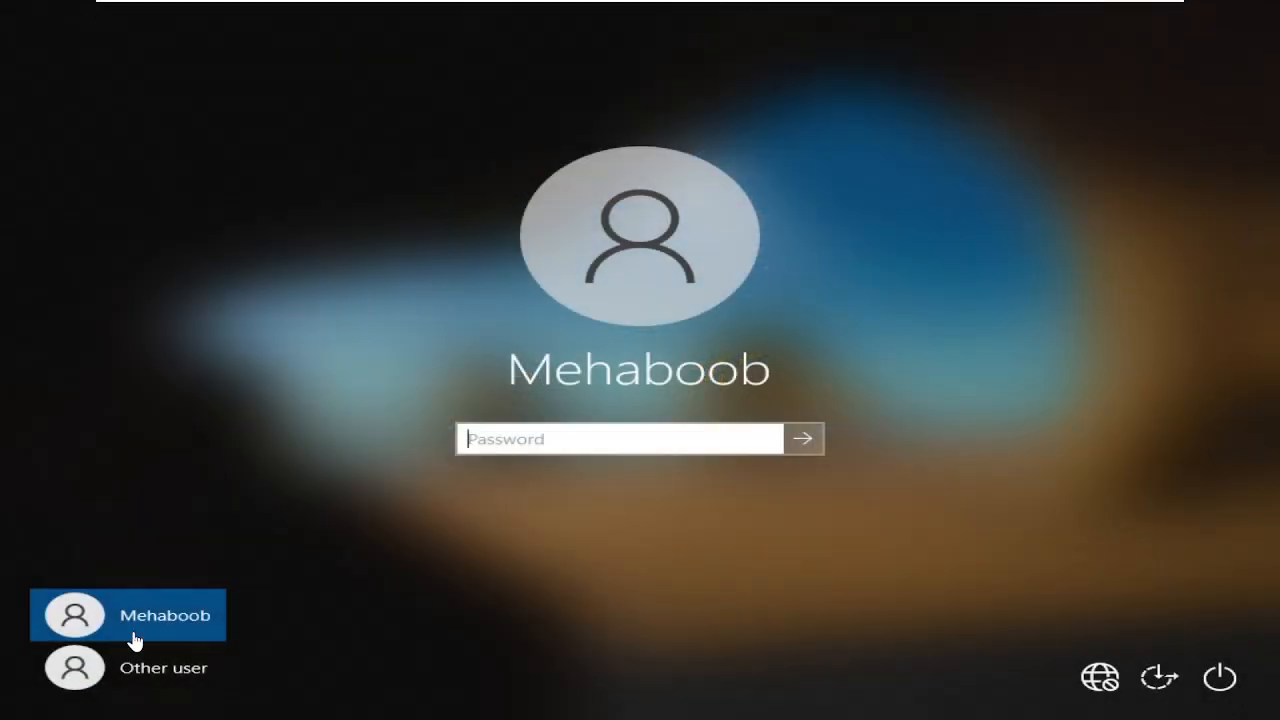
Sign in as the new domain user via Other user, then switch to RDC01
left_click(199, 655)
type("Password@123")
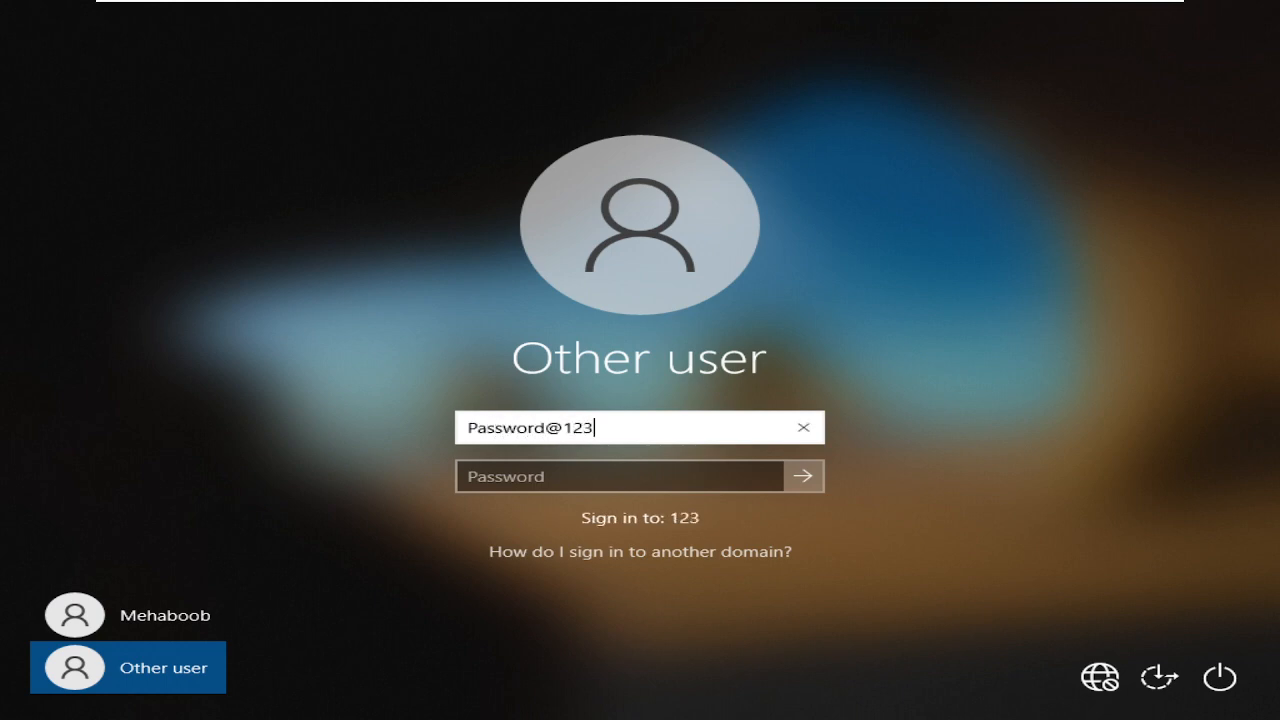
key("Tab")
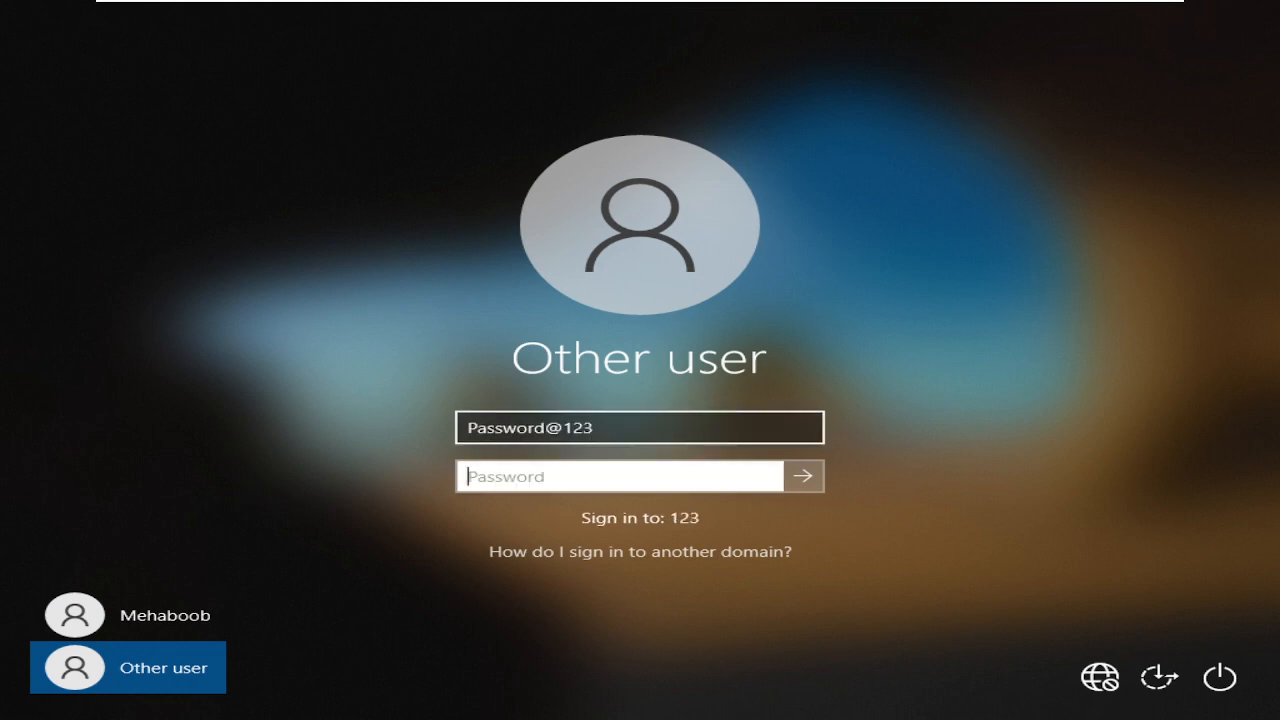
key("shift+Tab")
key("ctrl+a")
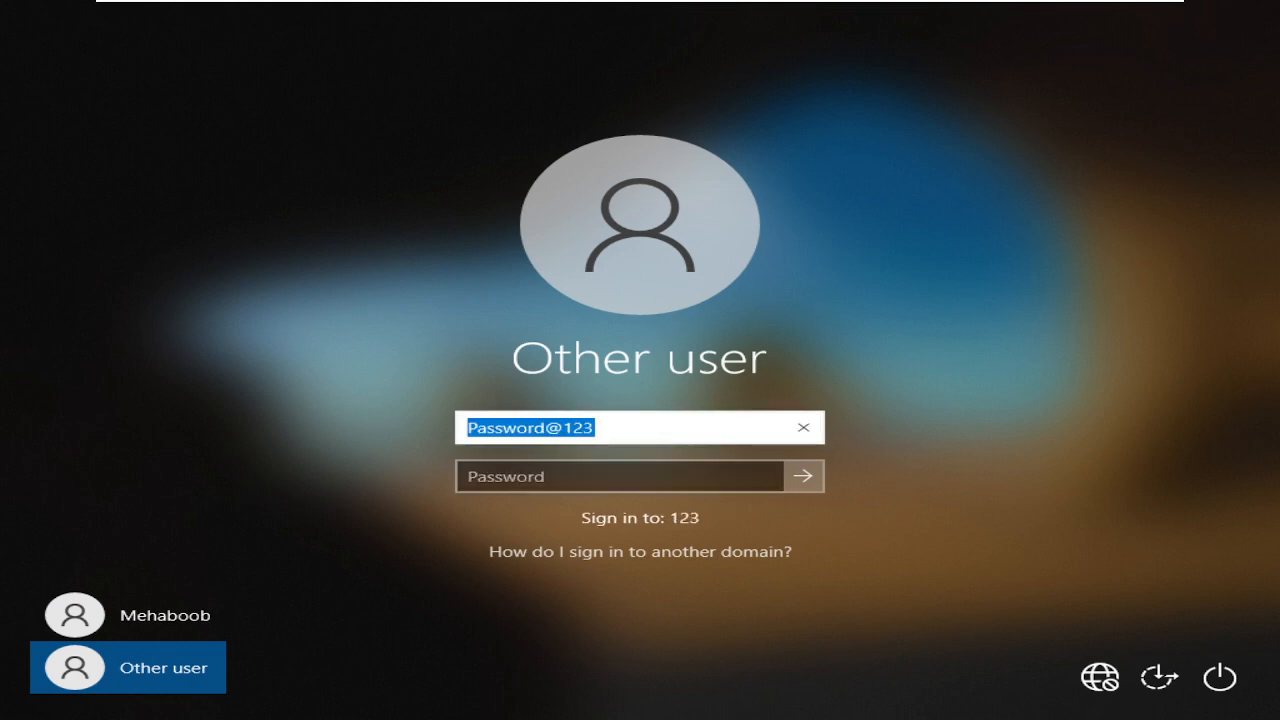
type("Sanju")
key("Tab")
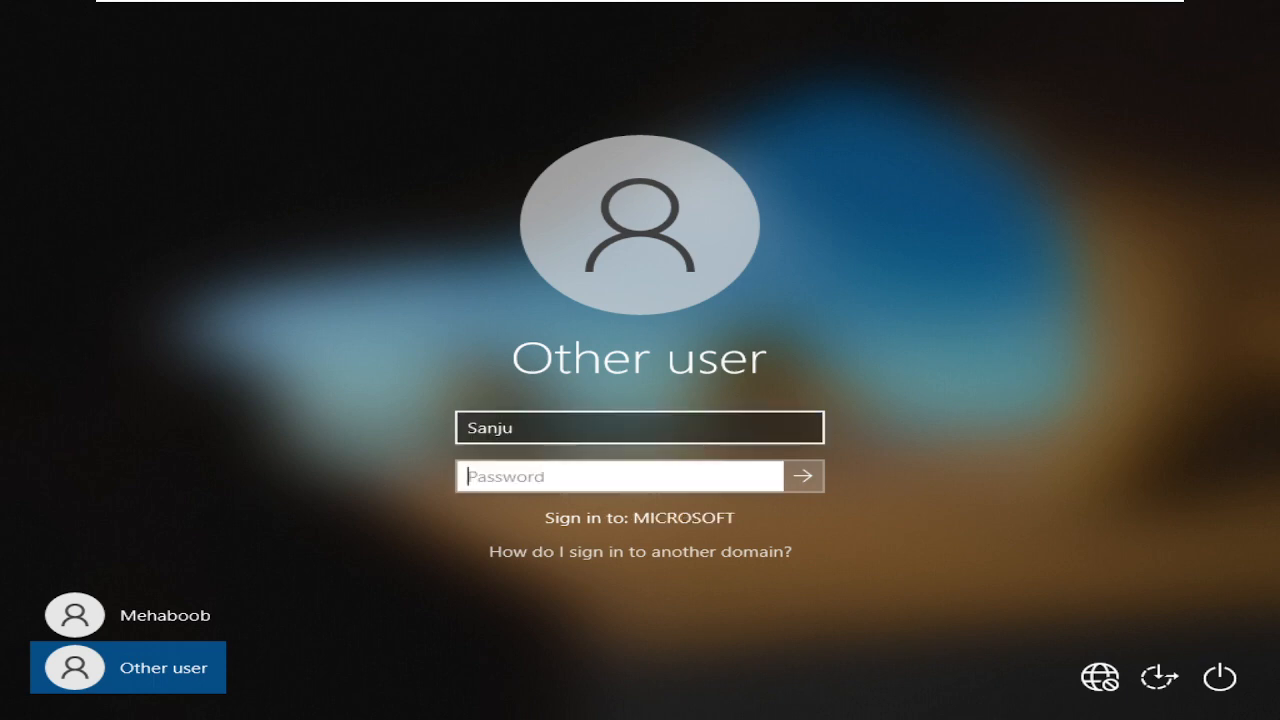
type("Password@12")
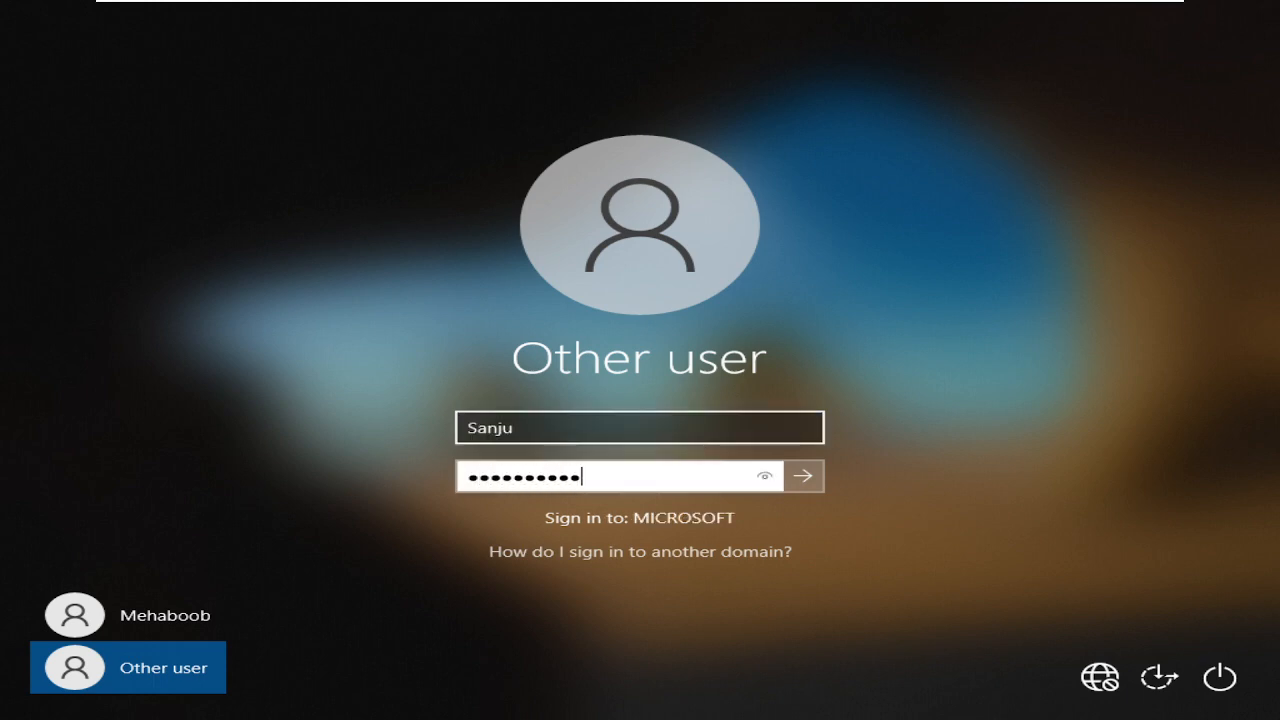
type("3")
key("Return")
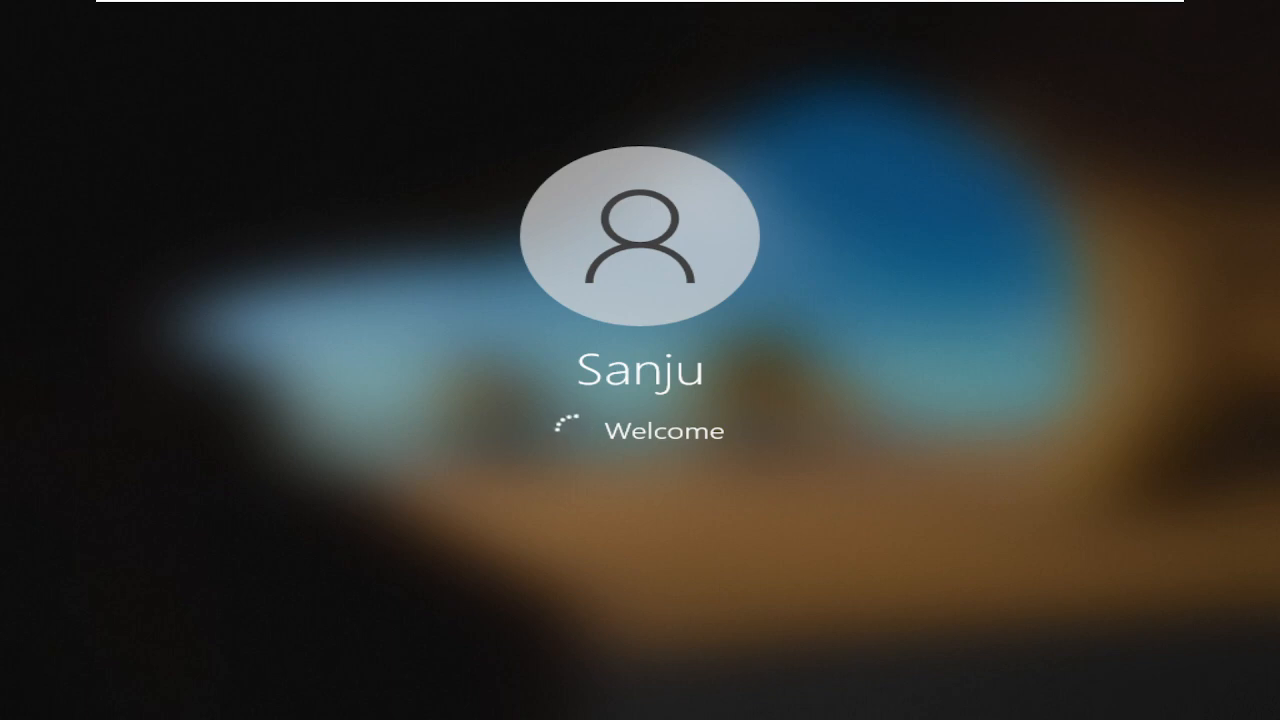
mouse_move(924, 8)
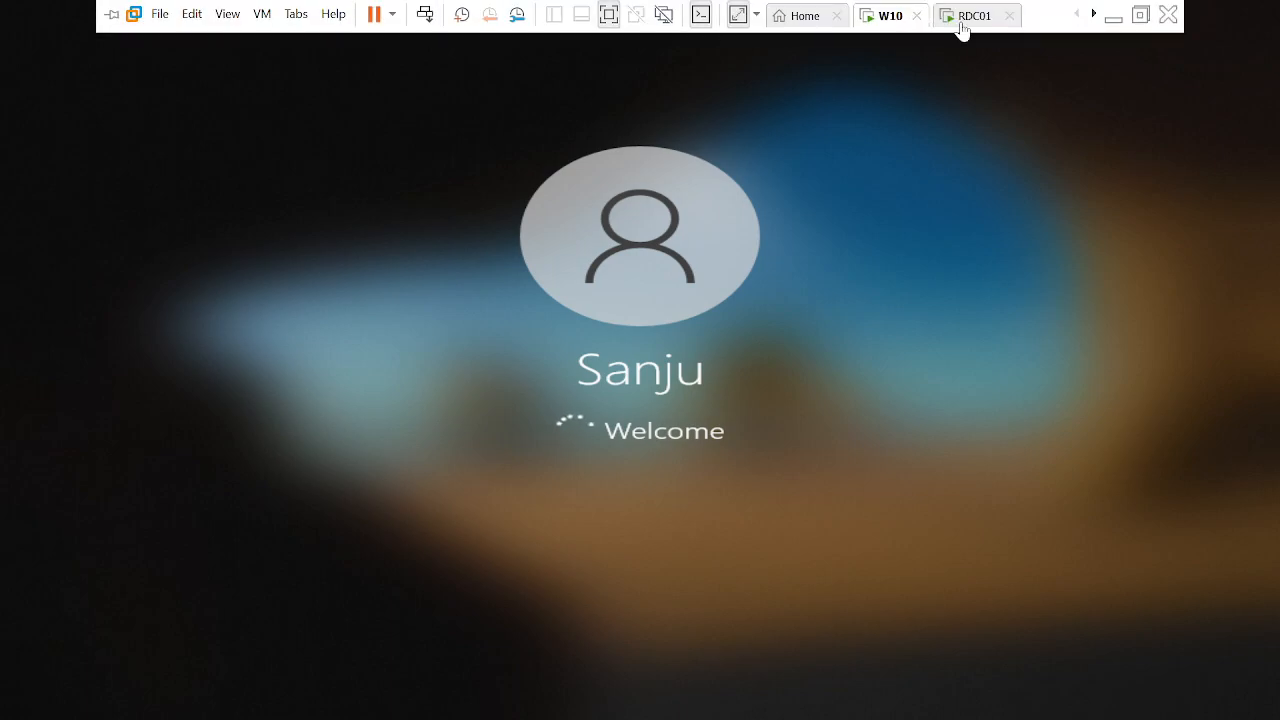
left_click(960, 24)
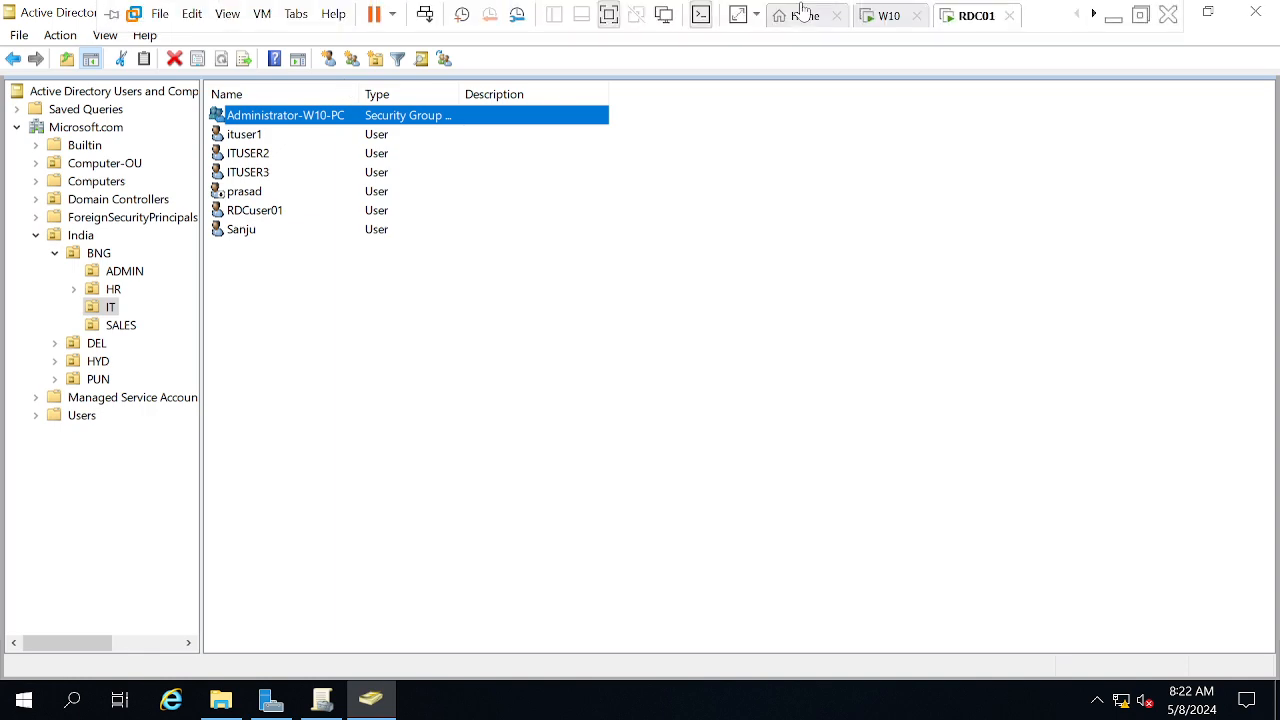
Check W10's sign-in, then show the GPOs linked to the IT OU on RDC01
left_click(886, 20)
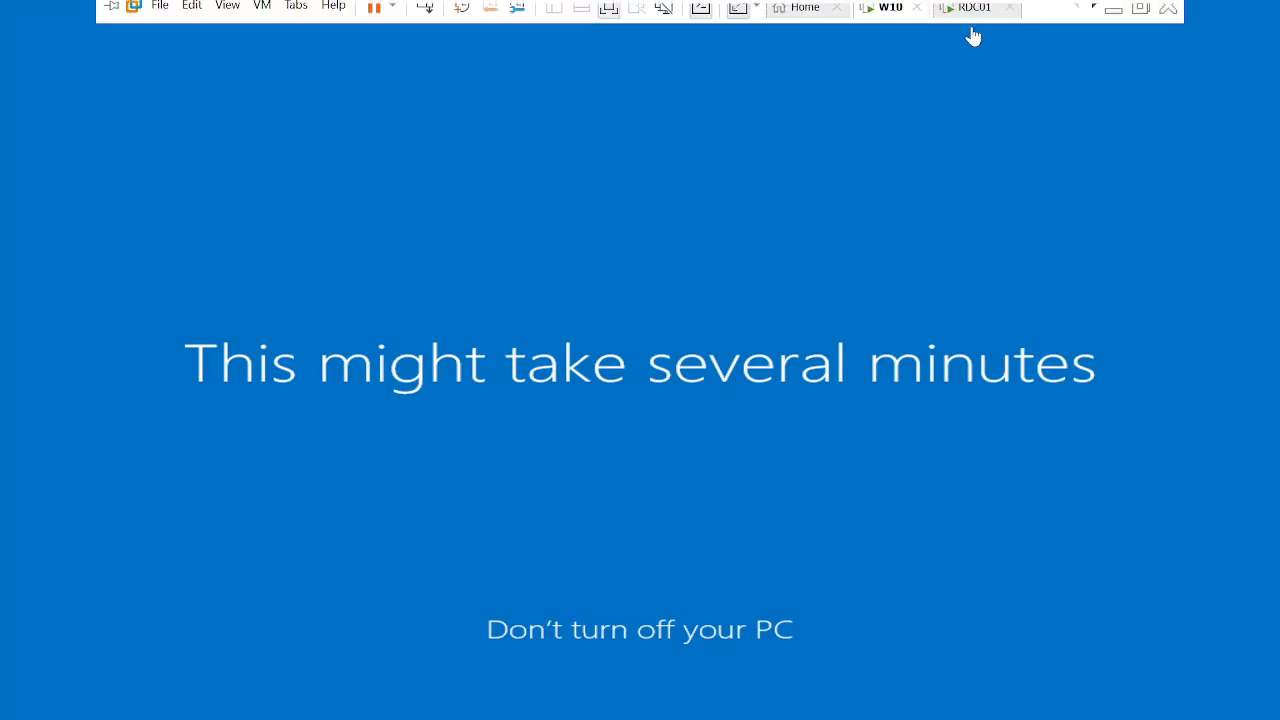
left_click(968, 28)
left_click(320, 705)
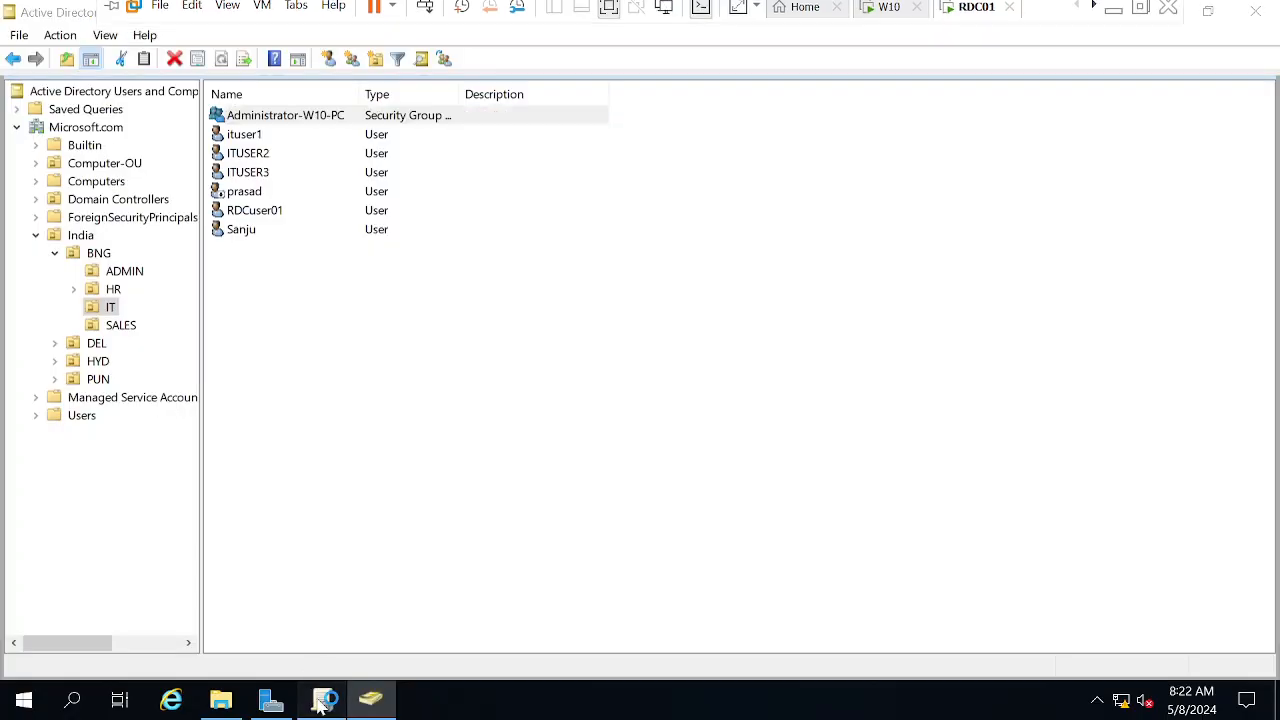
left_click(143, 321)
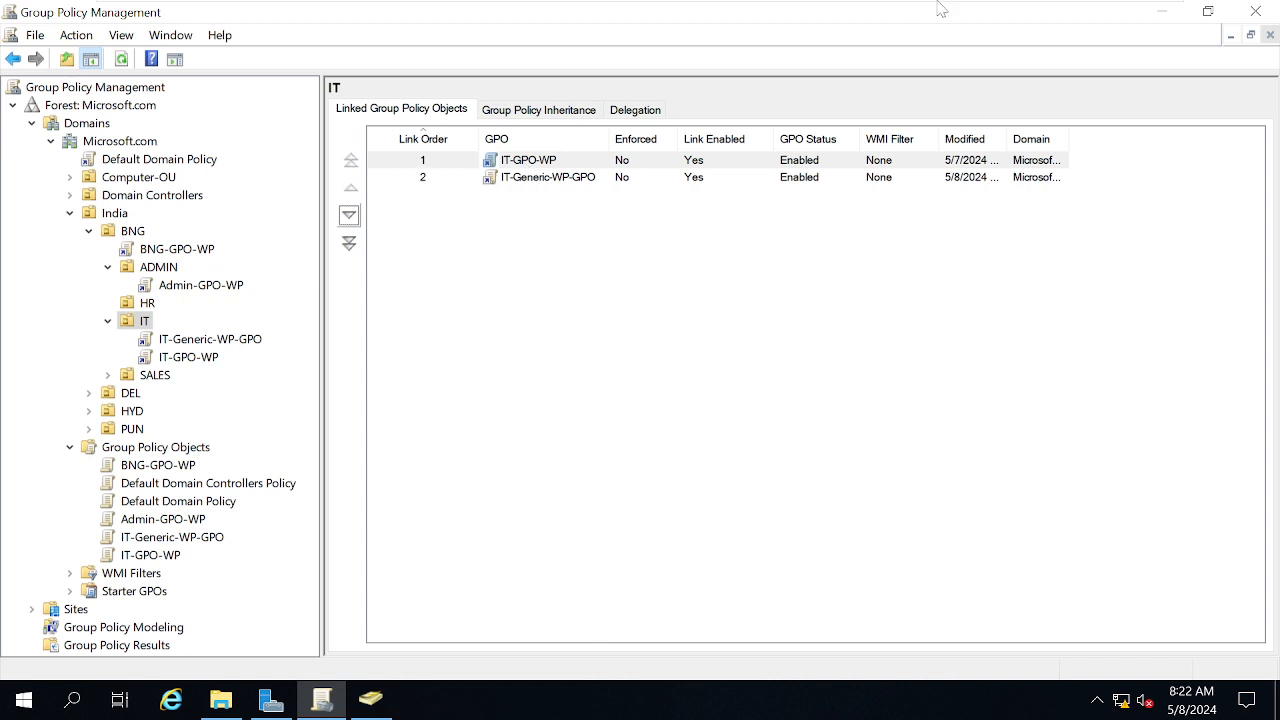
Minimize VMware, move the browser aside, and return to the W10 VM from the taskbar preview
mouse_move(940, 5)
left_click(1113, 22)
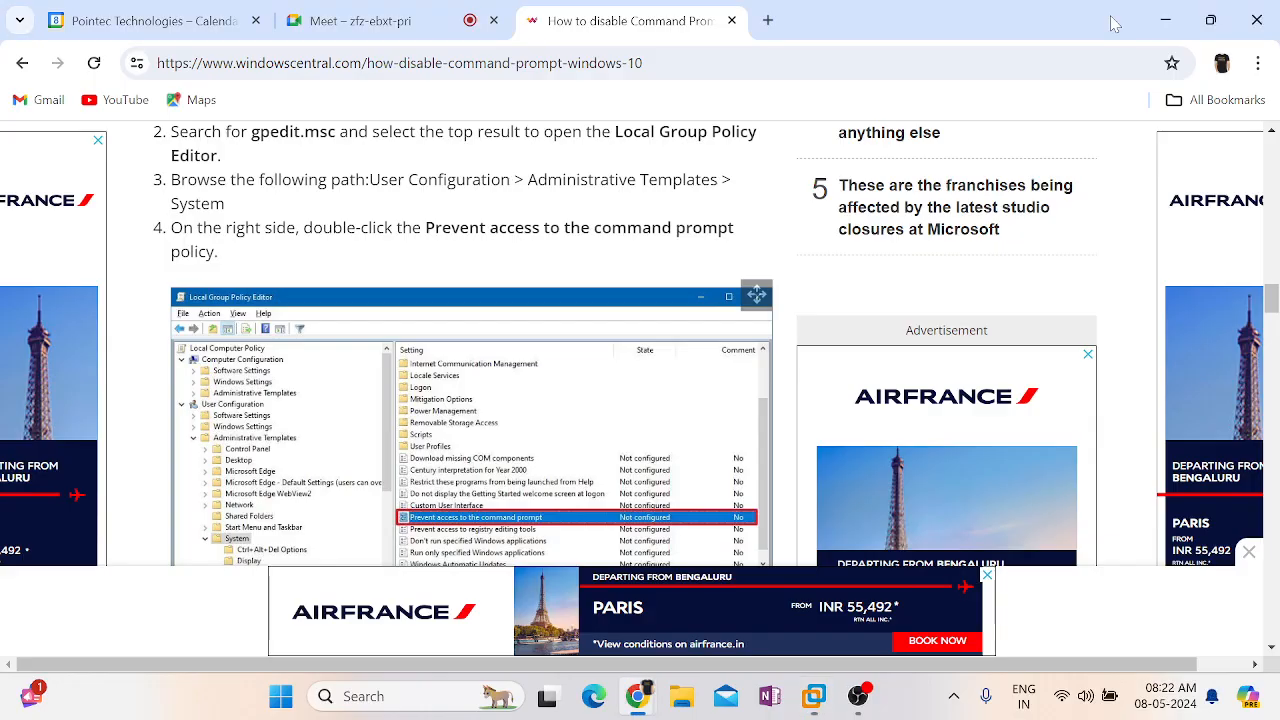
left_click(813, 697)
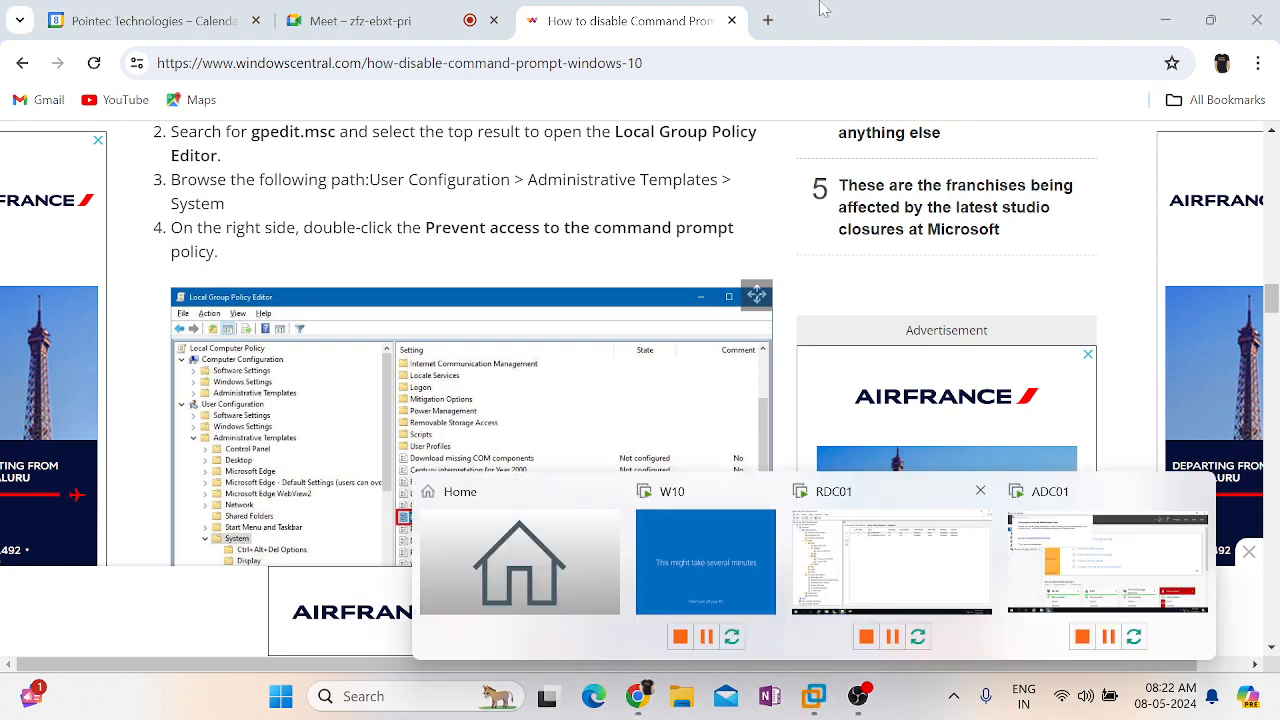
left_click_drag(832, 24, 1279, 22)
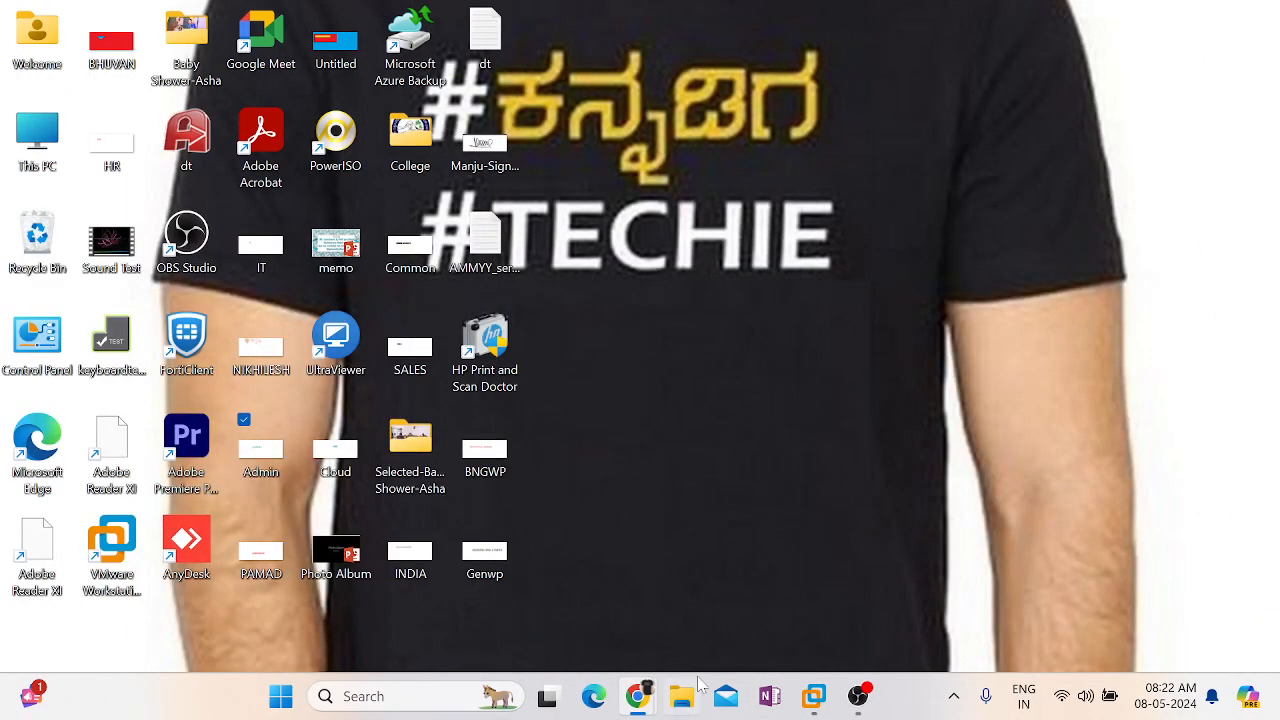
mouse_move(813, 697)
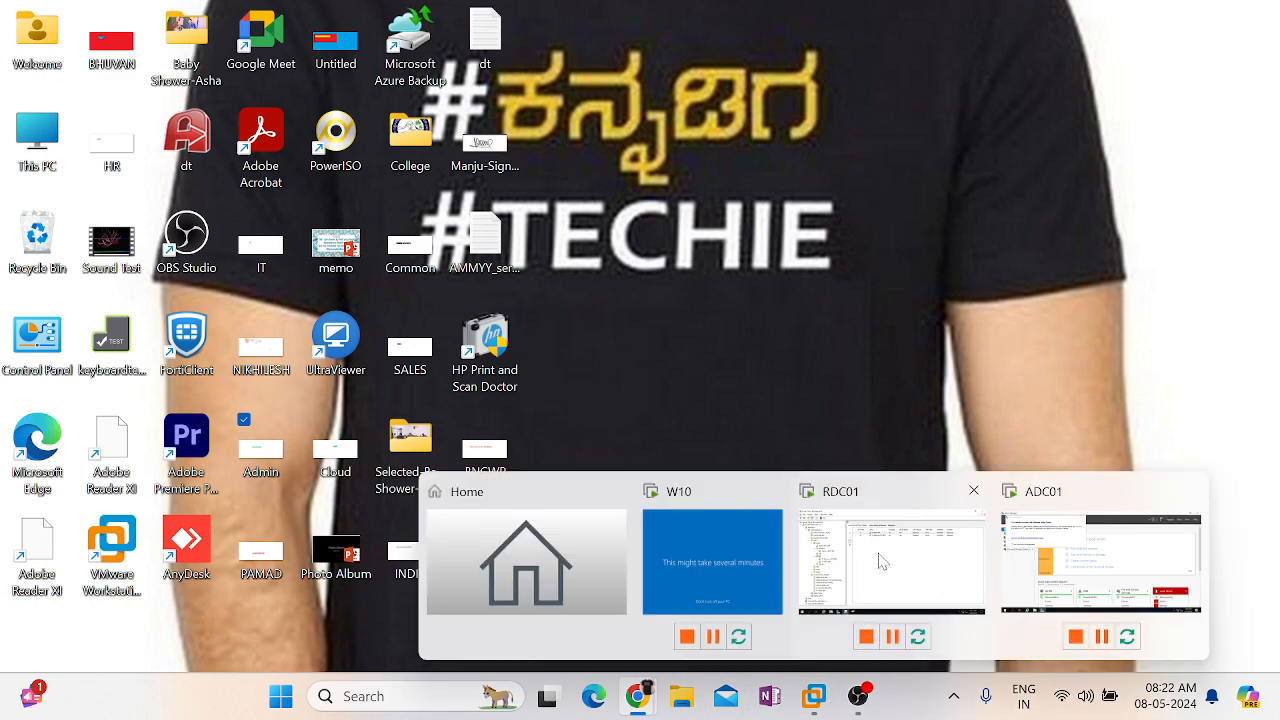
left_click(708, 556)
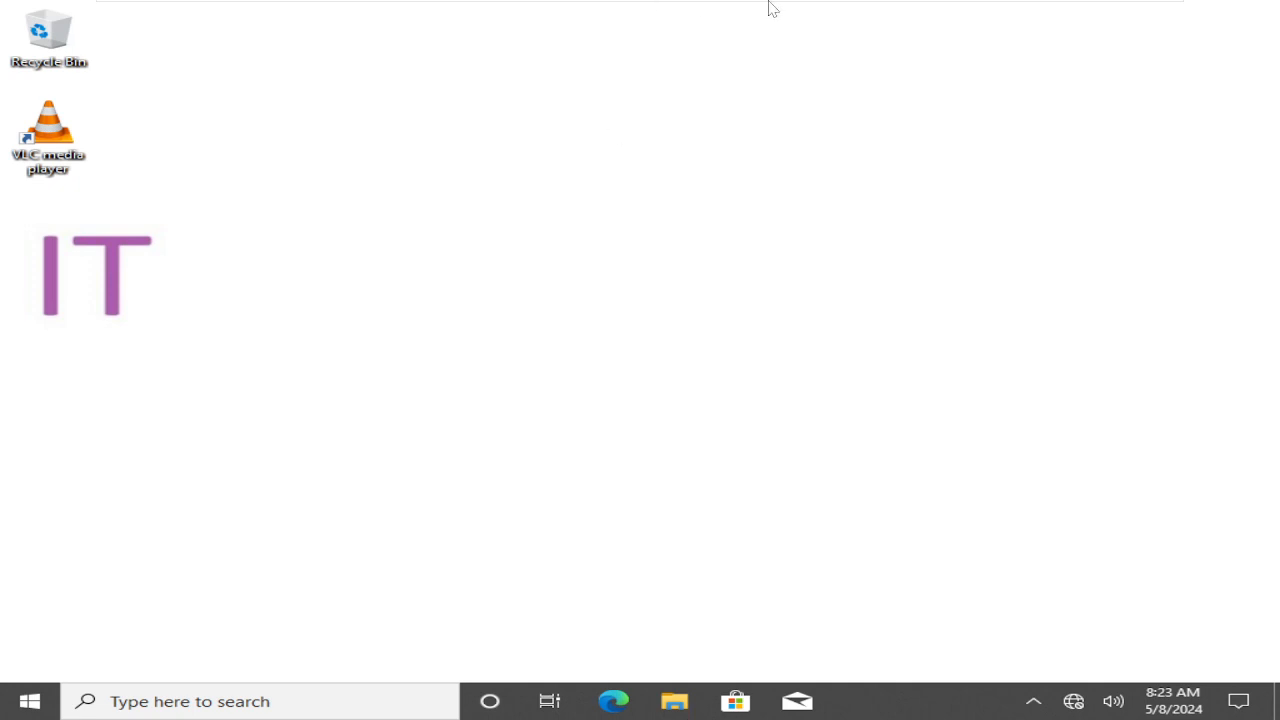
Switch from the W10 IT-wallpaper desktop back to Group Policy Management on RDC01
mouse_move(783, 18)
left_click(966, 14)
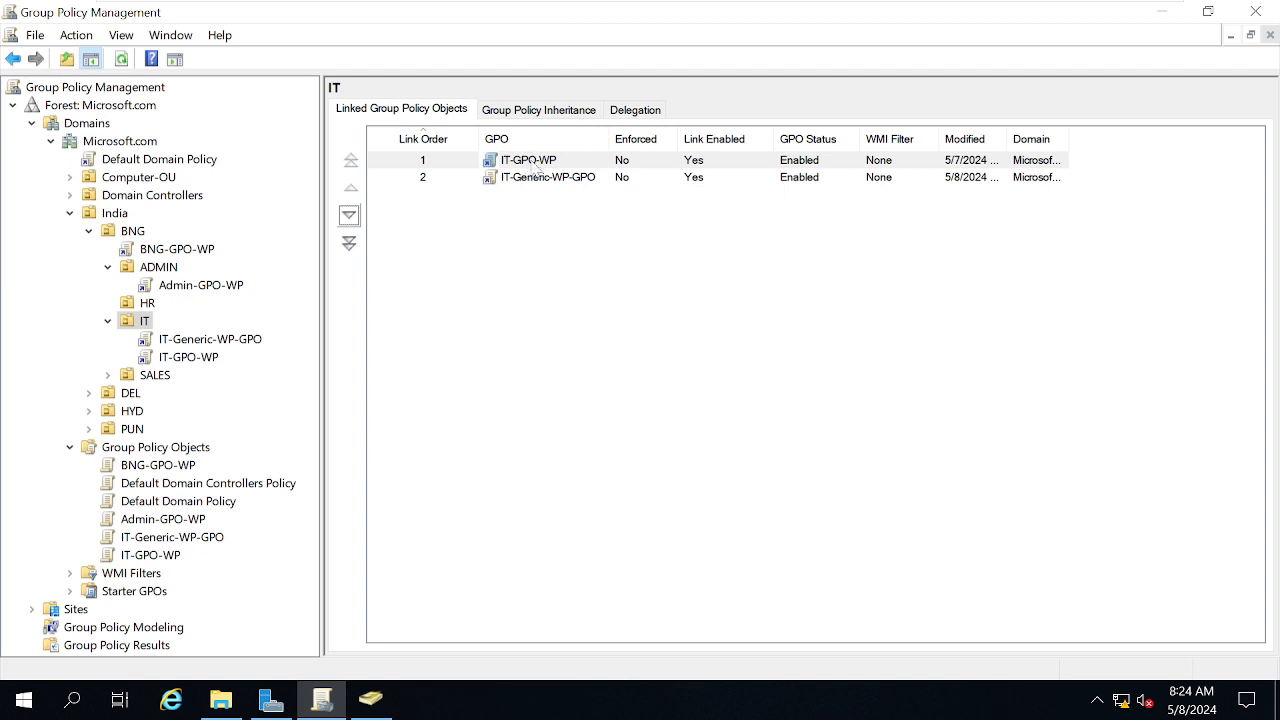
Add the new domain user to IT-GPO-WP's advanced Delegation security settings
double_click(534, 165)
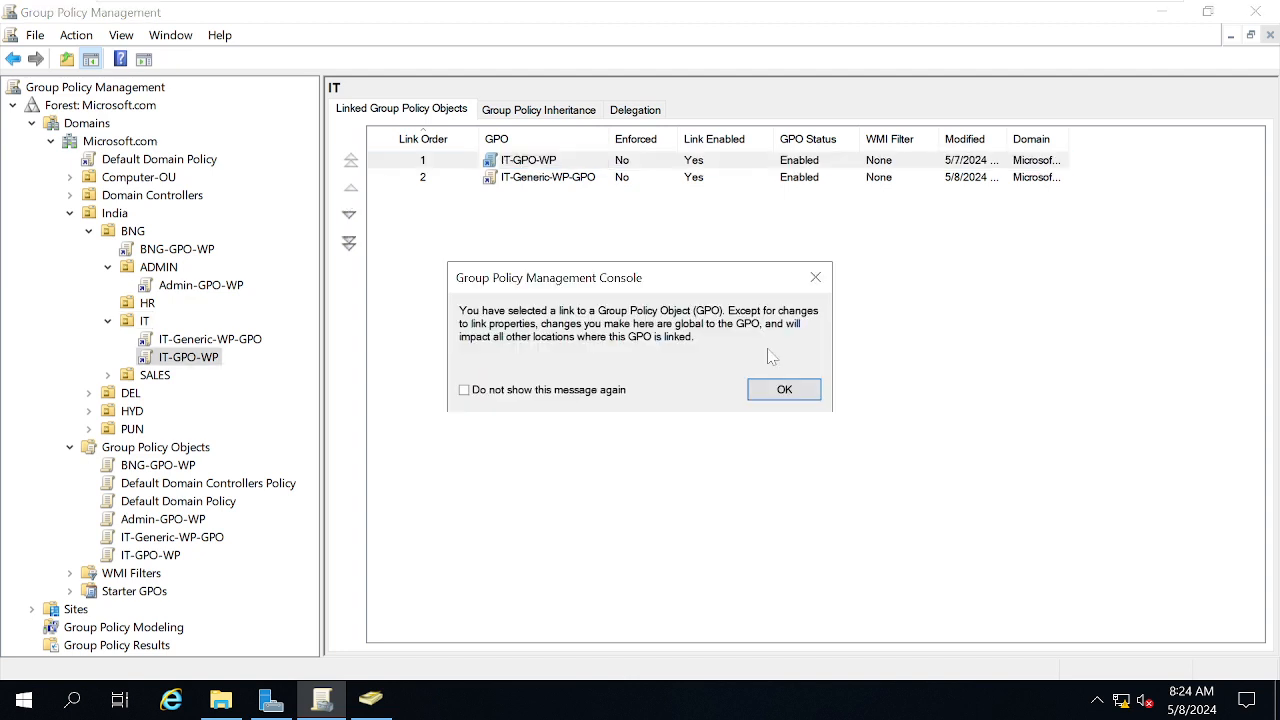
left_click(784, 389)
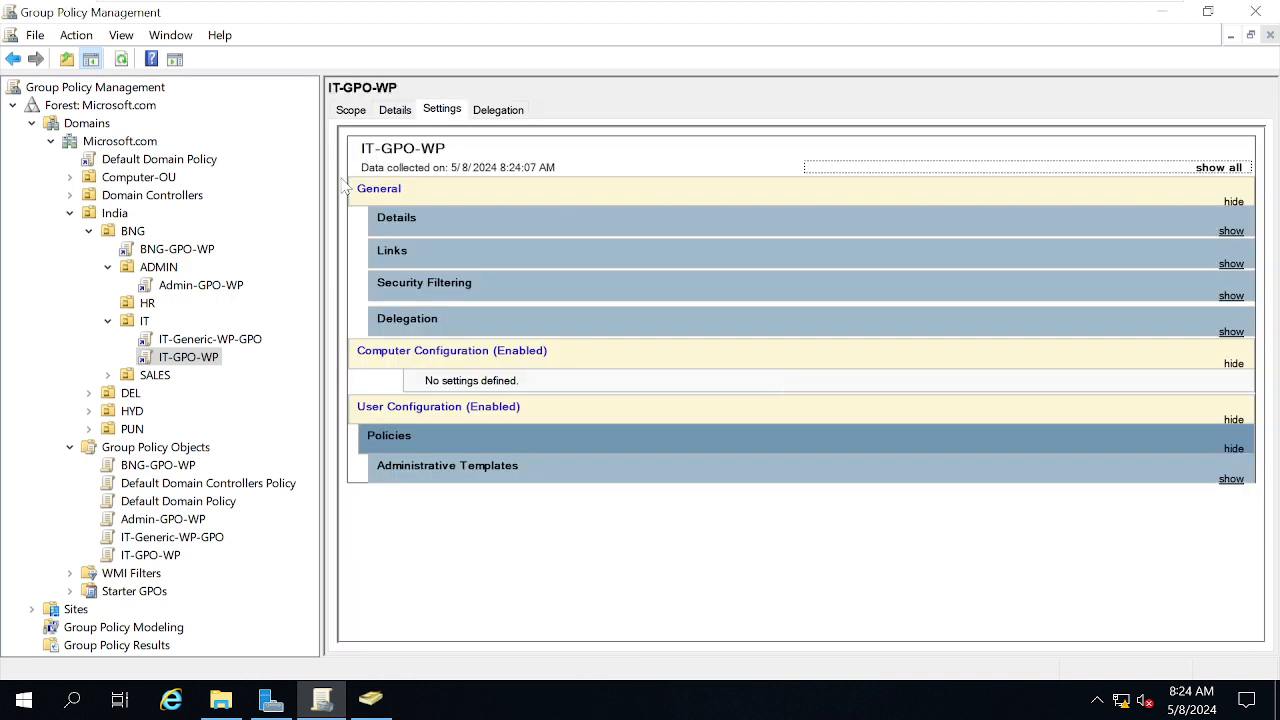
left_click(498, 111)
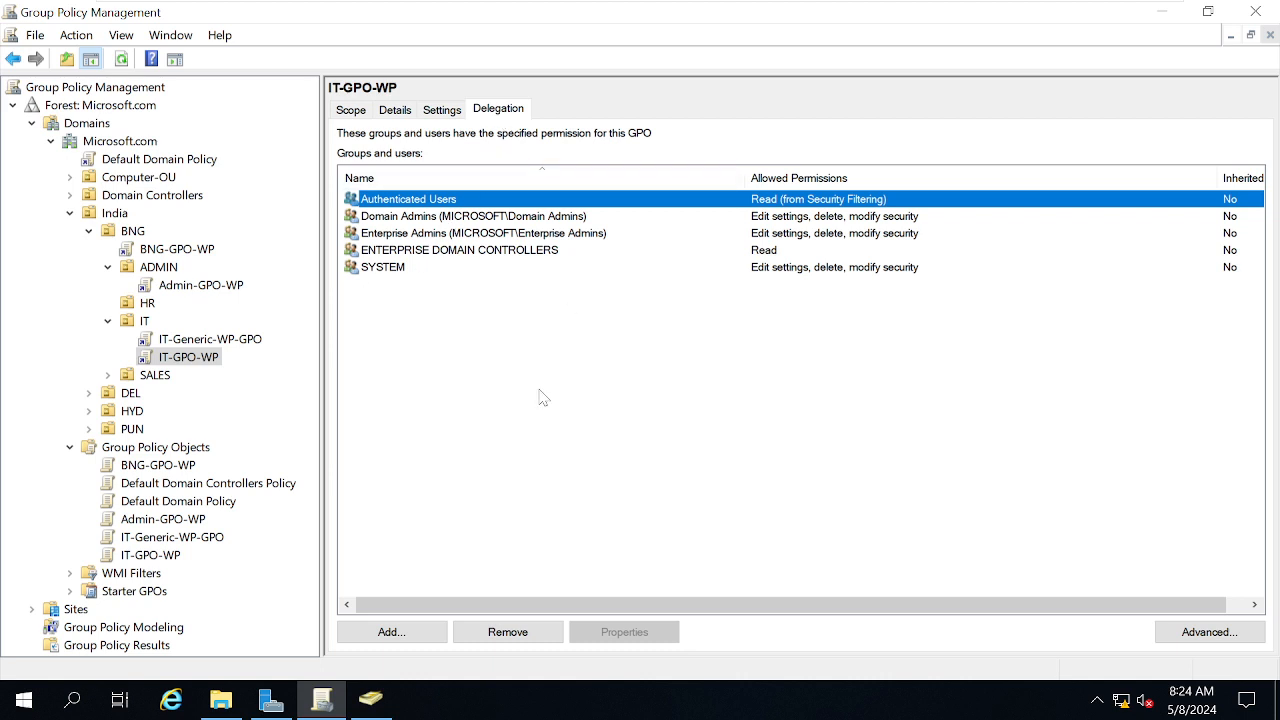
left_click(1200, 633)
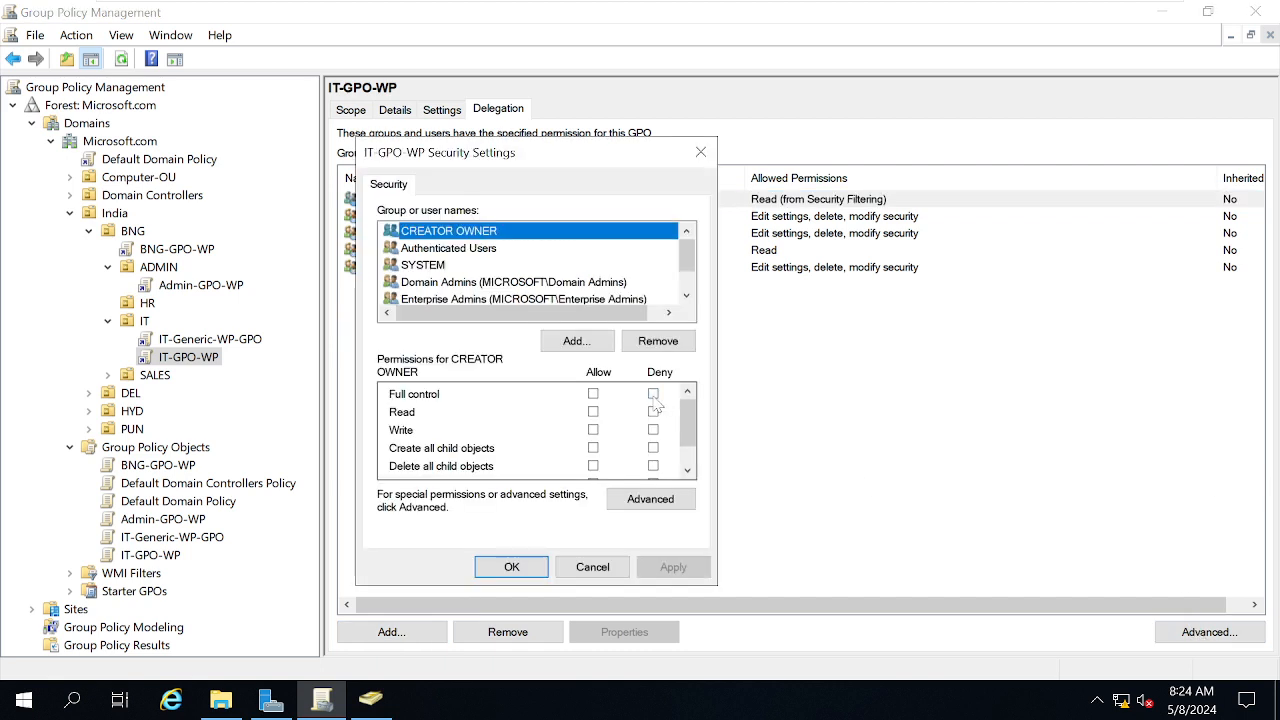
left_click(577, 341)
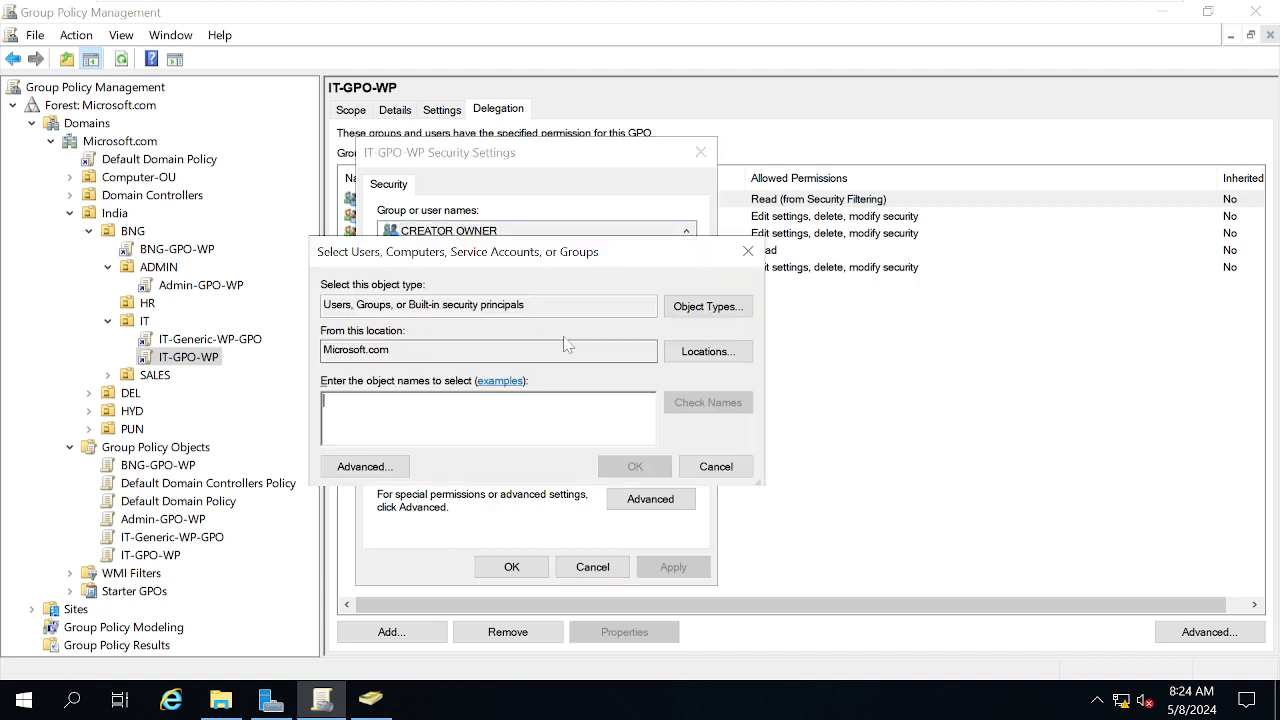
type("Sanju")
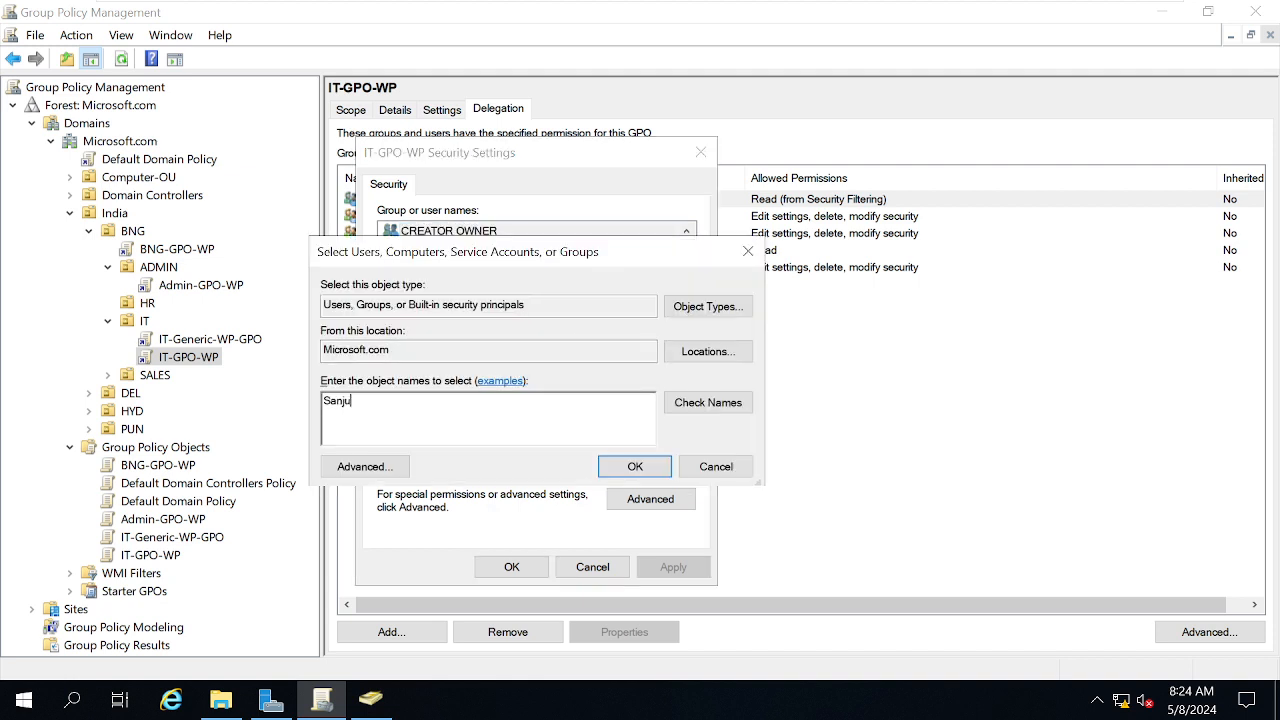
left_click(679, 404)
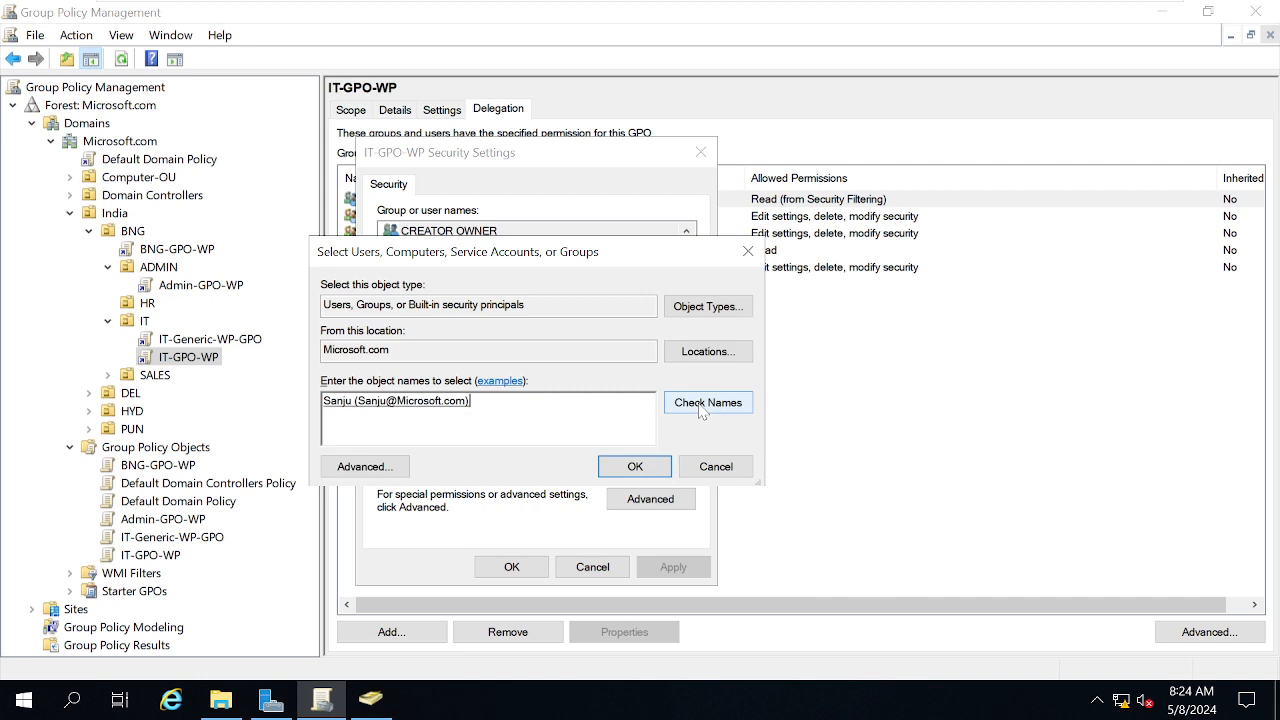
left_click(636, 467)
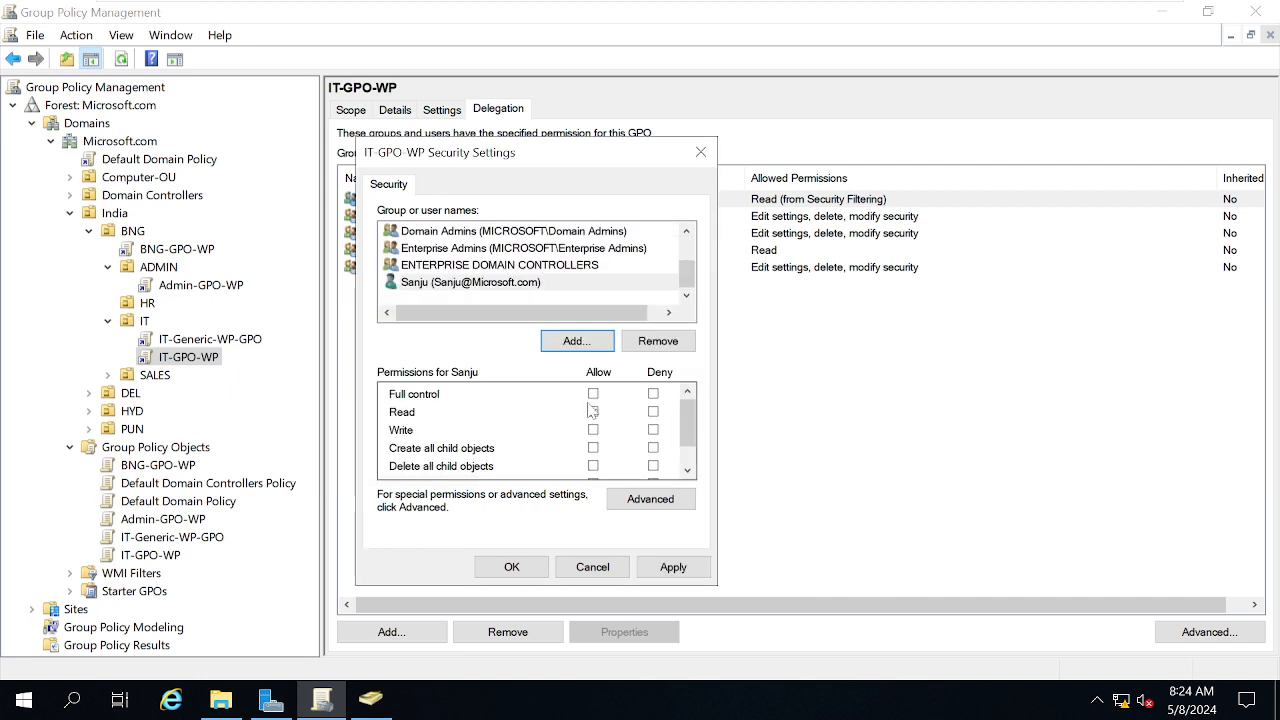
Deny that user Full control on IT-GPO-WP, accepting the deny warning, and apply
left_click(432, 284)
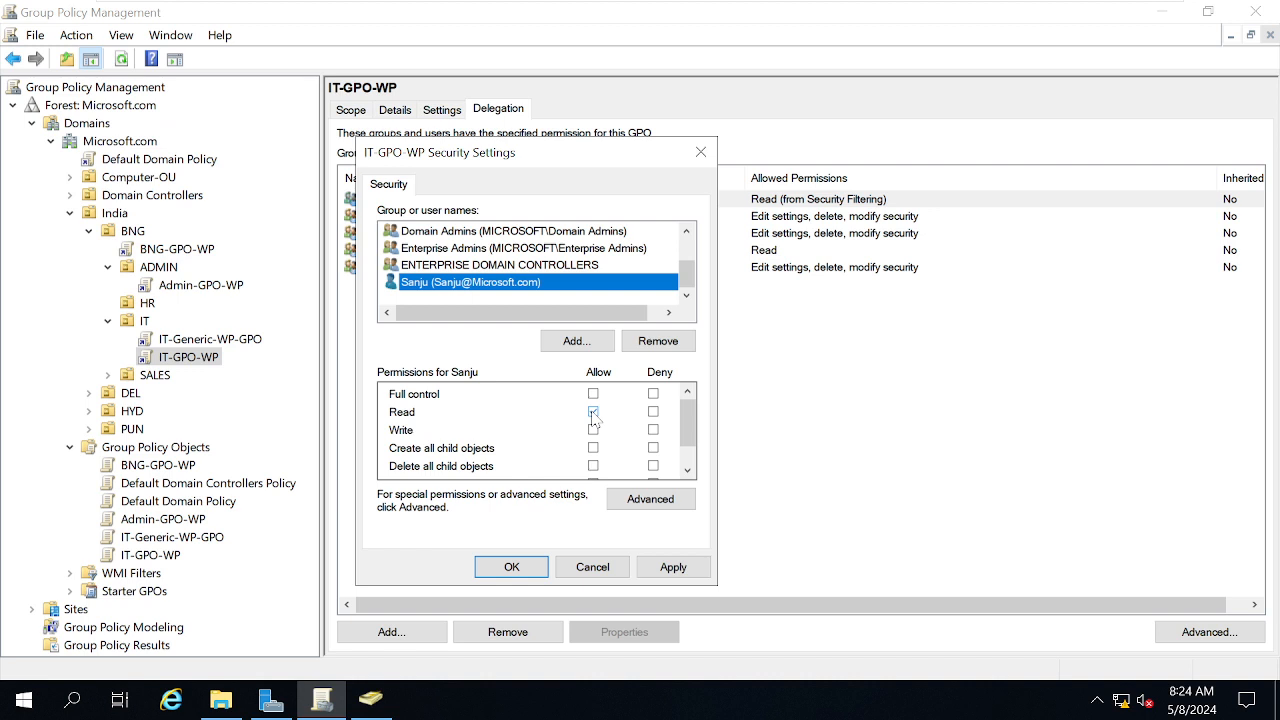
left_click(653, 394)
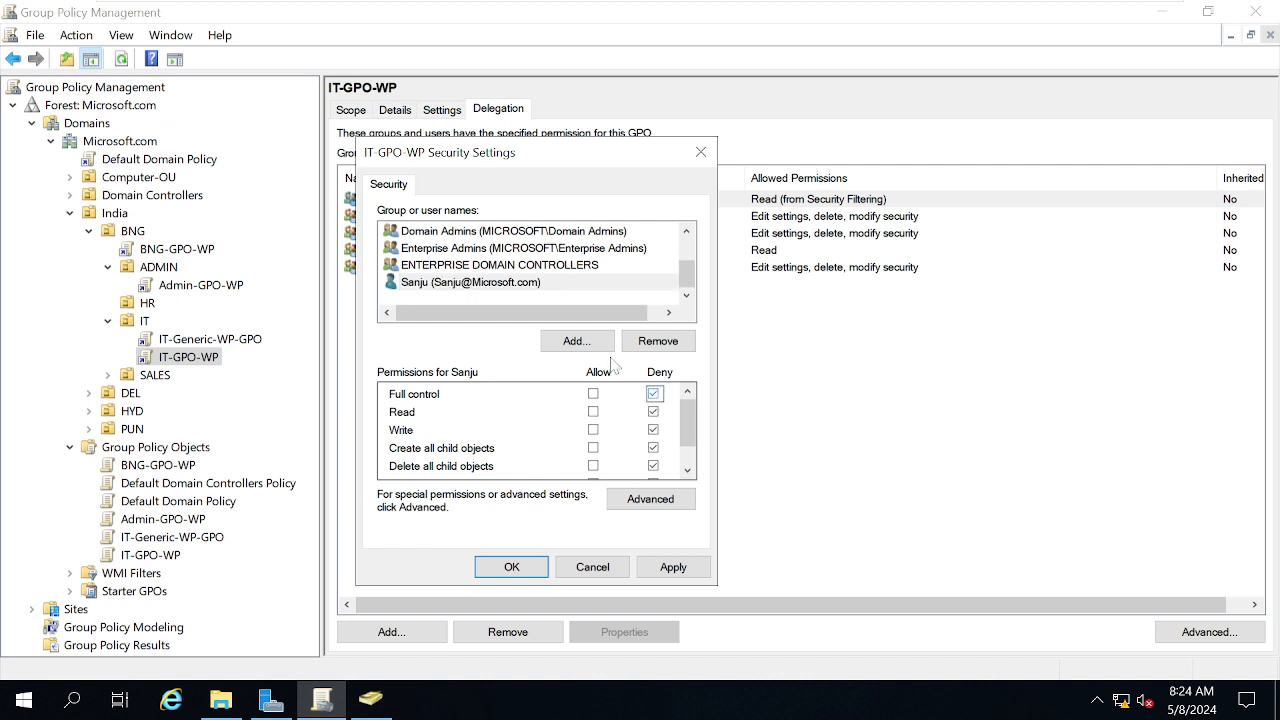
left_click(498, 278)
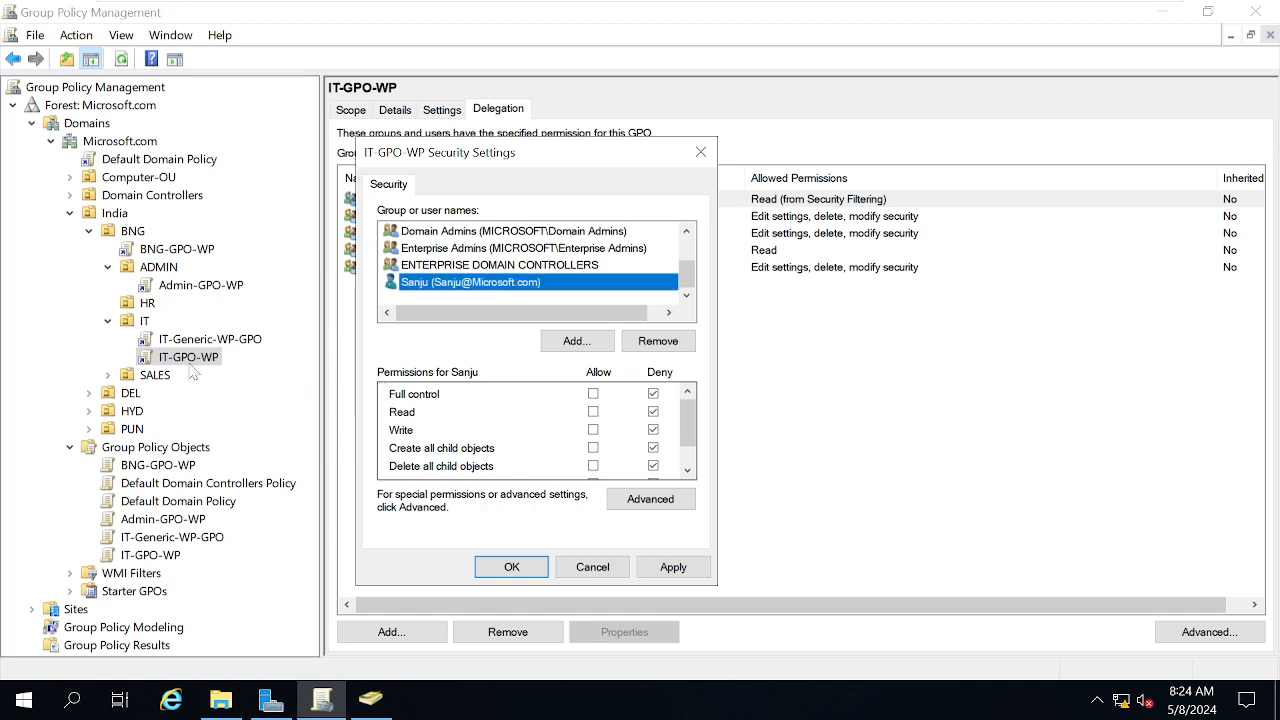
left_click(695, 572)
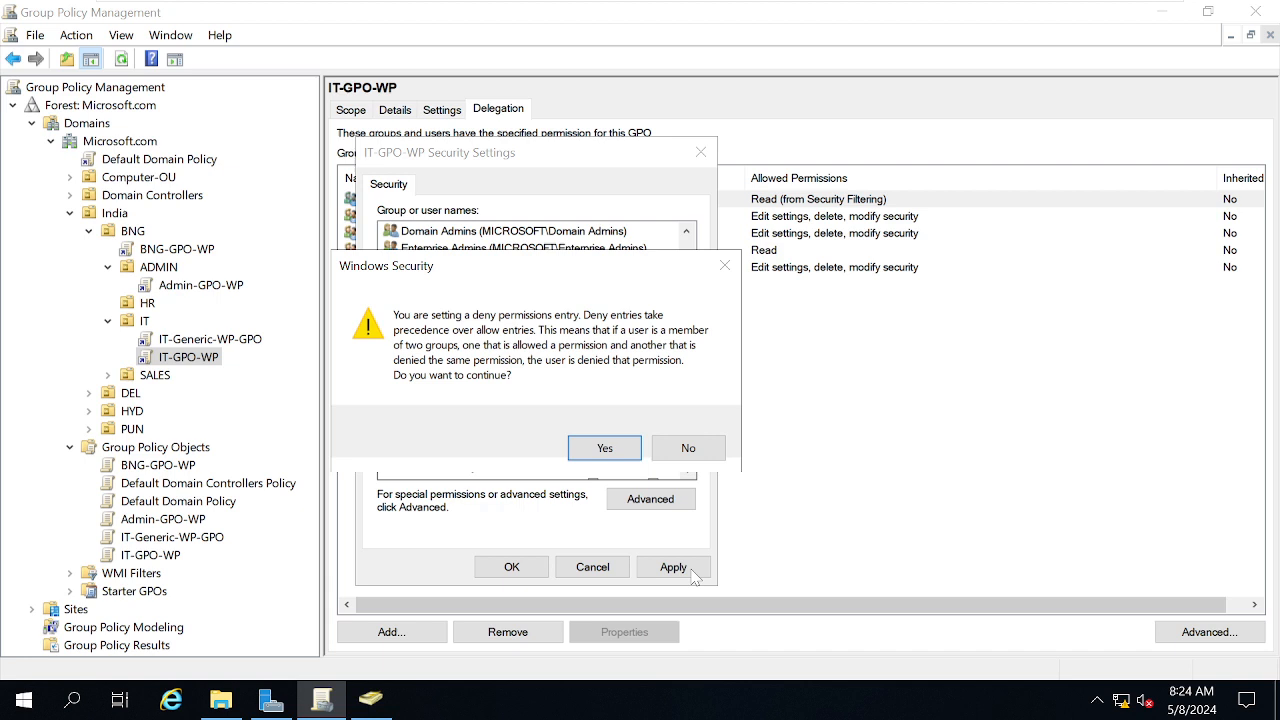
left_click(606, 450)
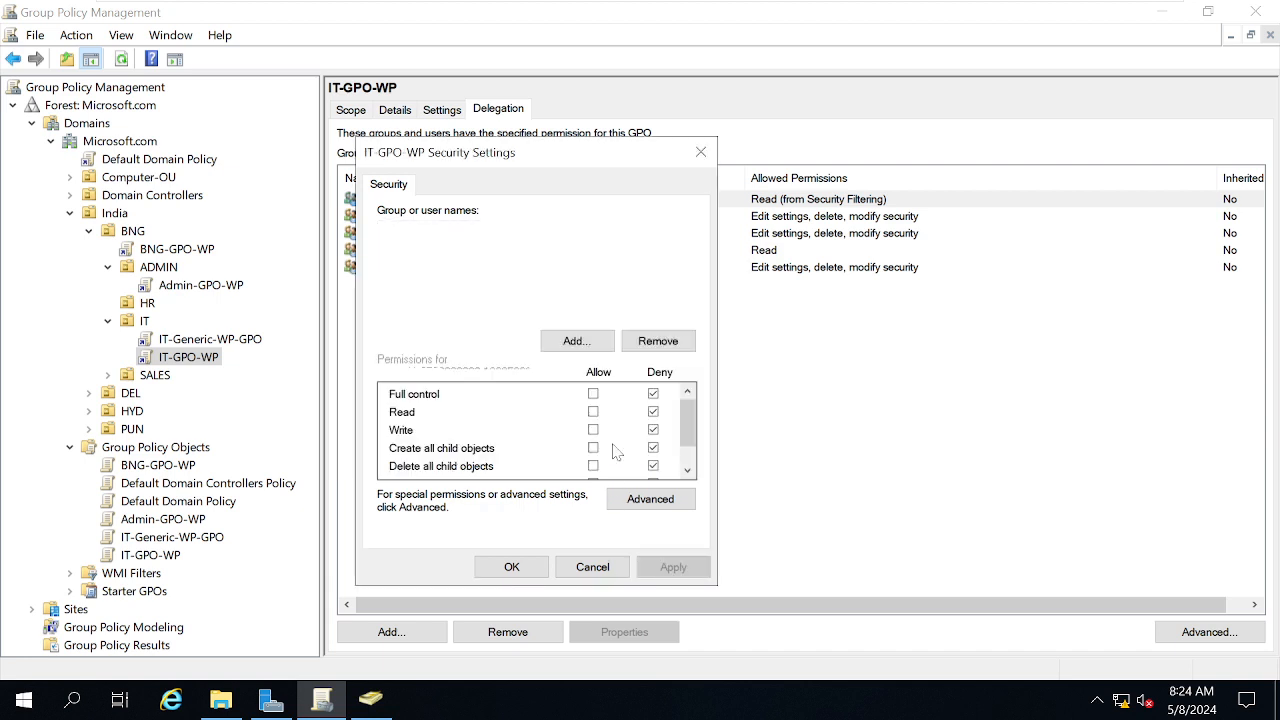
left_click(512, 567)
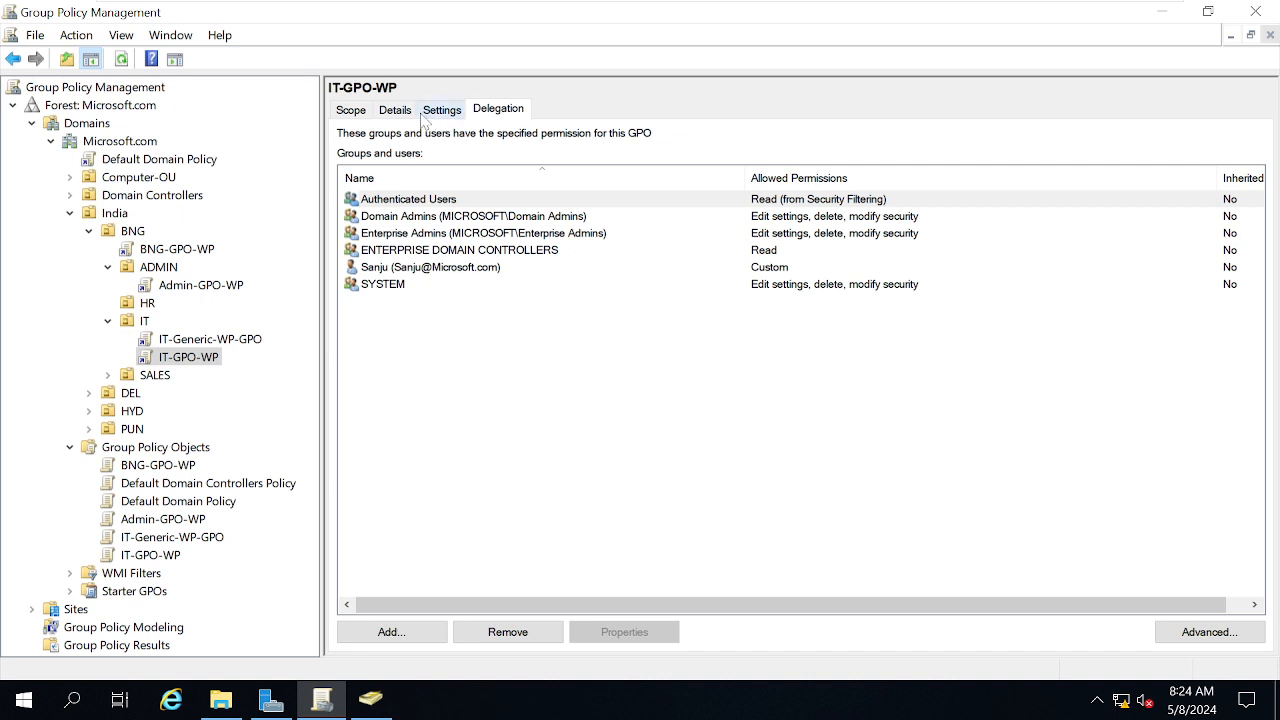
left_click(427, 268)
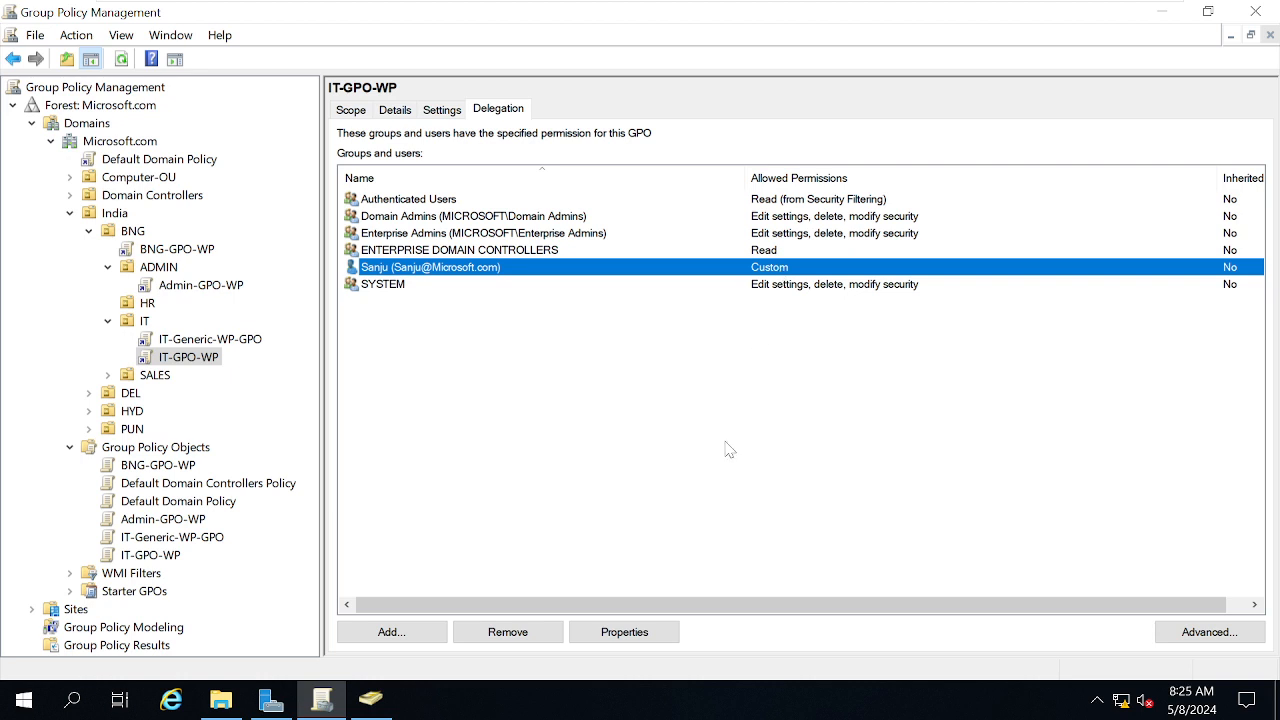
scroll(1117, 551, "right", 1)
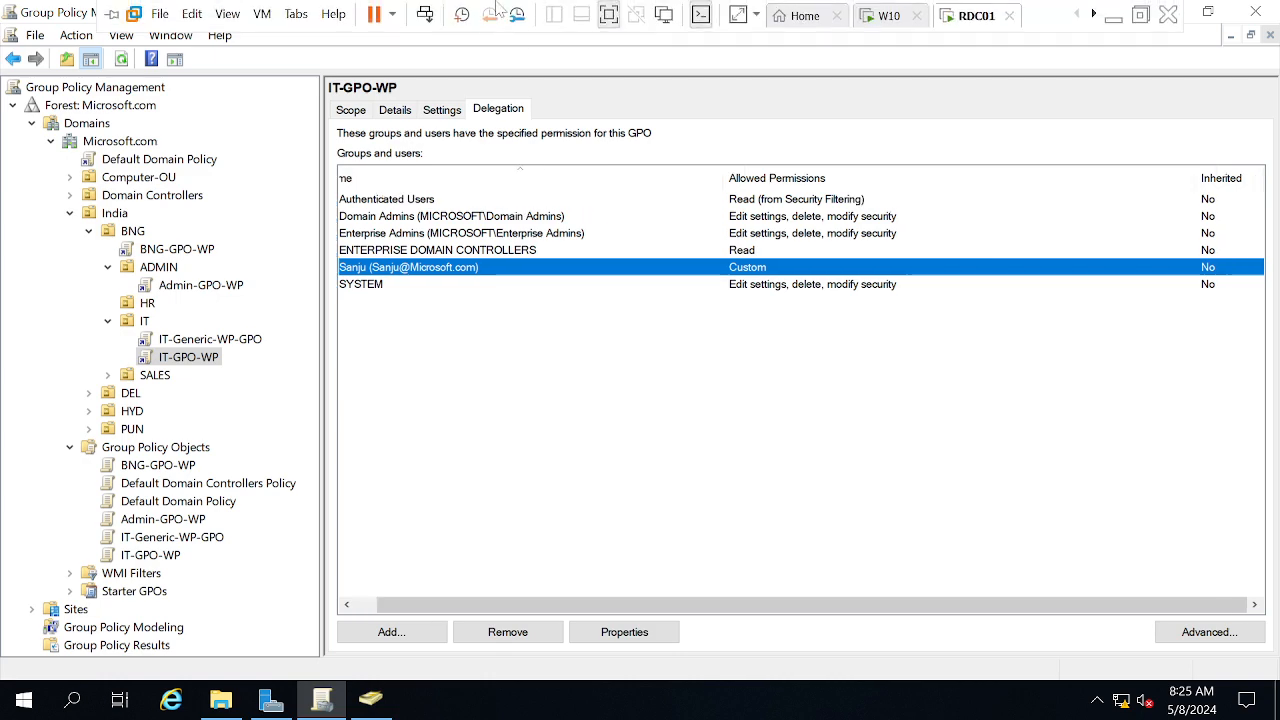
On the W10 VM, run gpupdate /force in Command Prompt, then logoff
left_click(890, 16)
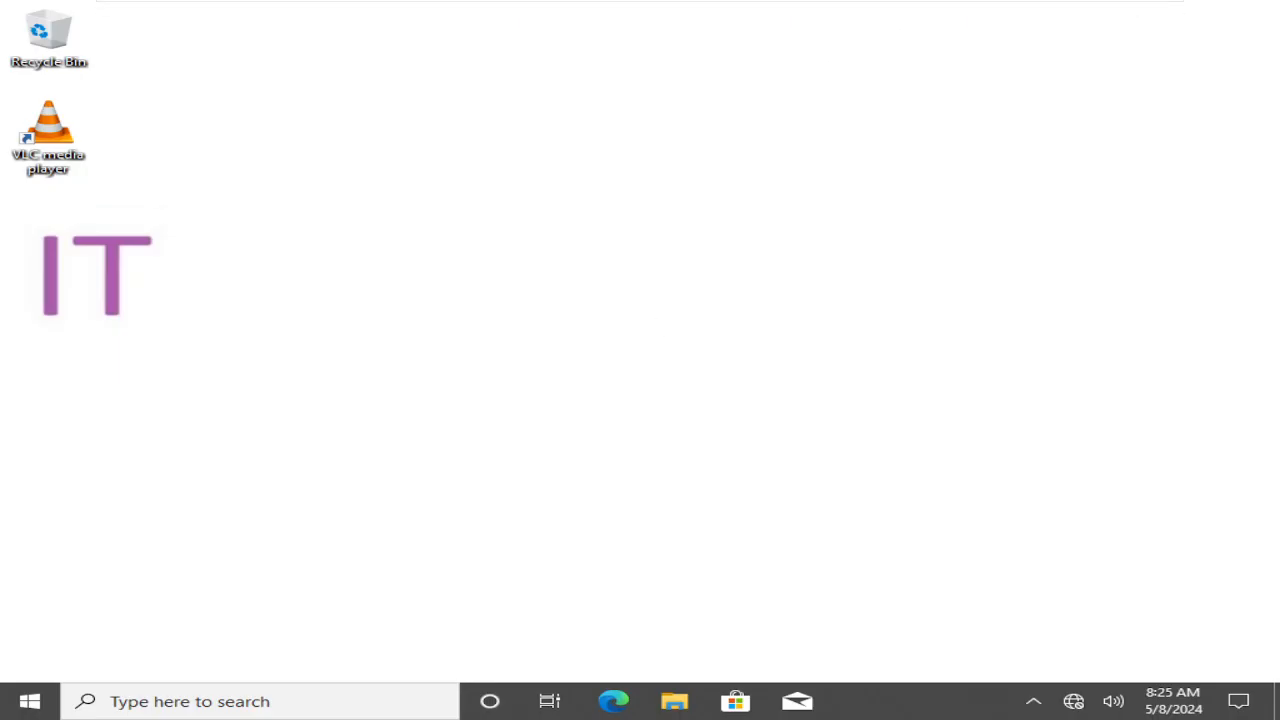
key("super+r")
type("cmd")
key("Return")
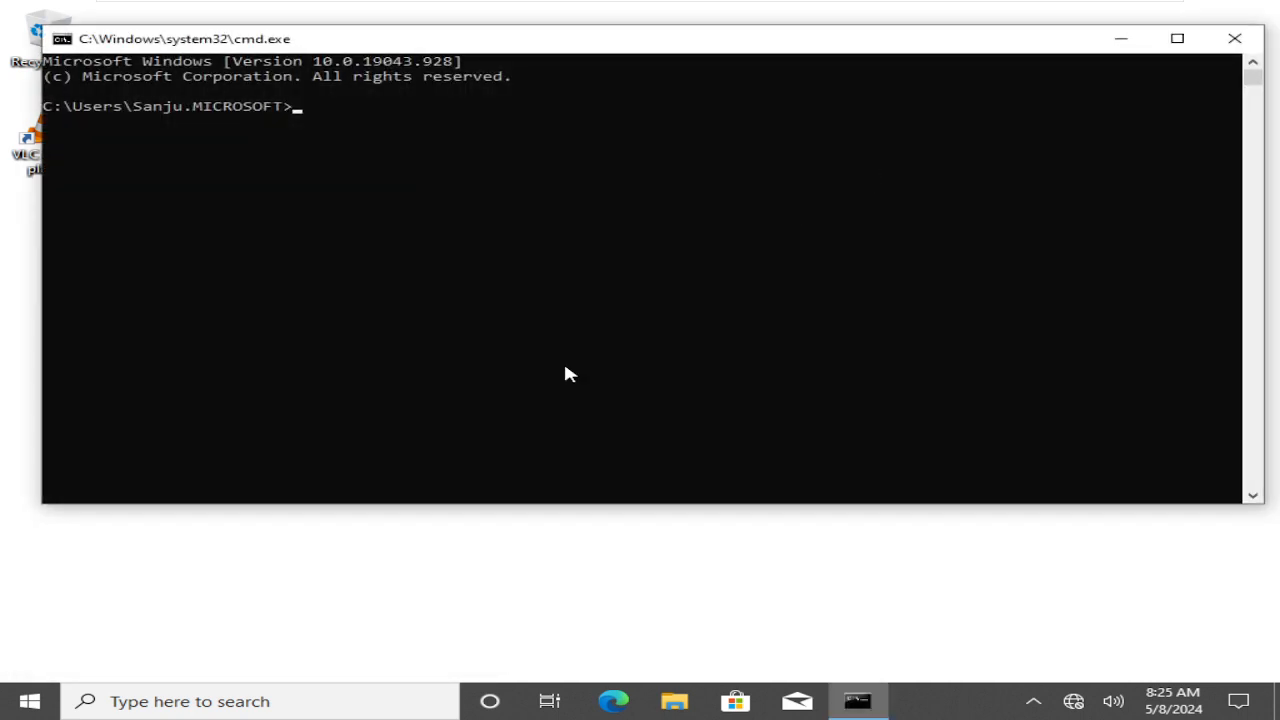
left_click(565, 365)
type("gpupdate /force")
key("Return")
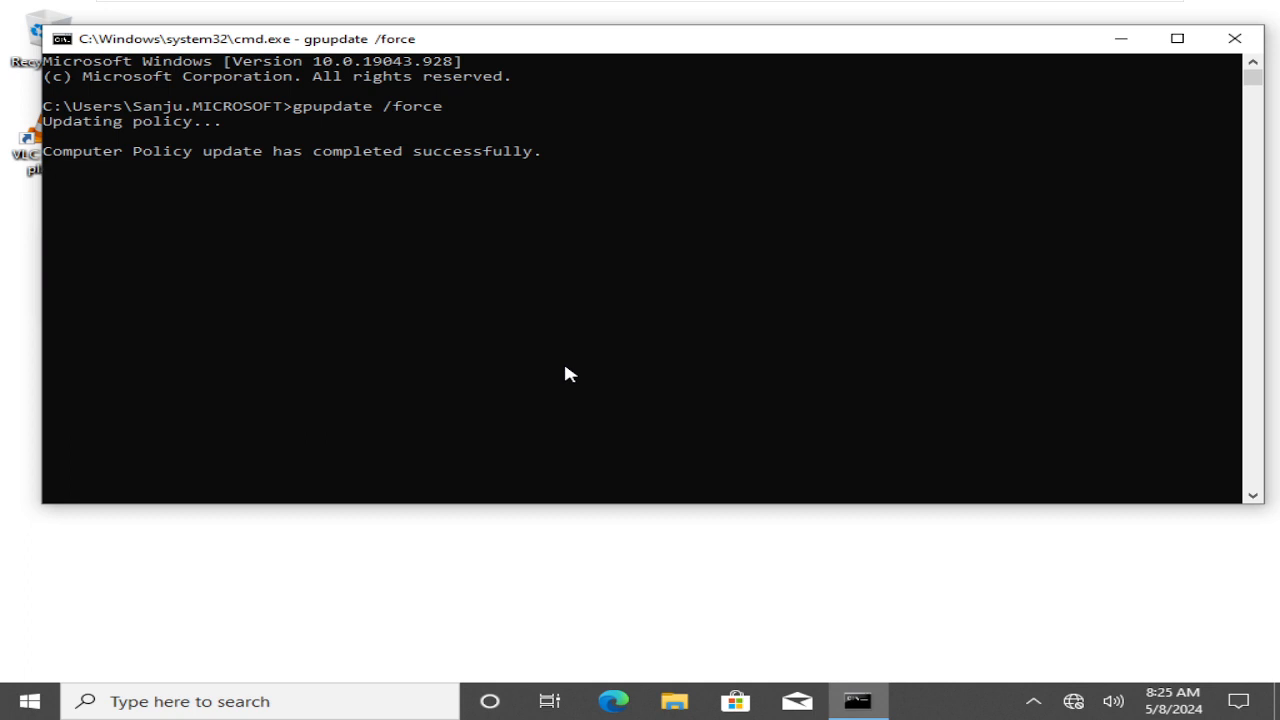
type("l")
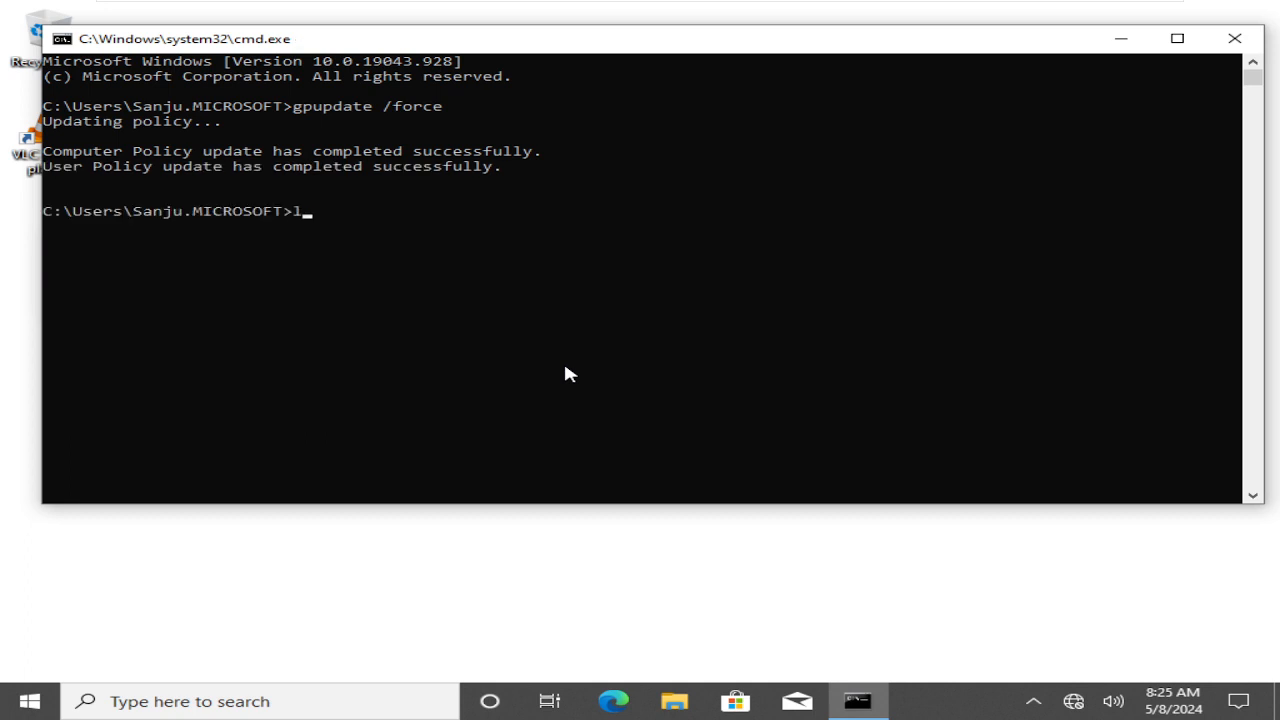
type("ogoff")
key("Return")
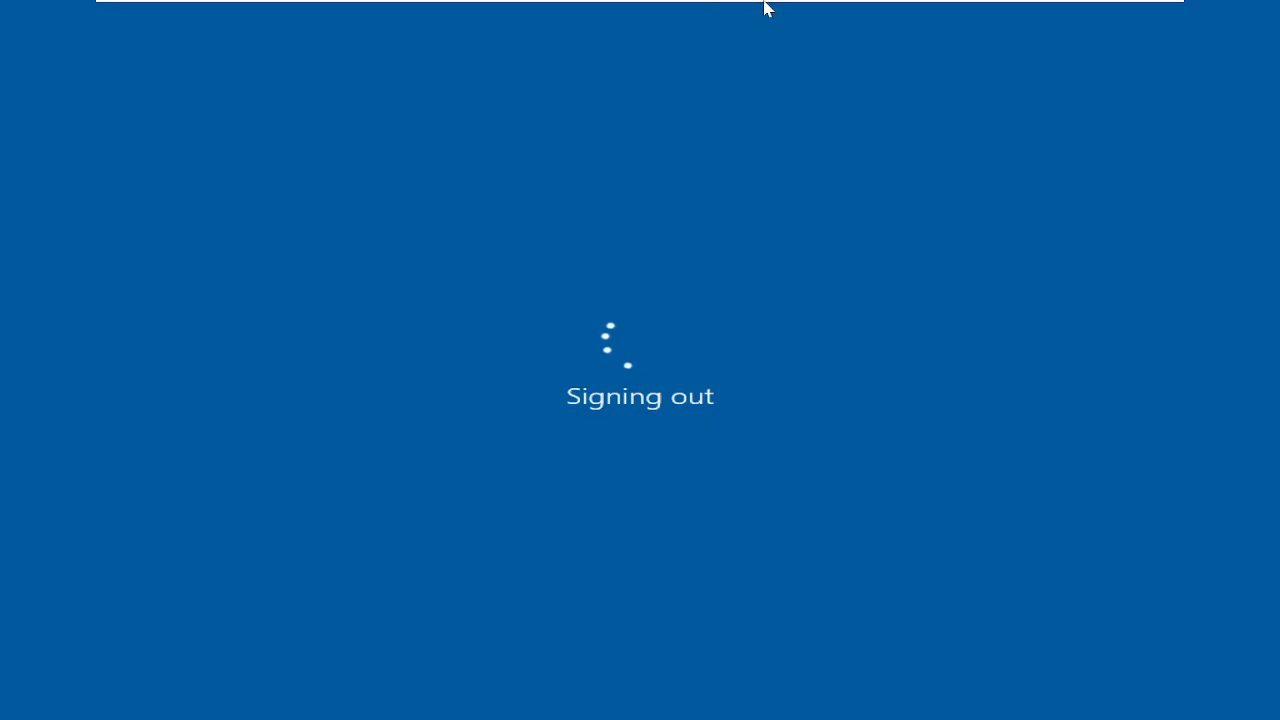
Send Ctrl+Alt+Del to the W10 VM and sign in with the domain user's password
mouse_move(764, 2)
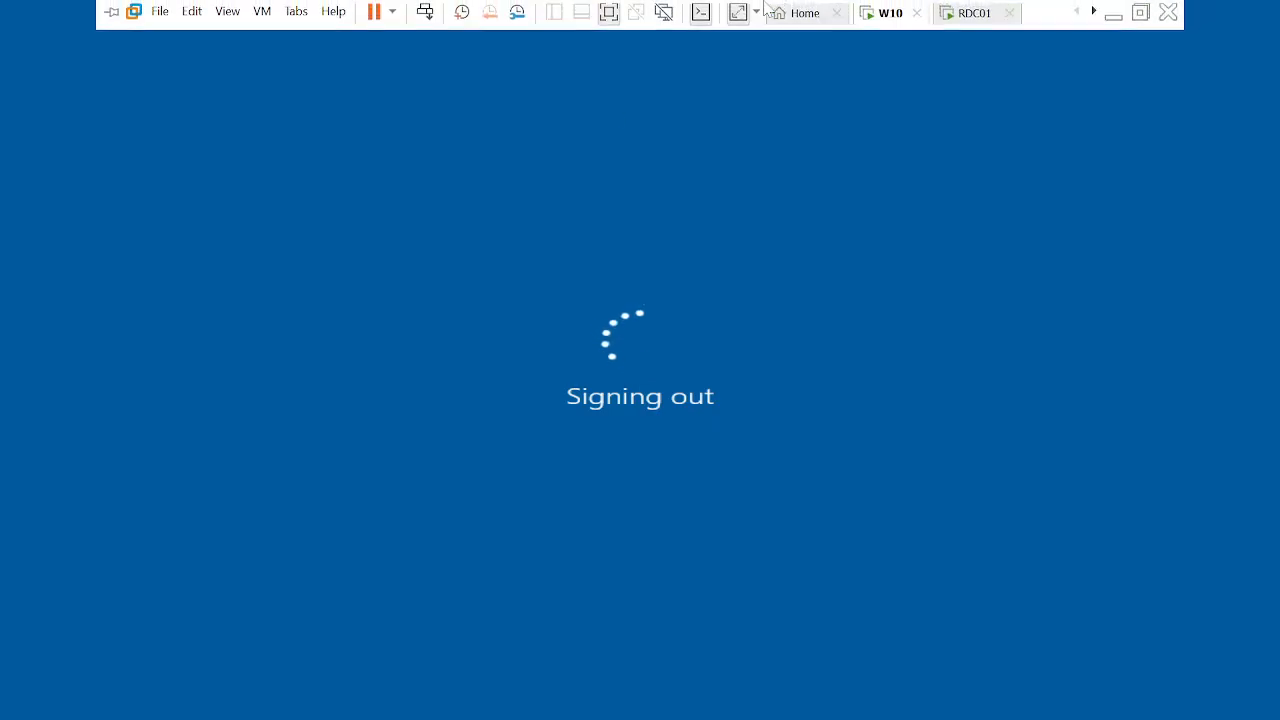
right_click(896, 24)
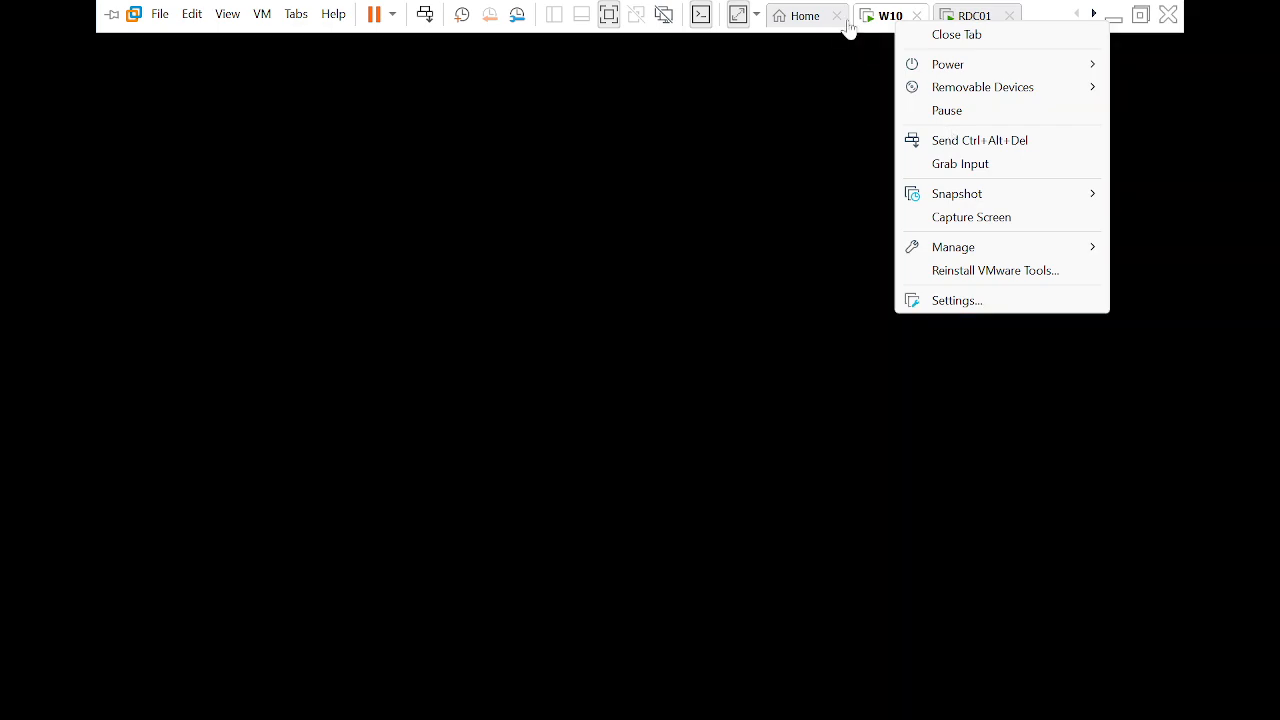
left_click(960, 141)
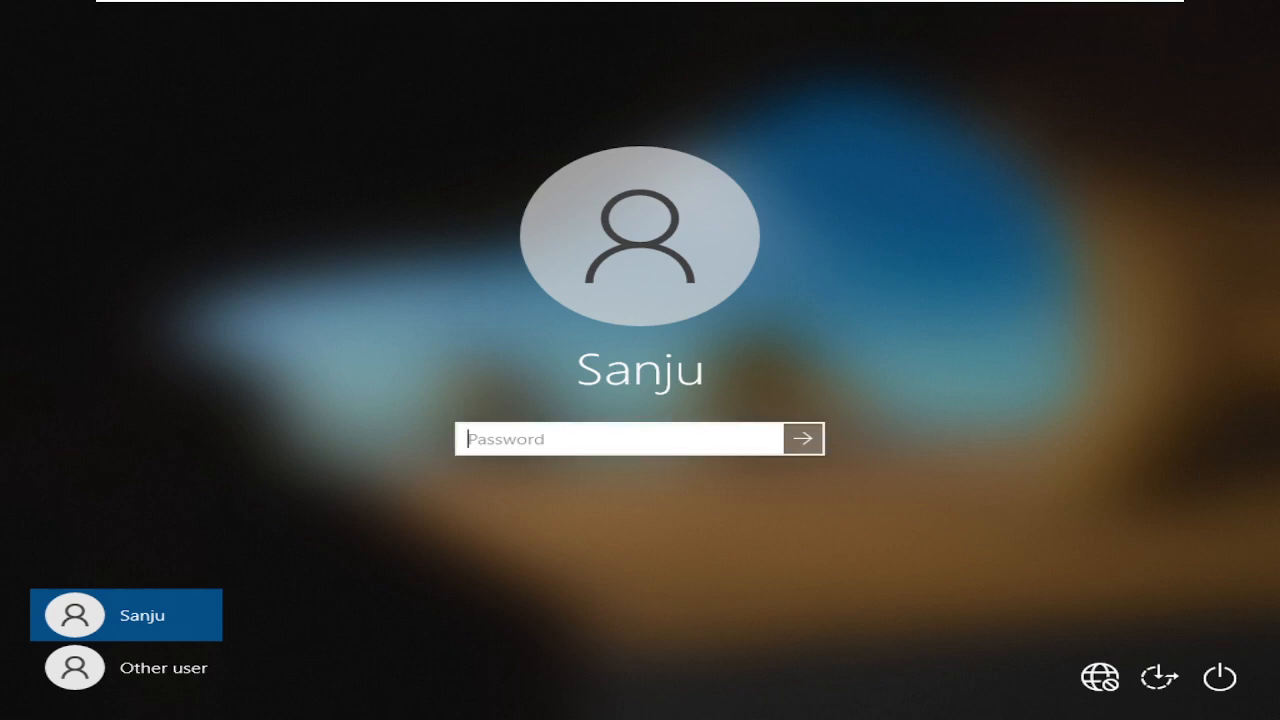
type("•••••••••••")
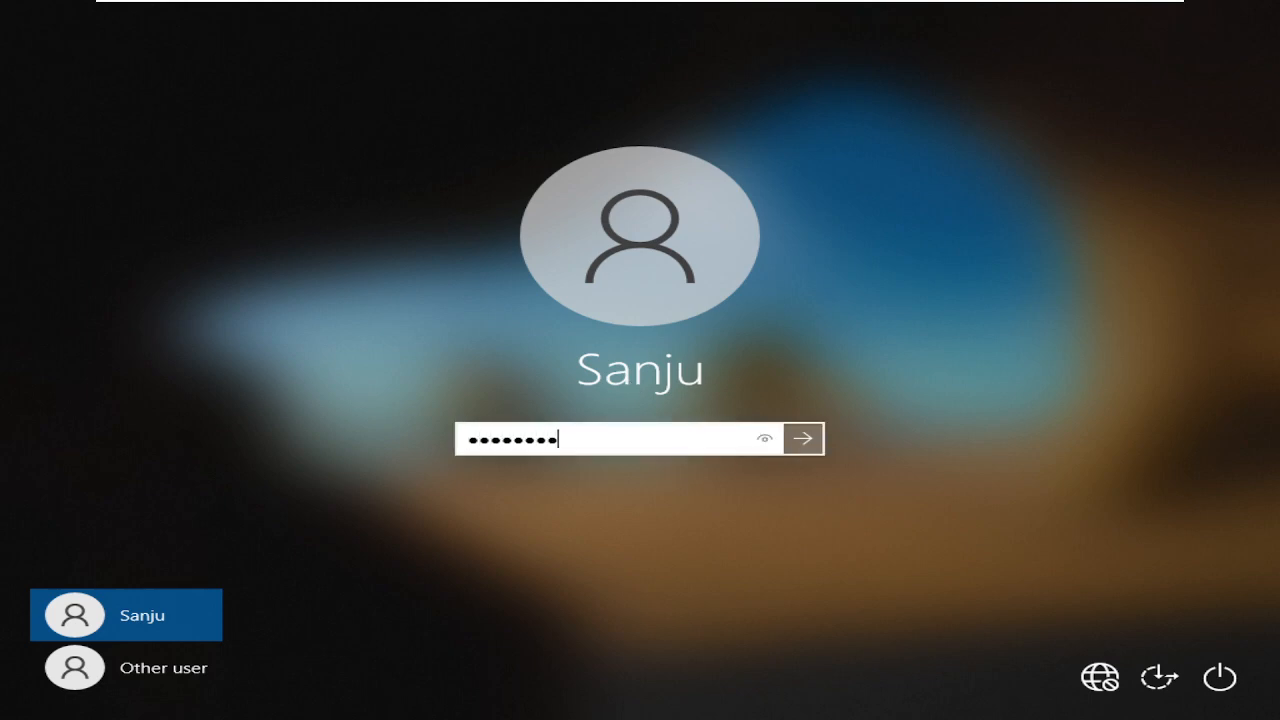
type("••")
key("Return")
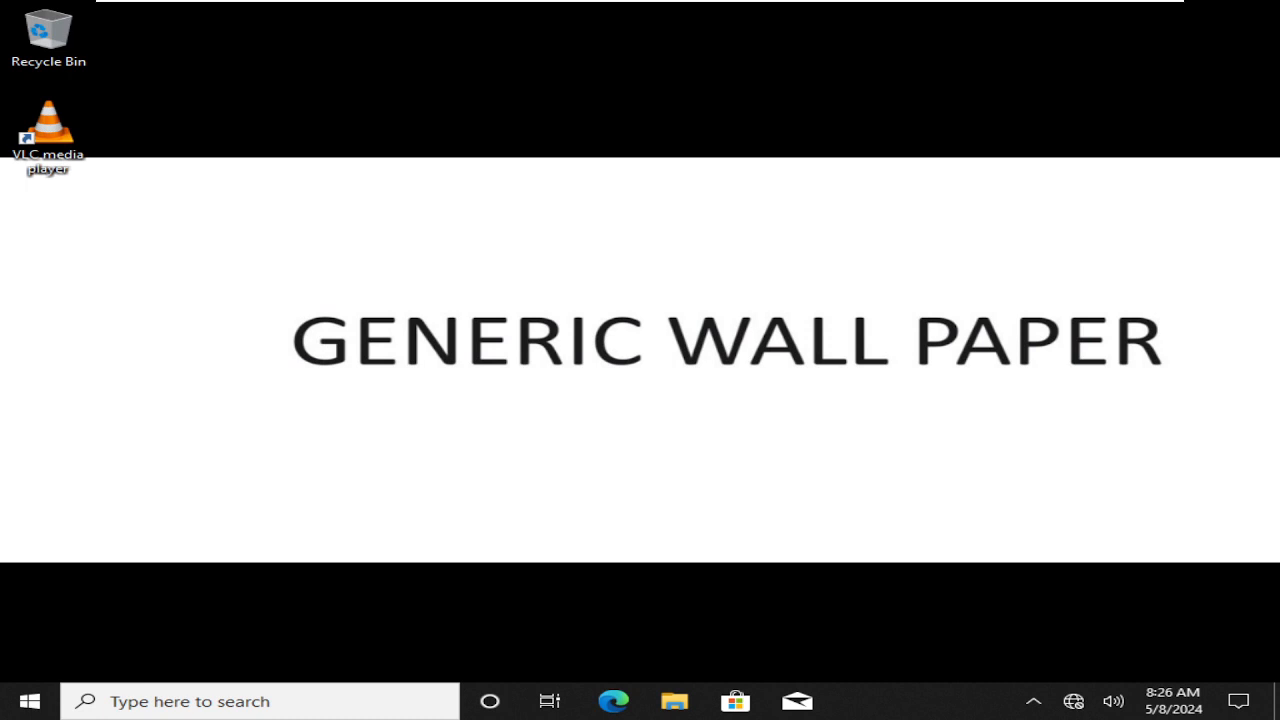
View the IT OU's linked policies on the domain controller and check the Windows 10 wallpaper
mouse_move(735, 6)
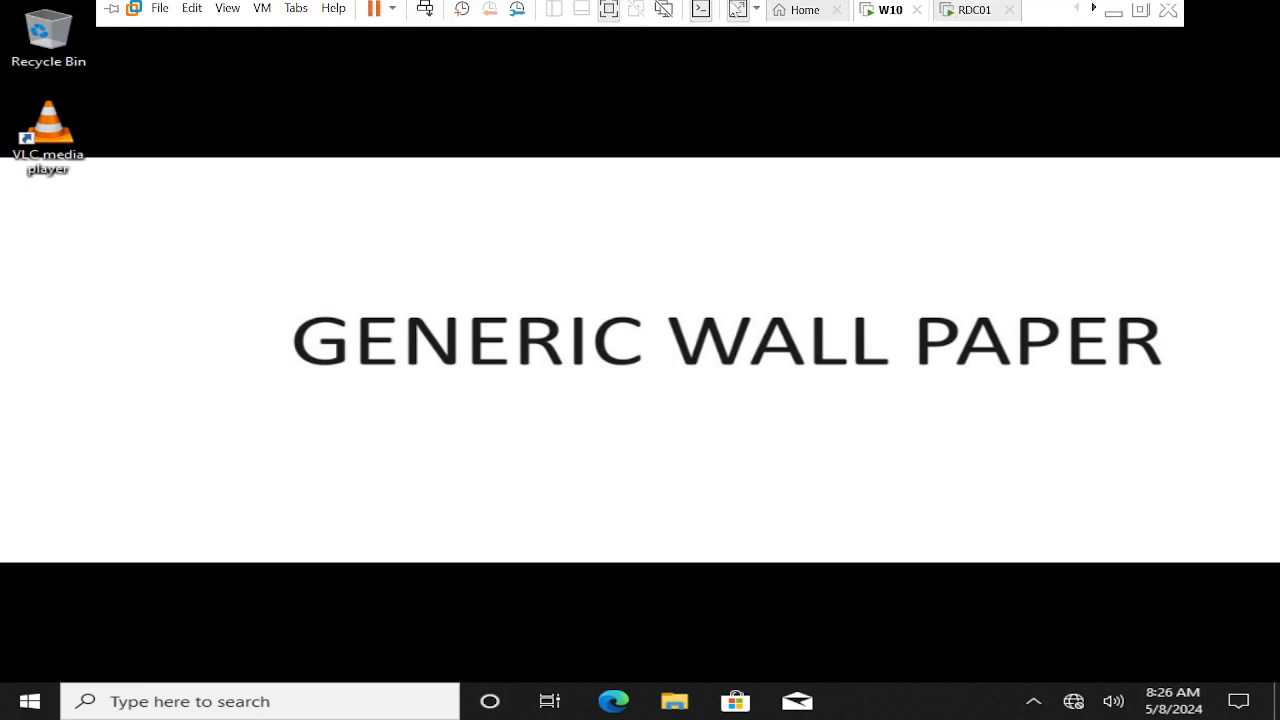
left_click(967, 22)
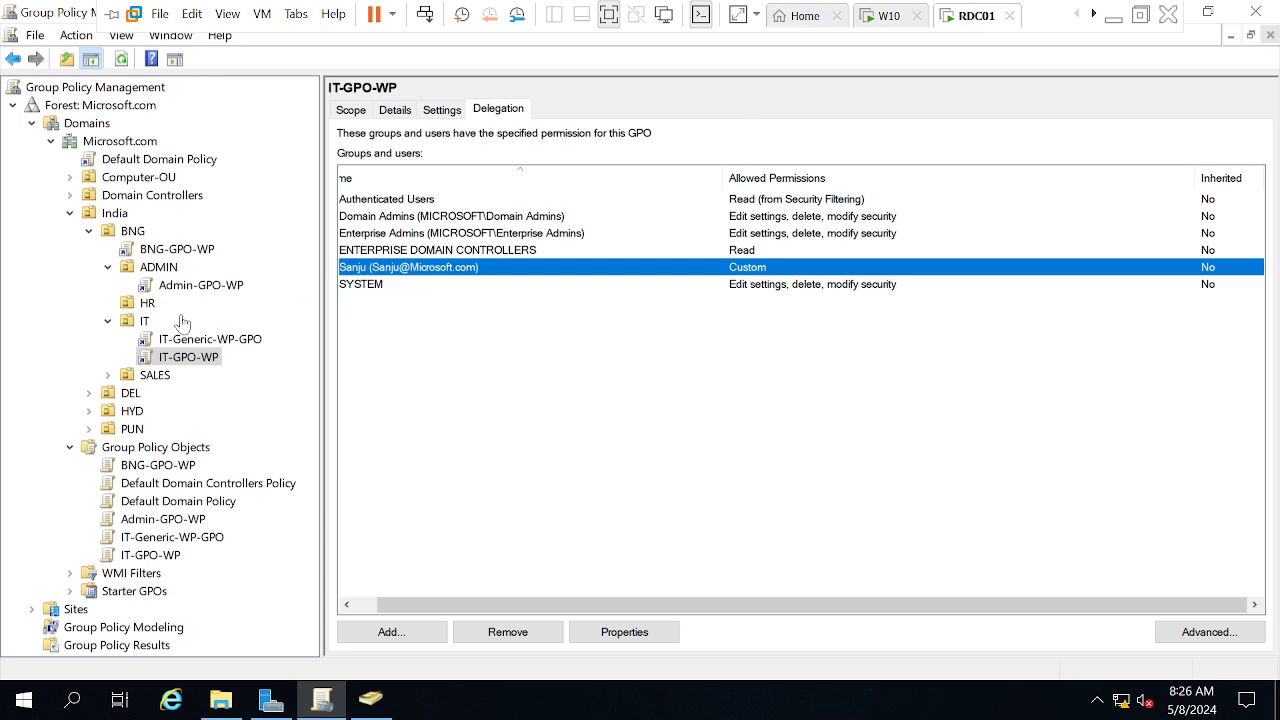
left_click(141, 318)
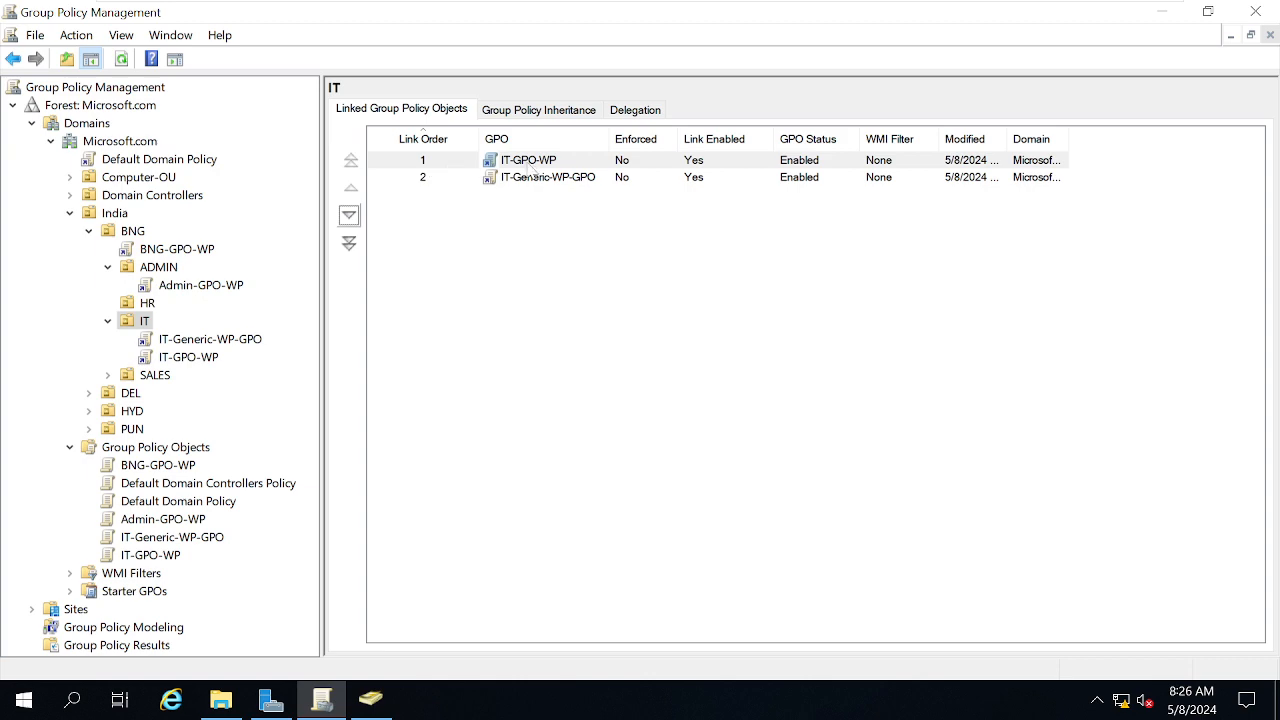
mouse_move(848, 8)
left_click(889, 17)
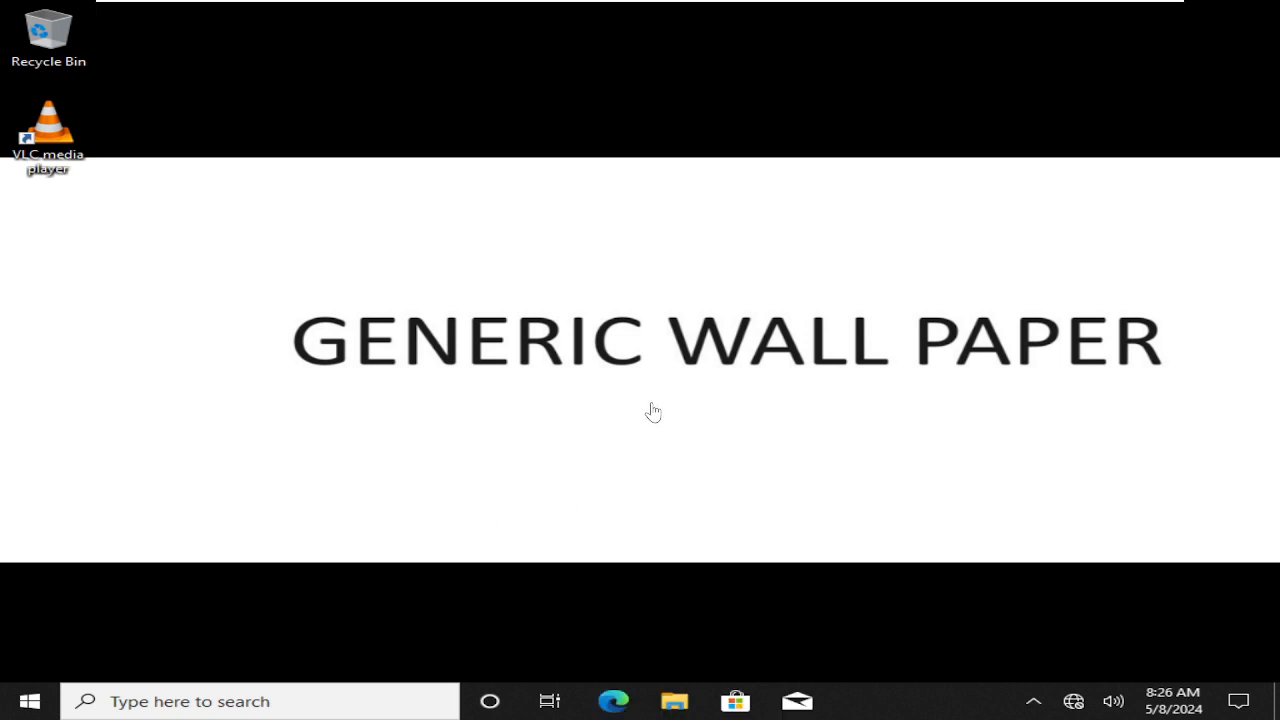
mouse_move(863, 6)
left_click(970, 16)
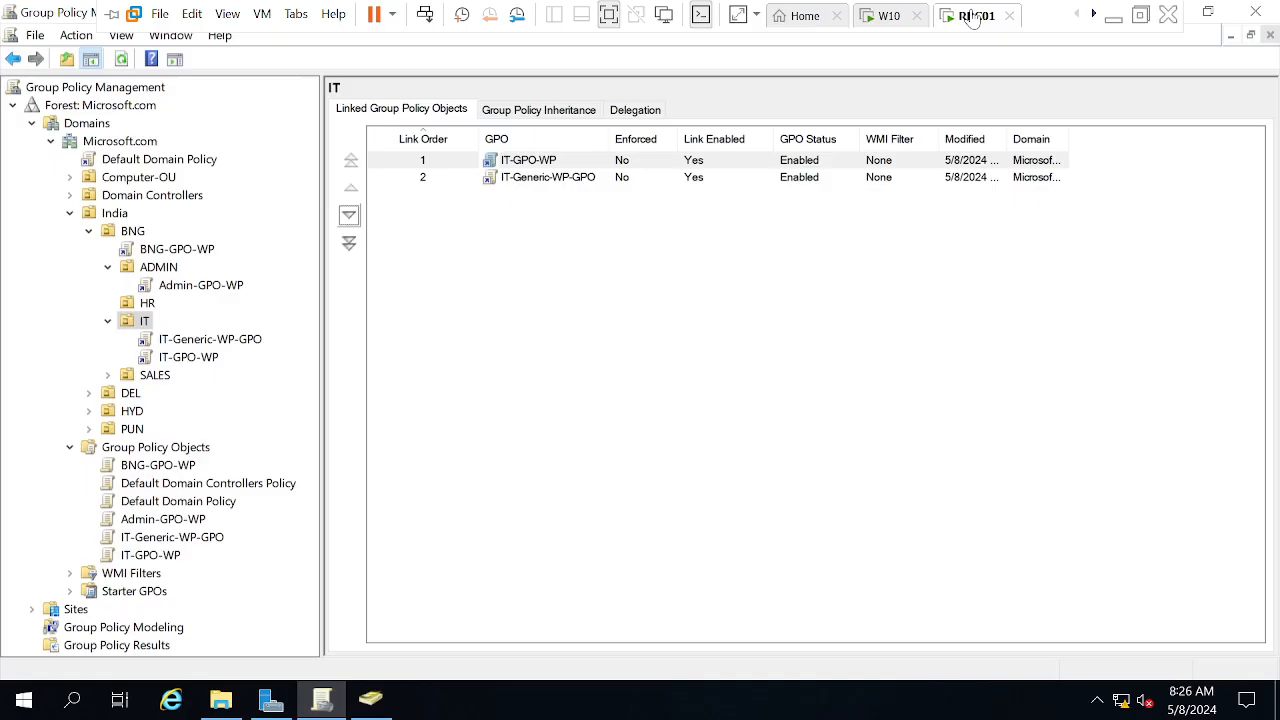
Review delegation of the IT-Generic-WP-GPO and IT-GPO-WP links, including the user and Authenticated Users entries
left_click(175, 342)
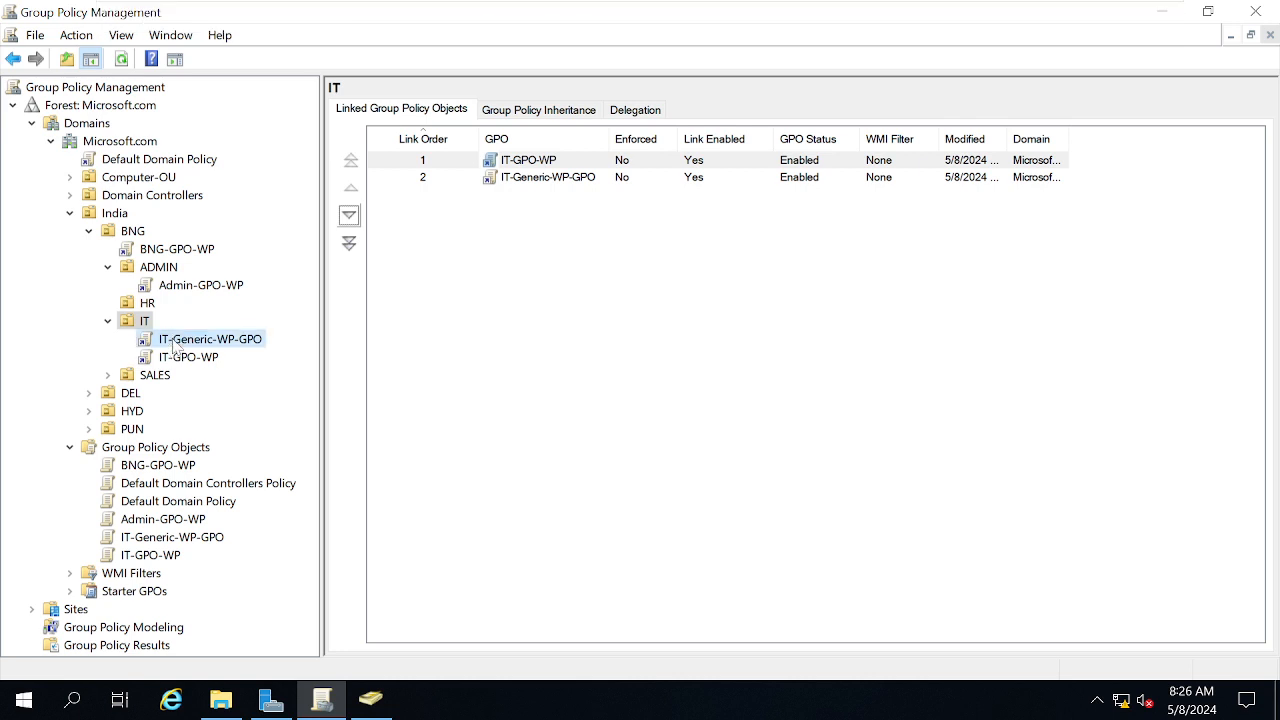
left_click(783, 391)
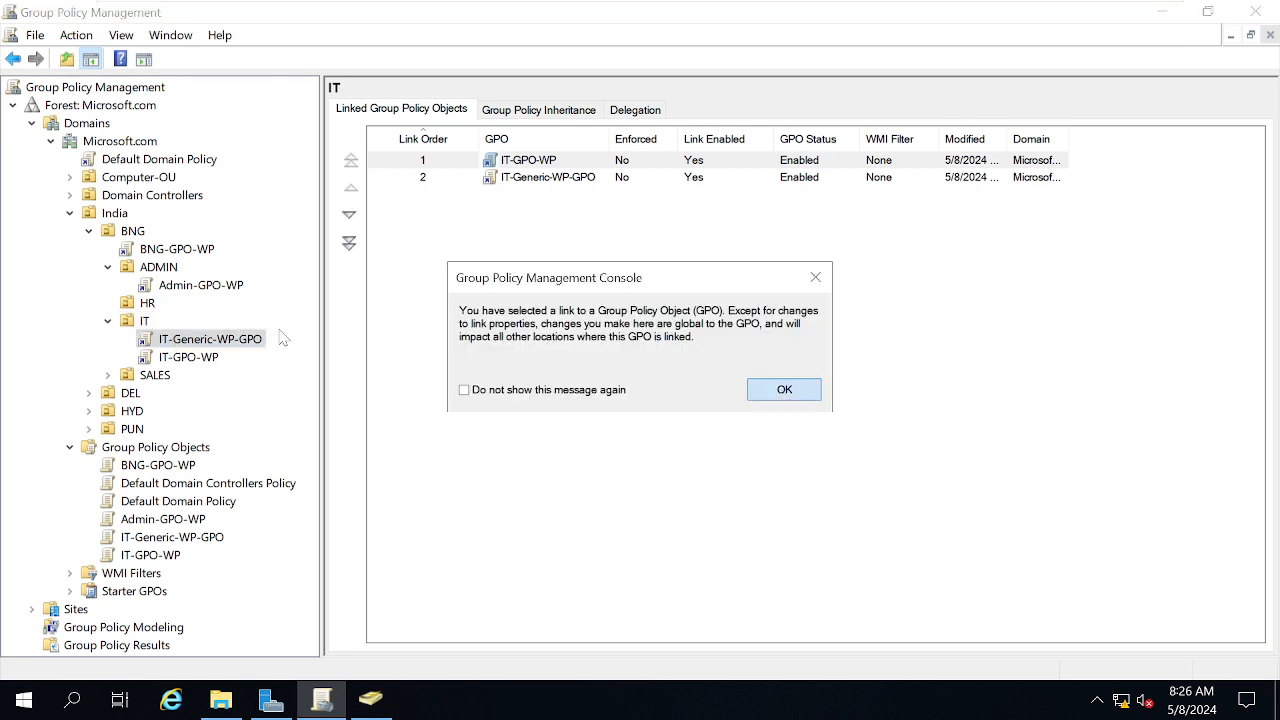
left_click(192, 360)
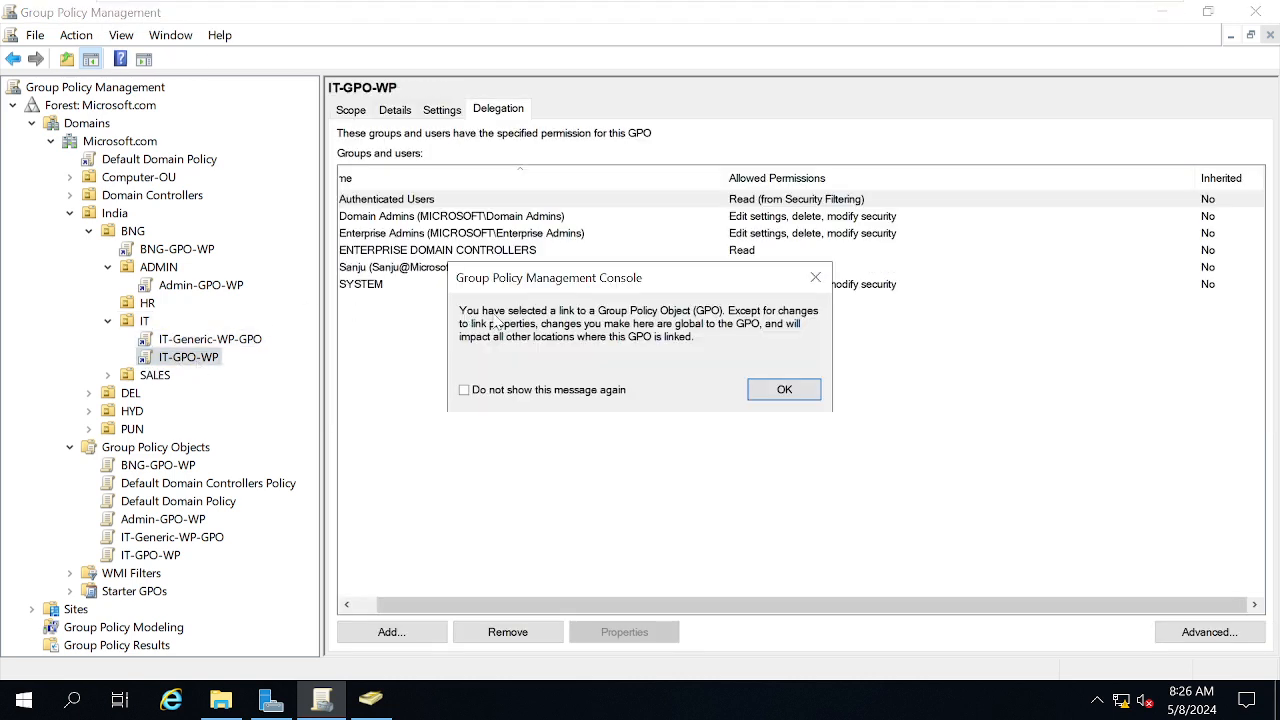
left_click(784, 392)
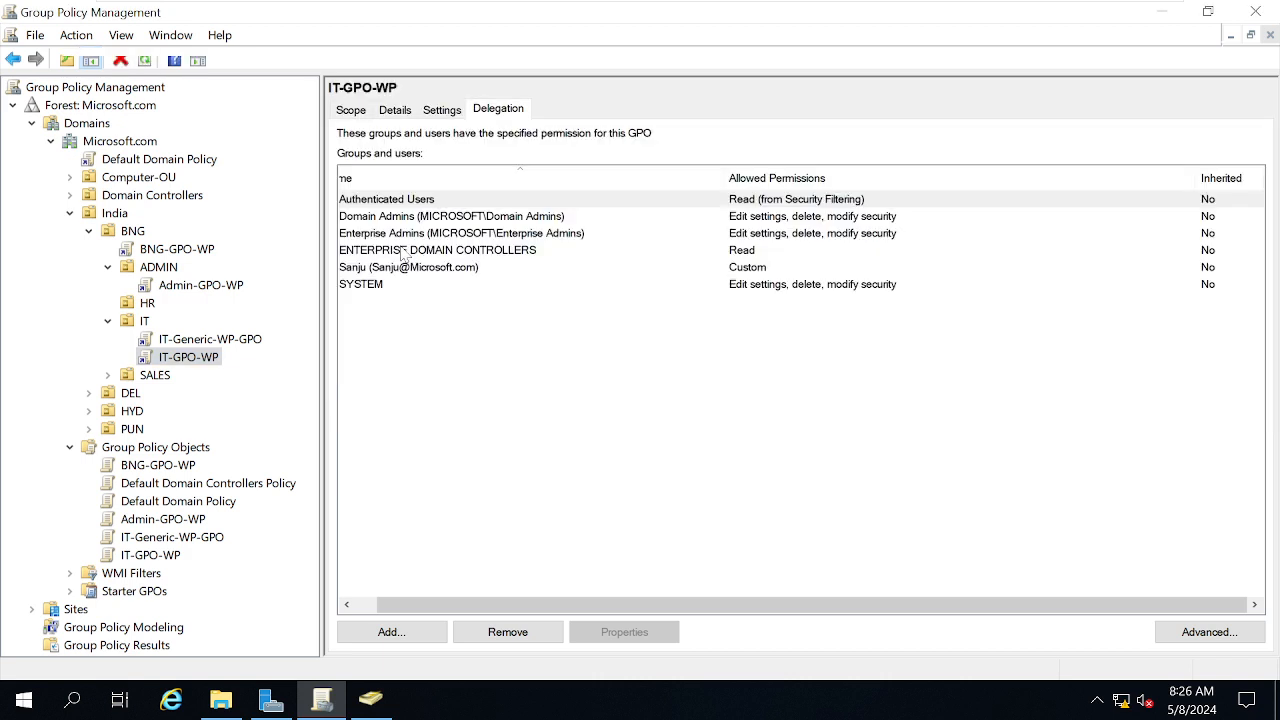
left_click(386, 270)
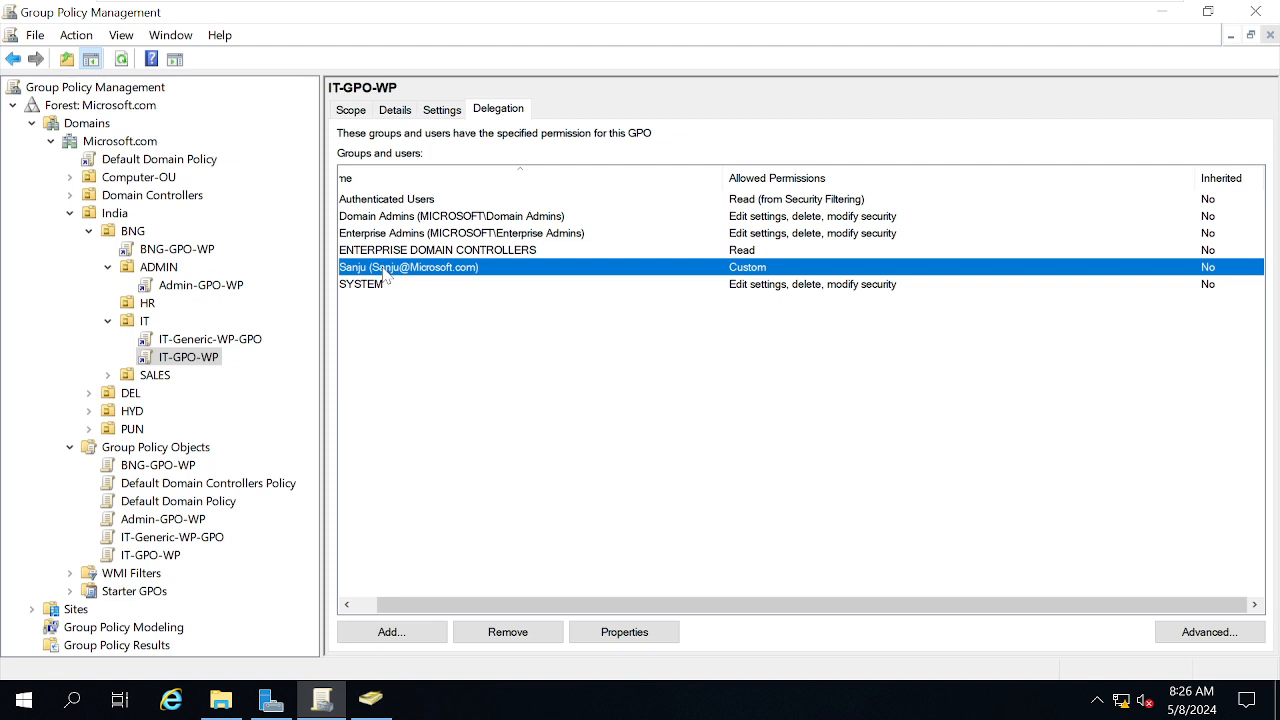
left_click(373, 203)
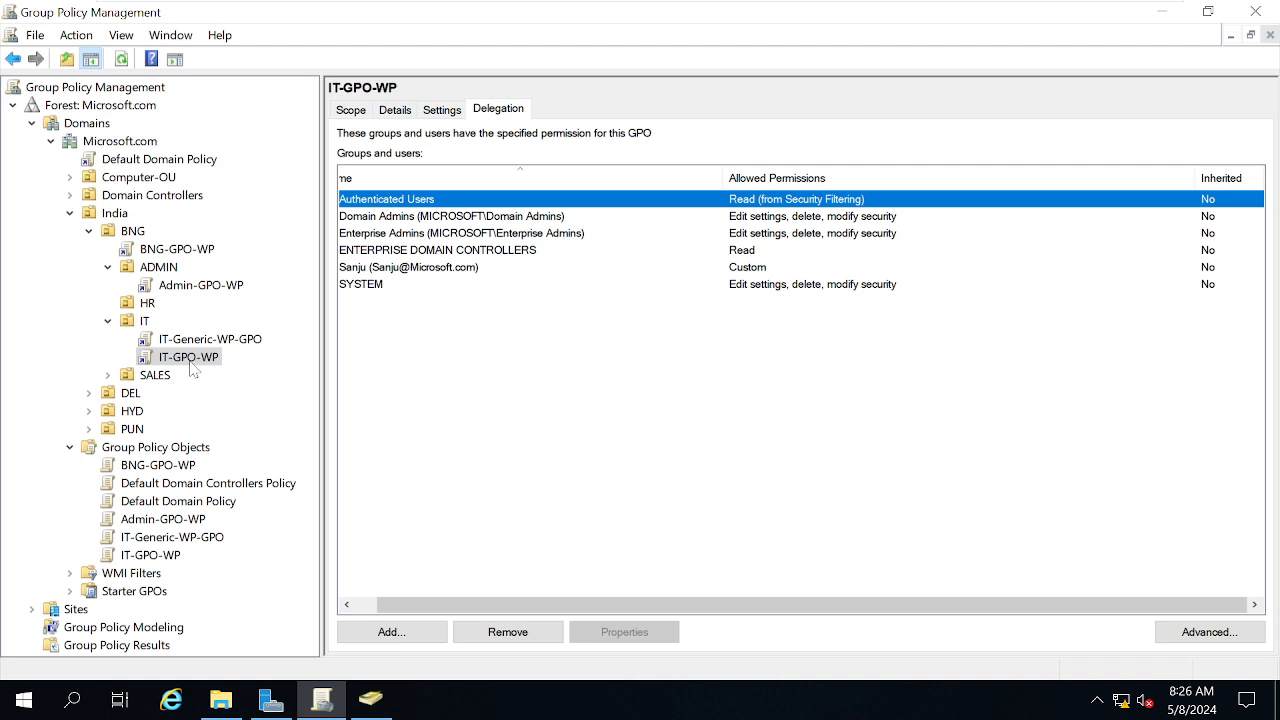
left_click(403, 278)
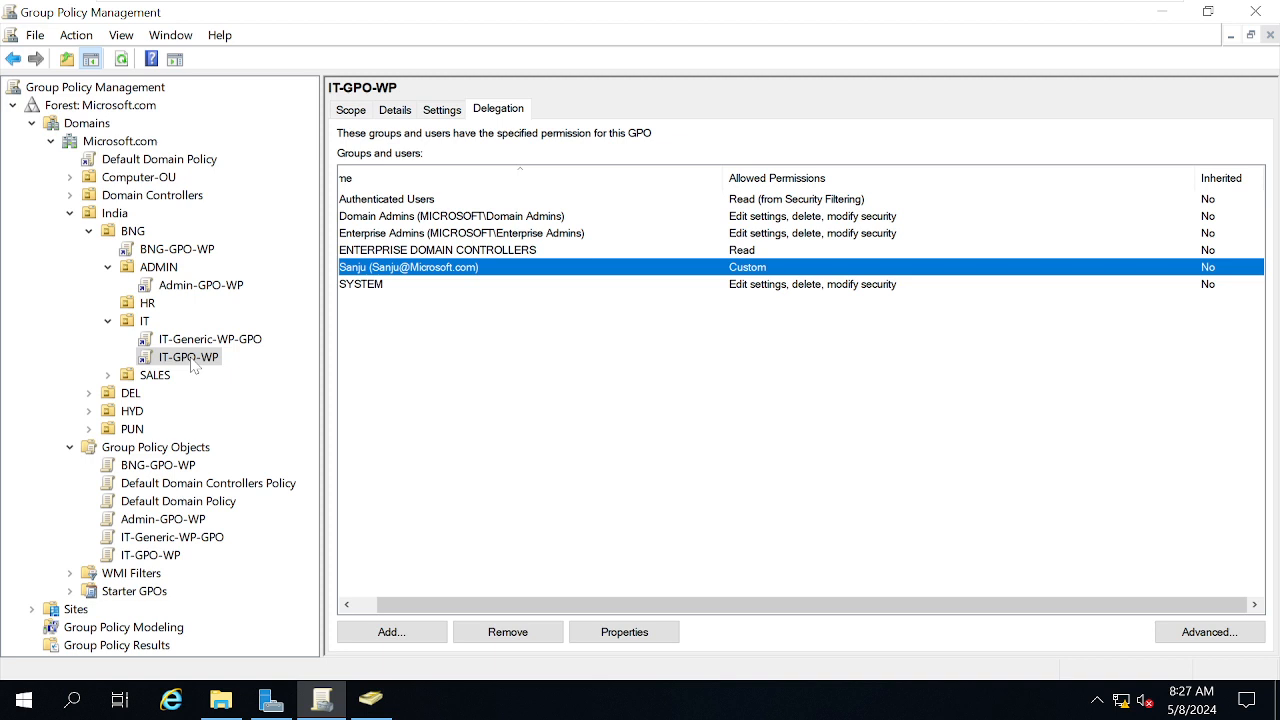
Recheck IT-Generic-WP-GPO's delegation, then list the GPOs linked to the IT OU
mouse_move(559, 5)
left_click(878, 18)
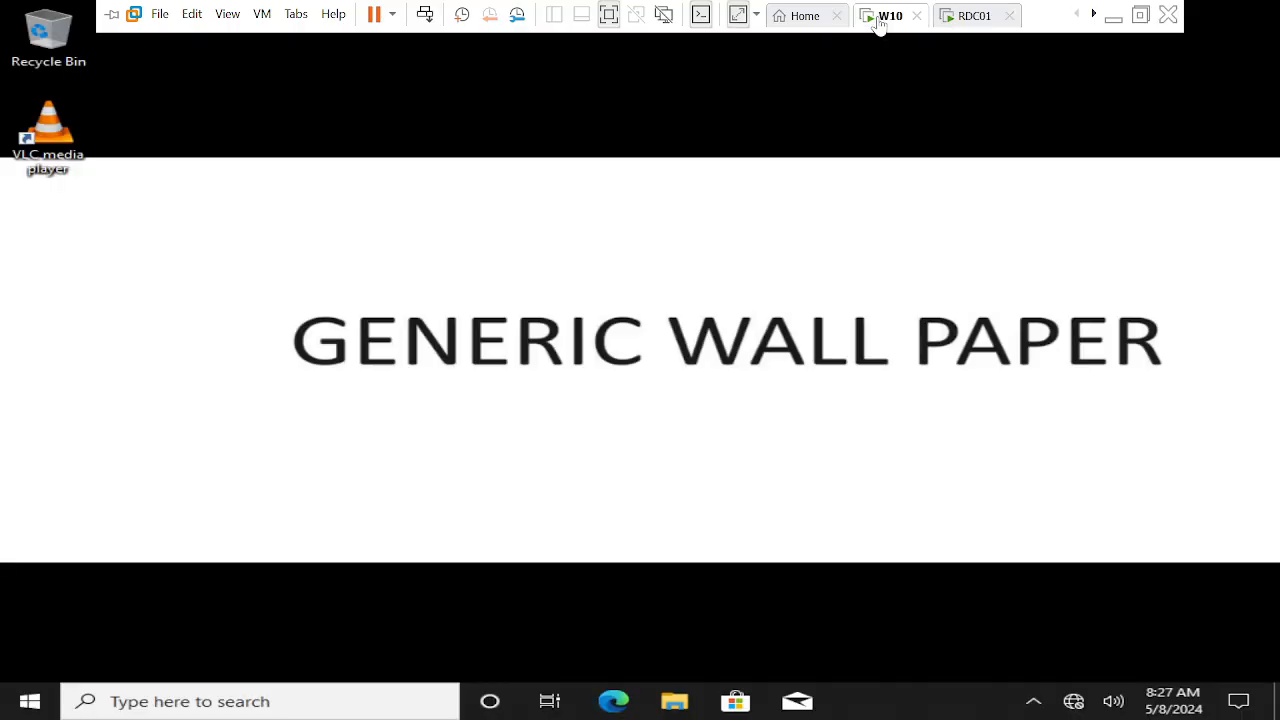
left_click(970, 24)
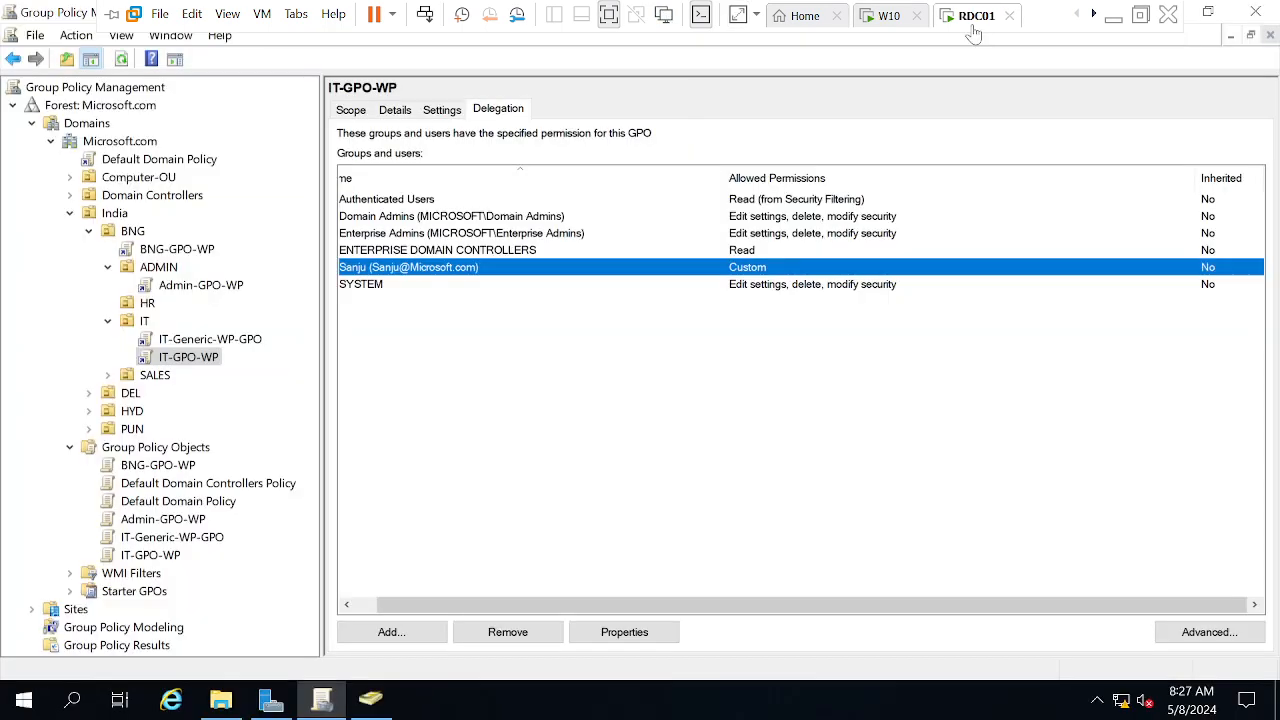
left_click(184, 338)
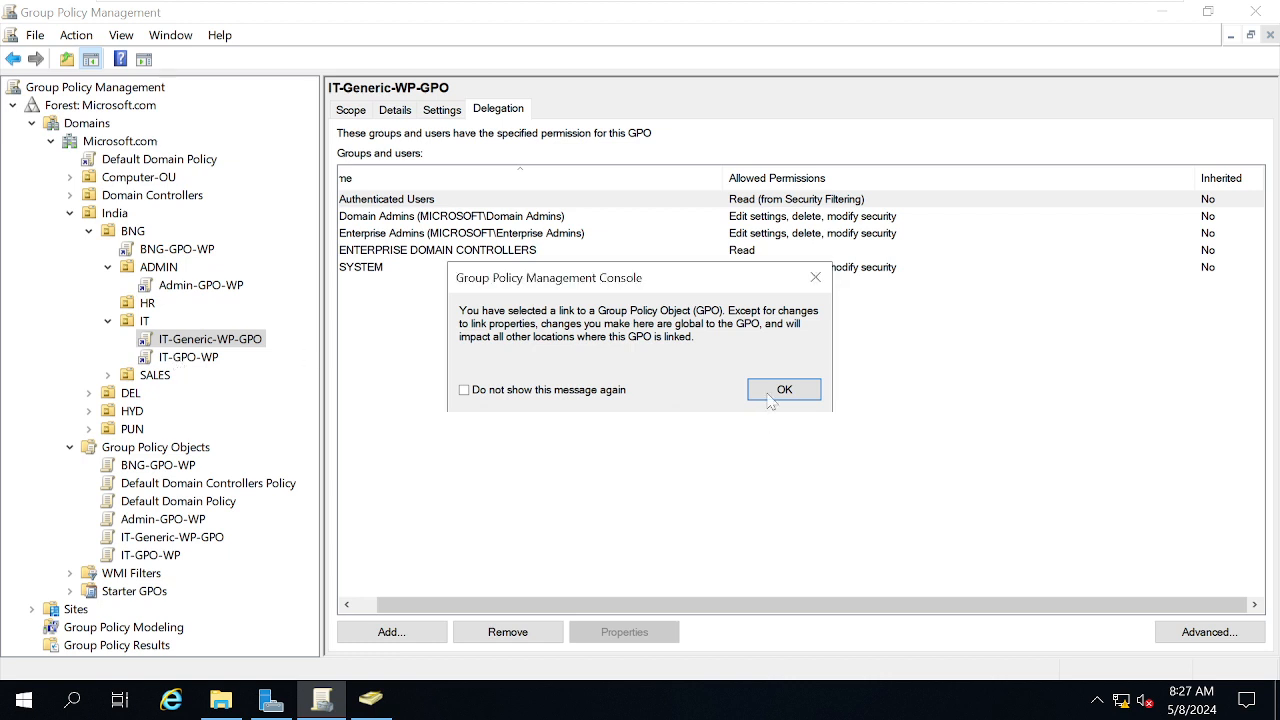
left_click(772, 396)
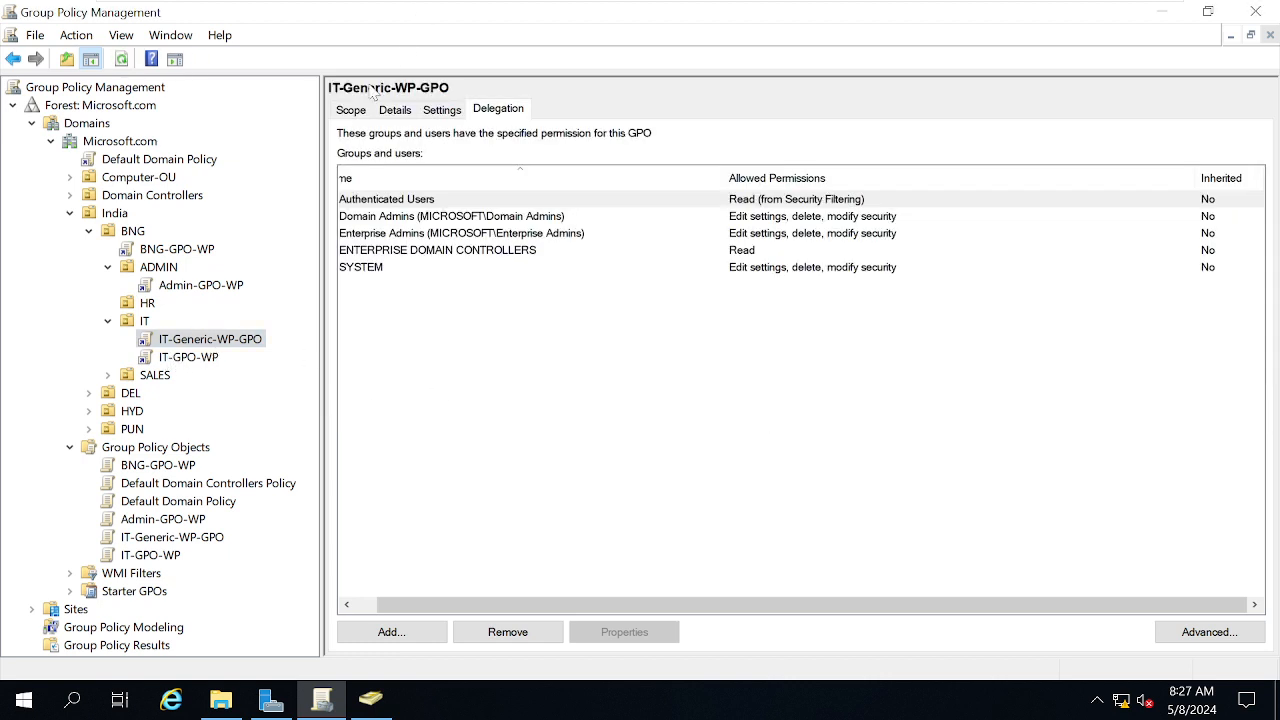
left_click(144, 322)
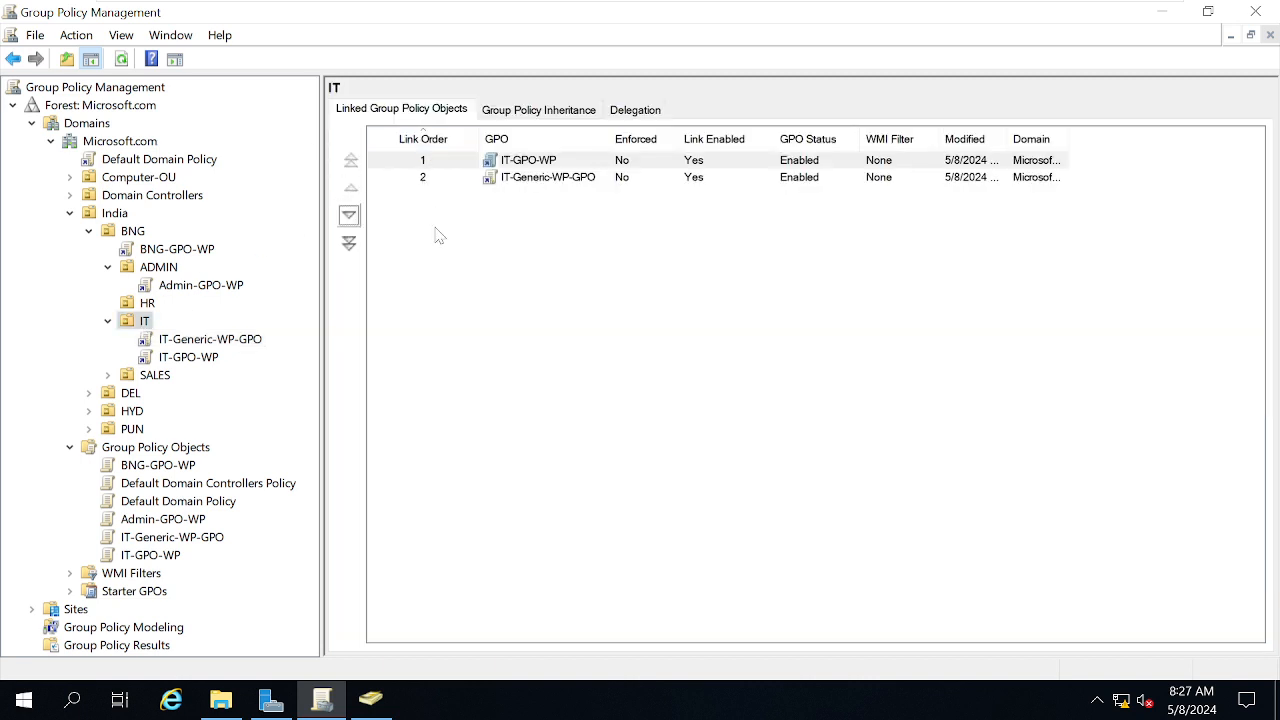
left_click(497, 342)
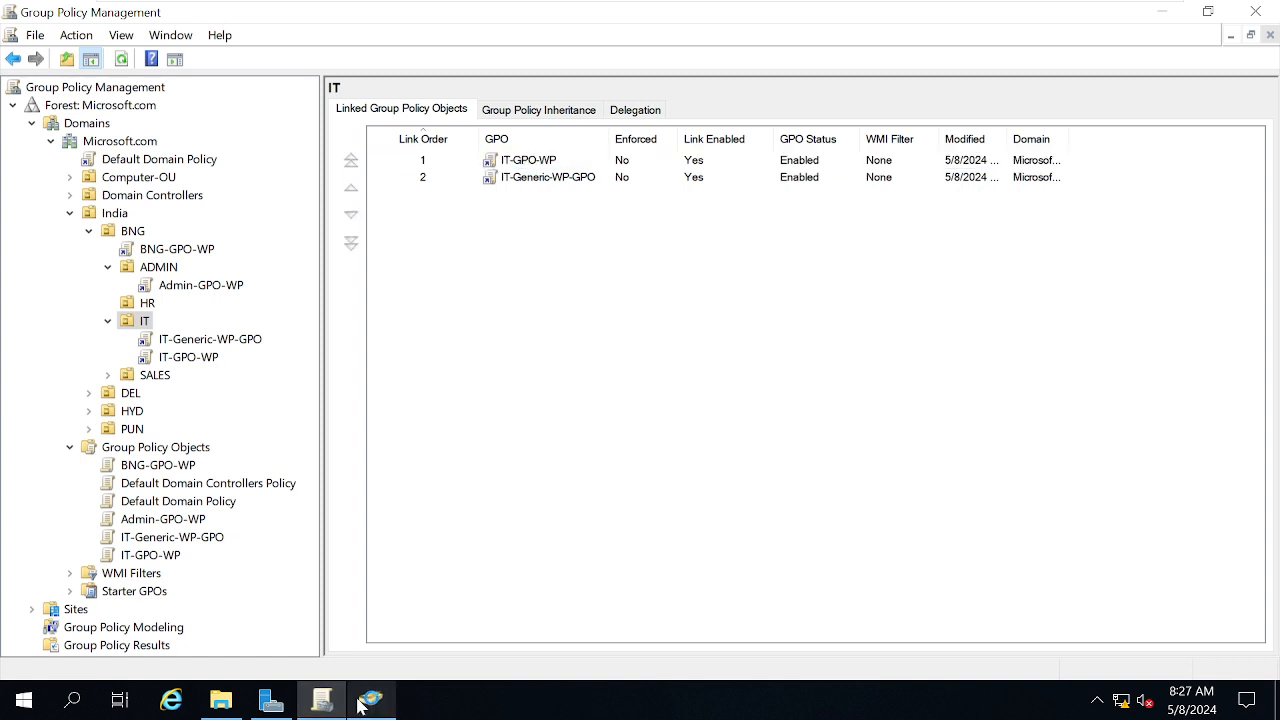
Move the single user from the ADMIN OU into the India > BNG > IT OU
mouse_move(386, 698)
left_click(391, 625)
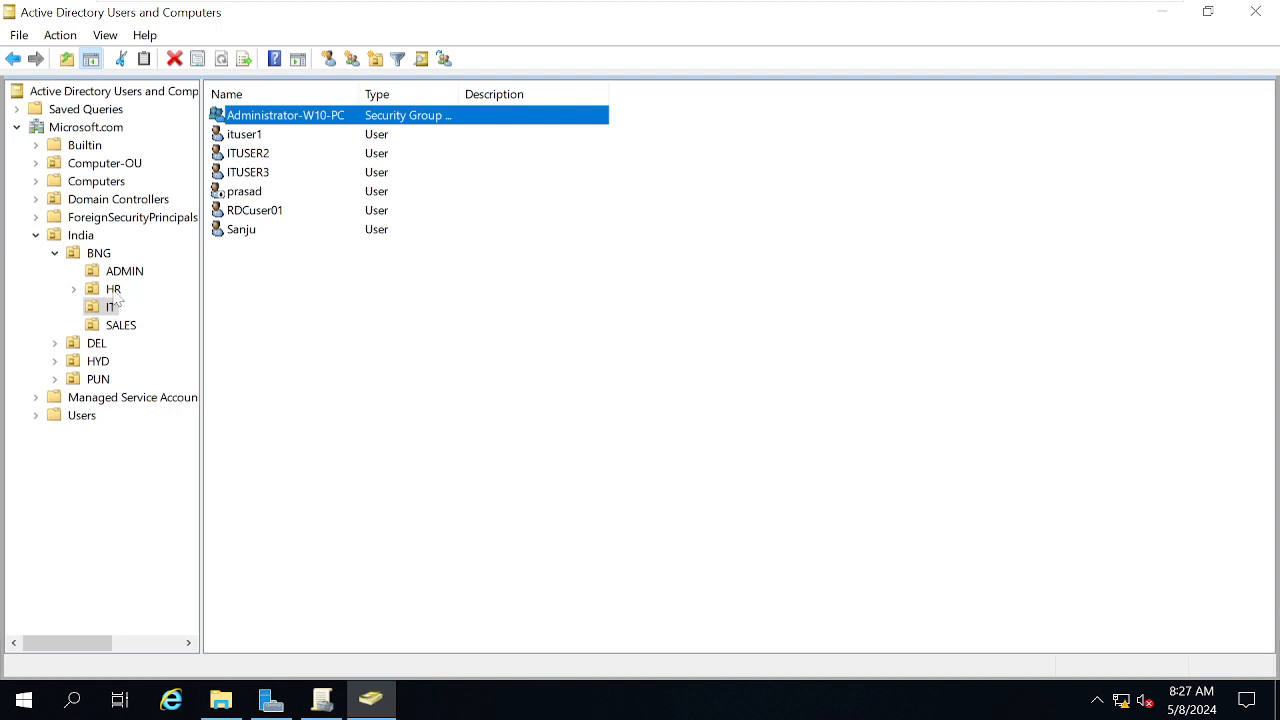
left_click(137, 274)
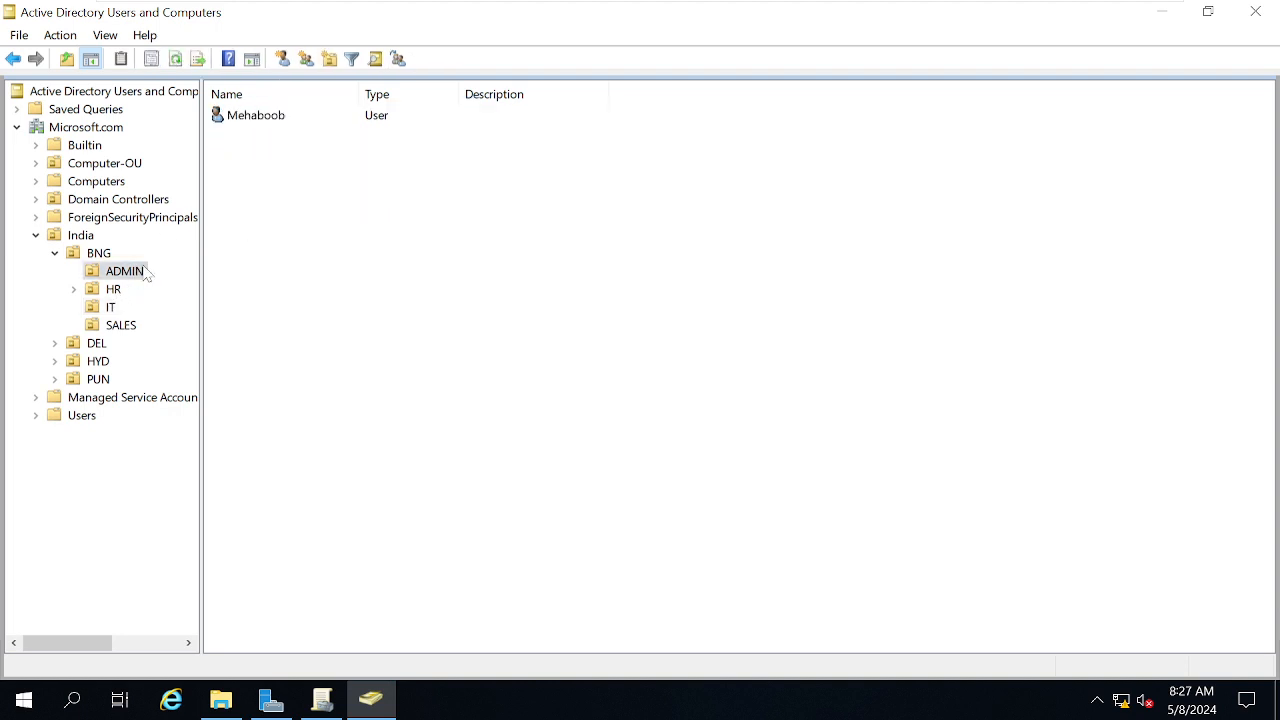
left_click(256, 120)
right_click(256, 120)
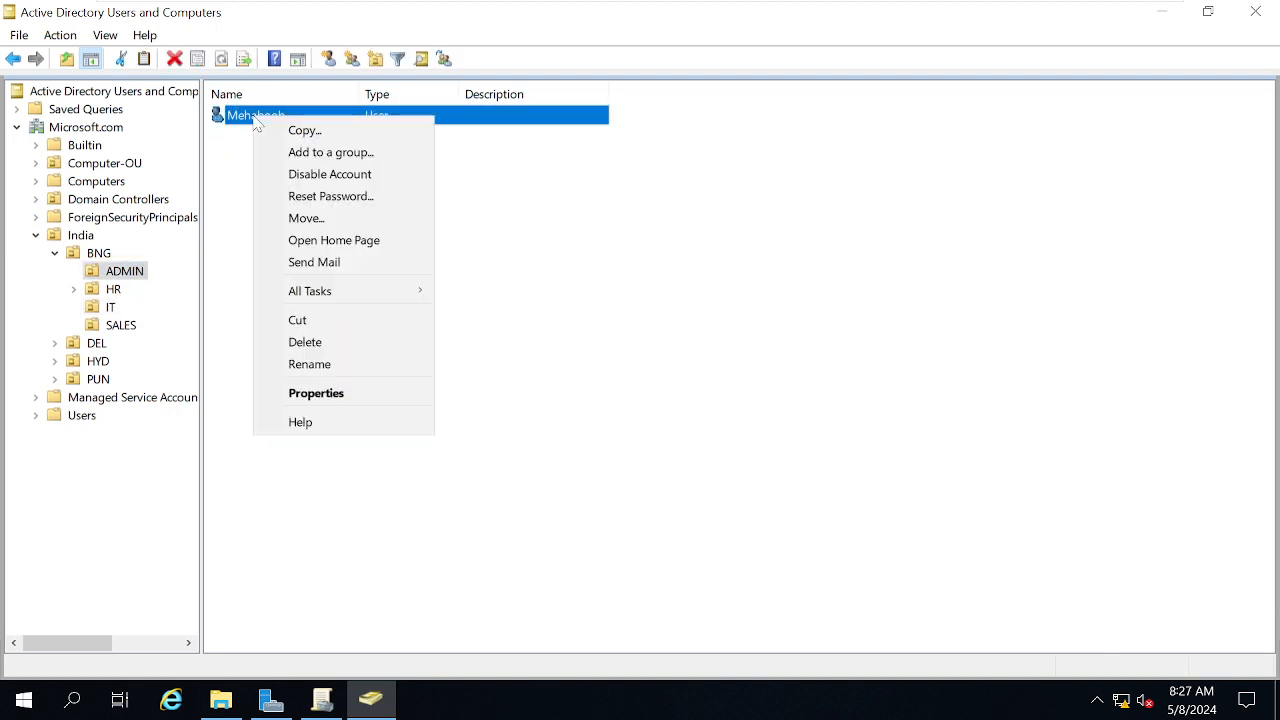
left_click(306, 218)
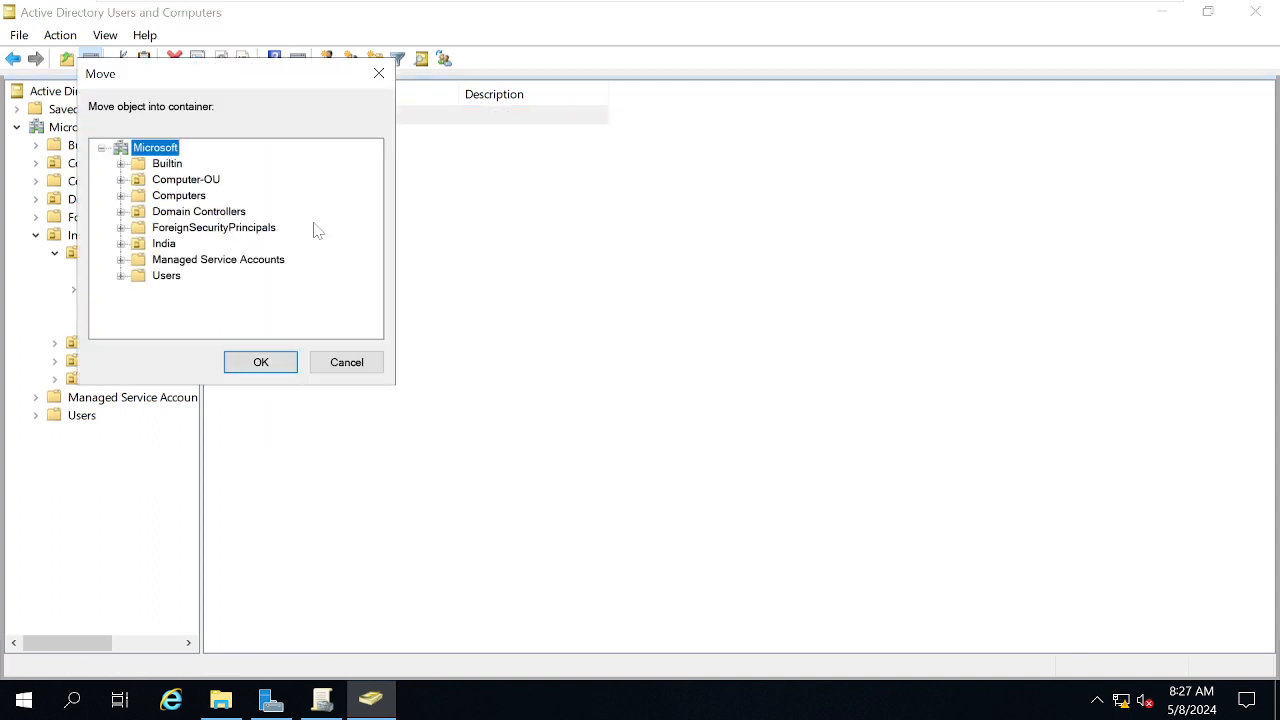
double_click(165, 244)
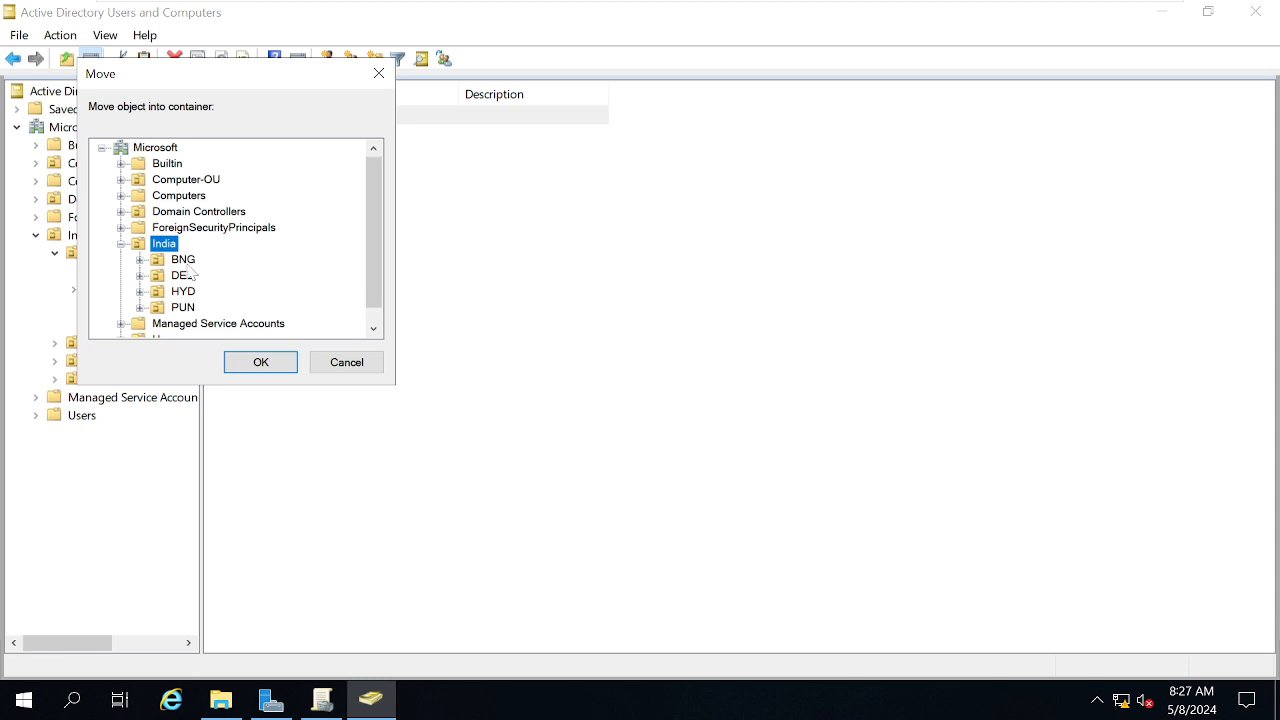
key("Down")
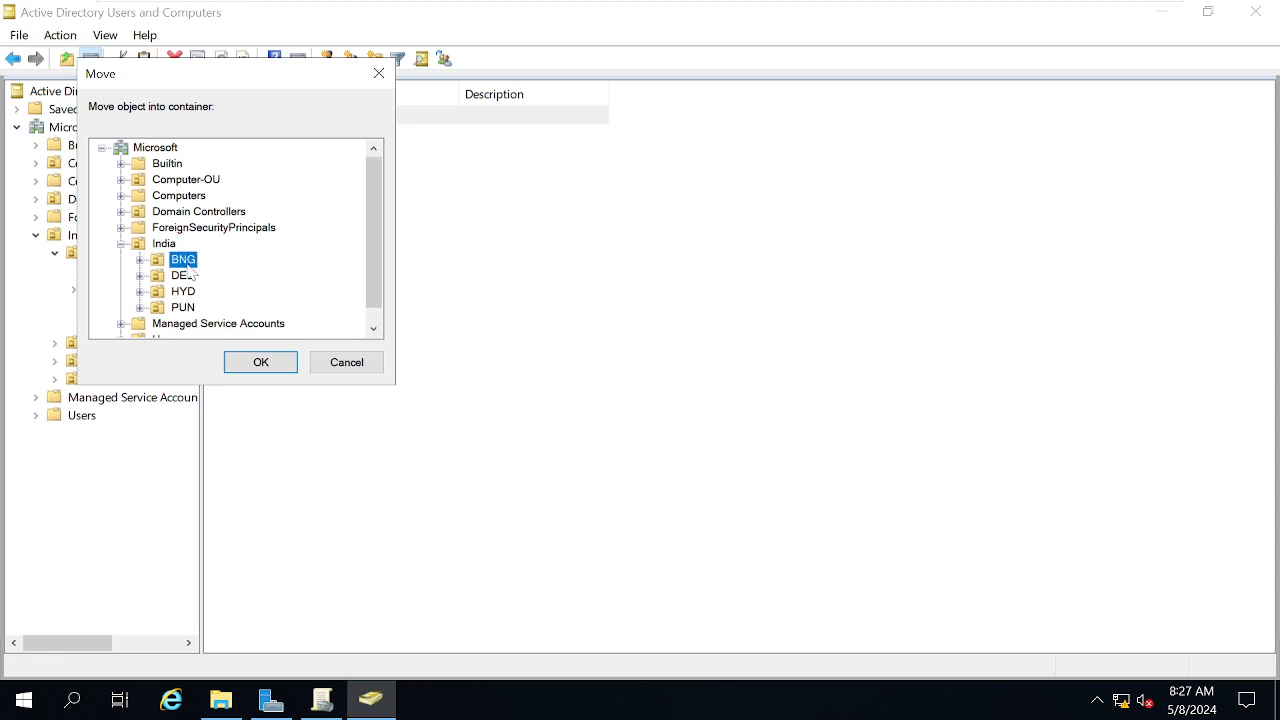
left_click(140, 259)
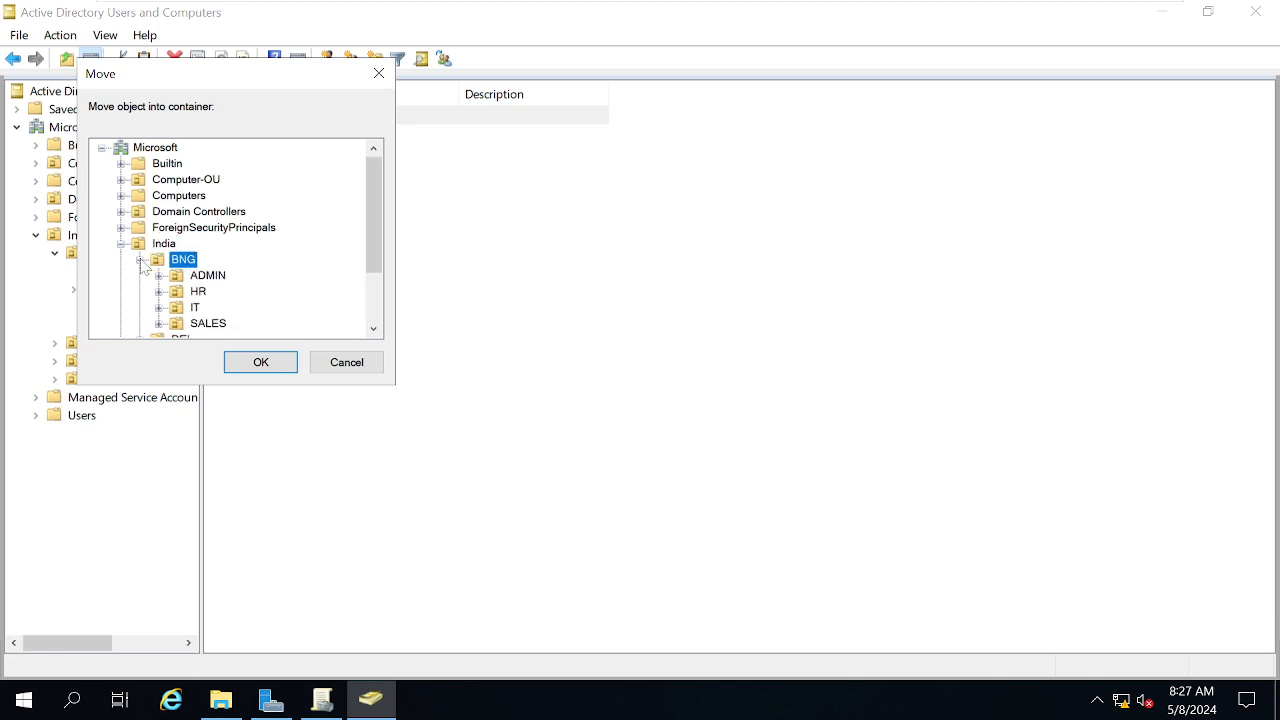
left_click(195, 307)
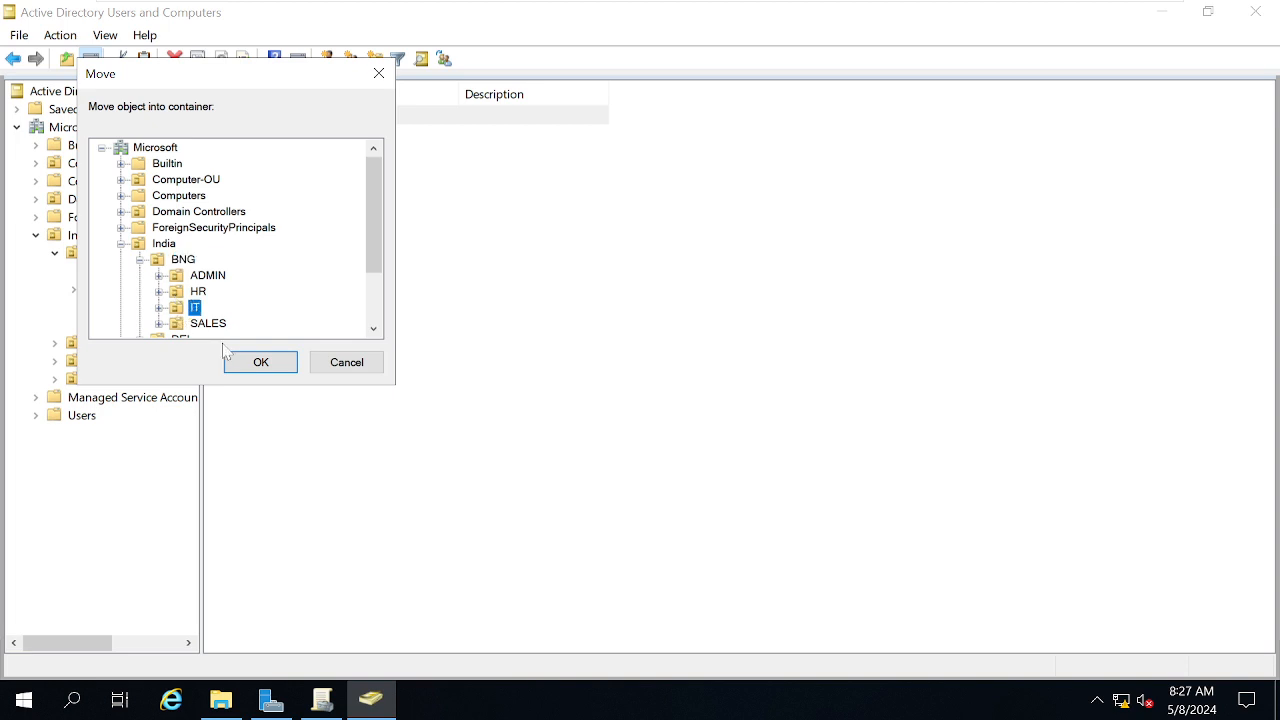
left_click(257, 368)
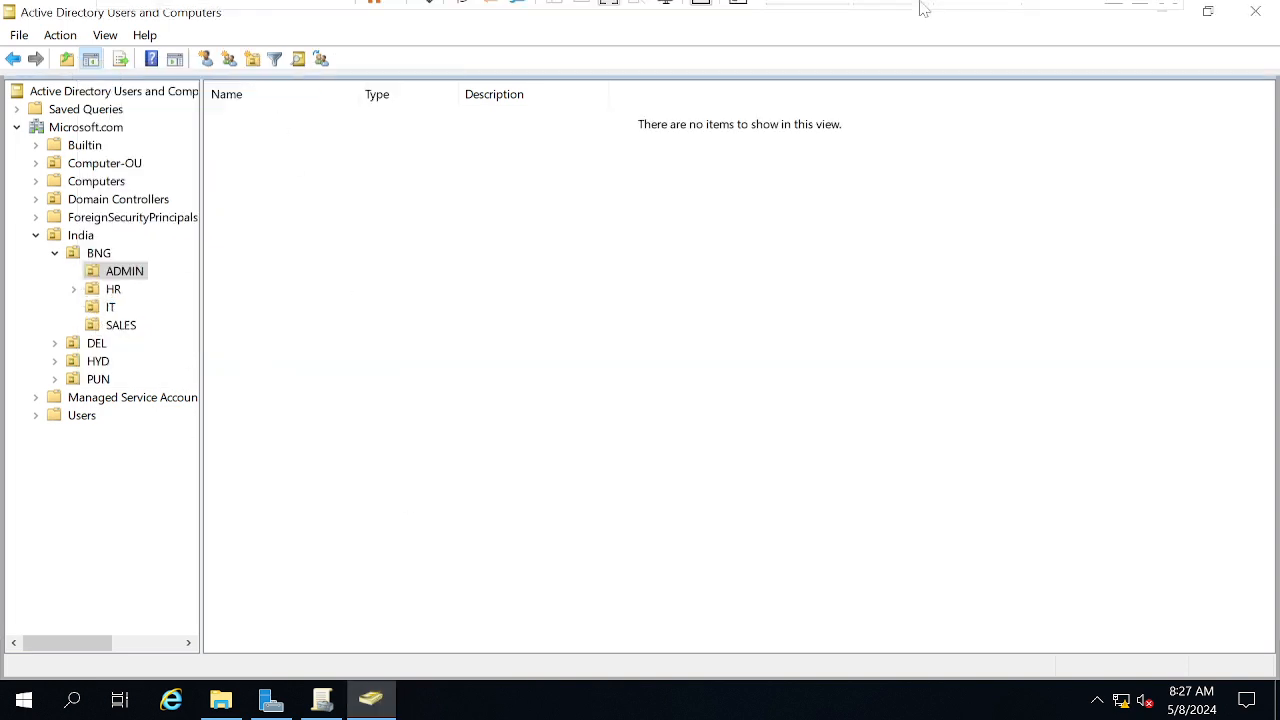
Sign out of the Windows 10 VM with logoff and bring Group Policy Management forward on the server
mouse_move(928, 14)
left_click(889, 16)
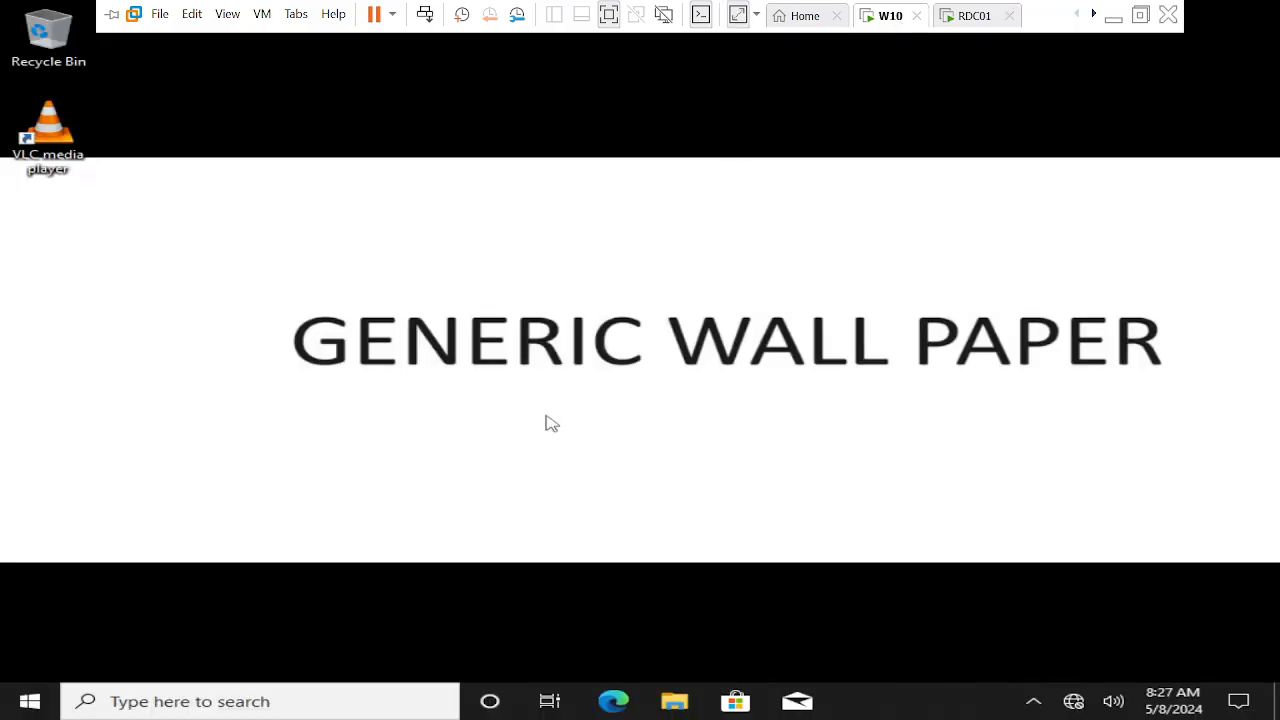
key("super+r")
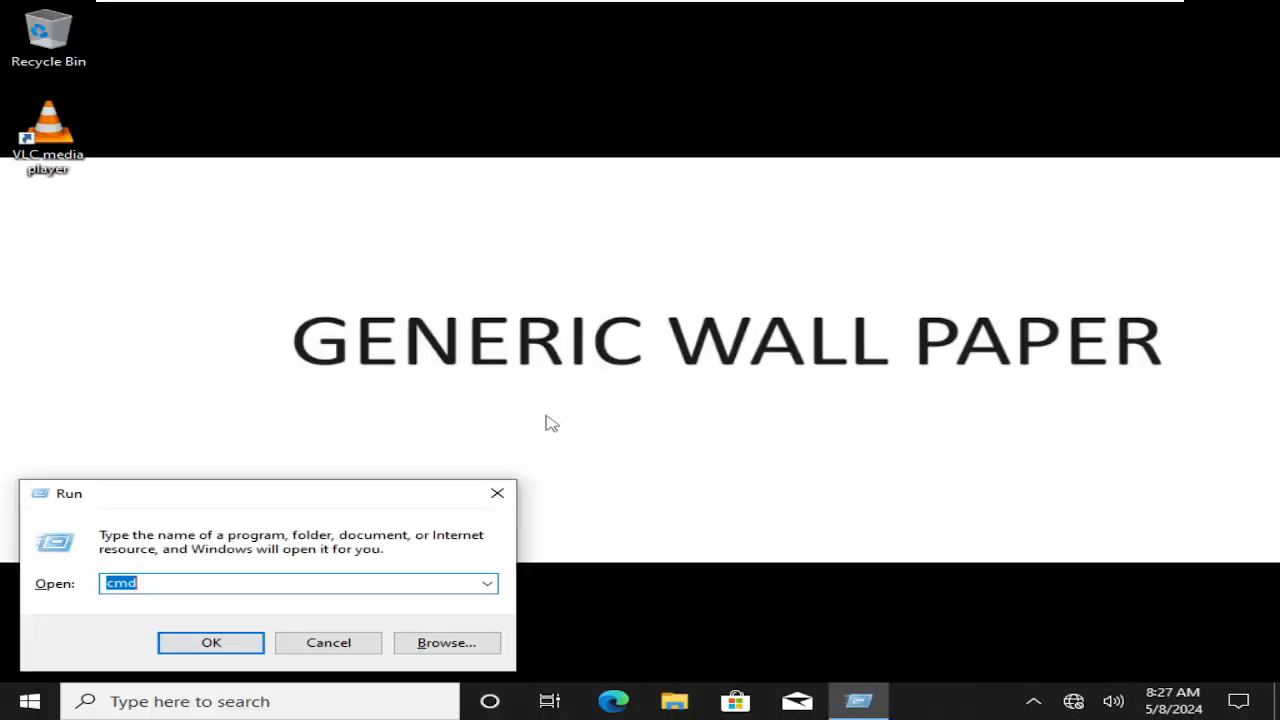
type("logoff")
key("Return")
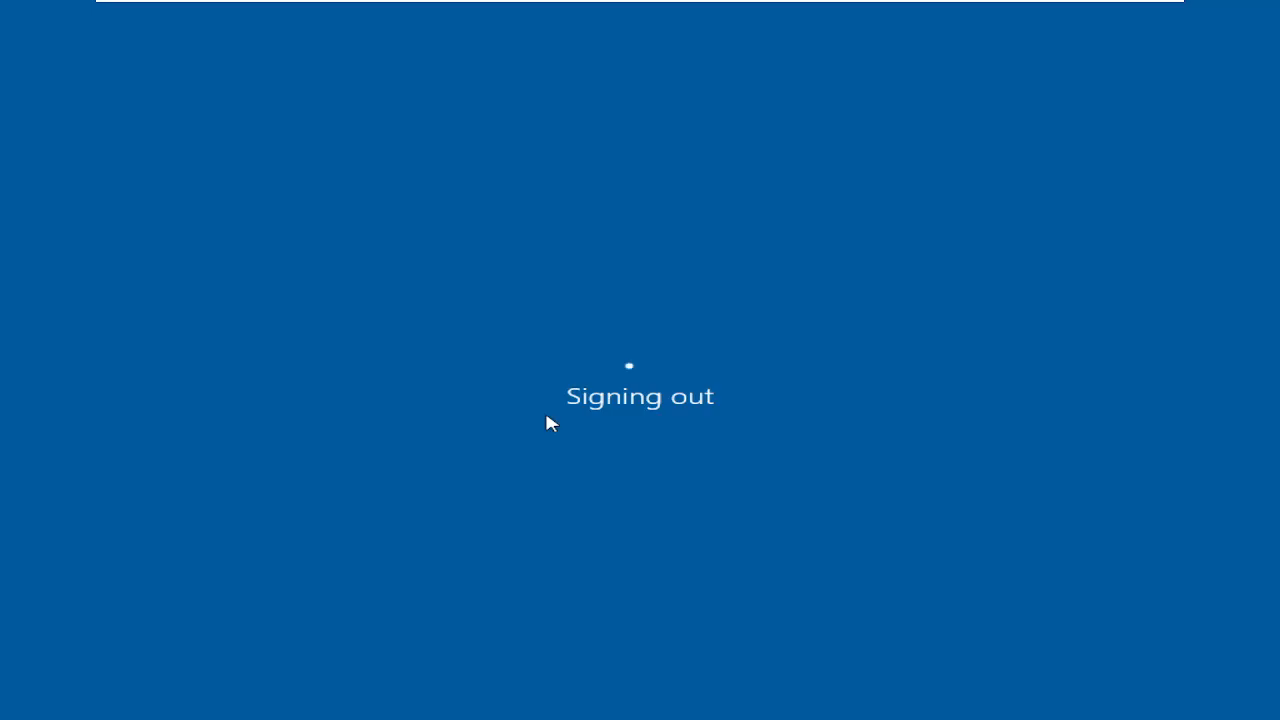
left_click(953, 22)
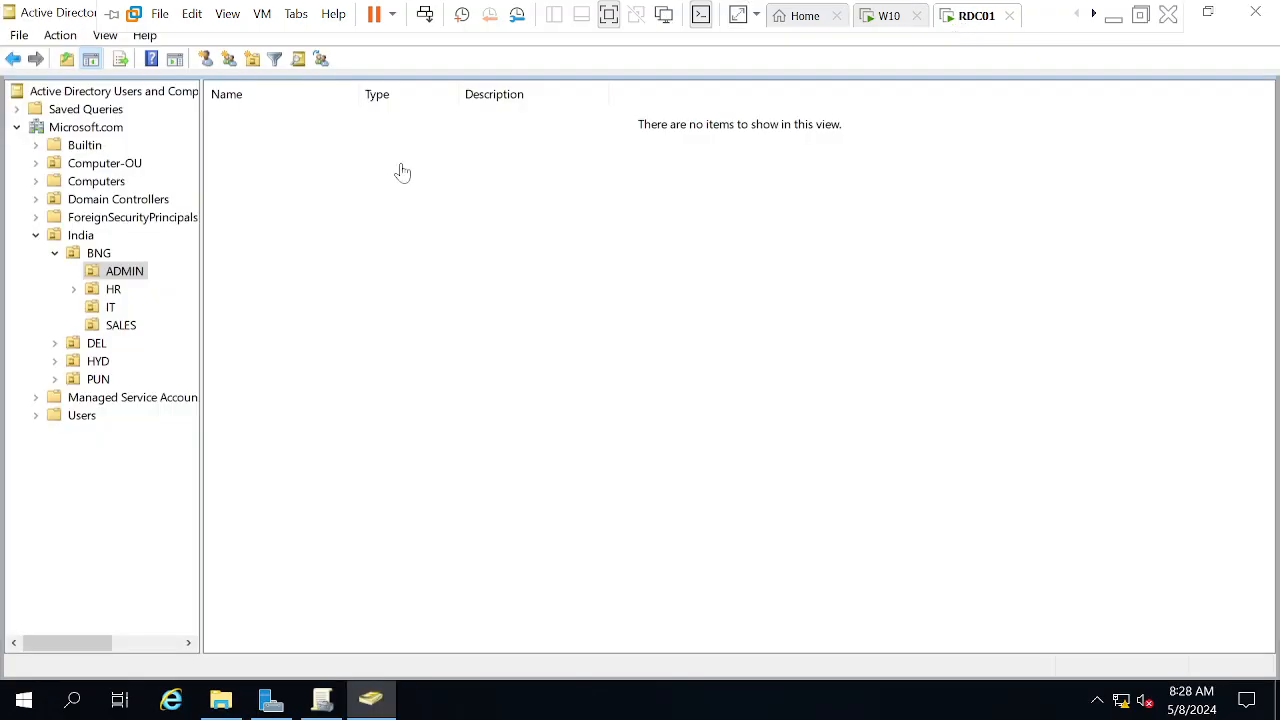
left_click(326, 698)
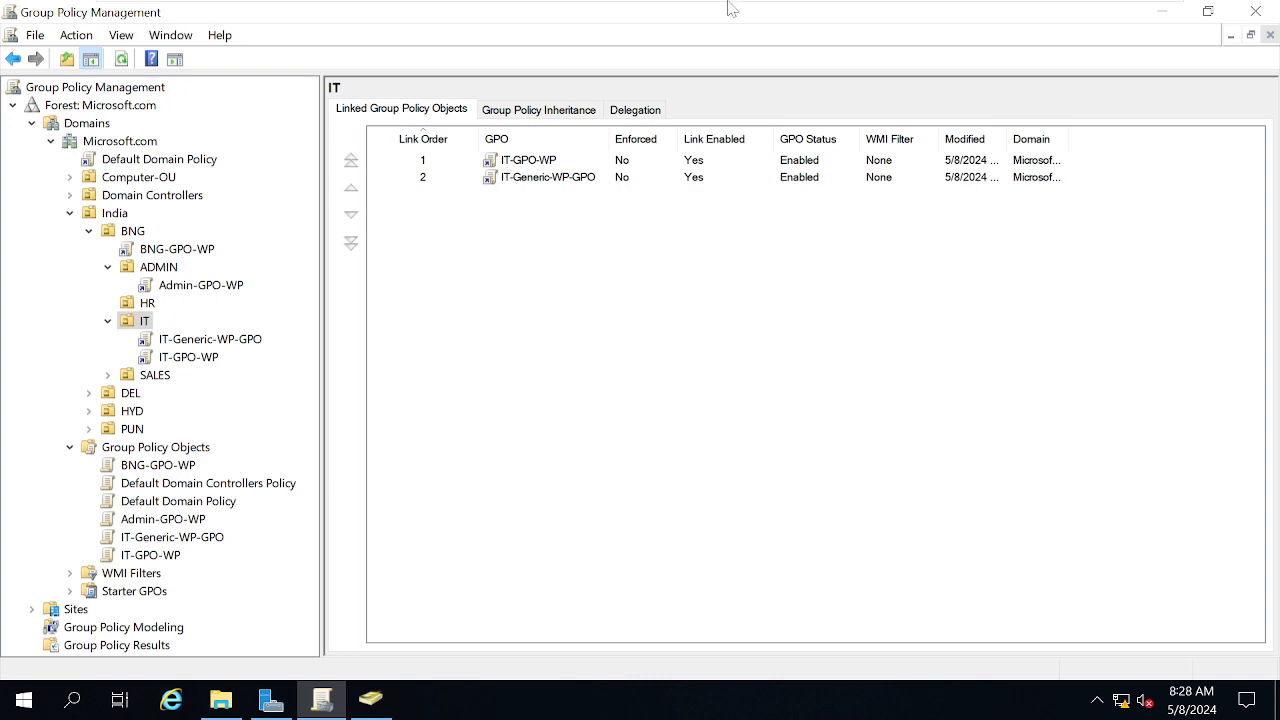
Send Ctrl+Alt+Del to the Windows 10 VM and sign back in with the domain user's password
mouse_move(730, 5)
left_click(883, 24)
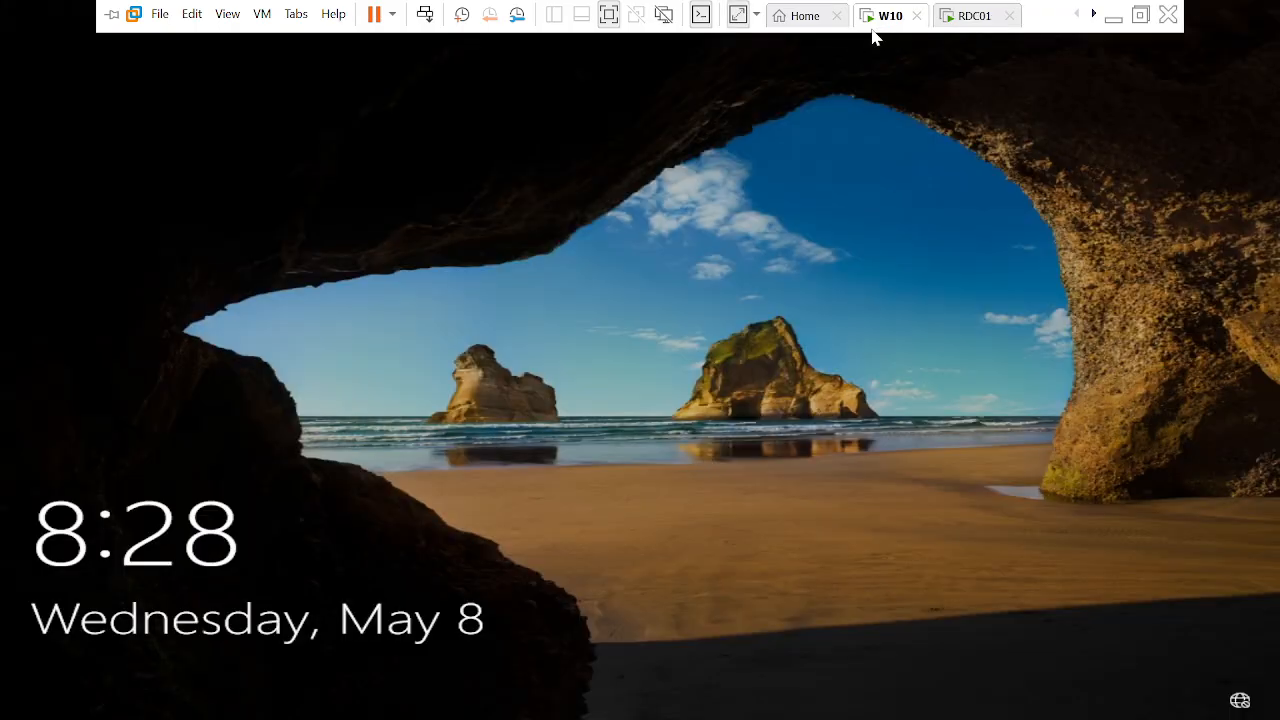
right_click(882, 24)
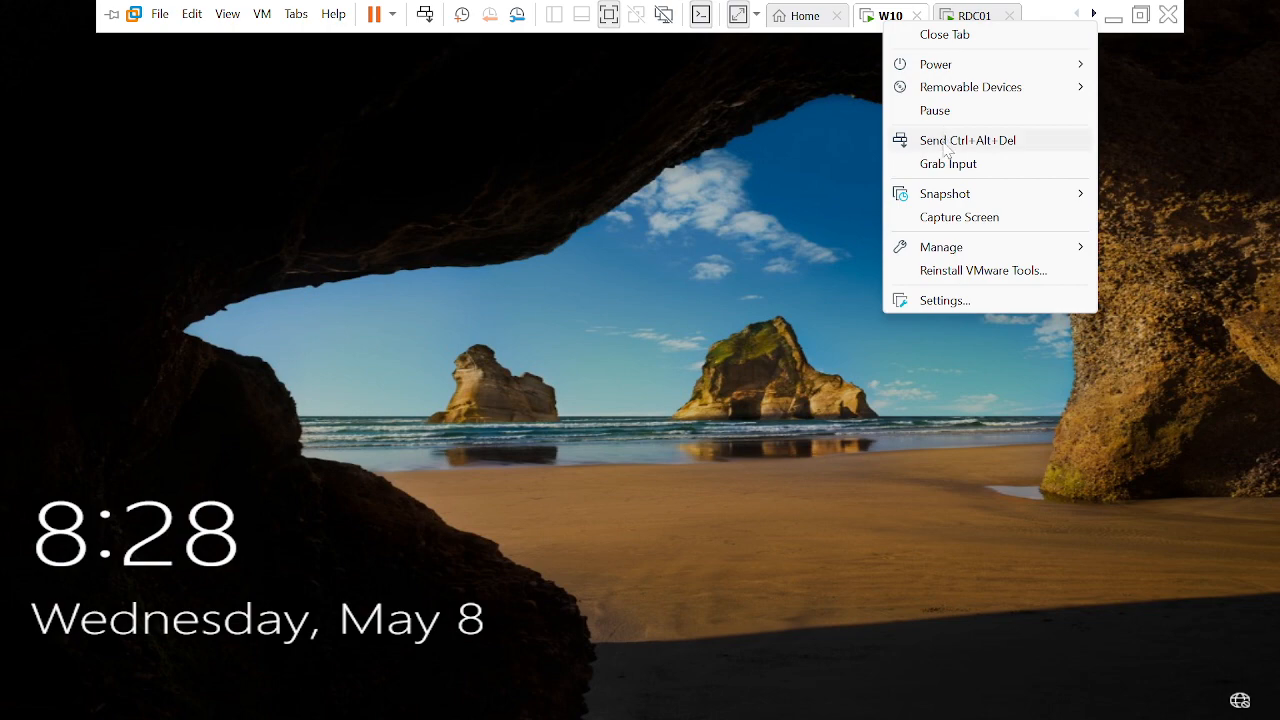
left_click(945, 142)
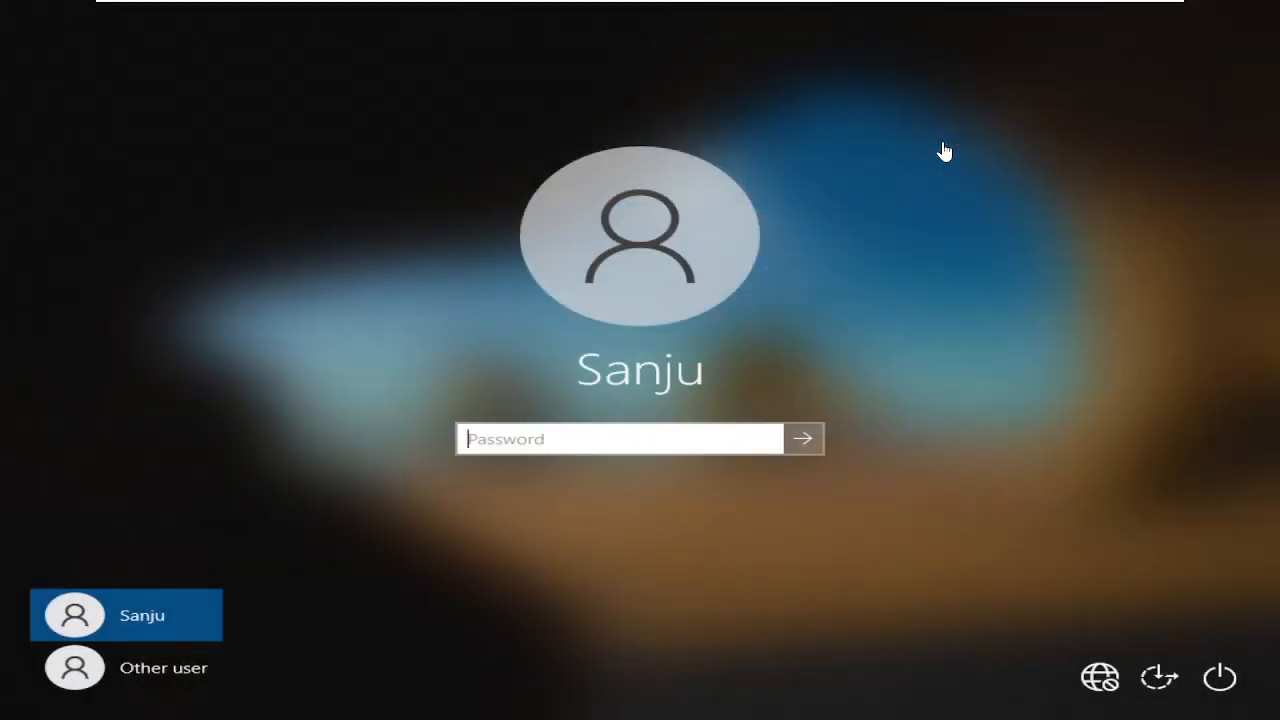
left_click(666, 437)
type("•••••••••••••")
key("Return")
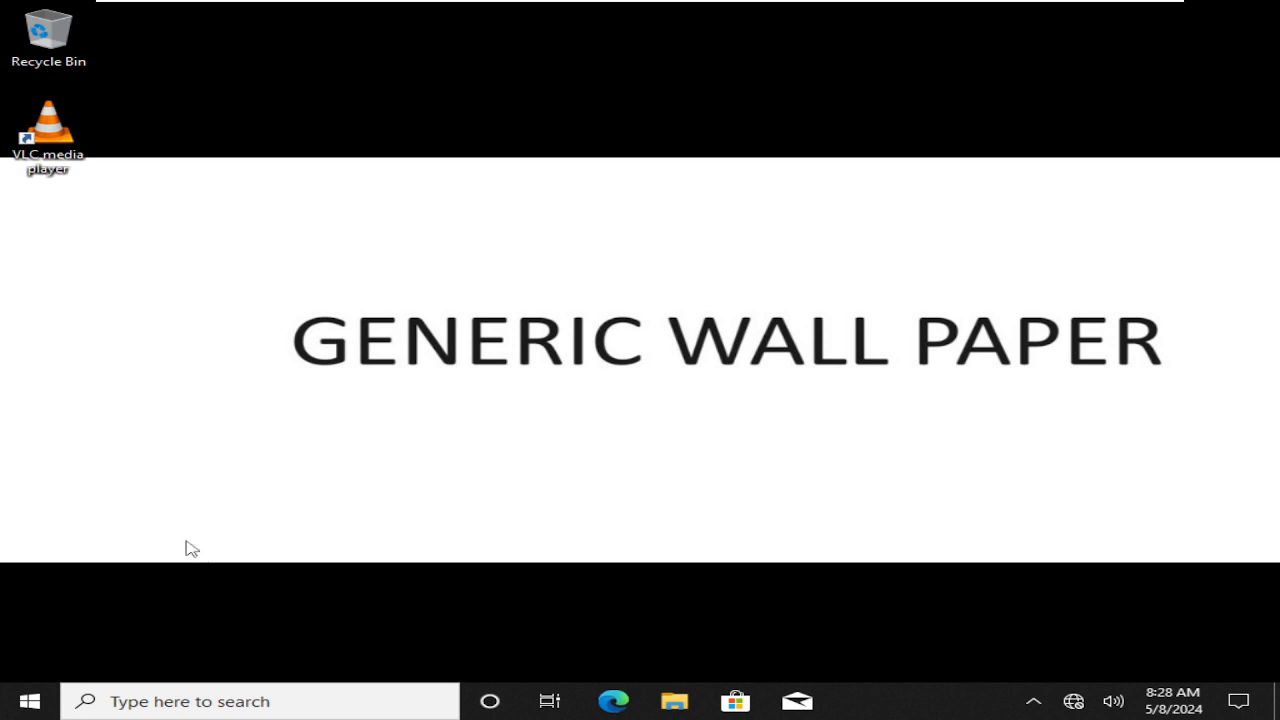
Confirm the signed-in domain user by running whoami in a command prompt
mouse_move(386, 5)
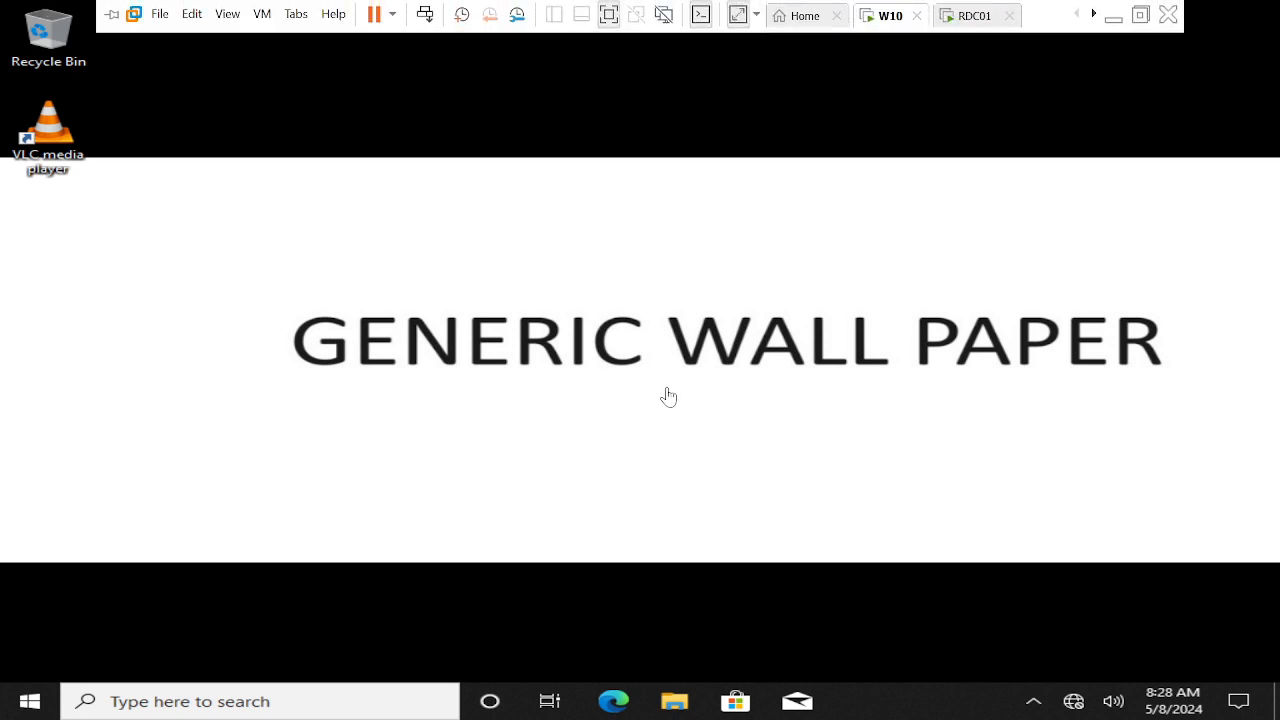
key("super+r")
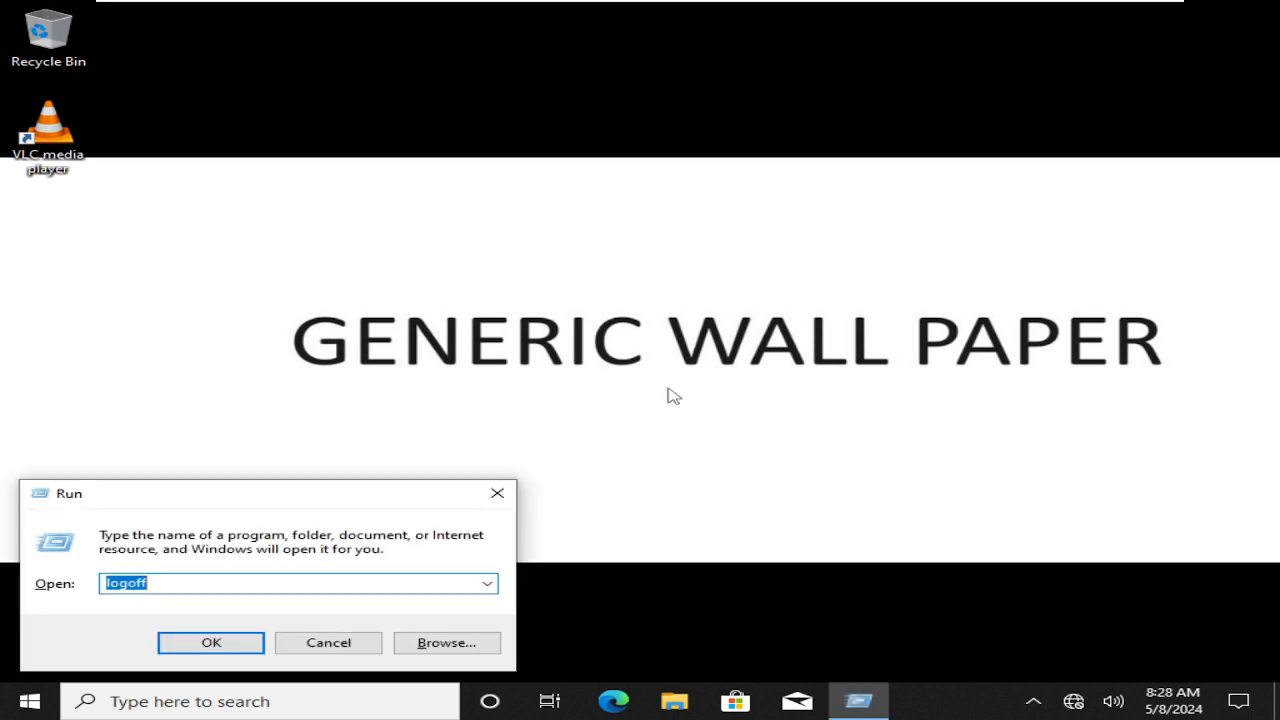
type("cmd")
key("Return")
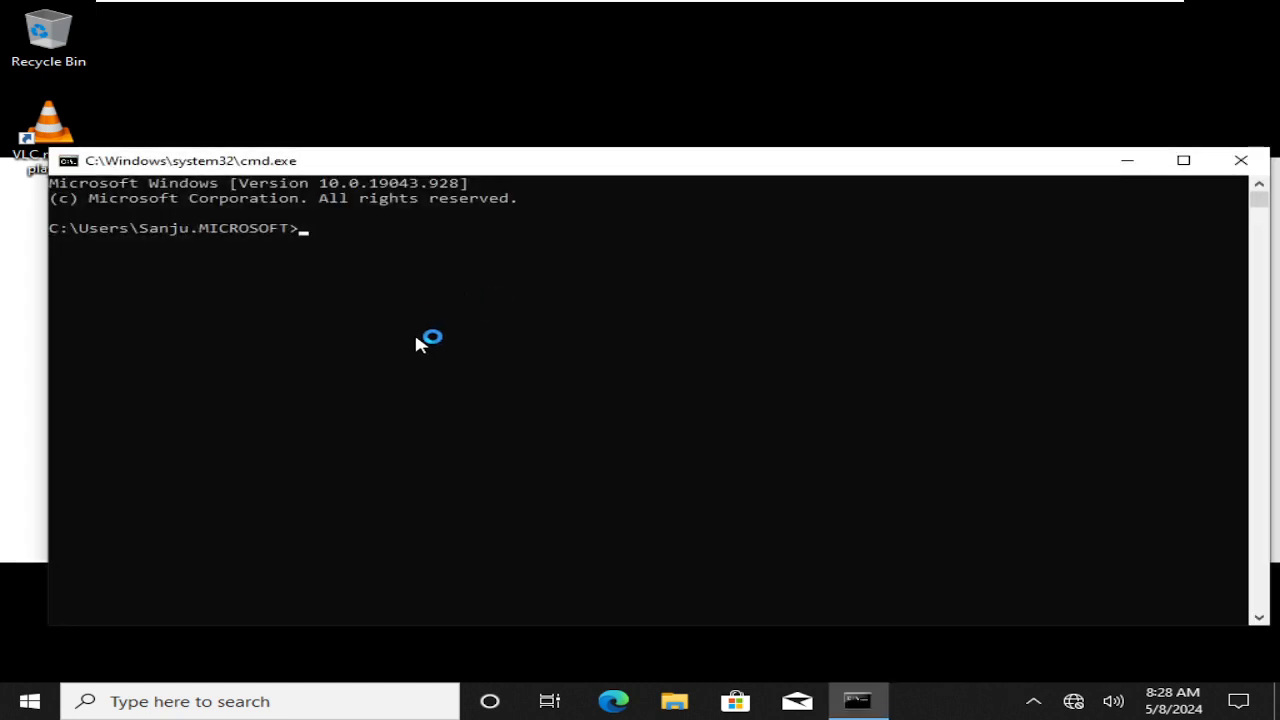
left_click(410, 368)
type("whoami")
key("Return")
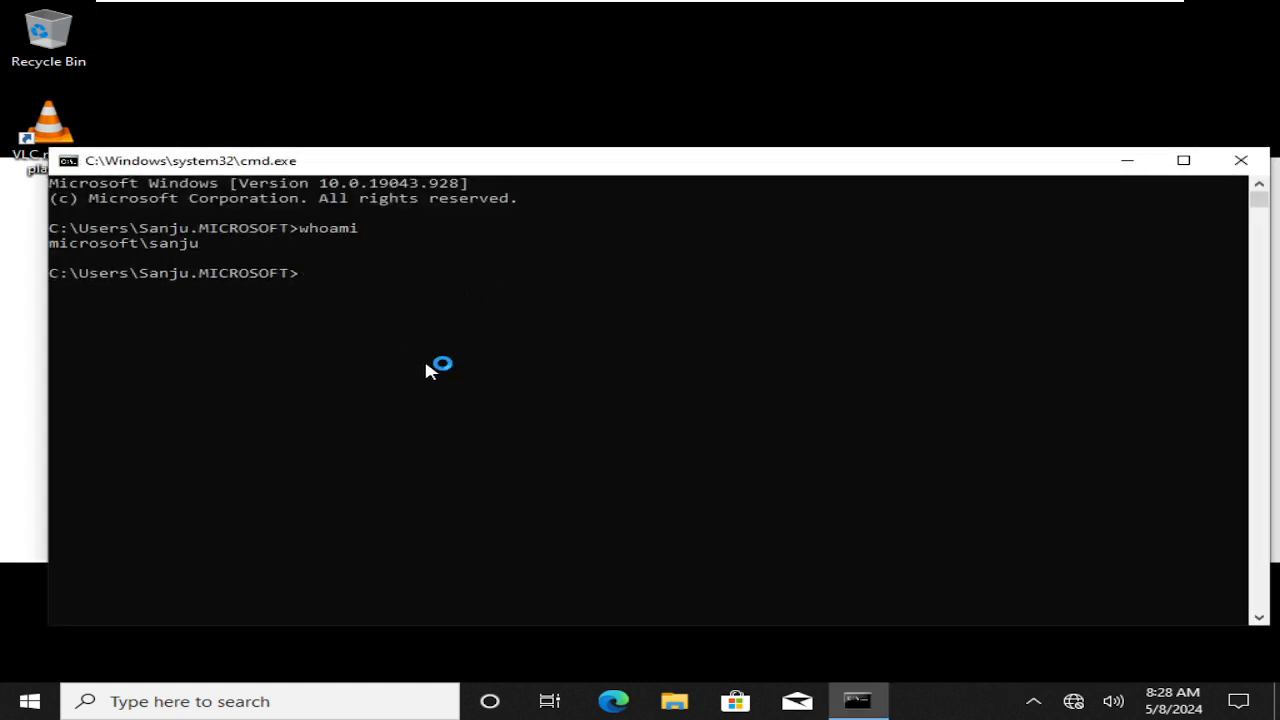
left_click(1241, 160)
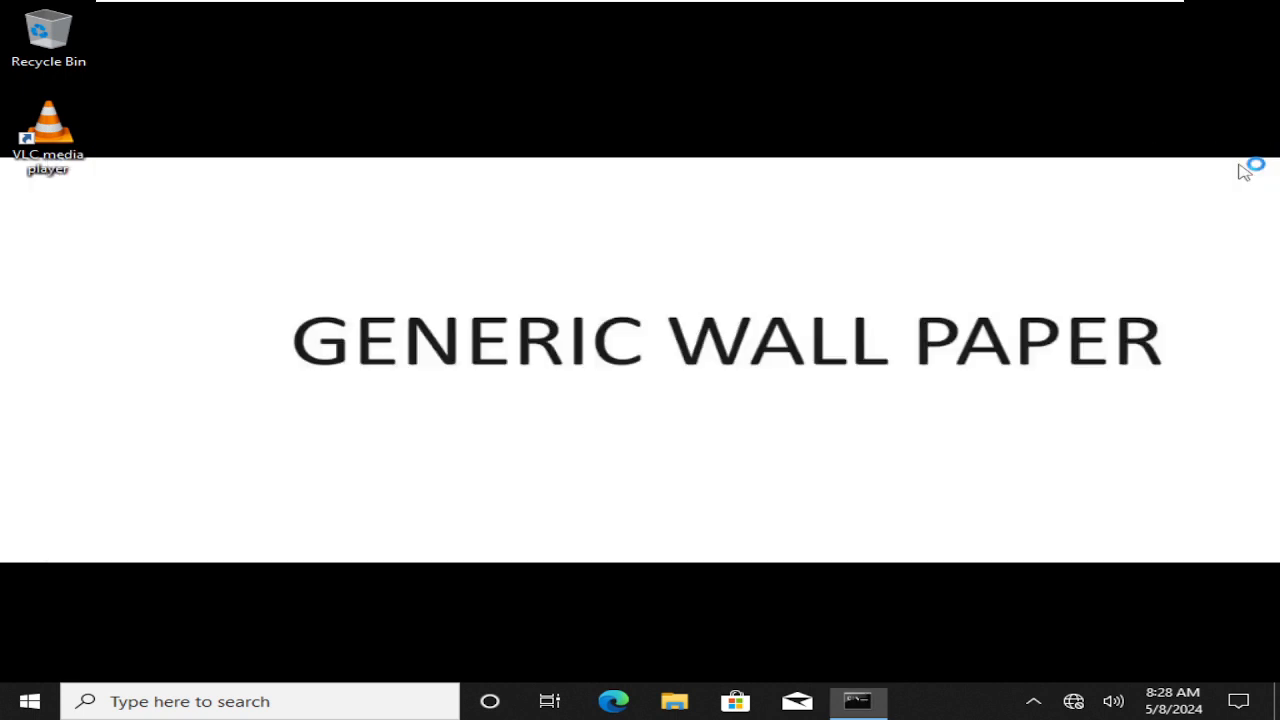
Sign out of the Windows 10 VM by running logoff from the Run box
right_click(892, 20)
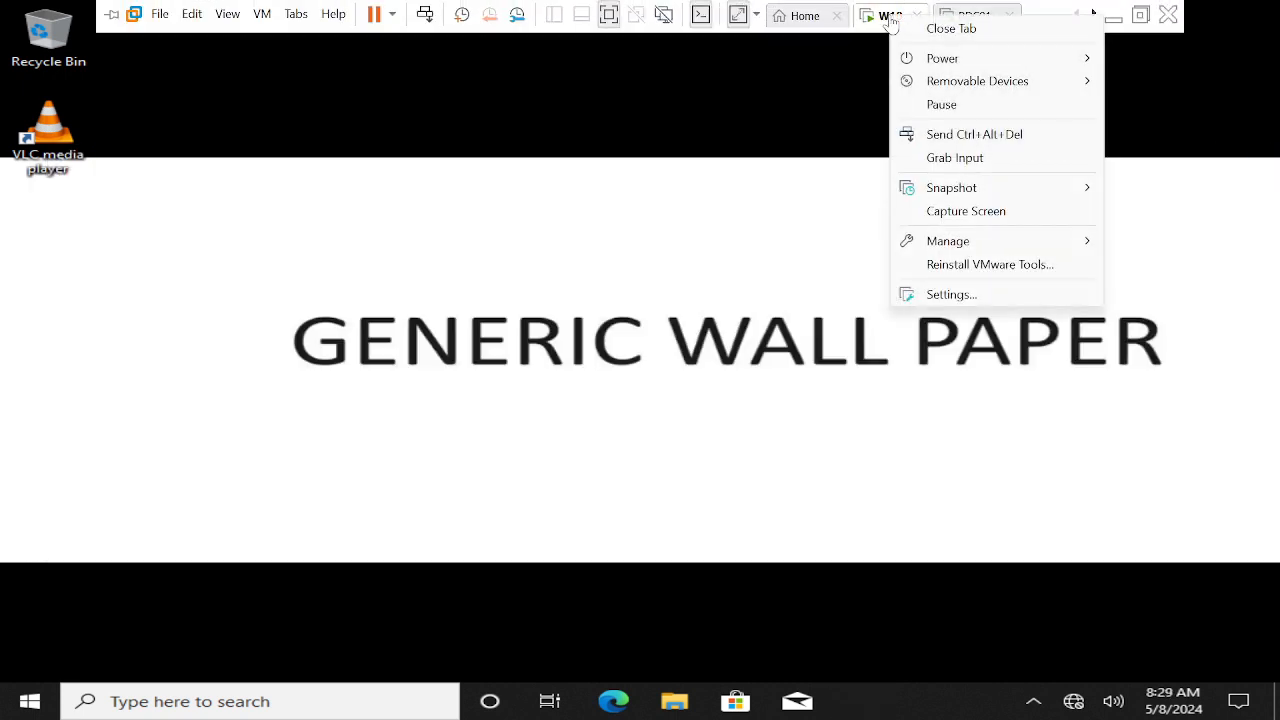
left_click(700, 451)
key("super+r")
type("logoff")
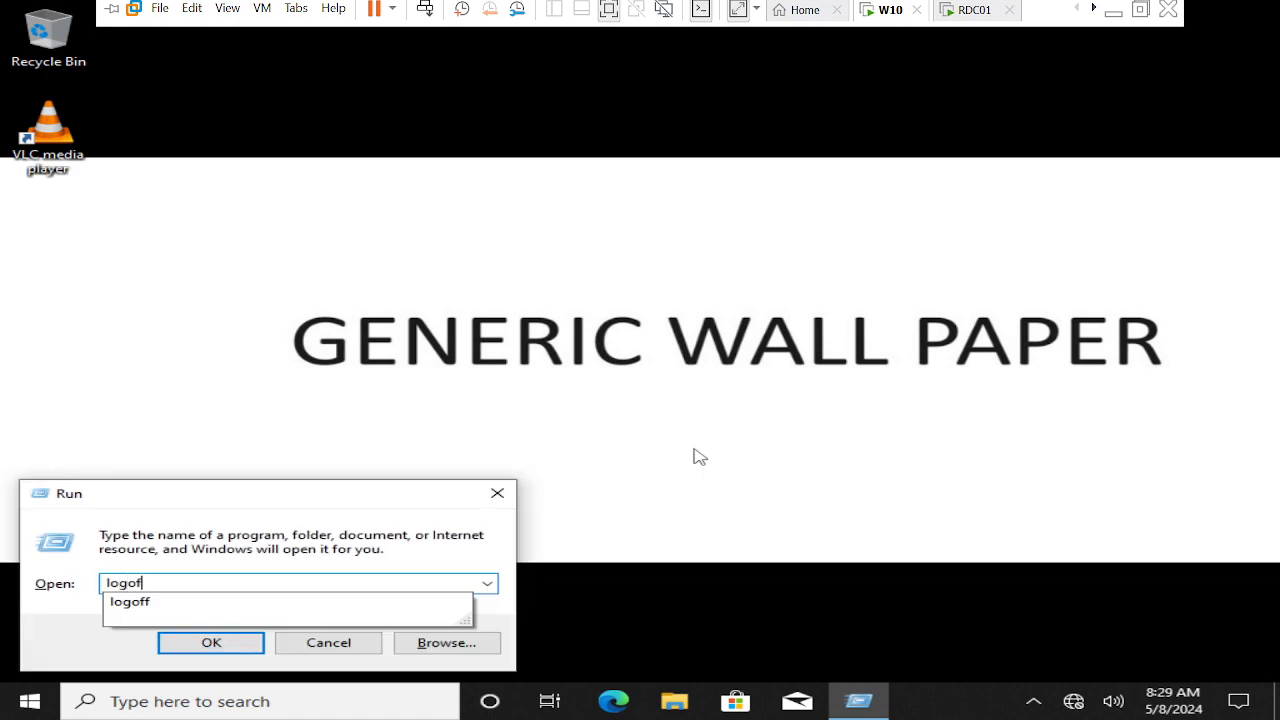
key("Return")
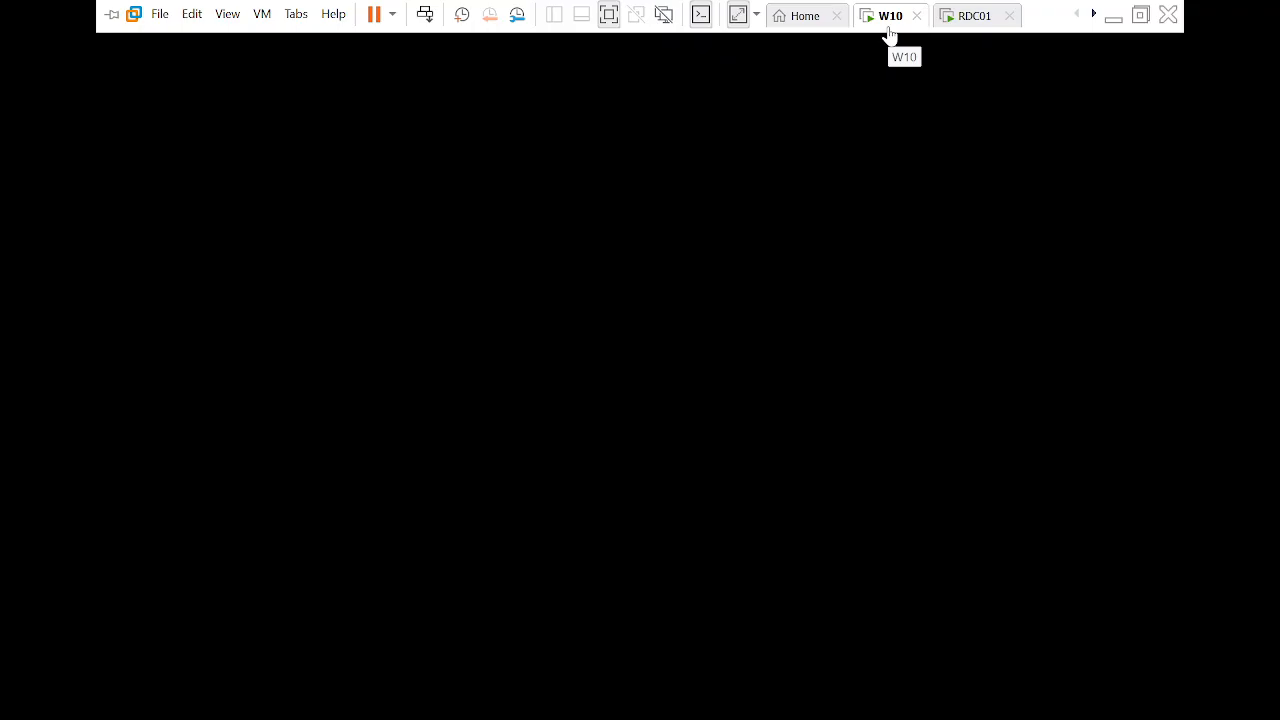
Sign in to the Windows 10 VM as a different domain user with its password, then return to the server VM
right_click(889, 31)
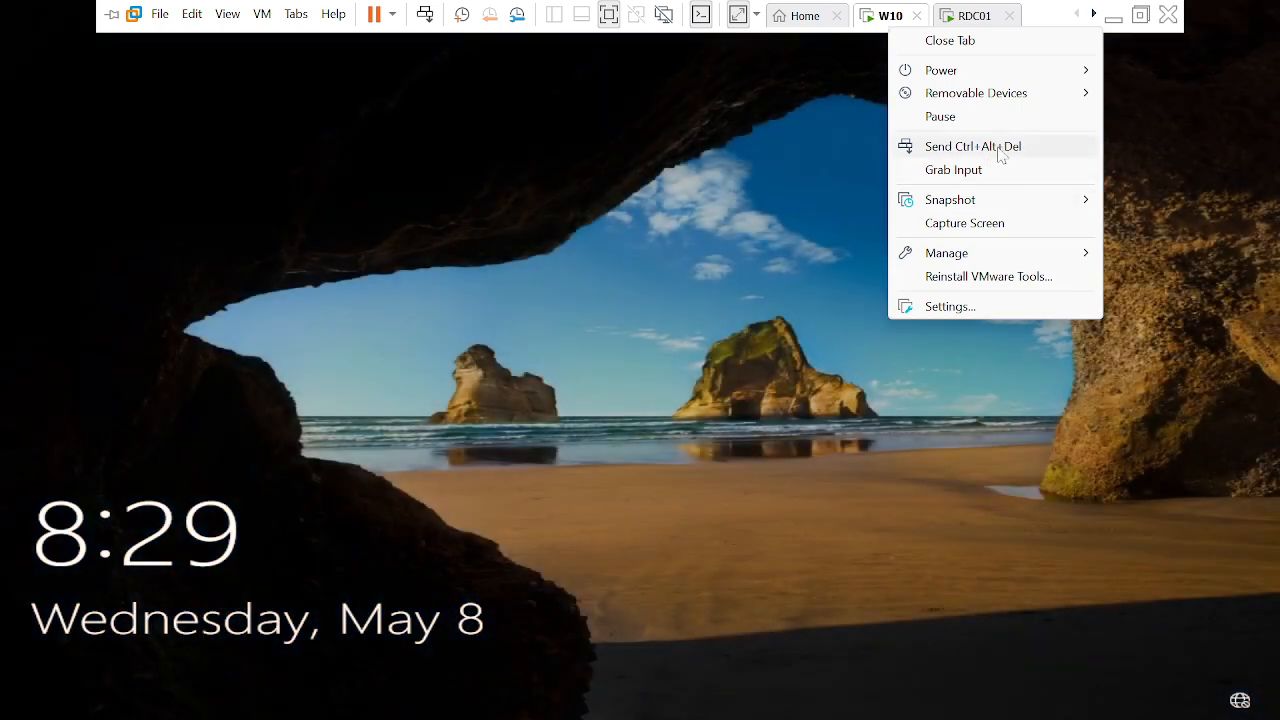
left_click(1000, 150)
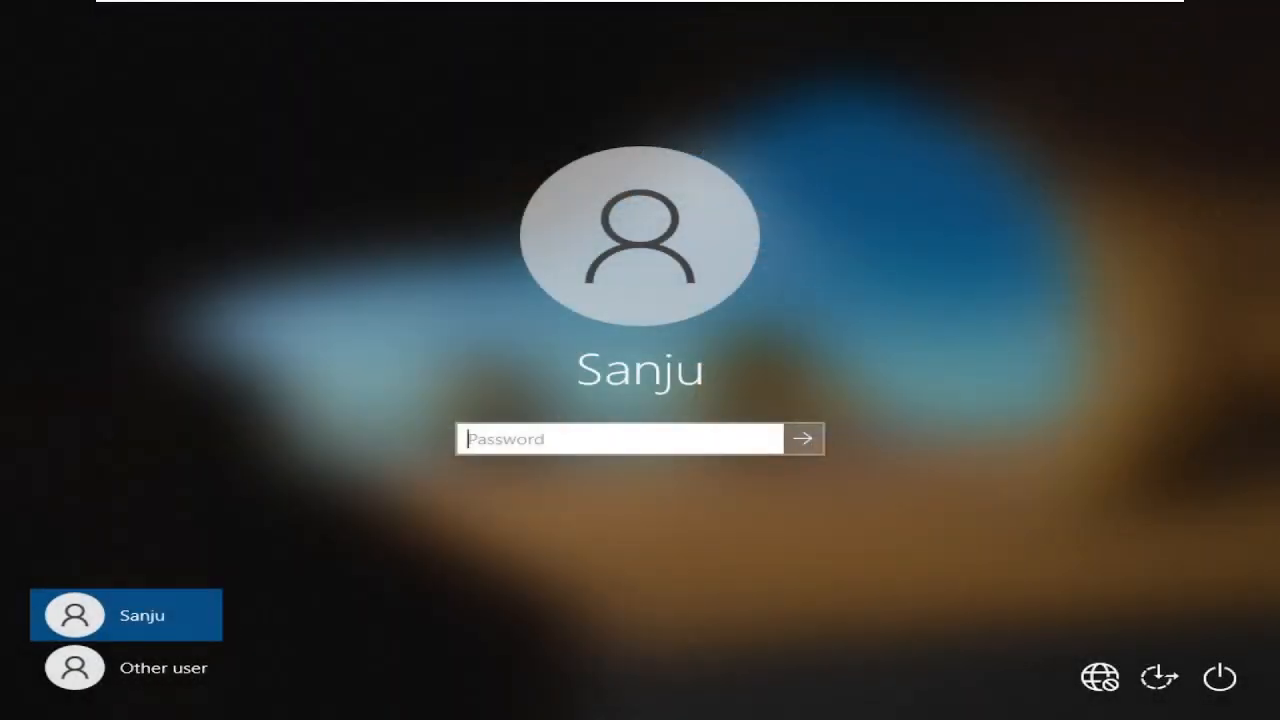
left_click(185, 672)
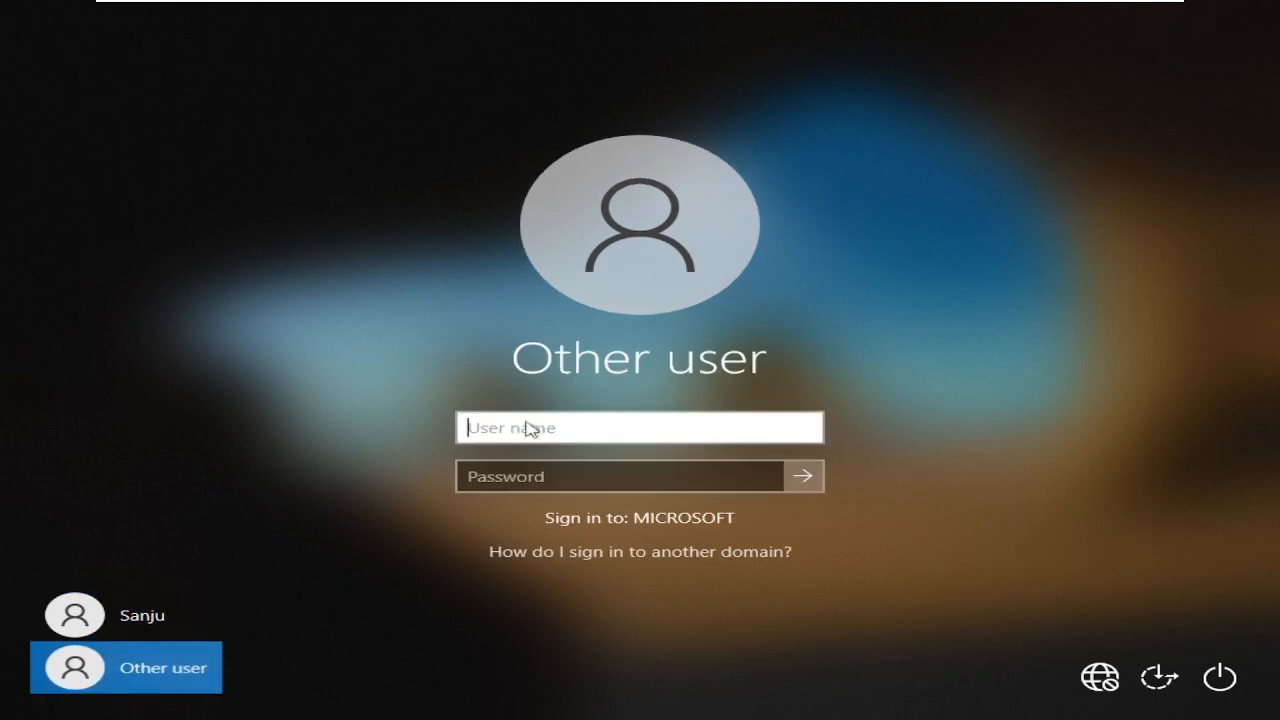
type("Meha")
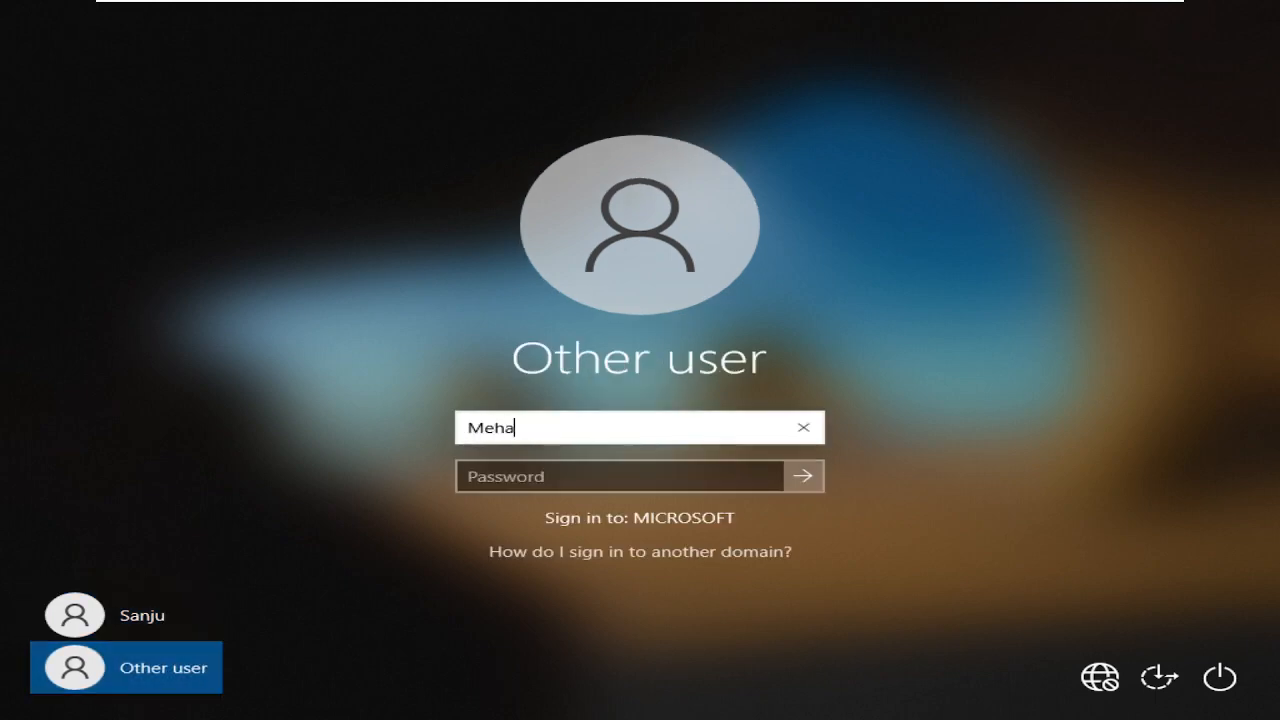
type("boob")
key("Tab")
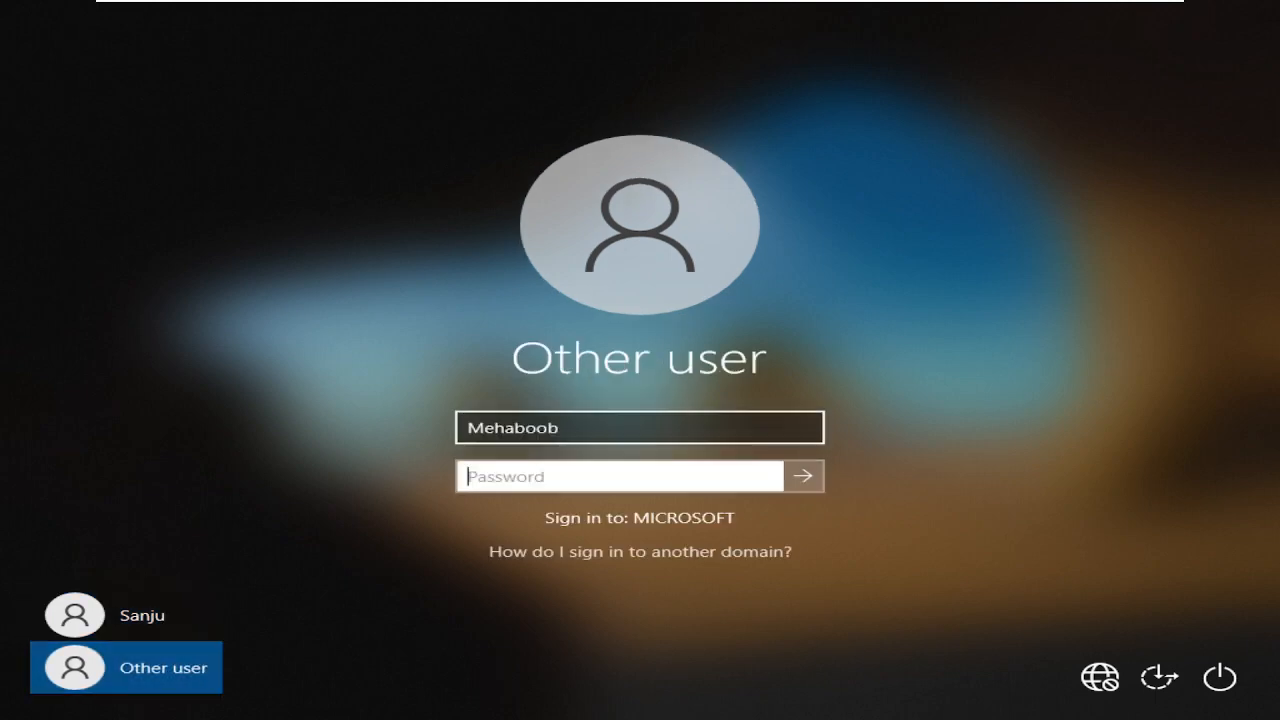
type("•••••••••••••")
key("Return")
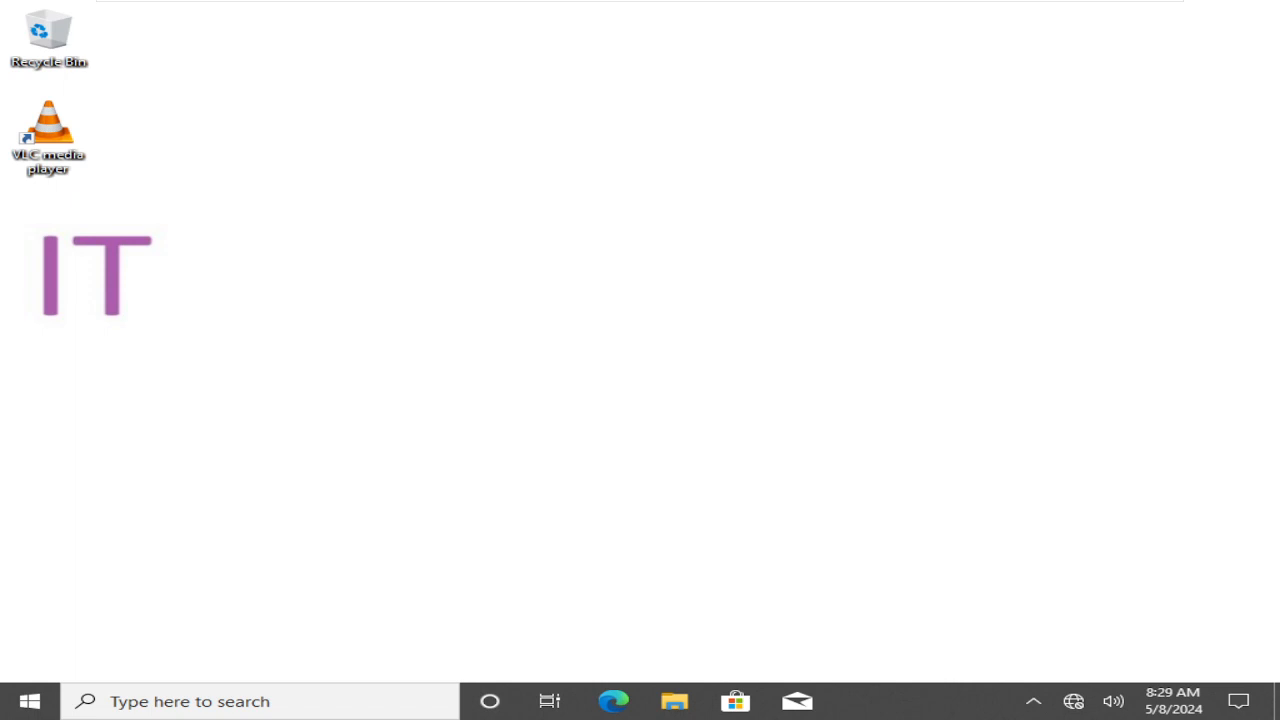
mouse_move(553, 10)
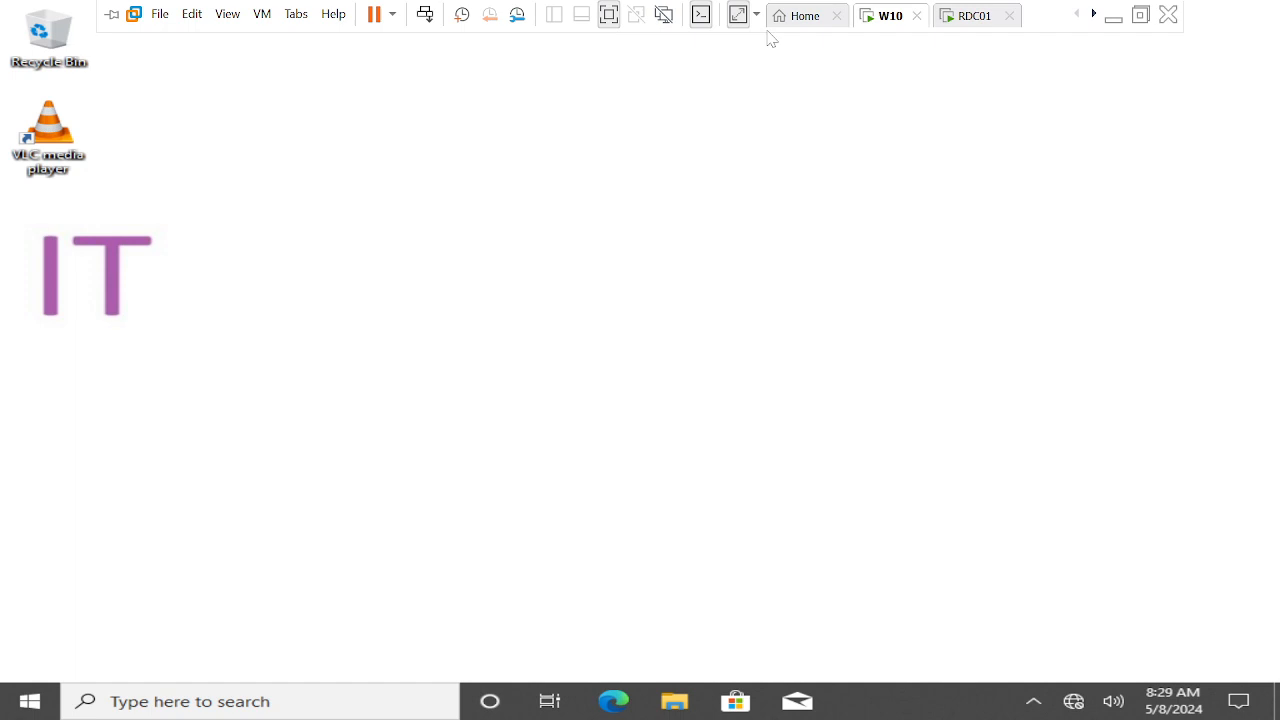
left_click(962, 18)
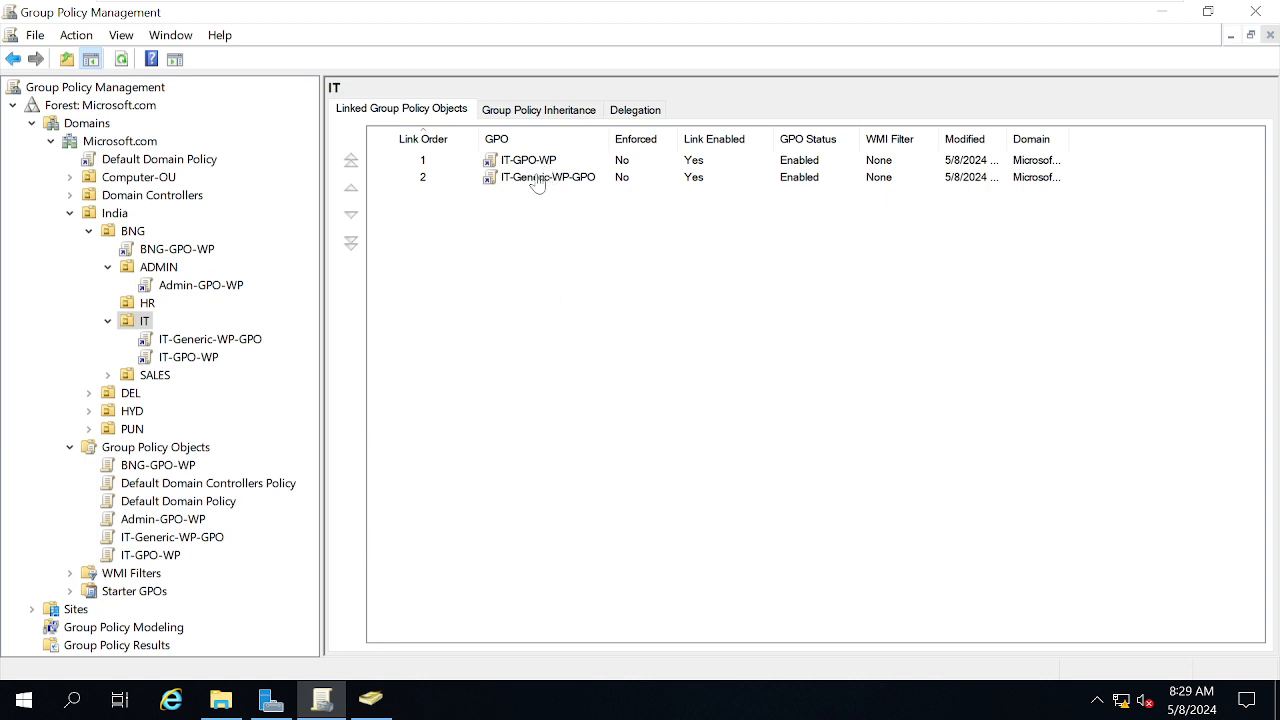
Open the IT-GPO-WP and IT-Generic-WP-GPO links under IT, acknowledging each linked-GPO notice
left_click(194, 362)
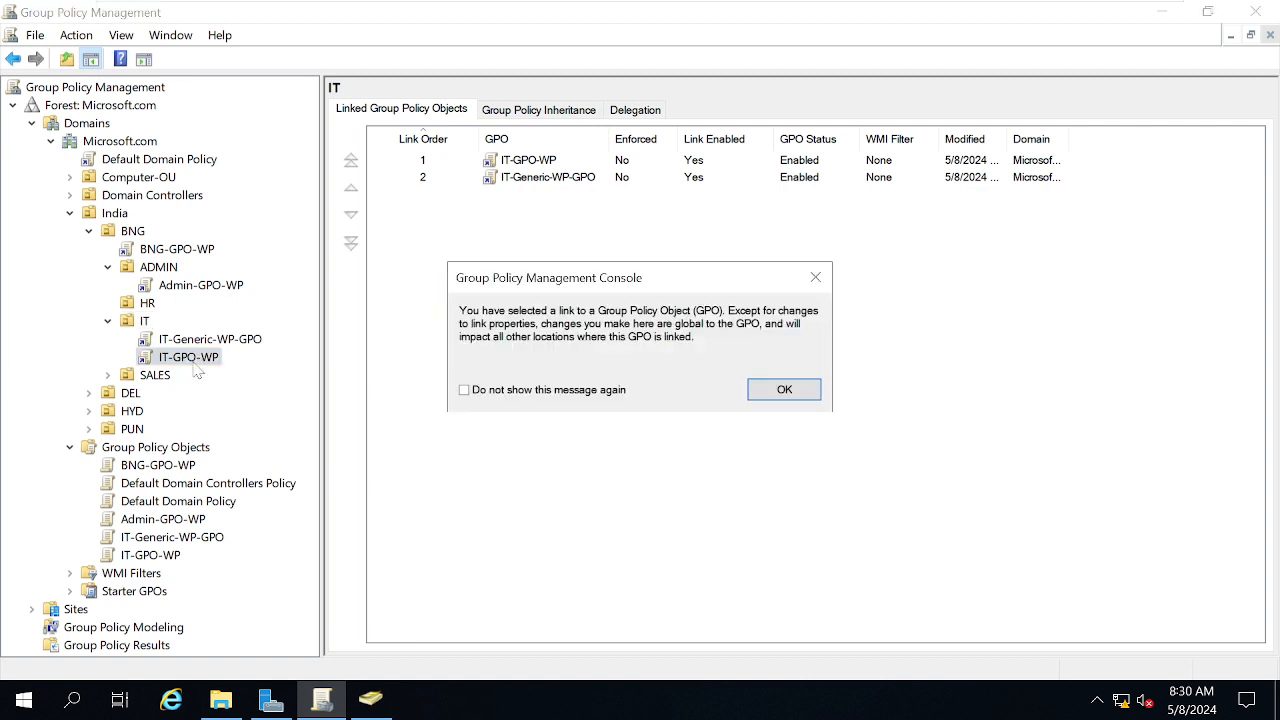
left_click(802, 390)
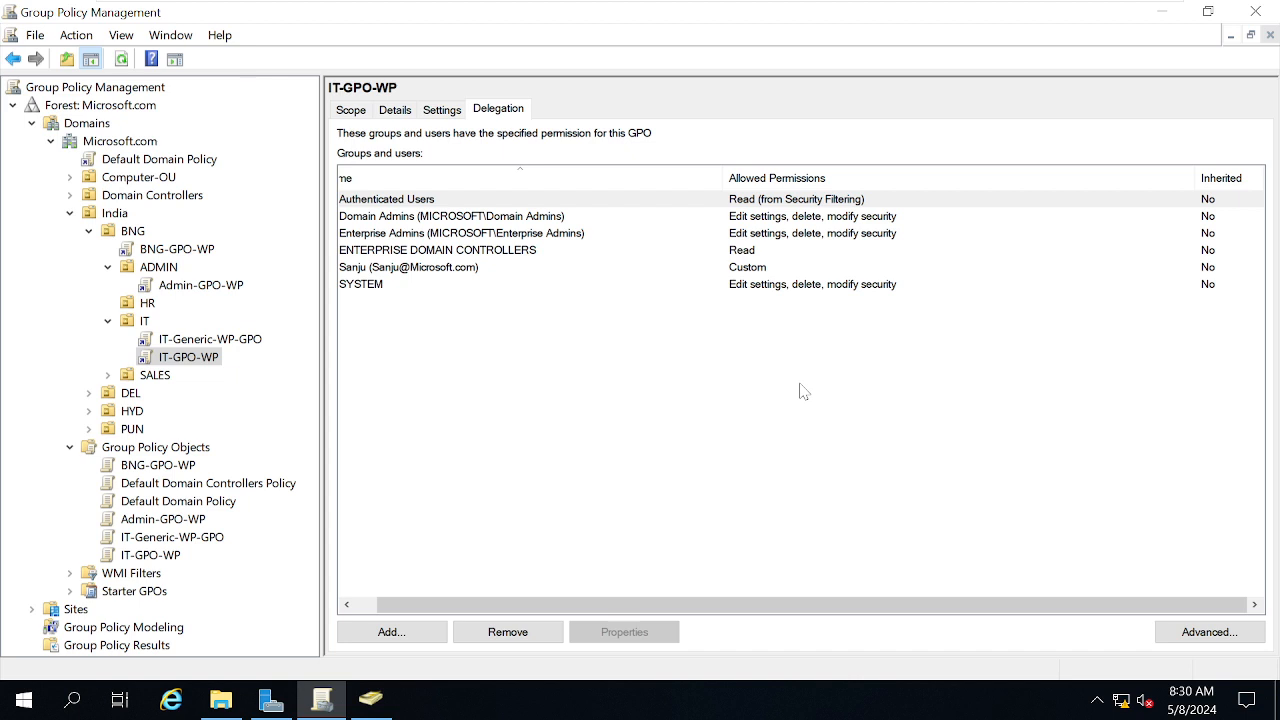
left_click(128, 321)
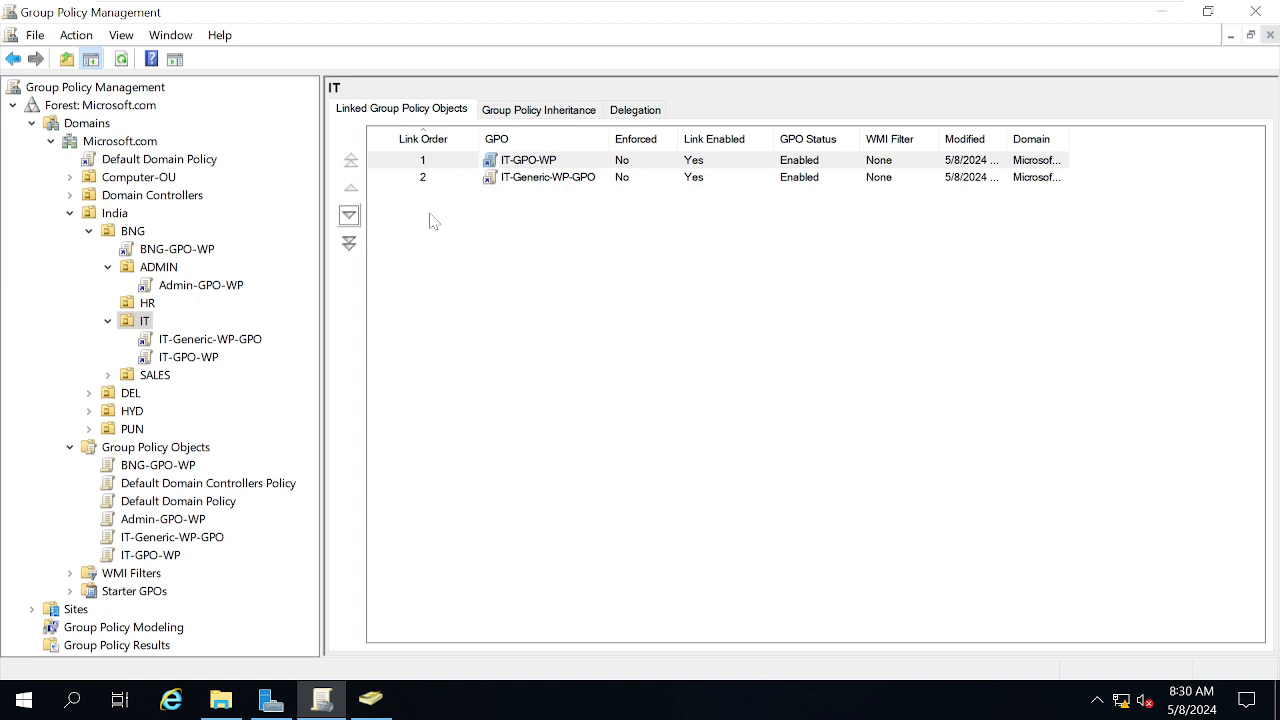
left_click(182, 345)
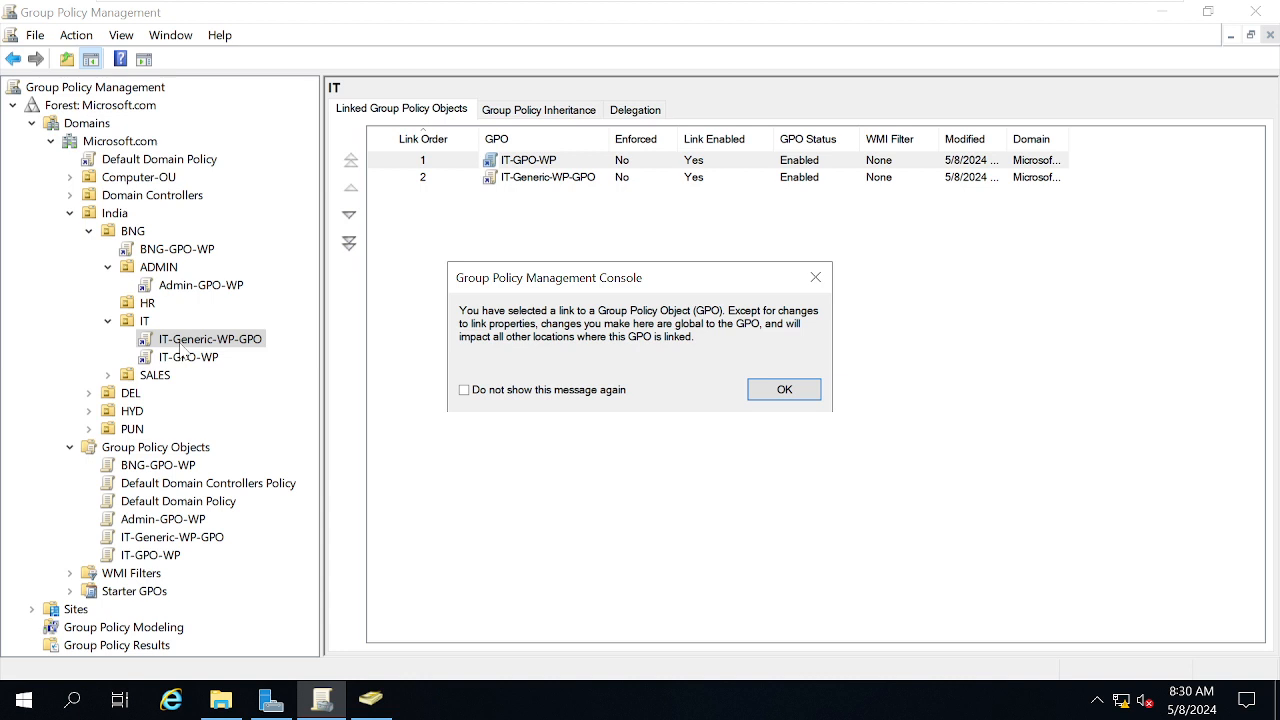
left_click(789, 394)
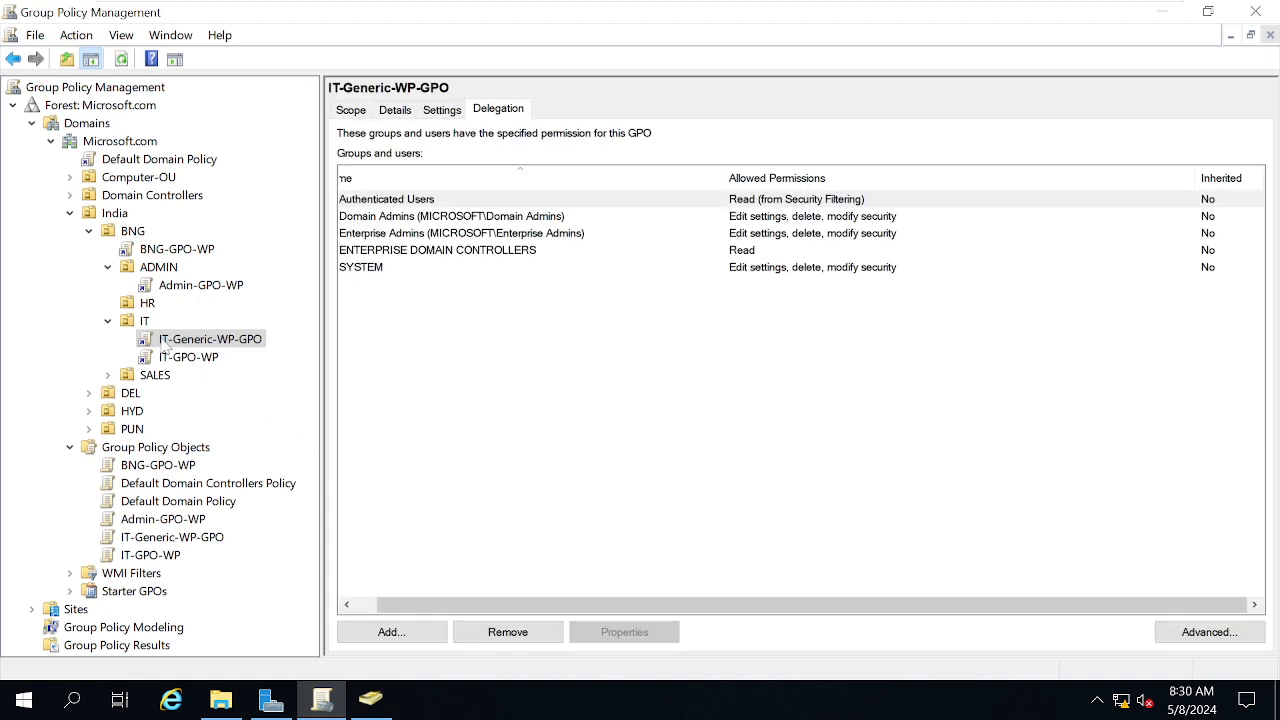
Leave the IT-Generic-WP-GPO link unenforced and return to the IT OU's linked GPOs
right_click(166, 346)
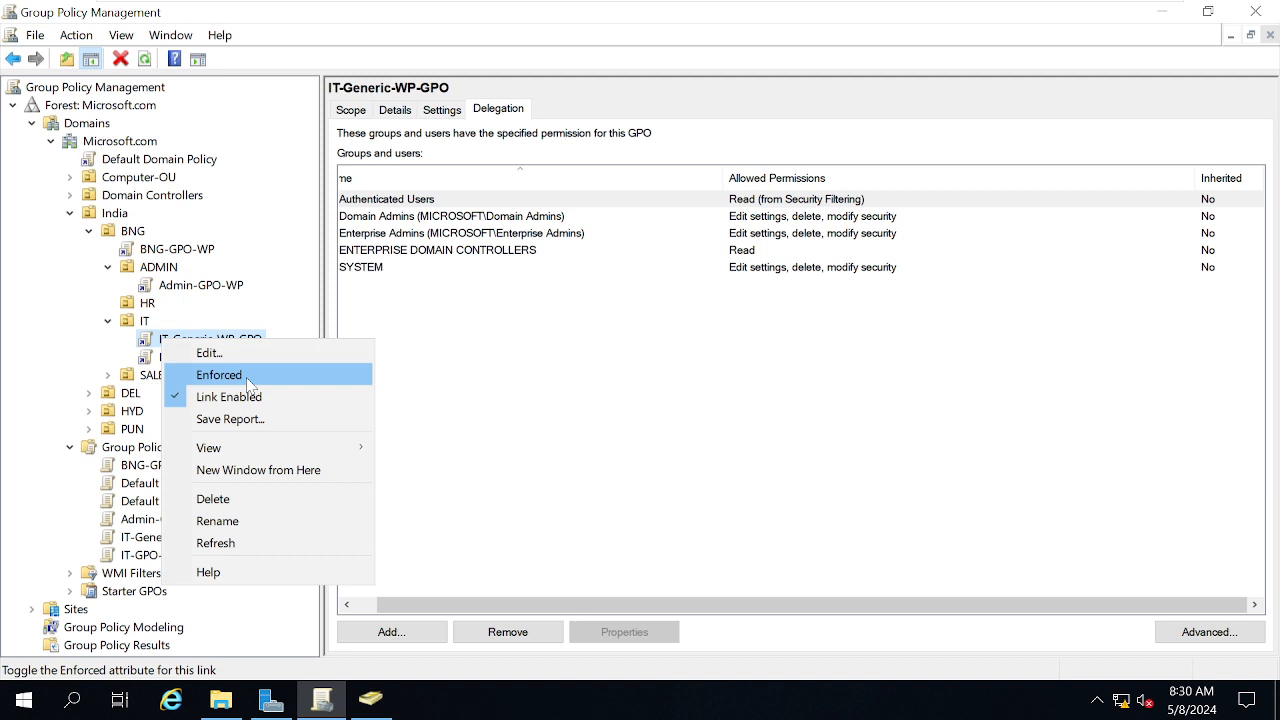
left_click(636, 497)
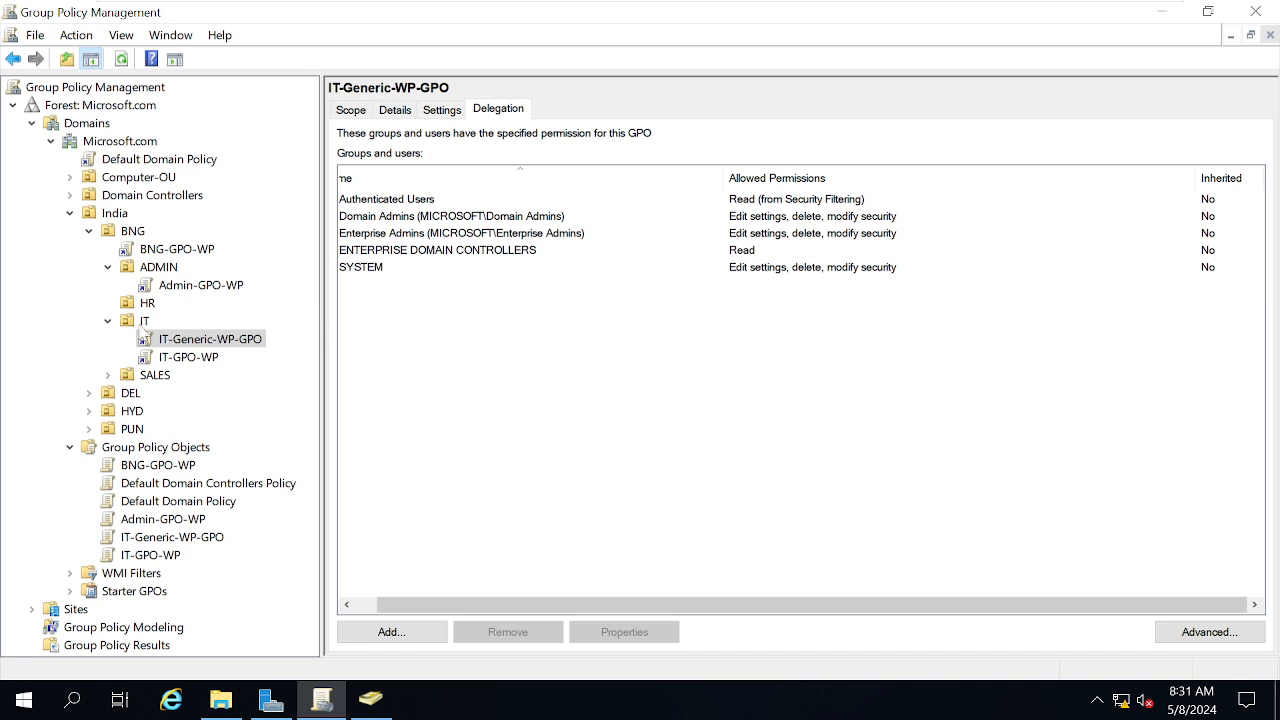
left_click(145, 322)
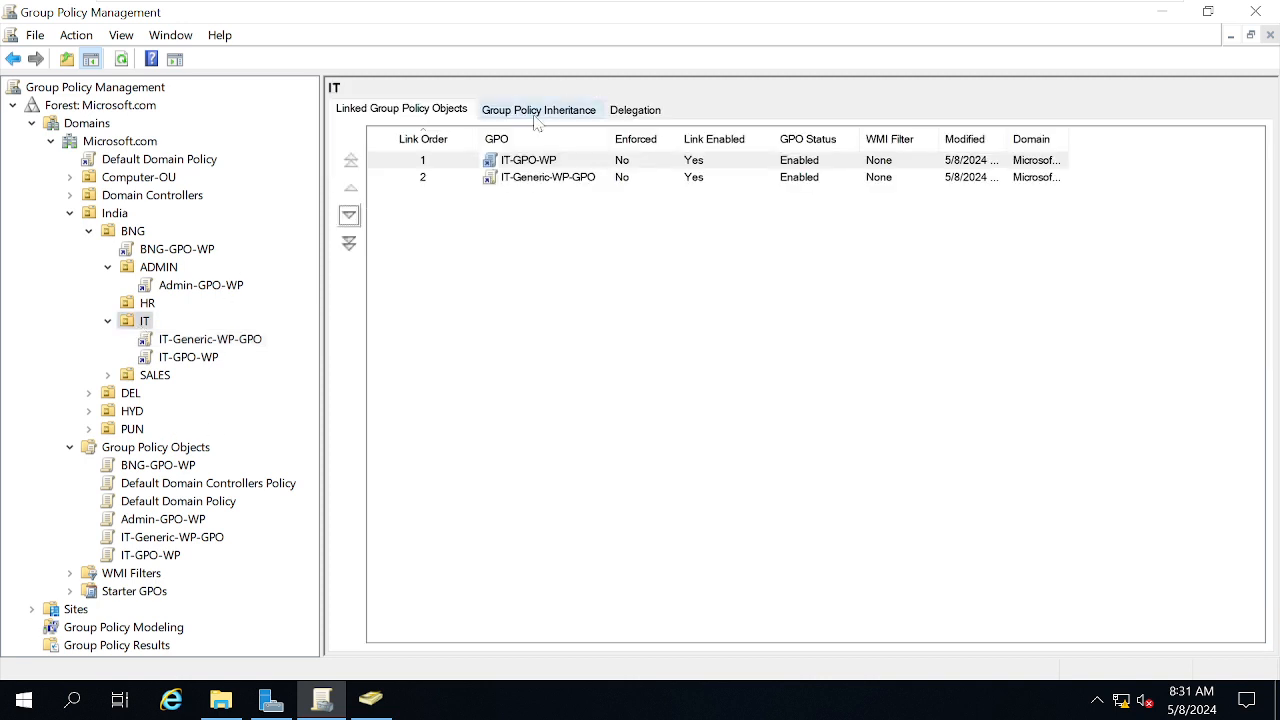
Check the IT OU's Group Policy Inheritance list and turn on Block Inheritance for it
left_click(536, 116)
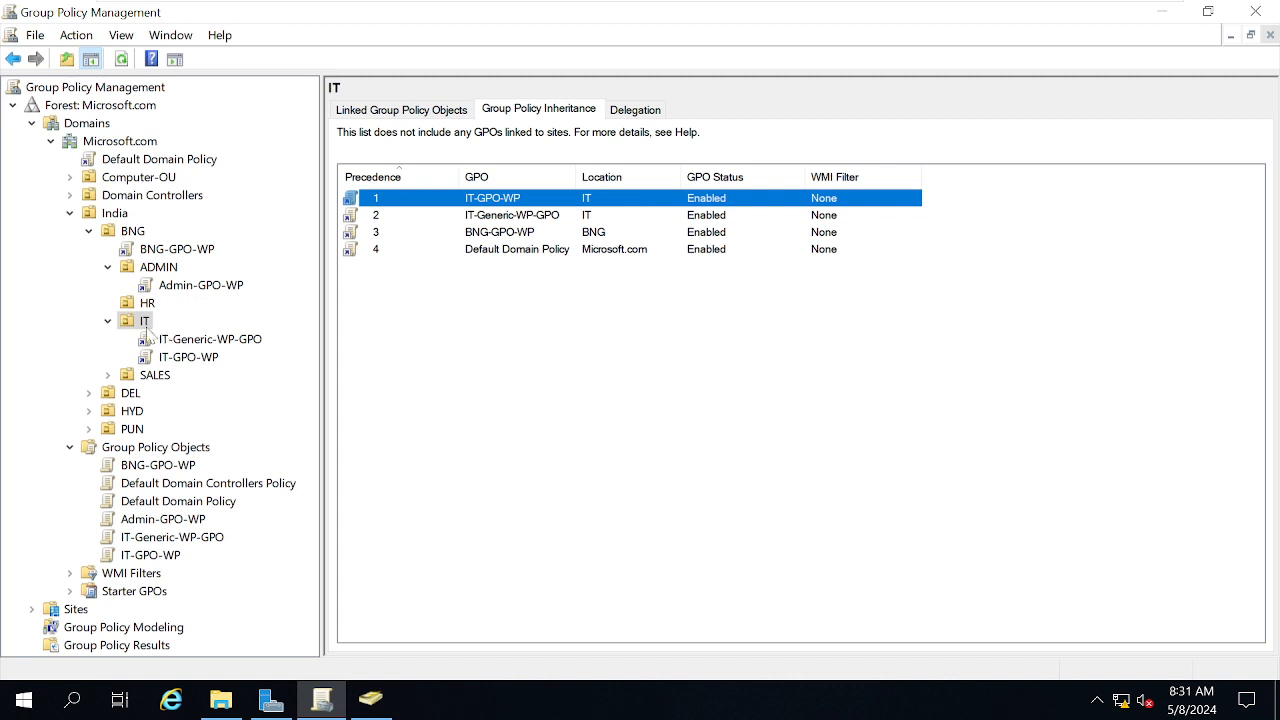
right_click(136, 328)
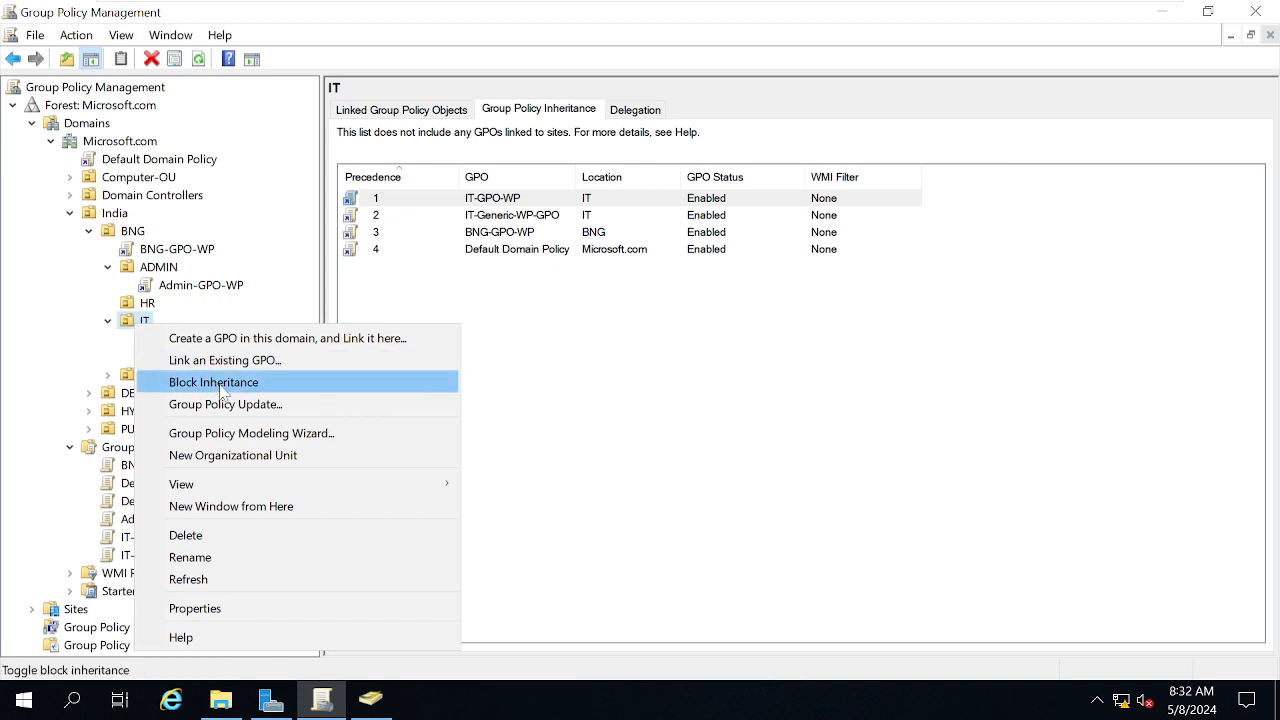
left_click(776, 459)
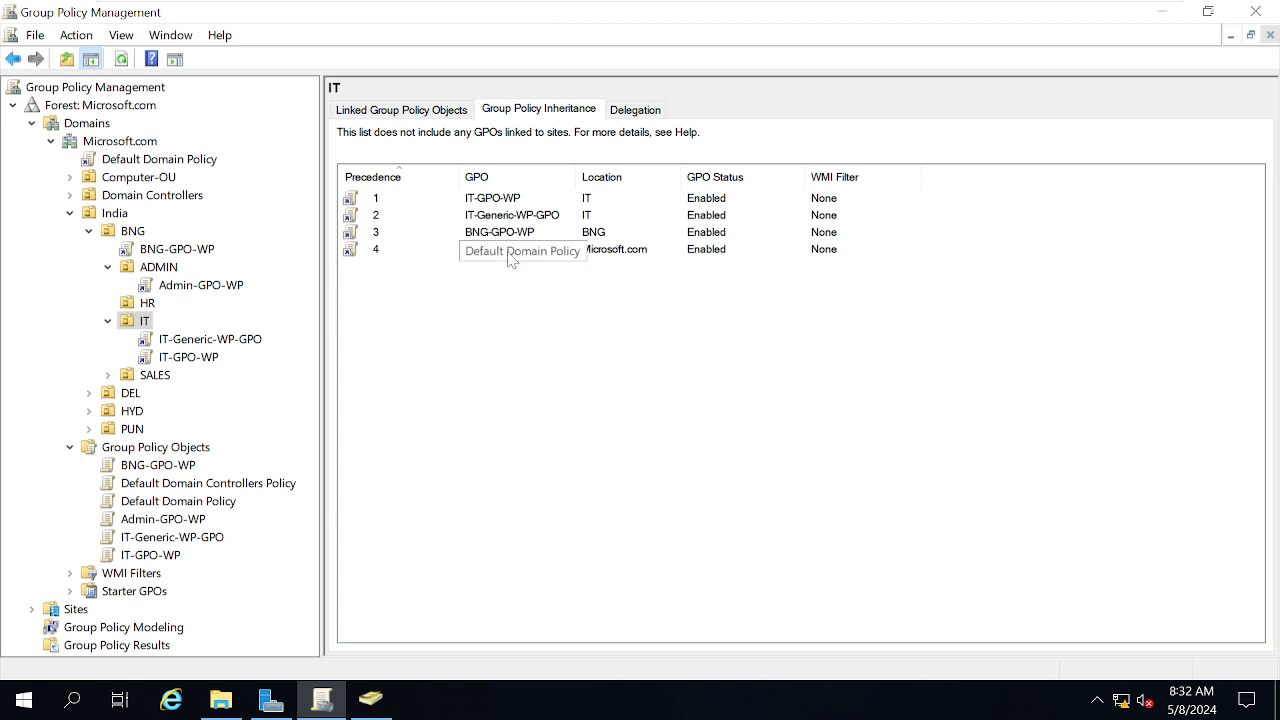
right_click(130, 330)
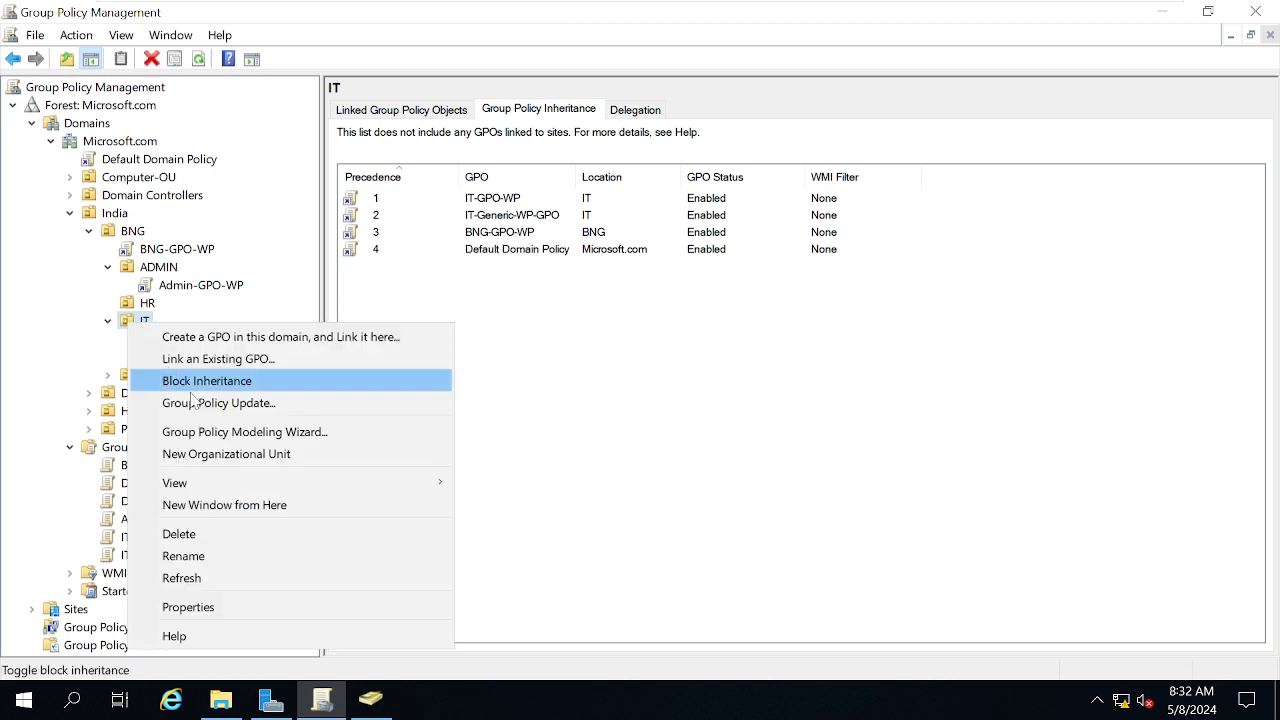
left_click(226, 381)
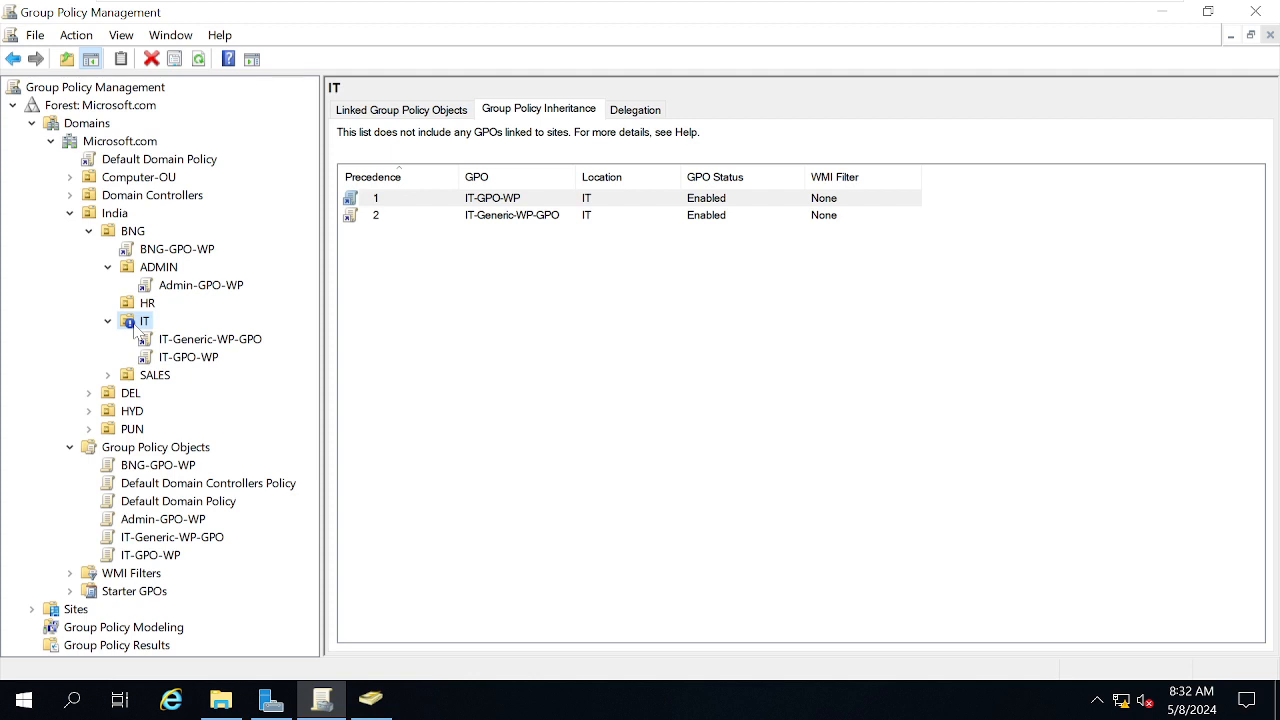
Inspect the inherited GPOs of the DEL, HR and SALES OUs in turn
left_click(106, 394)
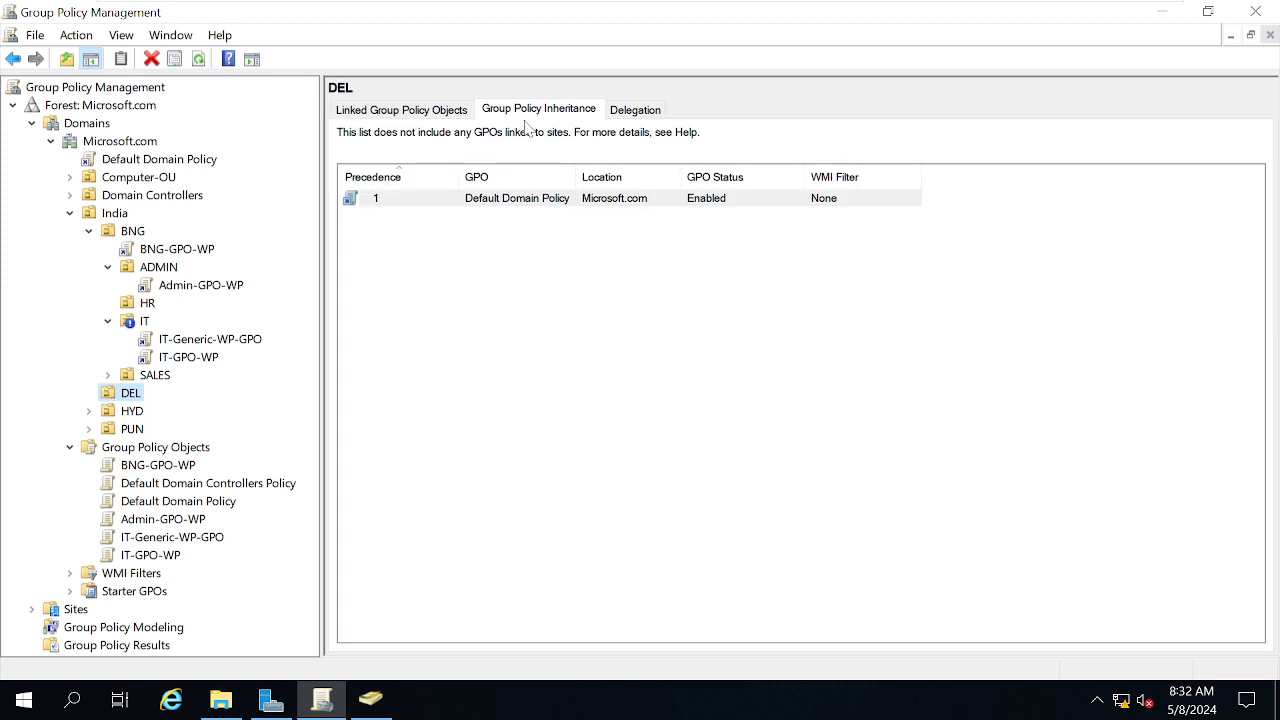
left_click(145, 304)
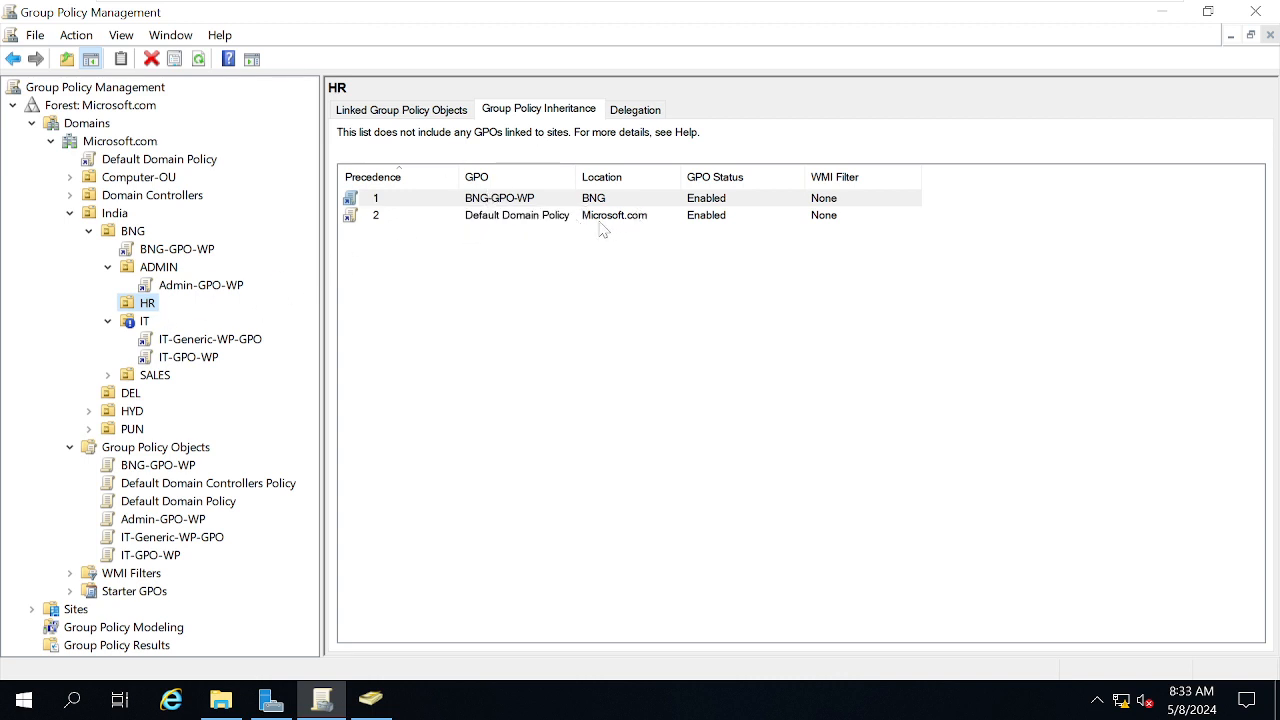
left_click(152, 381)
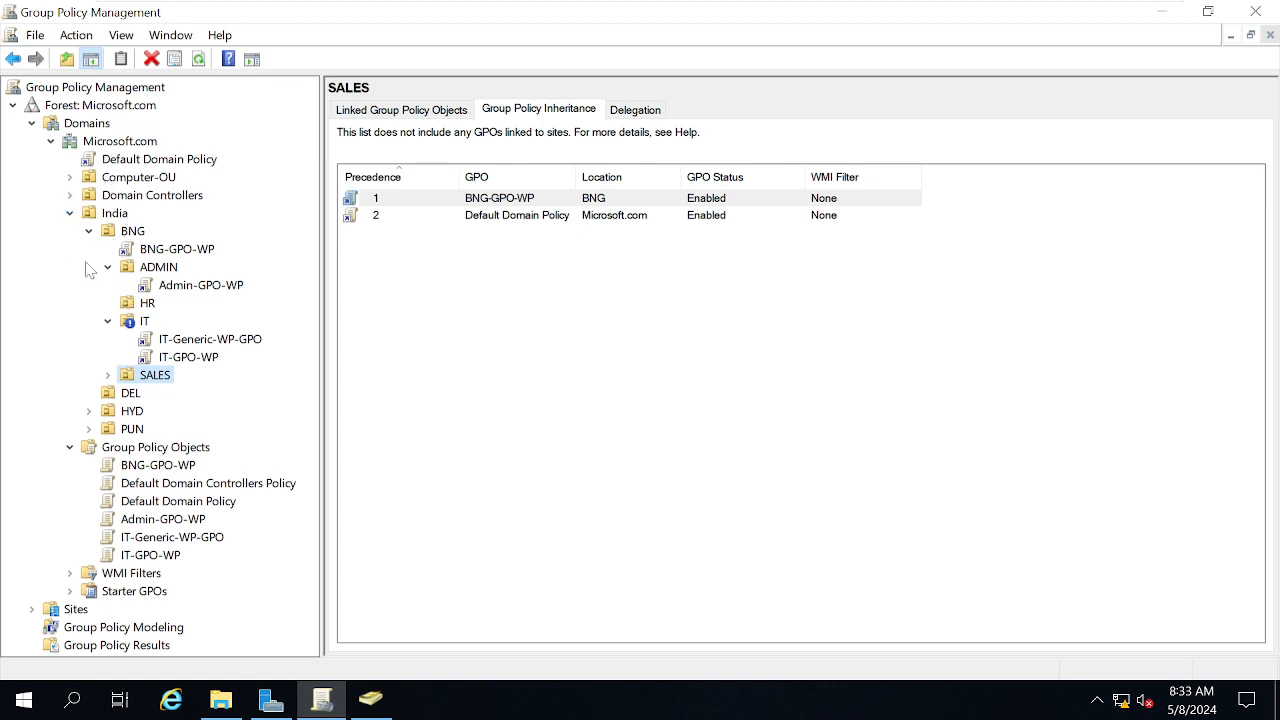
Turn off Block Inheritance on the IT OU and go back to the Windows 10 desktop
left_click(130, 321)
right_click(130, 322)
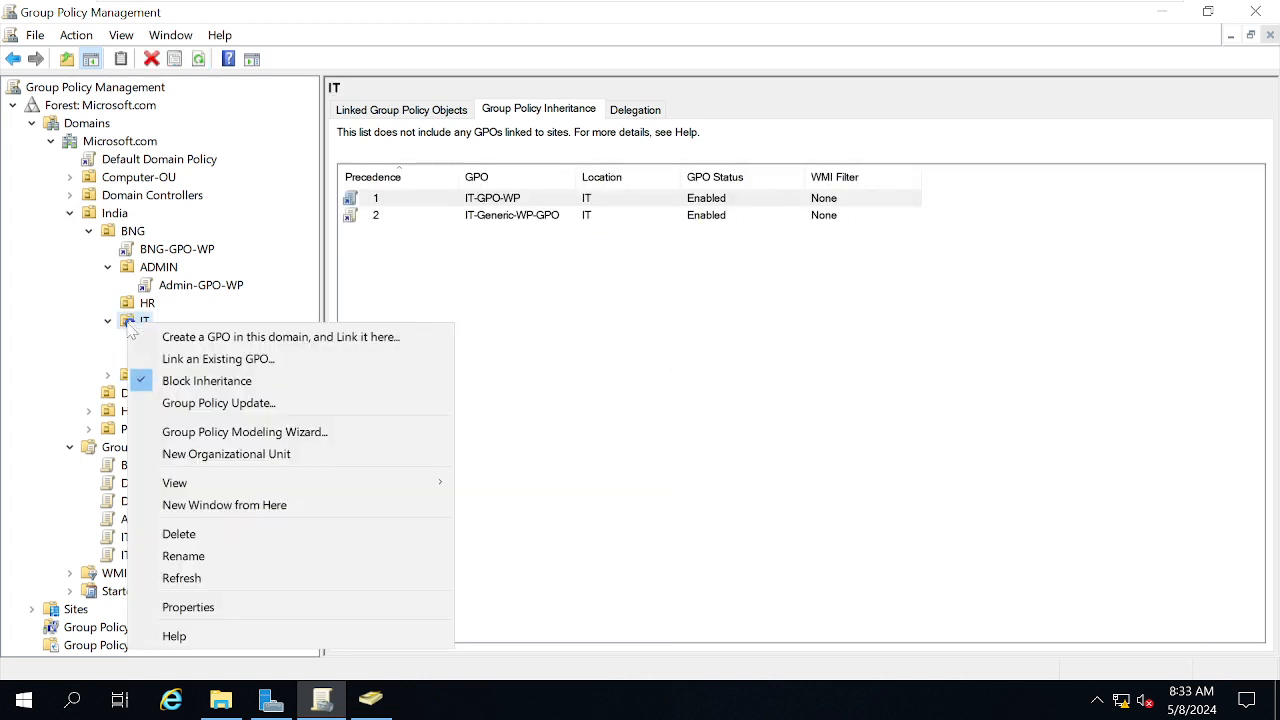
left_click(208, 384)
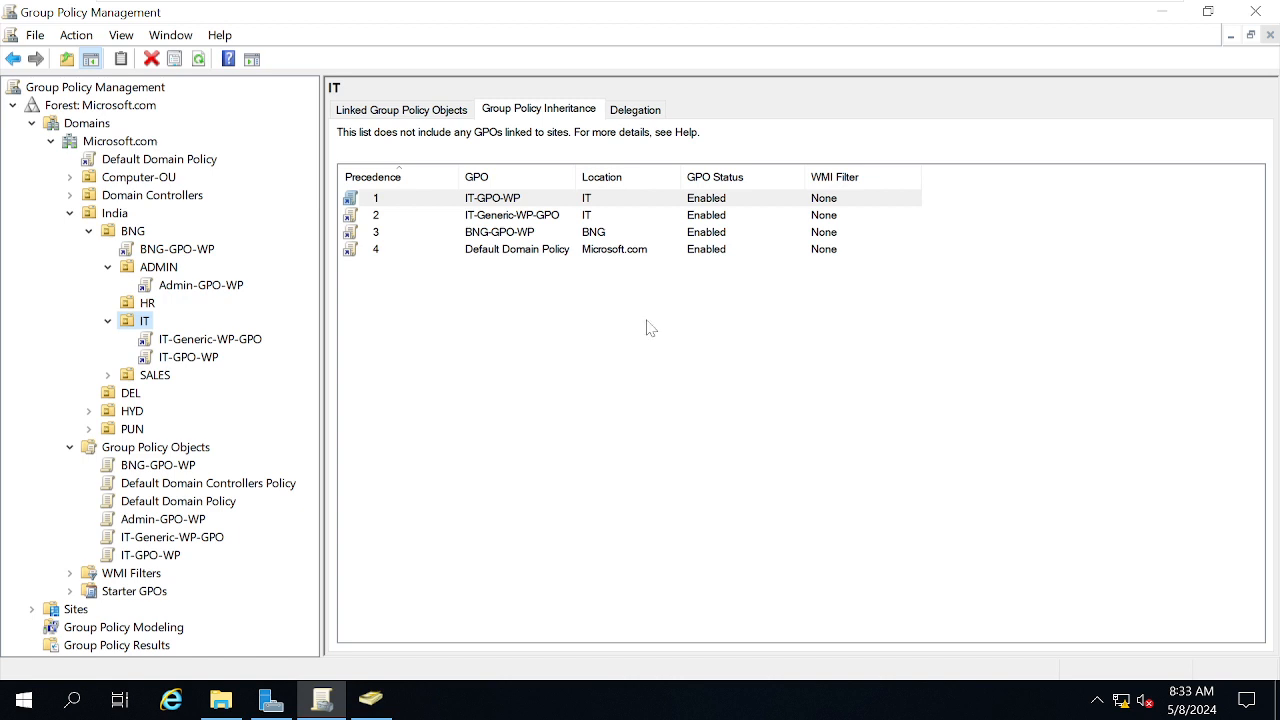
mouse_move(522, 3)
left_click(880, 16)
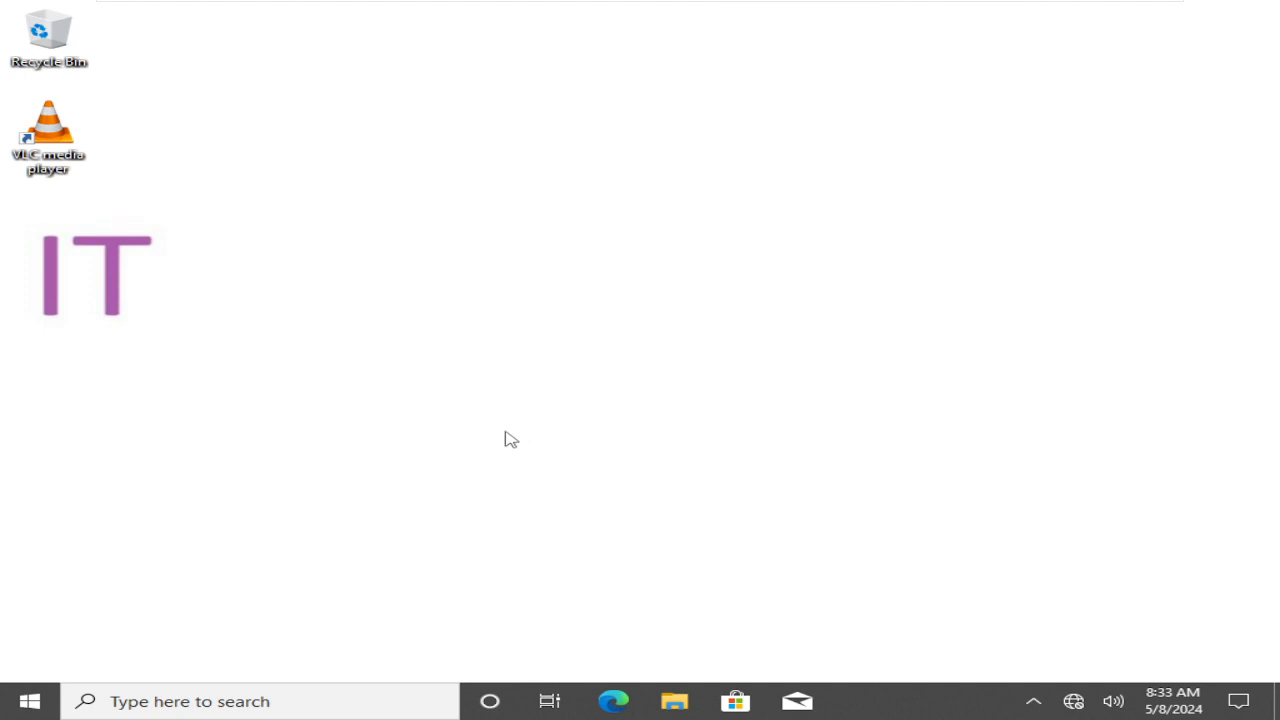
Open a Command Prompt from the Run box with cmd
key("super+r")
type("cmd")
key("Return")
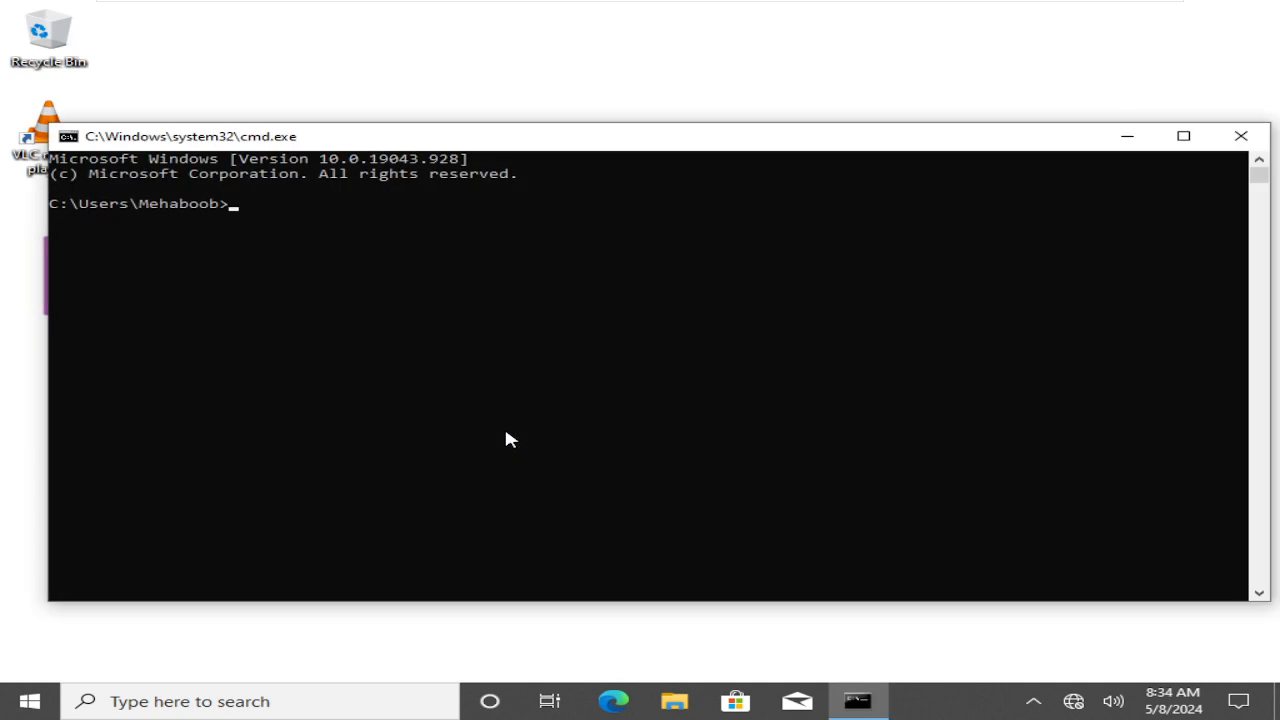
Run gpresult /h d:/gpo.html to export the Group Policy results as HTML
type("gpresult /h d:/gpo")
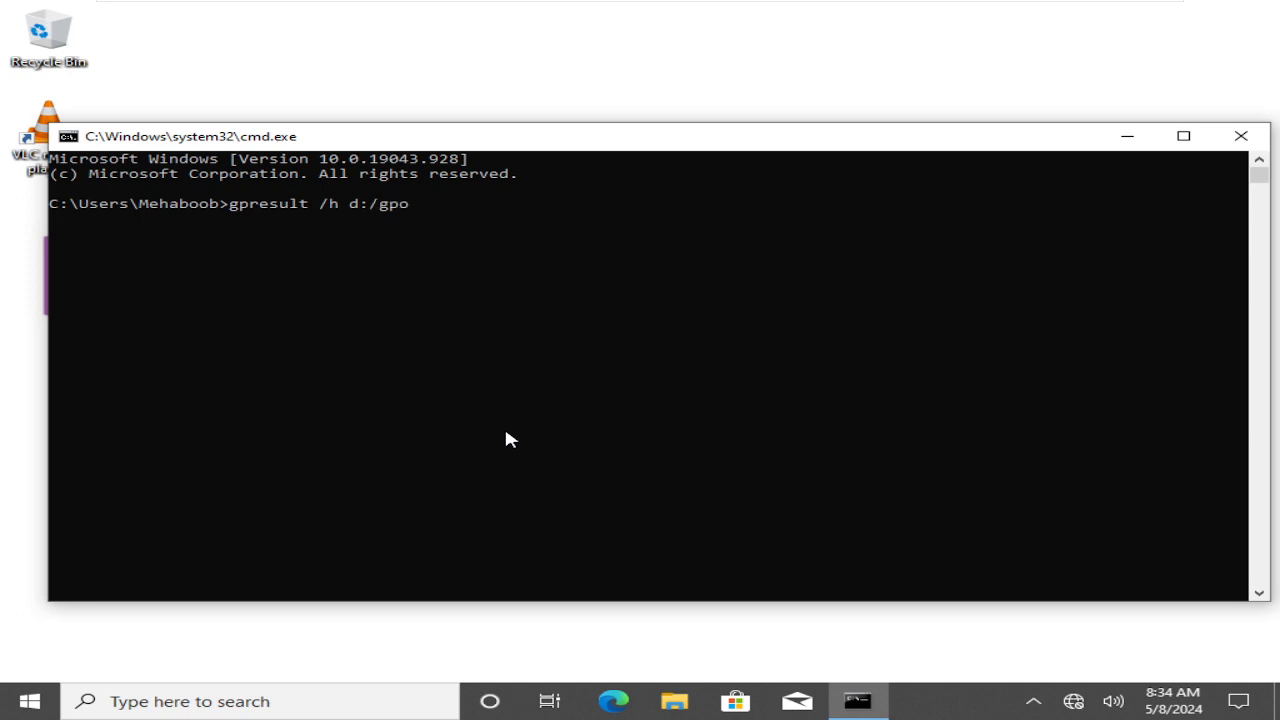
type(".html")
key("Return")
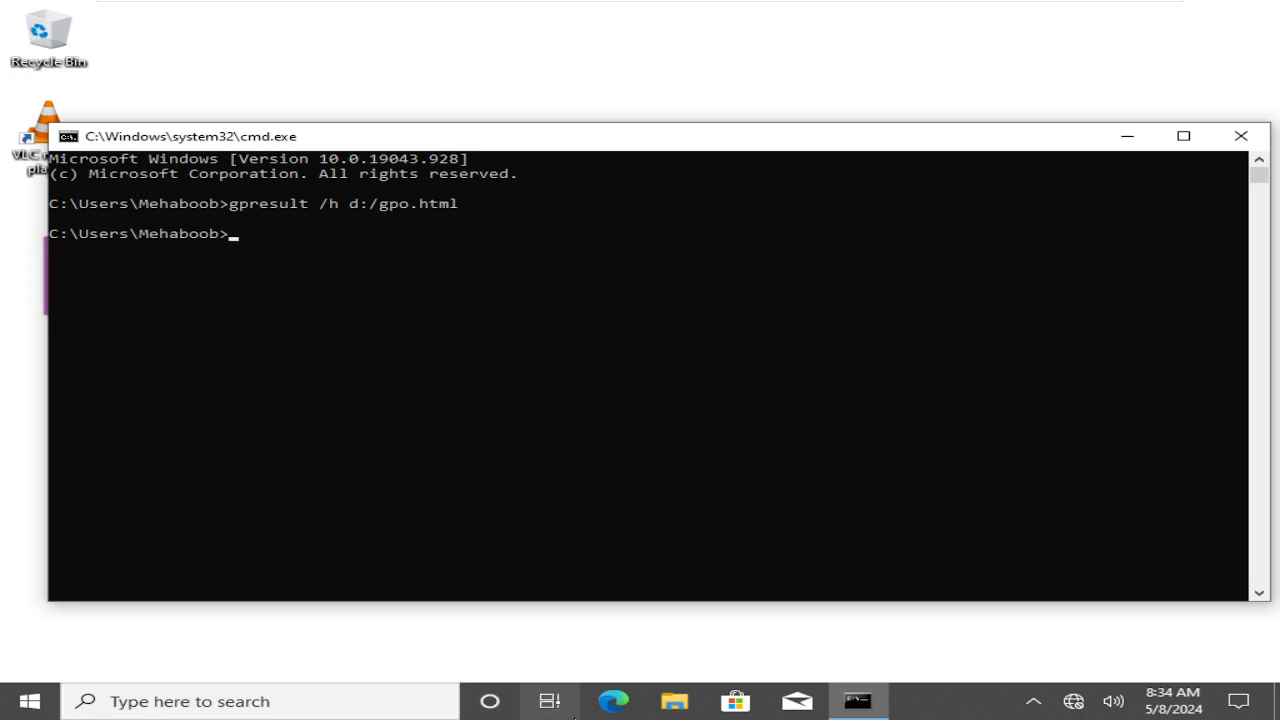
Open the gpo report from This PC > New Volume (D:) in File Explorer
left_click(676, 703)
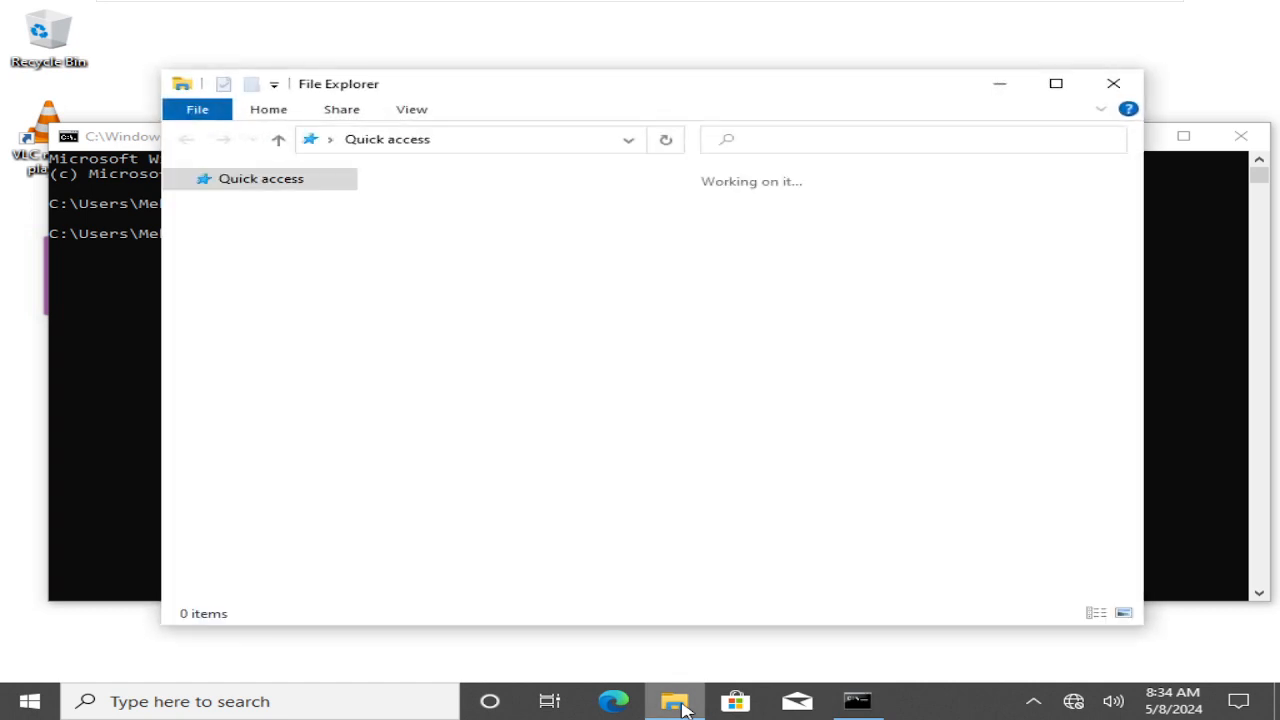
left_click(240, 388)
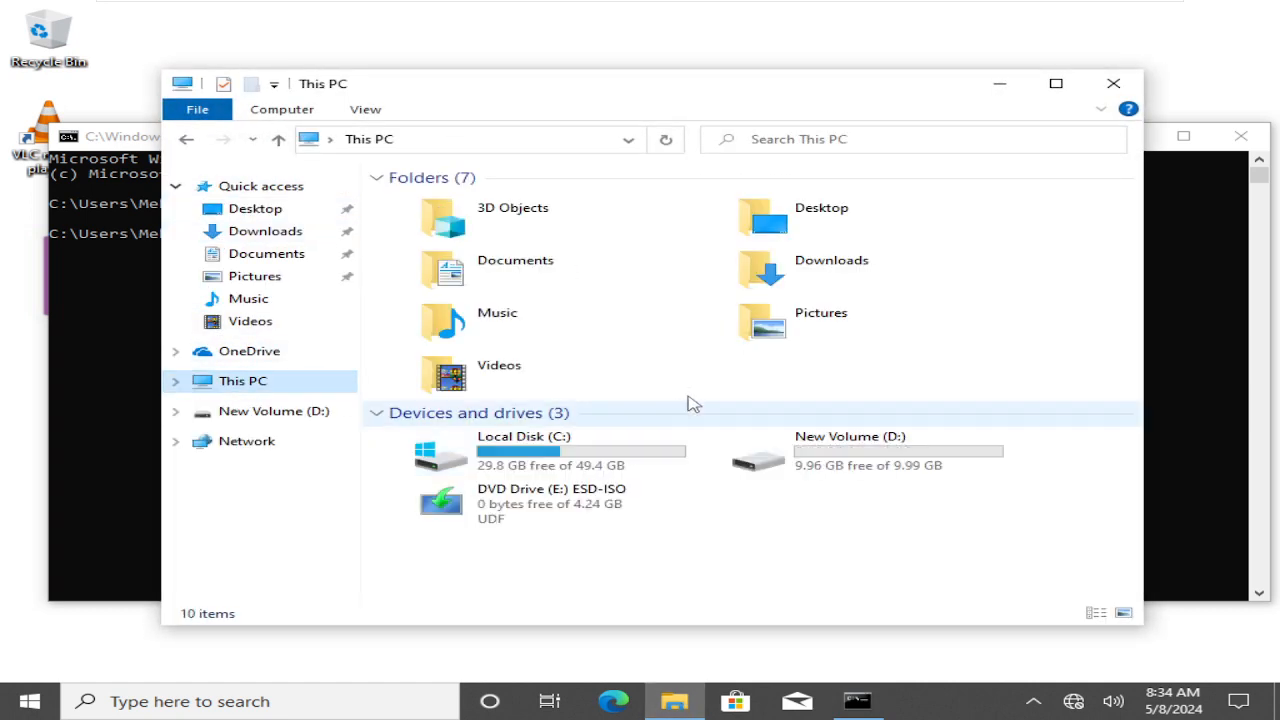
double_click(792, 466)
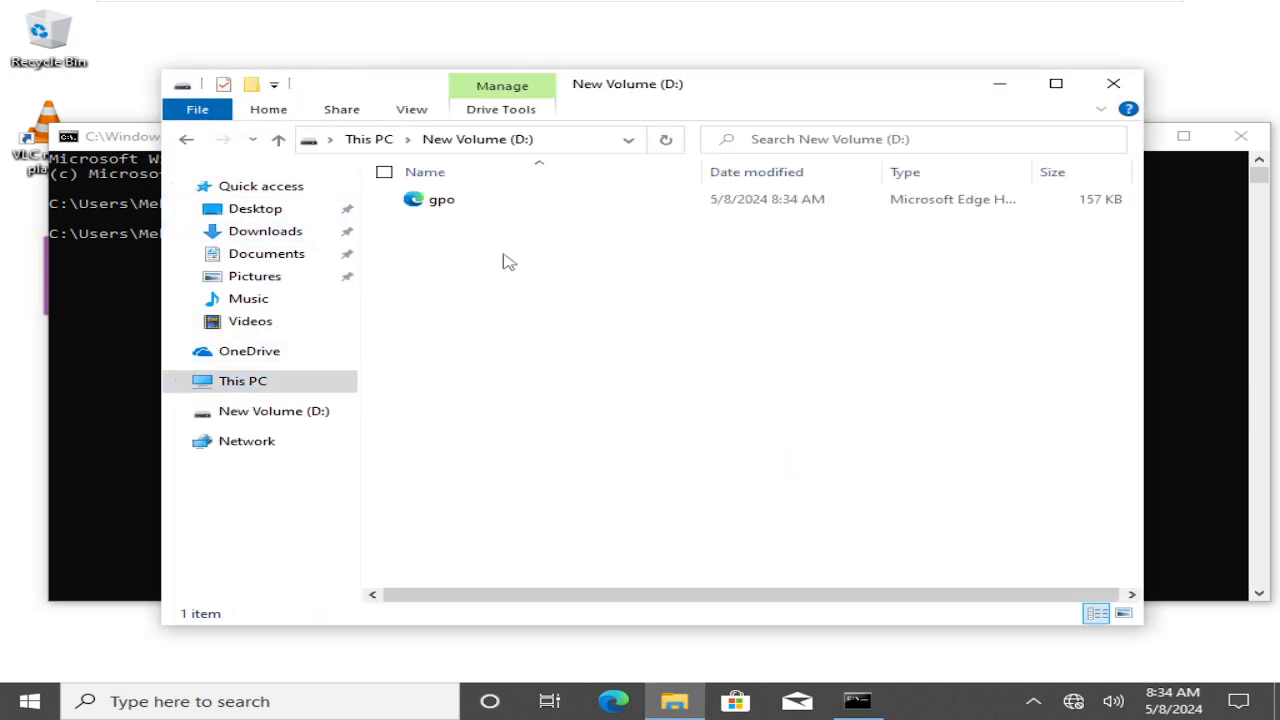
double_click(443, 201)
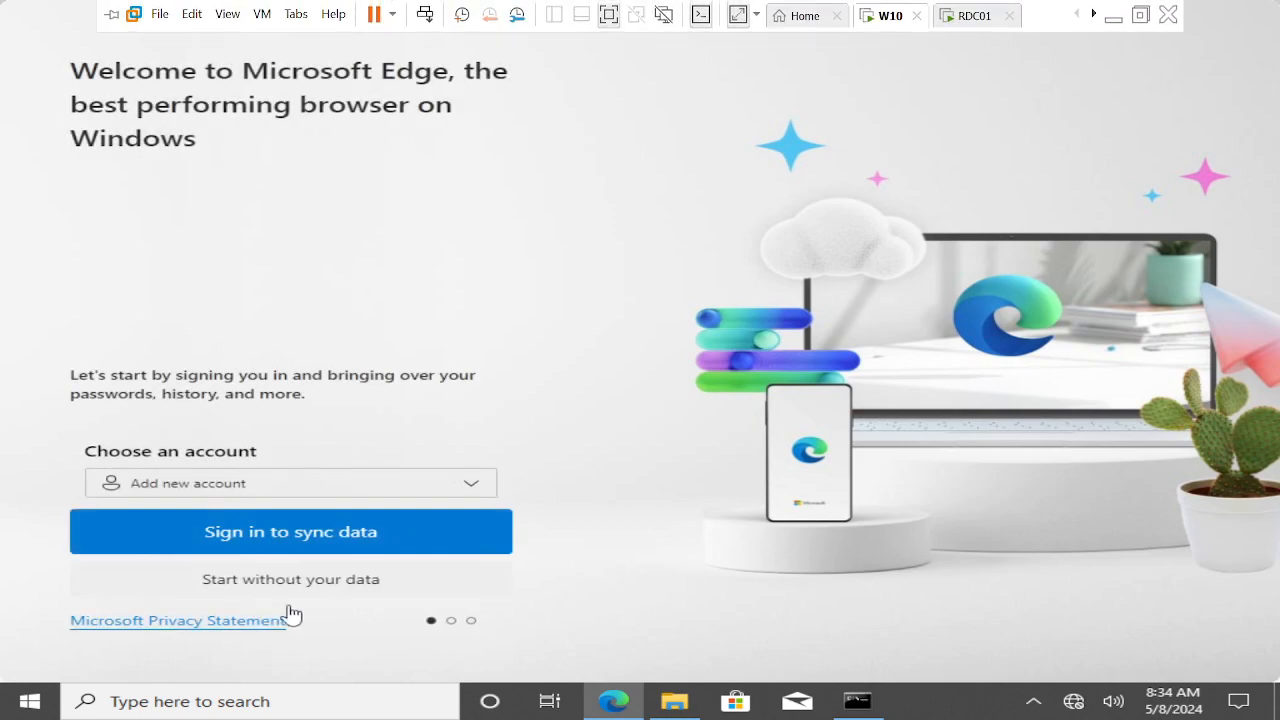
Get through Microsoft Edge's first-run setup without signing in to view the report
left_click(239, 590)
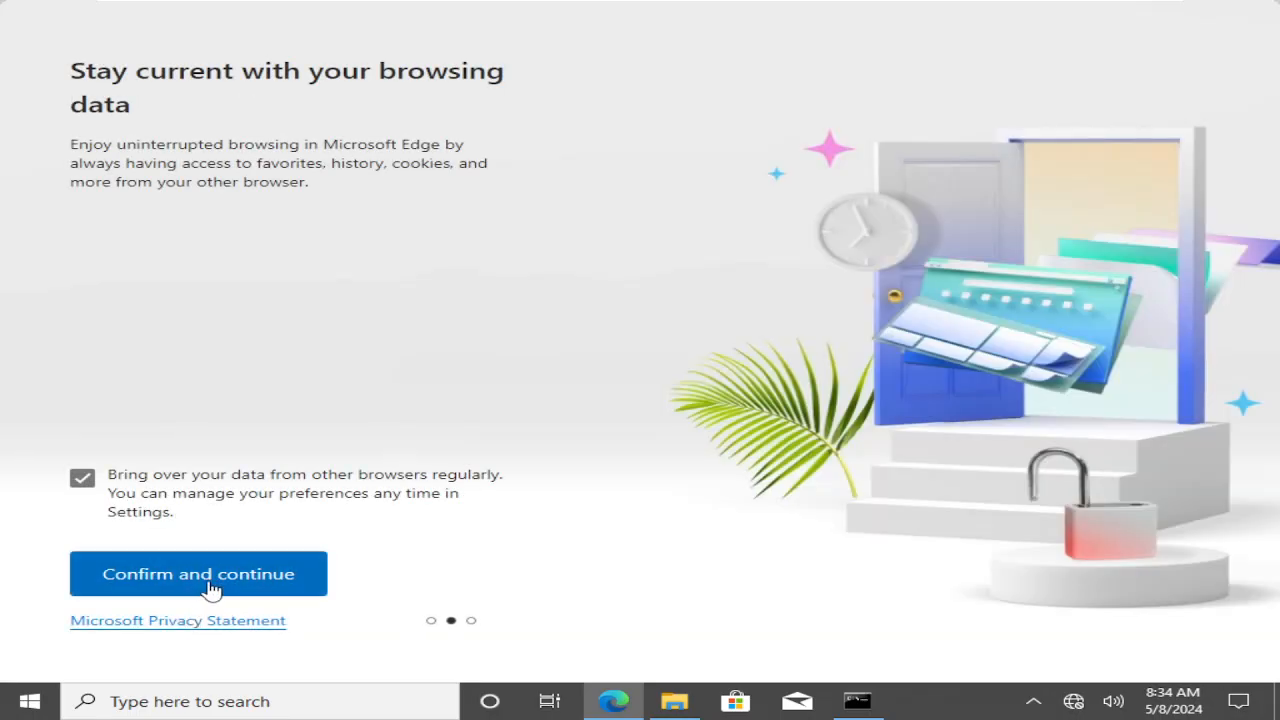
left_click(209, 591)
left_click(209, 589)
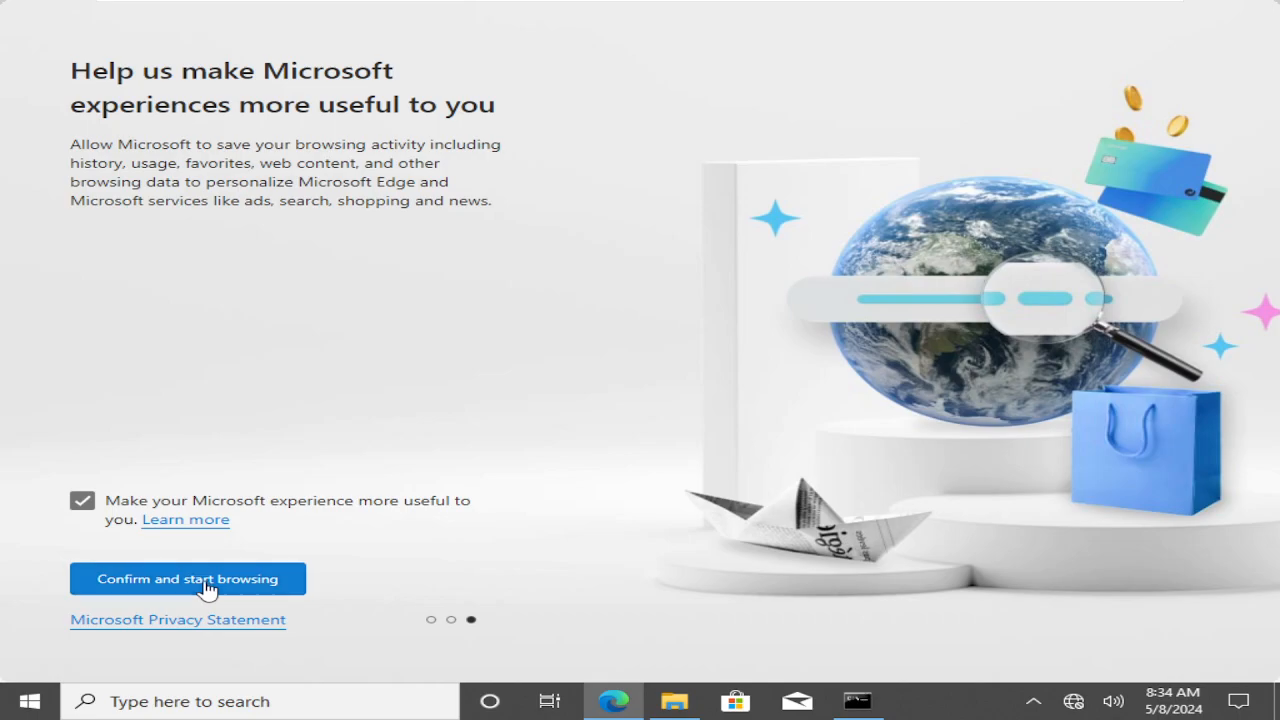
Check the denied Local Group Policy details, then collapse the Computer Details section
scroll(328, 562, "down", 3)
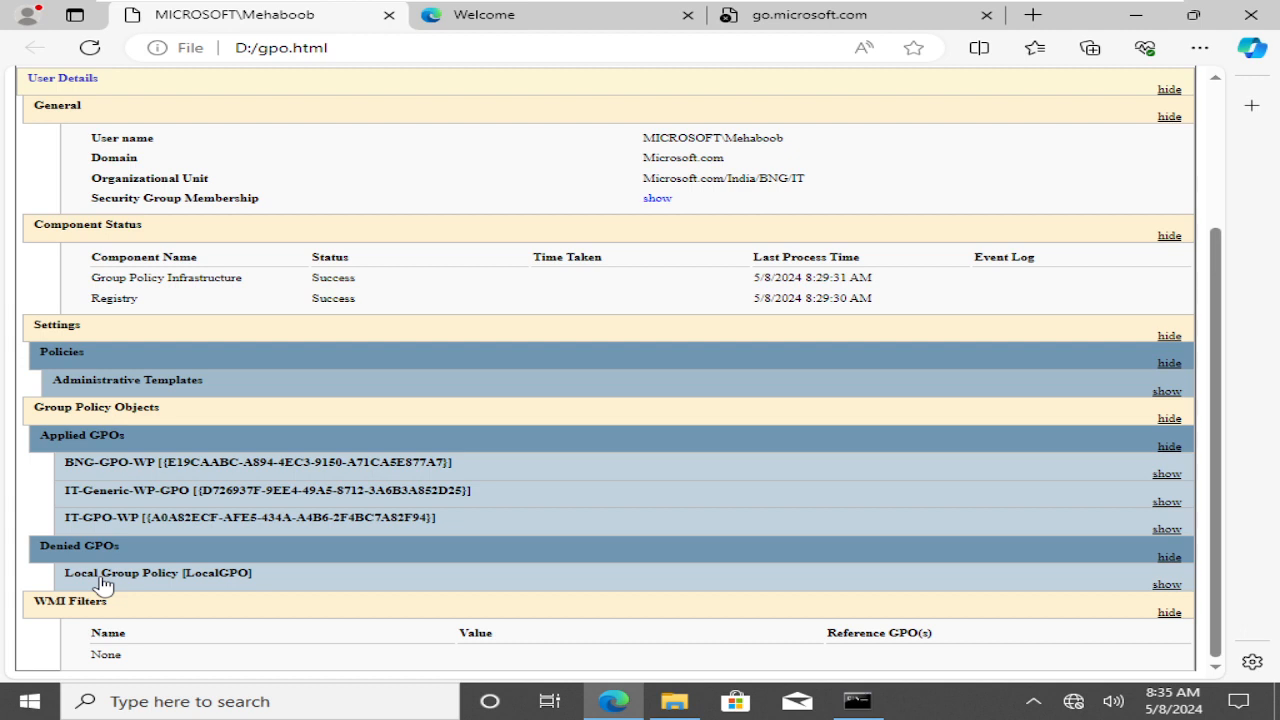
left_click(172, 585)
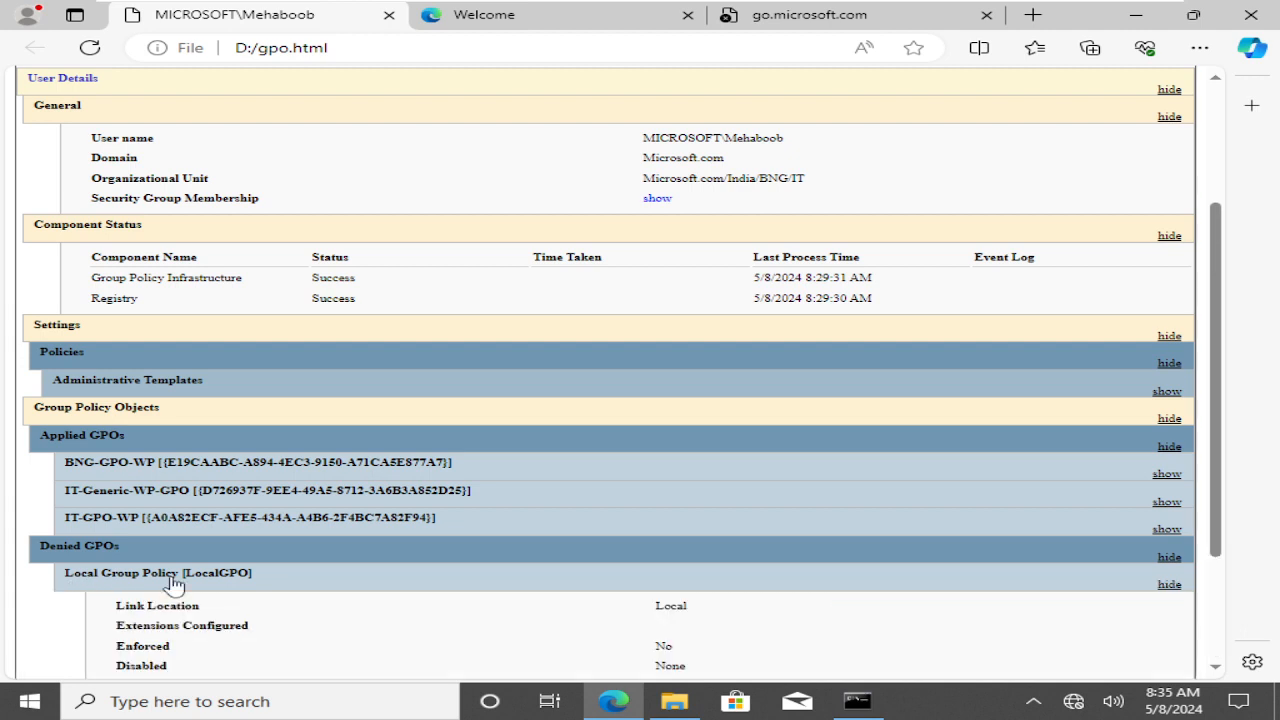
left_click(172, 585)
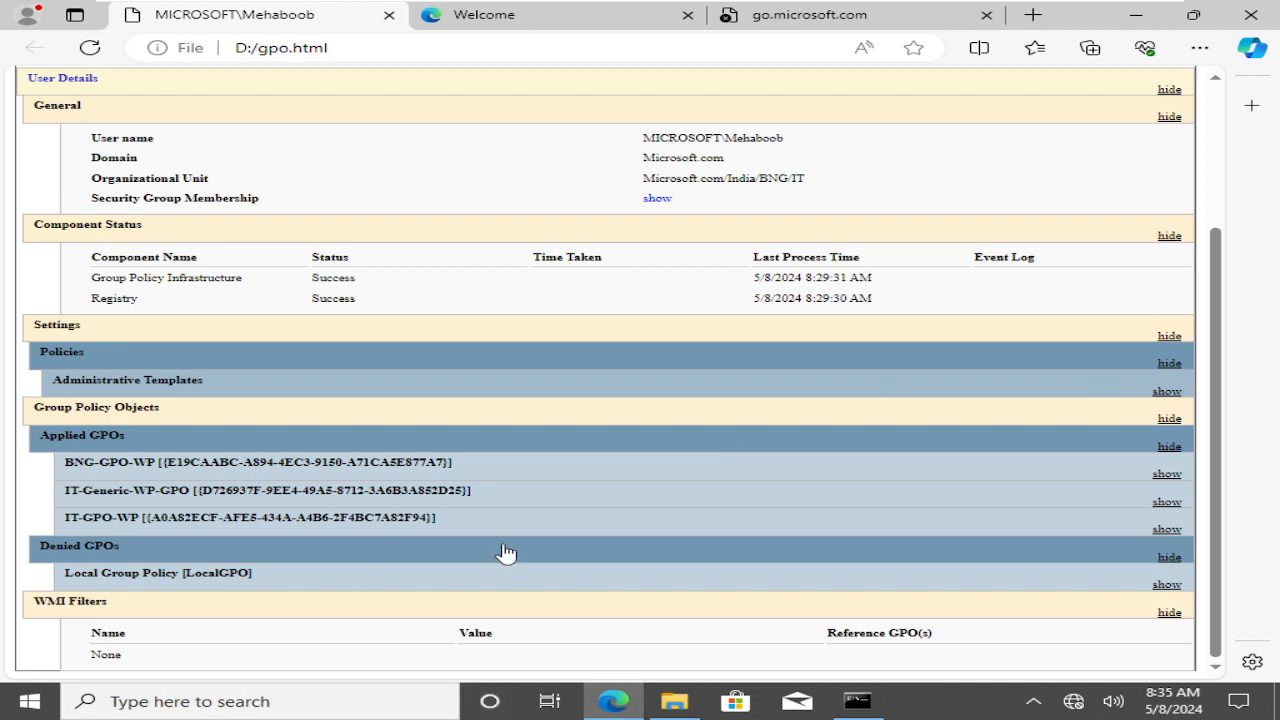
scroll(505, 553, "up", 2)
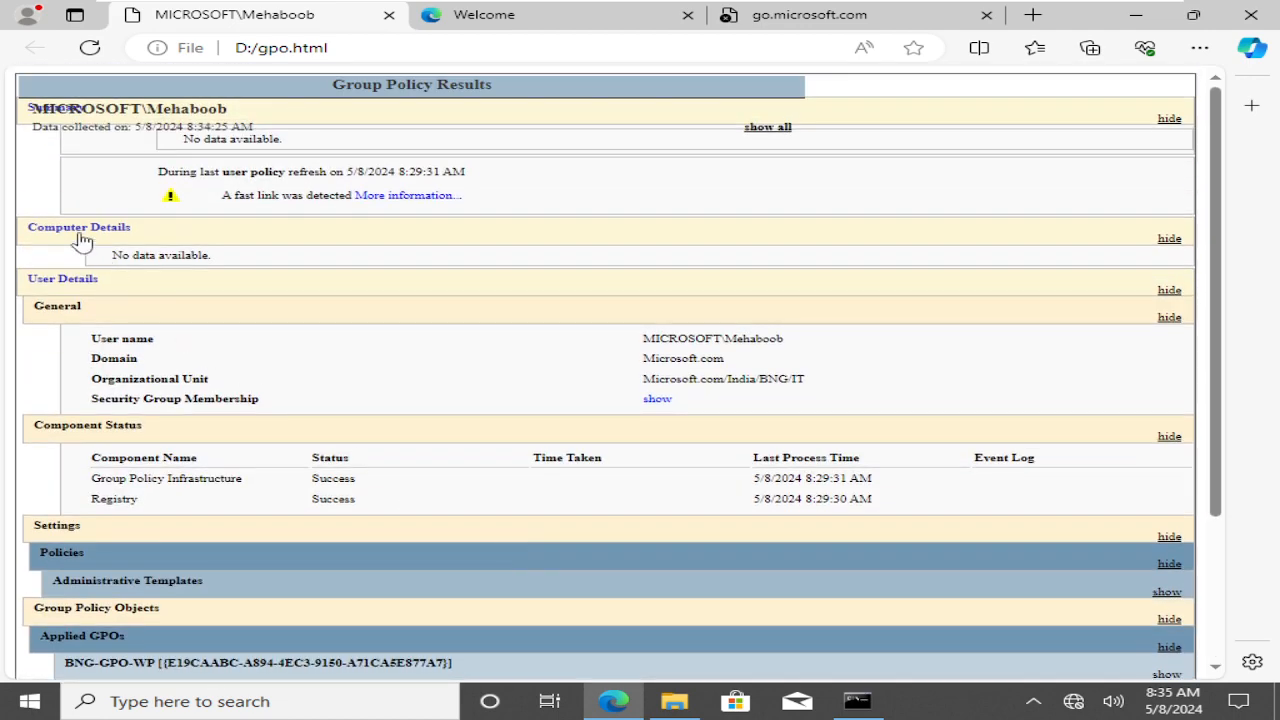
left_click(52, 233)
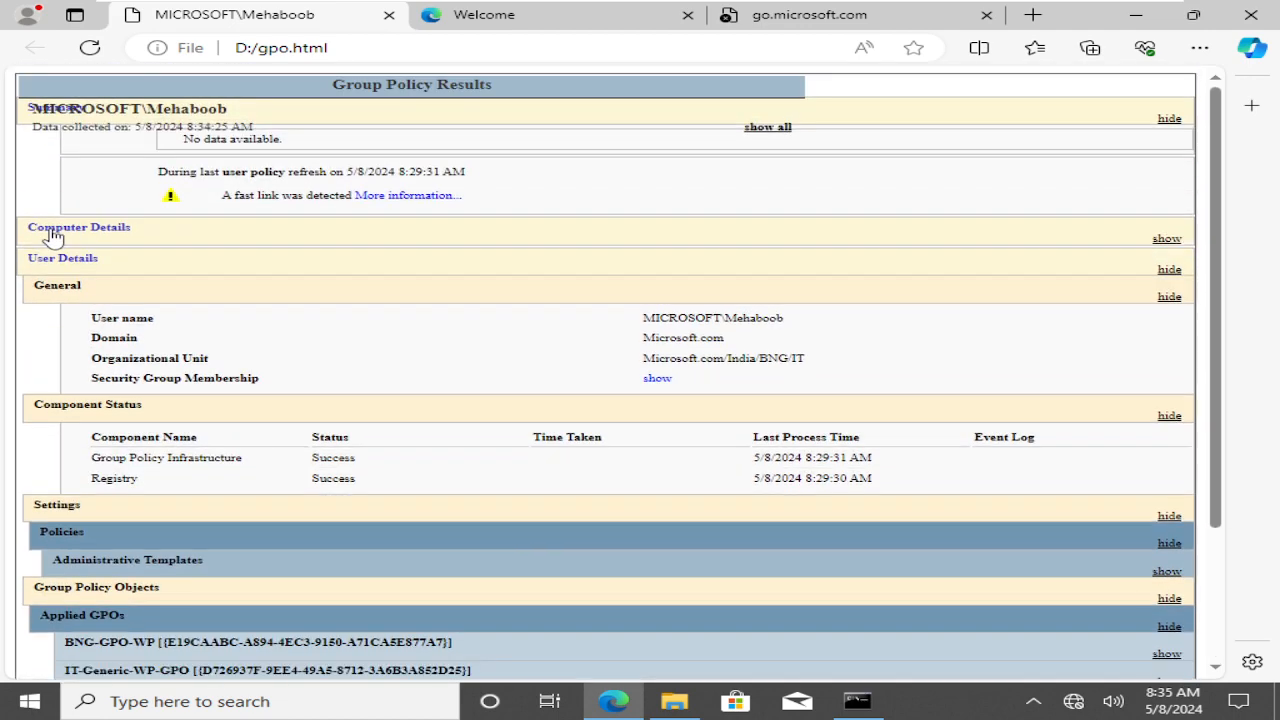
Expand BNG-GPO-WP, IT-Generic-WP-GPO, Local Group Policy and IT-GPO-WP details, then return to Command Prompt
scroll(757, 390, "down", 2)
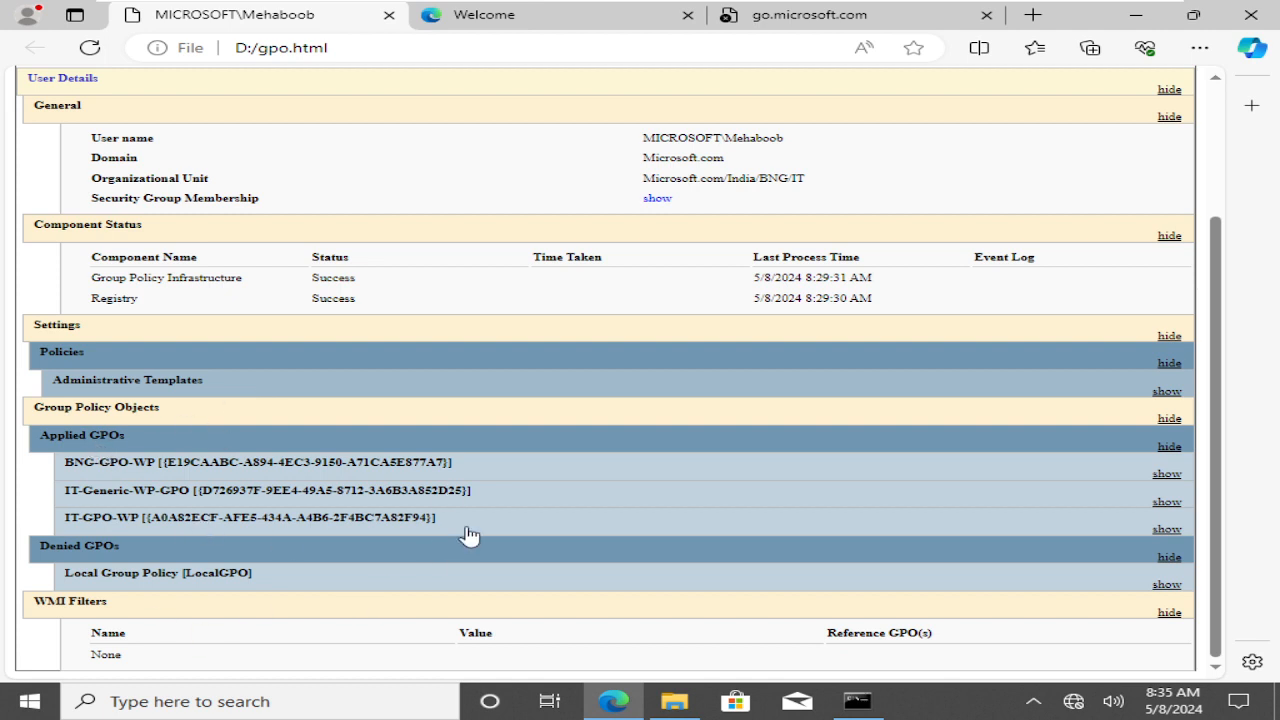
left_click(118, 464)
scroll(880, 572, "down", 2)
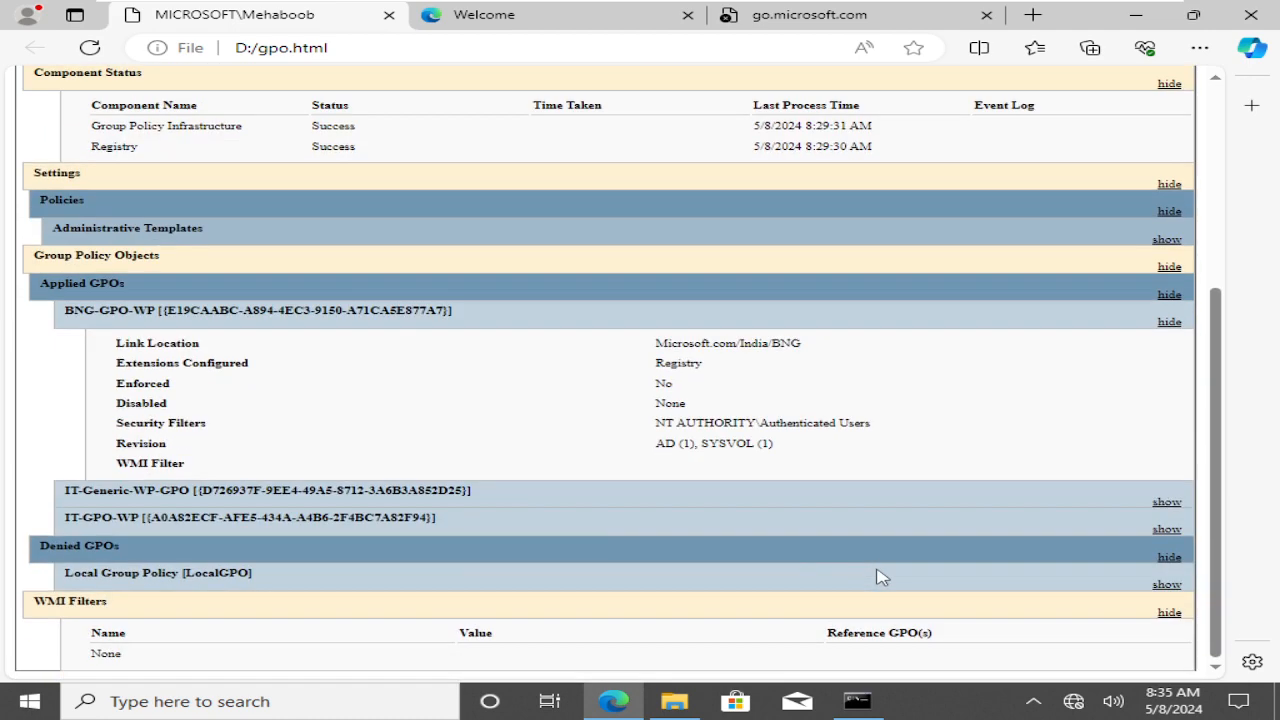
left_click(183, 505)
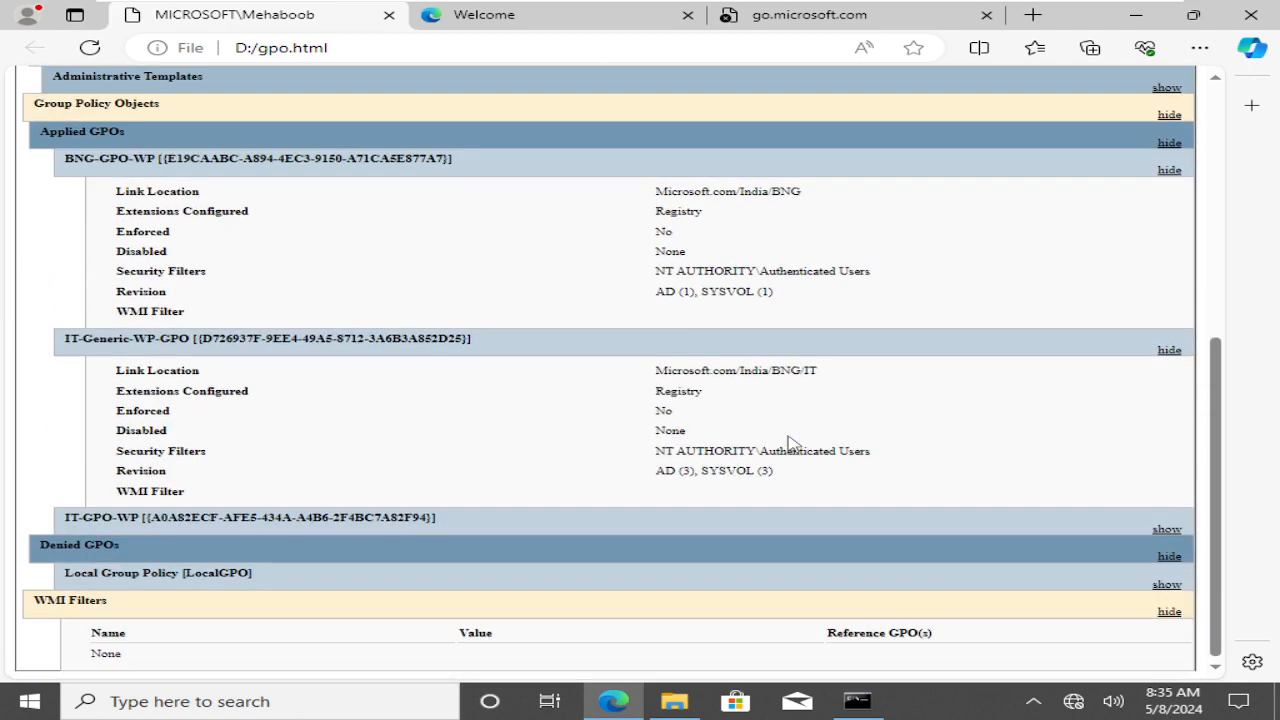
scroll(789, 443, "down", 2)
left_click(217, 582)
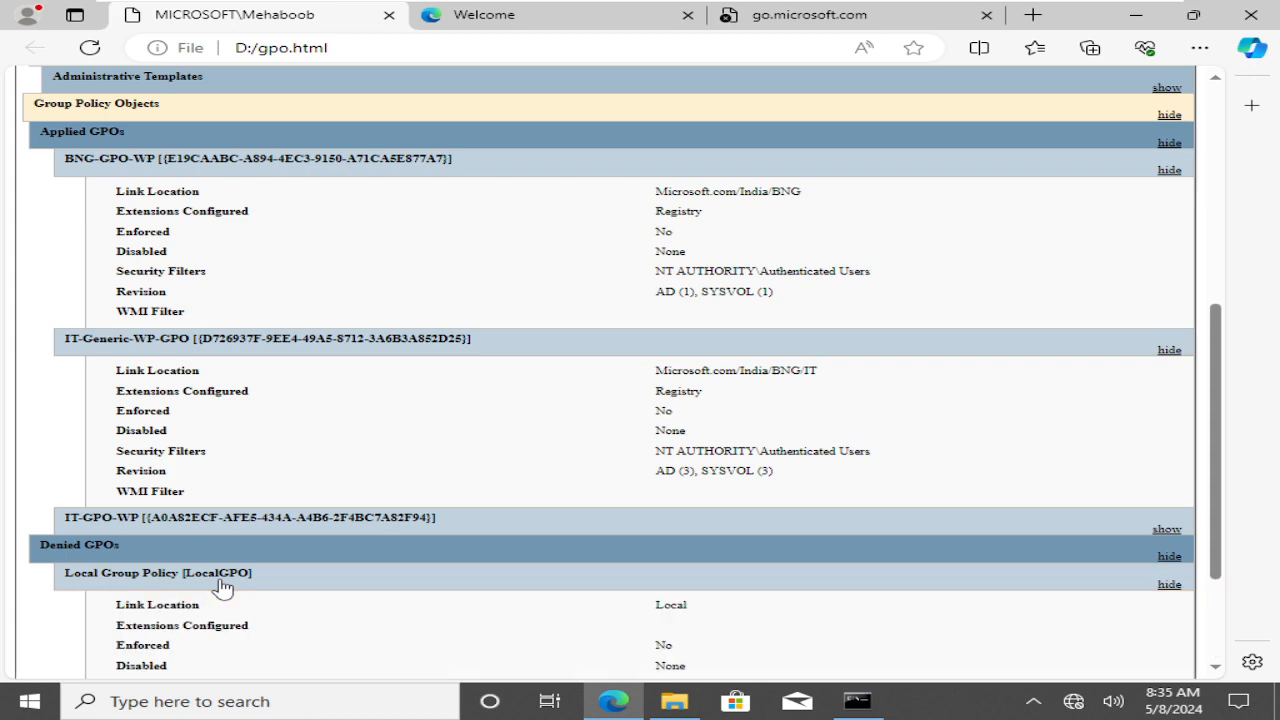
left_click(252, 533)
scroll(895, 538, "down", 3)
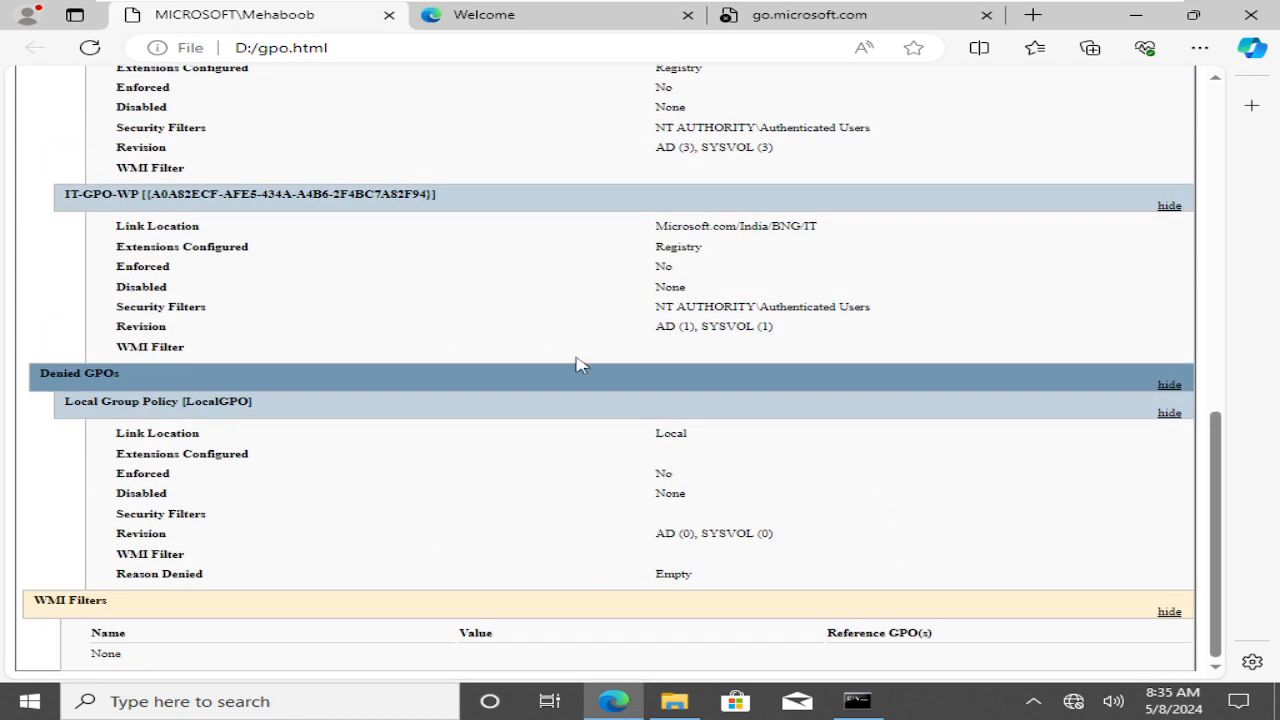
scroll(397, 338, "up", 1)
scroll(397, 338, "up", 7)
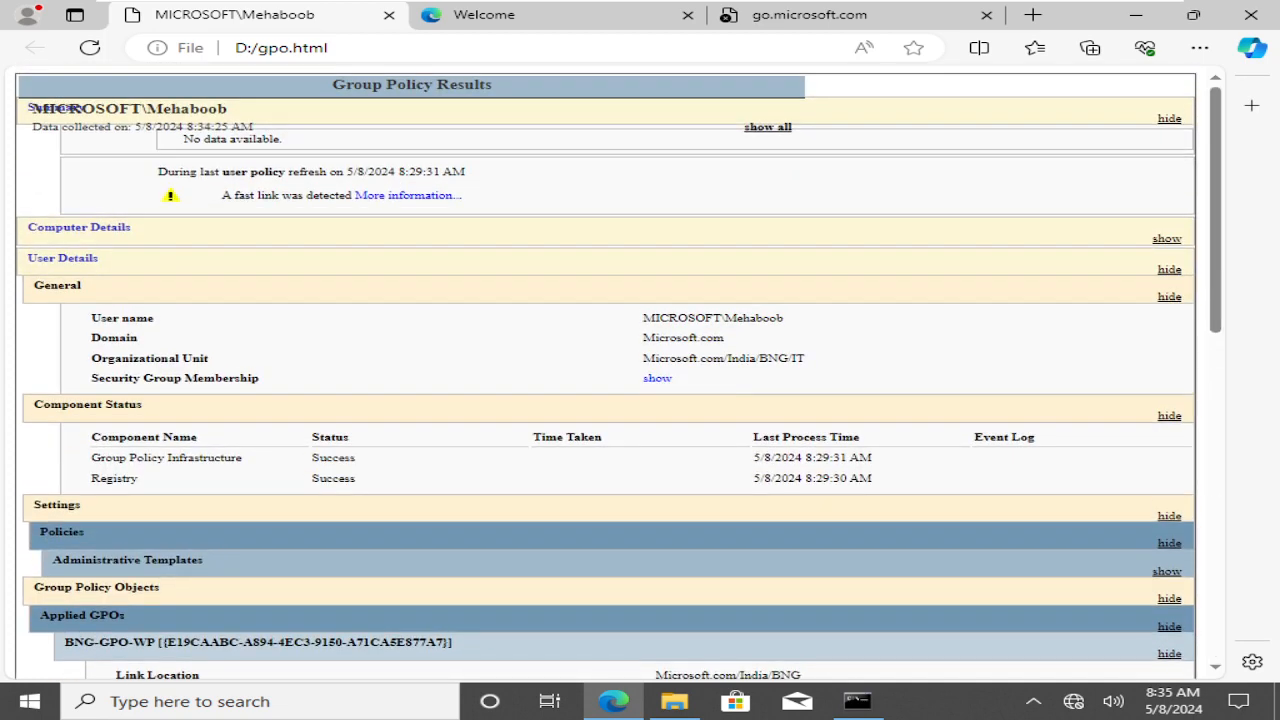
left_click(857, 701)
left_click(426, 344)
Clear the console and try gpresult's help, misspelled as gprsult -h
key("Escape")
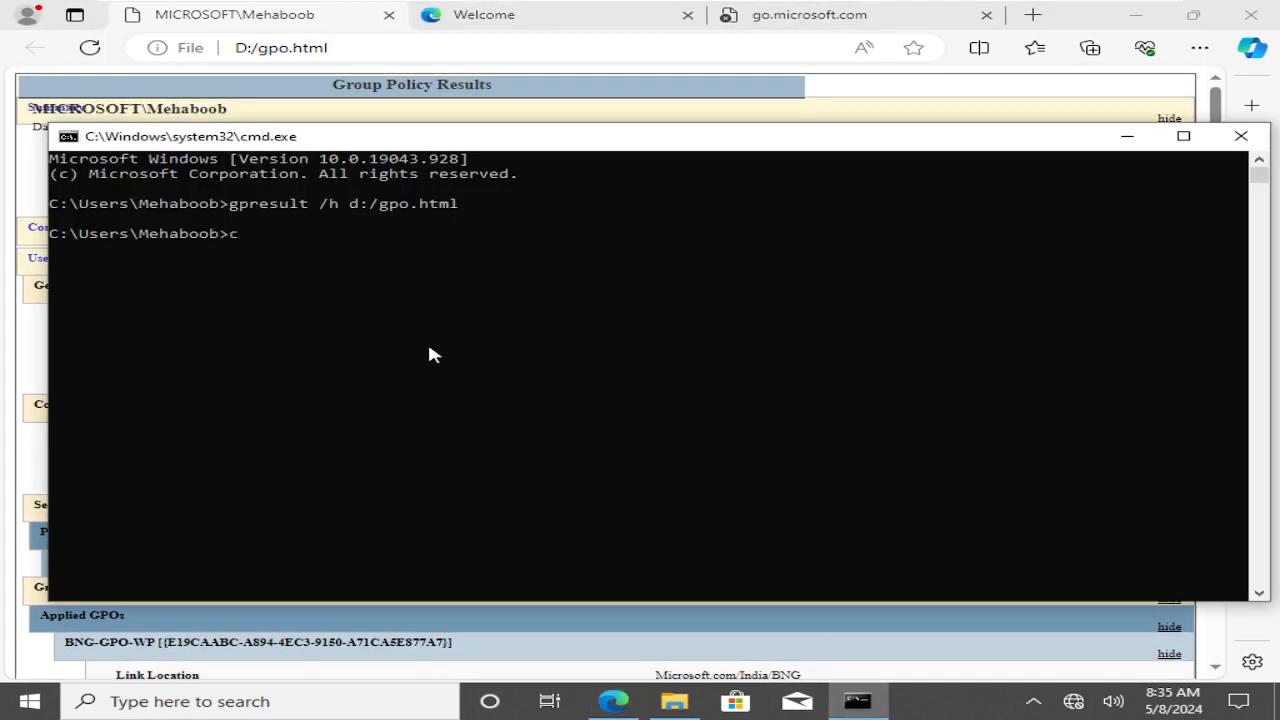
type("cls")
key("Return")
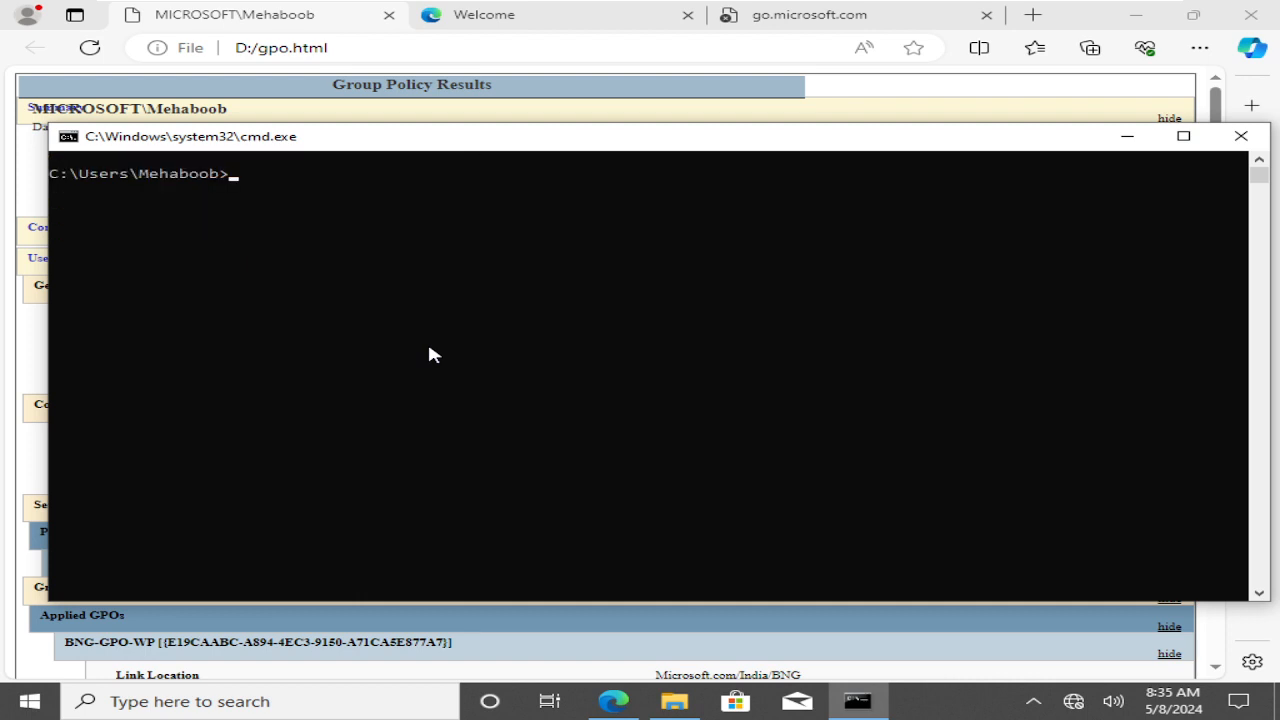
left_click(429, 349)
key("Escape")
type("gprsult -h")
key("Return")
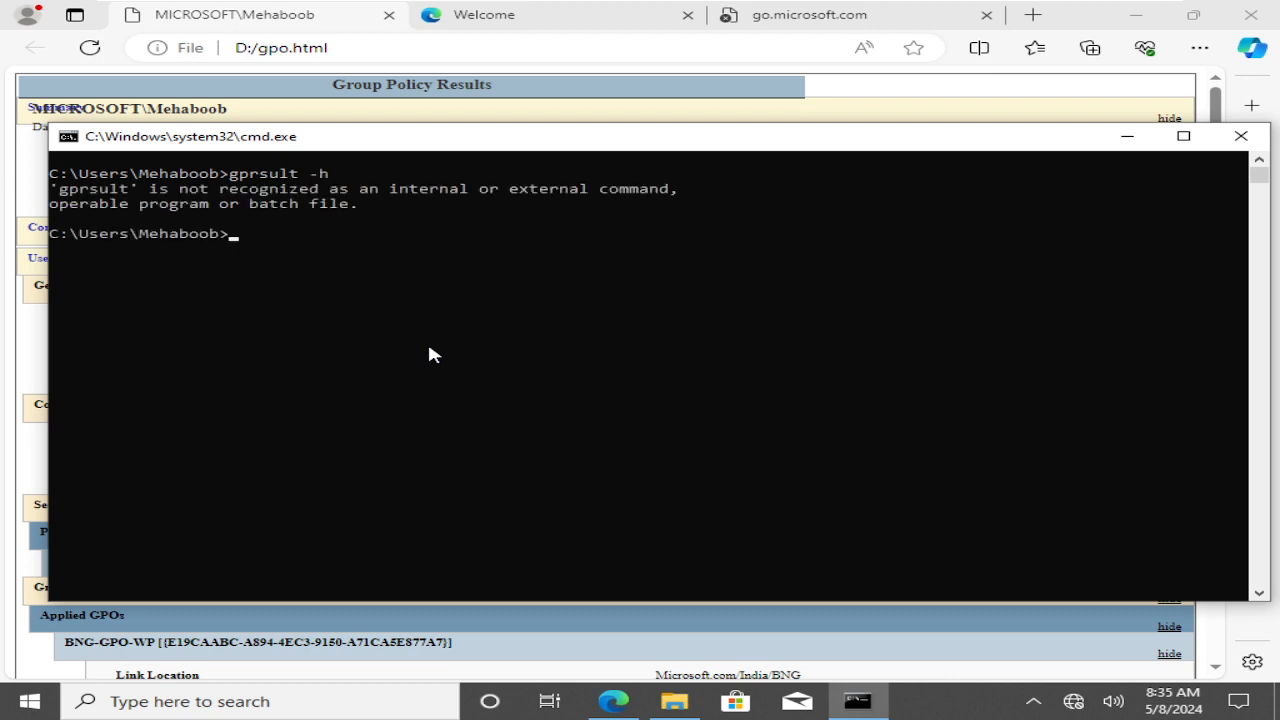
key("Up")
key("BackSpace")
key("BackSpace")
key("Return")
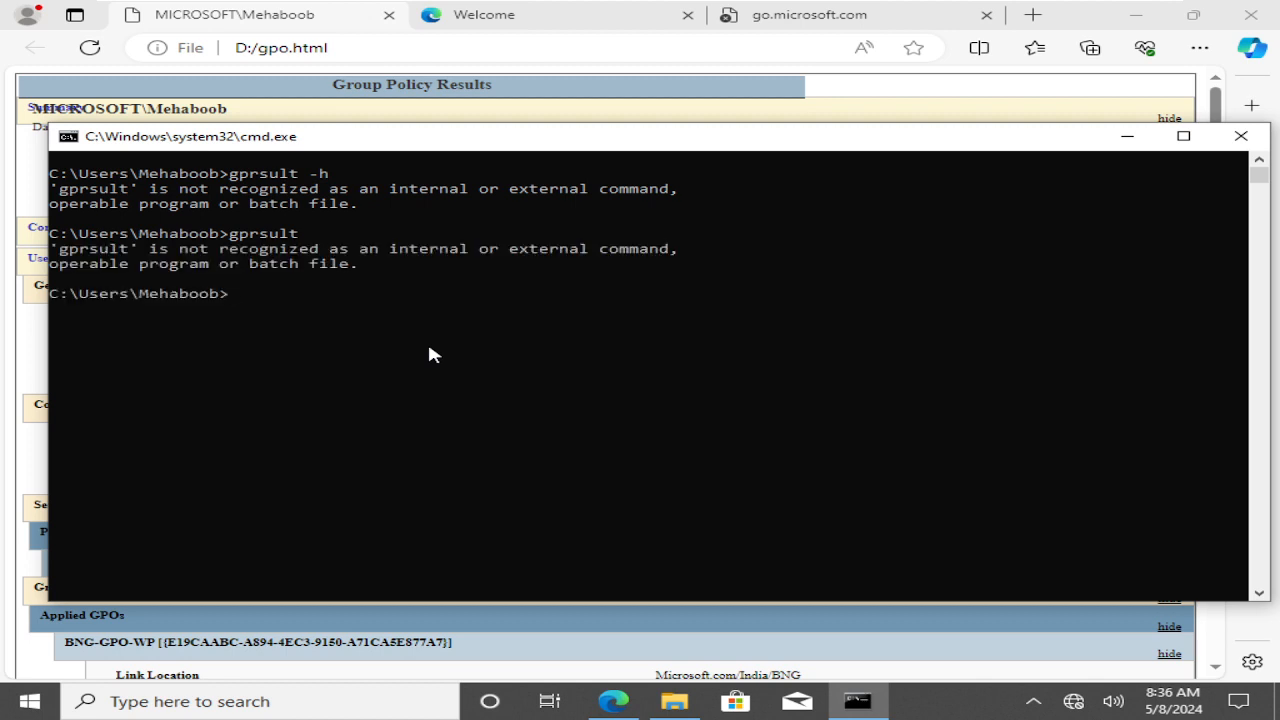
Clear the screen, run gpresult for its usage help, and maximize the console to read it
type("cls")
key("Return")
type("gpresult")
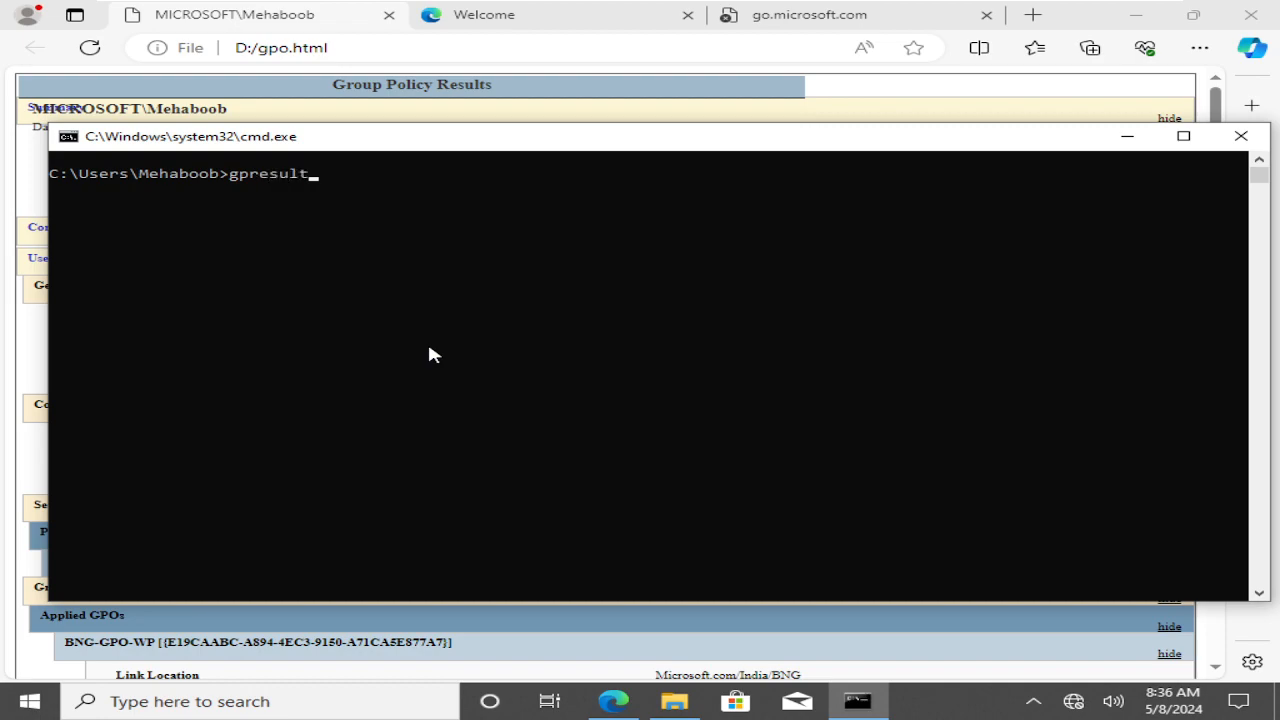
key("Return")
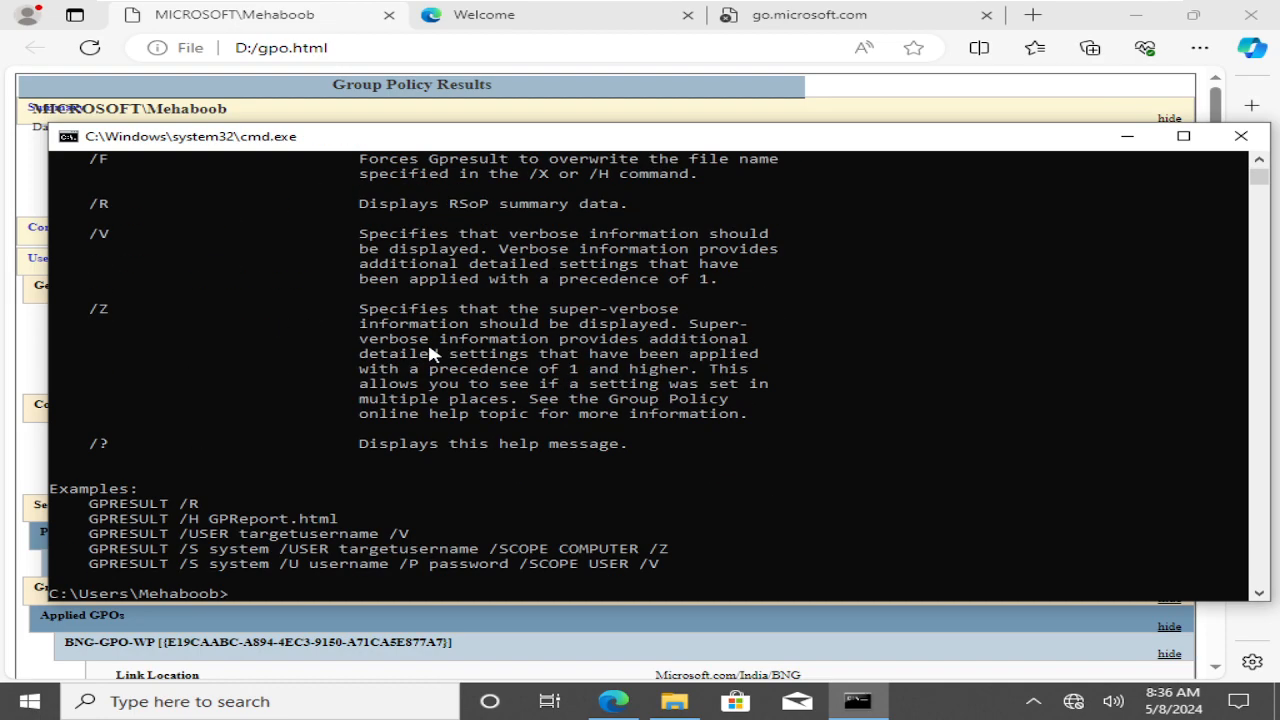
left_click(1183, 136)
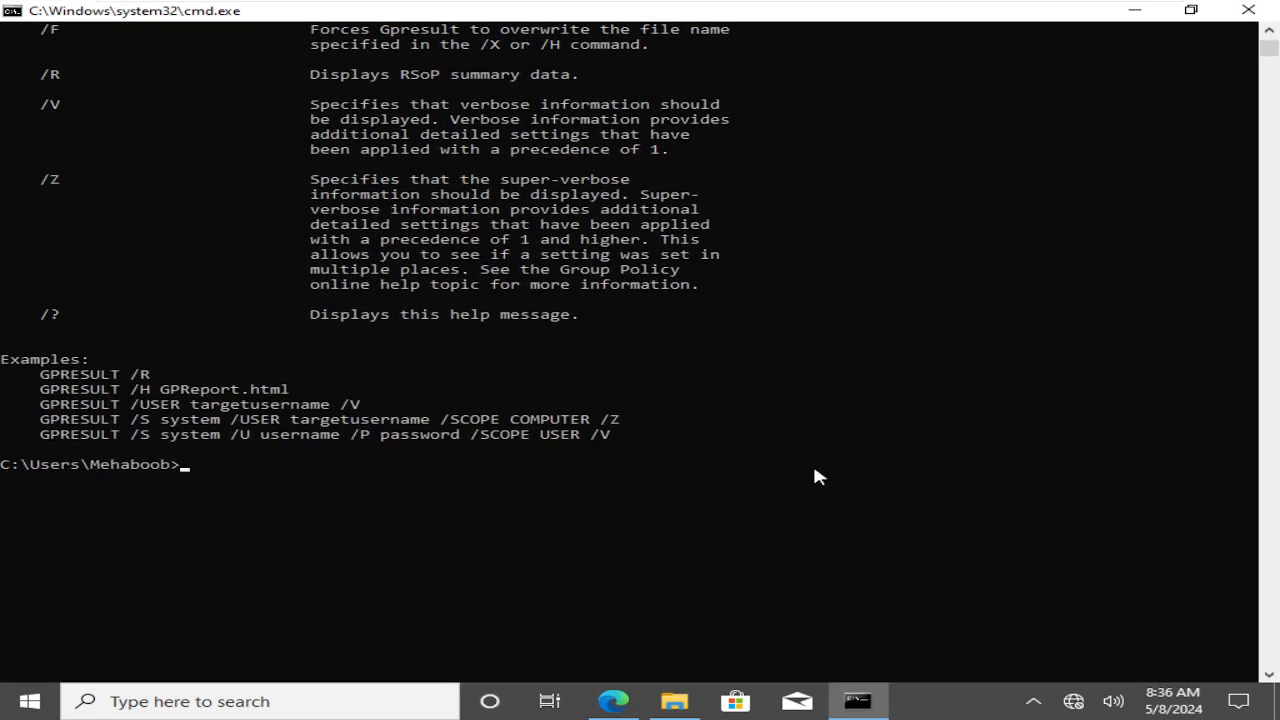
scroll(814, 476, "up", 13)
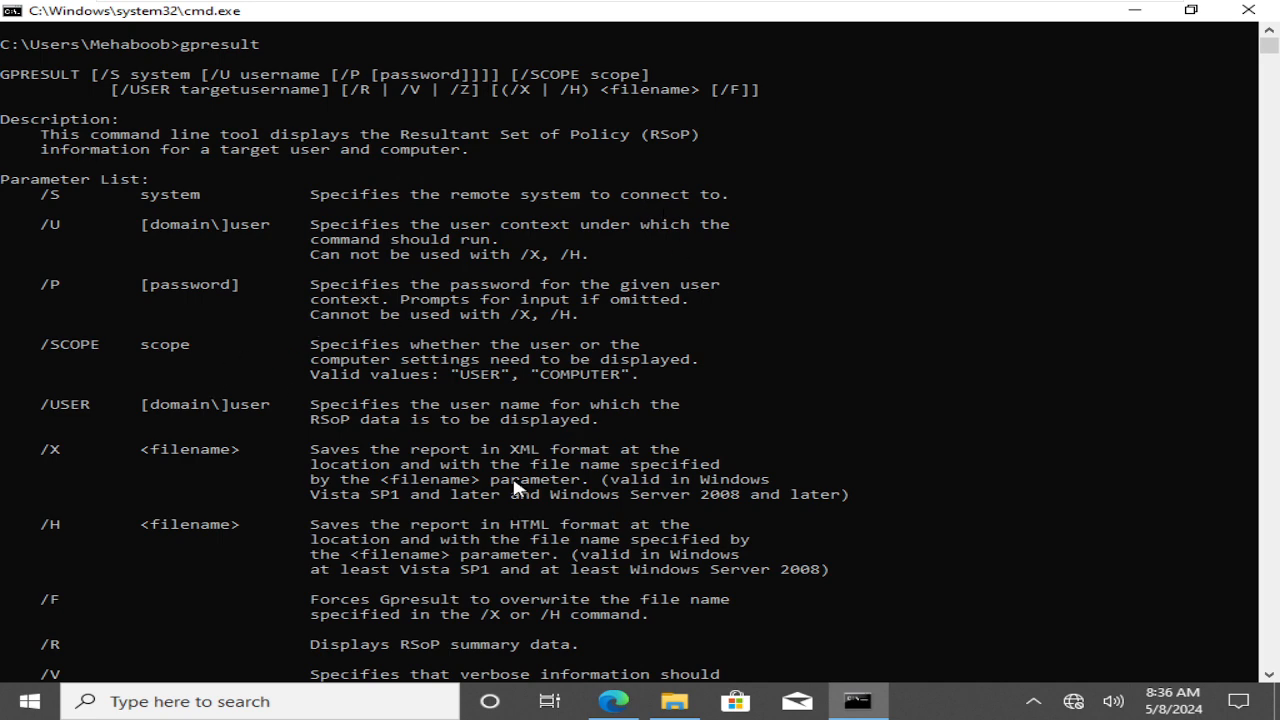
scroll(517, 486, "down", 3)
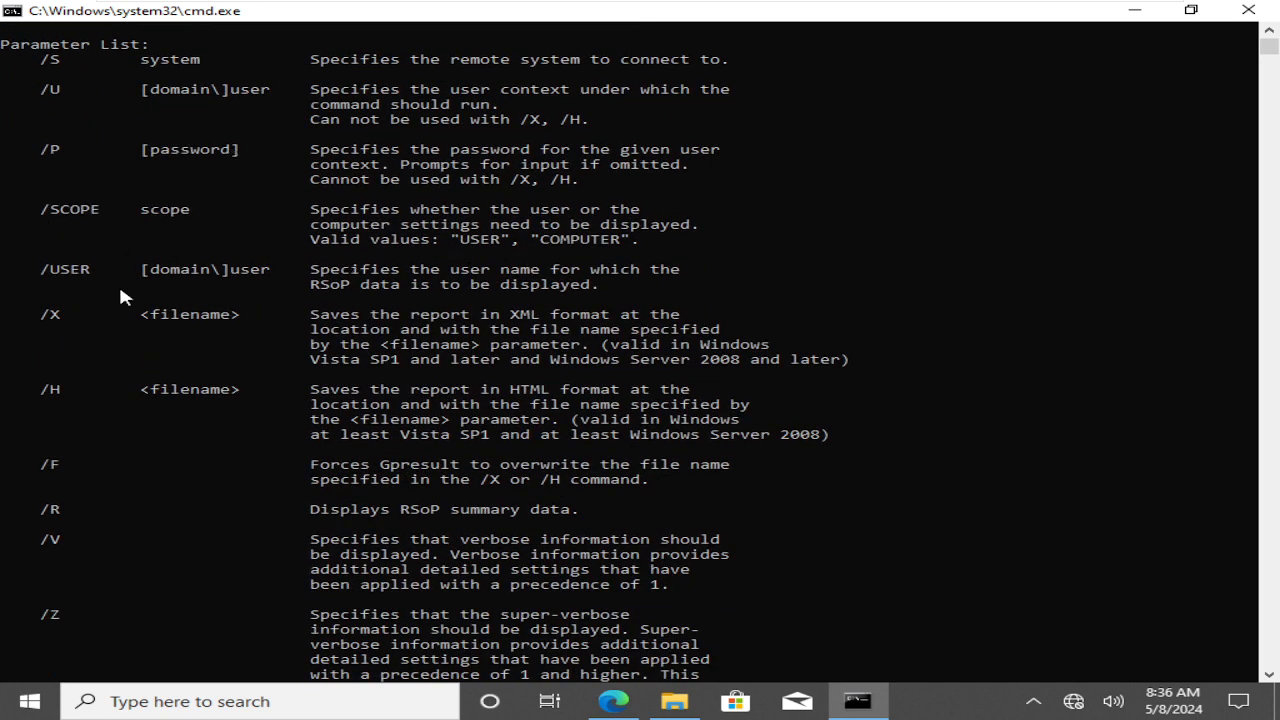
scroll(518, 342, "down", 4)
scroll(518, 342, "down", 1)
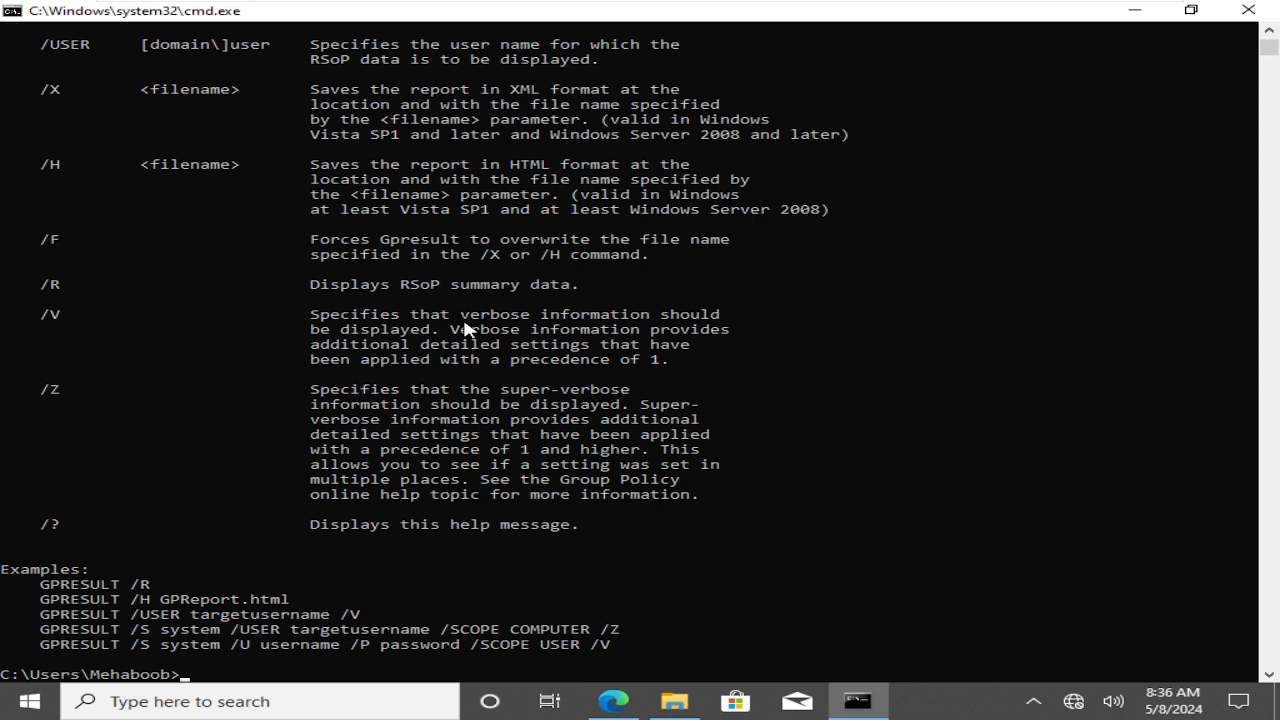
Attempt the summary command, mistyped as gresult /r and rpresult /r
type("gresult")
type("/r")
key("Return")
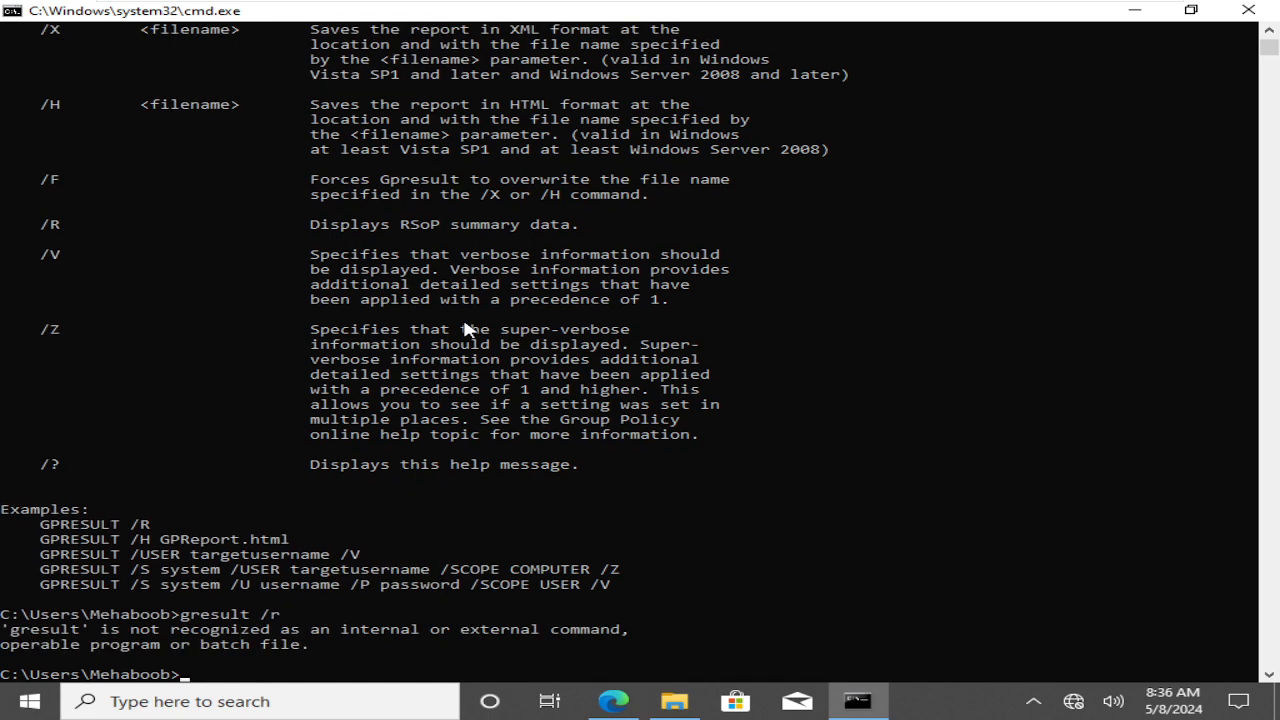
type("rpresult /r")
key("Return")
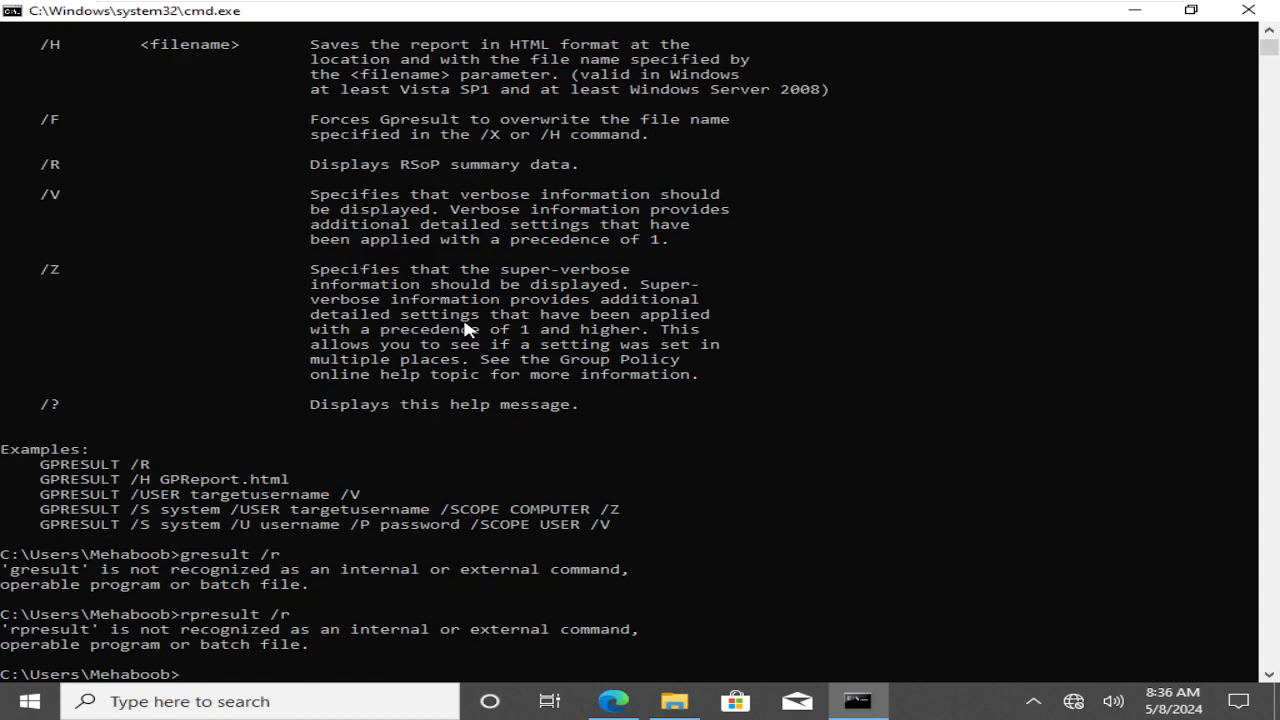
Correct the typos and enter the command as gpresult /r
key("Up")
key("Left")
key("Left")
key("Left")
key("Left")
key("Left")
key("Left")
key("Left")
key("Left")
key("Left")
key("Left")
key("Left")
type("g")
key("BackSpace")
key("Delete")
type("gp")
key("Delete")
key("Delete")
key("Delete")
key("Delete")
key("Delete")
key("Delete")
key("Delete")
key("Delete")
key("Delete")
key("Delete")
type("reult /r")
key("Return")
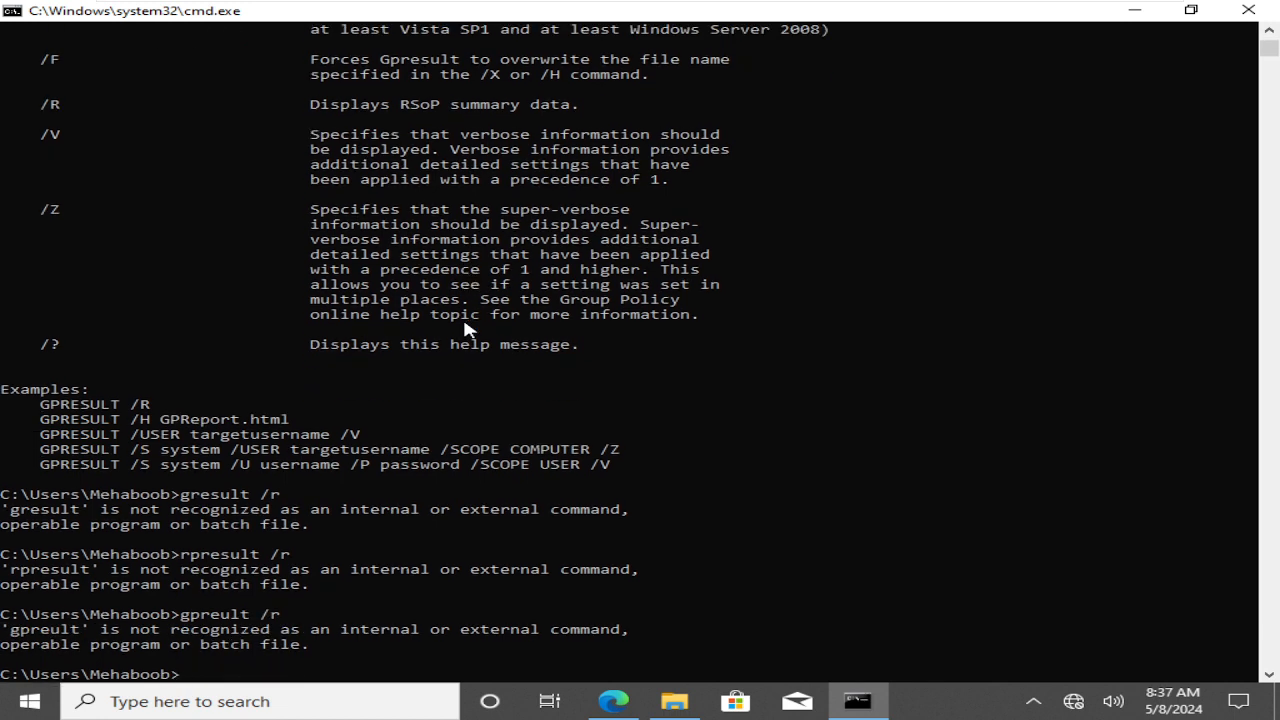
type("gpreult")
key("BackSpace")
key("BackSpace")
key("BackSpace")
key("BackSpace")
type("sult /r")
Run gpresult /r and scroll through the summary RSoP output
key("Return")
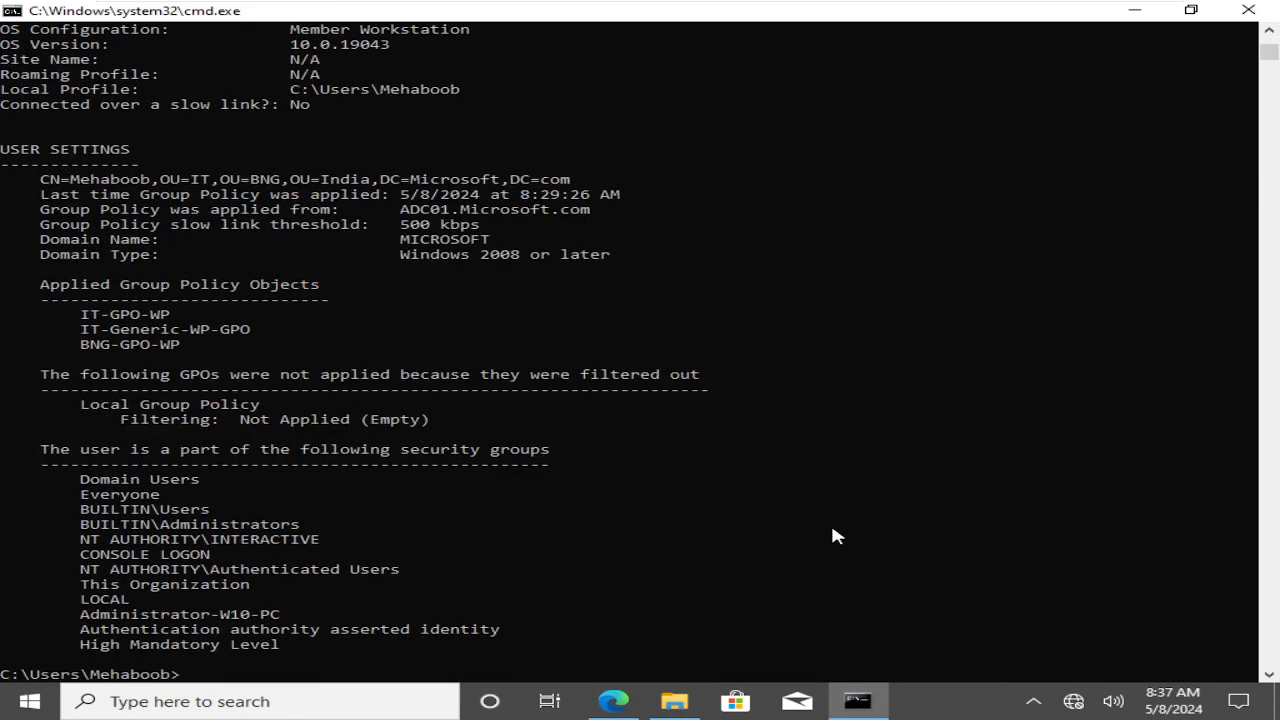
scroll(836, 536, "up", 2)
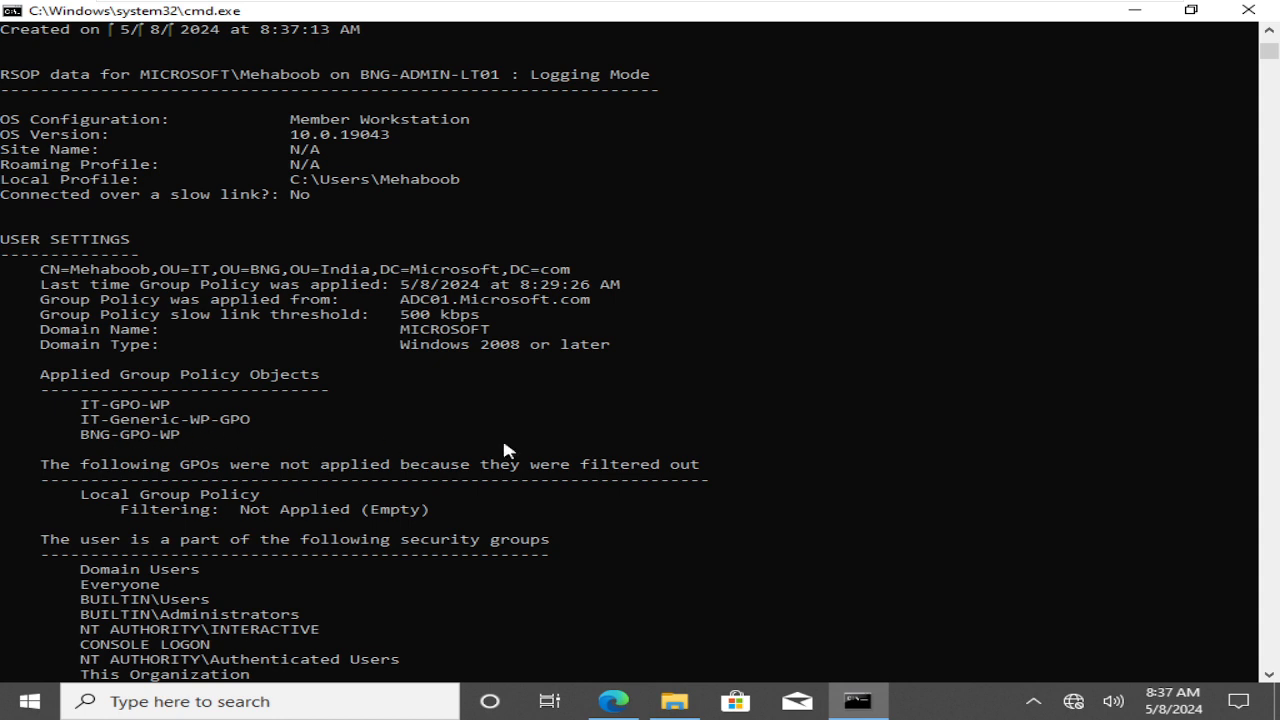
left_click_drag(726, 512, 697, 350)
scroll(697, 351, "down", 1)
Highlight the (Empty) filtering result, then sign out with logoff
left_click(615, 551)
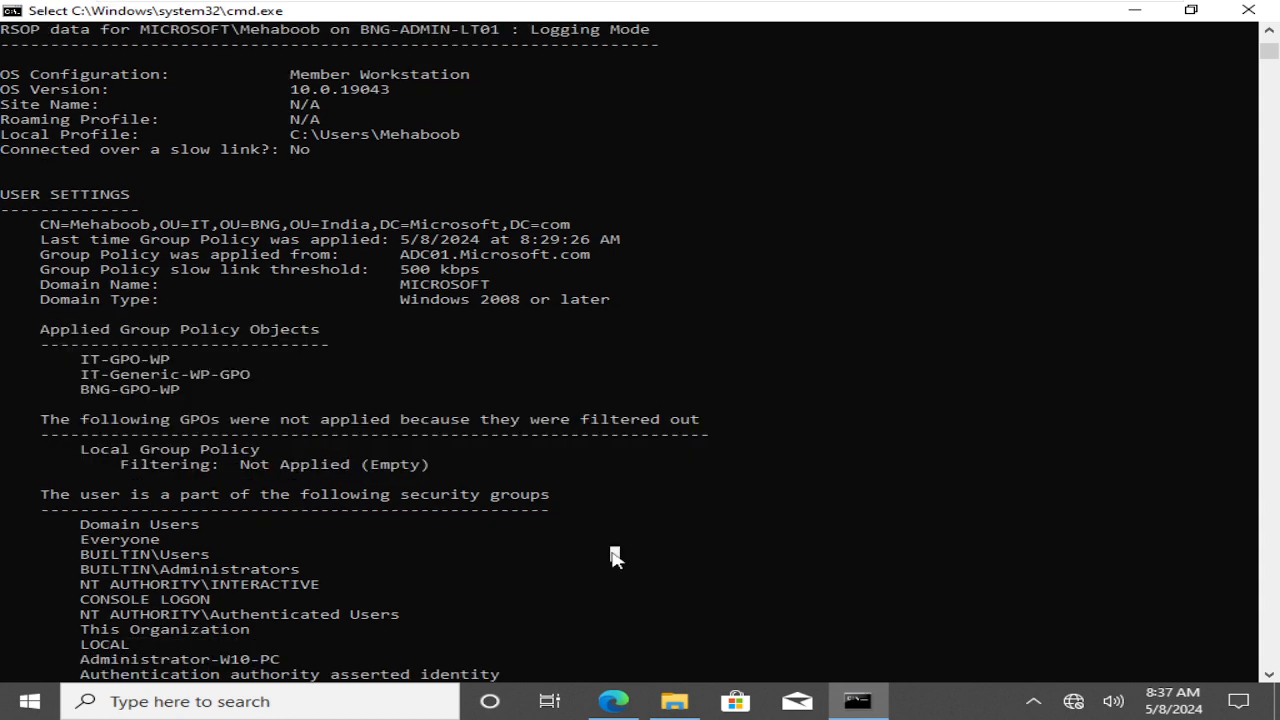
left_click(364, 465)
left_click_drag(367, 470, 435, 467)
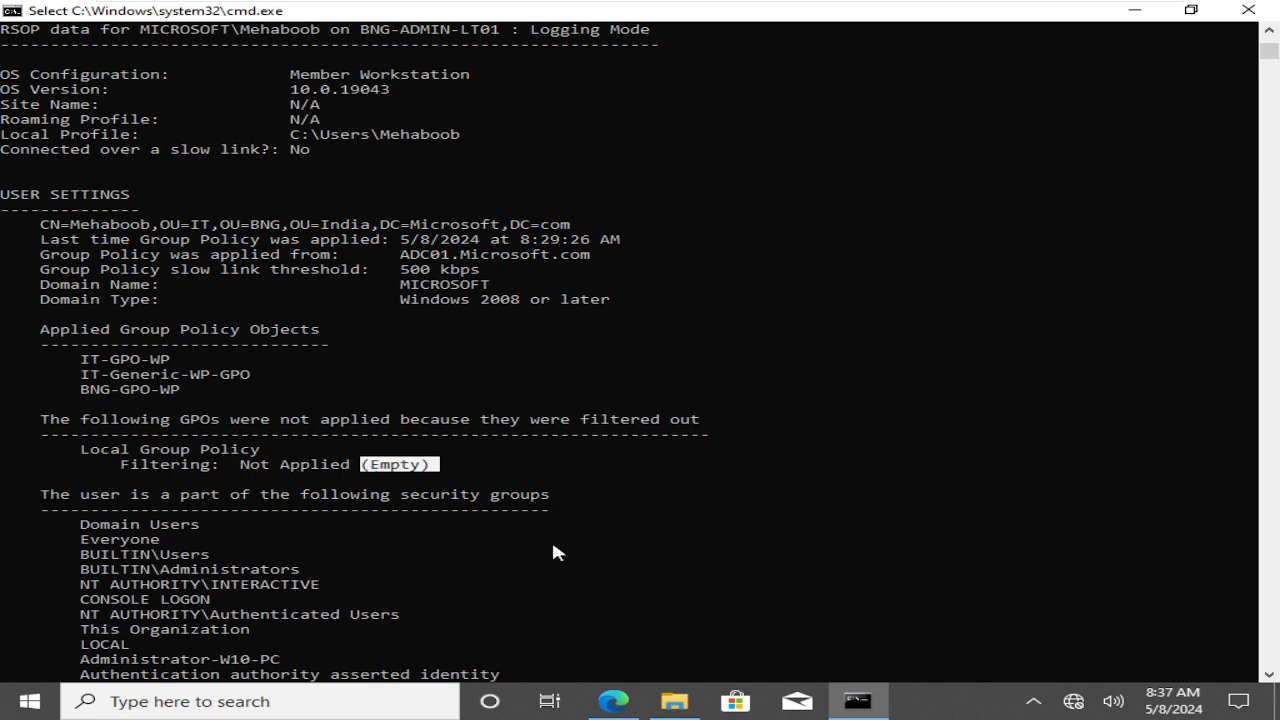
key("Escape")
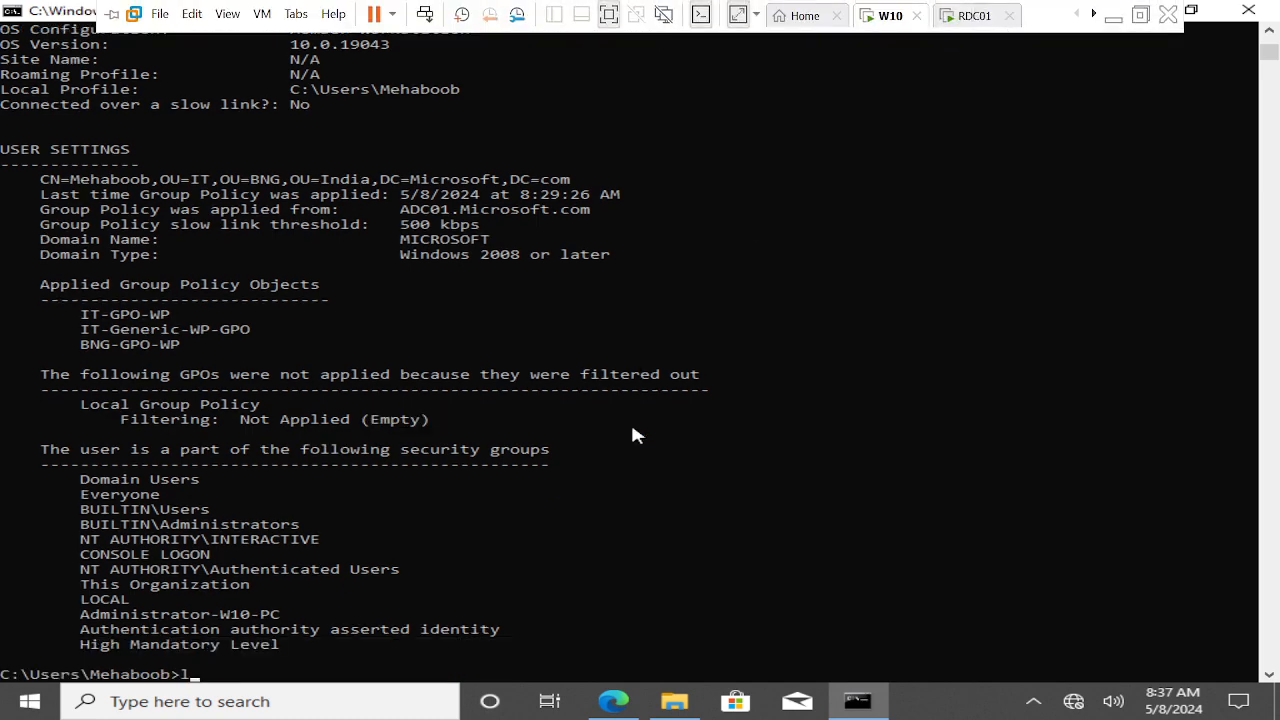
type("logoff")
key("Return")
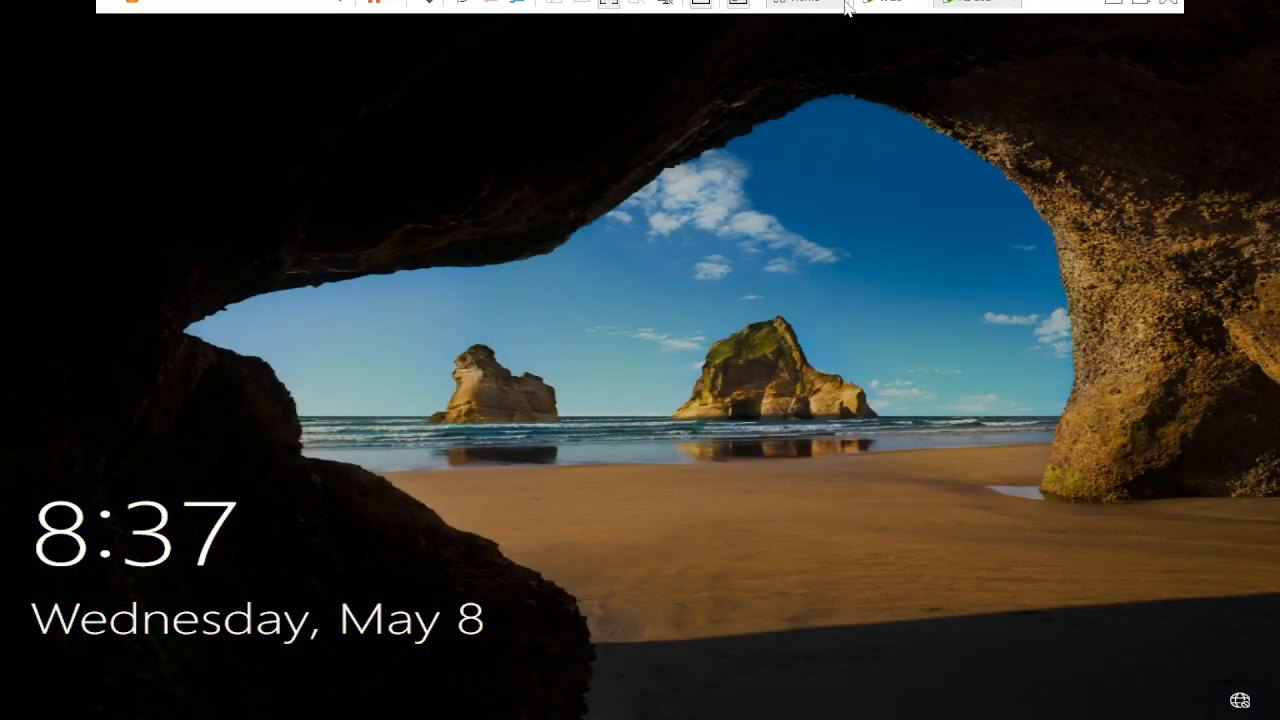
Send Ctrl+Alt+Del, choose Other user, and sign in as the second domain user with their password
left_click(866, 22)
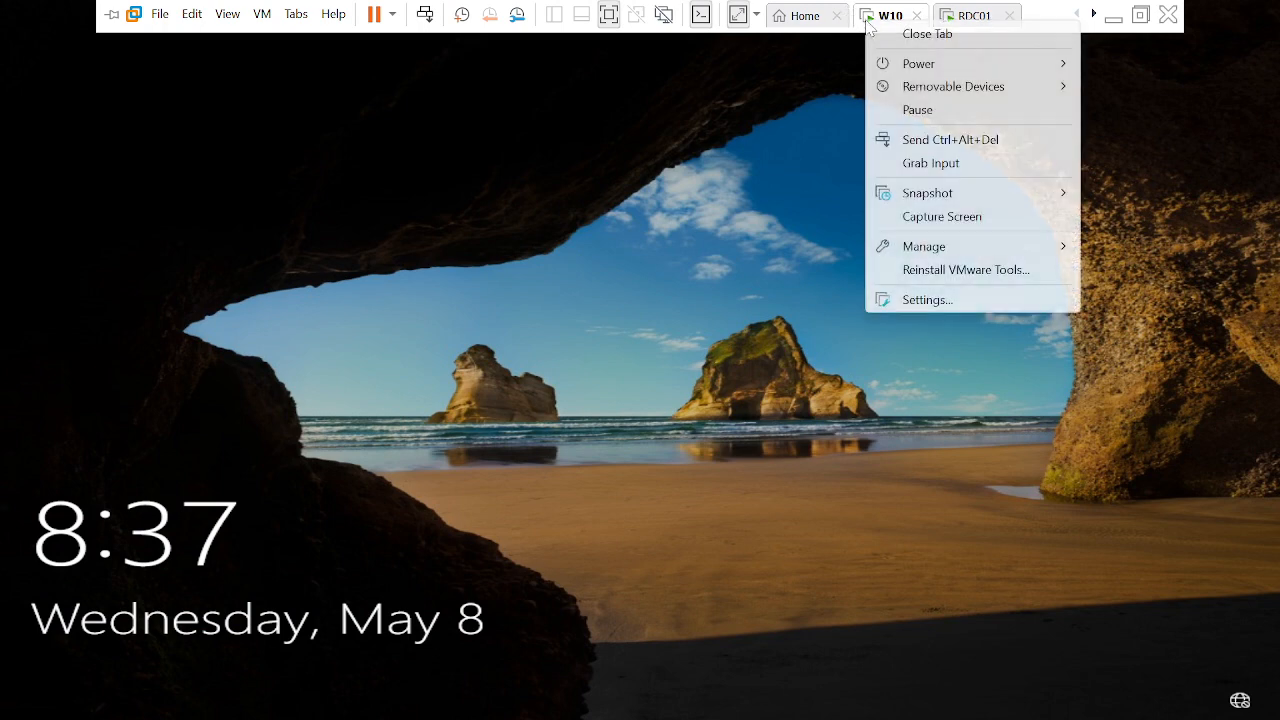
left_click(945, 146)
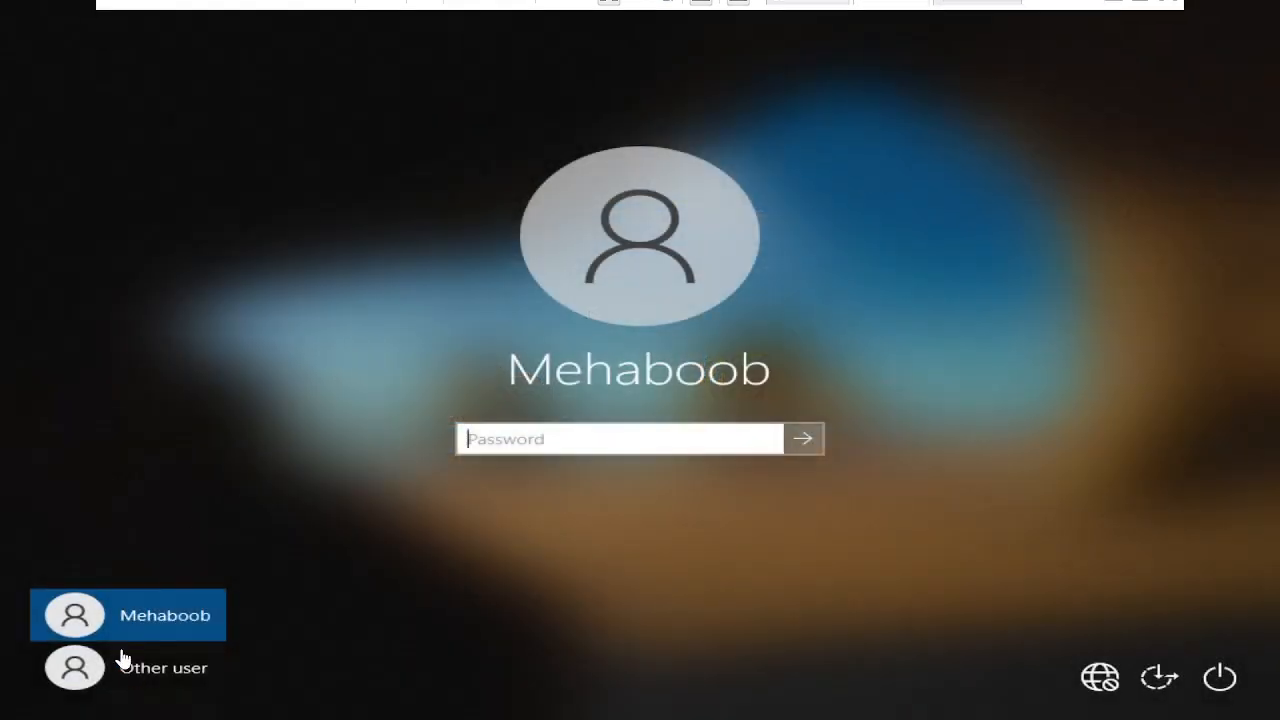
left_click(135, 672)
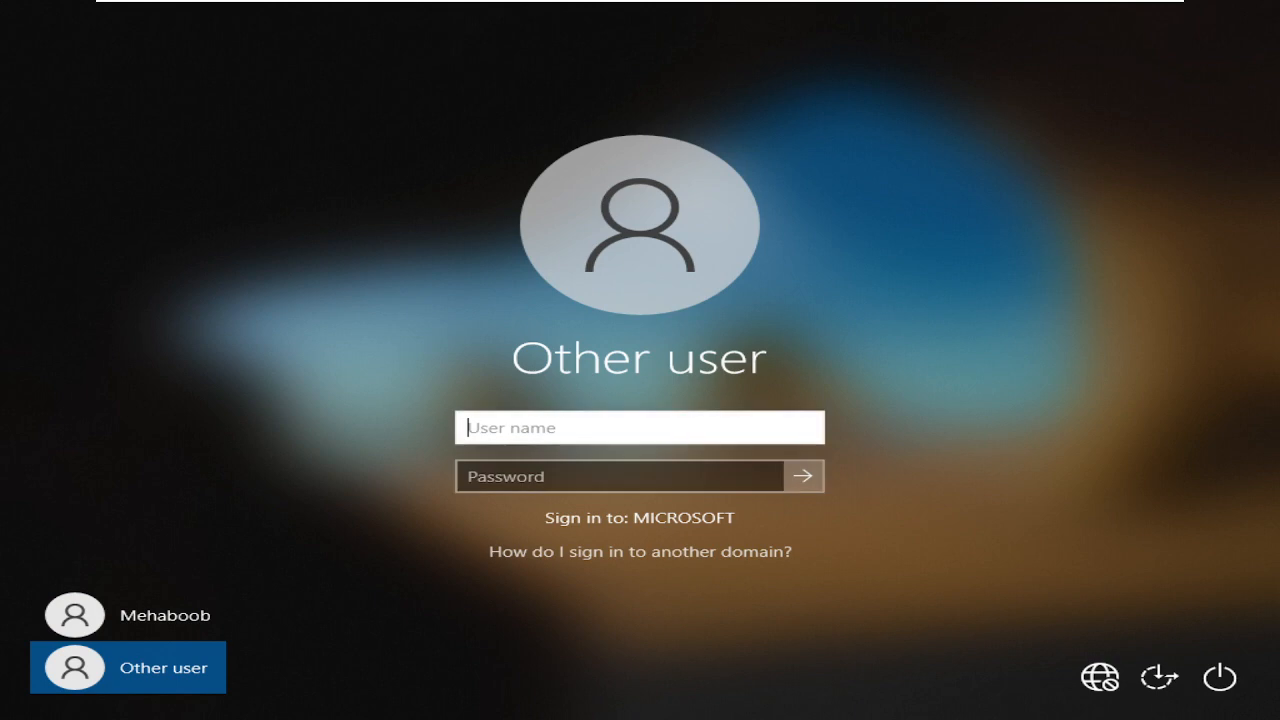
type("a")
key("BackSpace")
type("S")
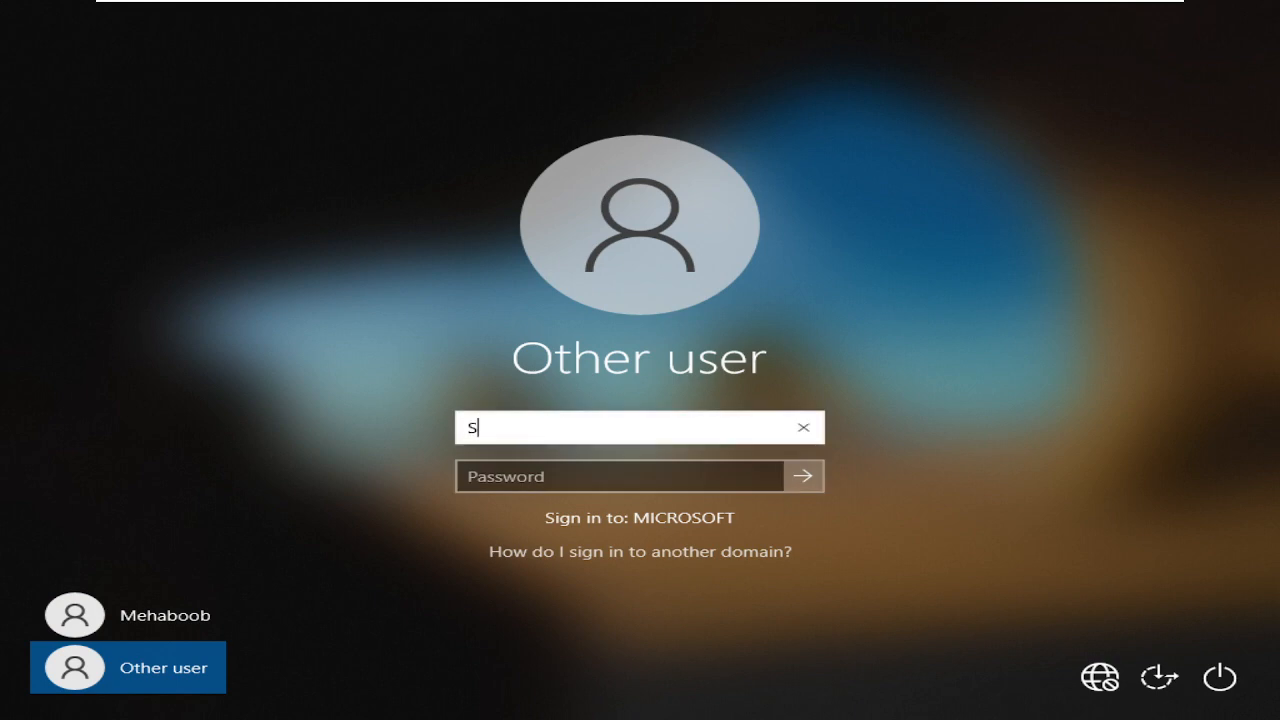
type("anju")
key("Tab")
type("••••••")
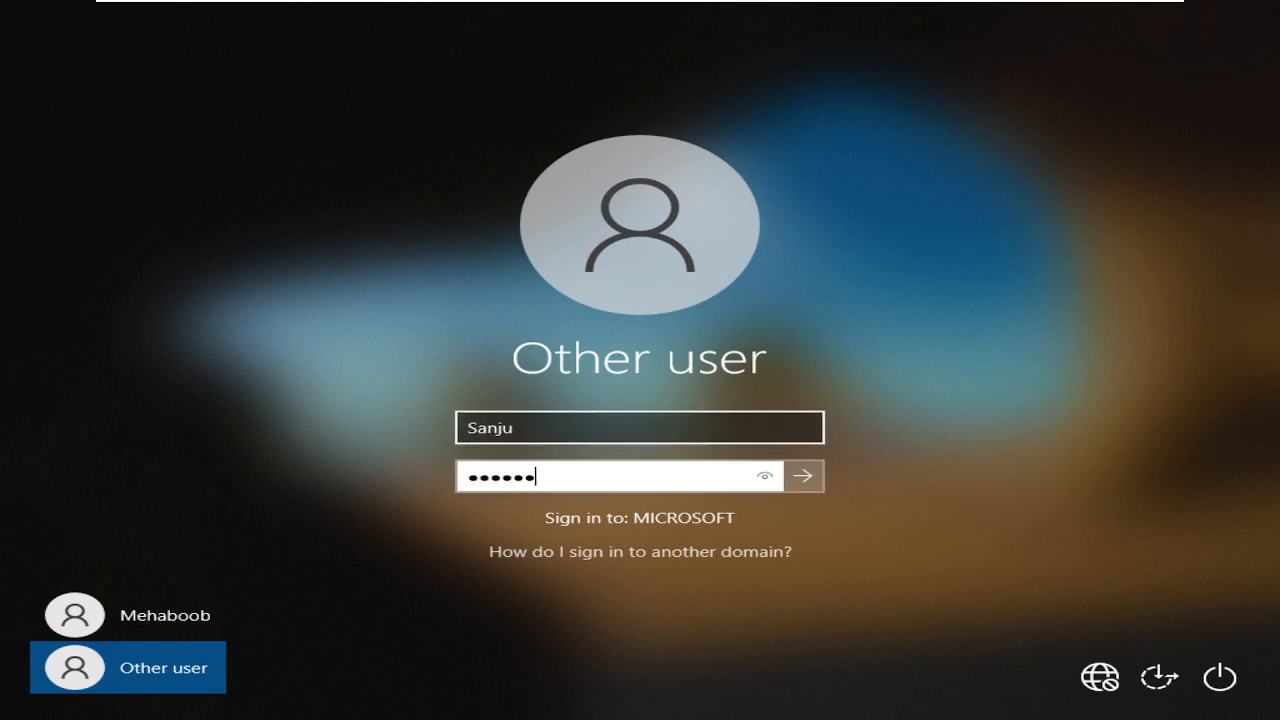
type("•••••")
key("Return")
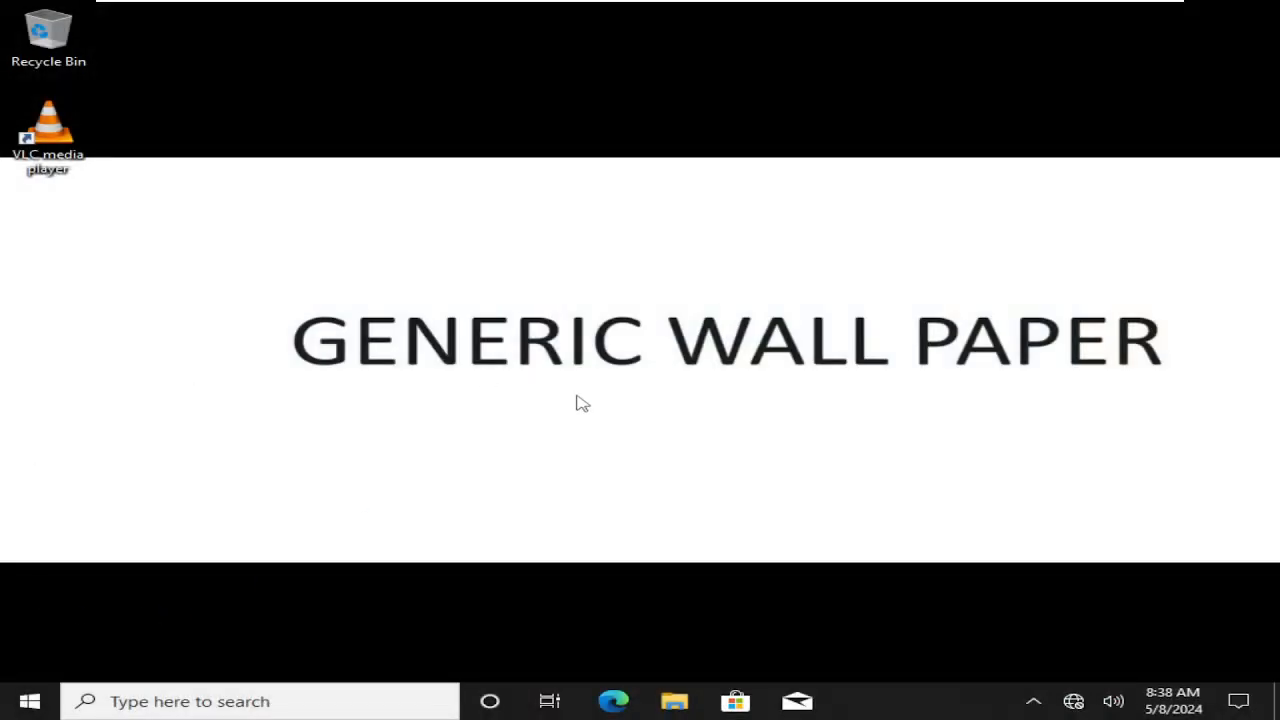
Open a Command Prompt from the Run box with cmd
key("super+r")
type("cmd")
key("Return")
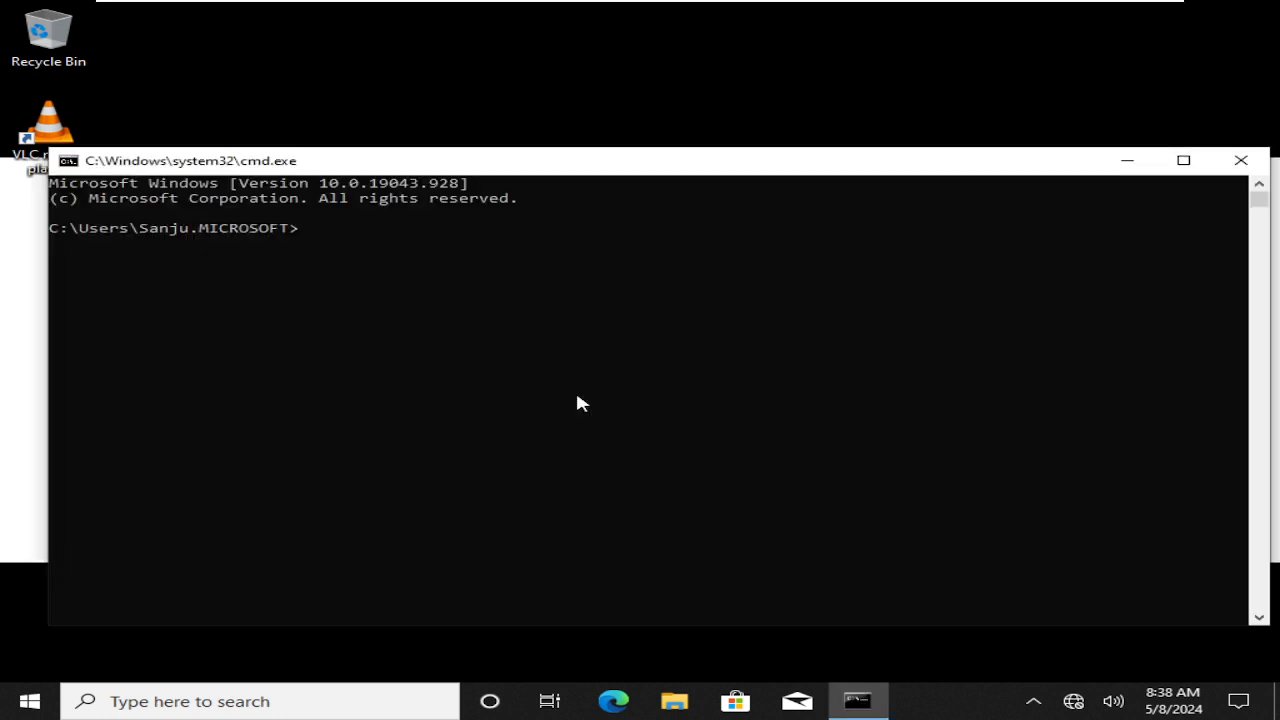
Try running gpresult with no switch, with /h, and with -
type("gp")
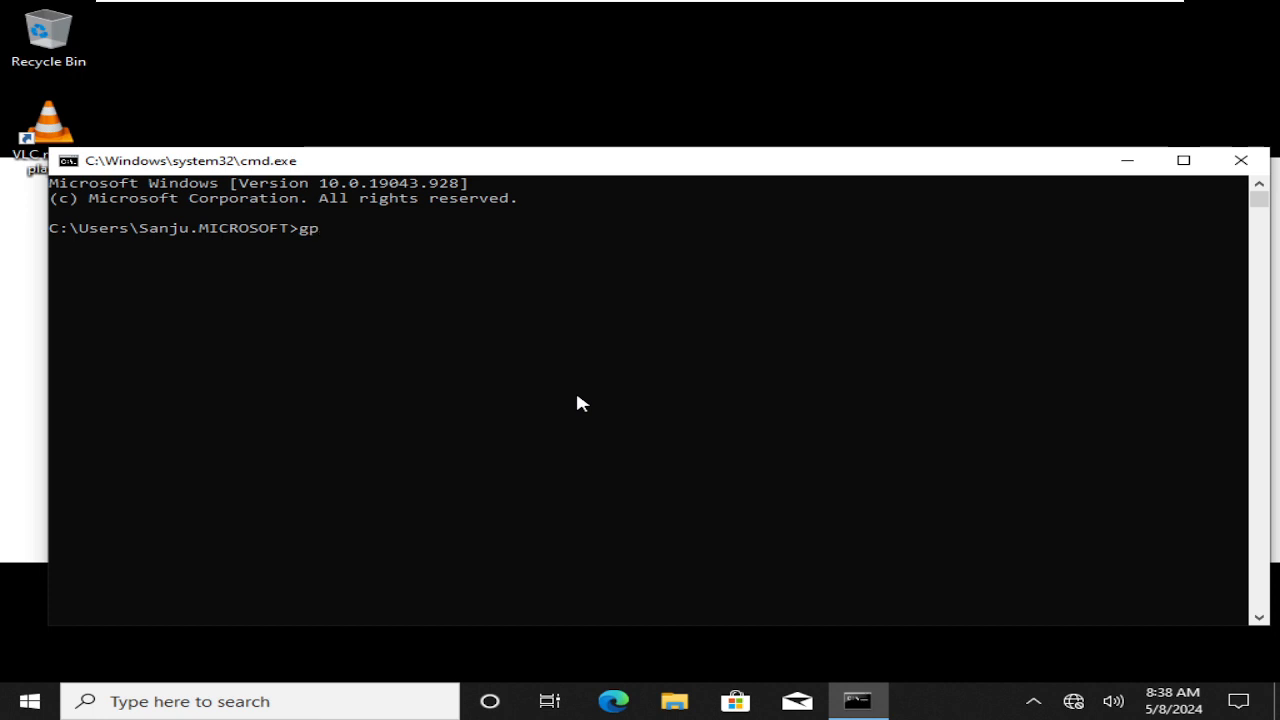
type("result")
key("Return")
type("/h")
key("Return")
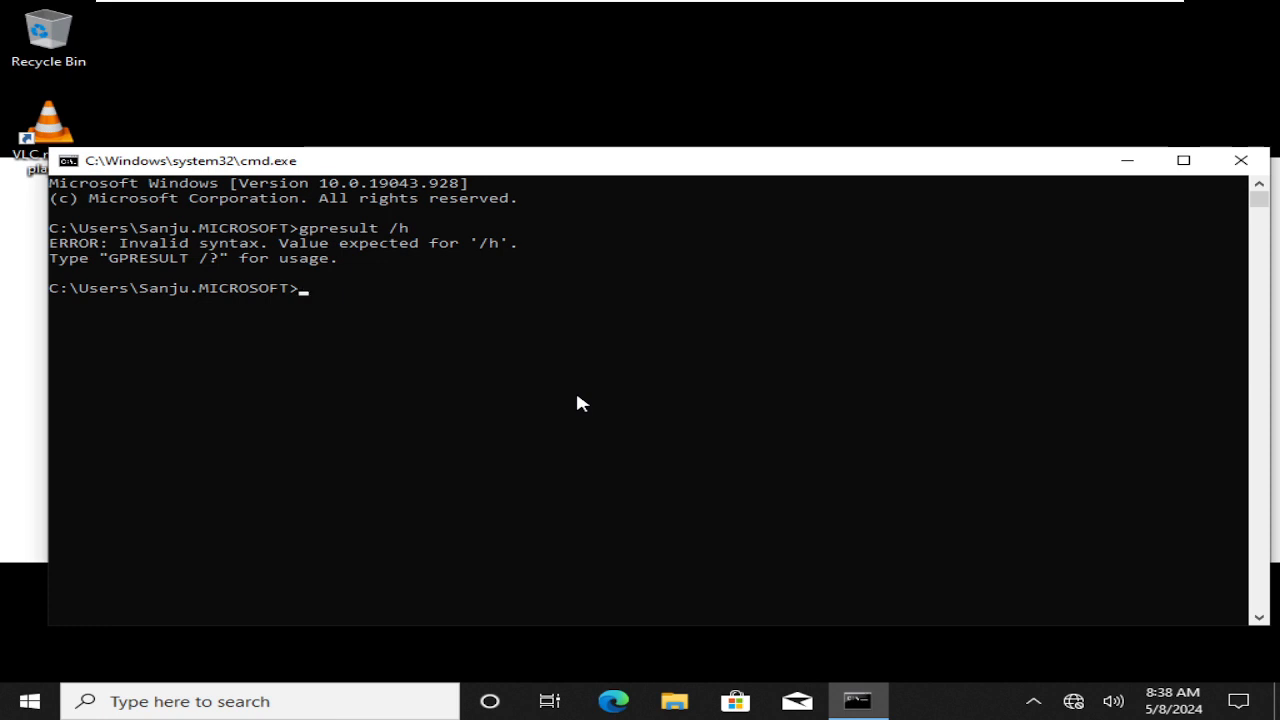
key("Up")
key("BackSpace")
key("BackSpace")
type("-")
key("Return")
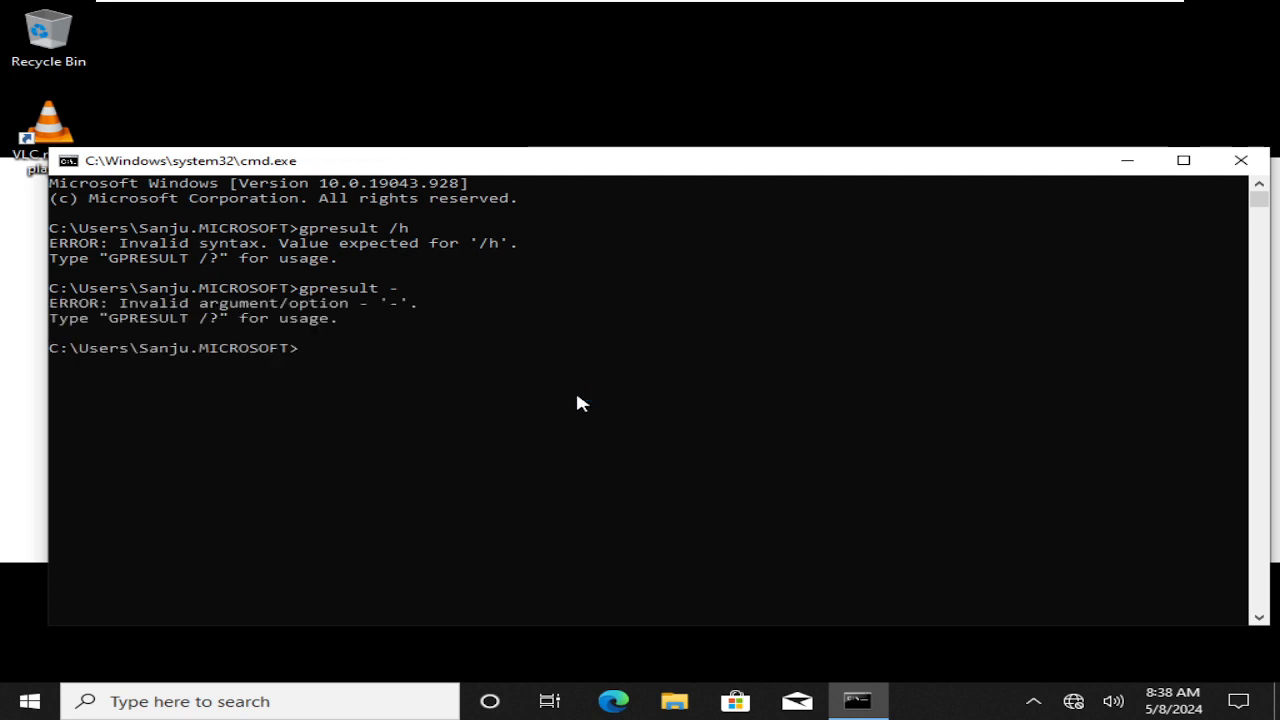
Clear the console with cls and enter gpresult /h
type("clks")
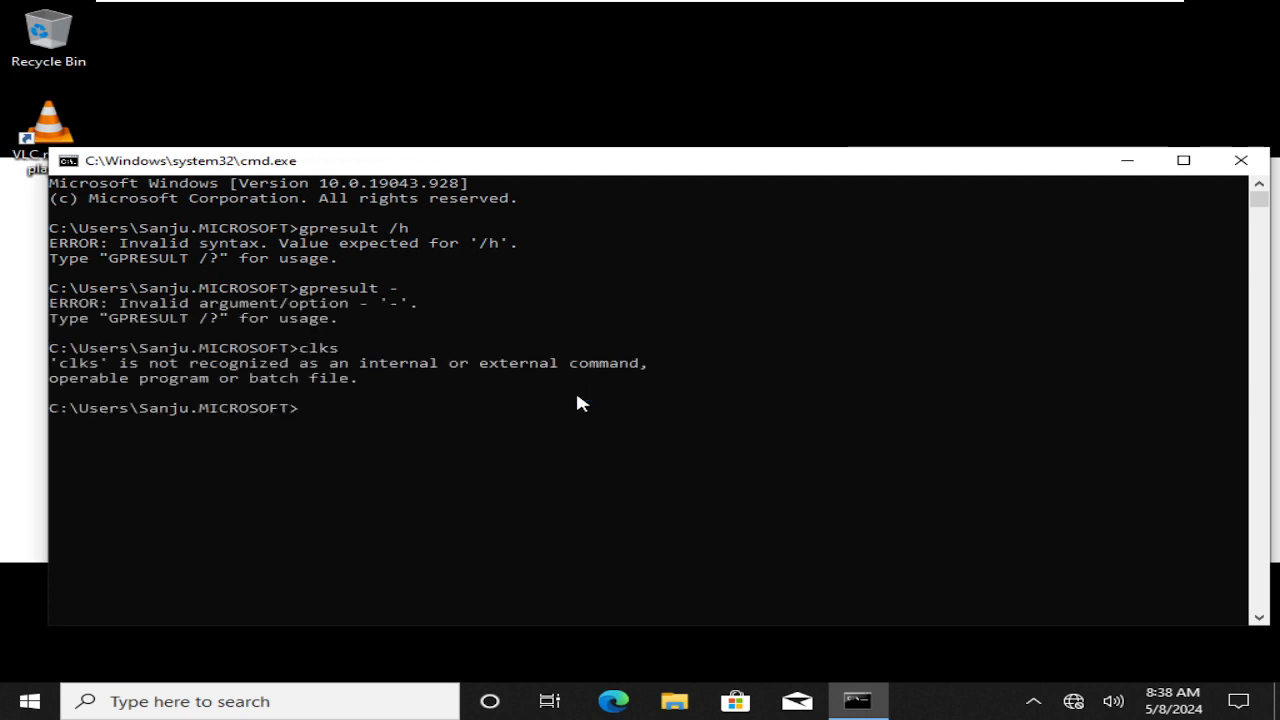
type("cls")
key("Return")
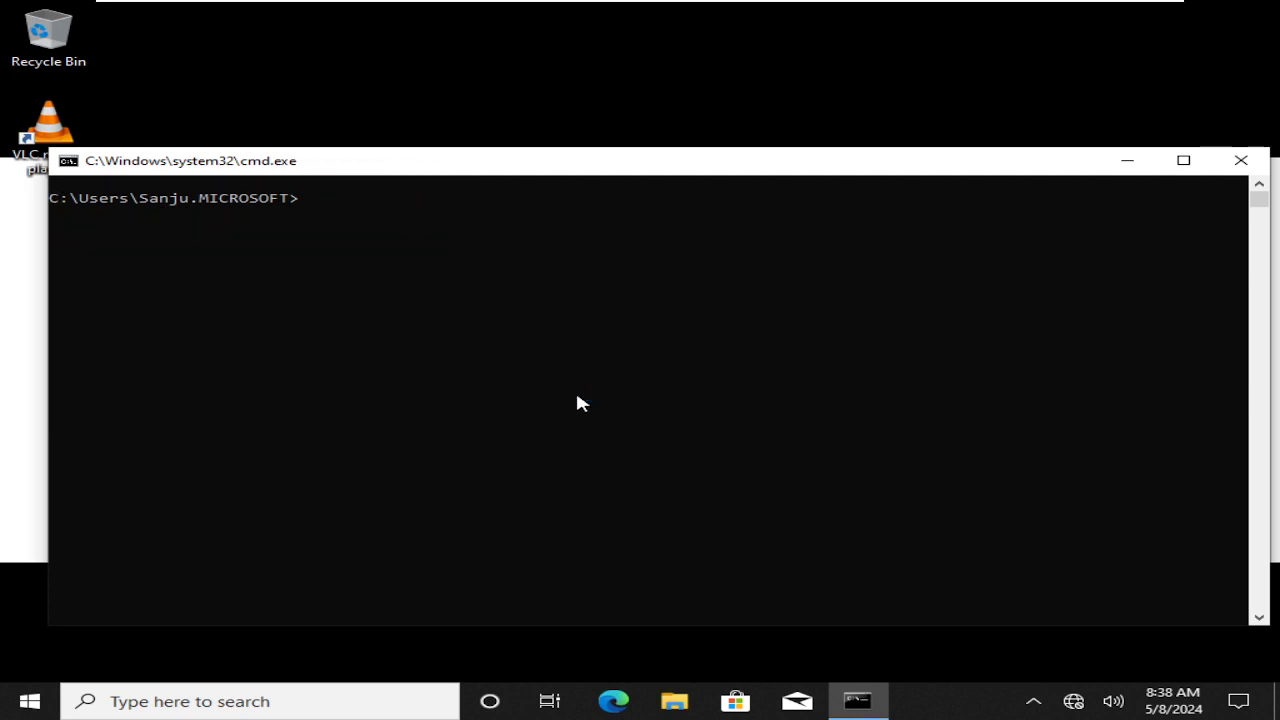
type("gpresult /h")
Run gpresult /r for the summary report and maximize the console
key("BackSpace")
type("r")
key("Return")
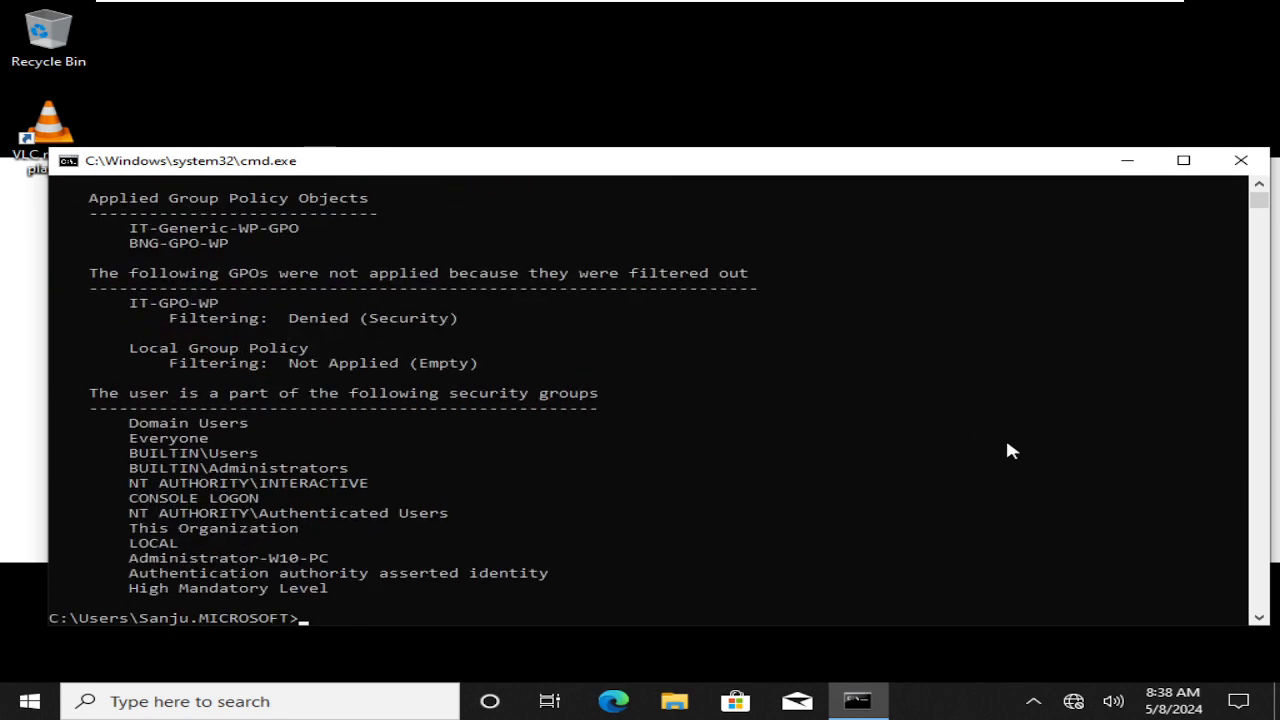
double_click(821, 161)
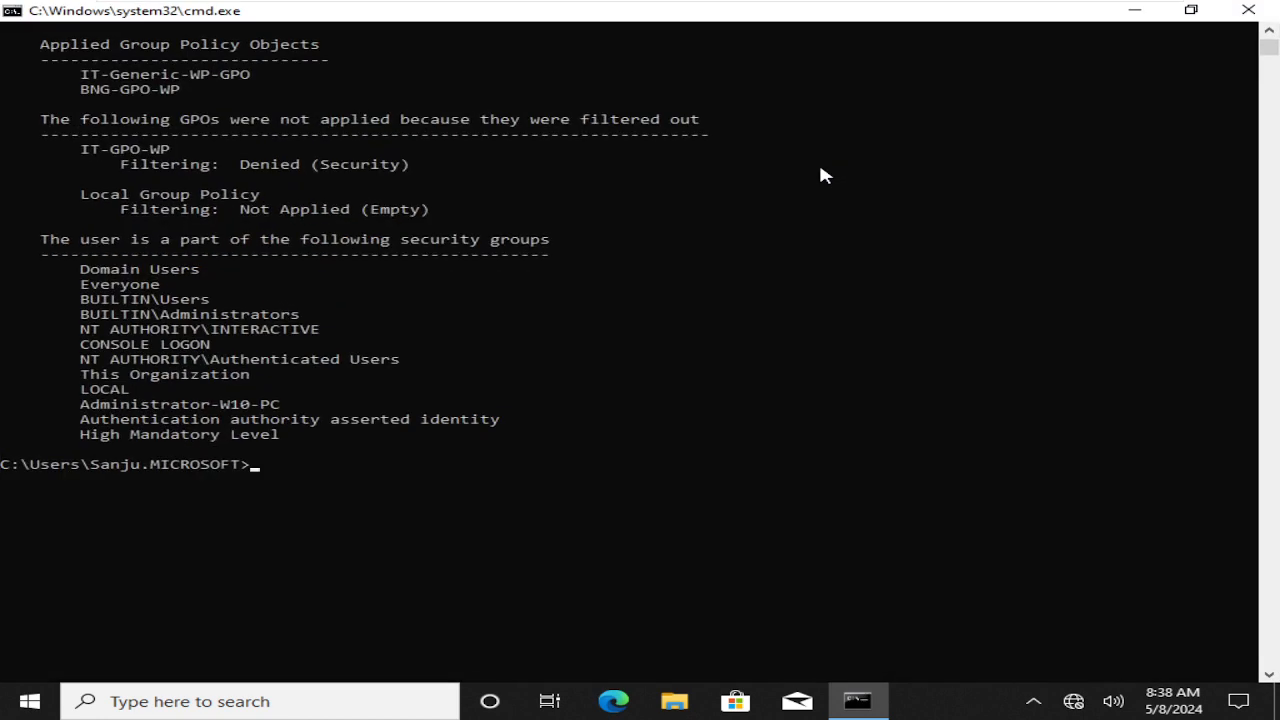
Highlight IT-GPO-WP among the filtered-out GPOs with its Denied (Security) reason
scroll(820, 175, "up", 7)
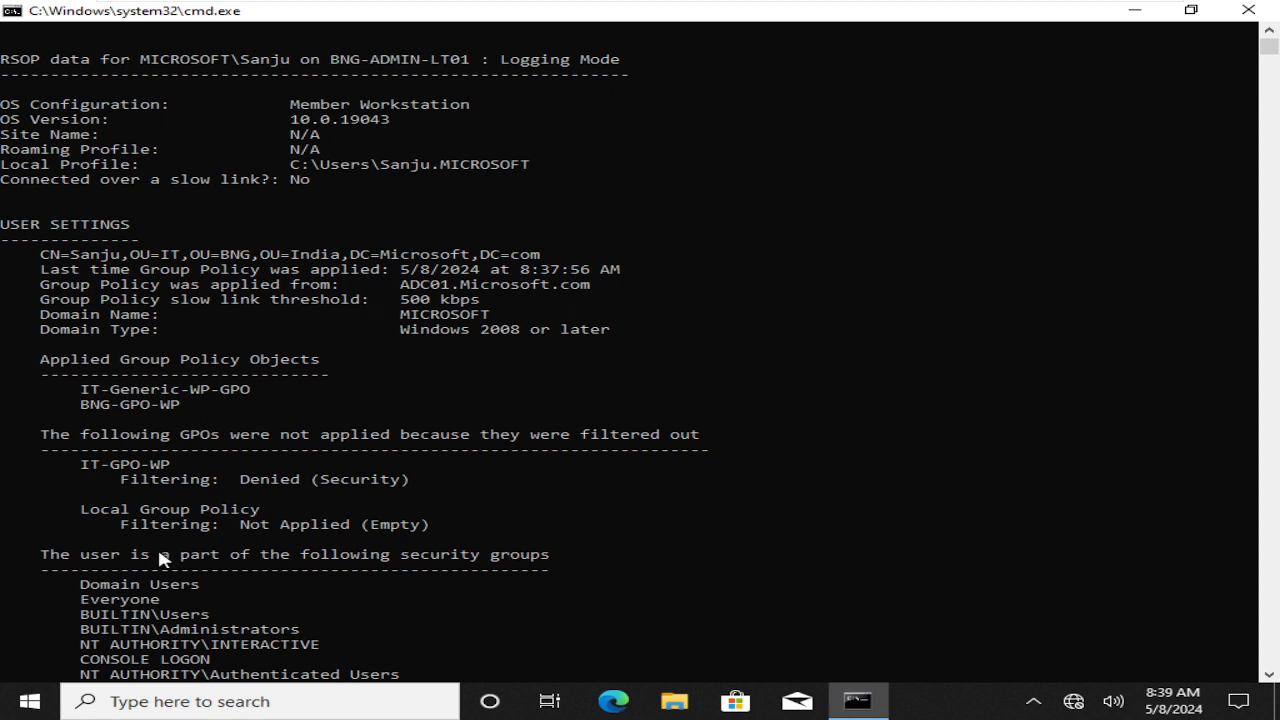
left_click_drag(80, 464, 166, 455)
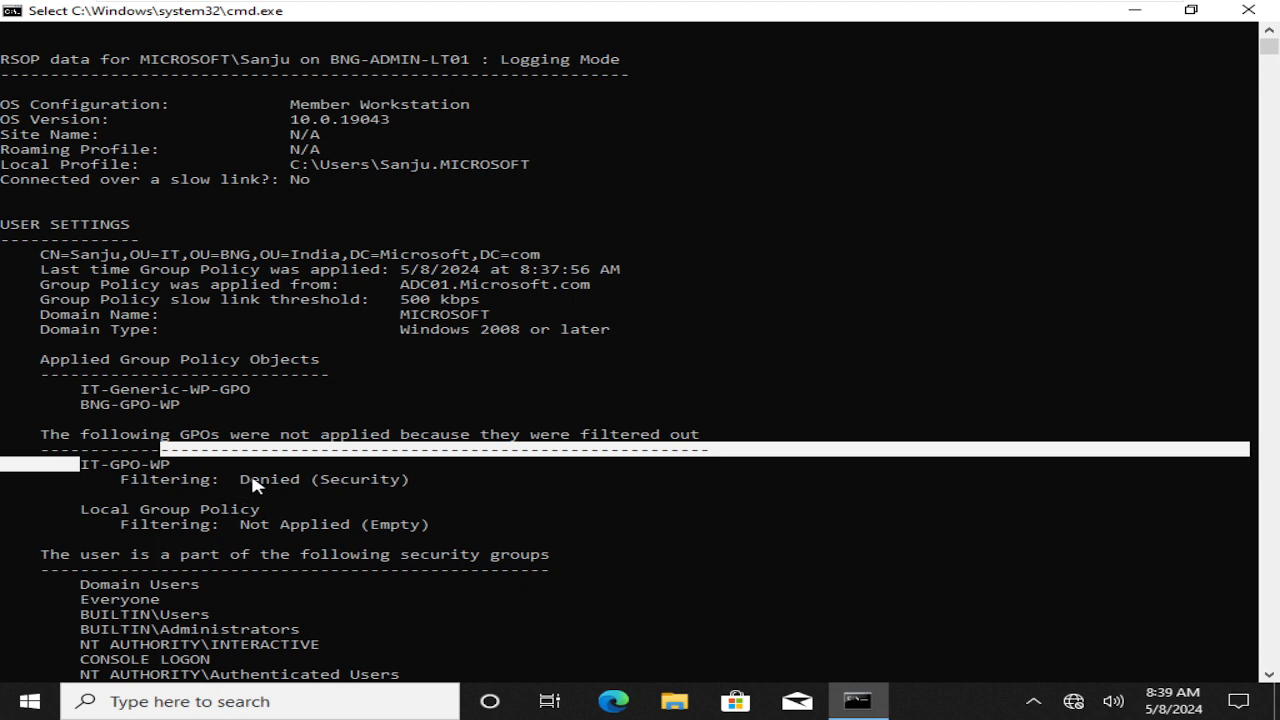
left_click_drag(244, 480, 365, 487)
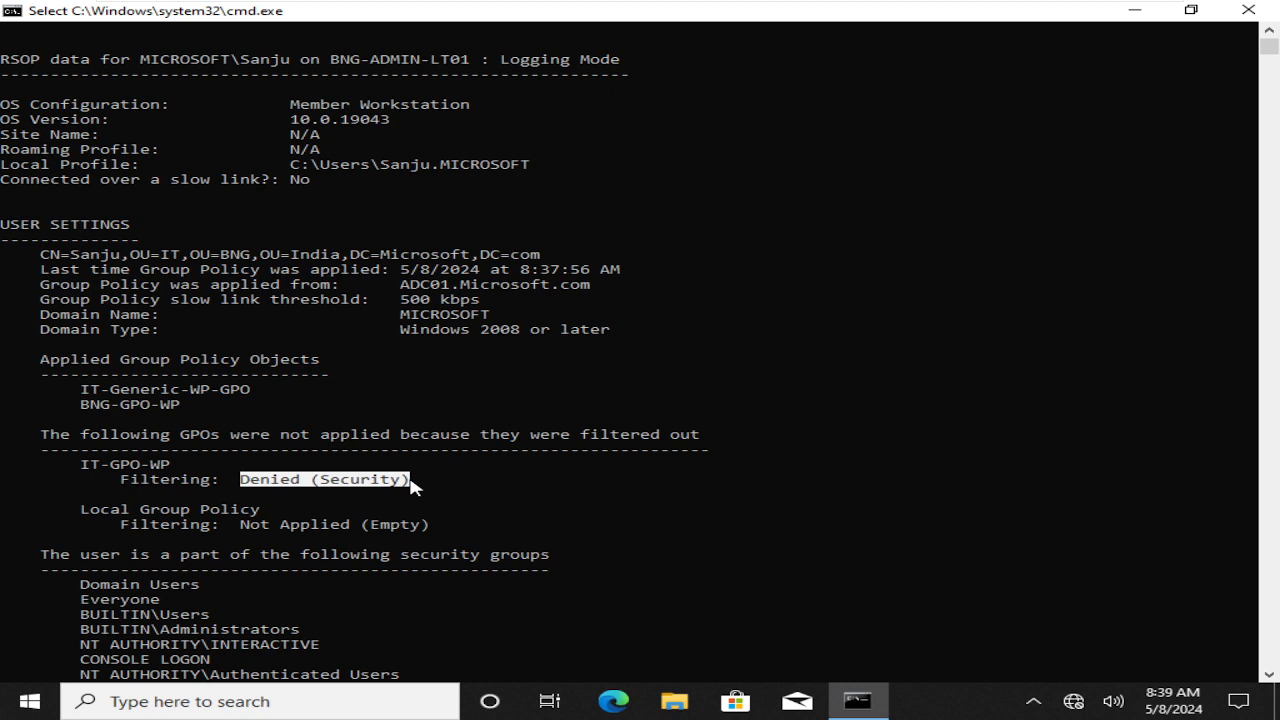
left_click(504, 488)
On the RDC01 server, view the IT OU's delegation and select the IT-GPO-WP link
mouse_move(883, 8)
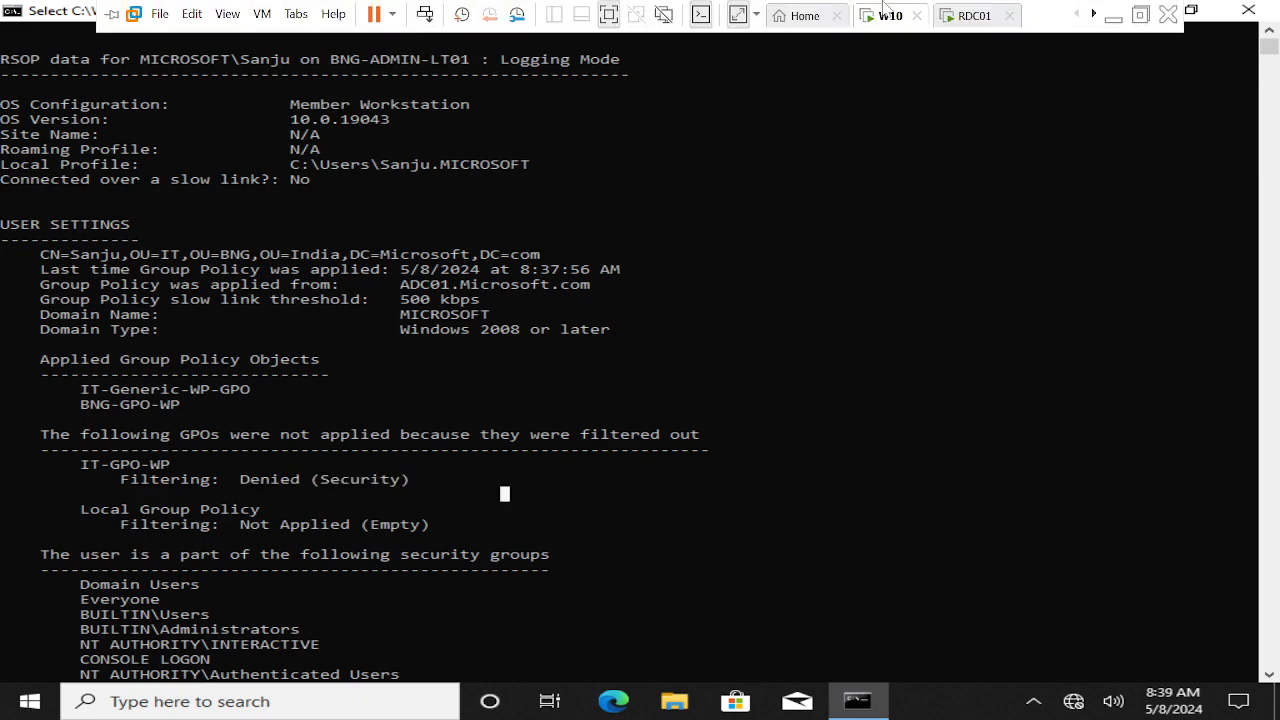
left_click(962, 17)
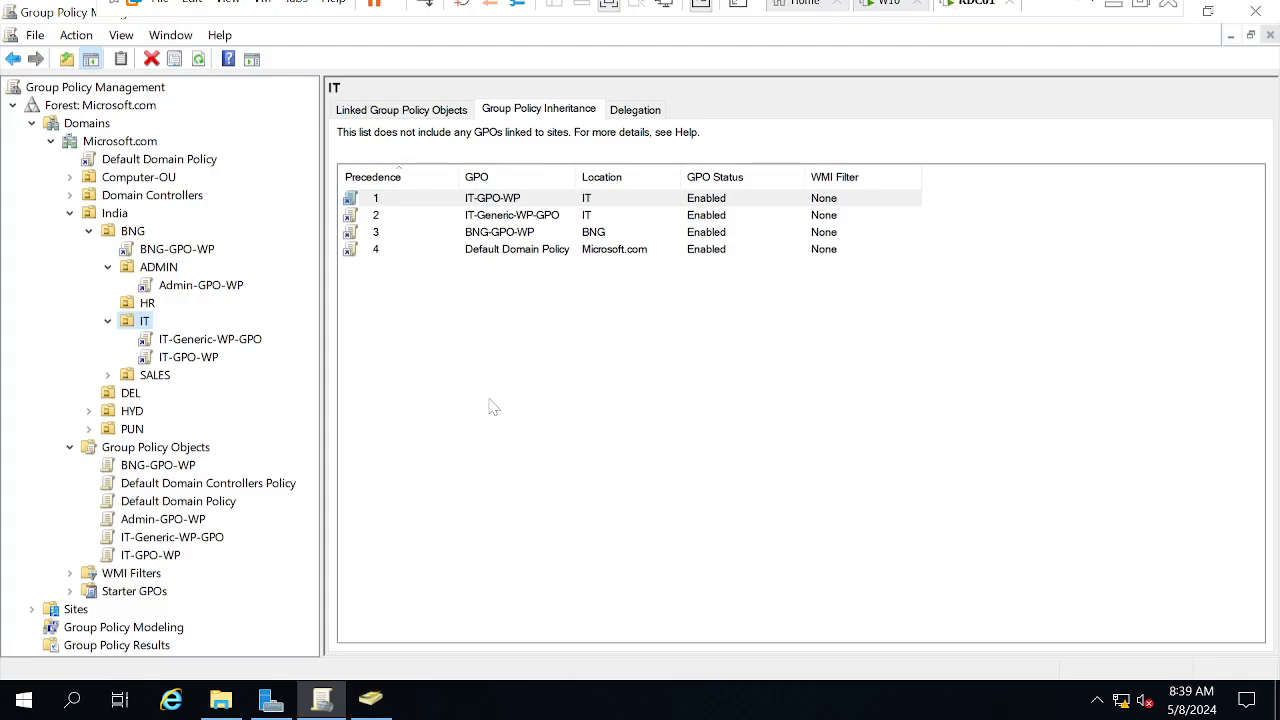
left_click(627, 110)
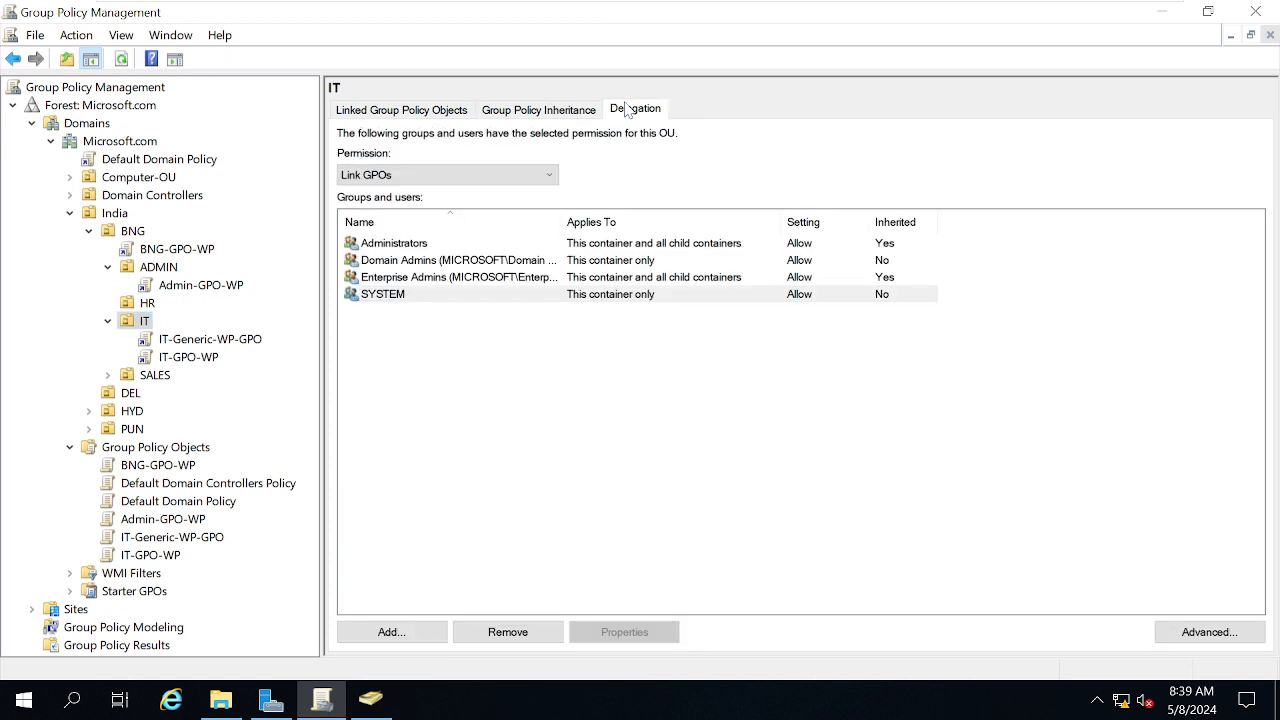
left_click(187, 357)
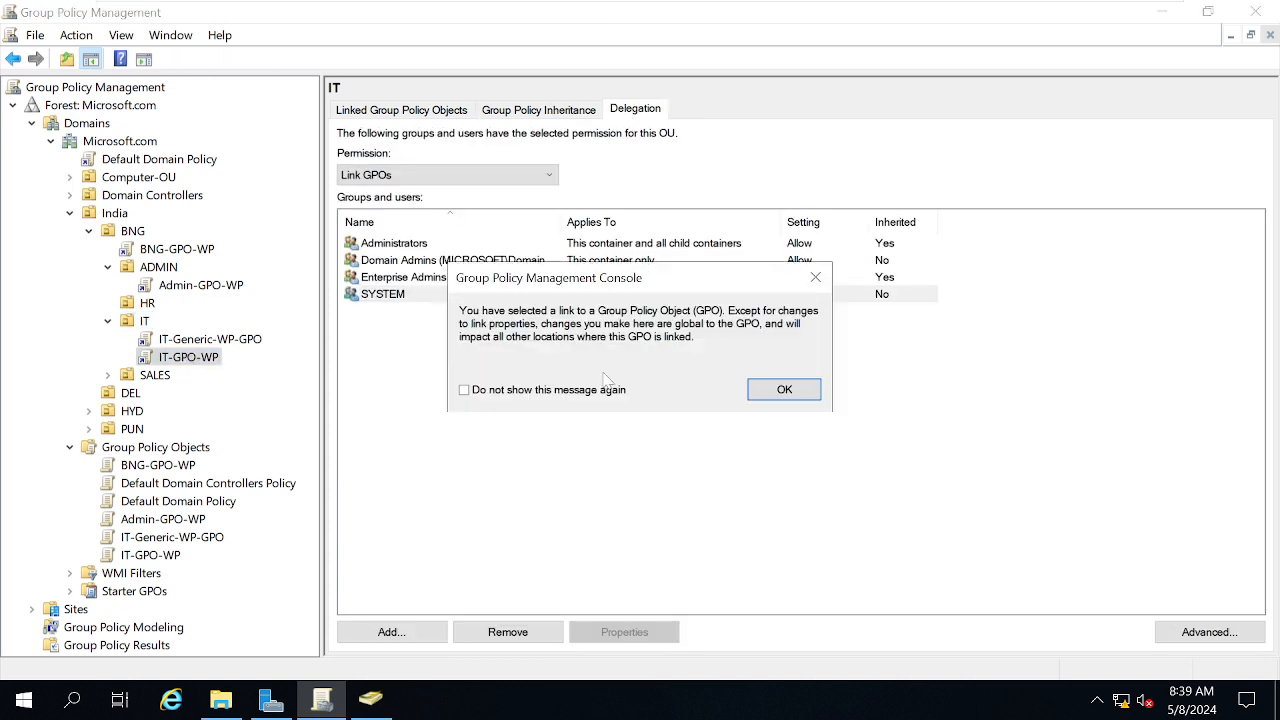
left_click(800, 392)
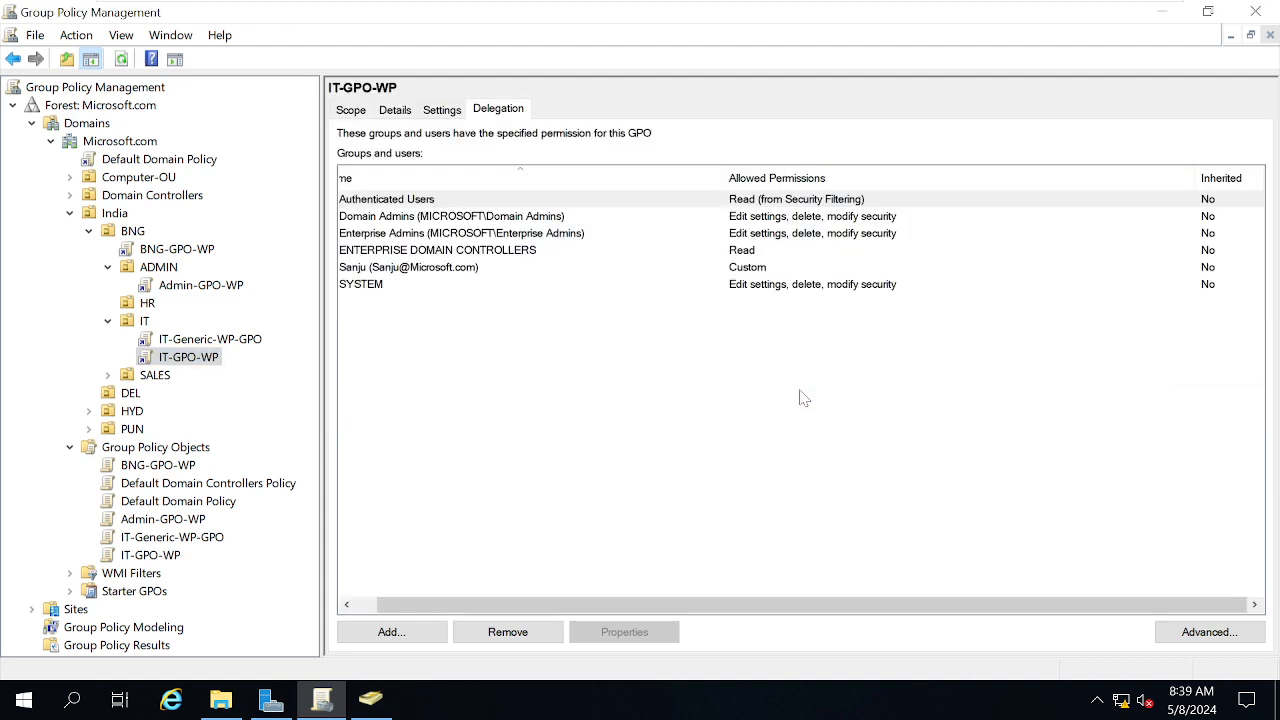
Select the IT-Generic-WP-GPO link and show its scope filtered to Authenticated Users
left_click(192, 342)
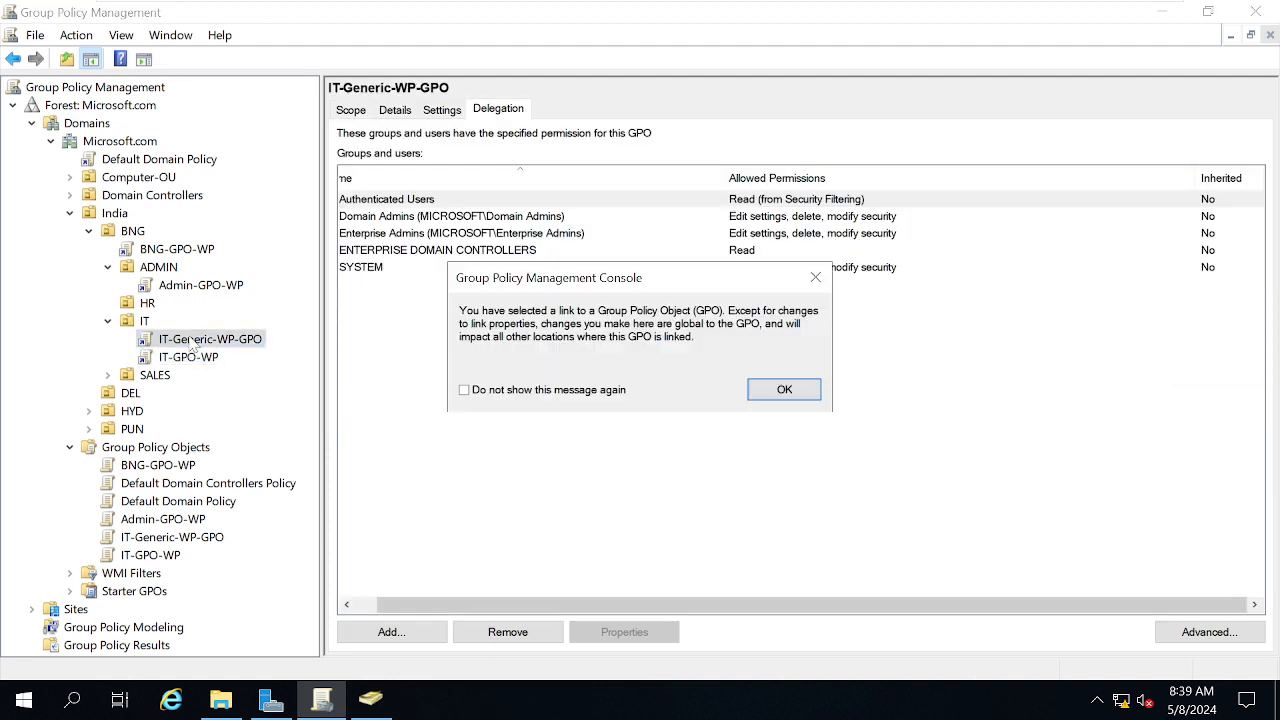
left_click(784, 389)
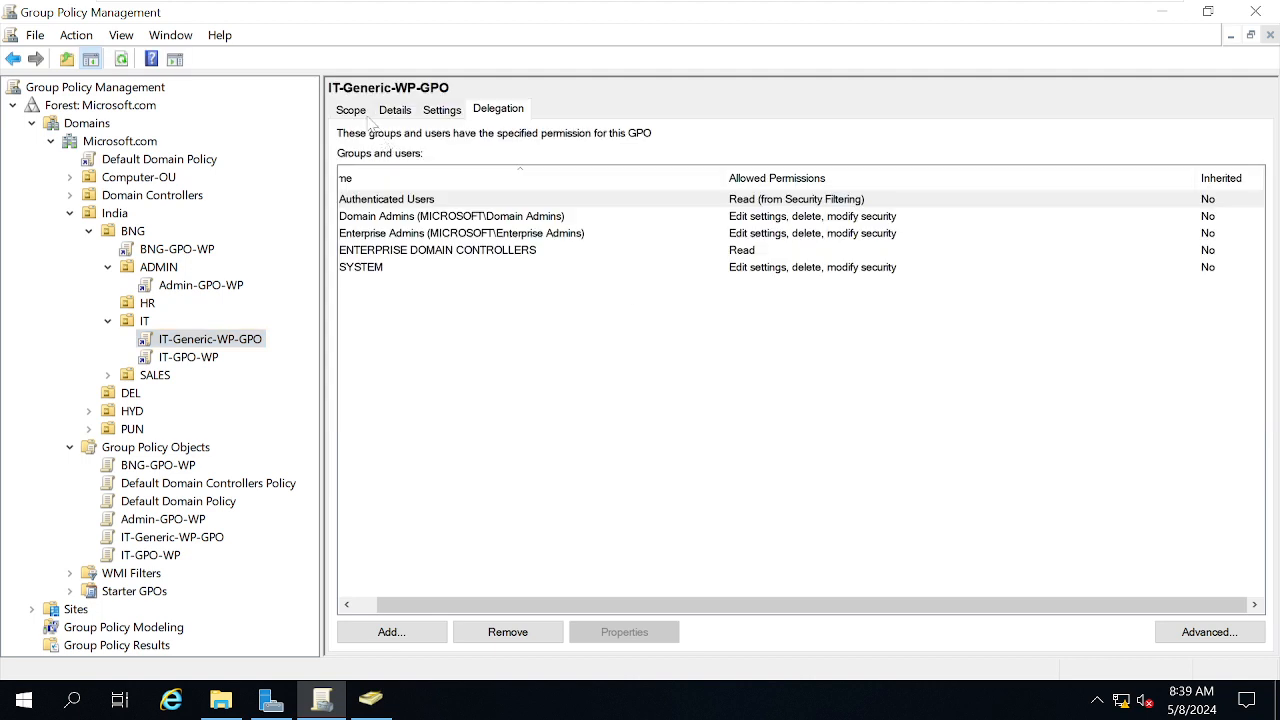
left_click(350, 111)
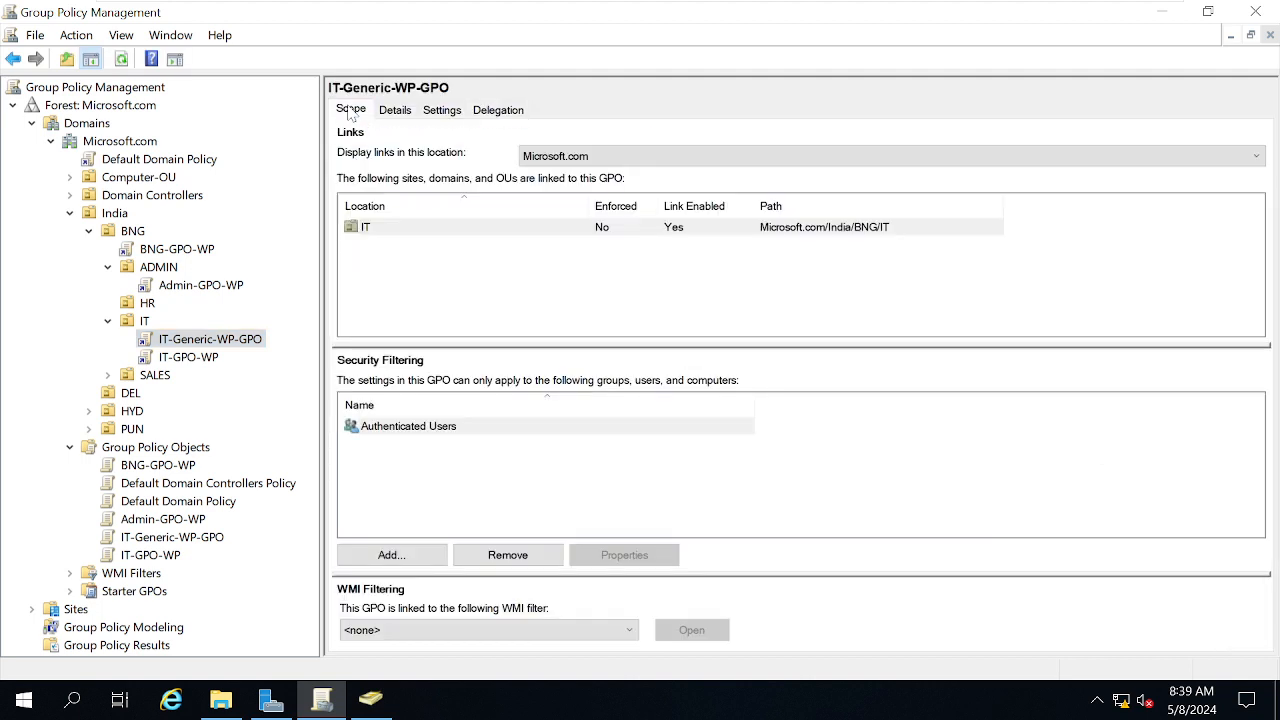